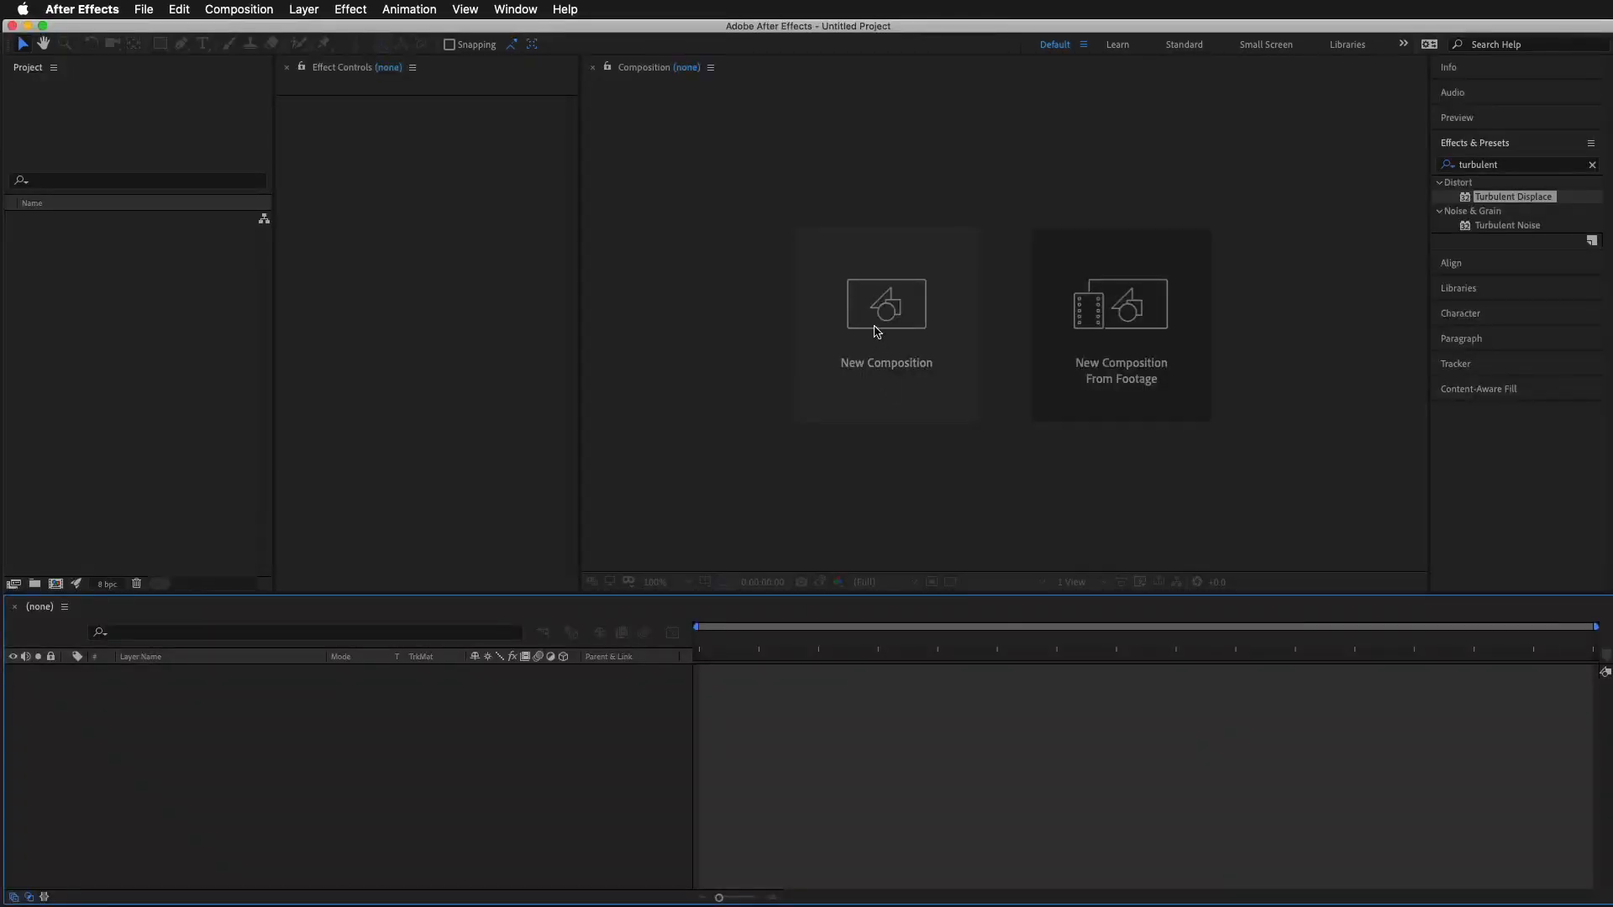
Create a 1920 × 1080 composition named _Main at 60 fps with a 10-second duration
{"action": "left_click", "coordinate": [874, 325]}
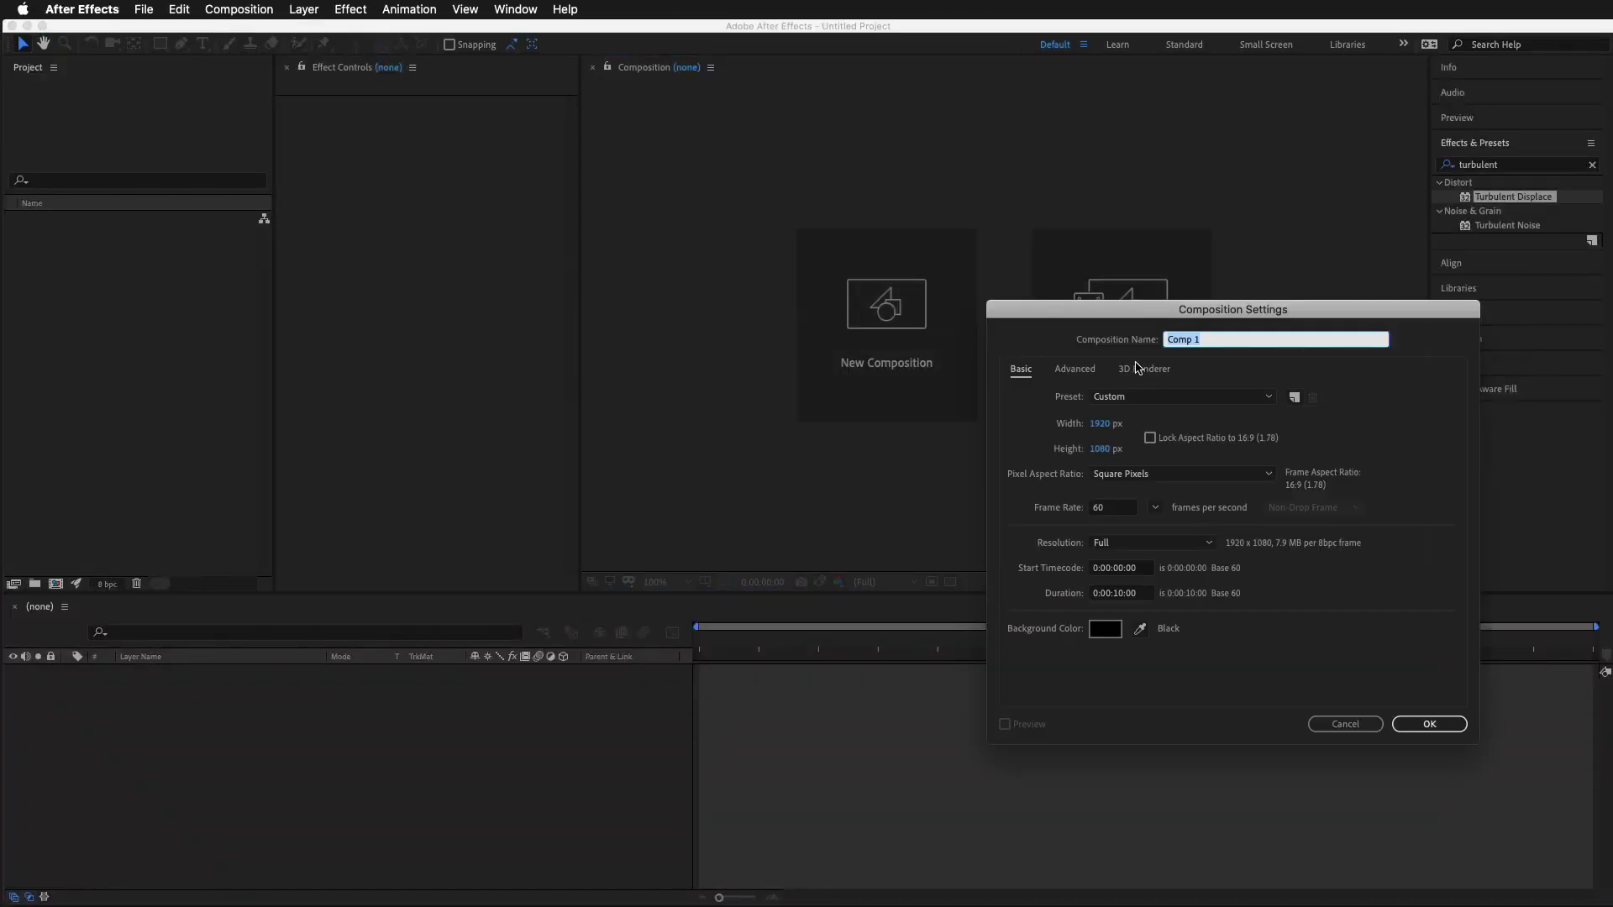
{"action": "key", "text": "BackSpace"}
{"action": "left_click", "coordinate": [1430, 726]}
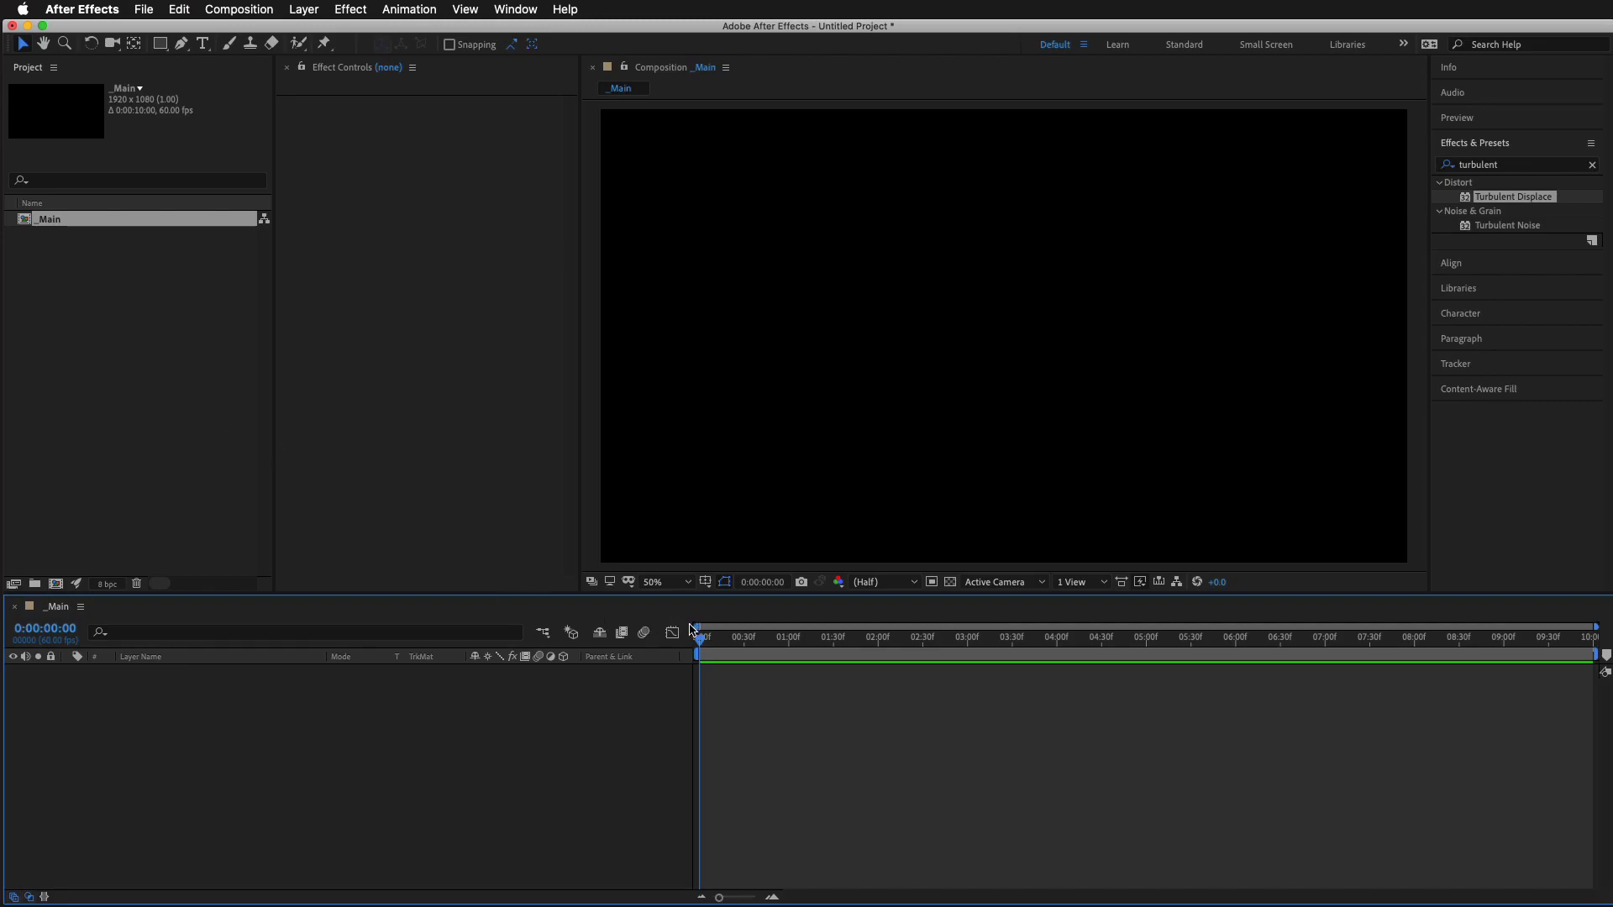
Add a text layer reading "blood type" on two lines in the _Main composition
{"action": "left_click", "coordinate": [203, 44]}
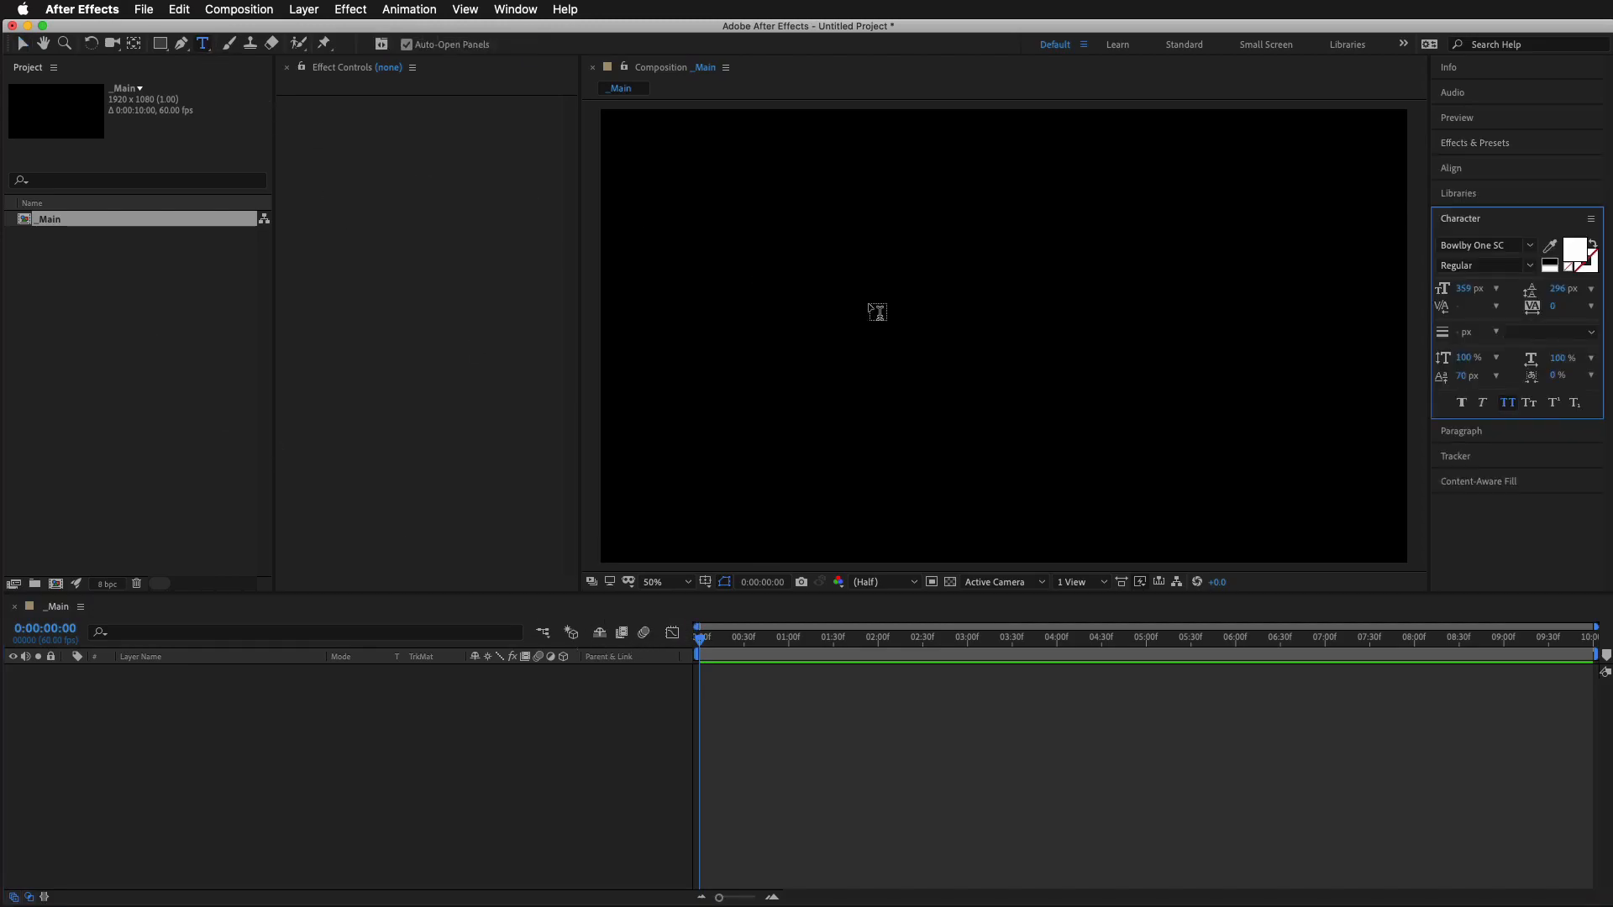
{"action": "left_click", "coordinate": [1023, 323]}
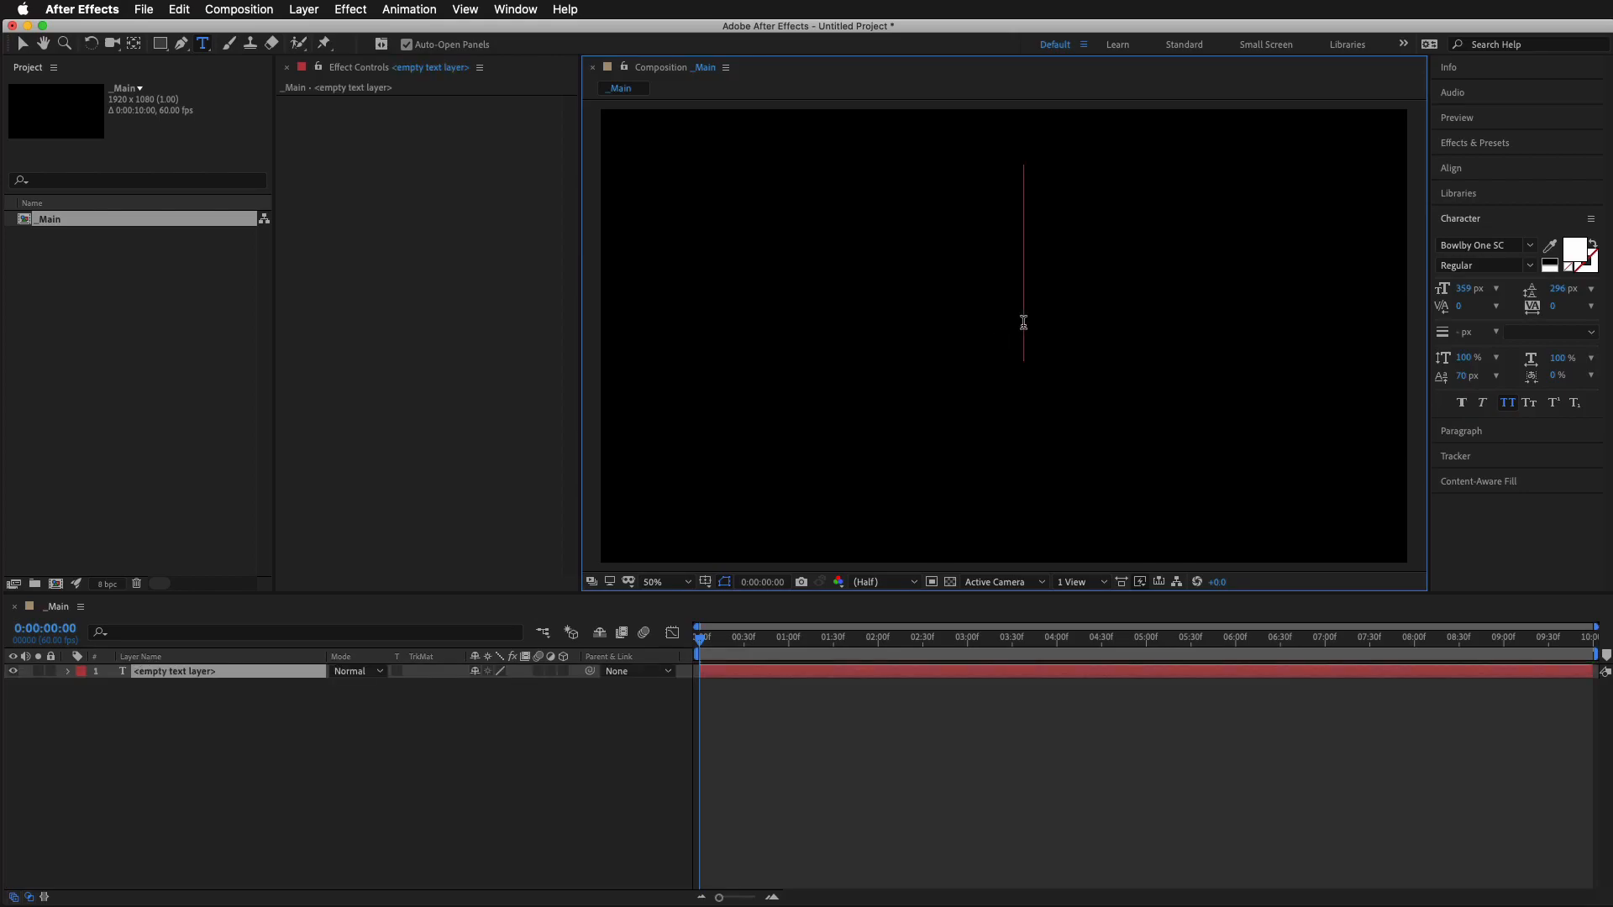
{"action": "type", "text": "blood"}
{"action": "key", "text": "Return"}
{"action": "type", "text": "typ"}
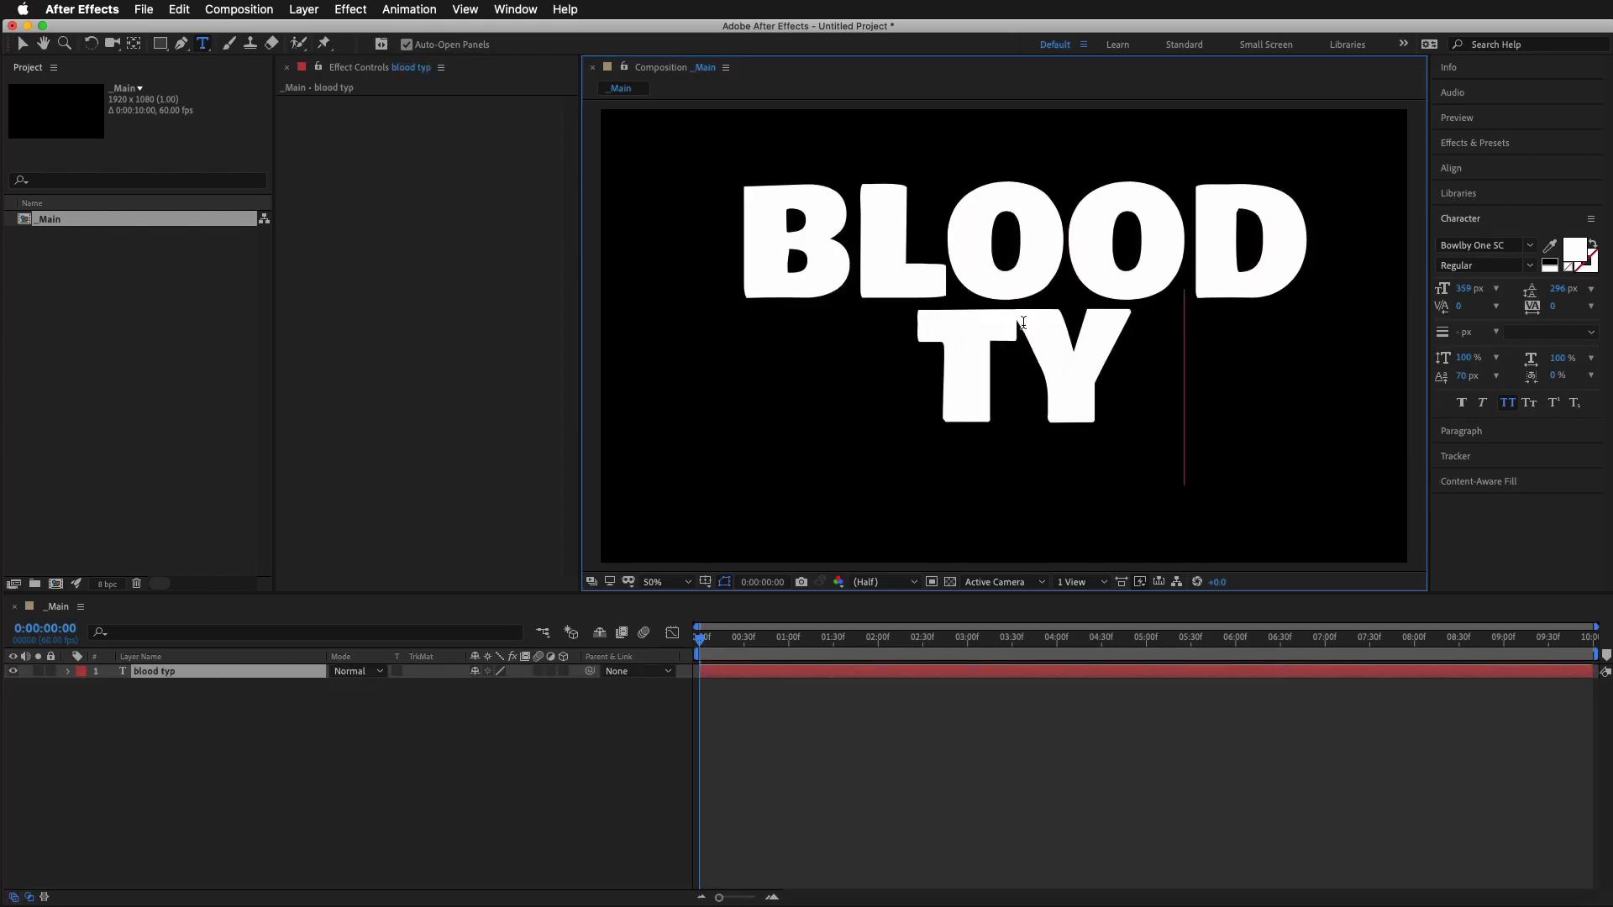
{"action": "type", "text": "e"}
{"action": "key", "text": "Escape"}
{"action": "key", "text": "v"}
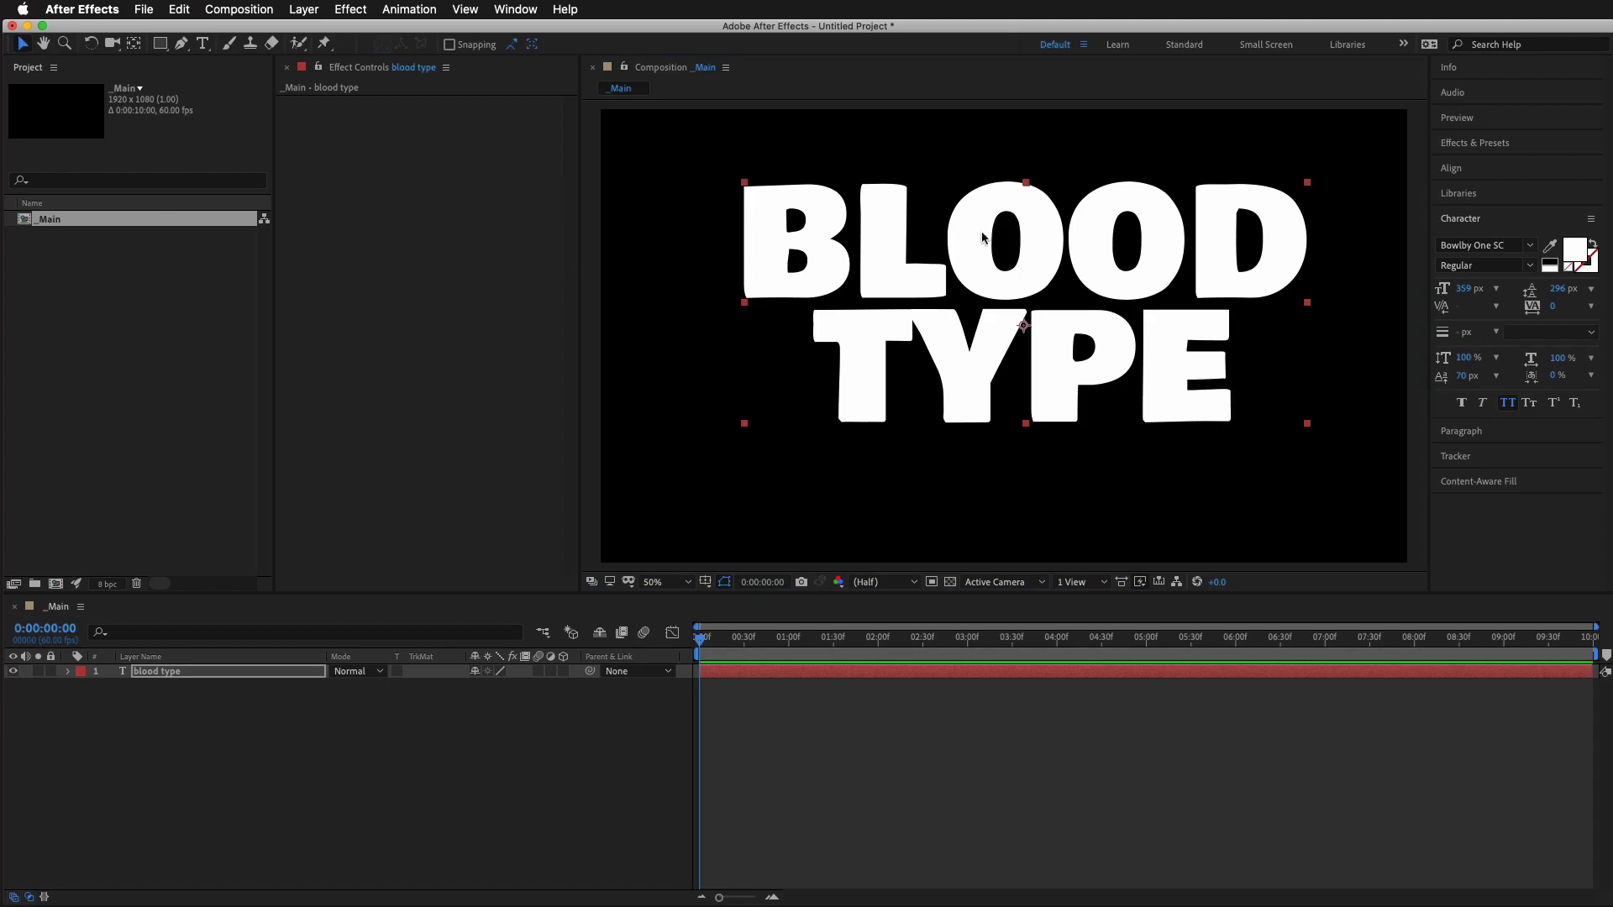
Center the text layer horizontally in the composition, nudge it down slightly and deselect it
{"action": "left_click", "coordinate": [1460, 172]}
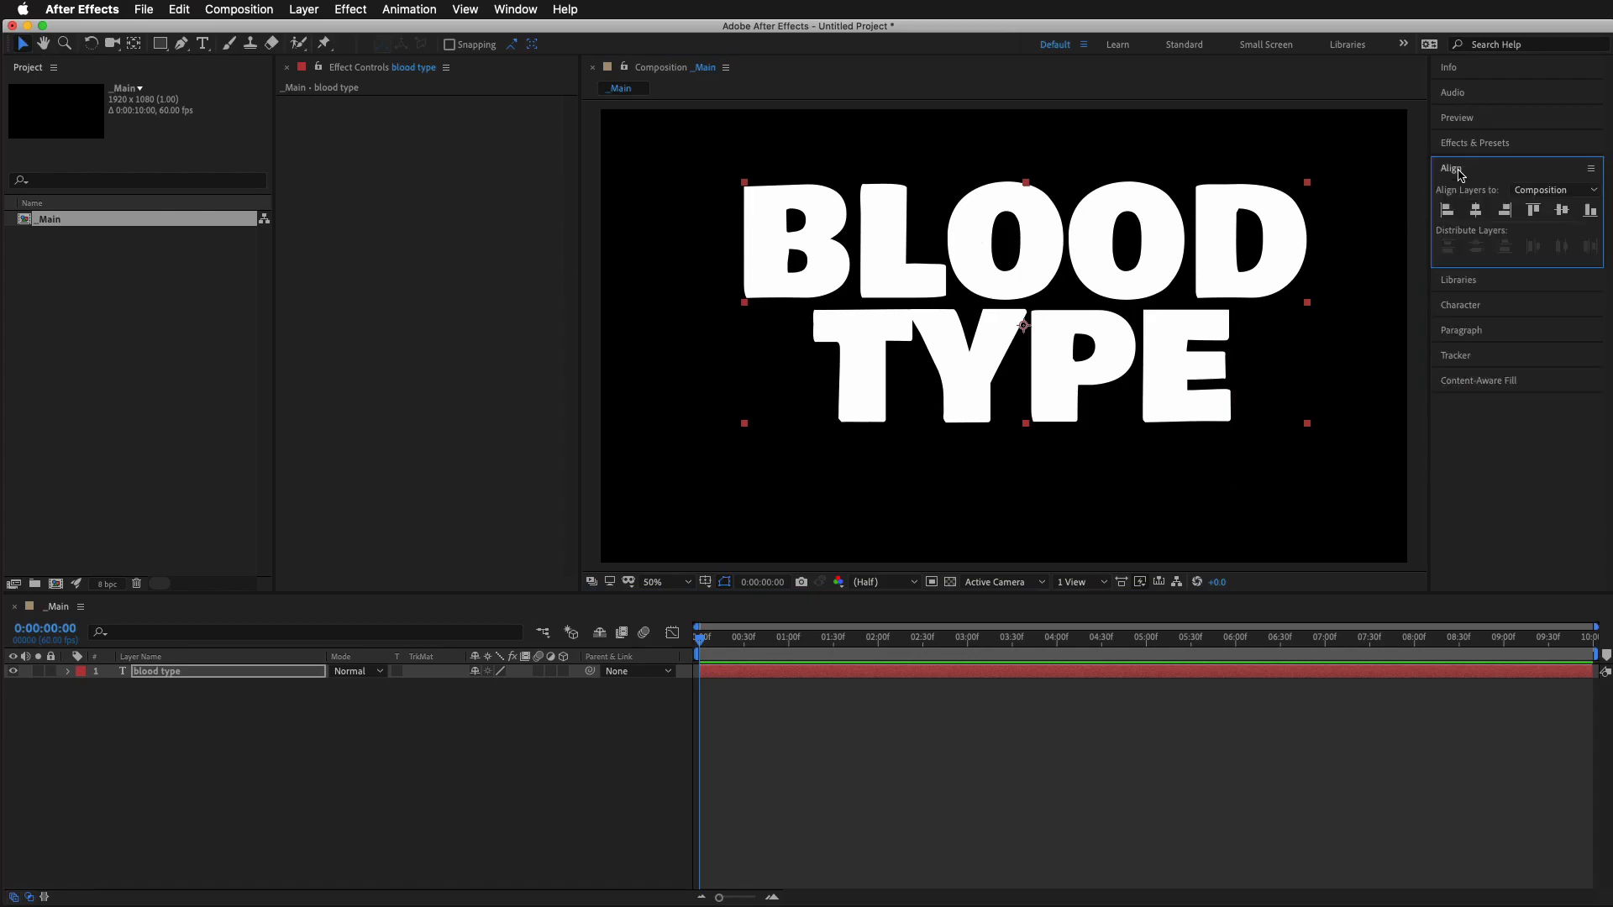
{"action": "left_click", "coordinate": [1476, 212]}
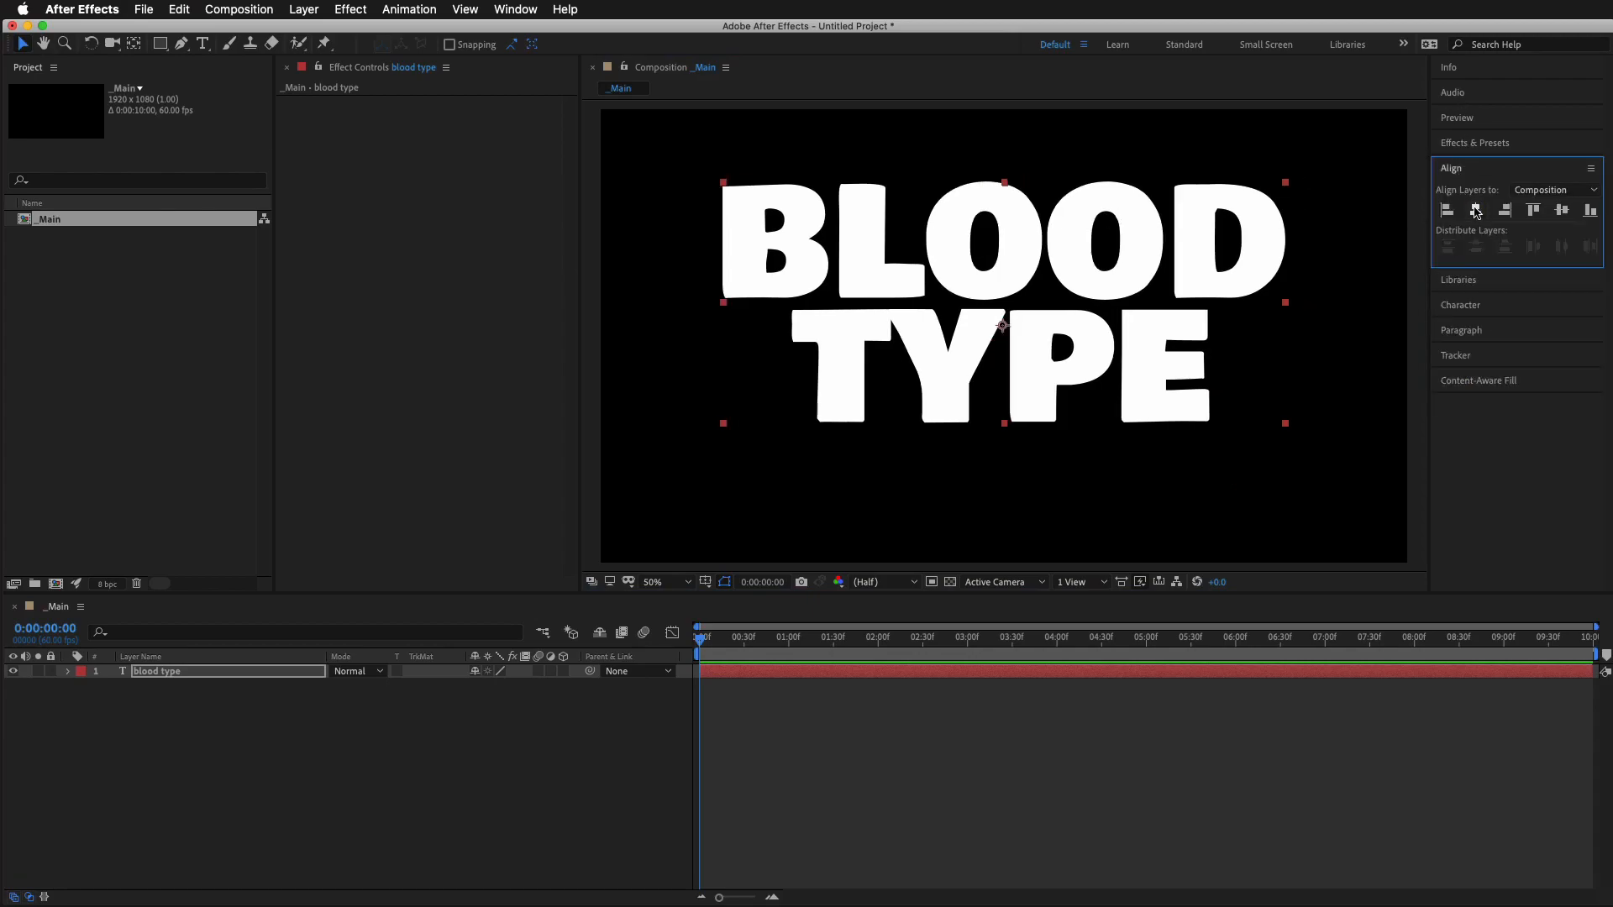
{"action": "left_click_drag", "start_coordinate": [1080, 265], "coordinate": [1080, 275]}
{"action": "left_click", "coordinate": [1189, 842]}
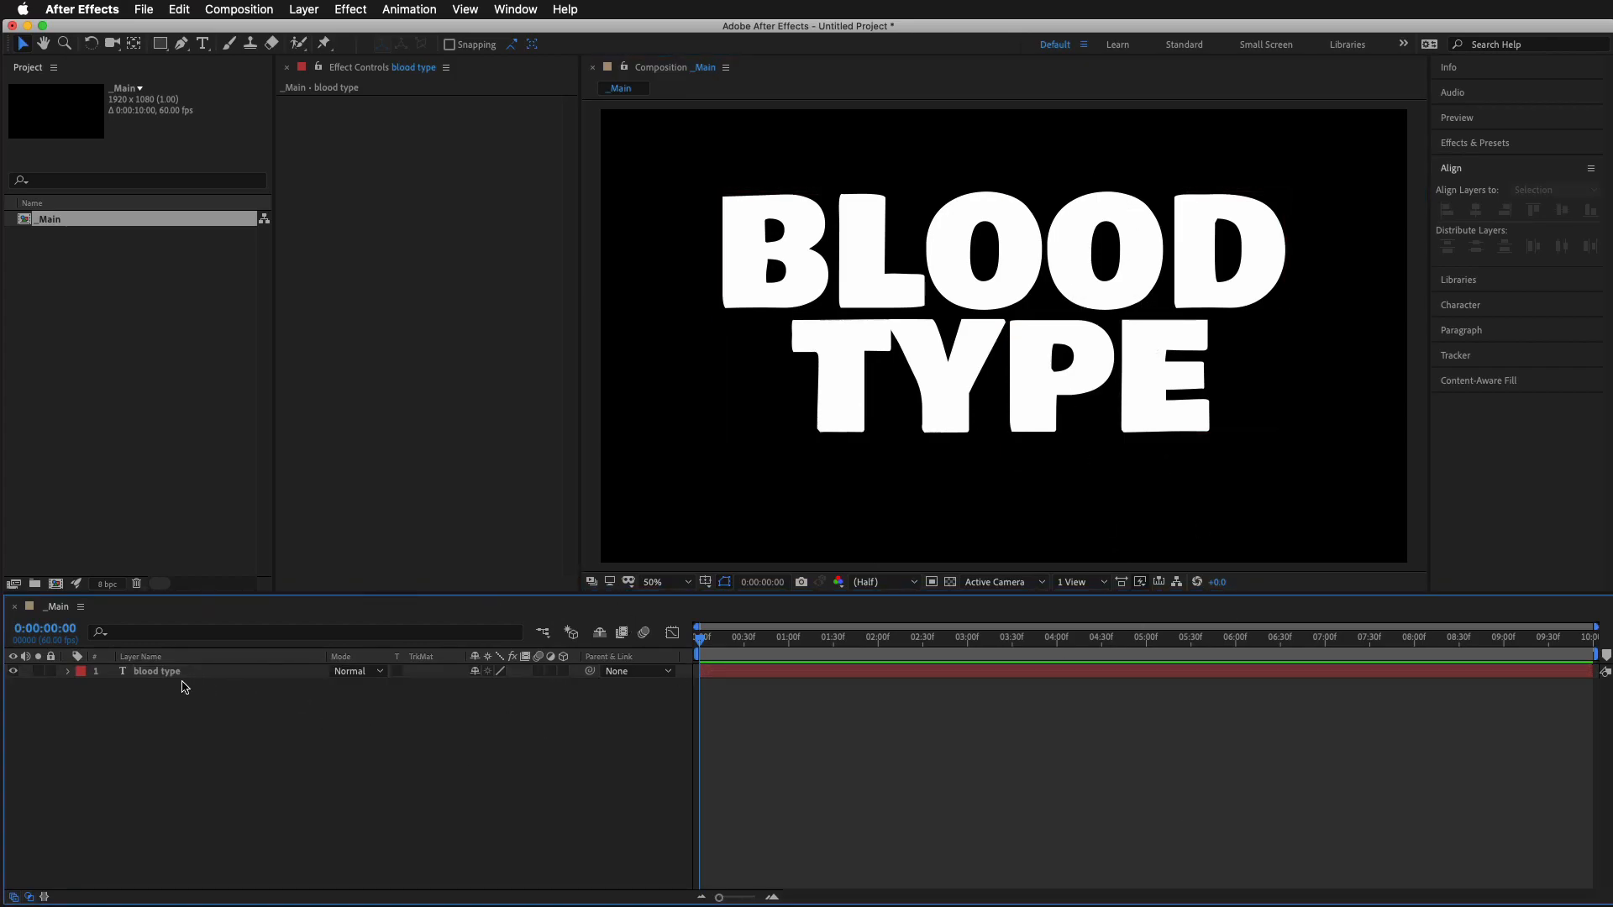
Pre-compose the blood type text layer into a new composition named EditText
{"action": "left_click_drag", "start_coordinate": [206, 595], "coordinate": [217, 441]}
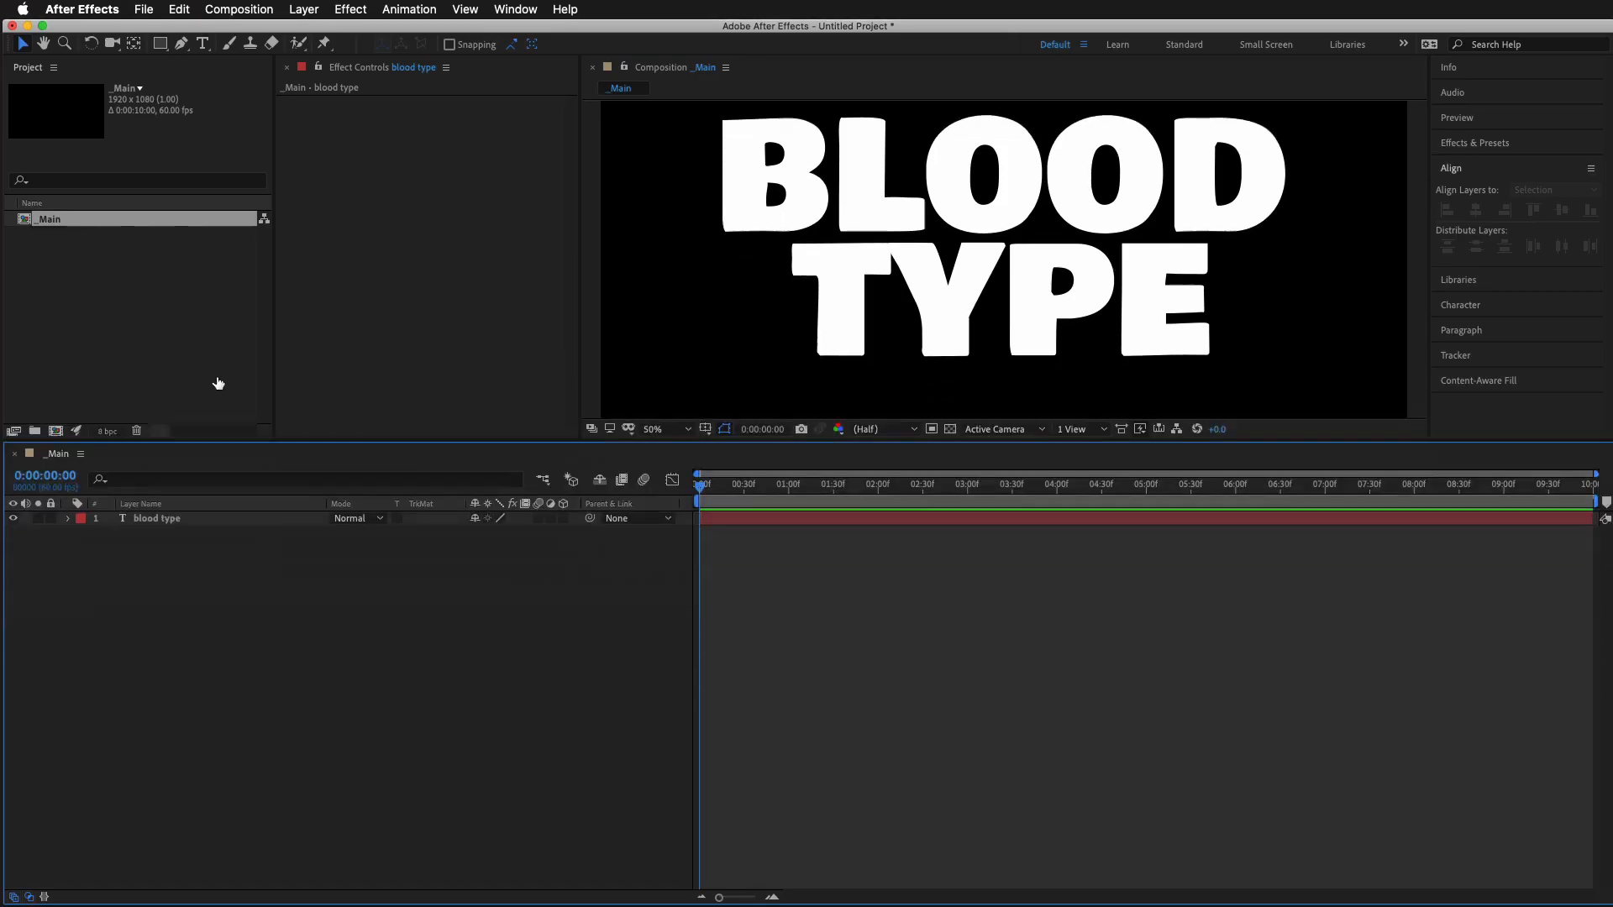
{"action": "left_click_drag", "start_coordinate": [218, 383], "coordinate": [218, 370]}
{"action": "right_click", "coordinate": [160, 449]}
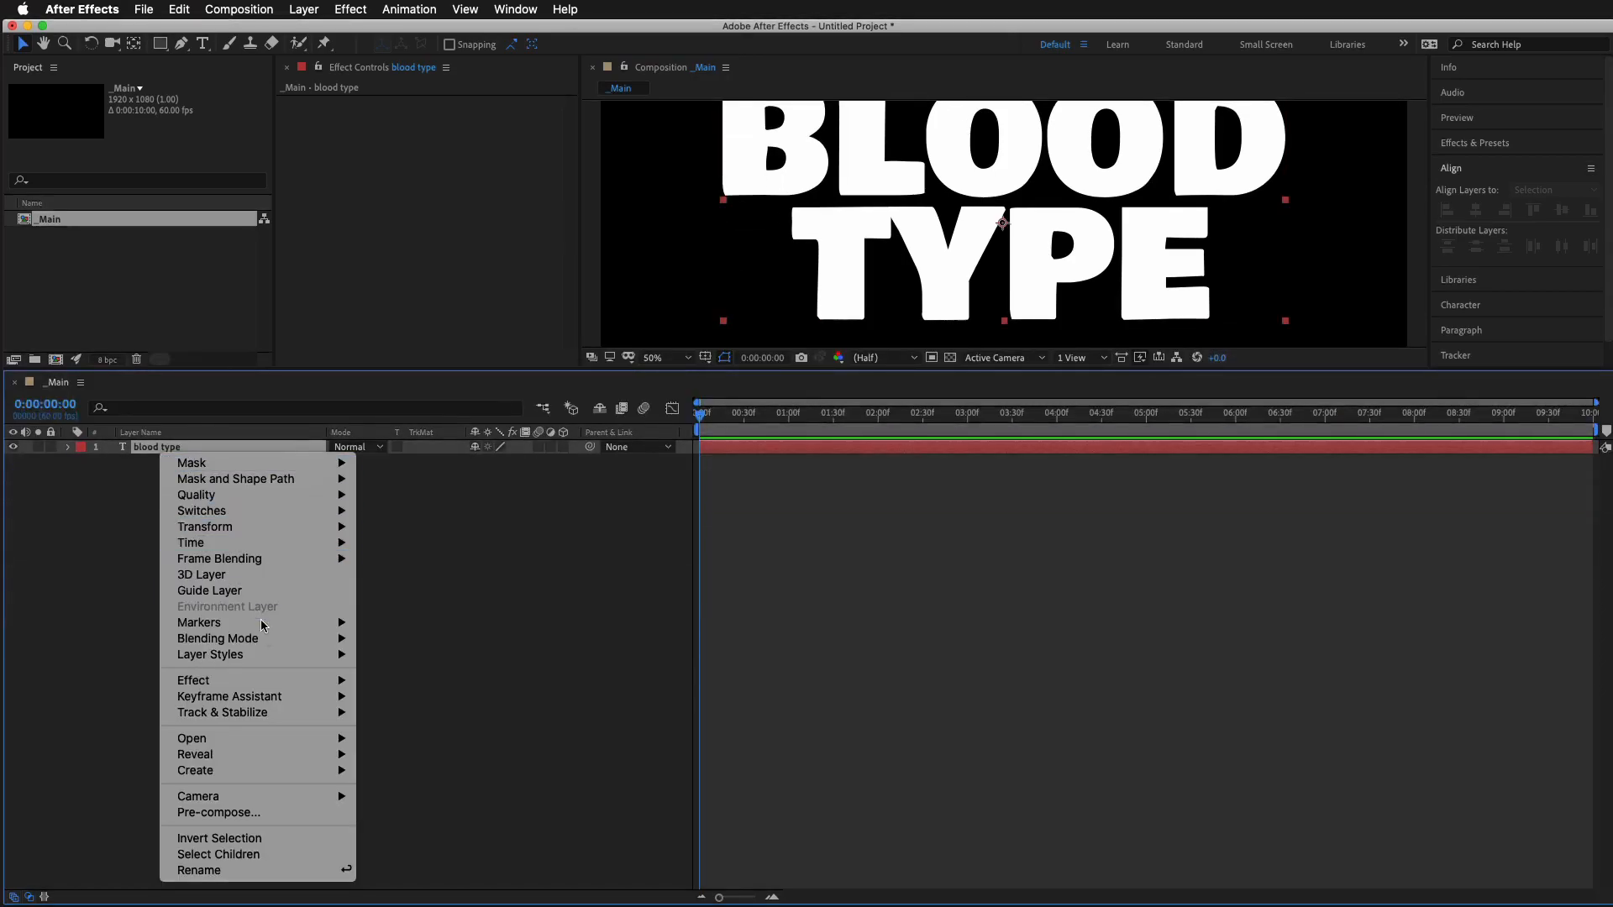
{"action": "left_click", "coordinate": [233, 813]}
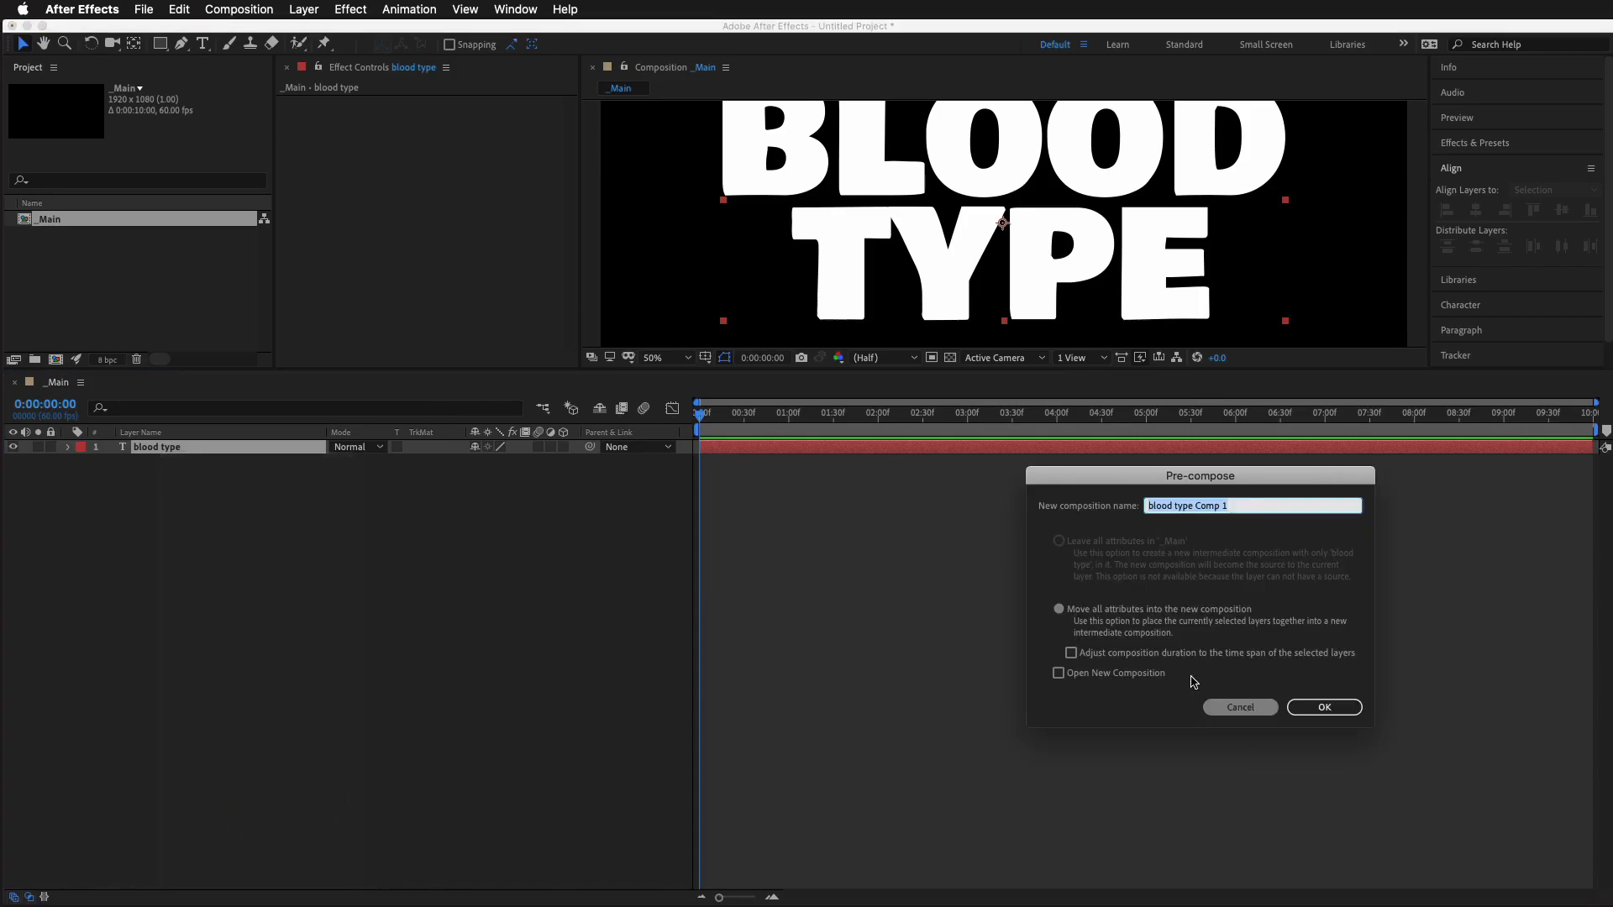
{"action": "type", "text": "EditText"}
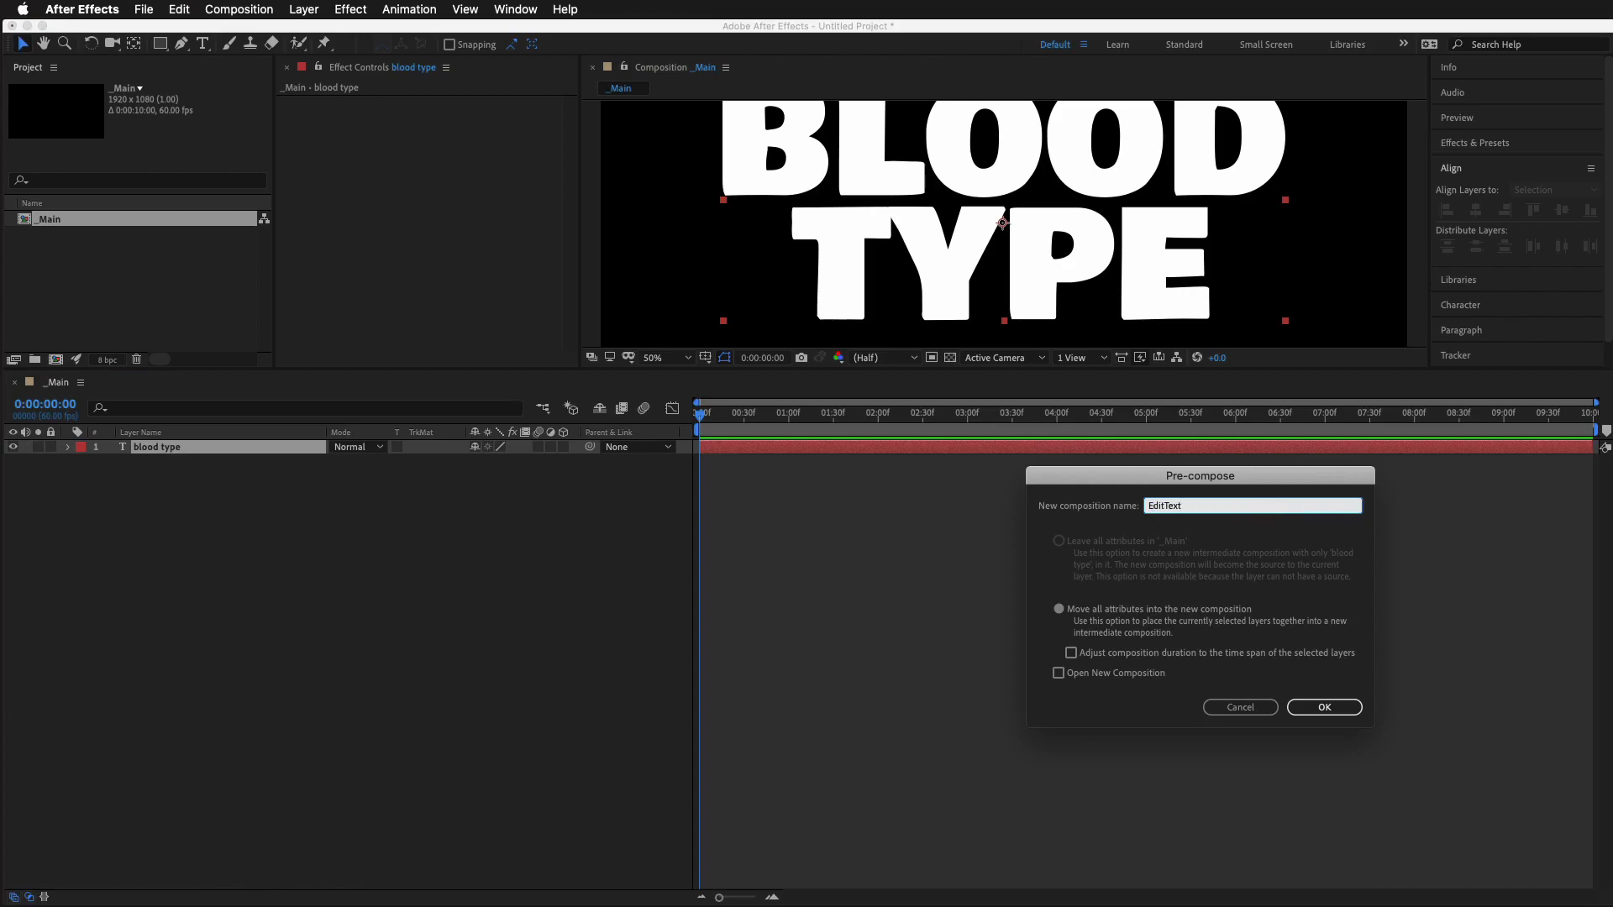
{"action": "left_click", "coordinate": [1327, 709]}
{"action": "left_click_drag", "start_coordinate": [1251, 371], "coordinate": [1276, 591]}
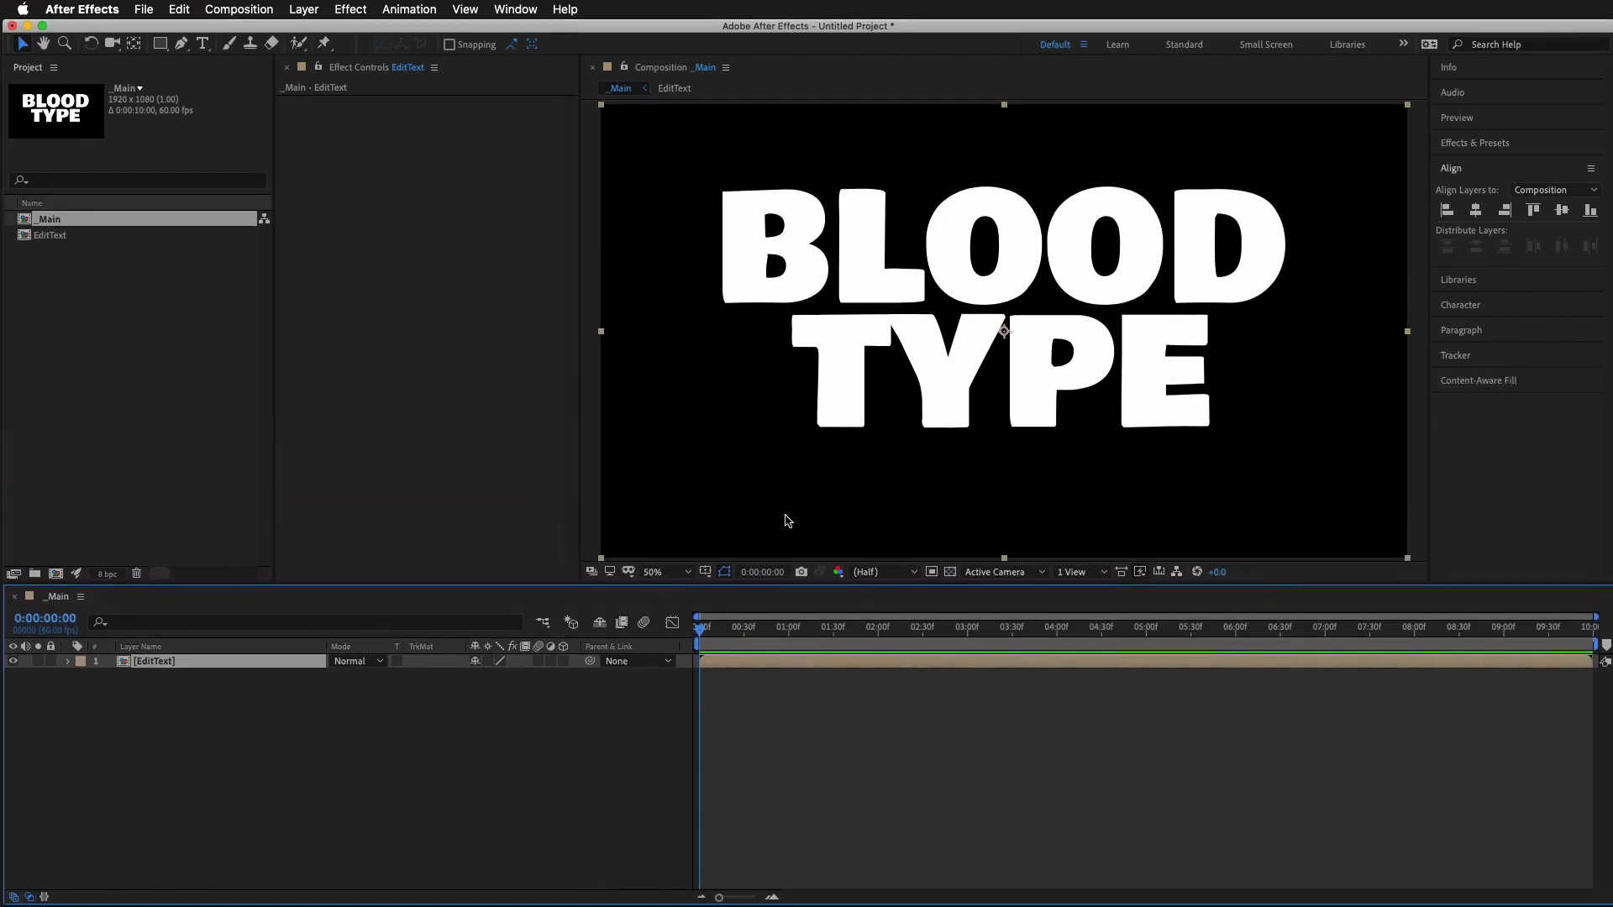
Open the EditText composition and apply the Roughen Edges effect to the blood type text layer
{"action": "double_click", "coordinate": [146, 663]}
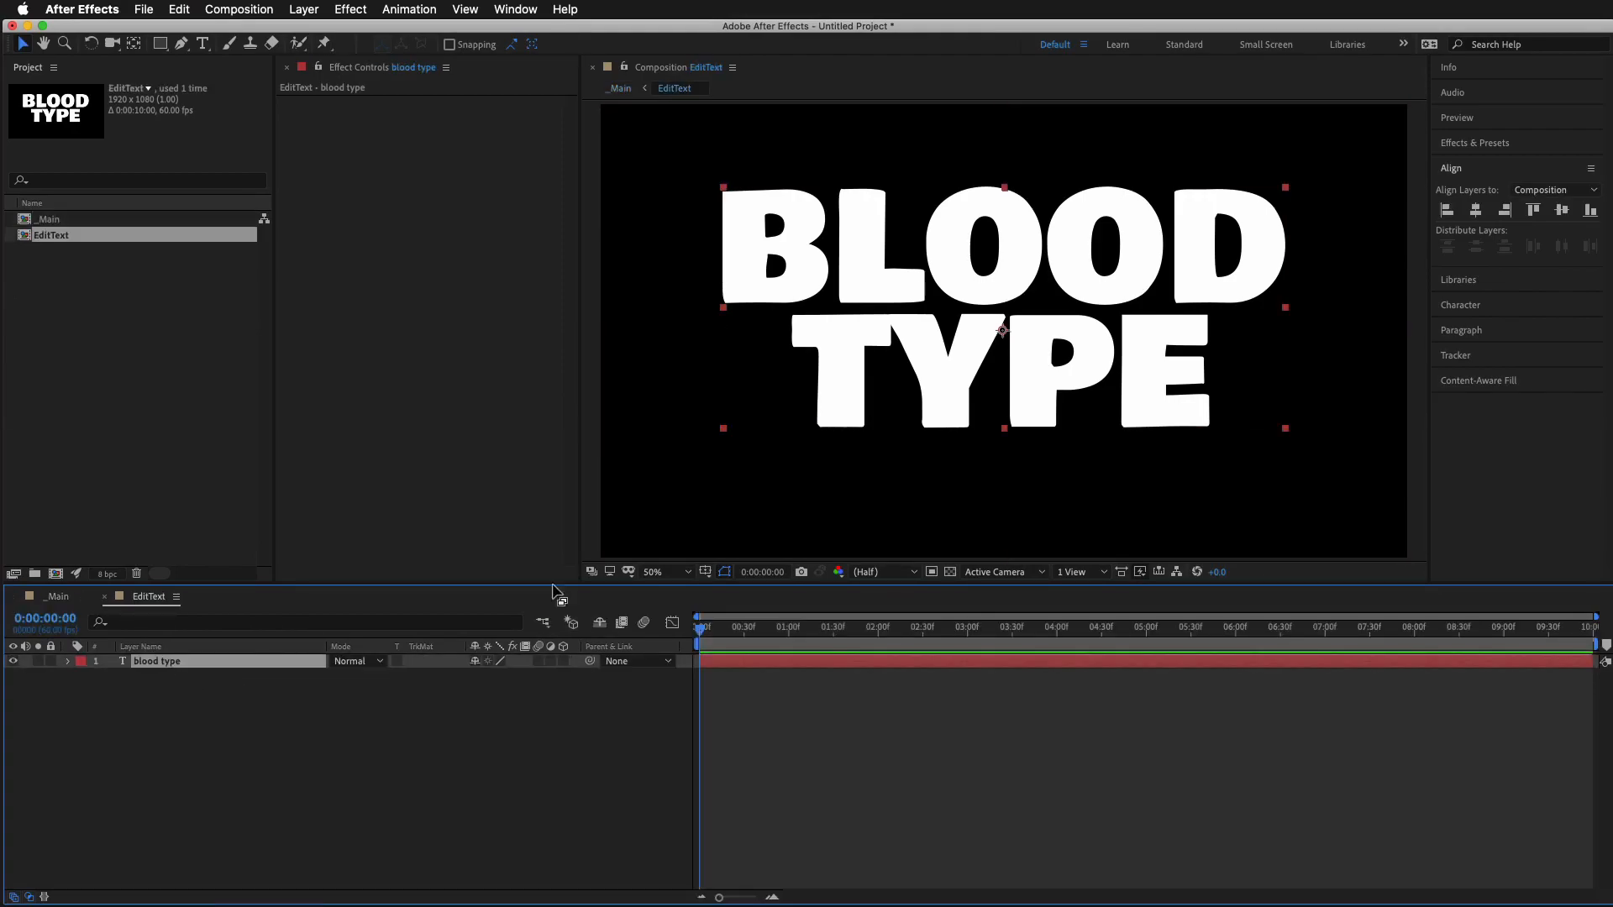
{"action": "key", "text": "period"}
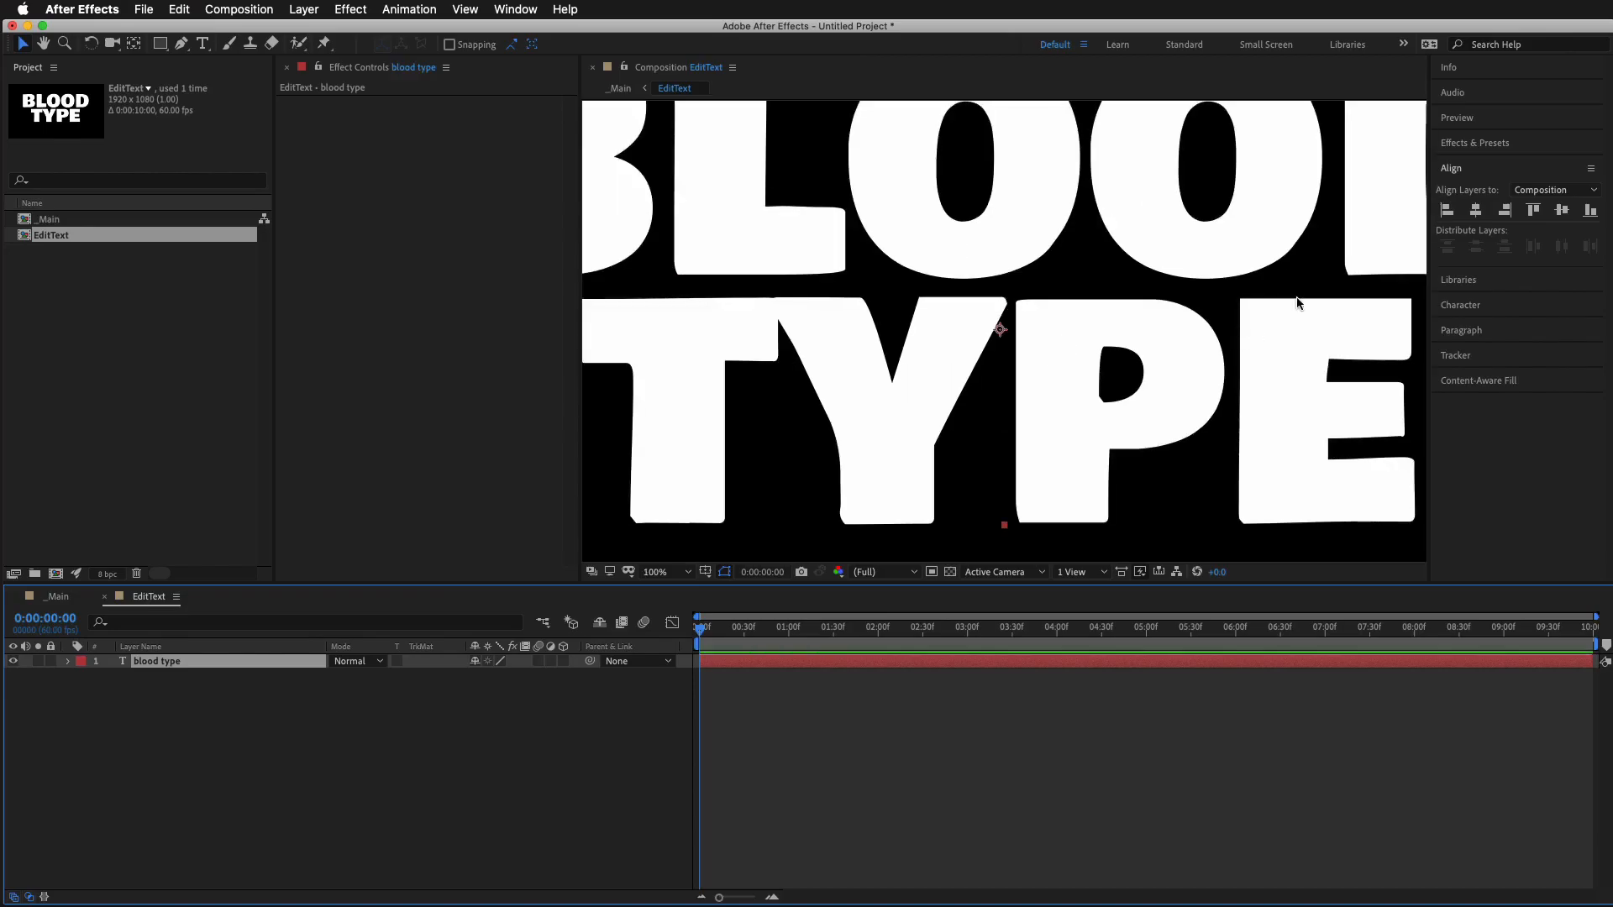
{"action": "key", "text": "period"}
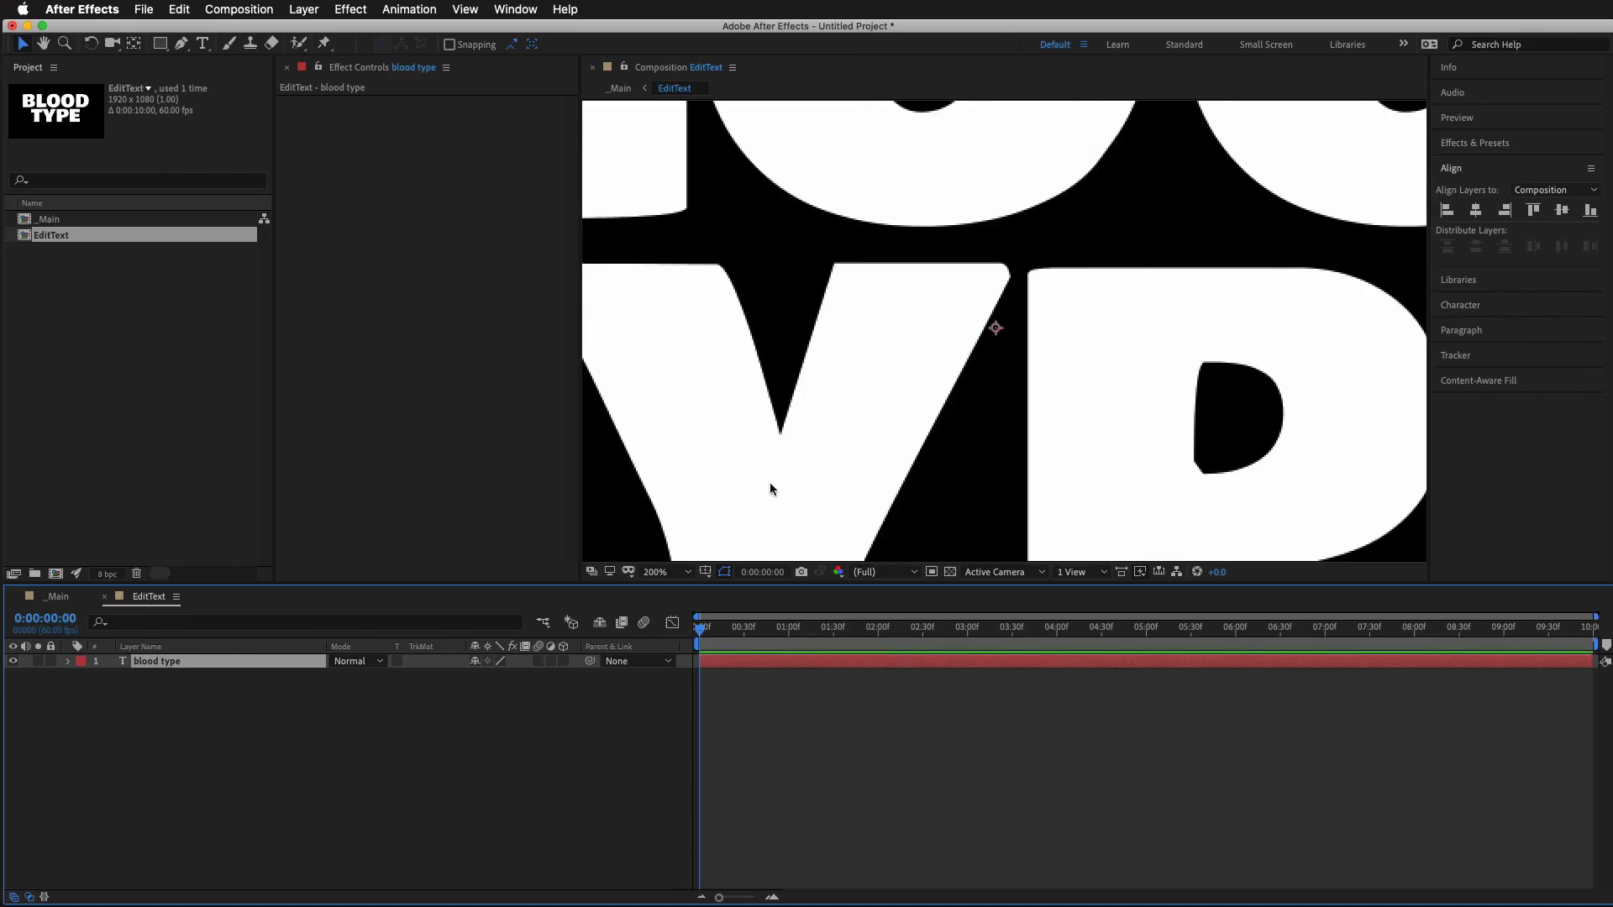
{"action": "key", "text": "comma"}
{"action": "key", "text": "comma"}
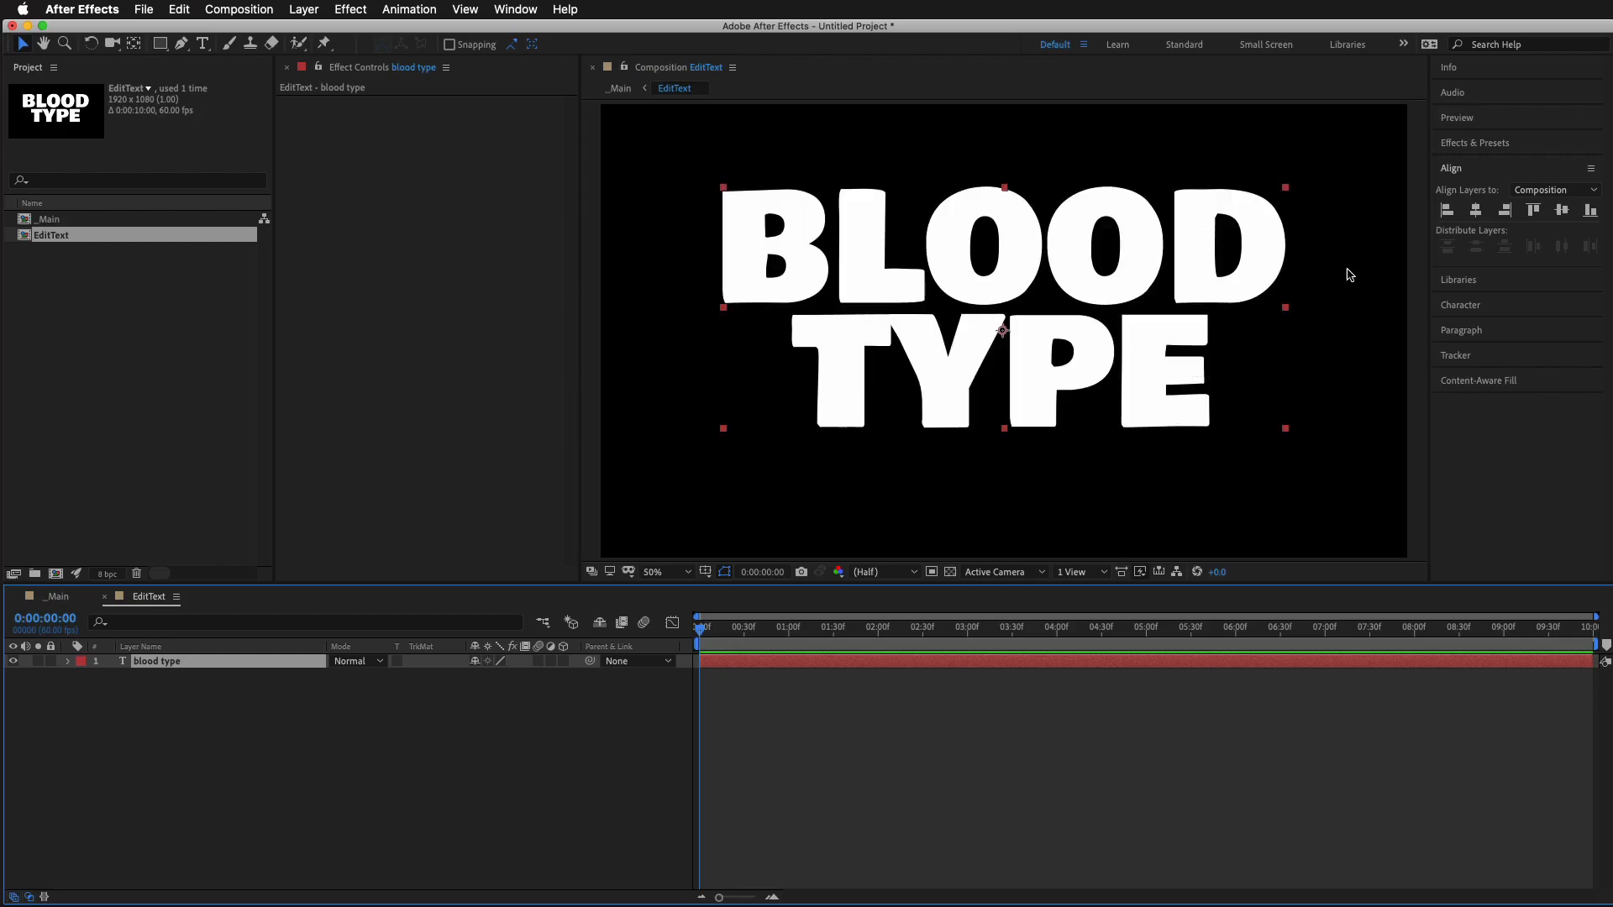
{"action": "left_click", "coordinate": [1484, 145]}
{"action": "left_click", "coordinate": [1503, 164]}
{"action": "type", "text": "rough"}
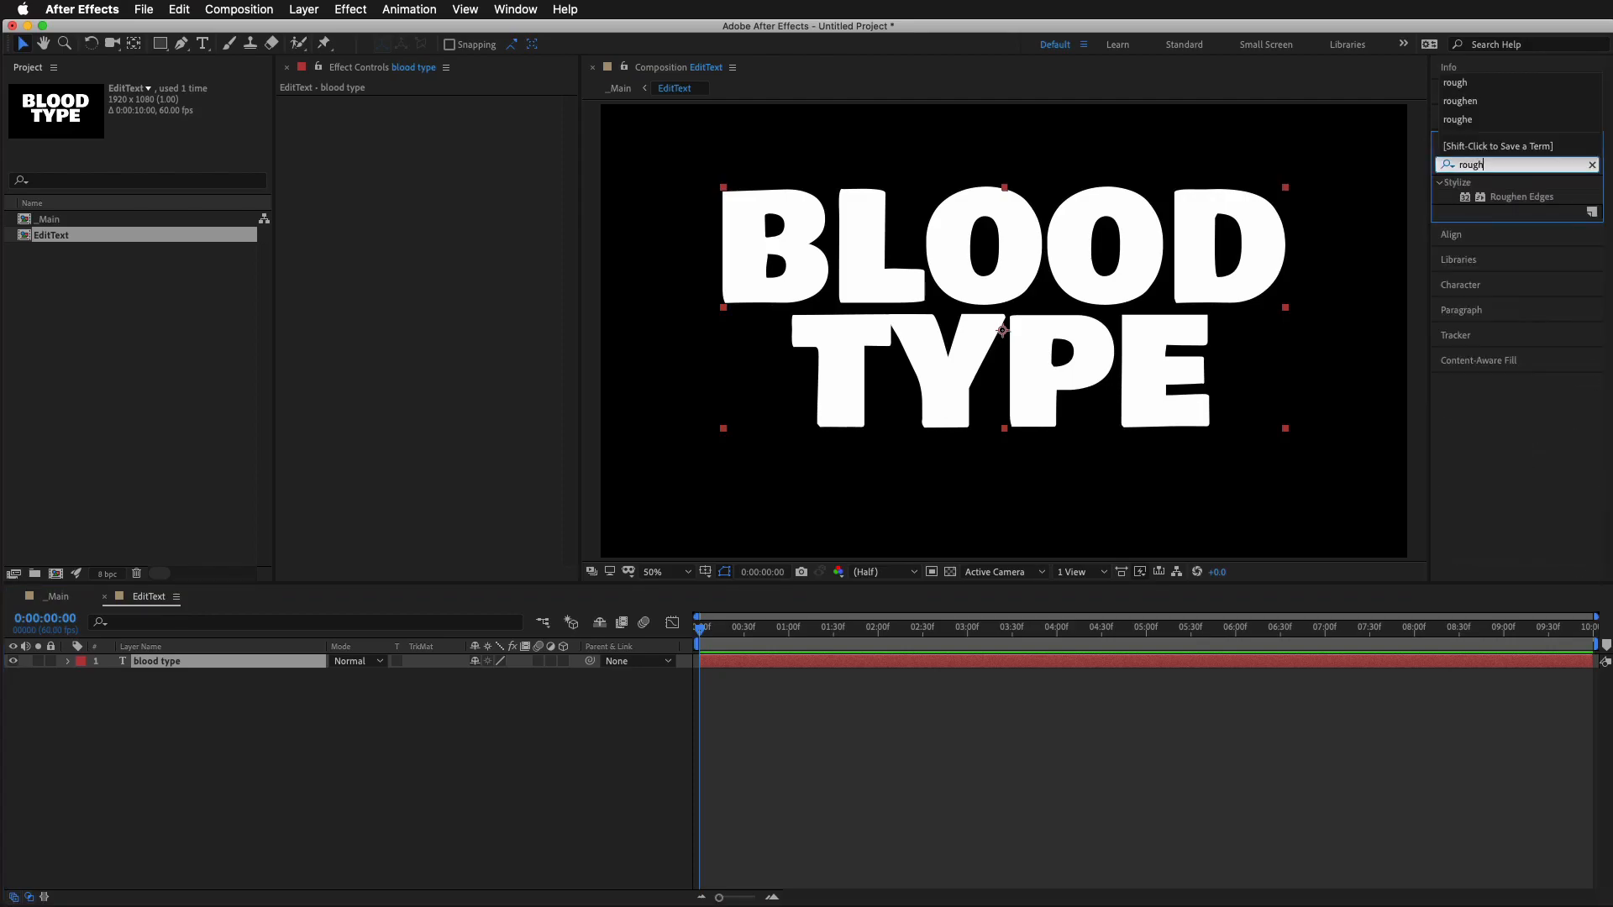
{"action": "left_click_drag", "start_coordinate": [1516, 198], "coordinate": [1137, 663]}
Set the Fractal Influence of the Roughen Edges effect to 0
{"action": "key", "text": "period"}
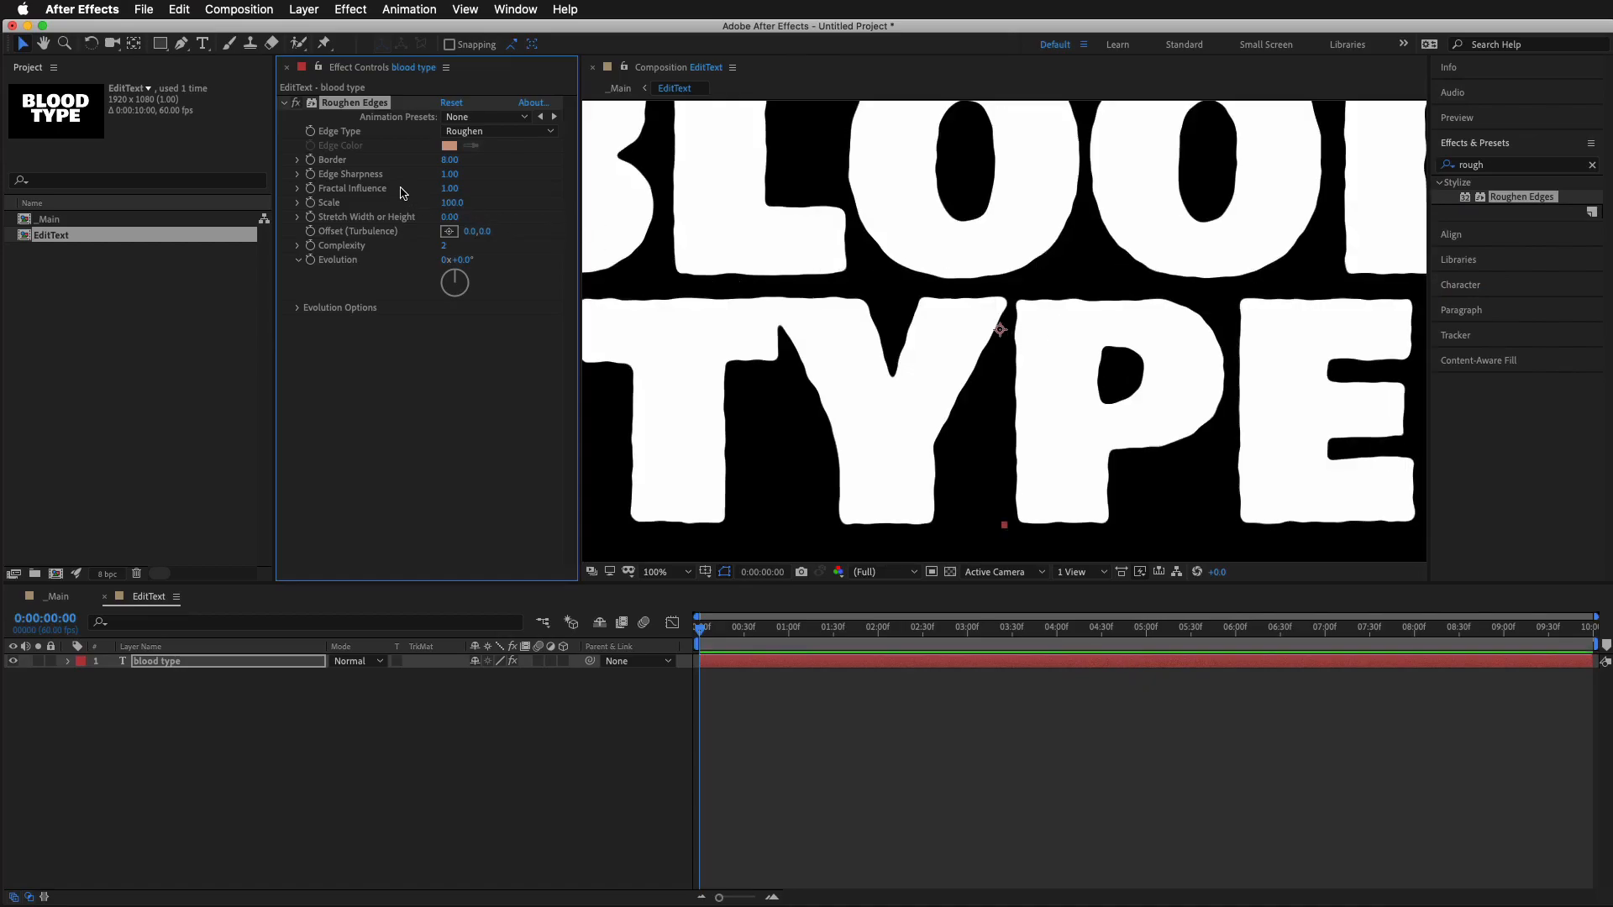
{"action": "left_click", "coordinate": [445, 189]}
{"action": "key", "text": "Return"}
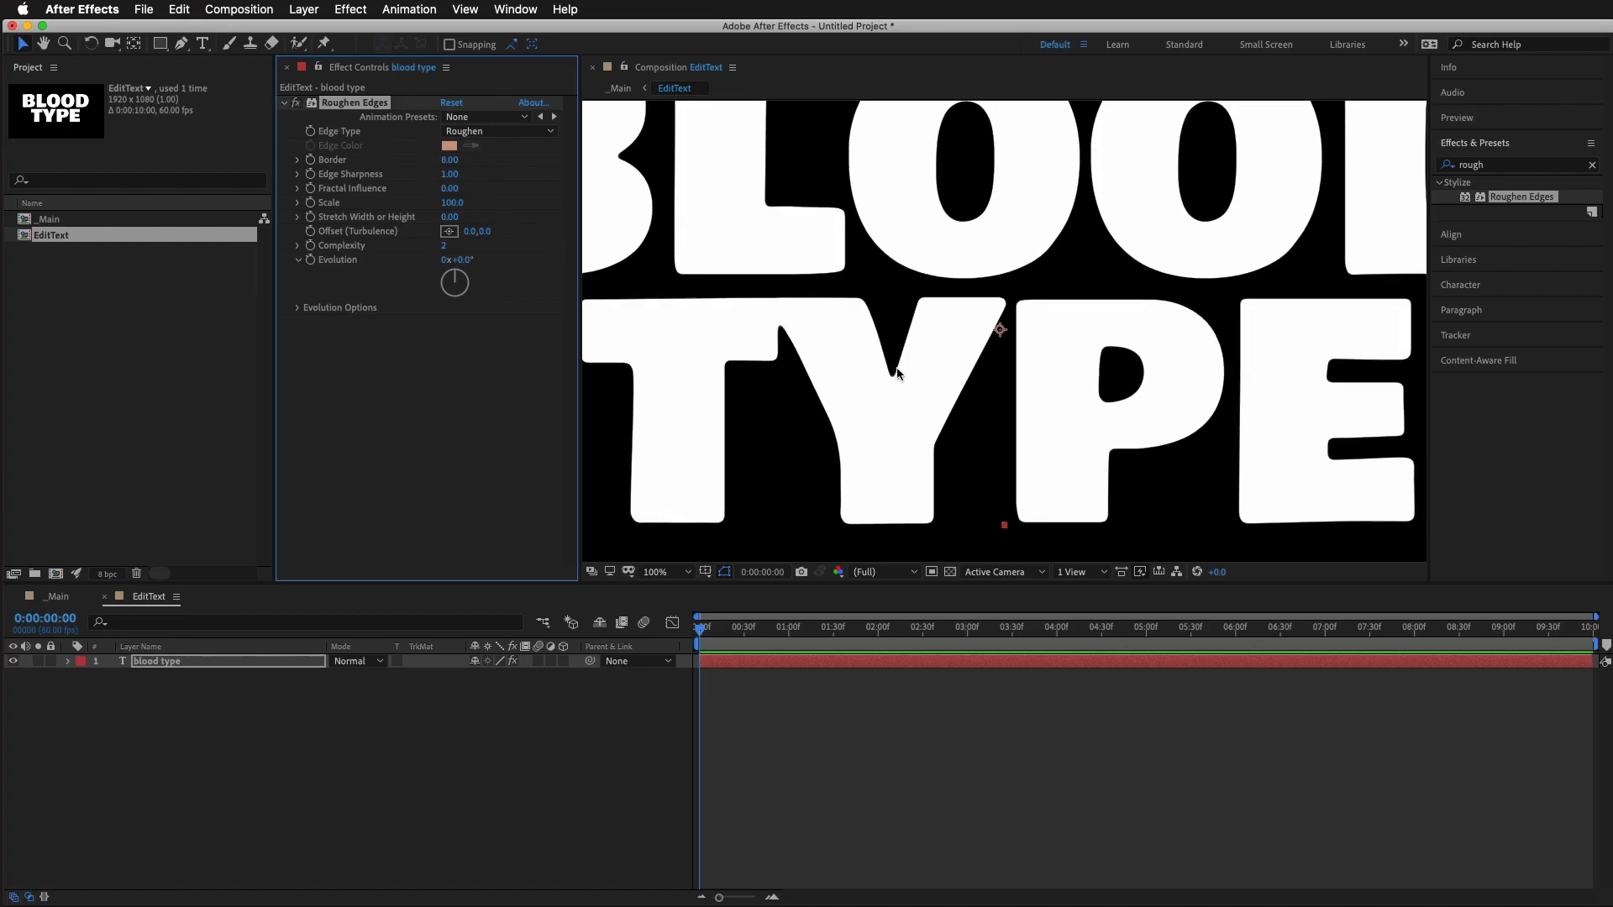
Compare the letter corners of the text up close with the Roughen Edges effect off and on
{"action": "scroll", "coordinate": [895, 383], "scroll_direction": "up", "scroll_amount": 3}
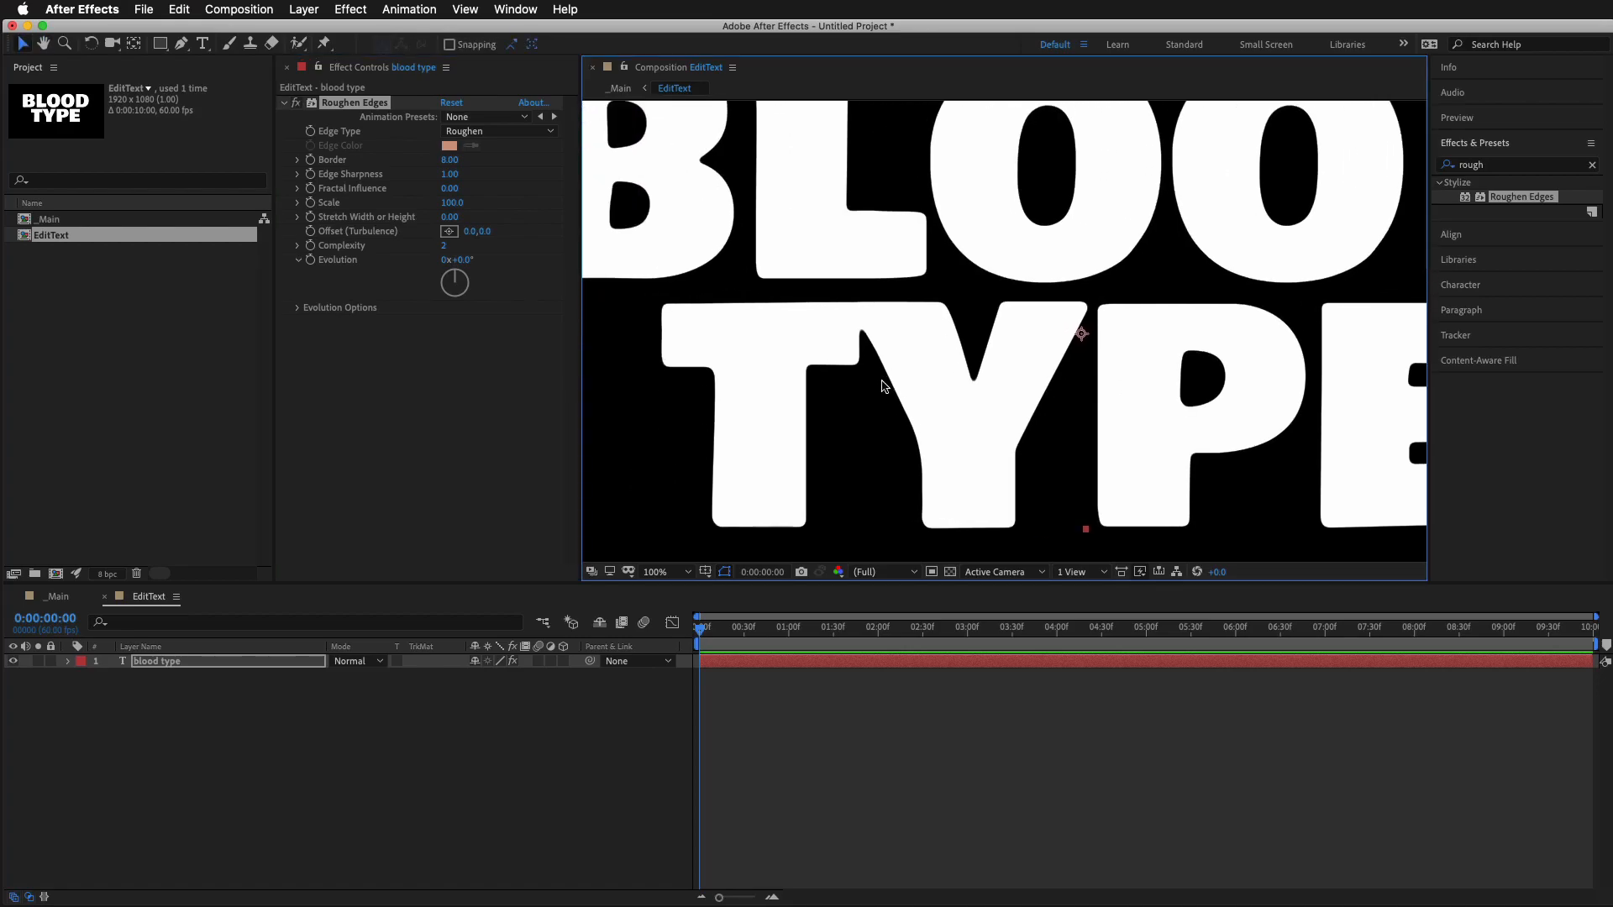
{"action": "left_click_drag", "start_coordinate": [744, 357], "coordinate": [866, 334]}
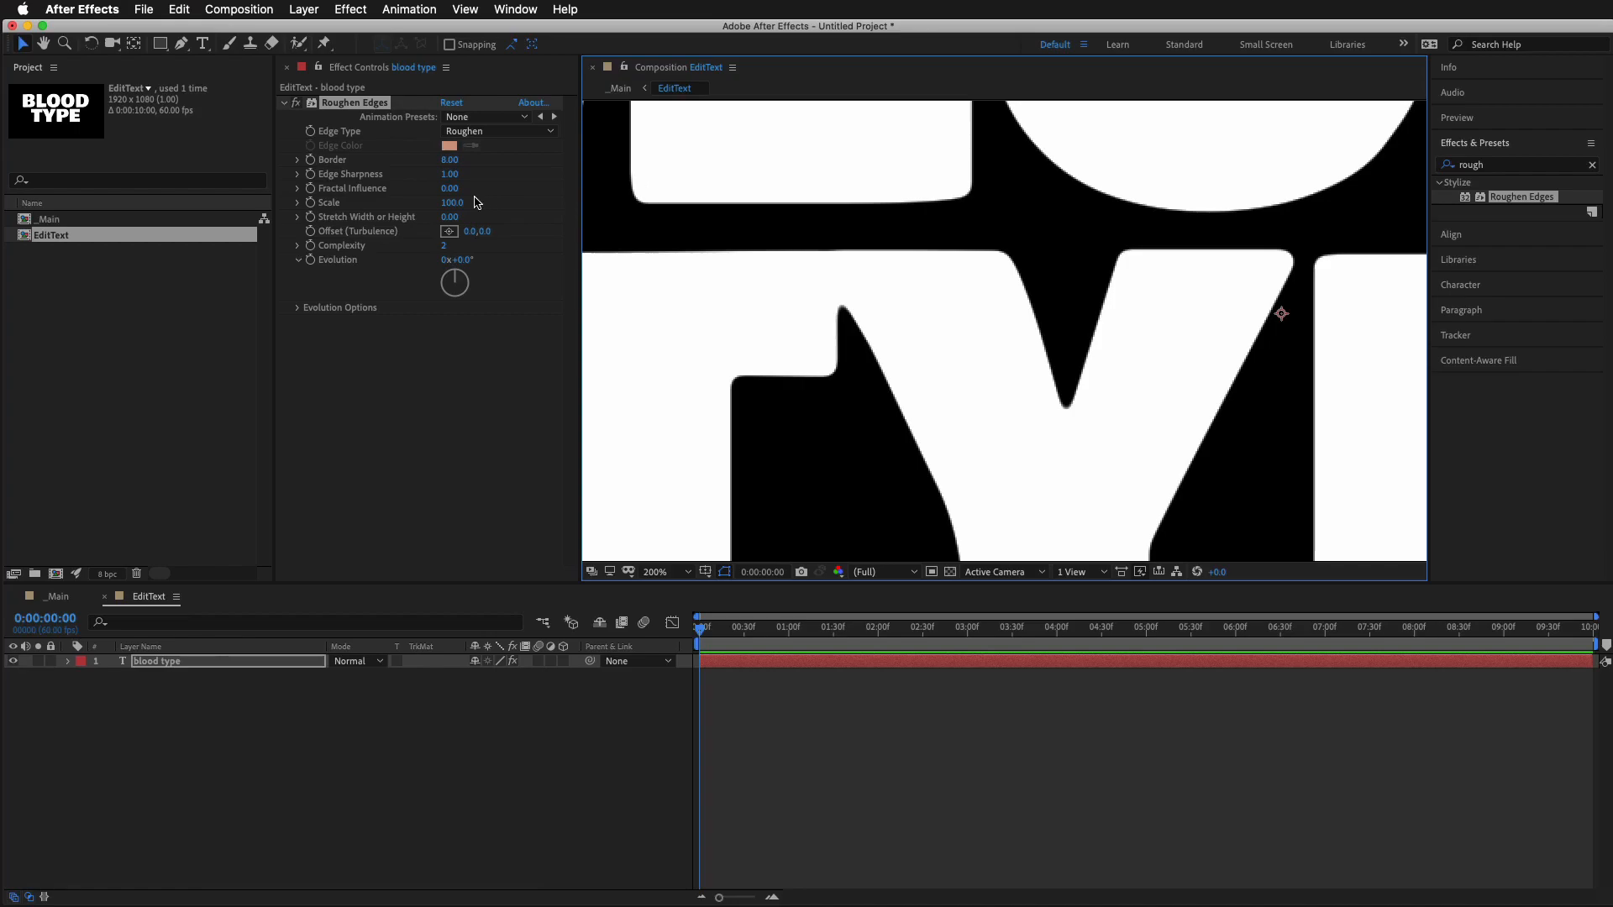
{"action": "left_click", "coordinate": [298, 107]}
{"action": "left_click", "coordinate": [299, 107]}
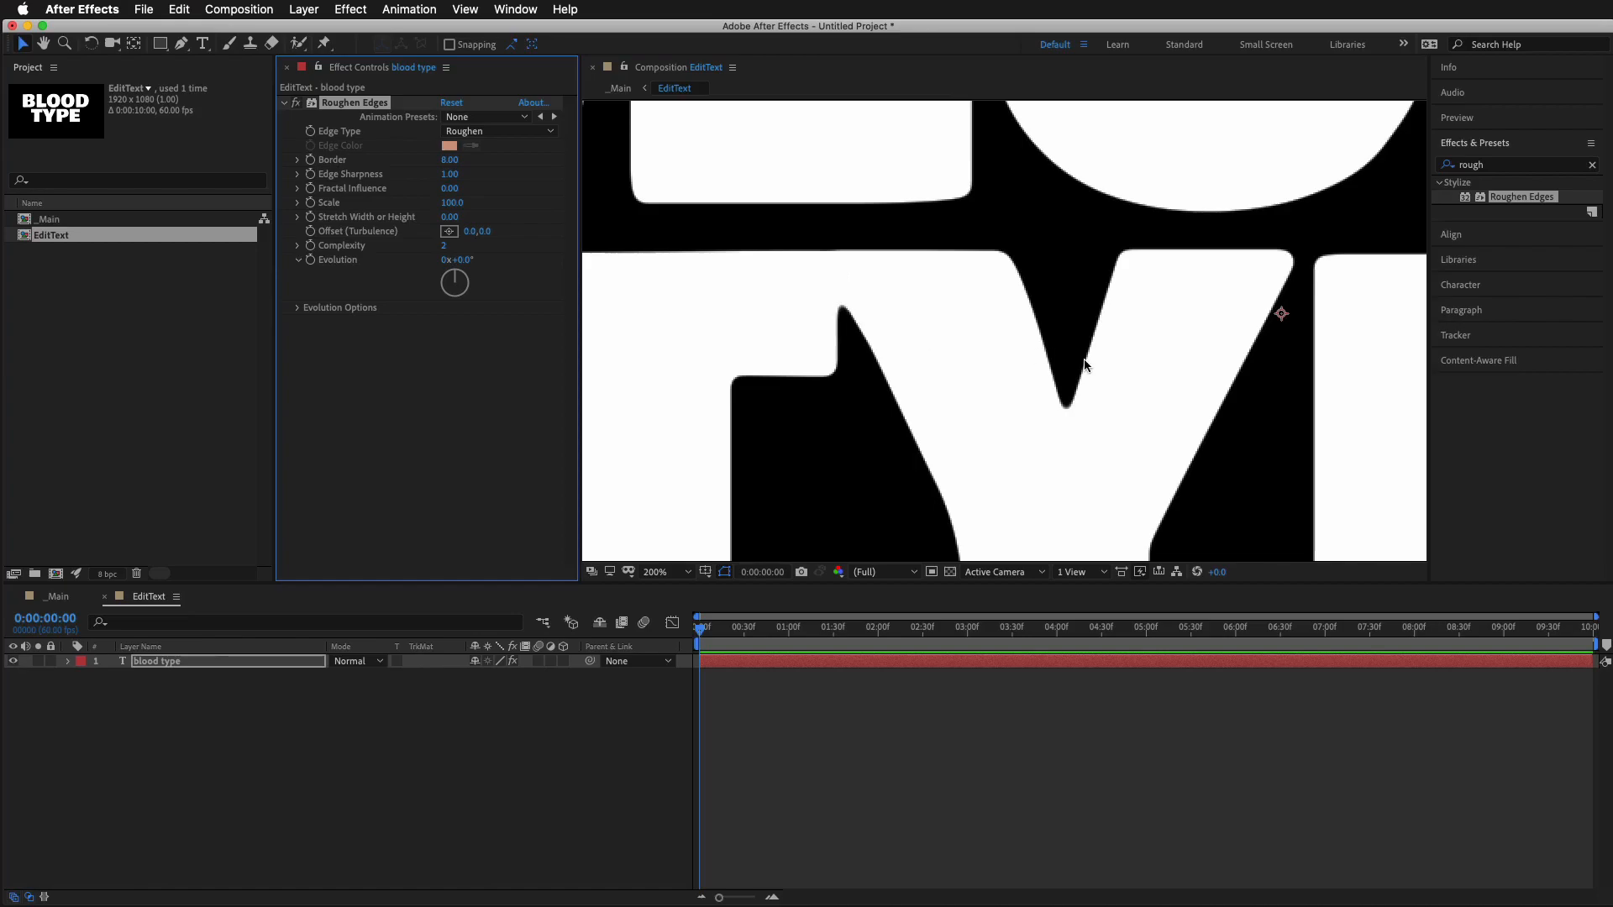
{"action": "scroll", "coordinate": [1093, 368], "scroll_direction": "down", "scroll_amount": 1}
{"action": "scroll", "coordinate": [1094, 367], "scroll_direction": "down", "scroll_amount": 2}
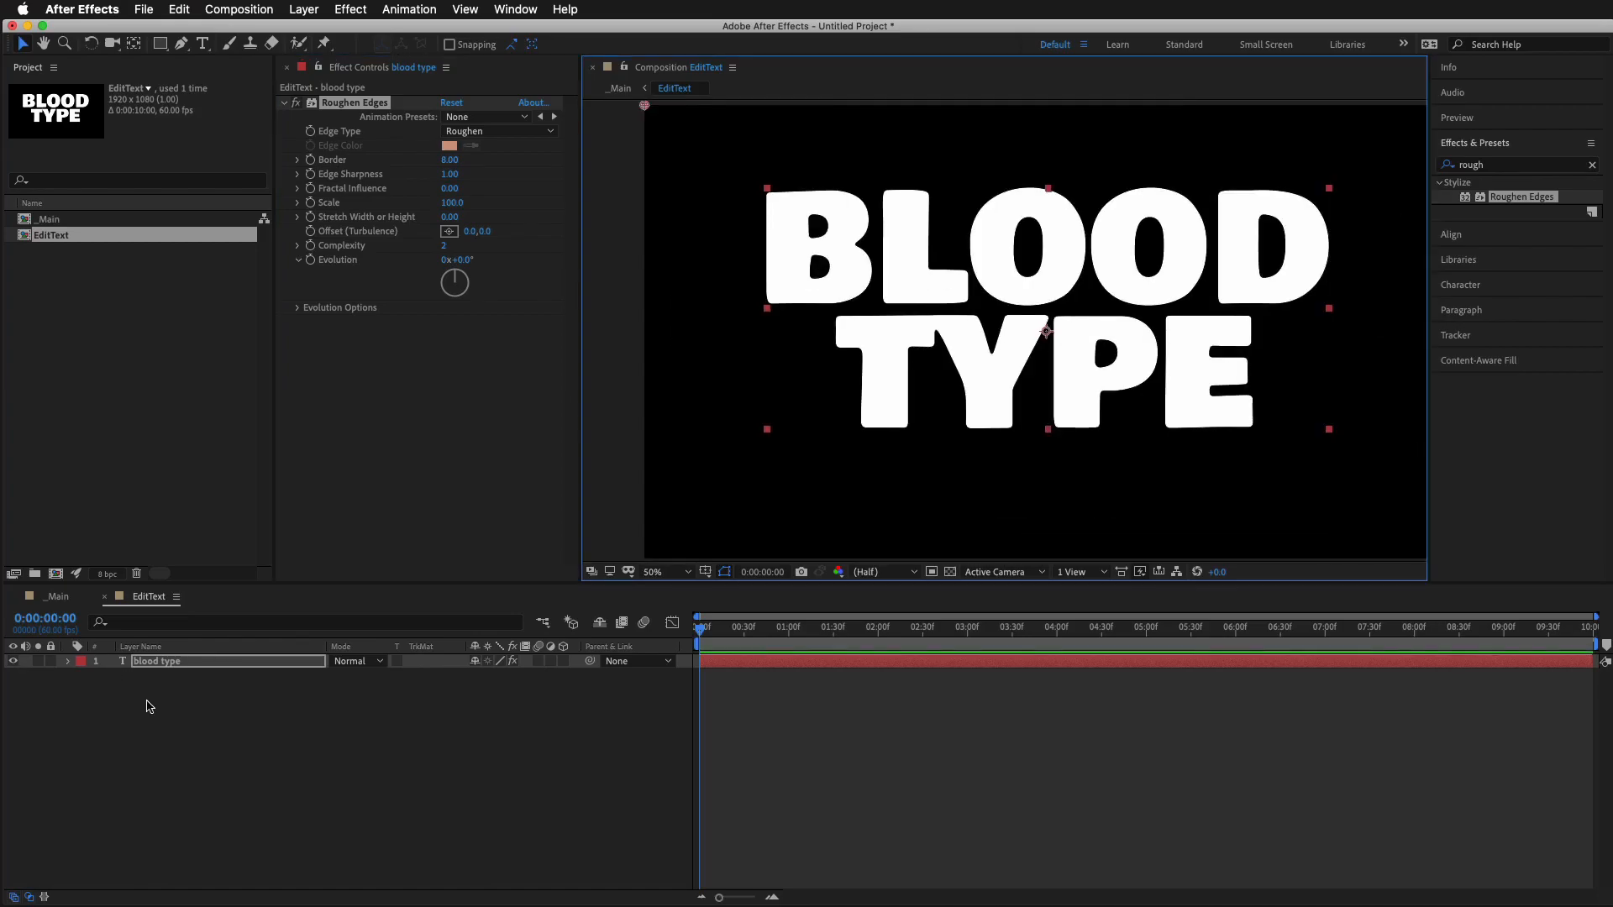
Return to the _Main composition, close EditText and apply Turbulent Displace to the EditText layer
{"action": "left_click", "coordinate": [55, 597]}
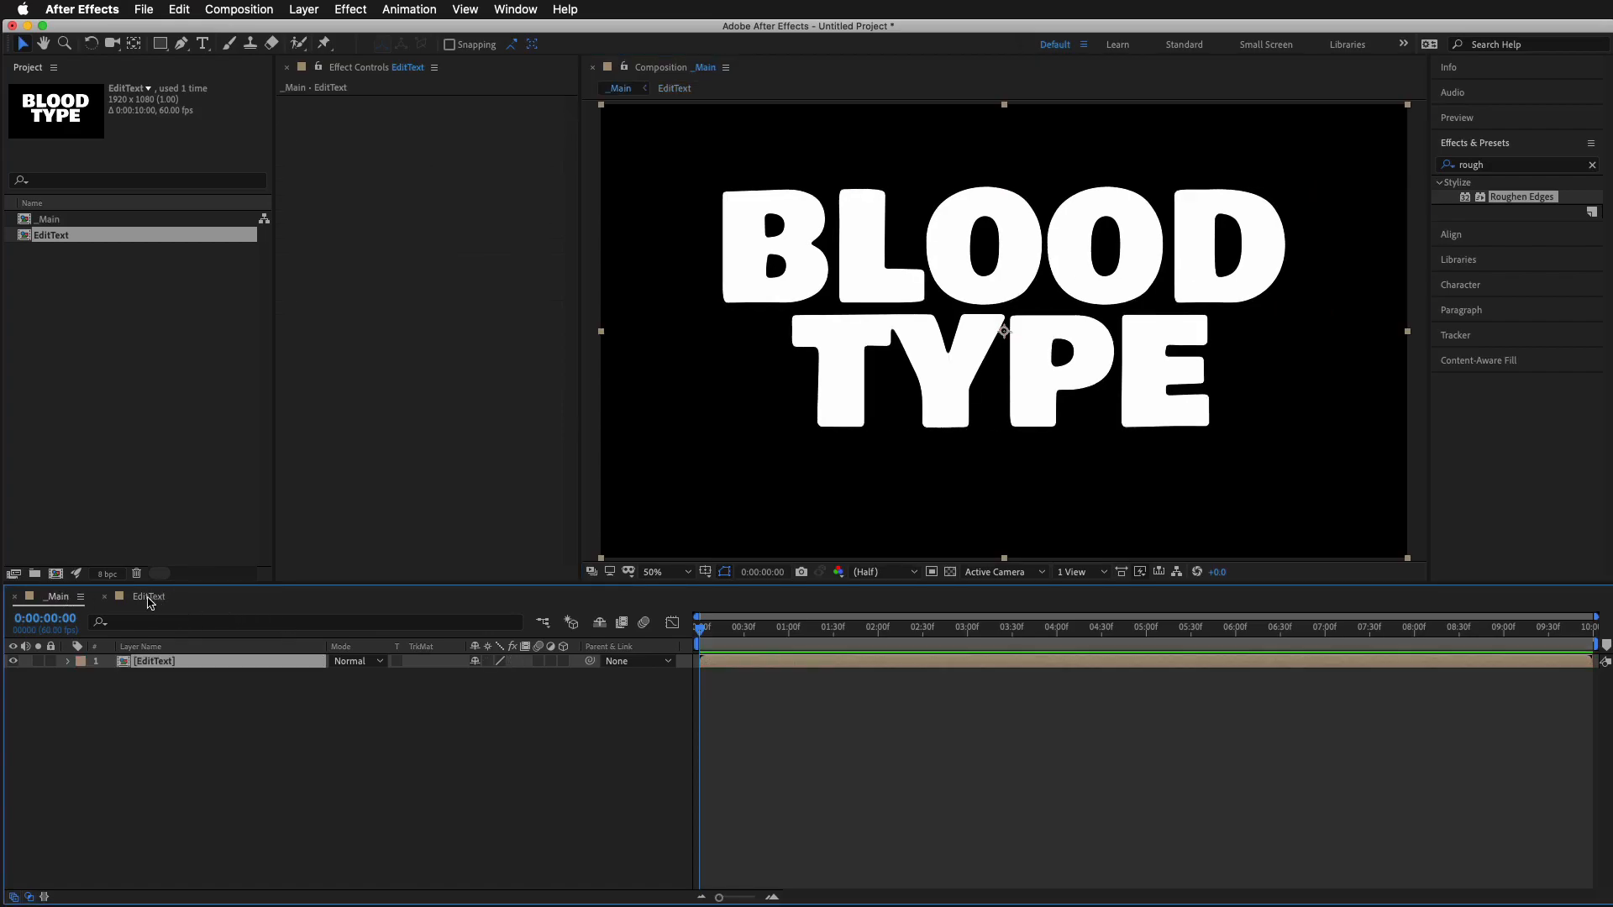
{"action": "left_click", "coordinate": [105, 598]}
{"action": "left_click", "coordinate": [1492, 165]}
{"action": "type", "text": "turbu"}
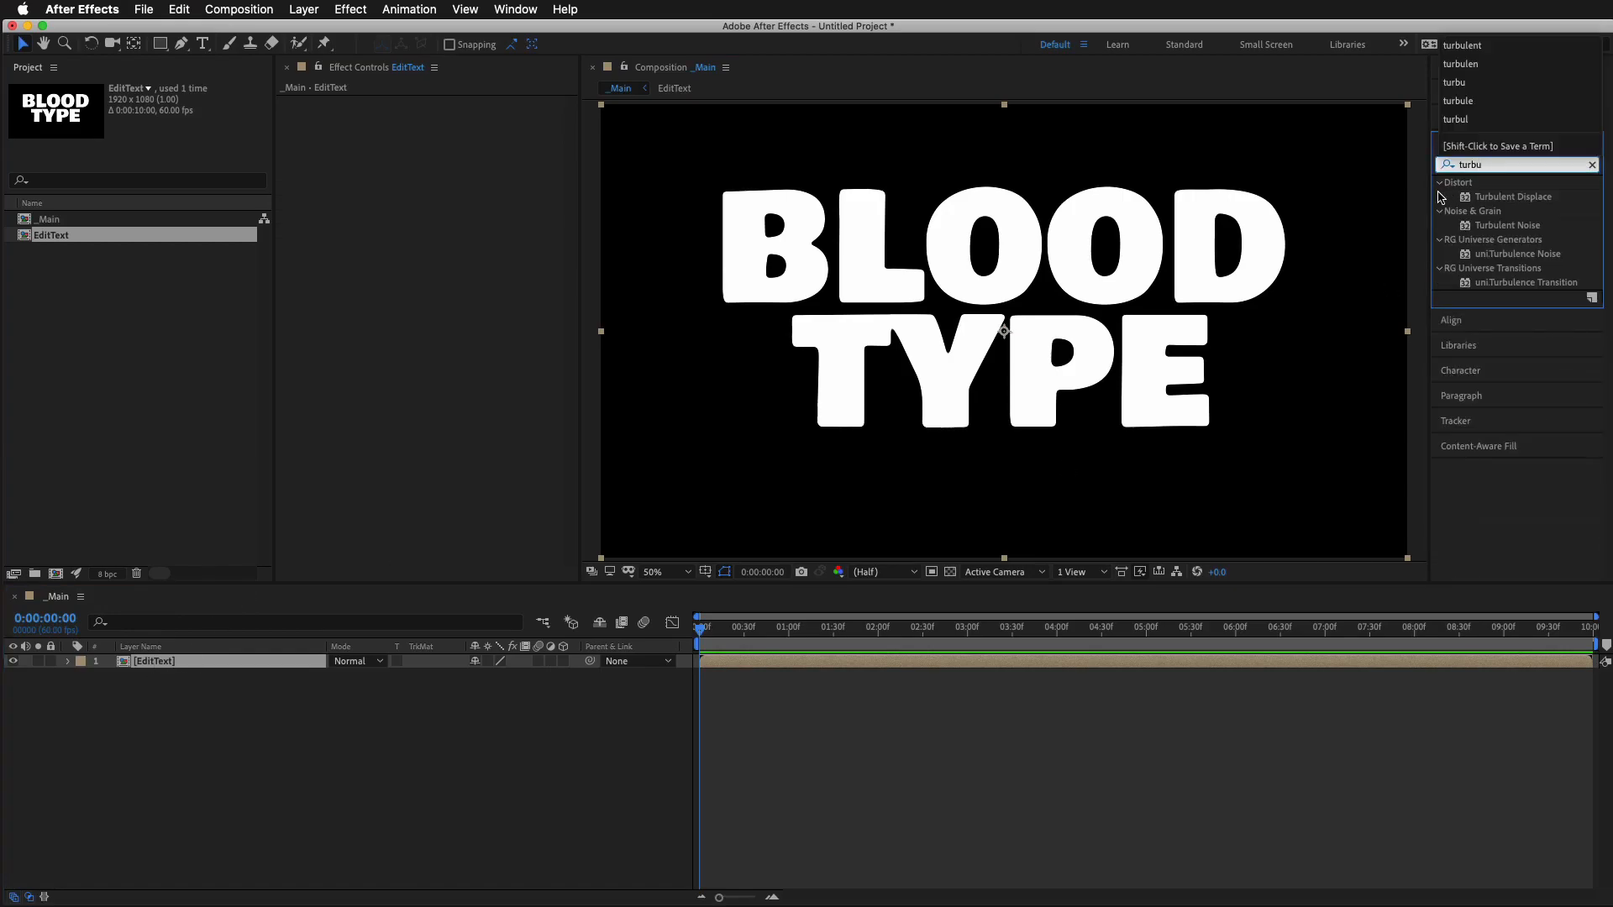
{"action": "left_click", "coordinate": [1459, 179]}
{"action": "left_click_drag", "start_coordinate": [1495, 202], "coordinate": [834, 670]}
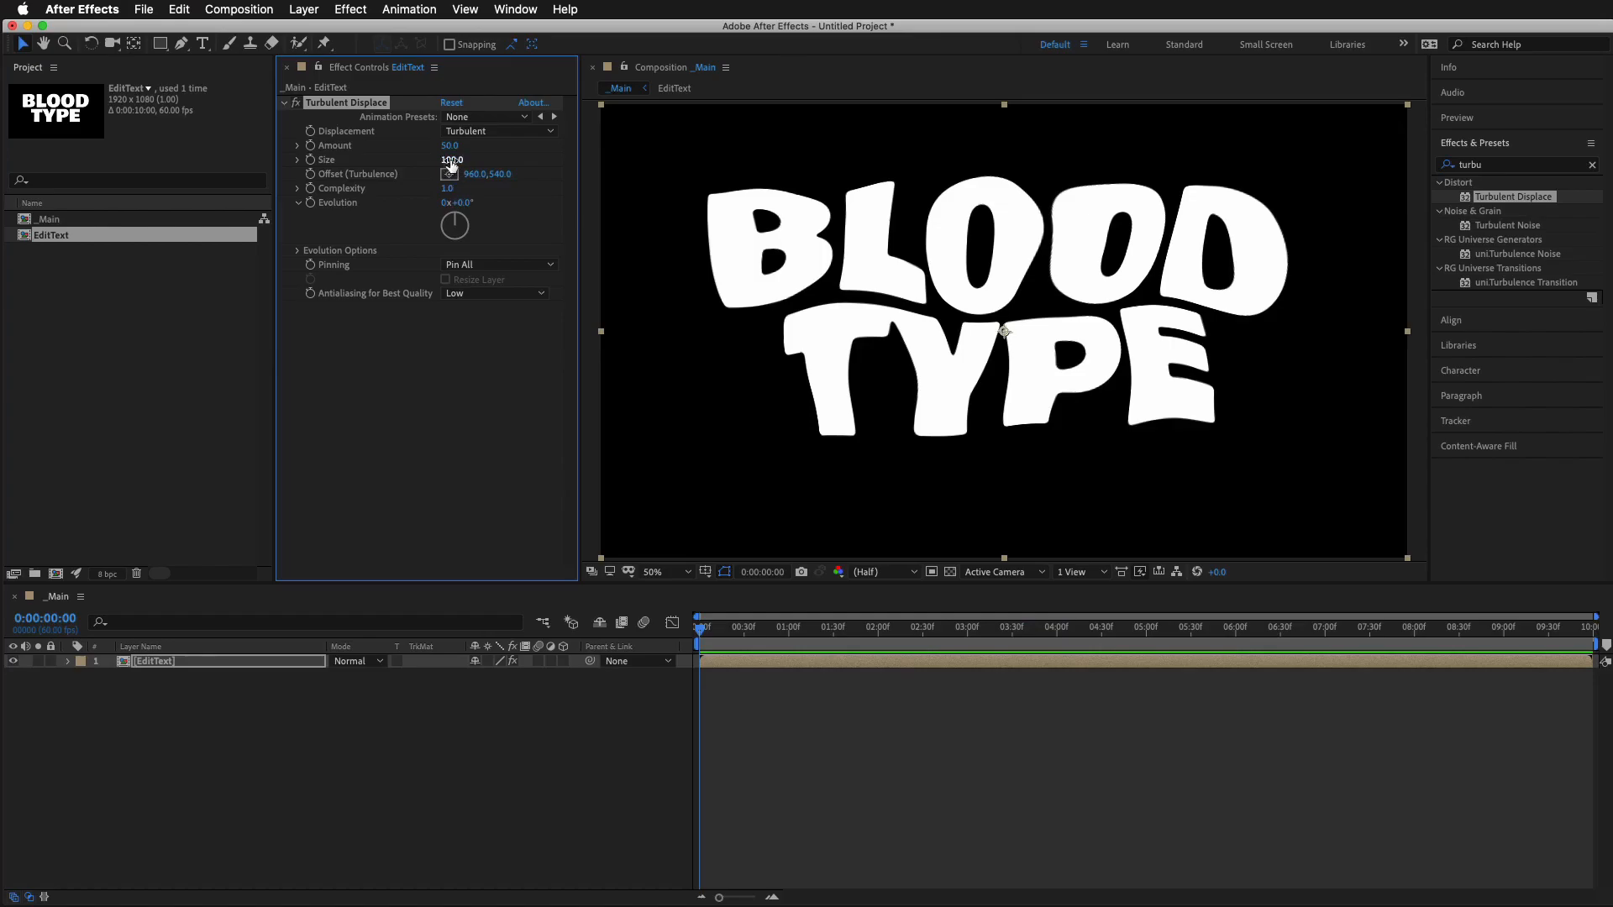
Set the Turbulent Displace Amount to 4 and Size to 35
{"action": "left_click_drag", "start_coordinate": [452, 147], "coordinate": [414, 156]}
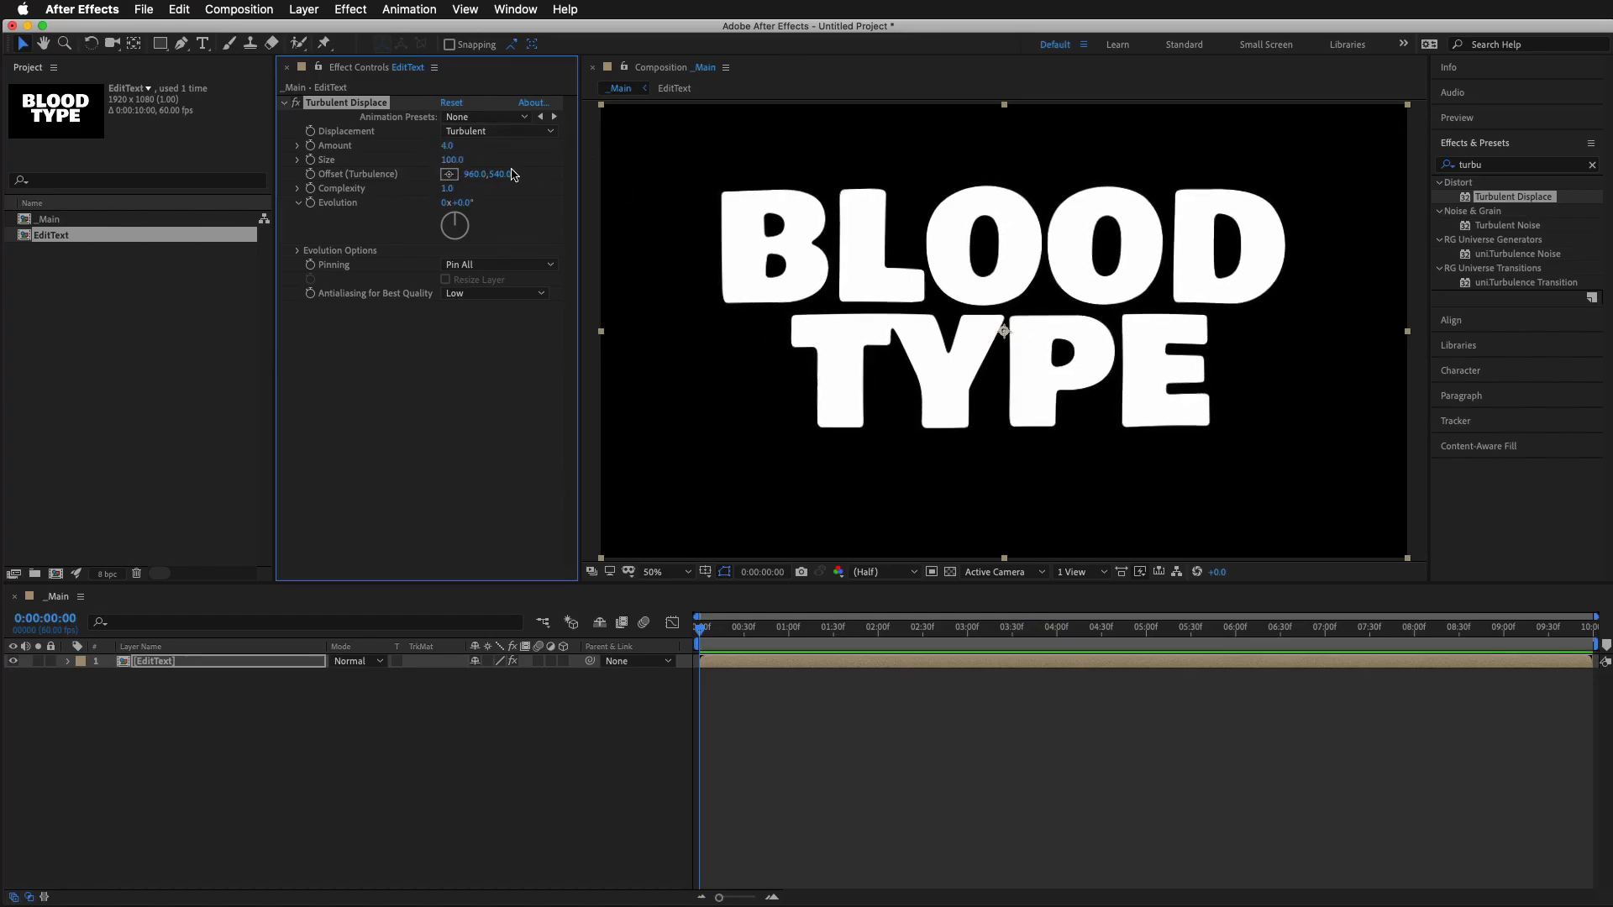
{"action": "left_click", "coordinate": [448, 159]}
{"action": "type", "text": "35"}
{"action": "key", "text": "Return"}
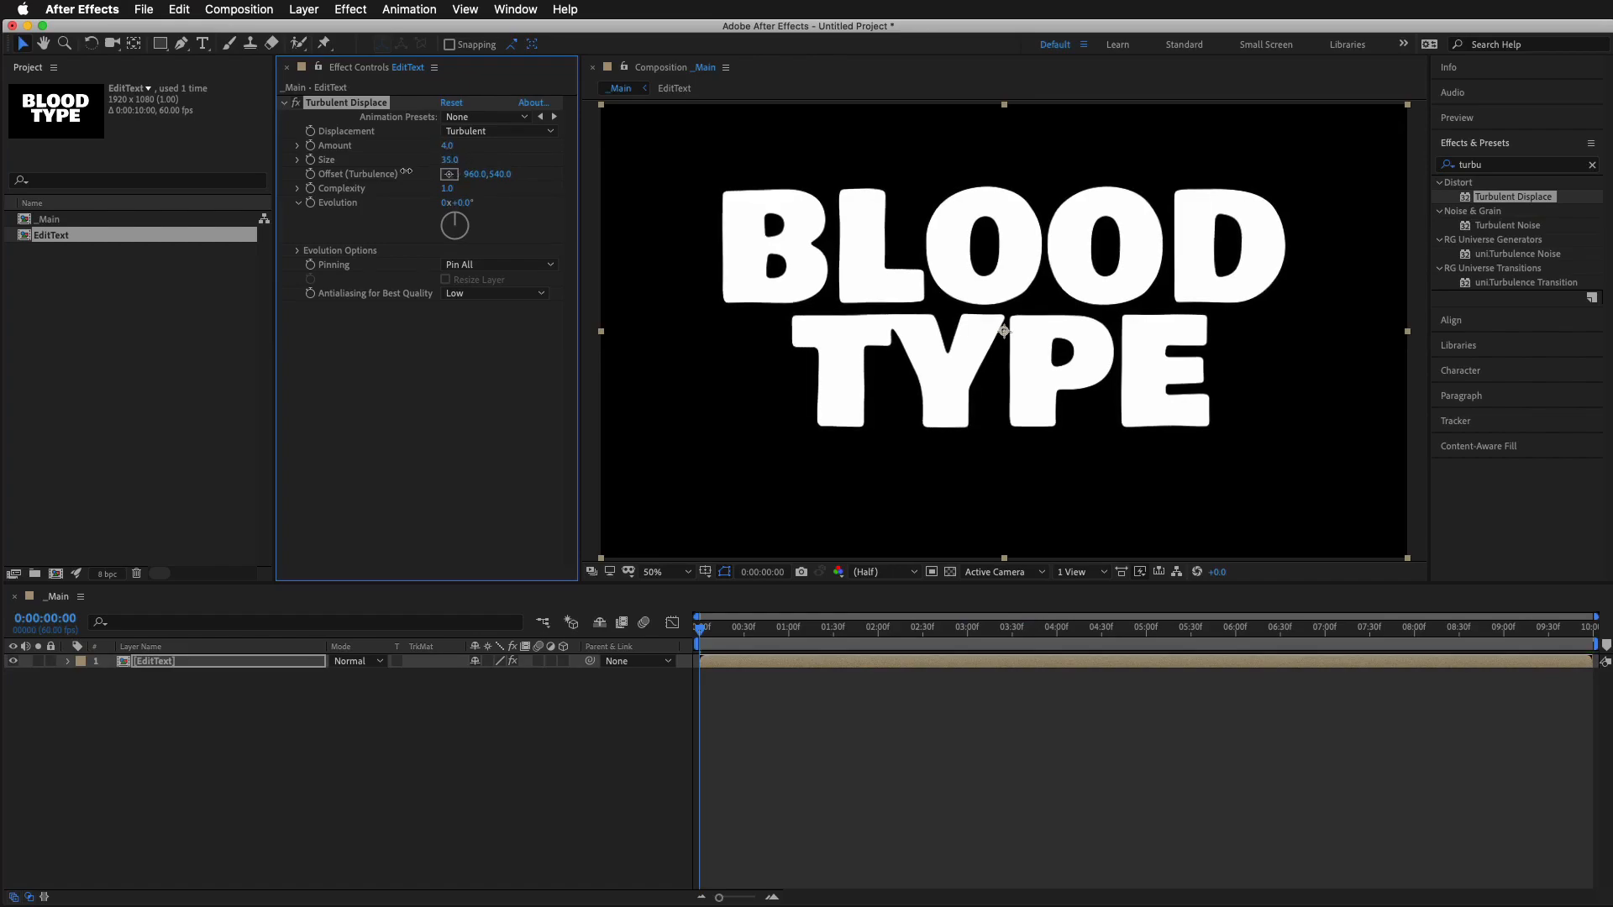
Animate Turbulent Displace's Offset (Turbulence) with the expression [0, time*200] and preview the motion
{"action": "left_click_drag", "start_coordinate": [499, 174], "coordinate": [501, 210]}
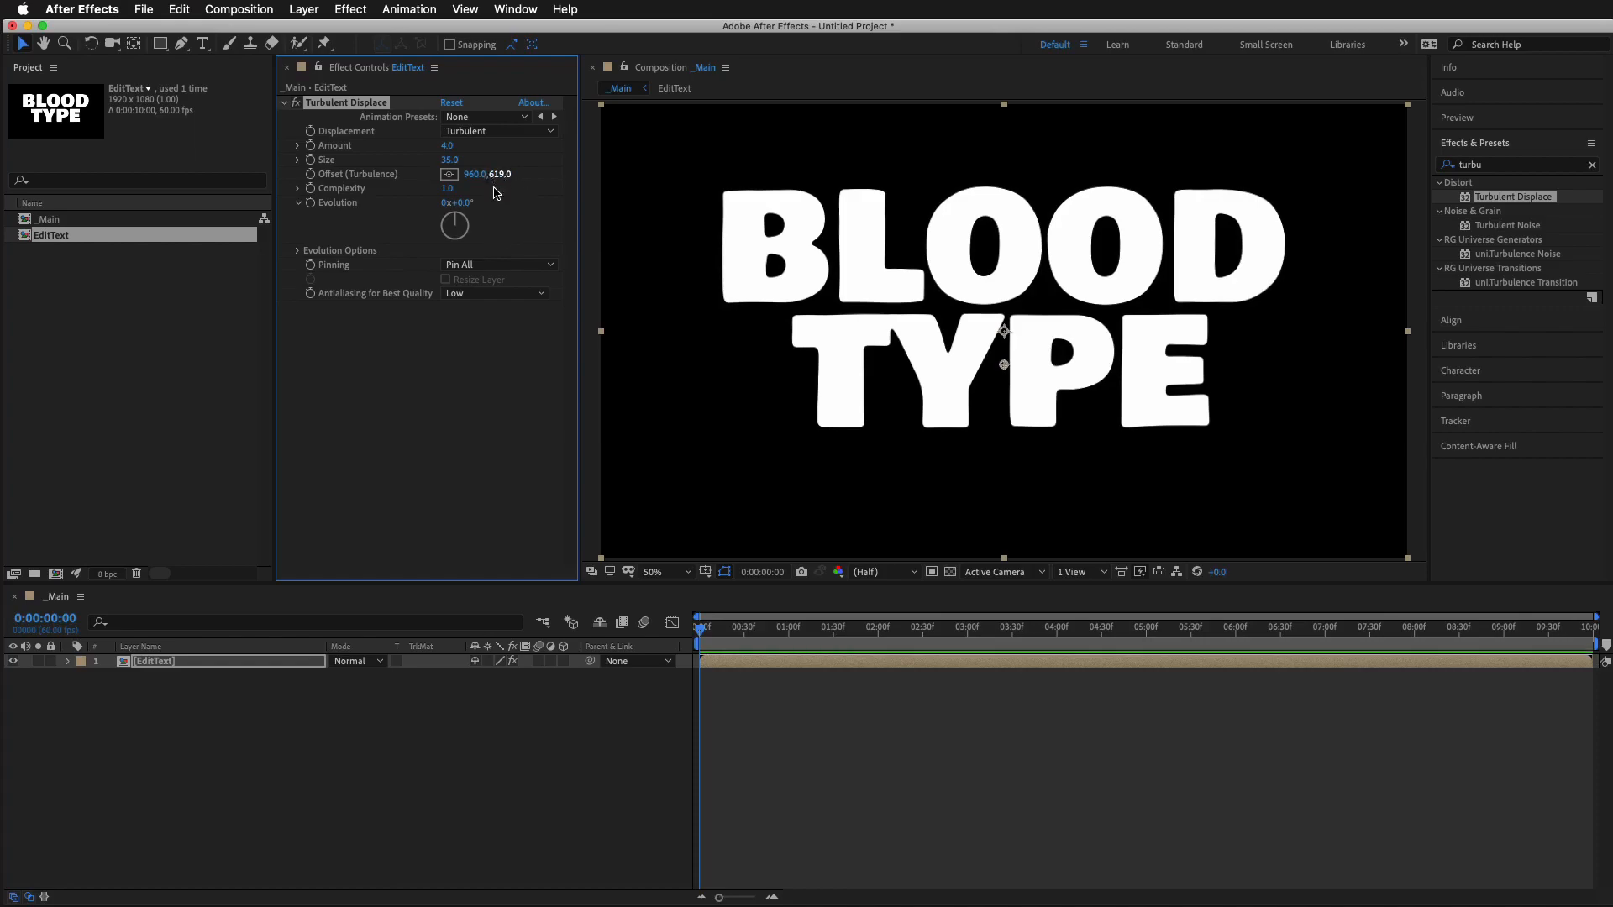
{"action": "left_click", "coordinate": [311, 175], "text": "alt"}
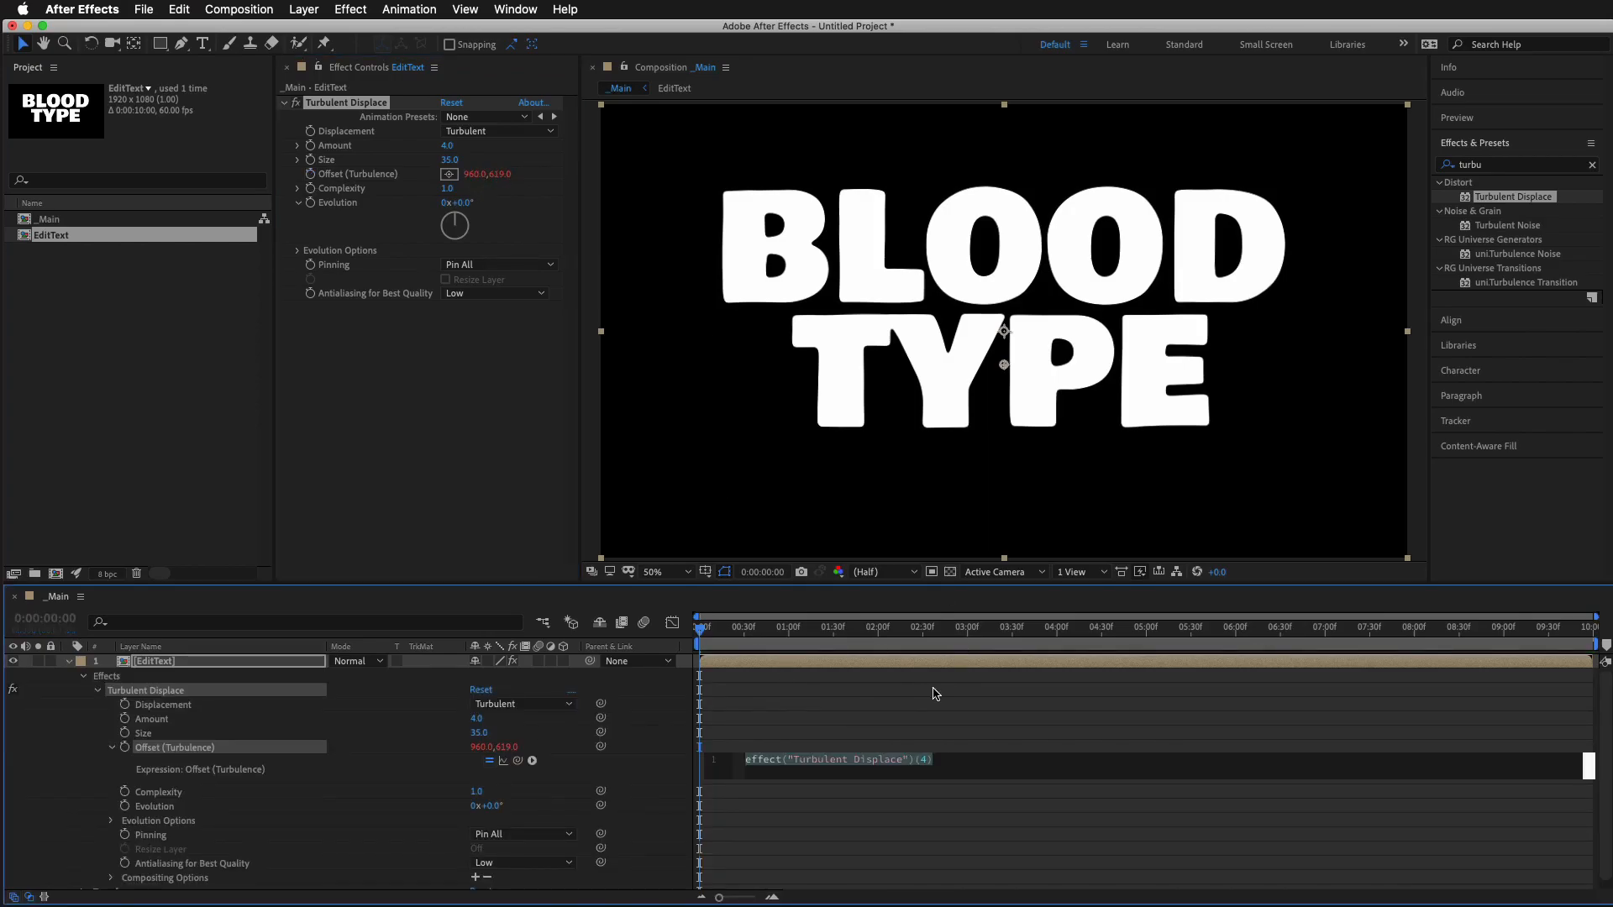
{"action": "type", "text": "[]"}
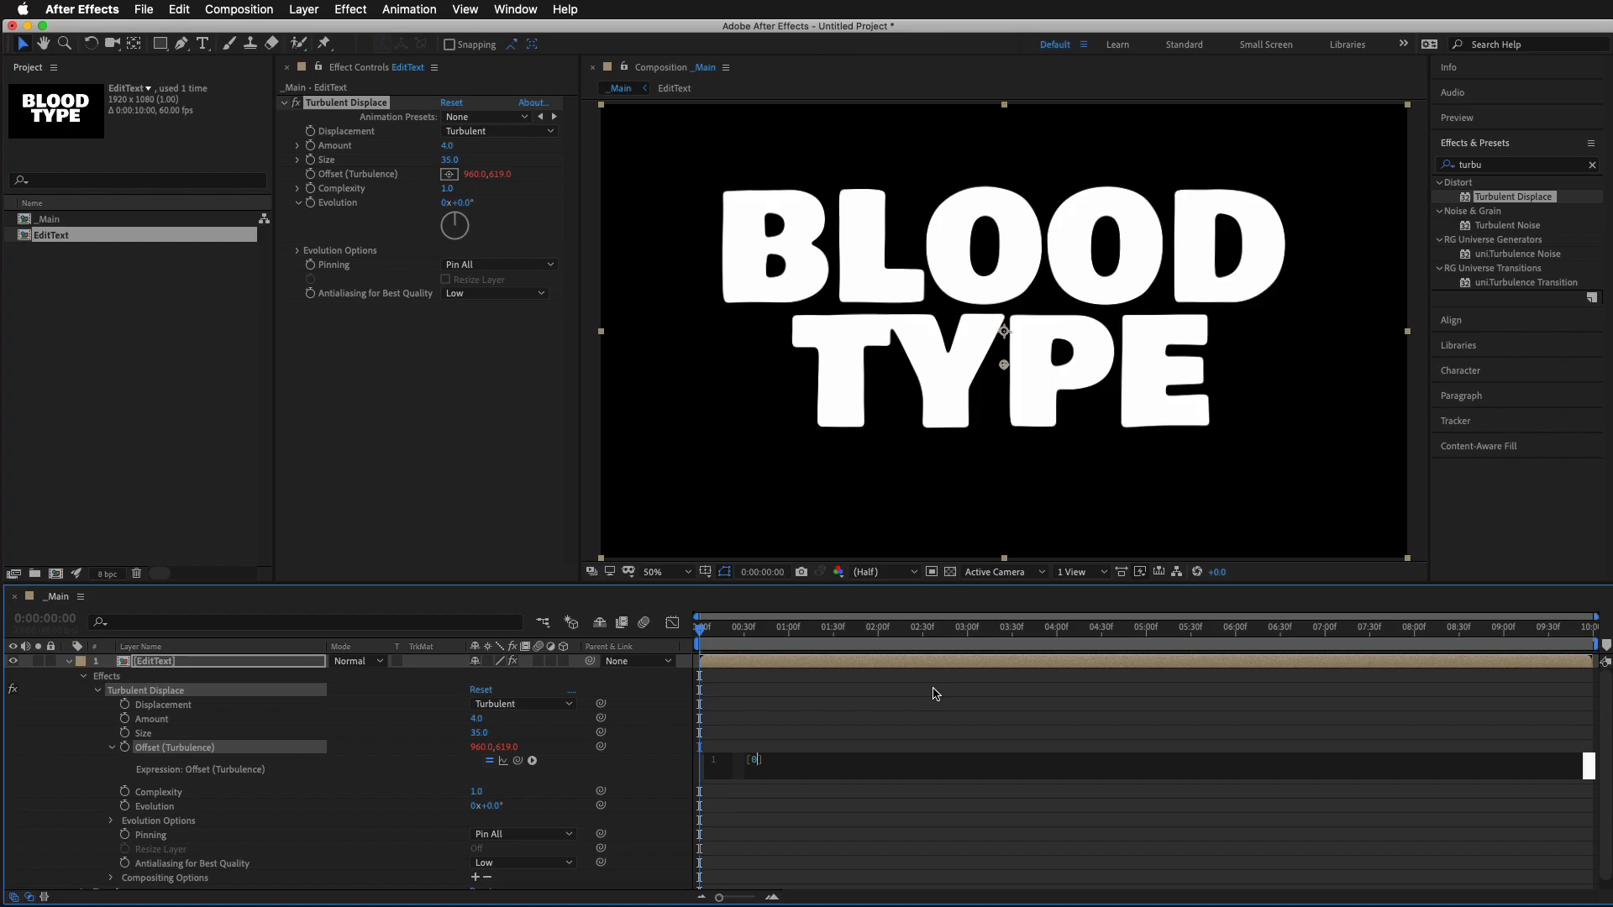
{"action": "type", "text": "0, time*200"}
{"action": "left_click", "coordinate": [842, 725]}
{"action": "key", "text": "space"}
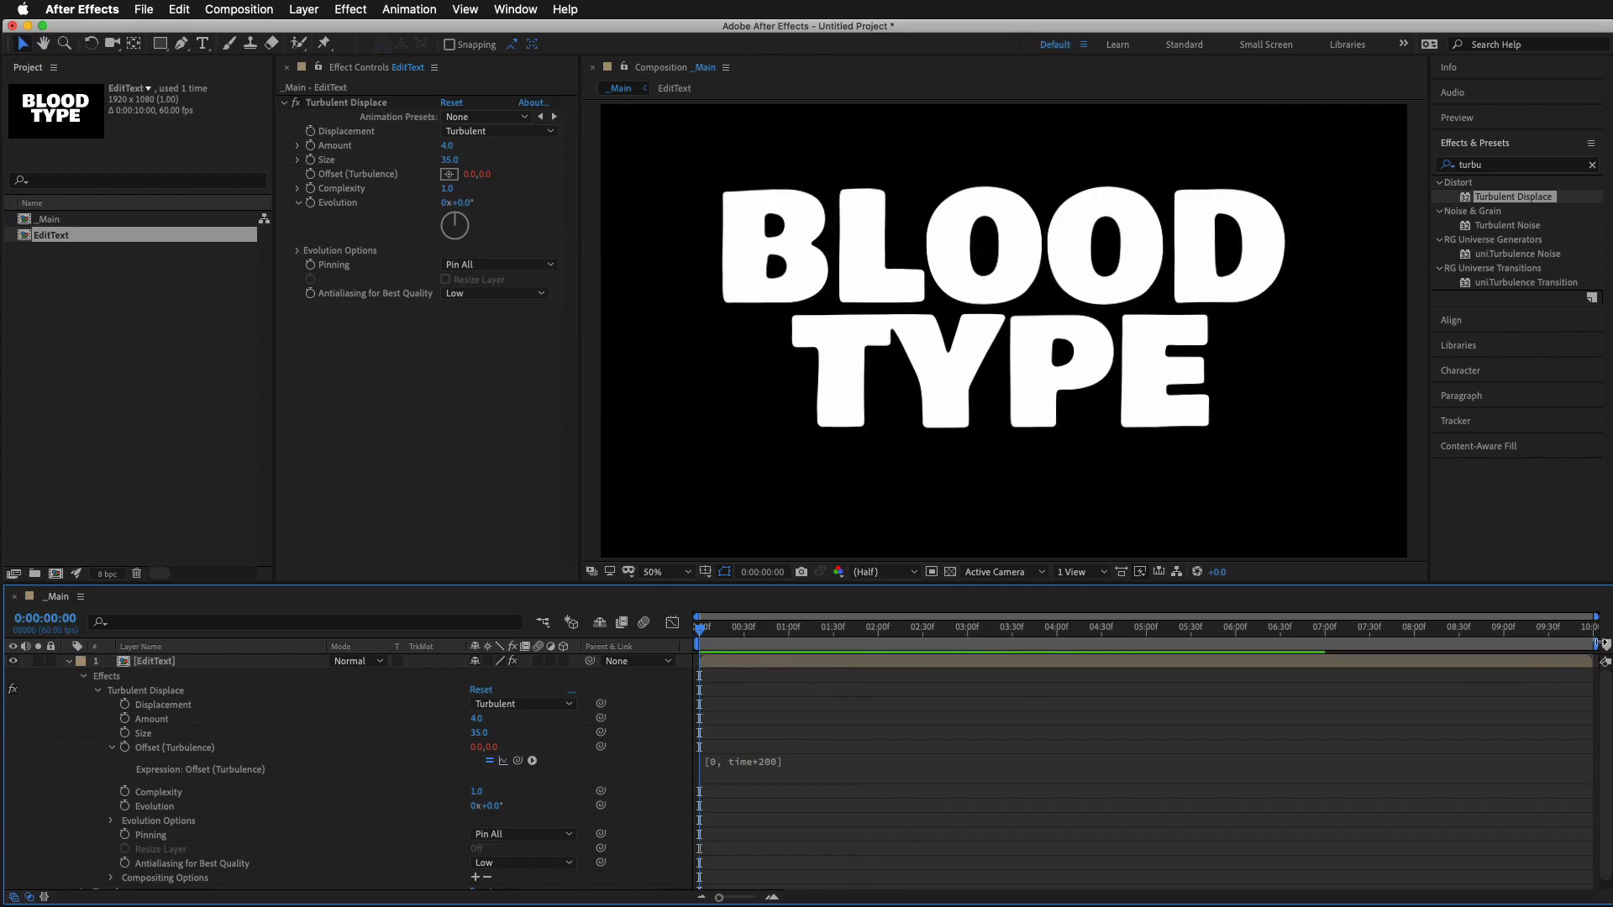
Shorten the work area to end just after 02:30f, change the Offset (Turbulence) expression to [0, time*500] and preview it
{"action": "left_click_drag", "start_coordinate": [1583, 644], "coordinate": [935, 644]}
{"action": "left_click", "coordinate": [770, 761]}
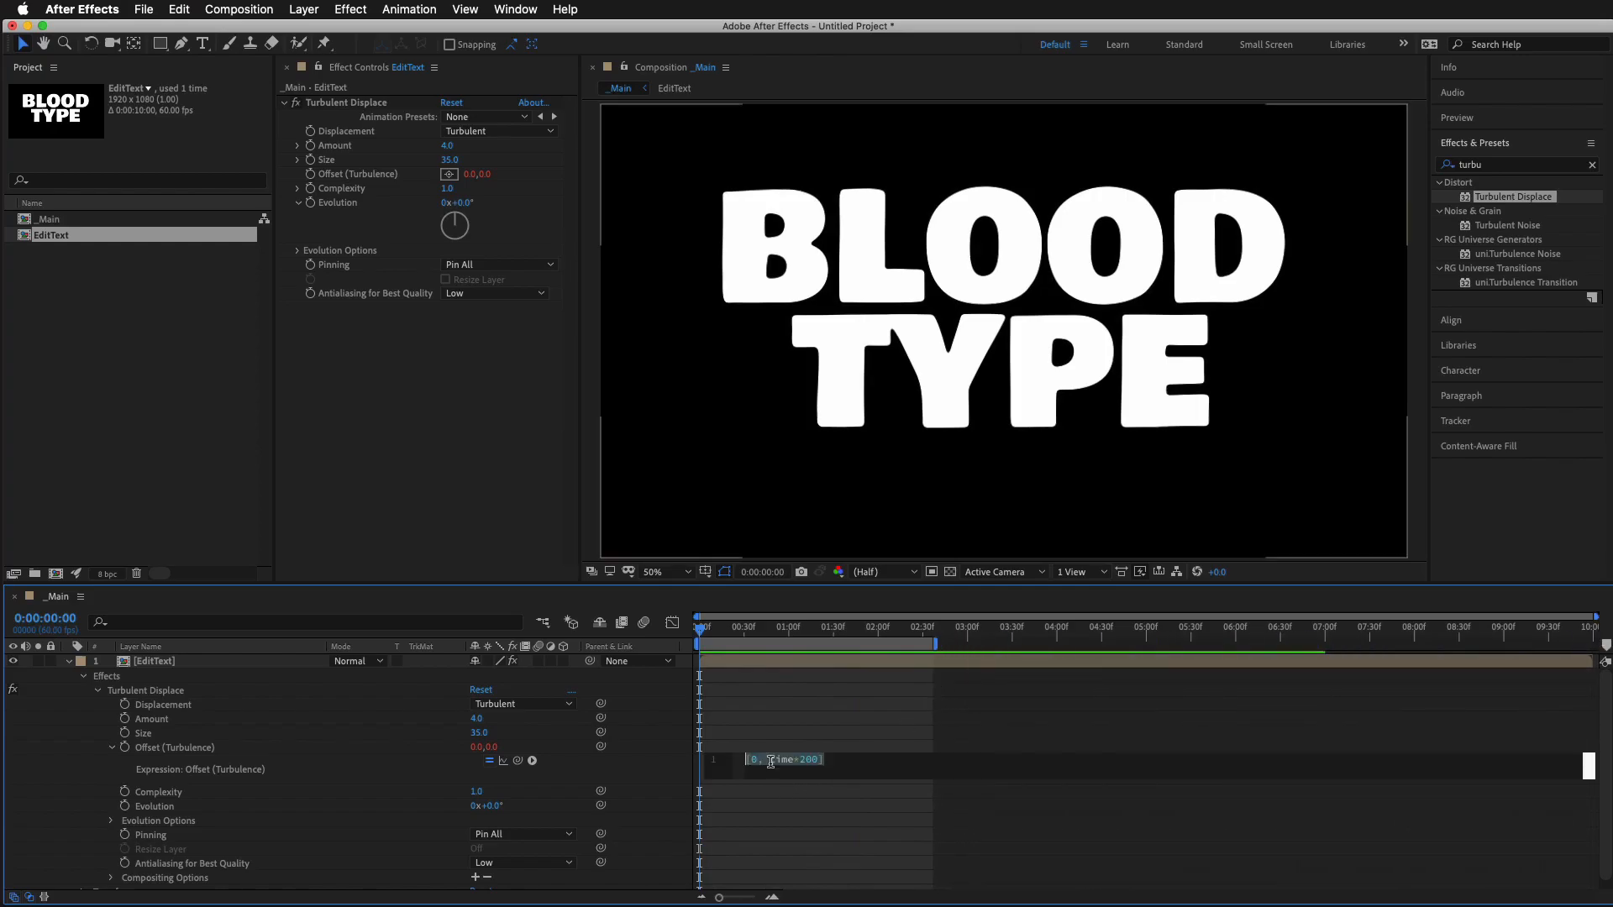
{"action": "left_click", "coordinate": [803, 760]}
{"action": "type", "text": "5"}
{"action": "left_click", "coordinate": [915, 728]}
{"action": "key", "text": "space"}
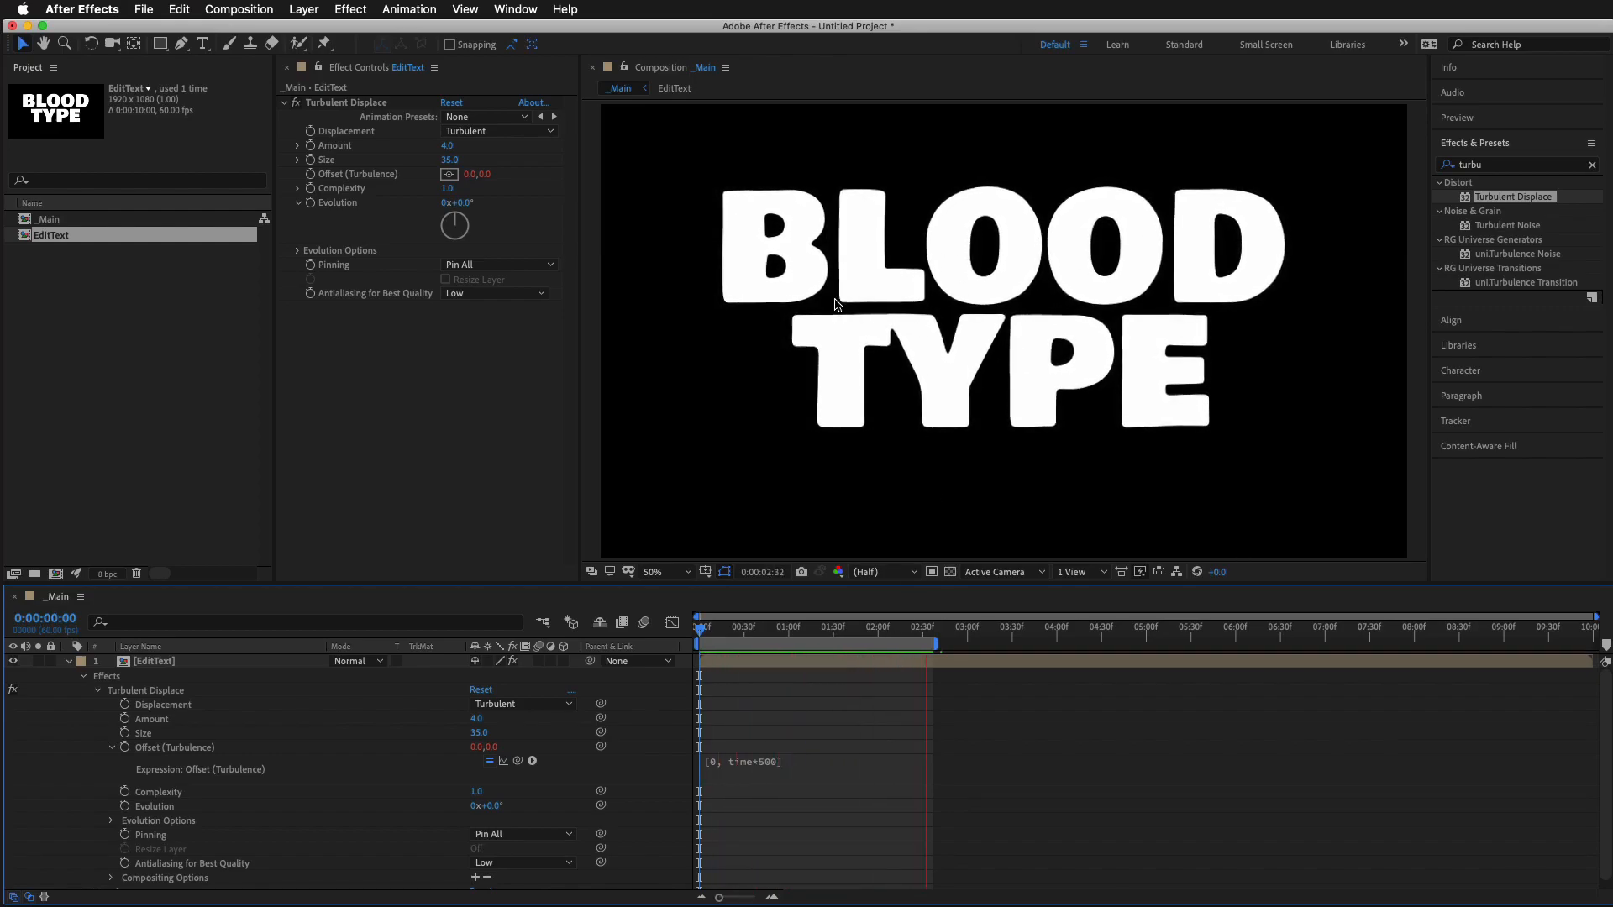
{"action": "key", "text": "space"}
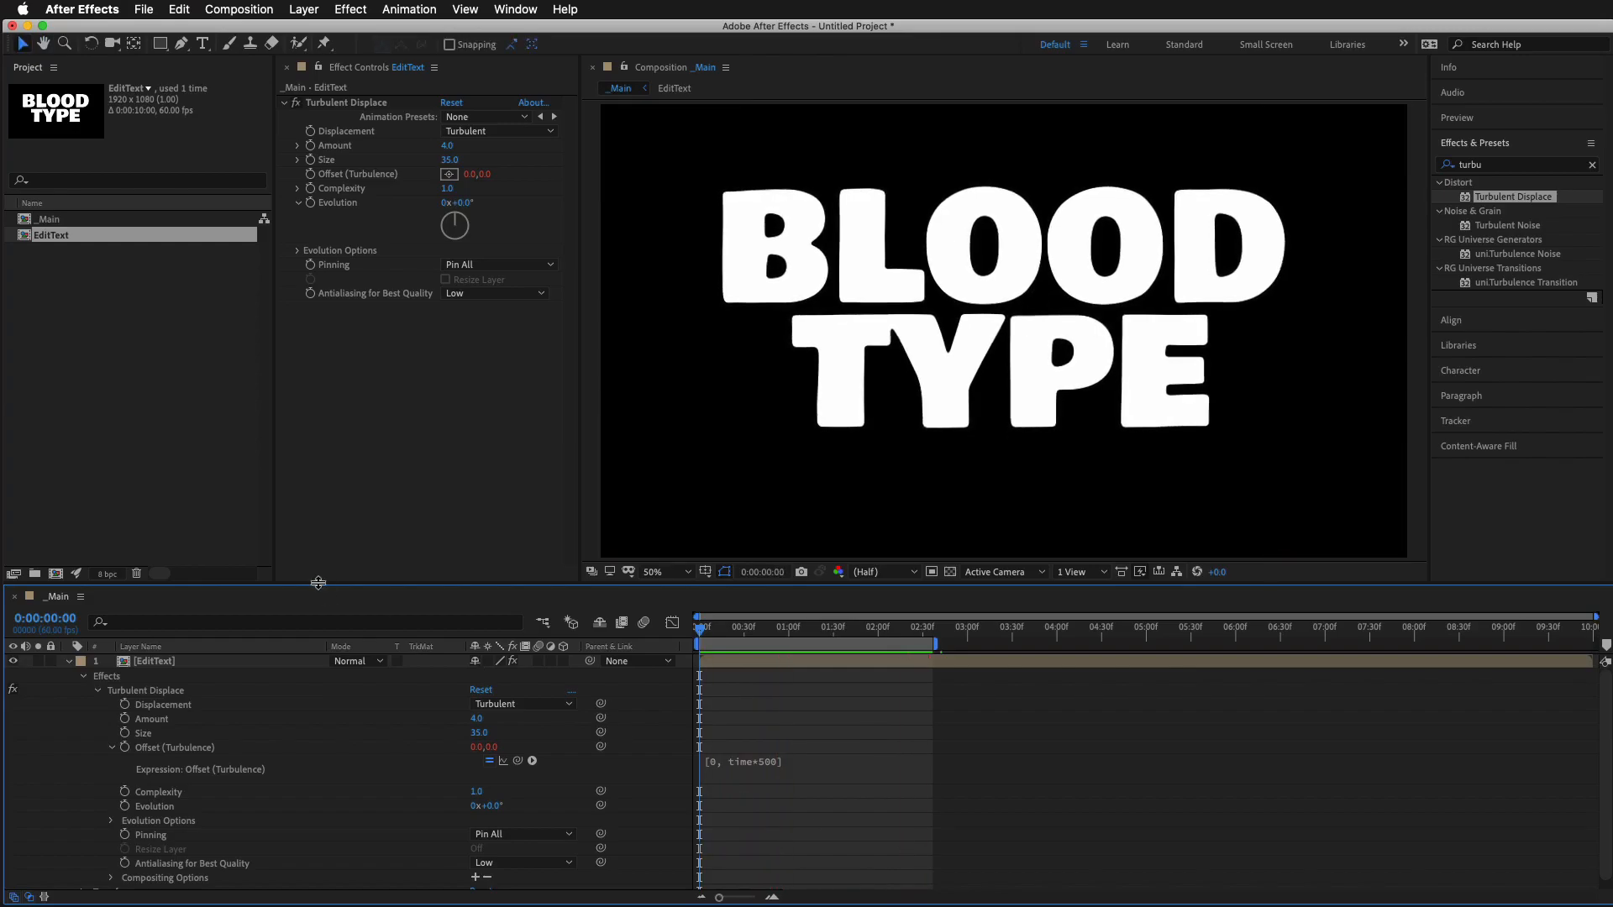
Collapse the EditText layer's properties and rename the layer as EditTextDispSm
{"action": "left_click", "coordinate": [69, 663]}
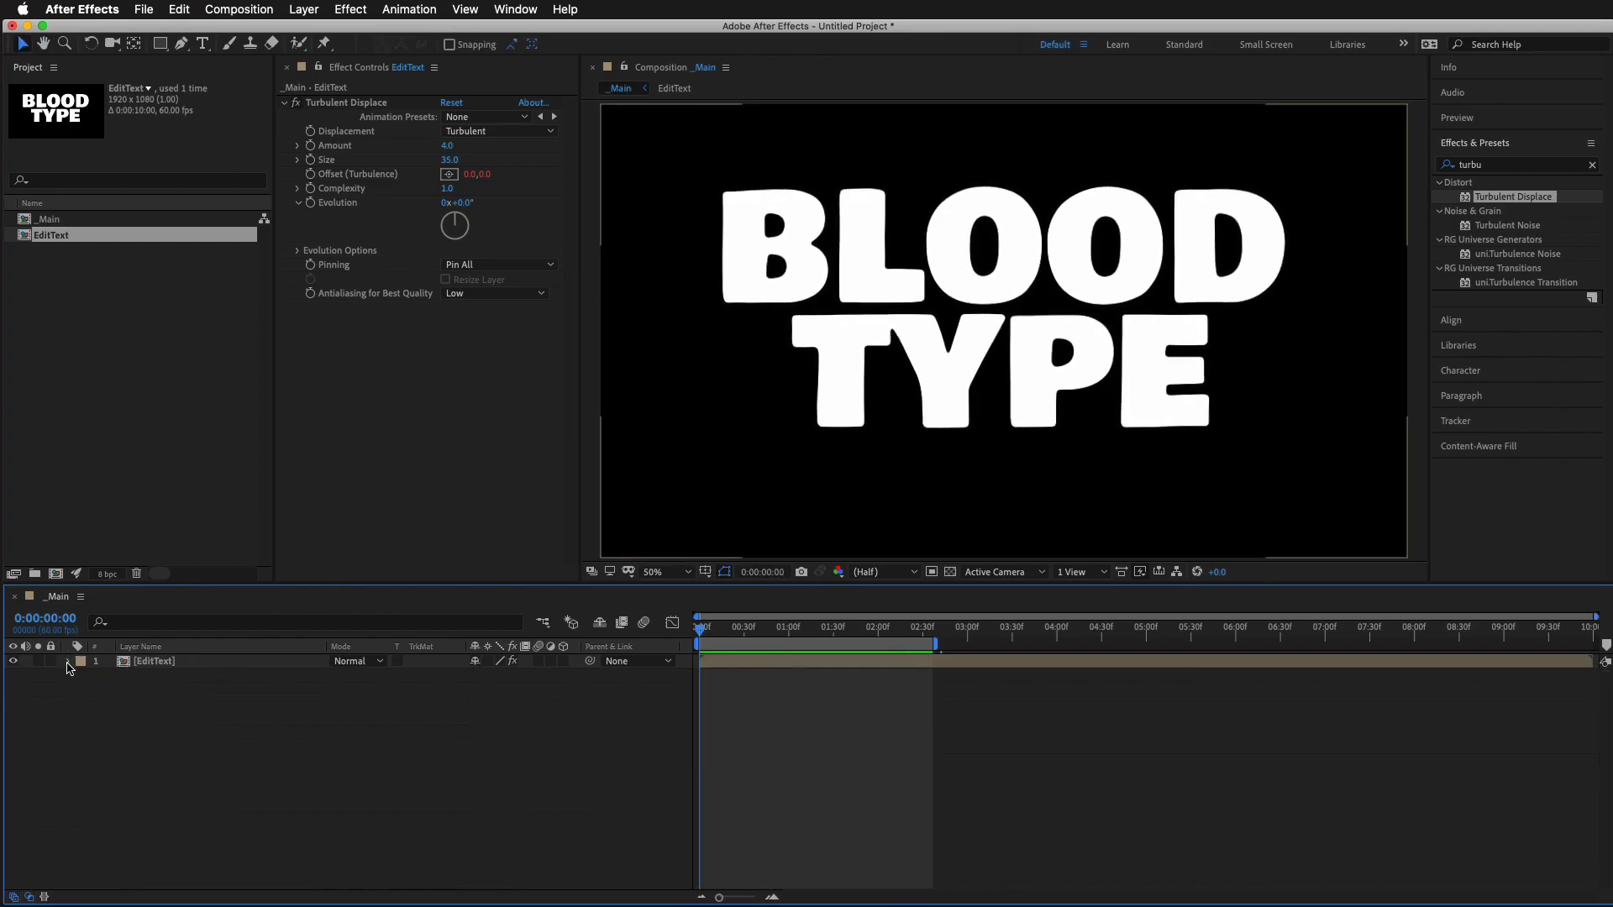
{"action": "left_click", "coordinate": [152, 664]}
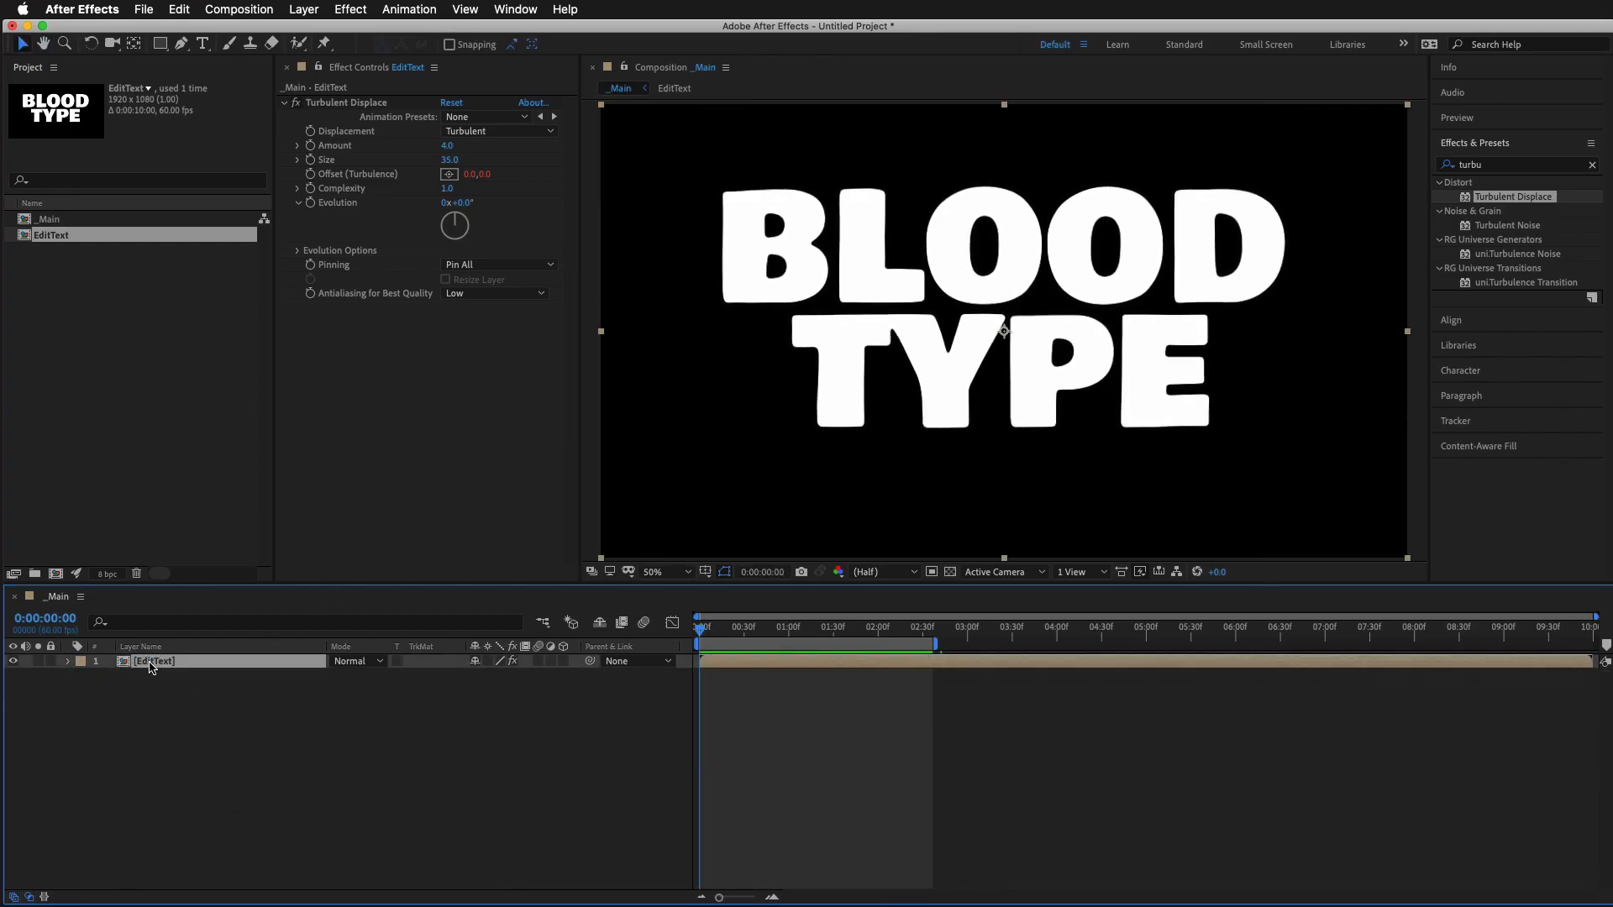
{"action": "key", "text": "Return"}
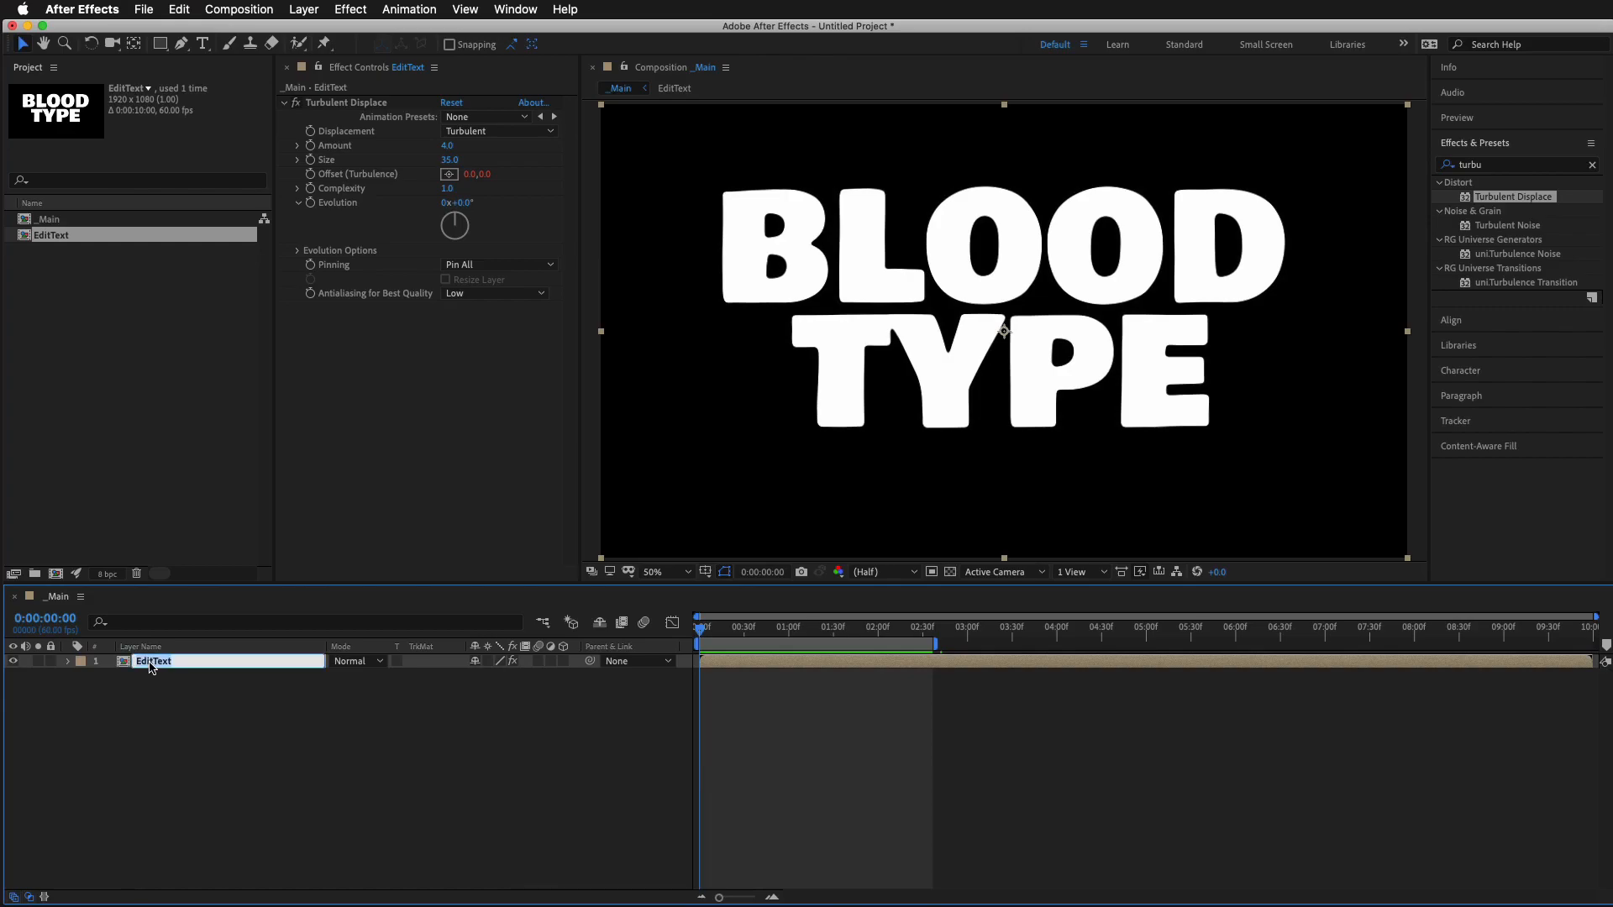
{"action": "key", "text": "Right"}
{"action": "left_click", "coordinate": [313, 807]}
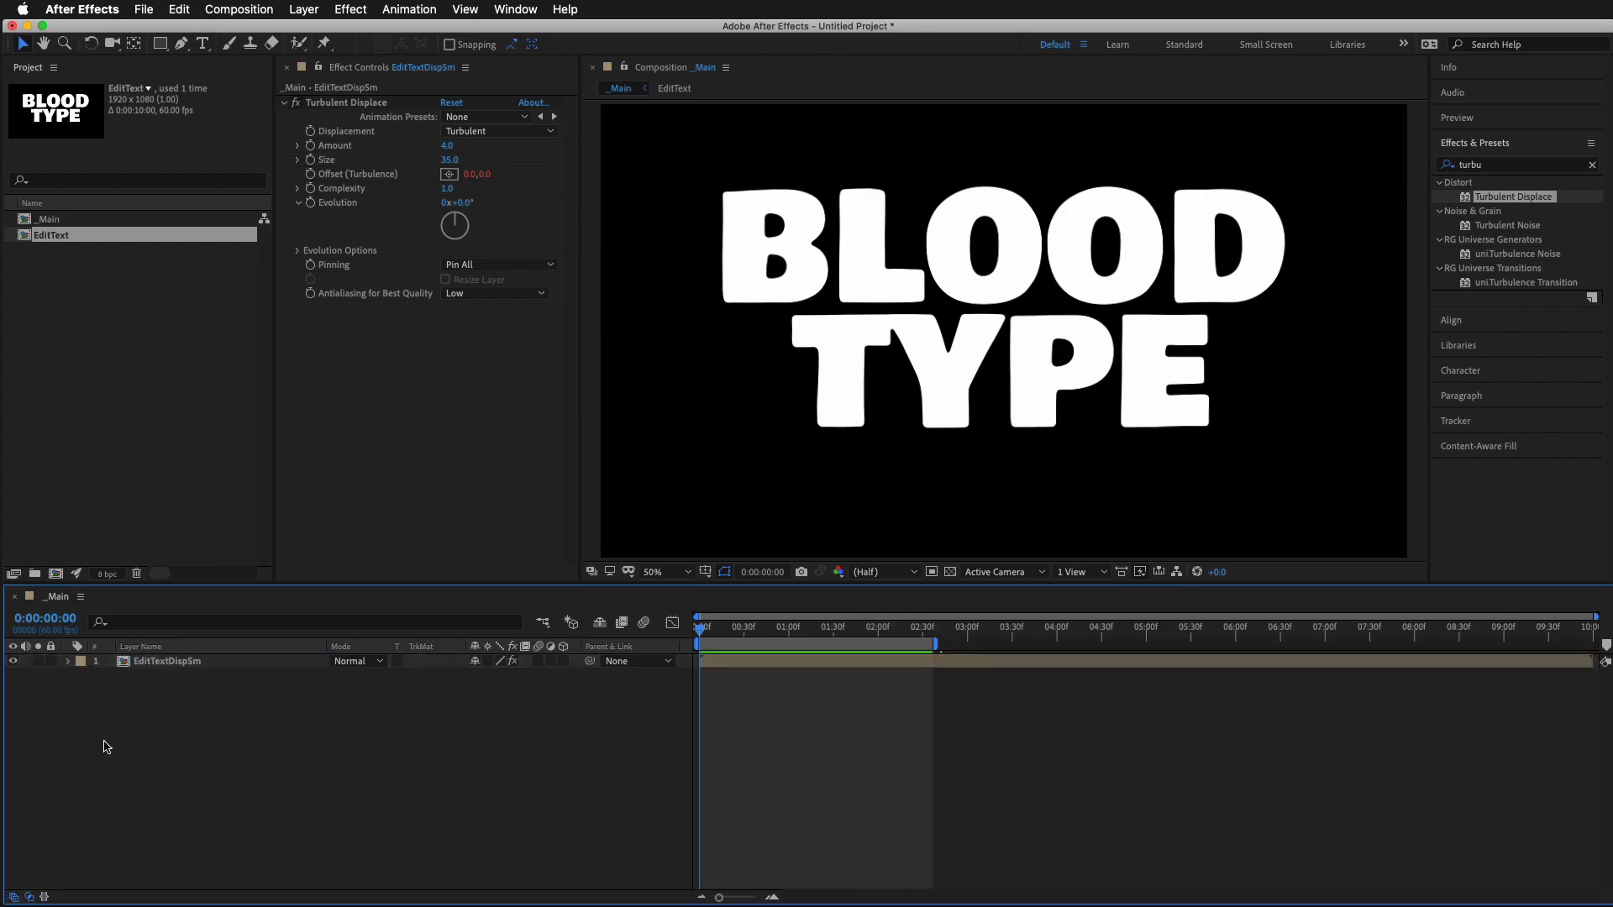
Duplicate the EditTextDispSm layer and rename the copy as EditTextDispLg
{"action": "left_click", "coordinate": [165, 661]}
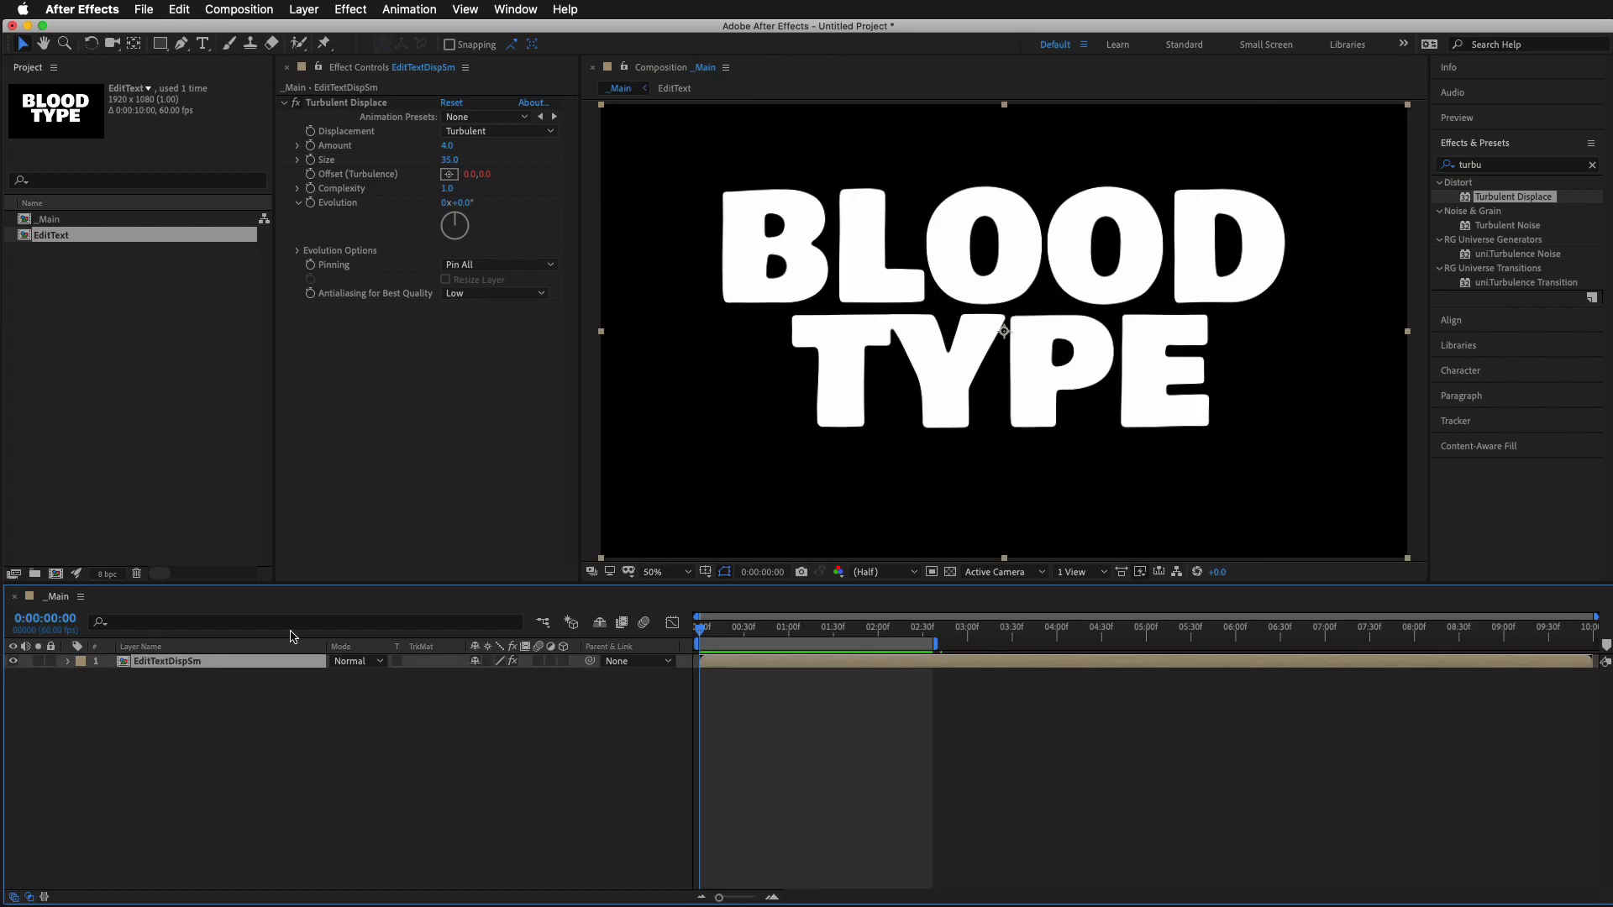
{"action": "key", "text": "super+d"}
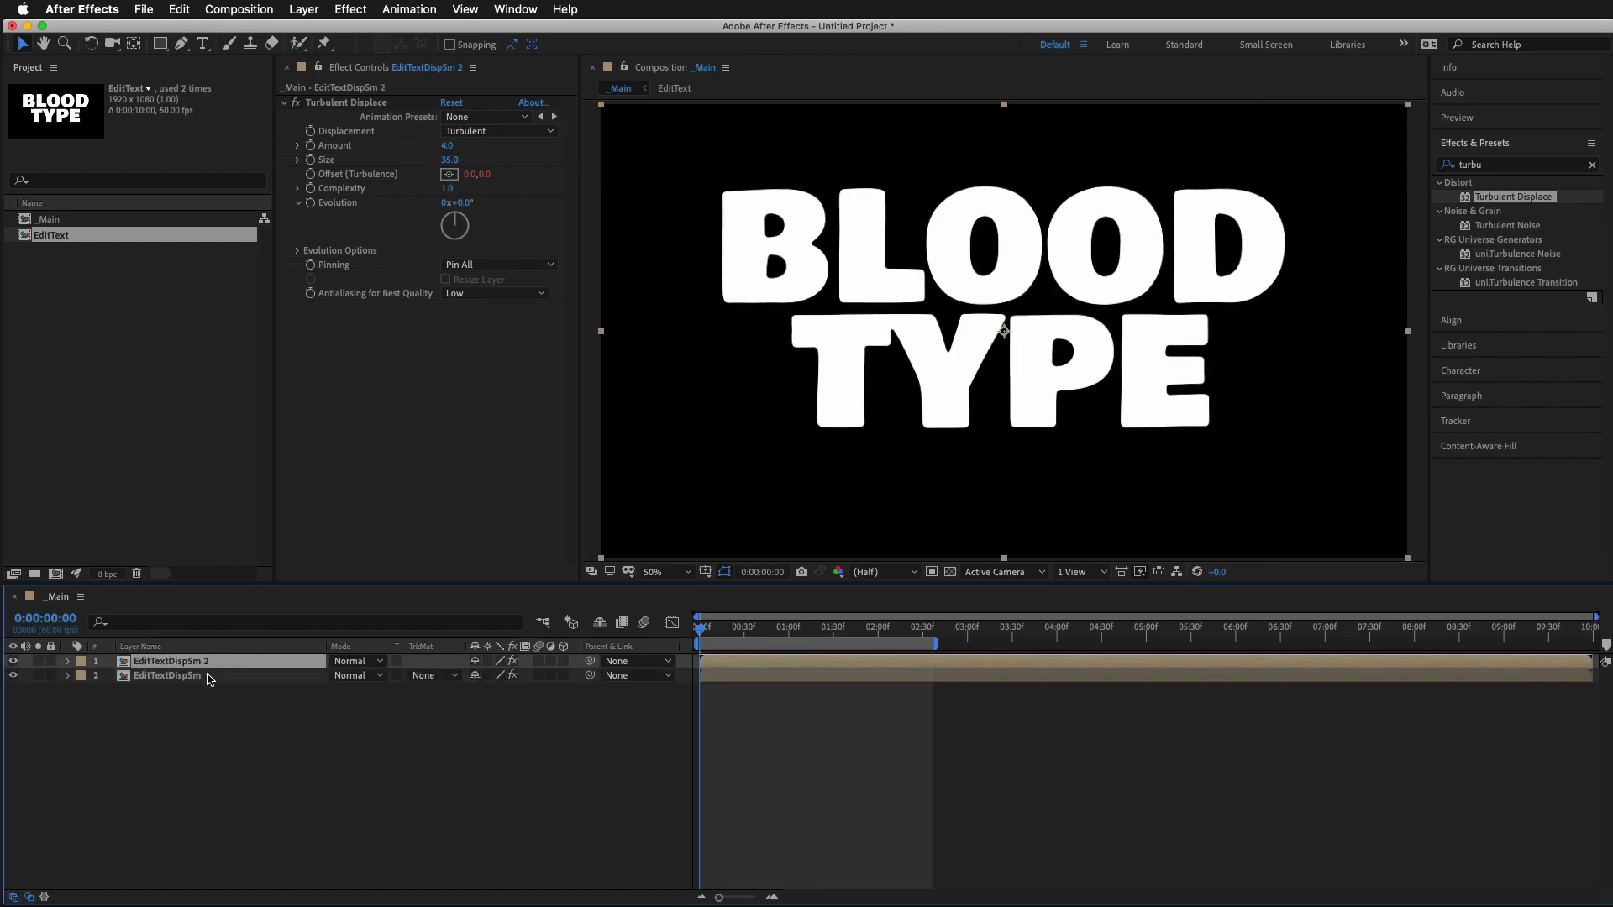
{"action": "key", "text": "Return"}
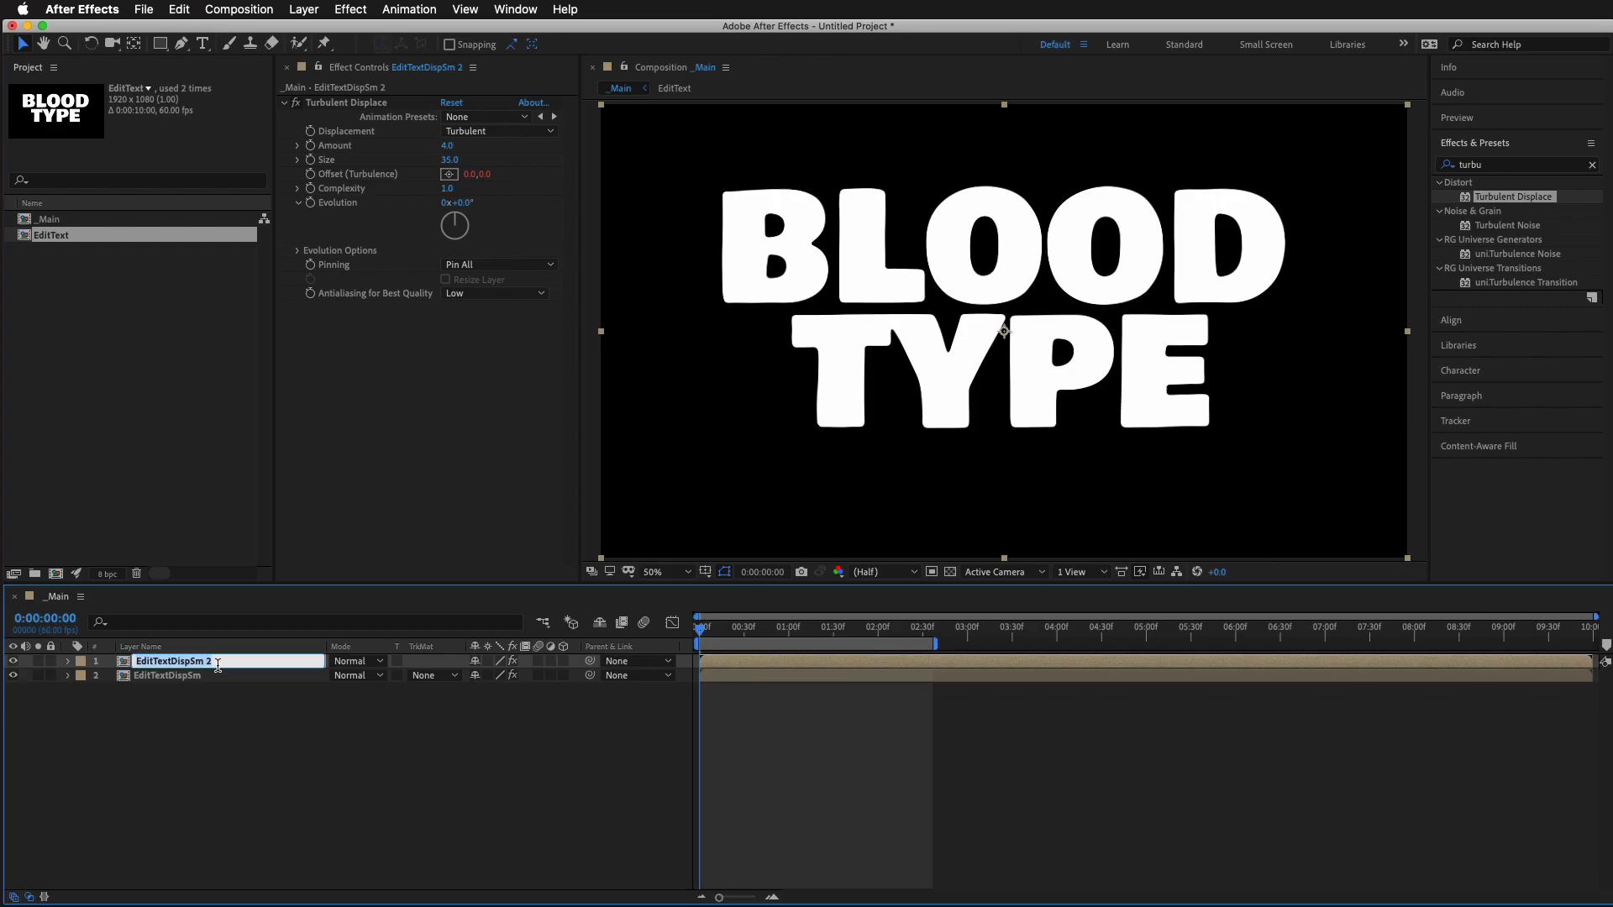
{"action": "left_click", "coordinate": [201, 663]}
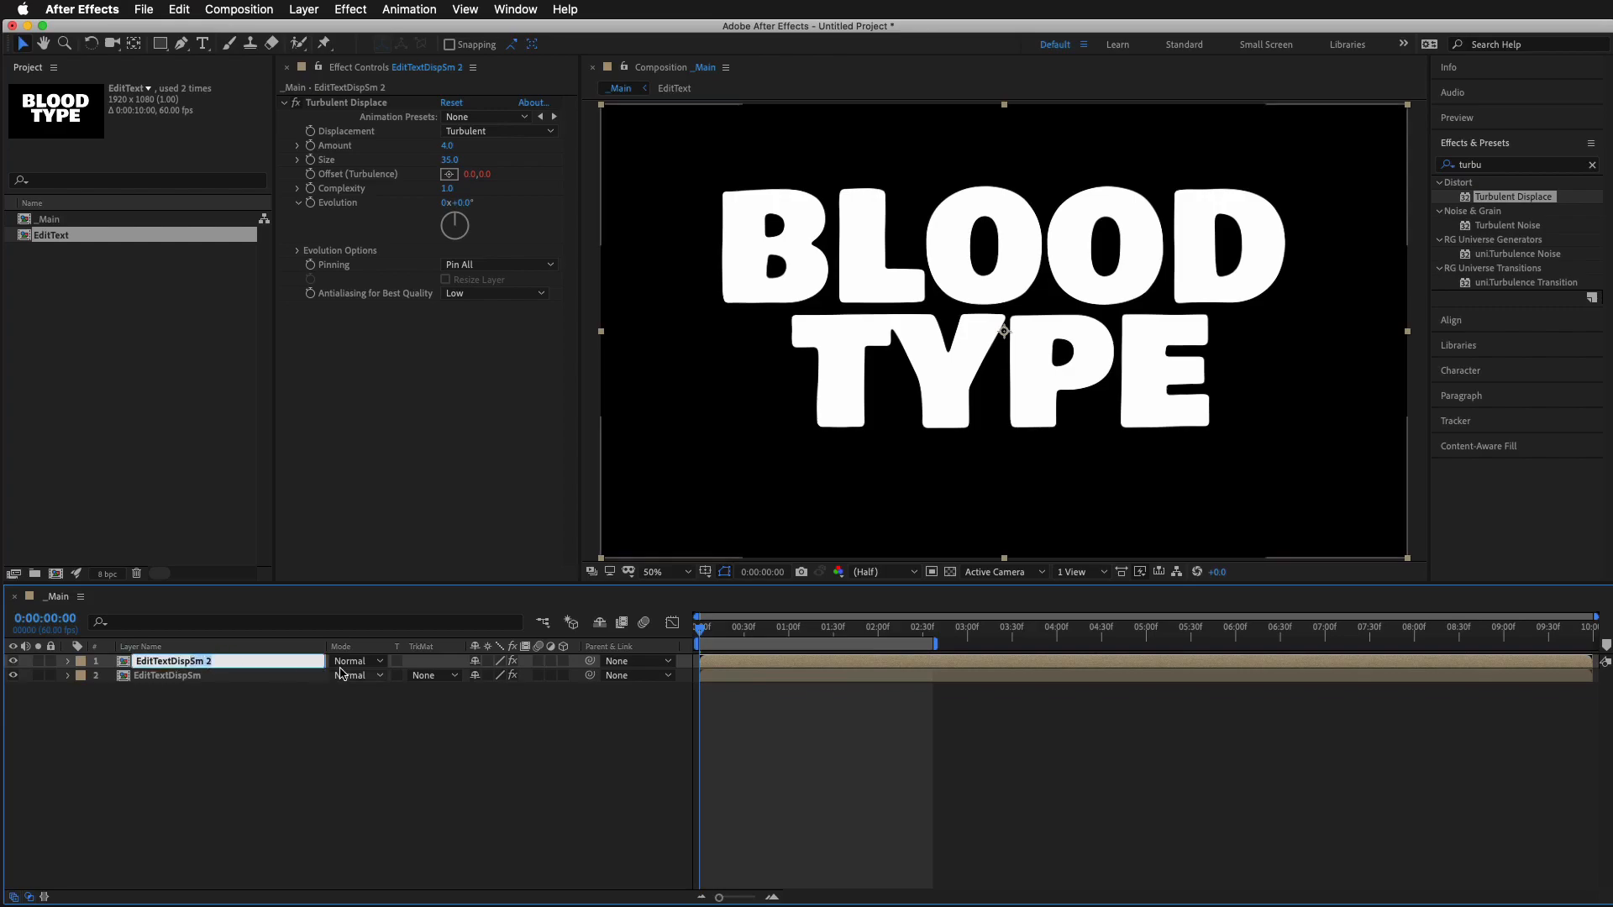
{"action": "type", "text": "Lg"}
{"action": "left_click", "coordinate": [149, 724]}
Set EditTextDispLg's Turbulent Displace Amount to 69 and Size to 19, and preview the distortion
{"action": "left_click", "coordinate": [157, 663]}
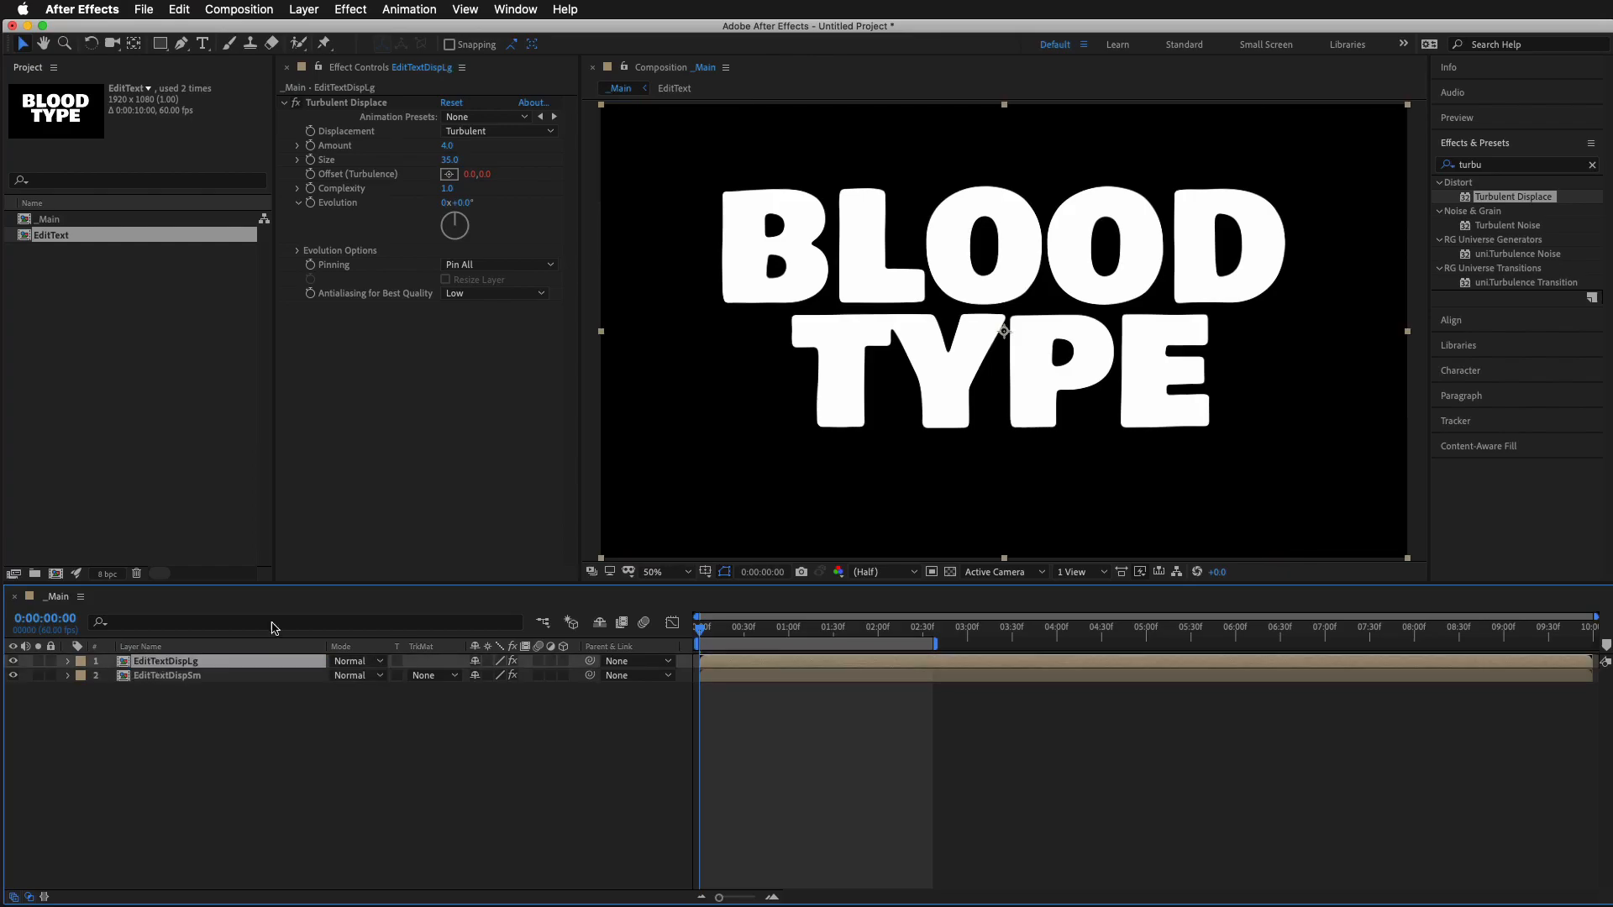
{"action": "left_click", "coordinate": [363, 104]}
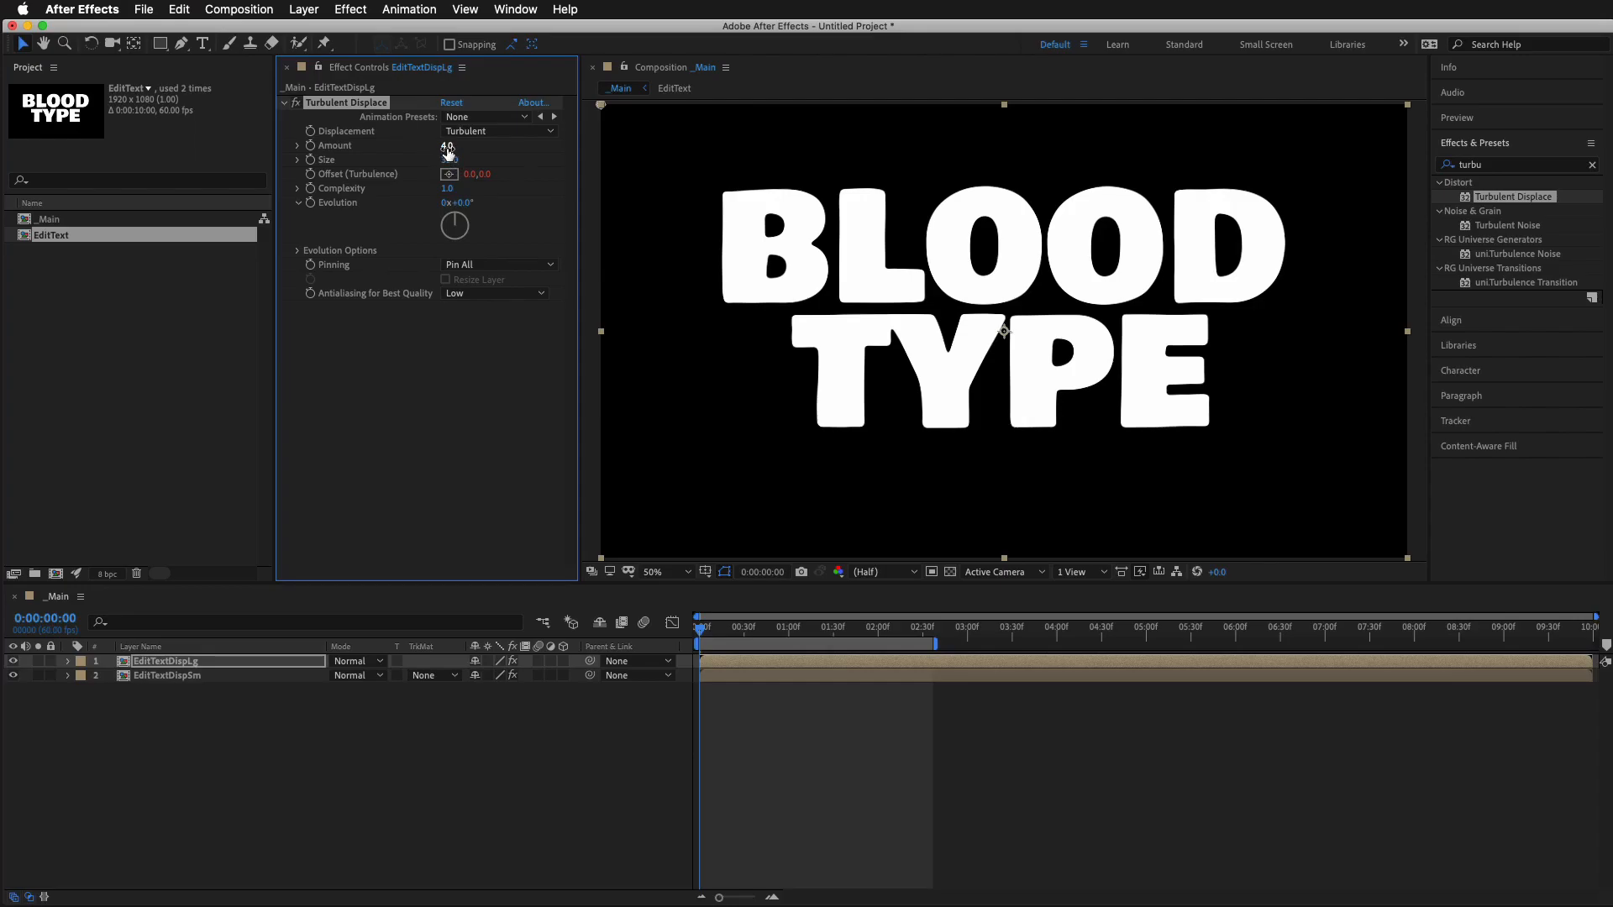
{"action": "mouse_move", "coordinate": [446, 147]}
{"action": "left_mouse_down"}
{"action": "mouse_move", "coordinate": [504, 152]}
{"action": "mouse_move", "coordinate": [430, 161]}
{"action": "left_mouse_up"}
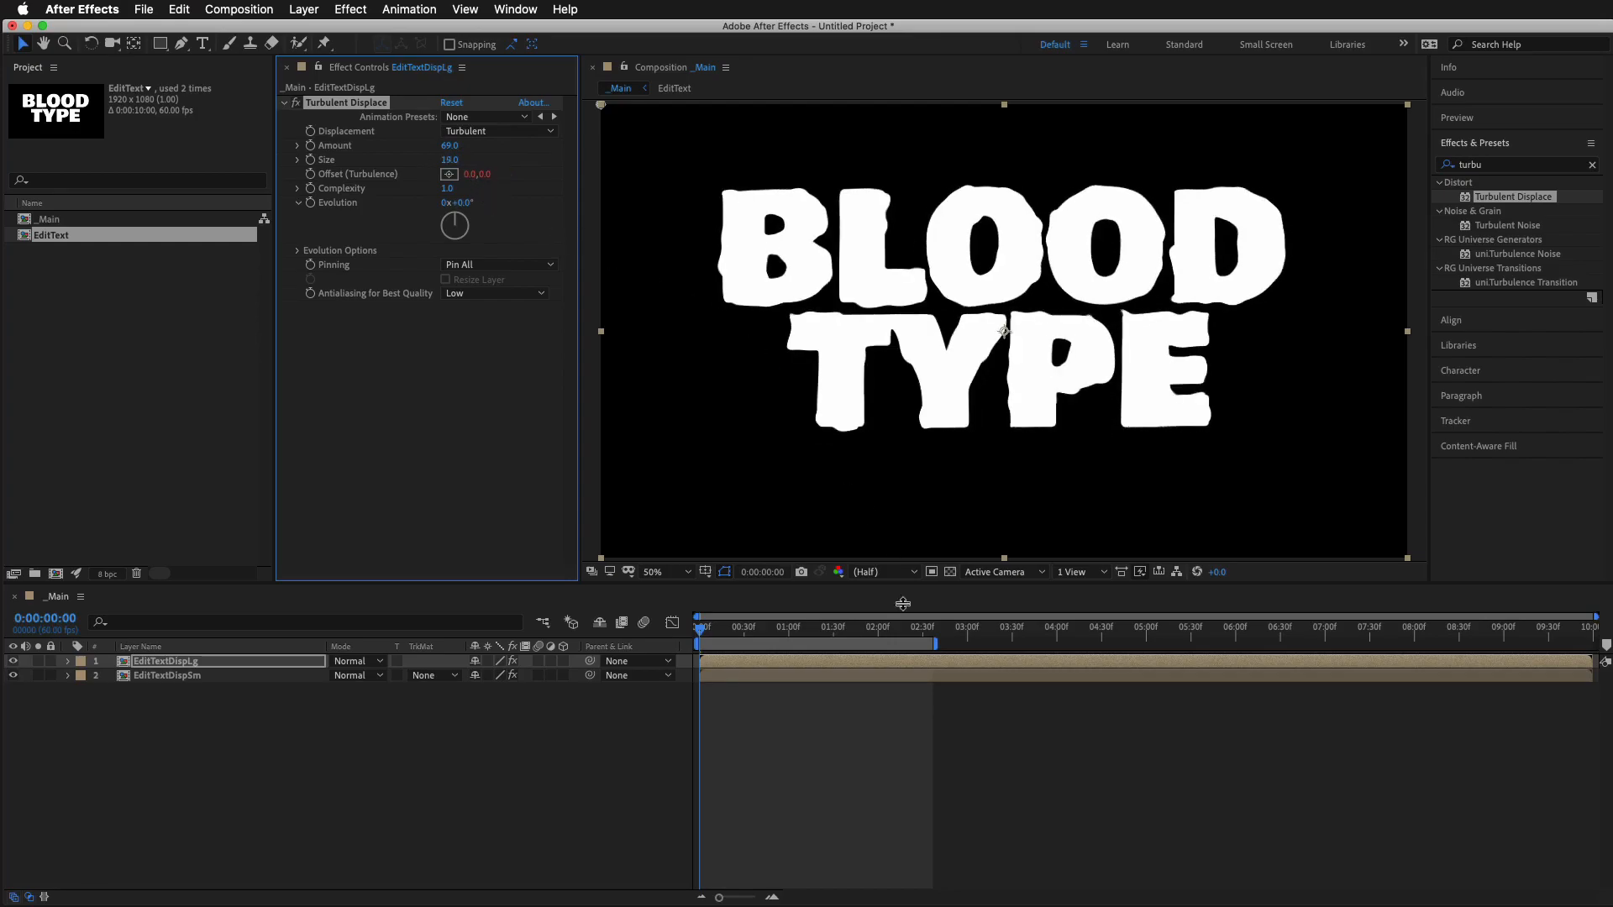
{"action": "left_click", "coordinate": [882, 787]}
{"action": "key", "text": "space"}
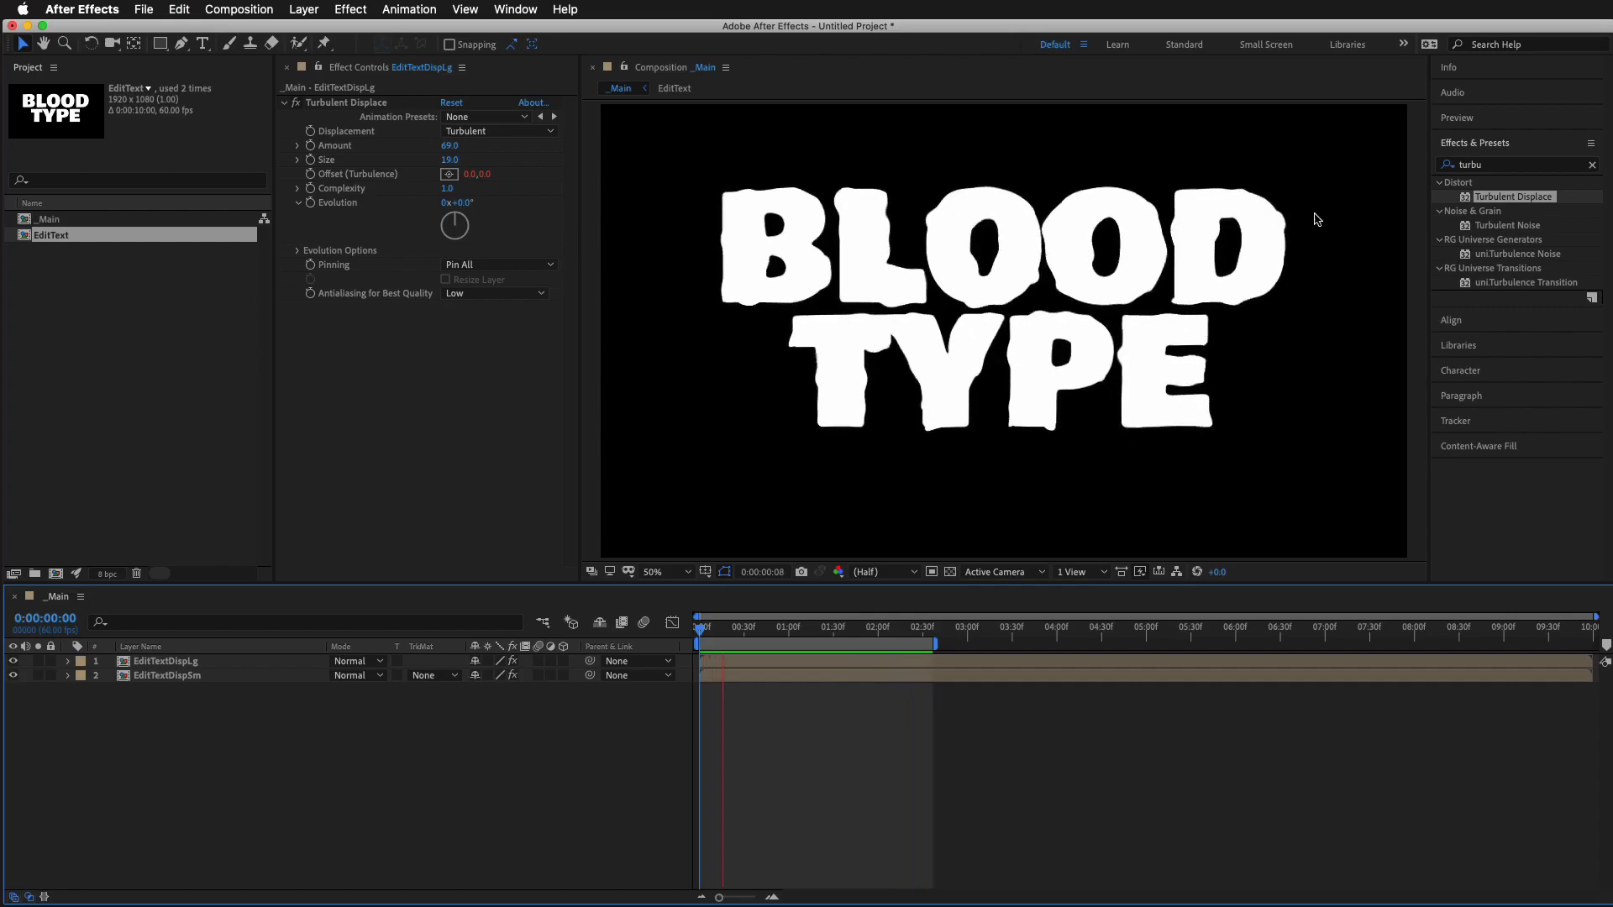
{"action": "key", "text": "space"}
Change EditTextDispLg's Offset (Turbulence) expression to [0, time*200] and preview the slower motion
{"action": "left_click", "coordinate": [844, 664]}
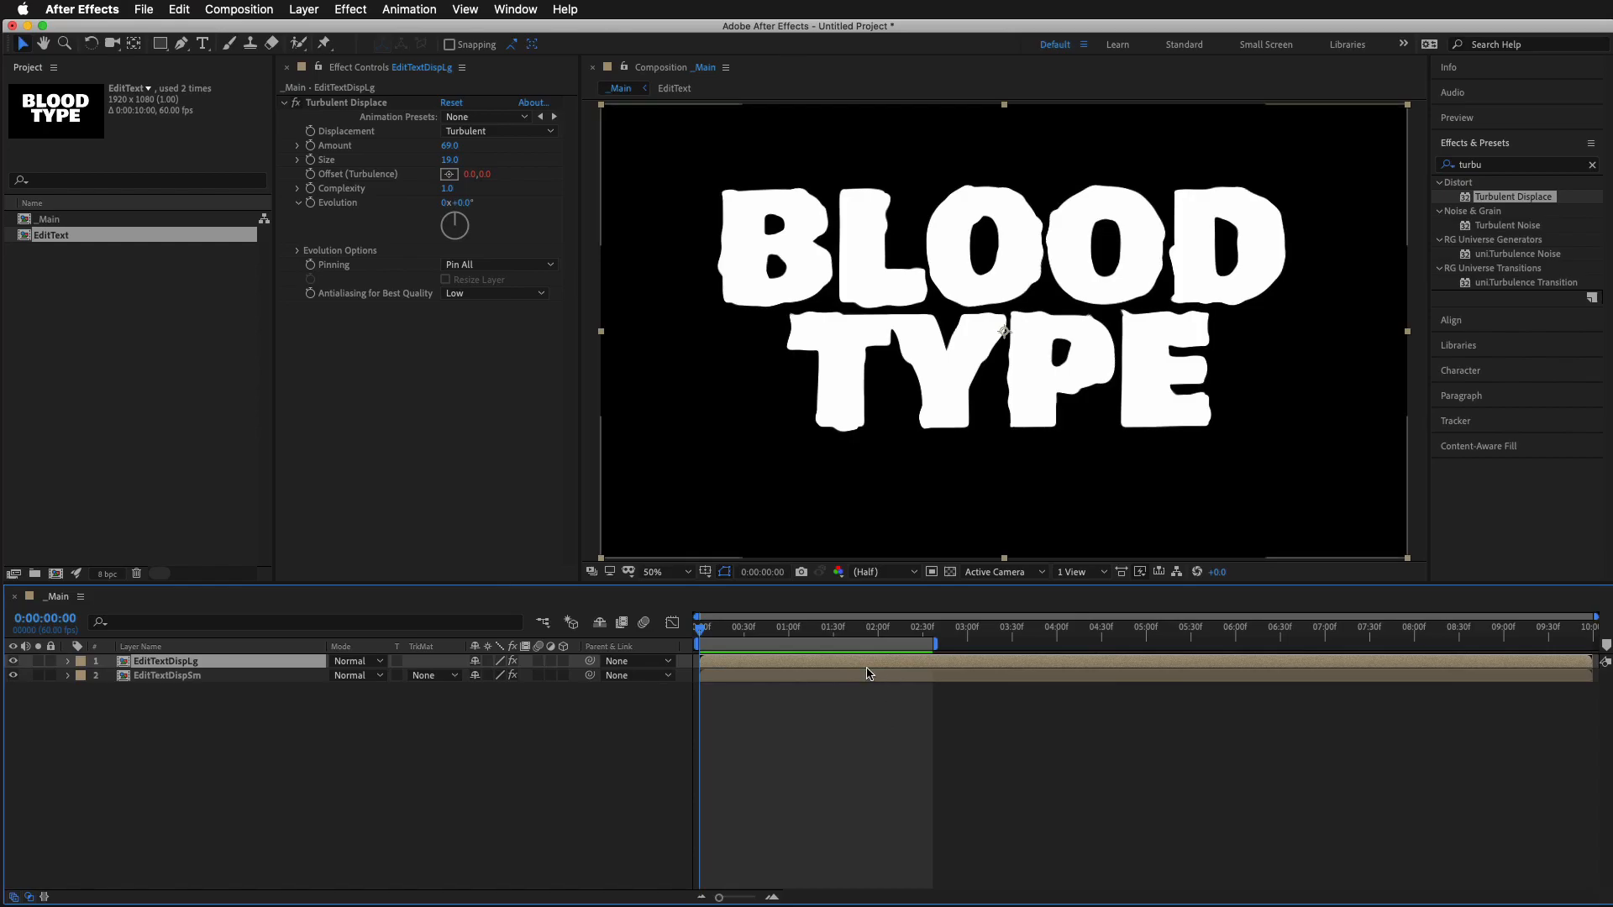
{"action": "key", "text": "u"}
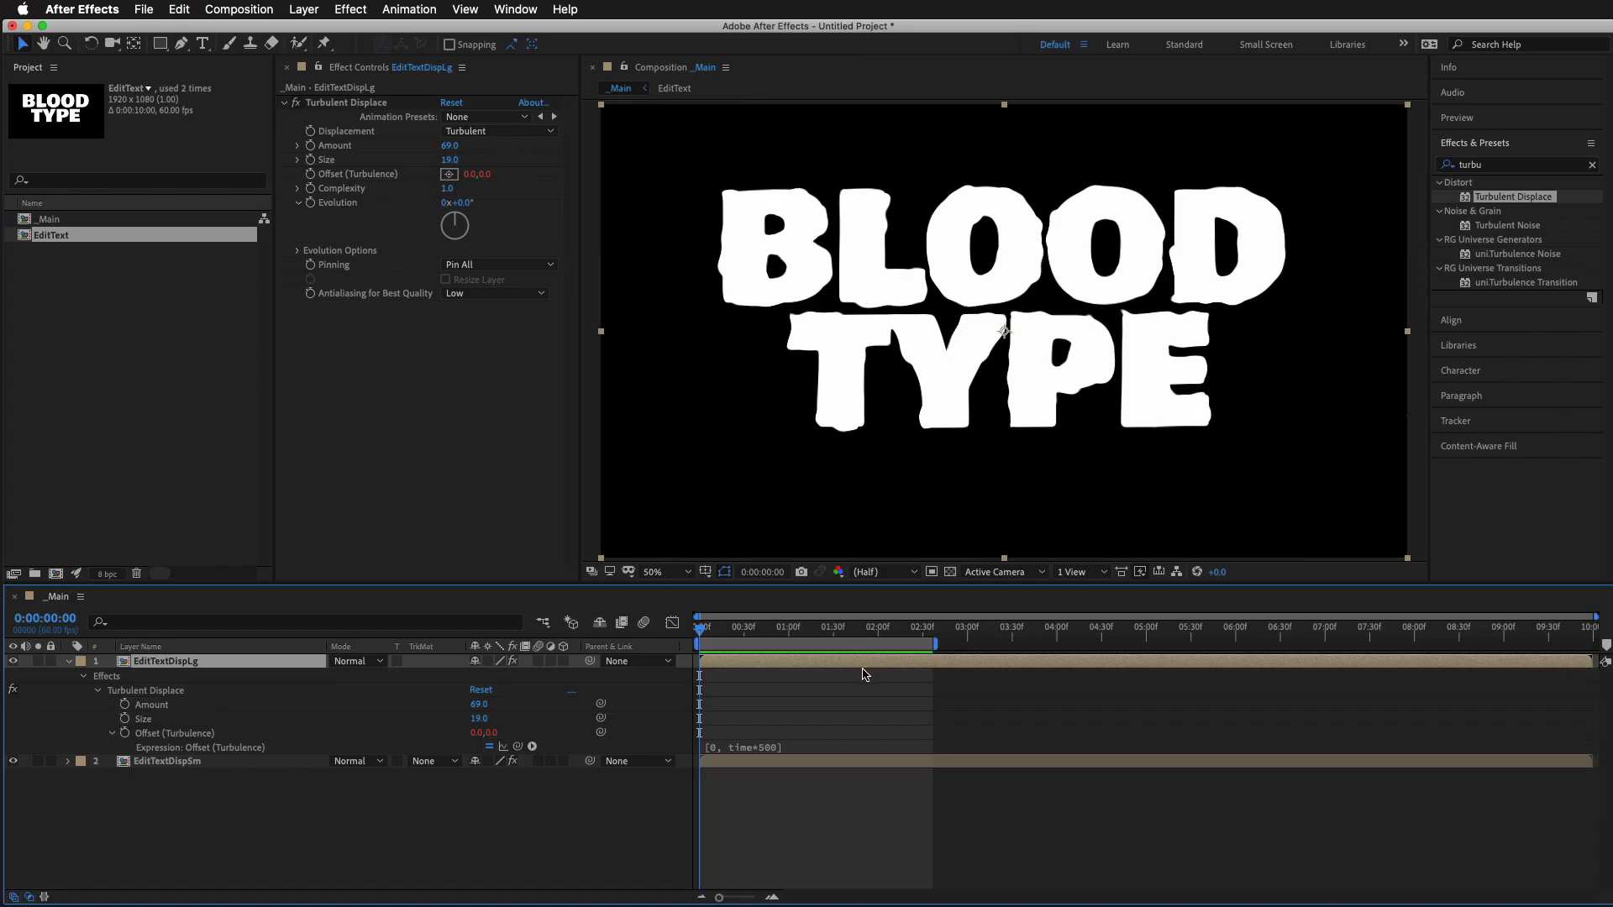
{"action": "left_click", "coordinate": [781, 746]}
{"action": "left_click", "coordinate": [803, 744]}
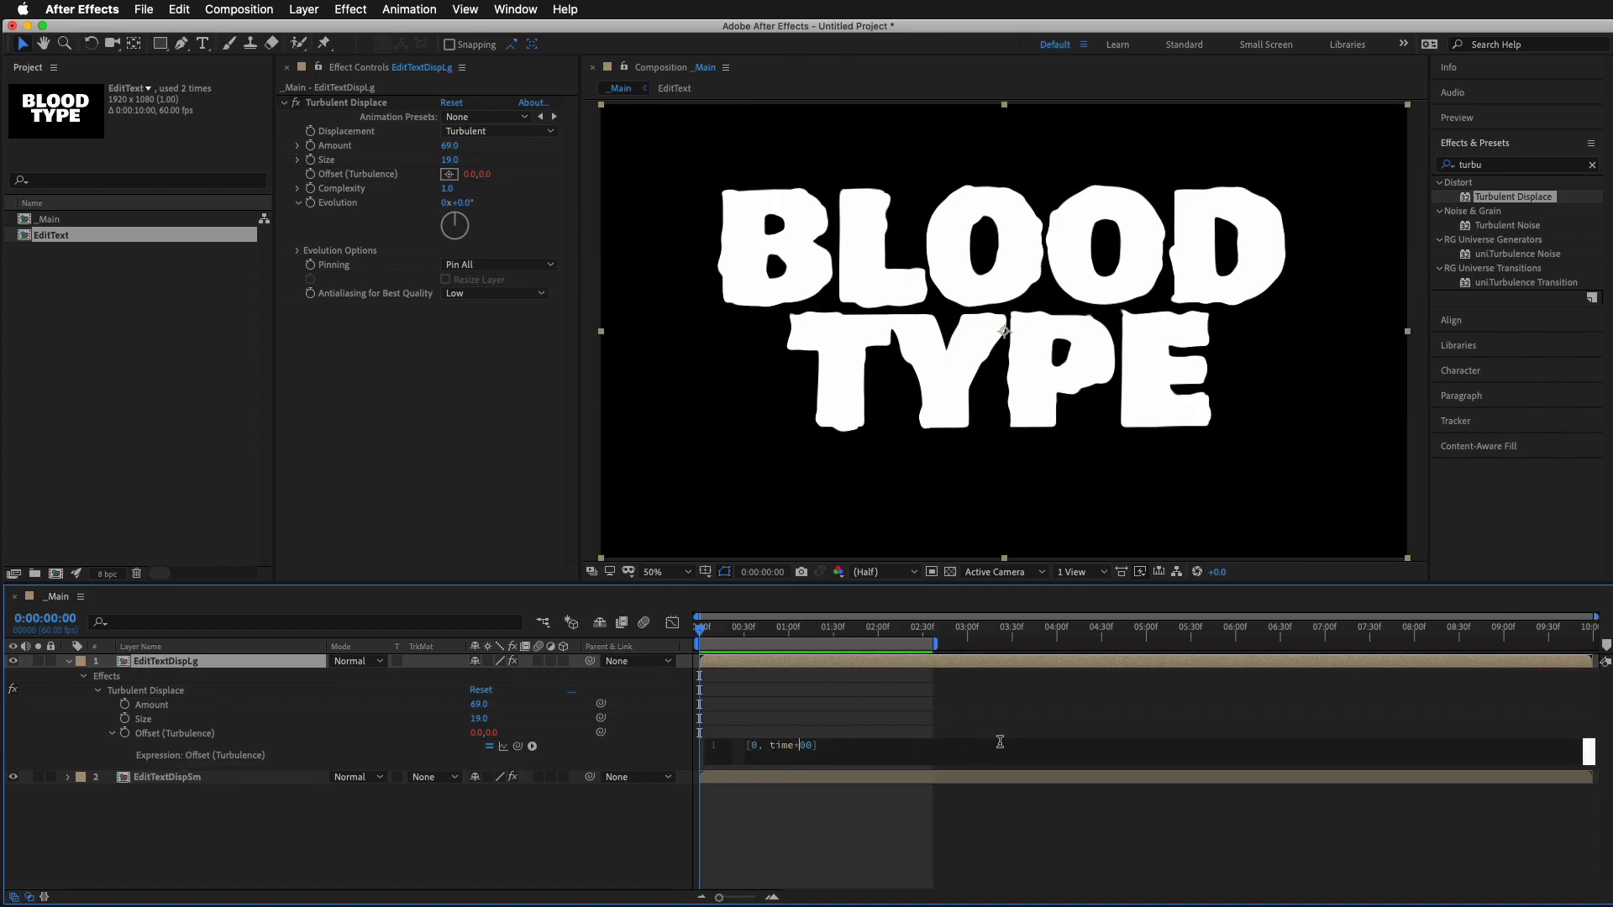
{"action": "type", "text": "2"}
{"action": "left_click", "coordinate": [941, 843]}
{"action": "key", "text": "space"}
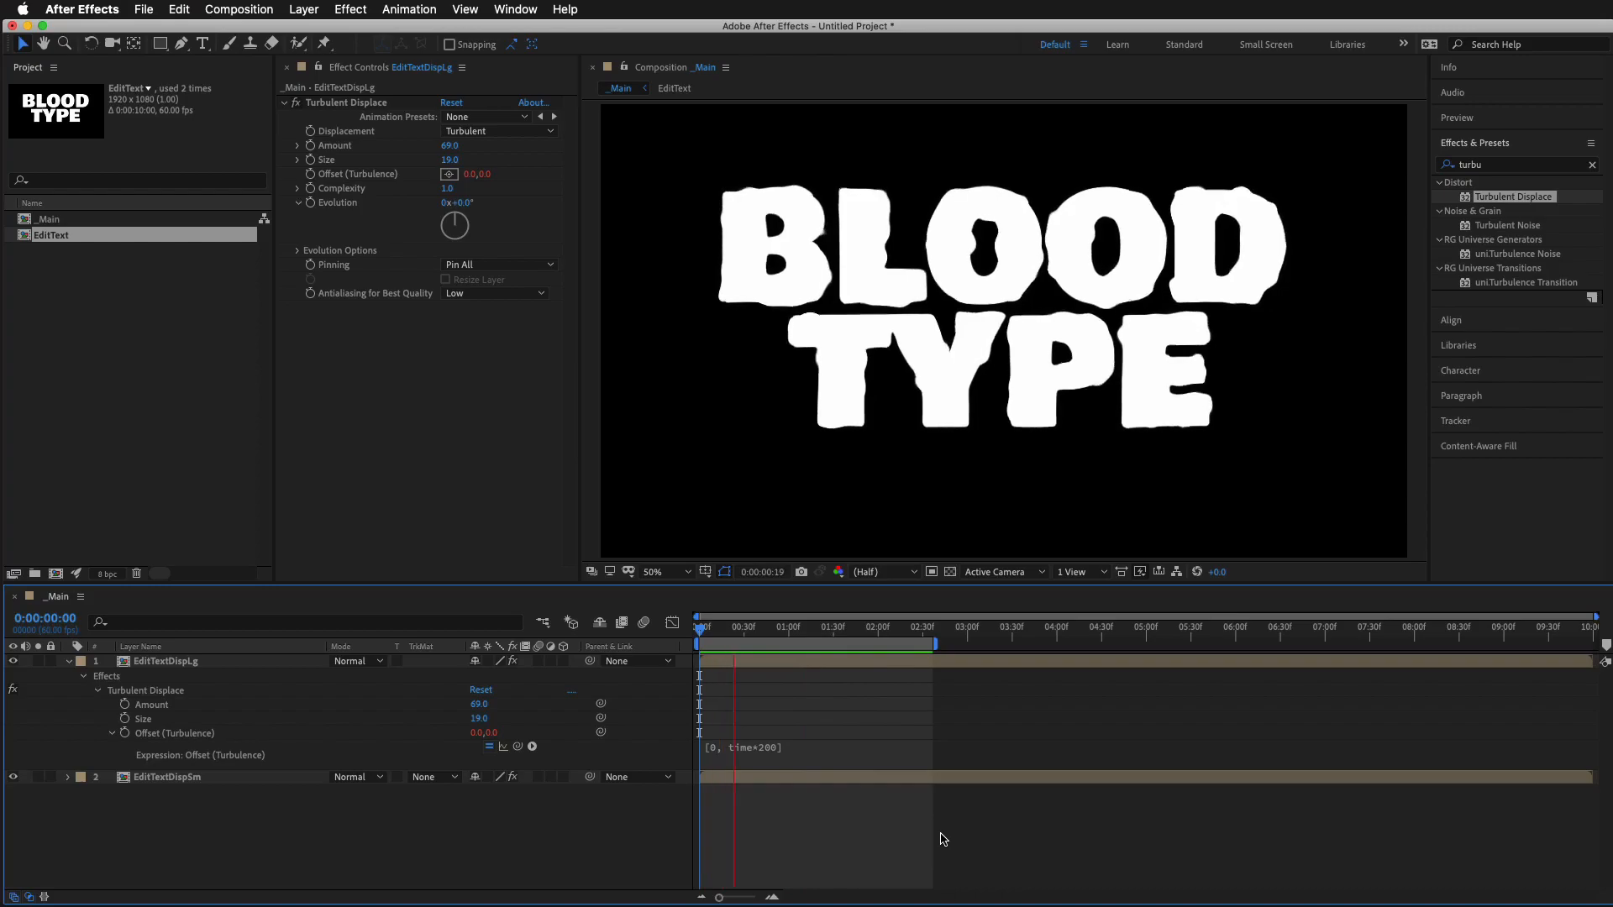
{"action": "key", "text": "space"}
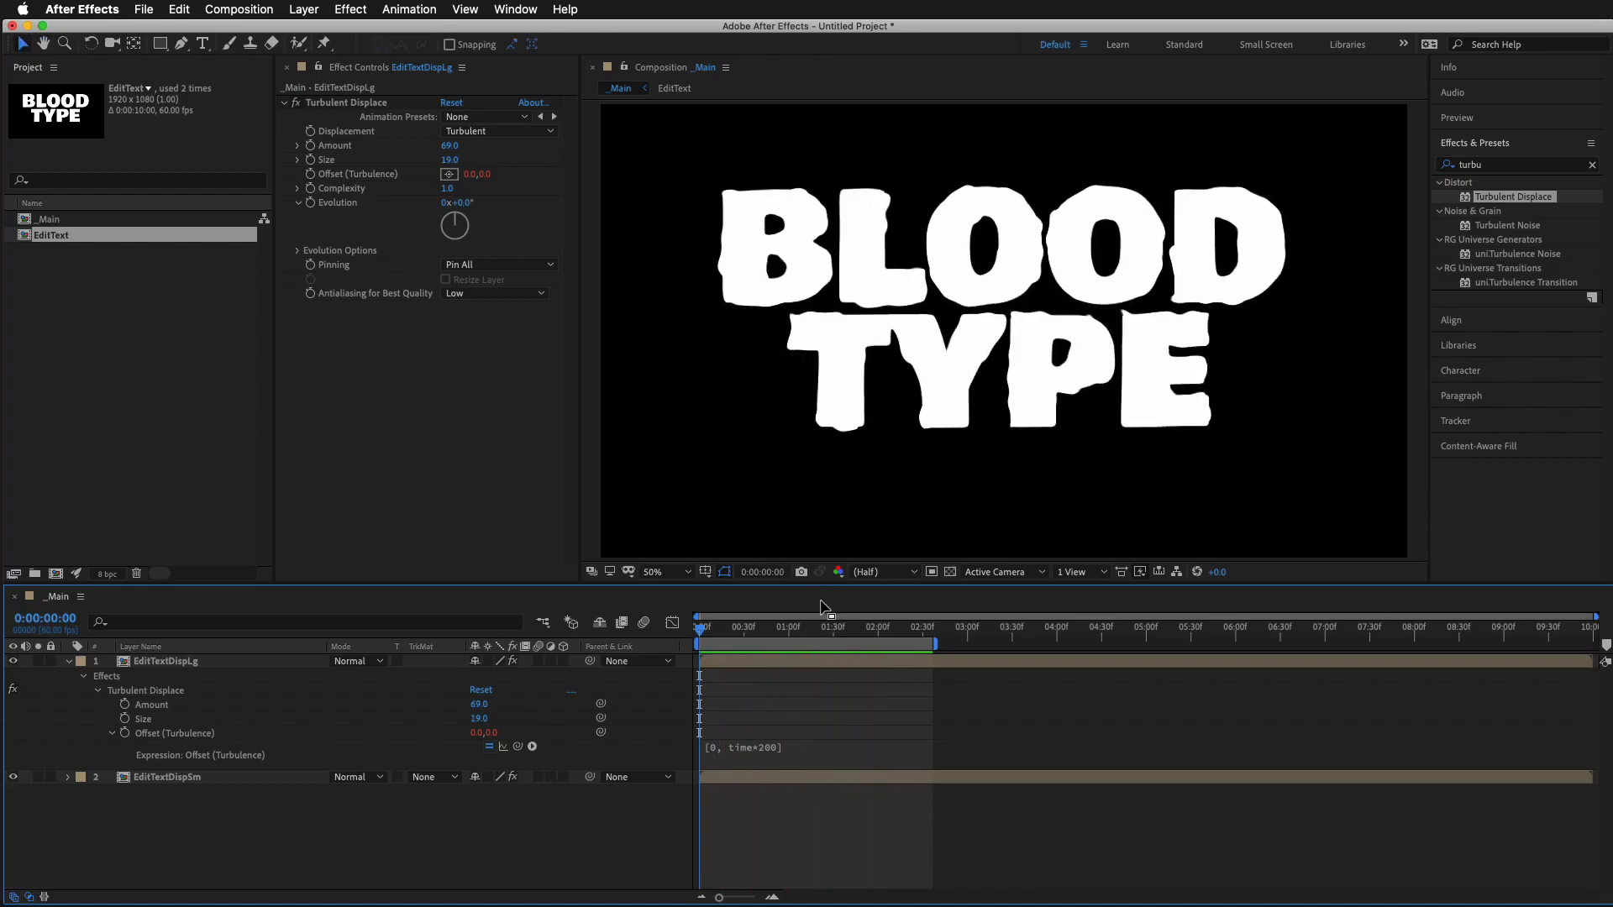
Check the letter edges up close, animate EditTextDispLg's Turbulent Displace Evolution with the expression time*100 and preview it
{"action": "mouse_move", "coordinate": [853, 641]}
{"action": "left_mouse_down"}
{"action": "mouse_move", "coordinate": [744, 642]}
{"action": "mouse_move", "coordinate": [823, 645]}
{"action": "left_mouse_up"}
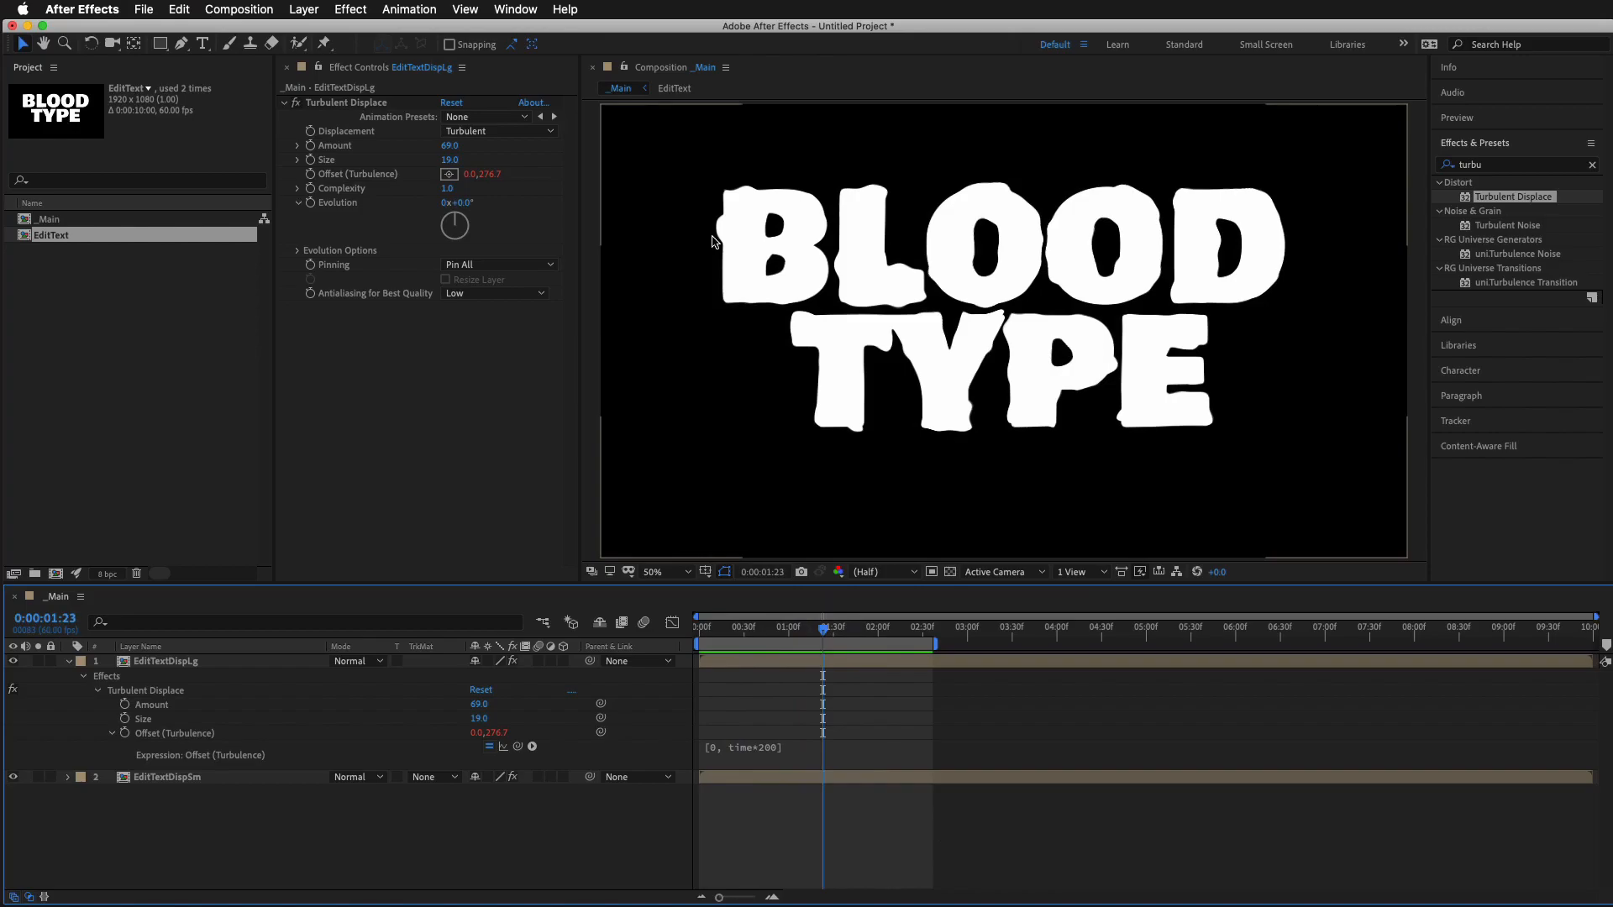
{"action": "scroll", "coordinate": [712, 242], "scroll_direction": "up", "scroll_amount": 3}
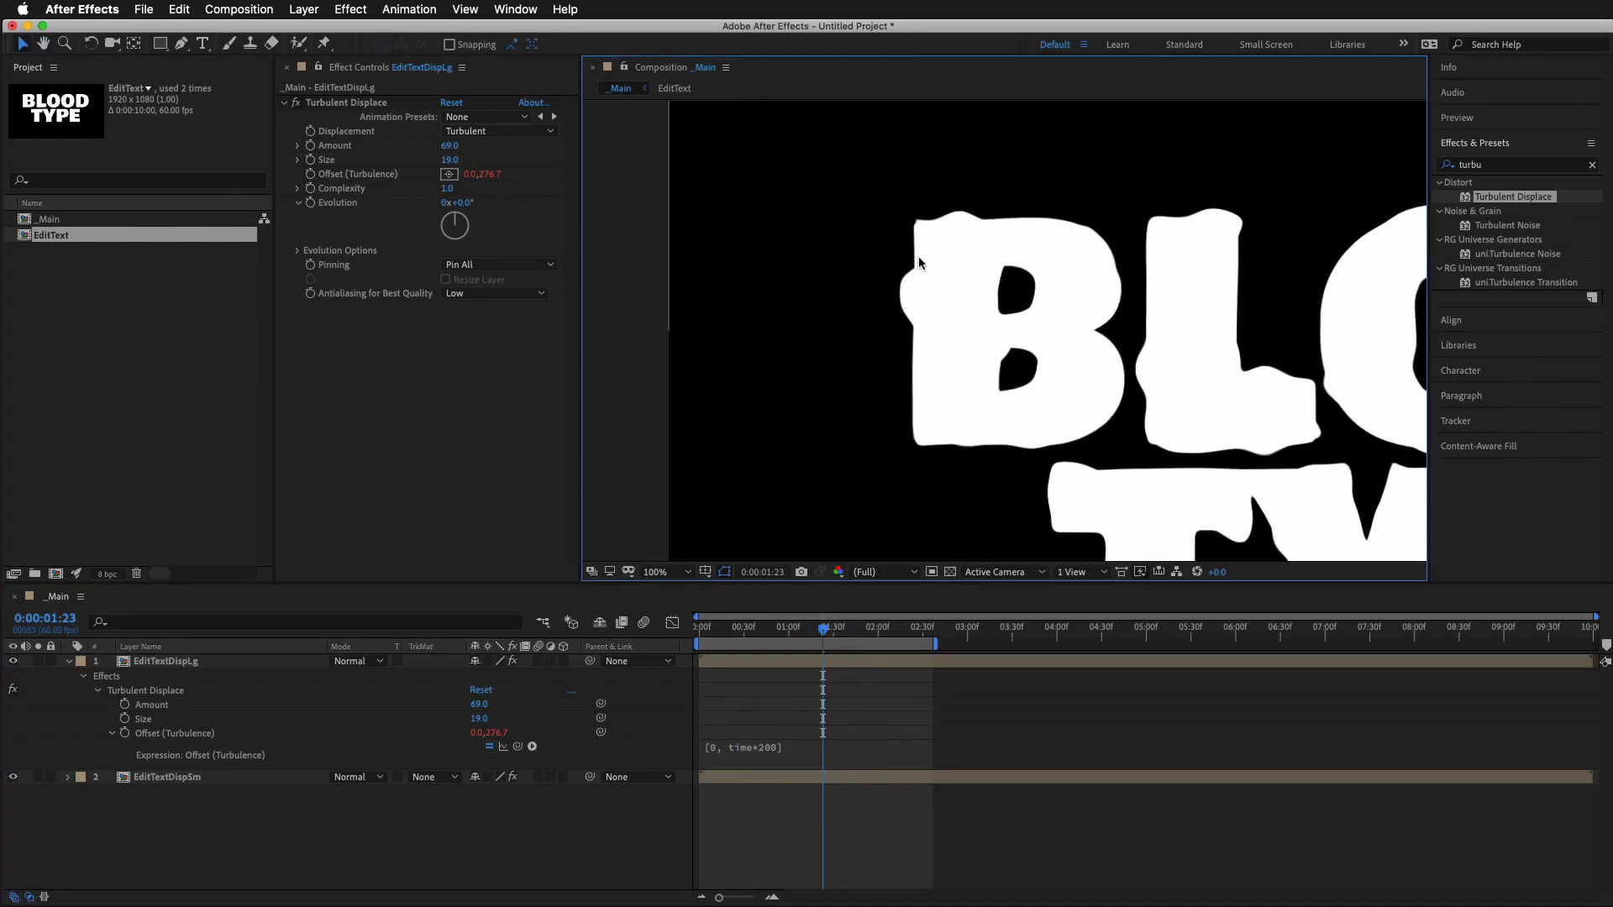
{"action": "mouse_move", "coordinate": [825, 644]}
{"action": "left_mouse_down"}
{"action": "mouse_move", "coordinate": [773, 644]}
{"action": "mouse_move", "coordinate": [829, 645]}
{"action": "left_mouse_up"}
{"action": "key", "text": "space"}
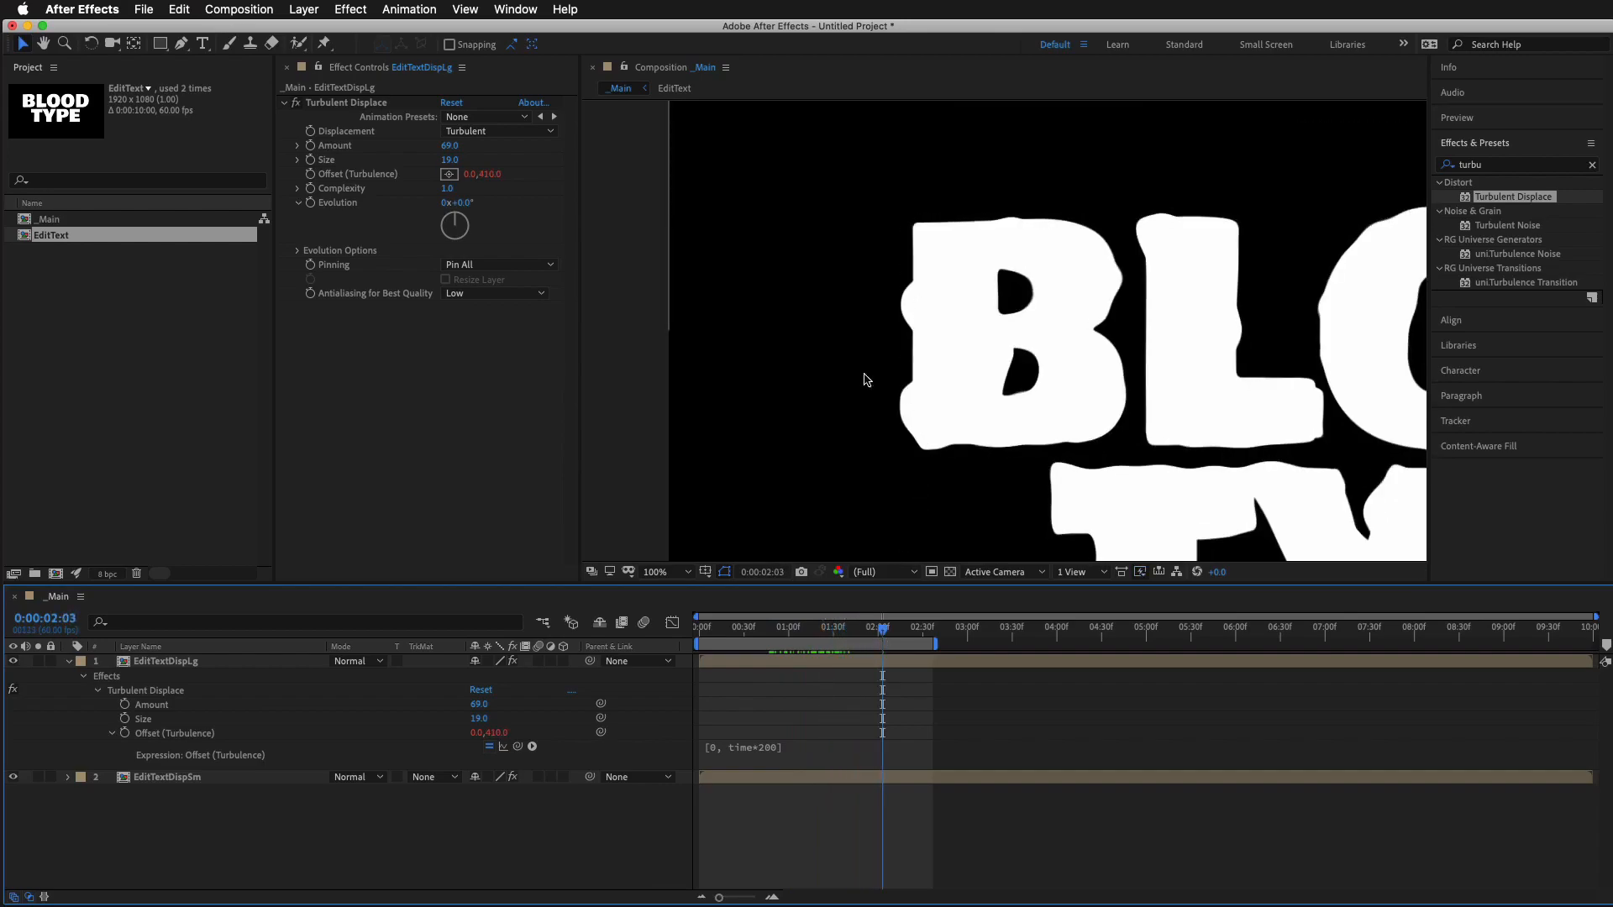
{"action": "left_click", "coordinate": [310, 202], "text": "alt"}
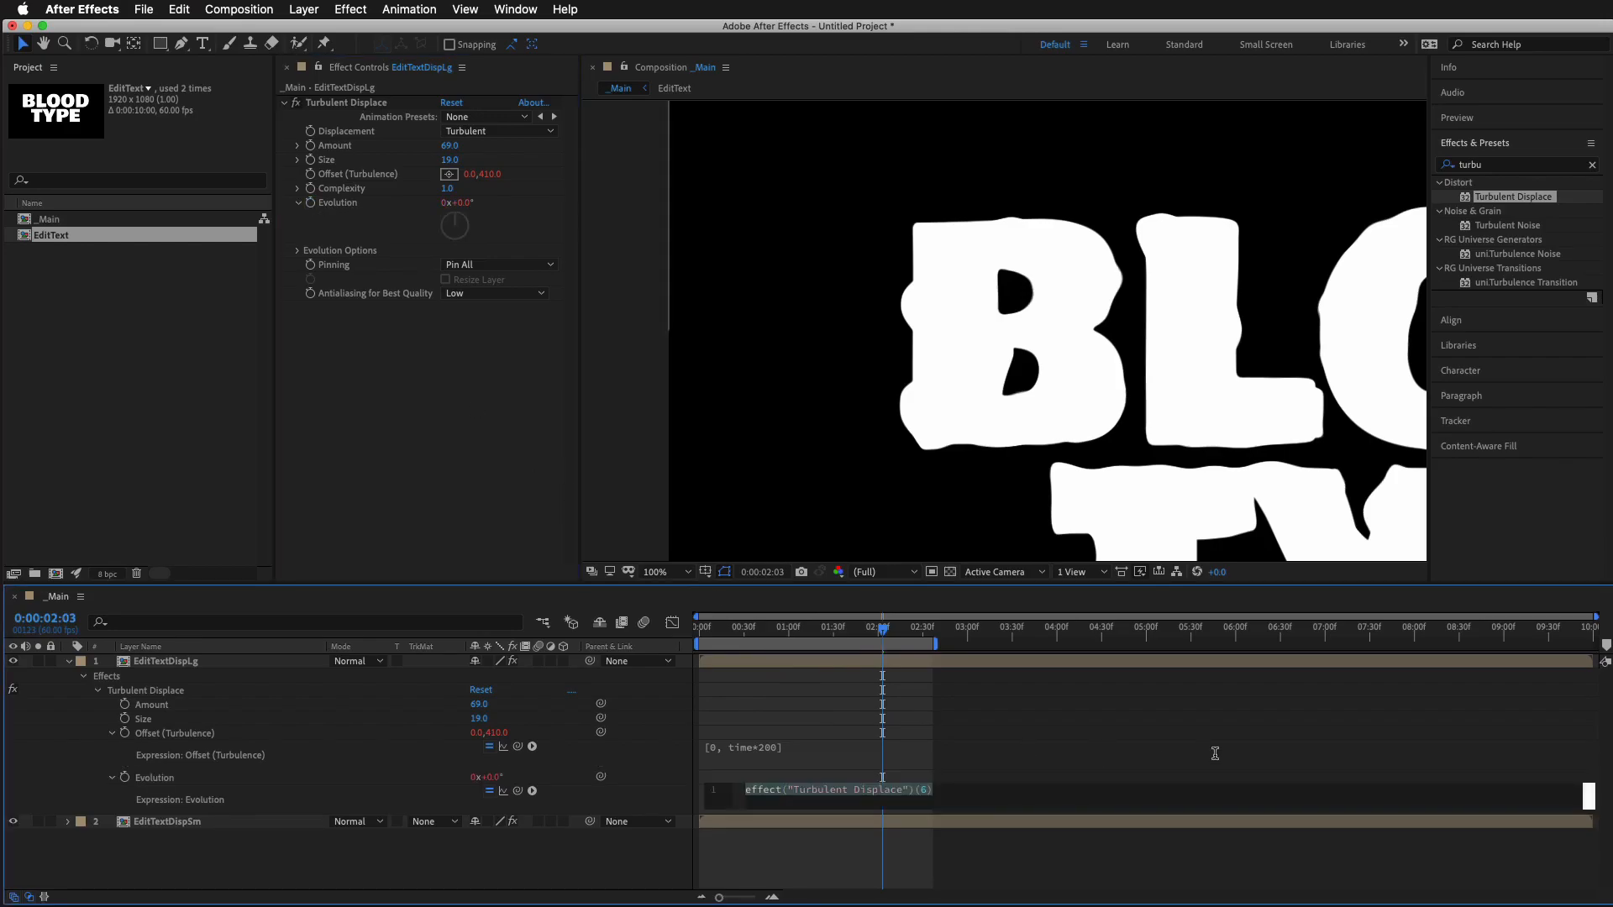
{"action": "type", "text": "t"}
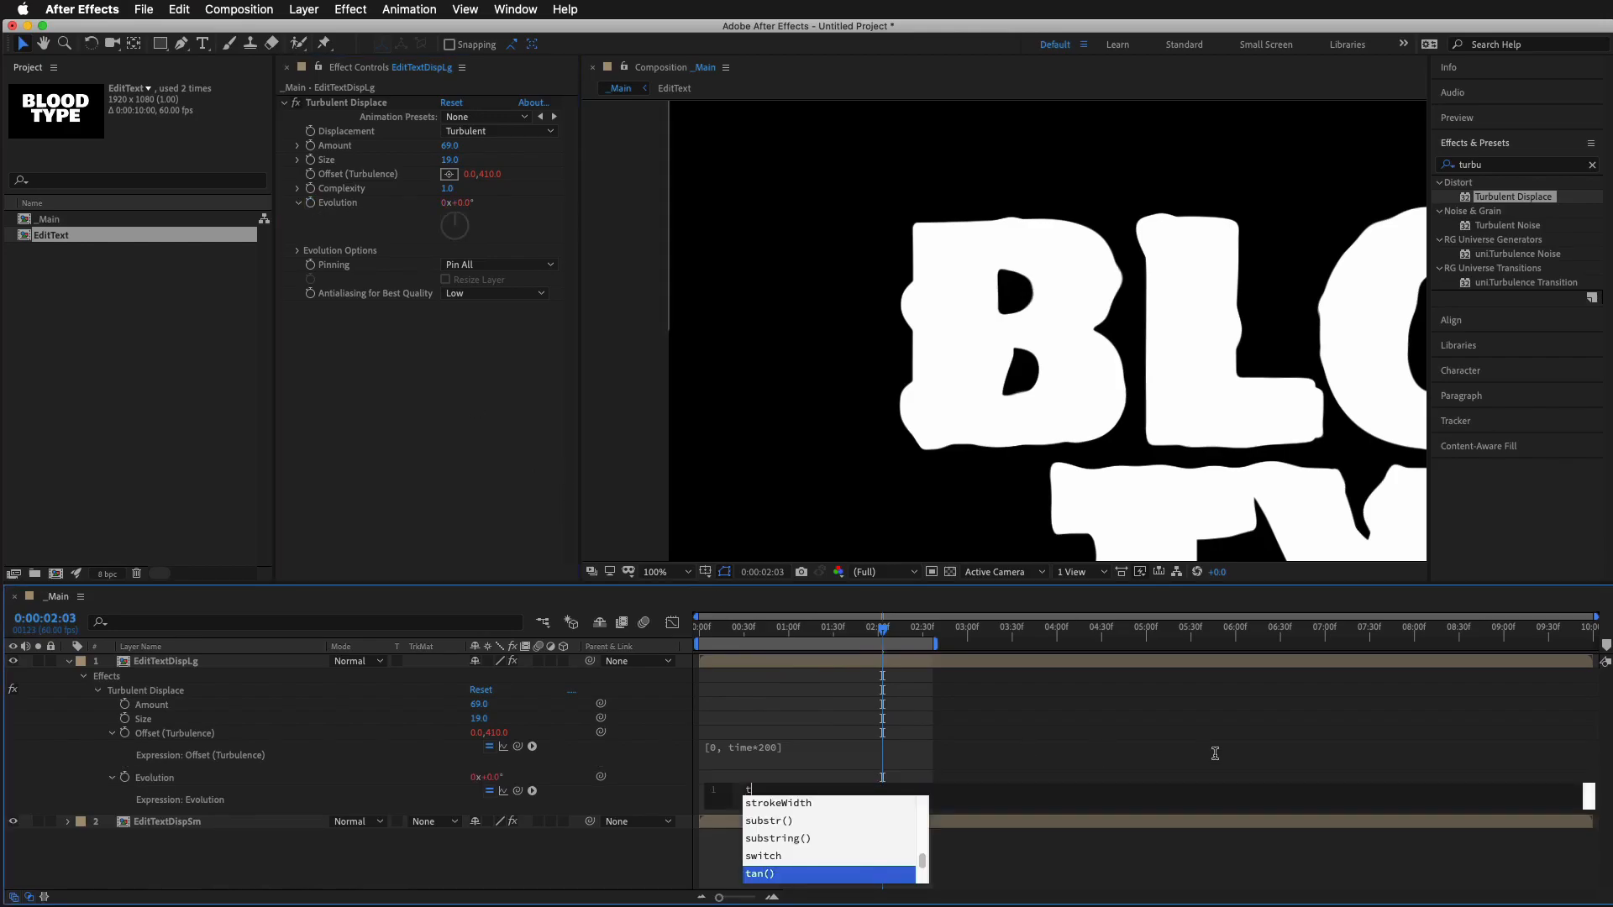
{"action": "type", "text": "ime"}
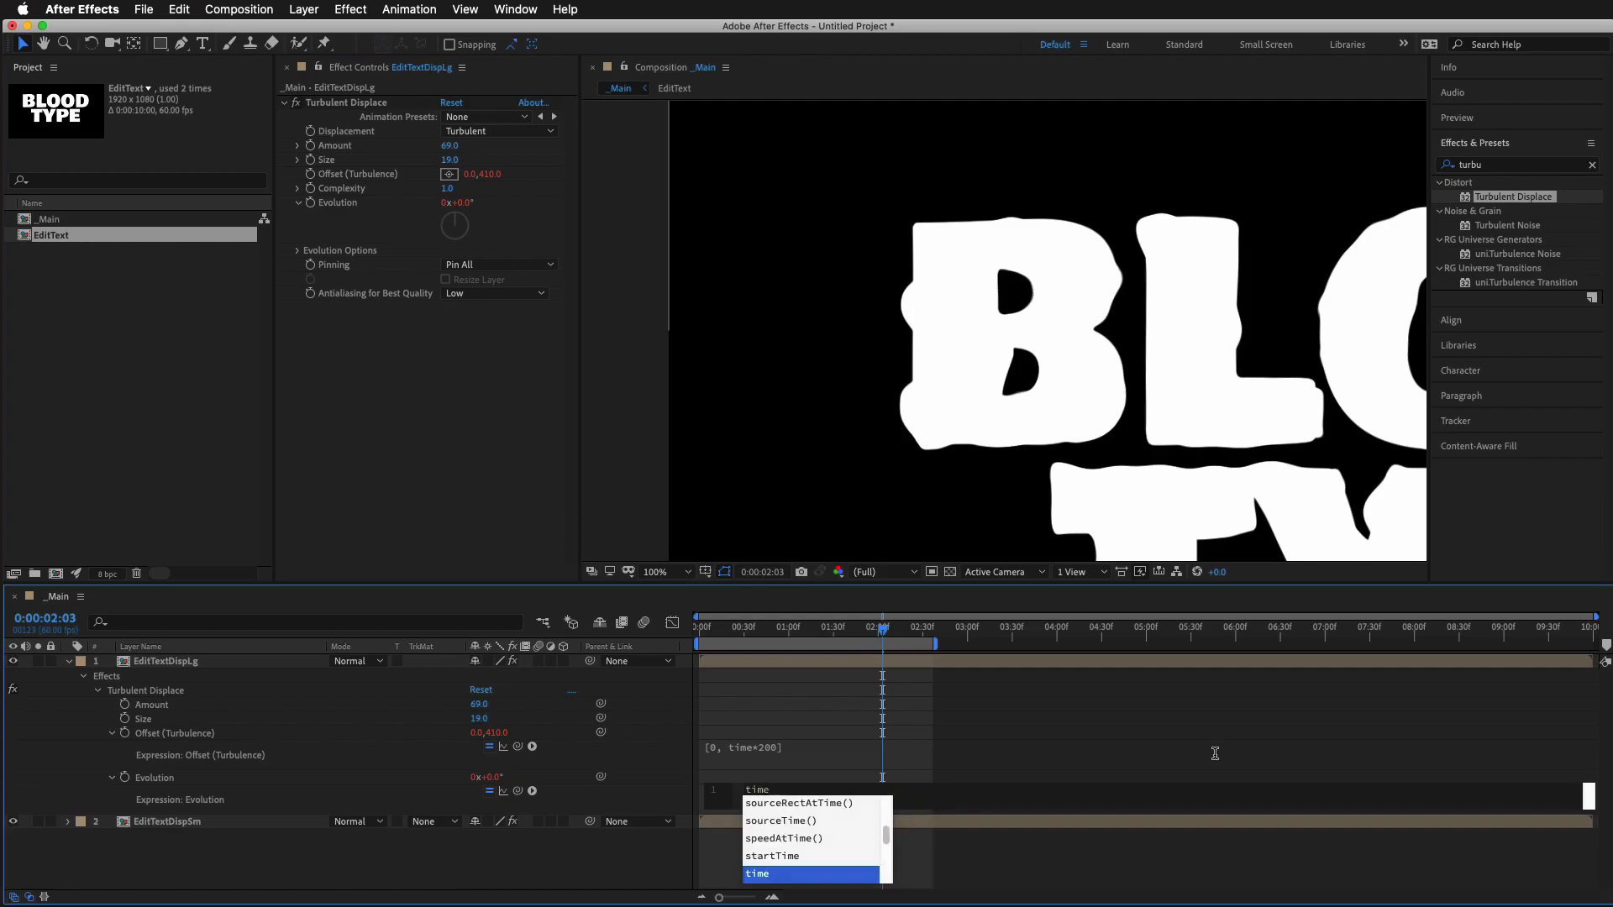
{"action": "type", "text": "*"}
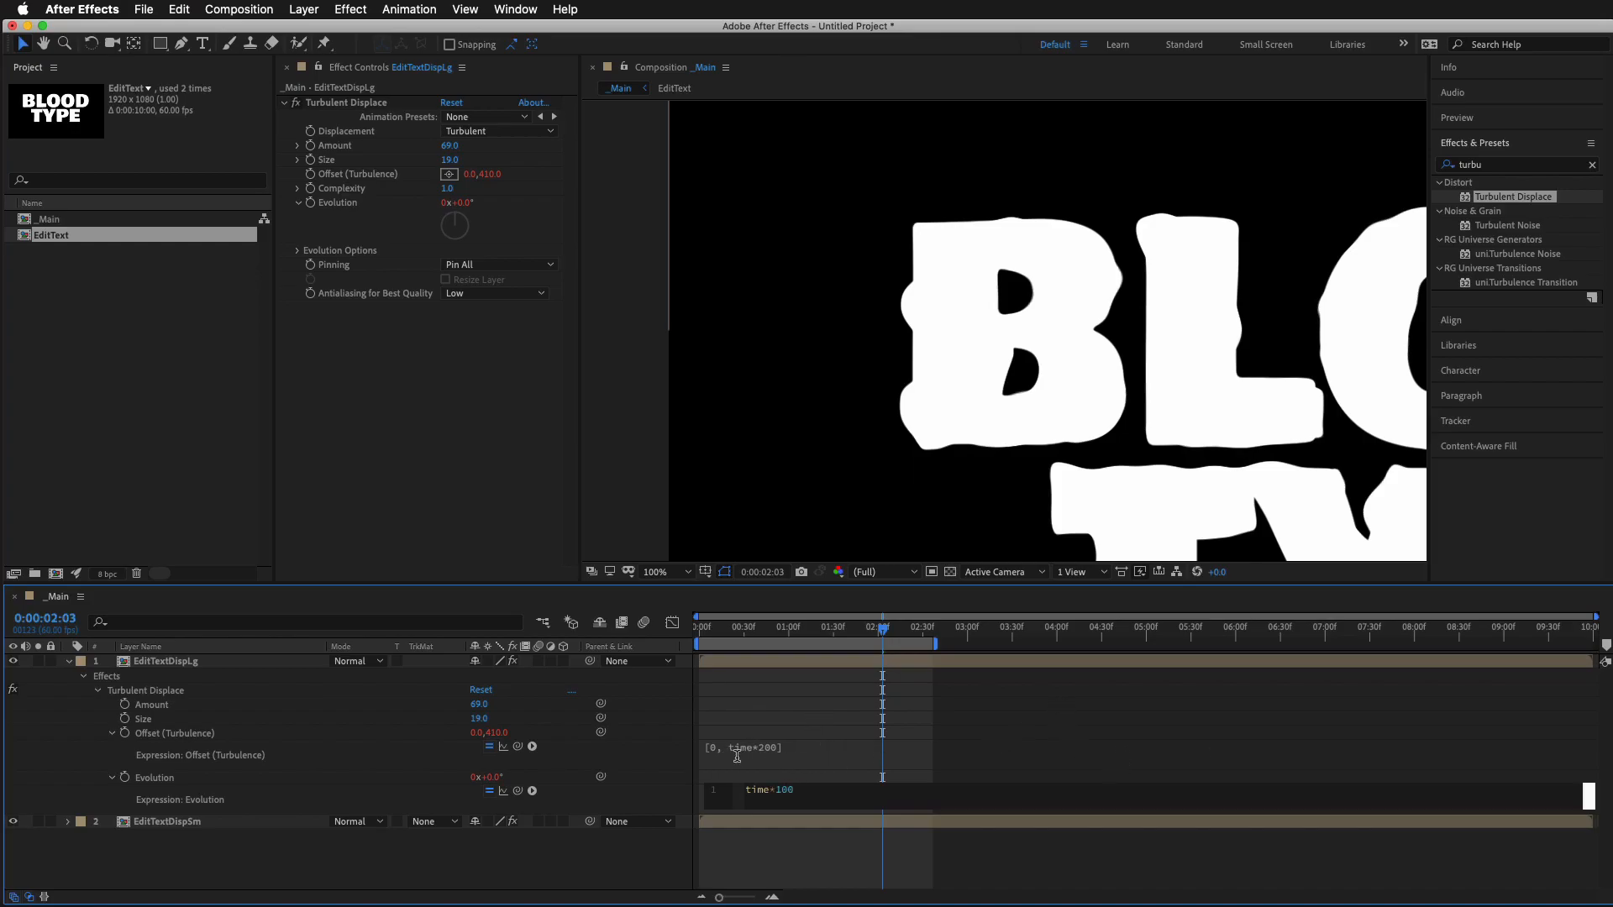
{"action": "left_click", "coordinate": [775, 703]}
{"action": "key", "text": "space"}
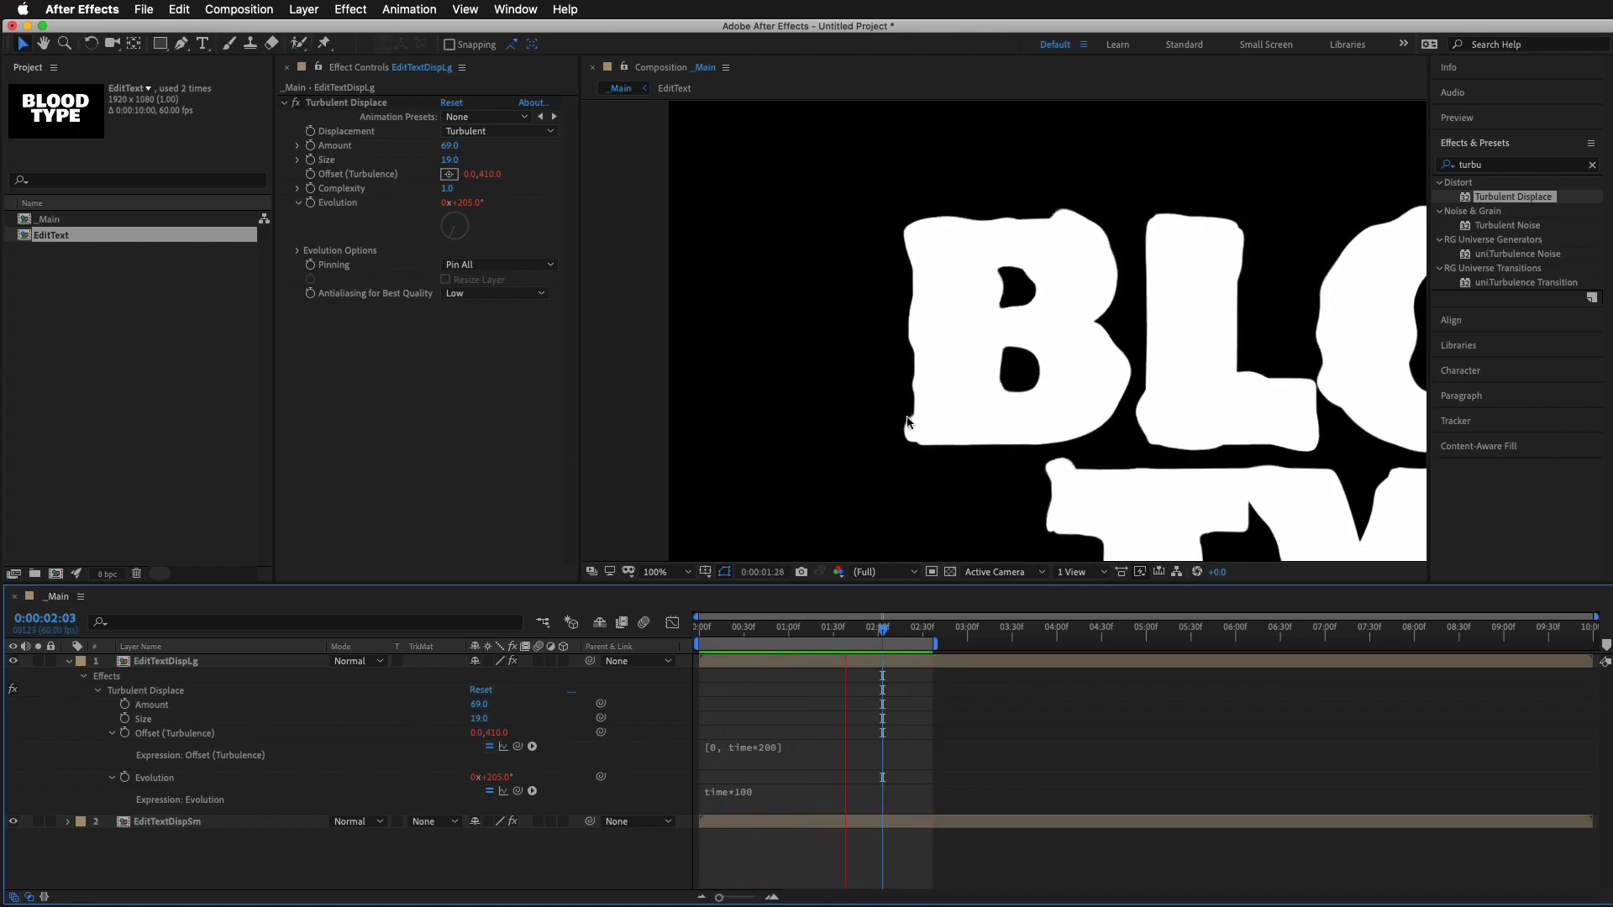
{"action": "key", "text": "space"}
Try the expression time*300 for EditTextDispLg's Evolution and preview the motion
{"action": "left_click", "coordinate": [738, 795]}
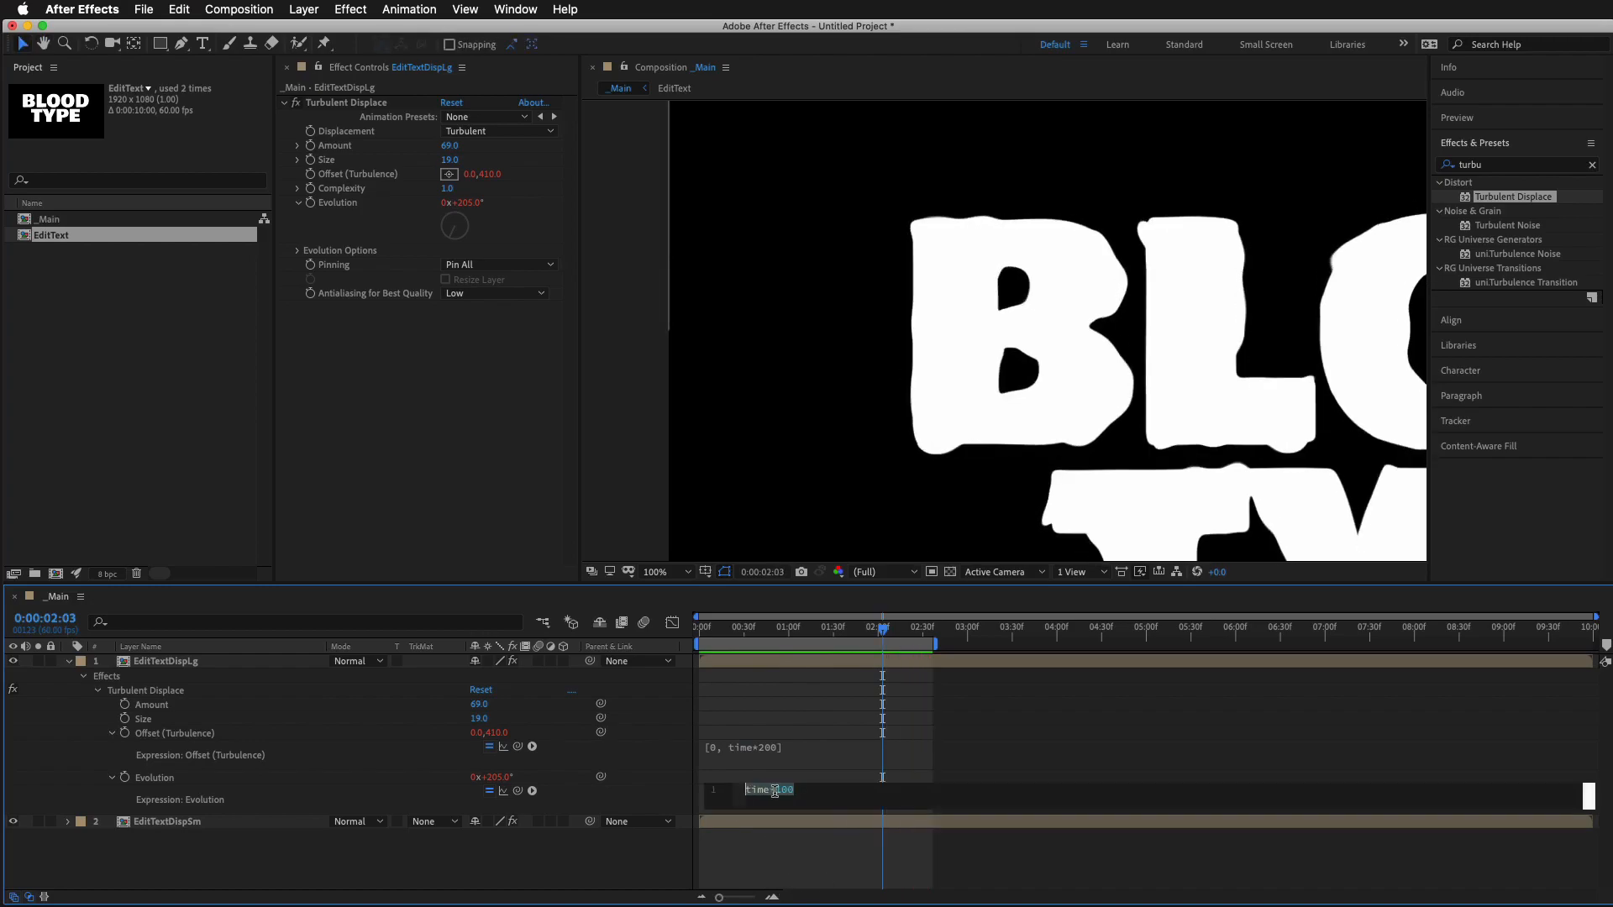
{"action": "type", "text": "100"}
{"action": "type", "text": "3"}
{"action": "left_click", "coordinate": [1128, 713]}
{"action": "key", "text": "space"}
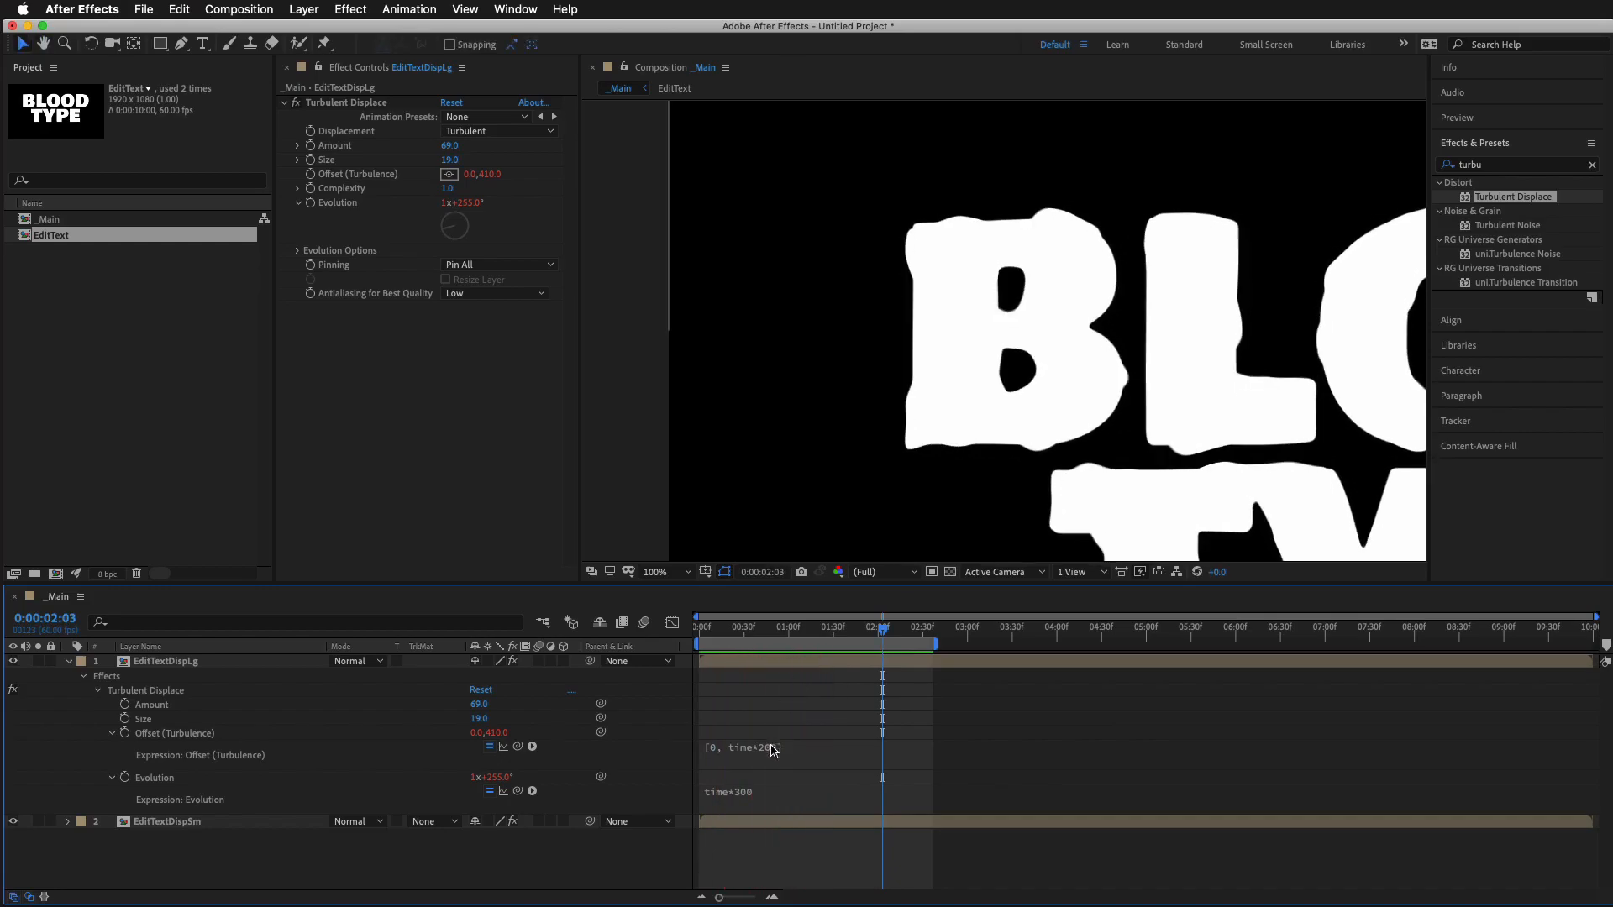
Set EditTextDispLg's Evolution expression to time*130 and preview the whole text
{"action": "left_click", "coordinate": [747, 798]}
{"action": "left_click", "coordinate": [786, 792]}
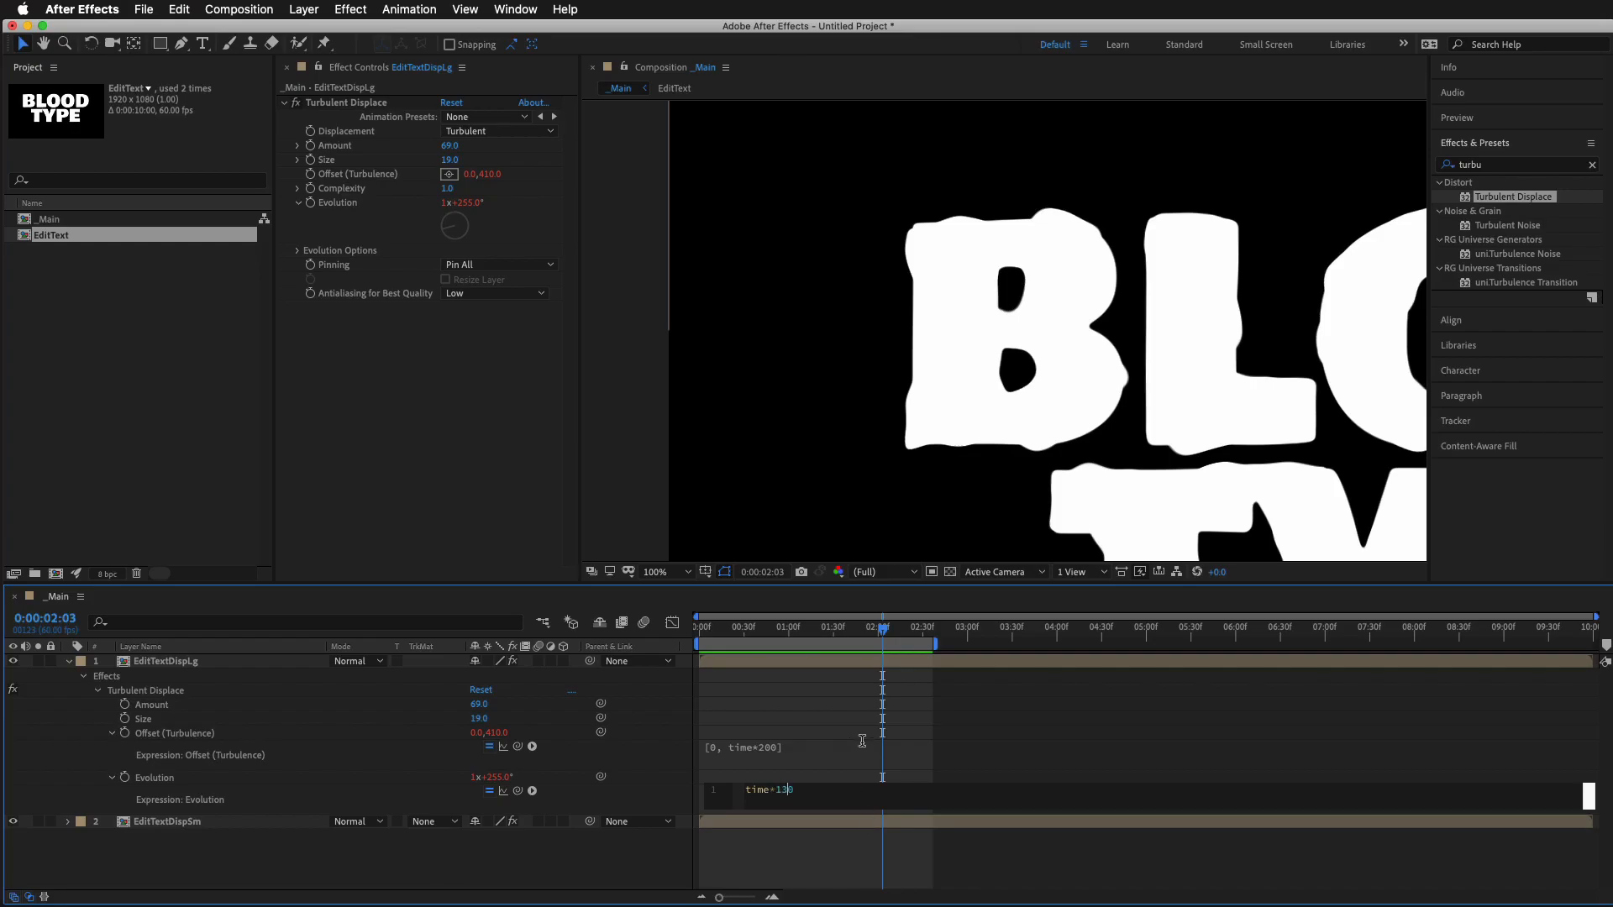
{"action": "left_click", "coordinate": [979, 733]}
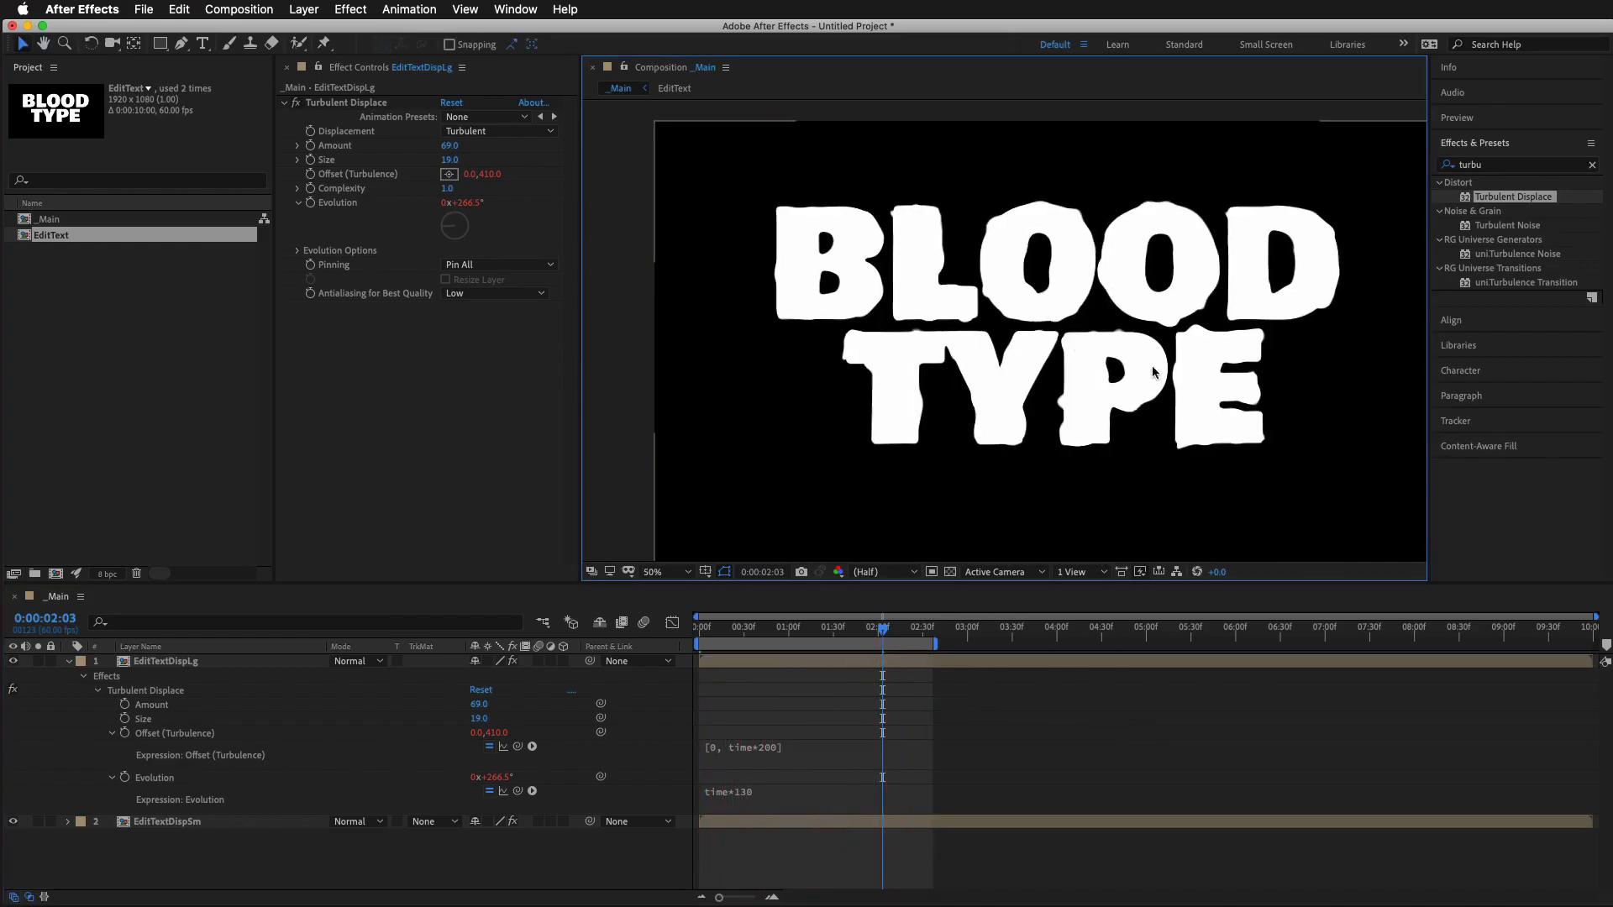
{"action": "key", "text": "space"}
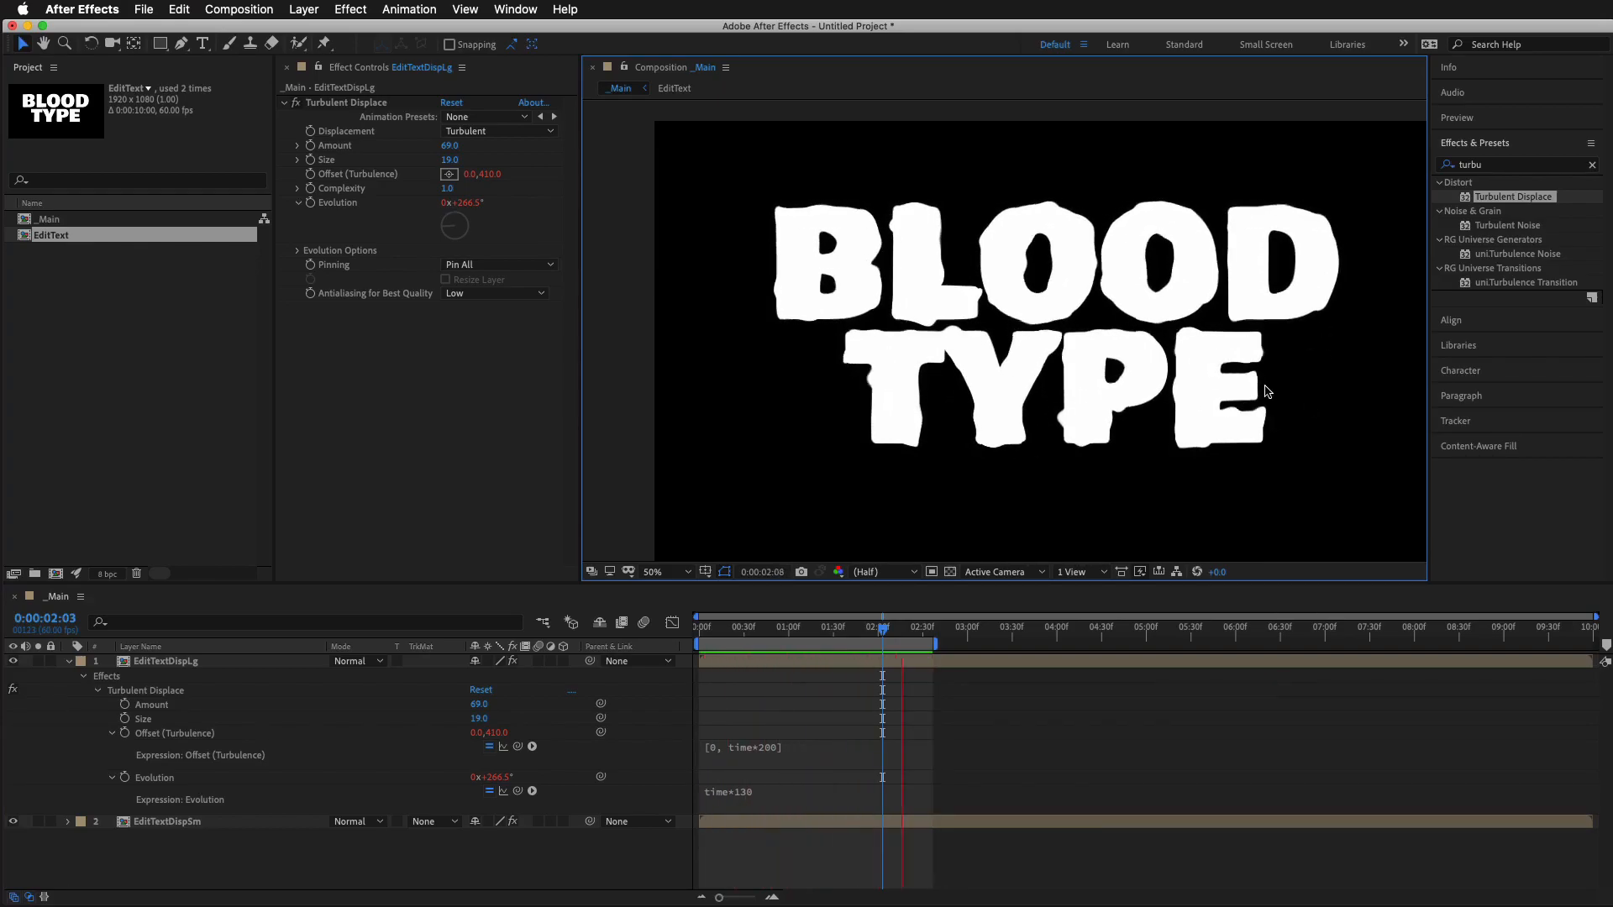
{"action": "key", "text": "space"}
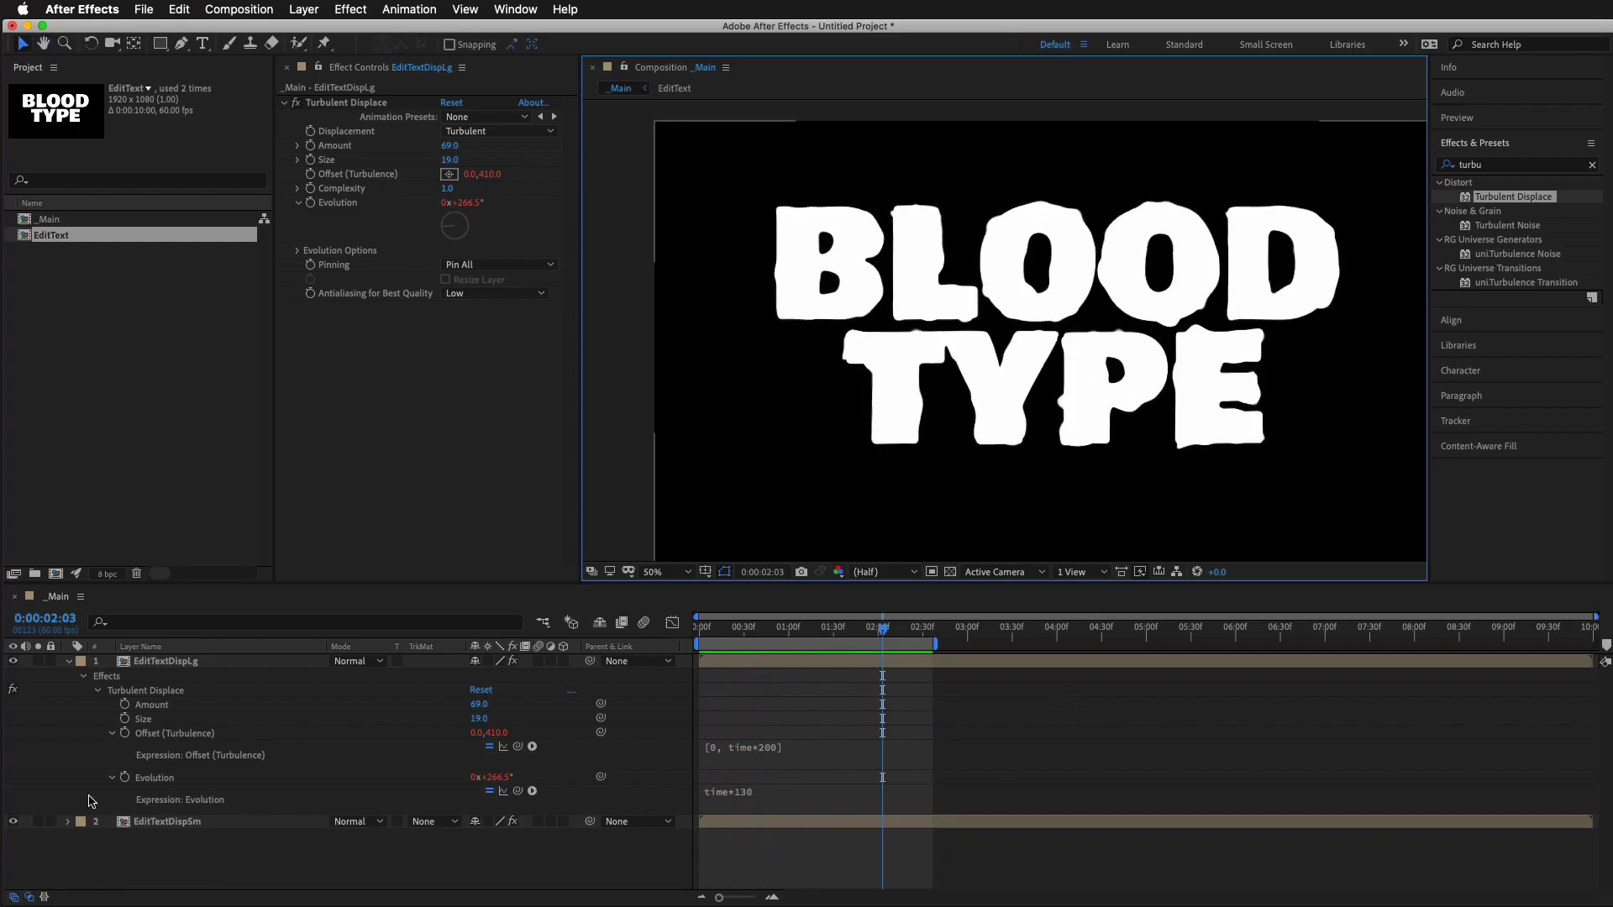
Hide the EditTextDispSm layer so only EditTextDispLg is displayed
{"action": "left_click", "coordinate": [14, 822]}
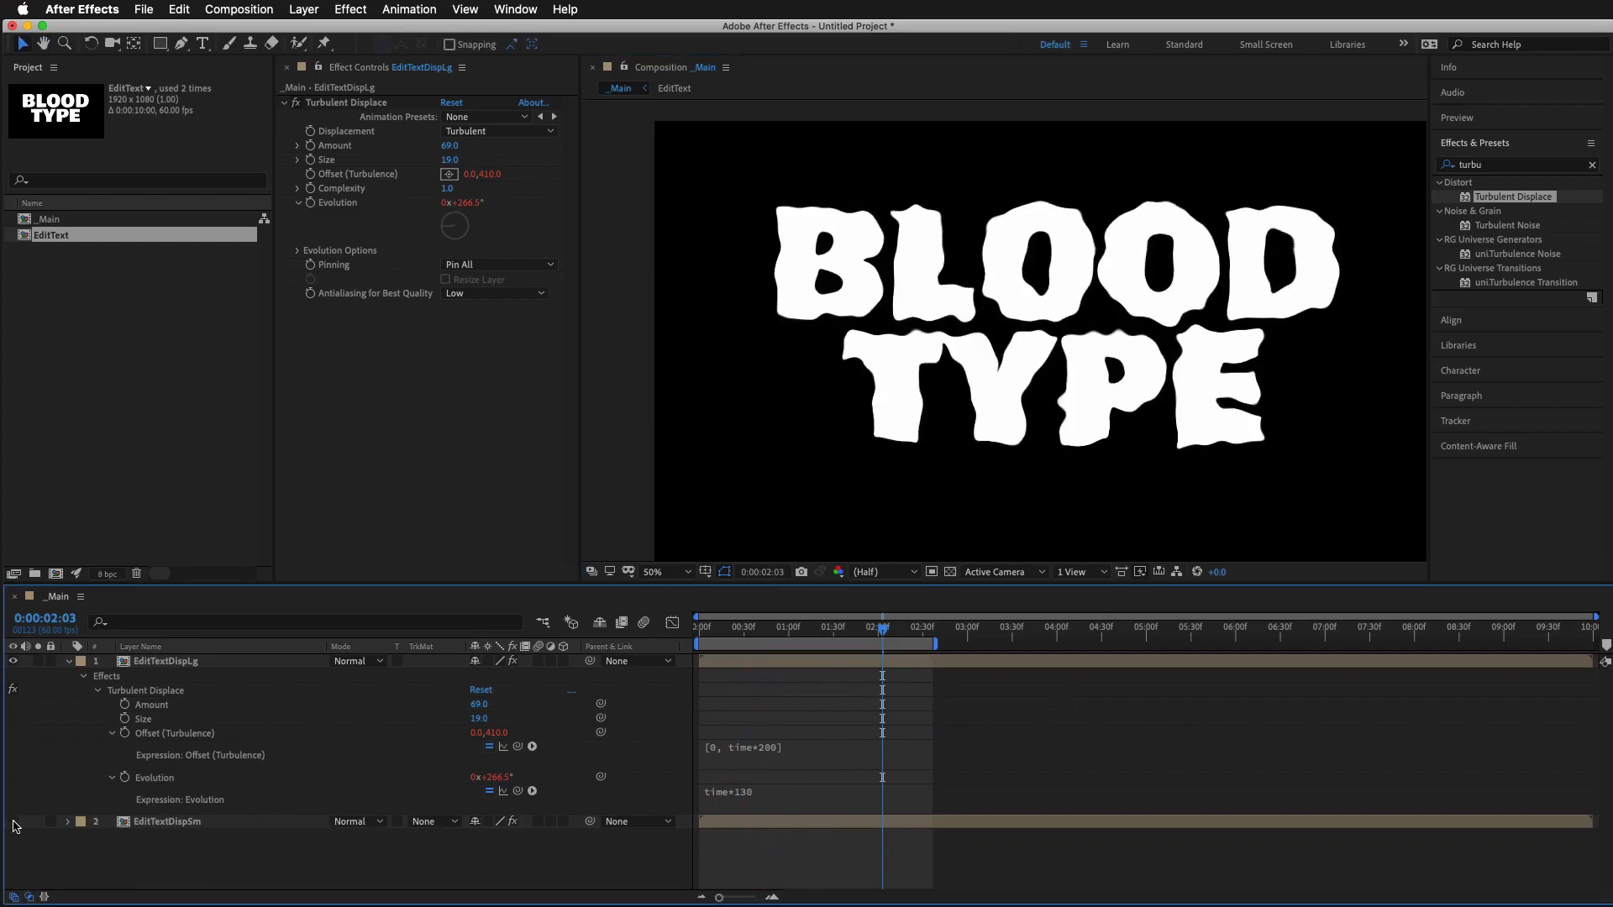
Preview EditTextDispLg on its own, show the EditTextDispSm layer again and preview both layers together
{"action": "key", "text": "space"}
{"action": "key", "text": "space"}
{"action": "left_click", "coordinate": [14, 822]}
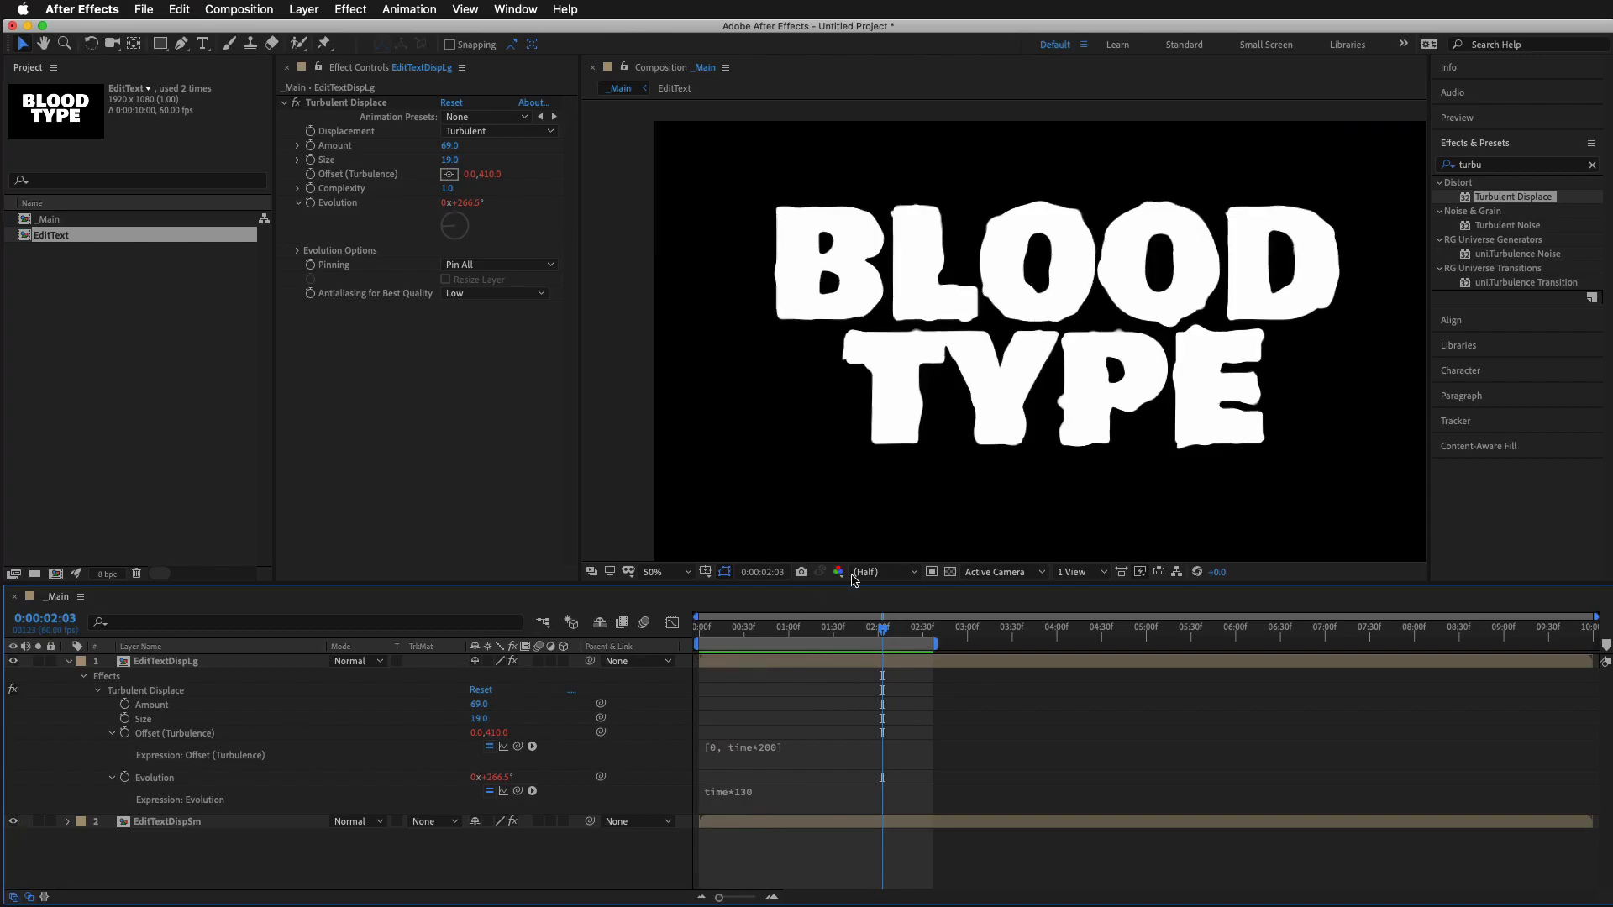
{"action": "key", "text": "space"}
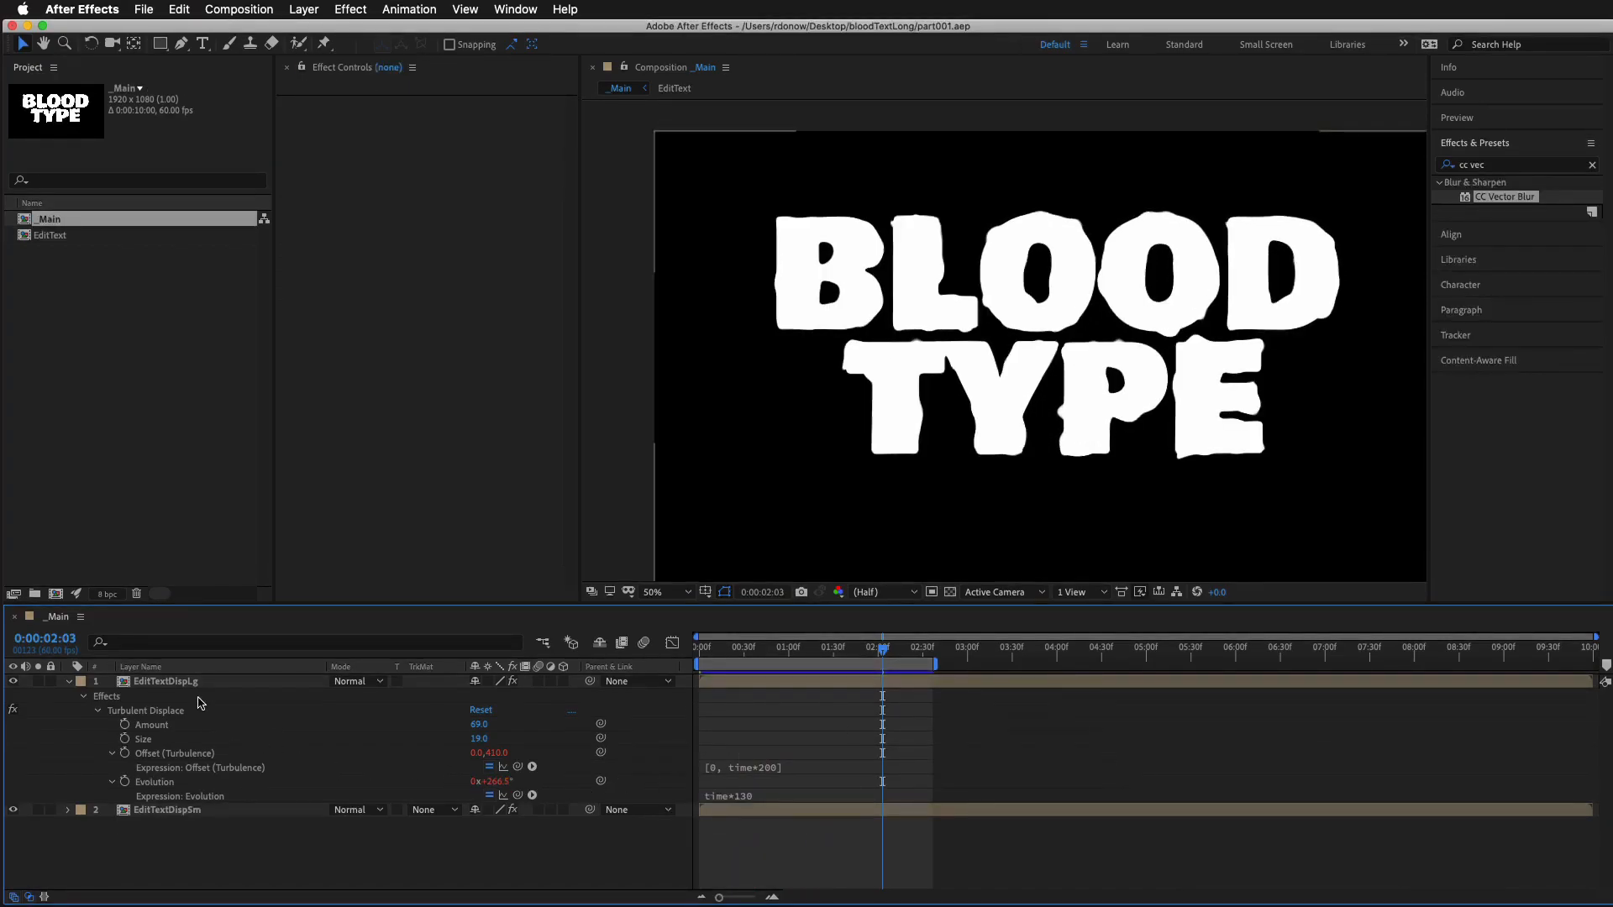
Pre-compose the EditTextDispLg and EditTextDispSm layers together into a new composition named DistText
{"action": "left_click", "coordinate": [190, 685]}
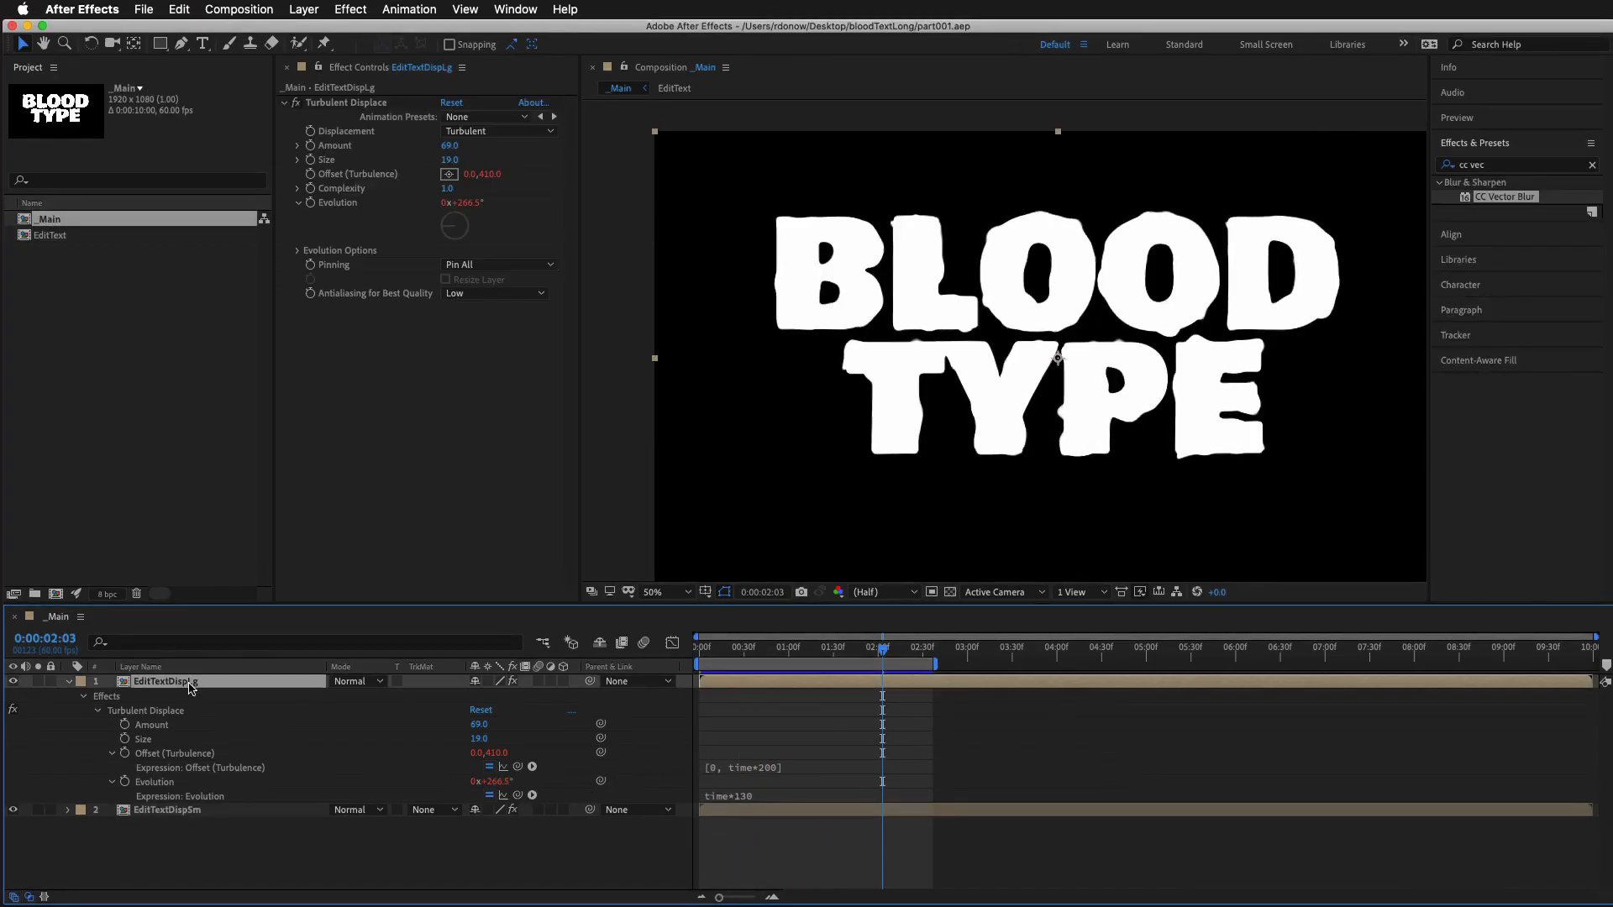
{"action": "left_click", "coordinate": [197, 811], "text": "shift"}
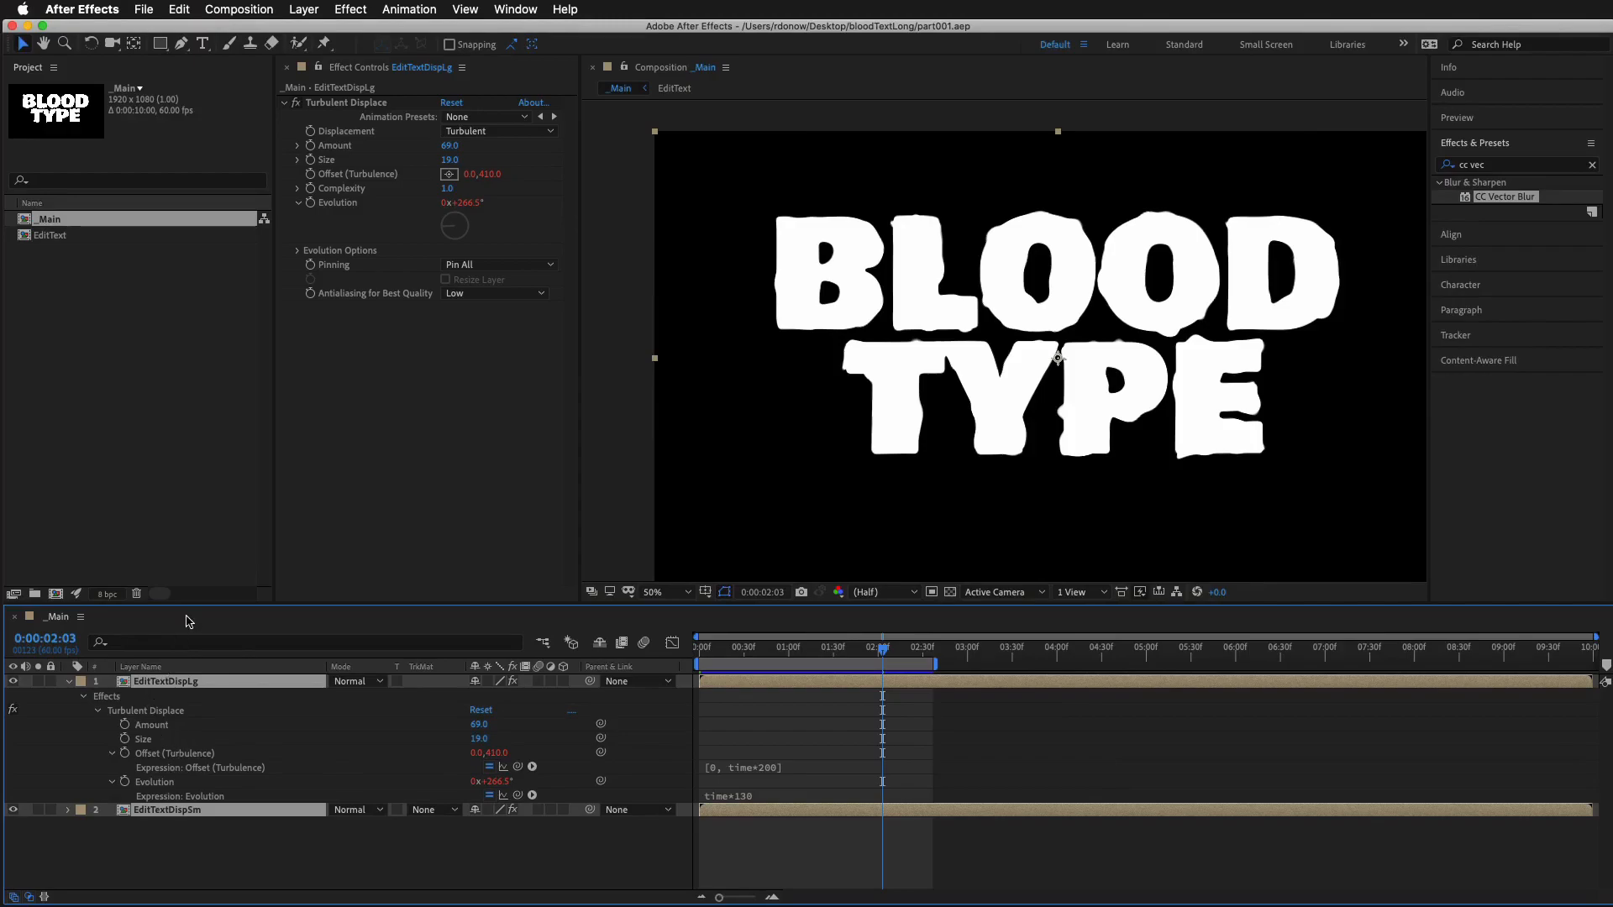
{"action": "left_click_drag", "start_coordinate": [205, 603], "coordinate": [209, 424]}
{"action": "right_click", "coordinate": [214, 506]}
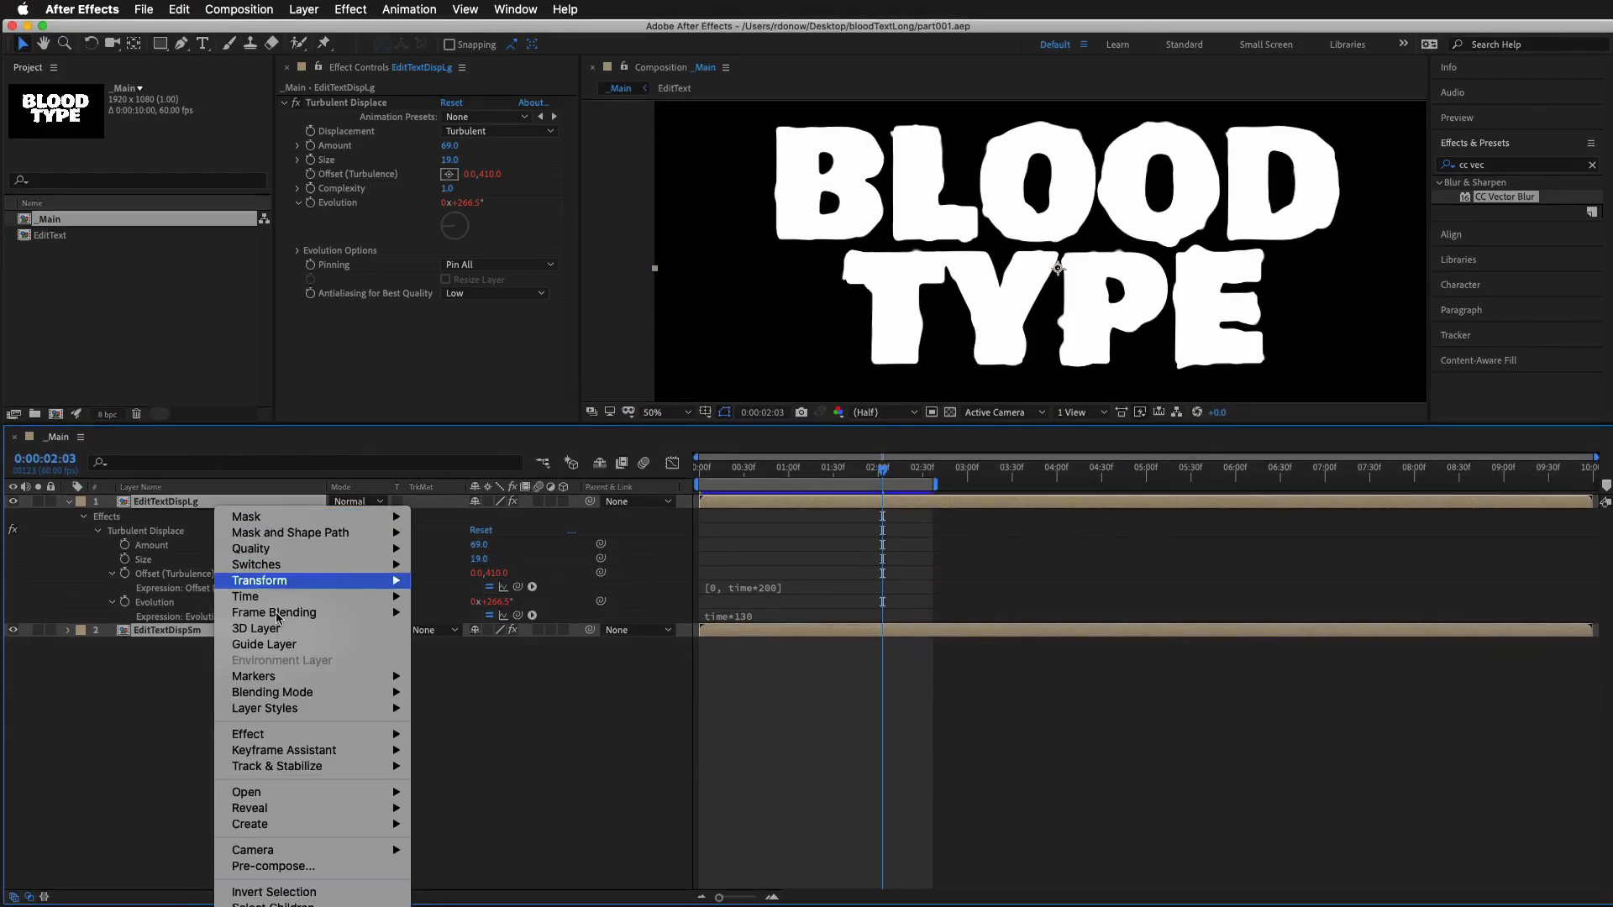
{"action": "left_click", "coordinate": [273, 866]}
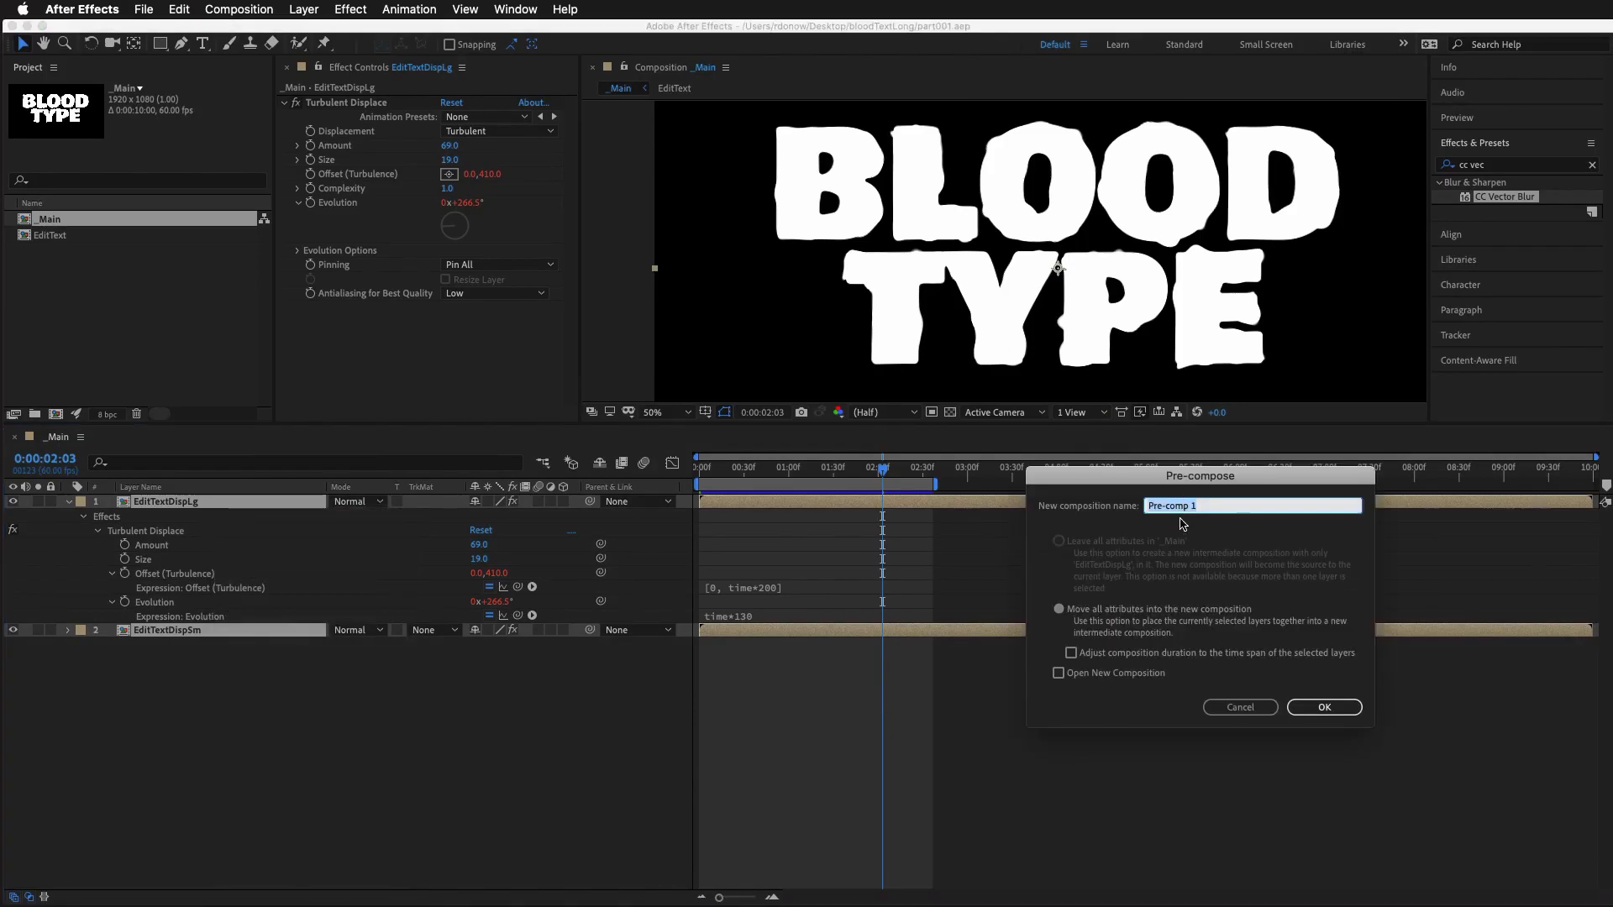
{"action": "type", "text": "DistText"}
{"action": "left_click", "coordinate": [1318, 707]}
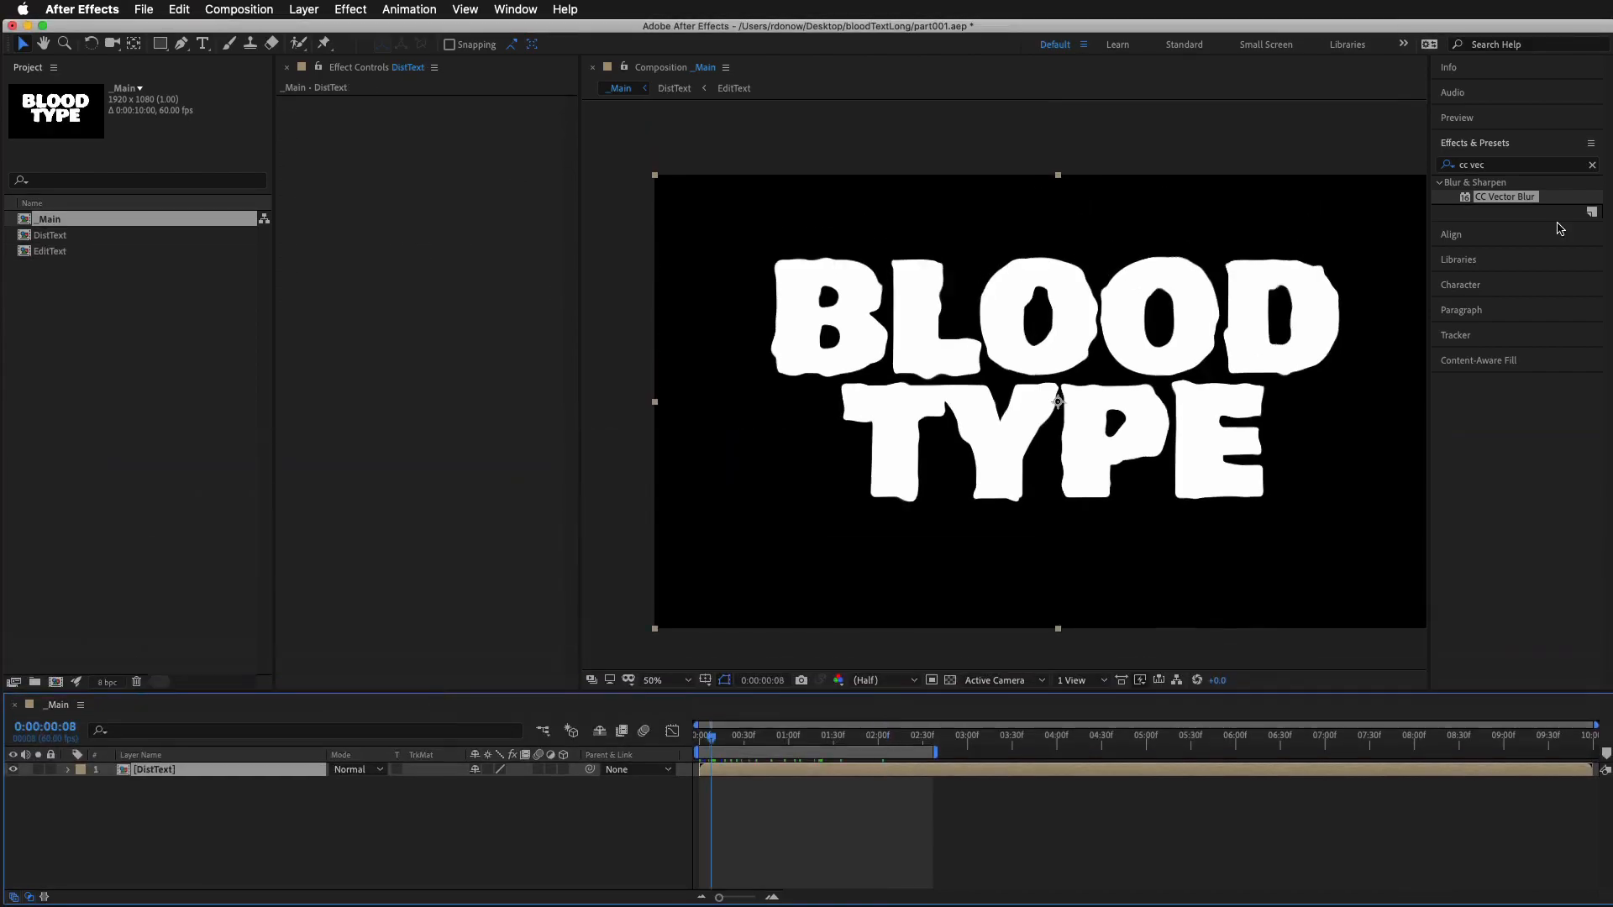
Apply the Fast Box Blur effect to the DistText layer and raise its Blur Radius to about 23
{"action": "left_click", "coordinate": [1484, 167]}
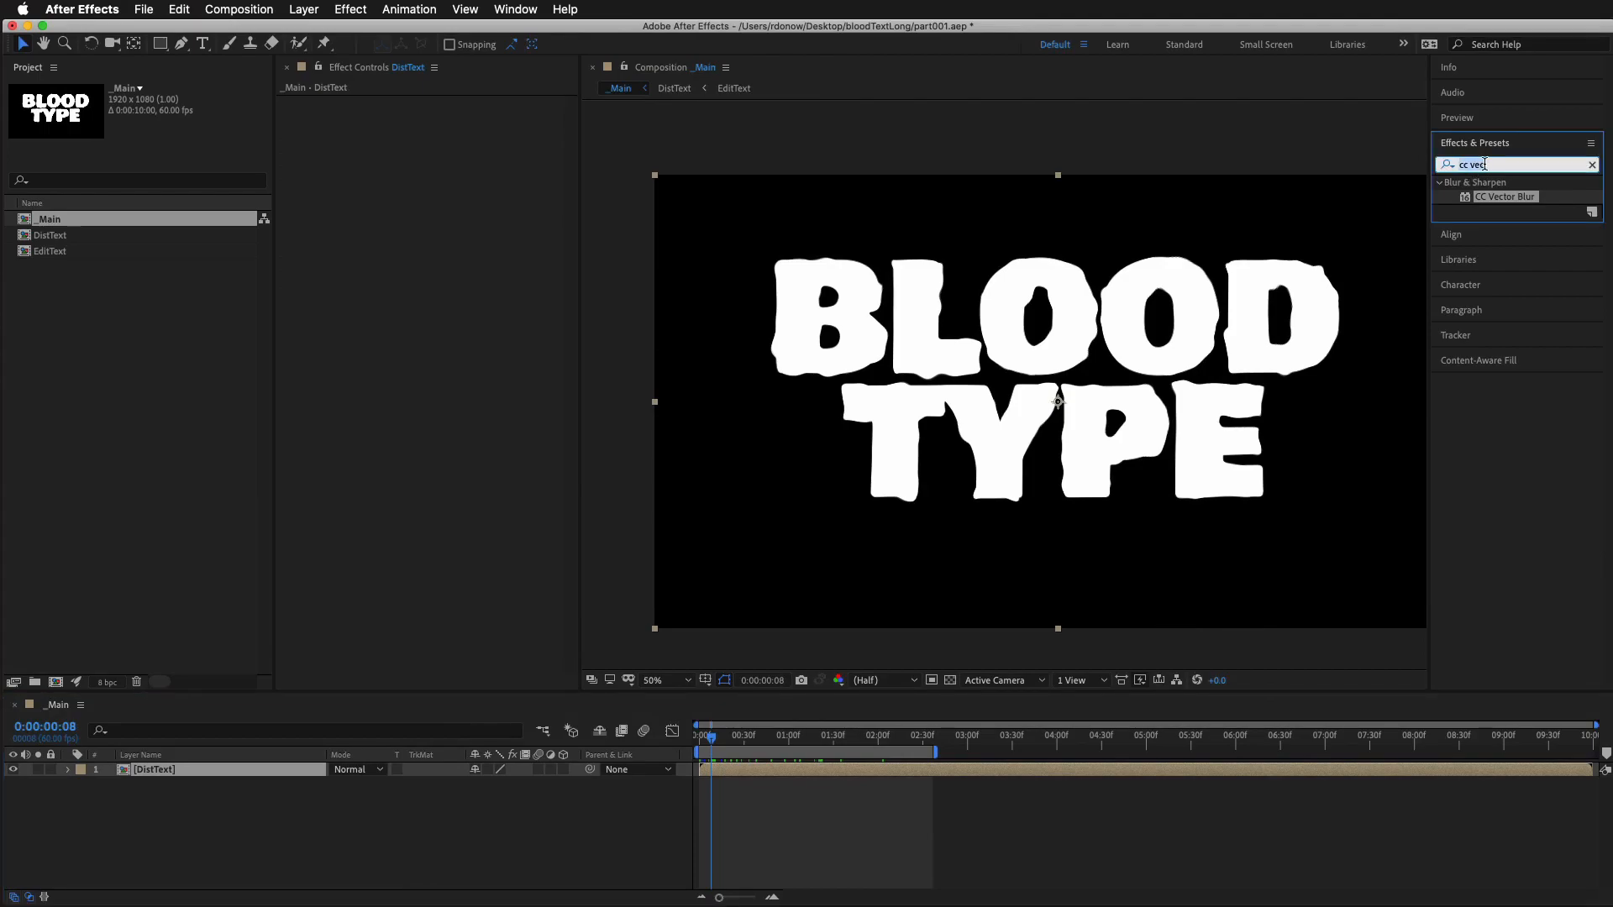
{"action": "type", "text": "fast"}
{"action": "left_click_drag", "start_coordinate": [1517, 282], "coordinate": [288, 775]}
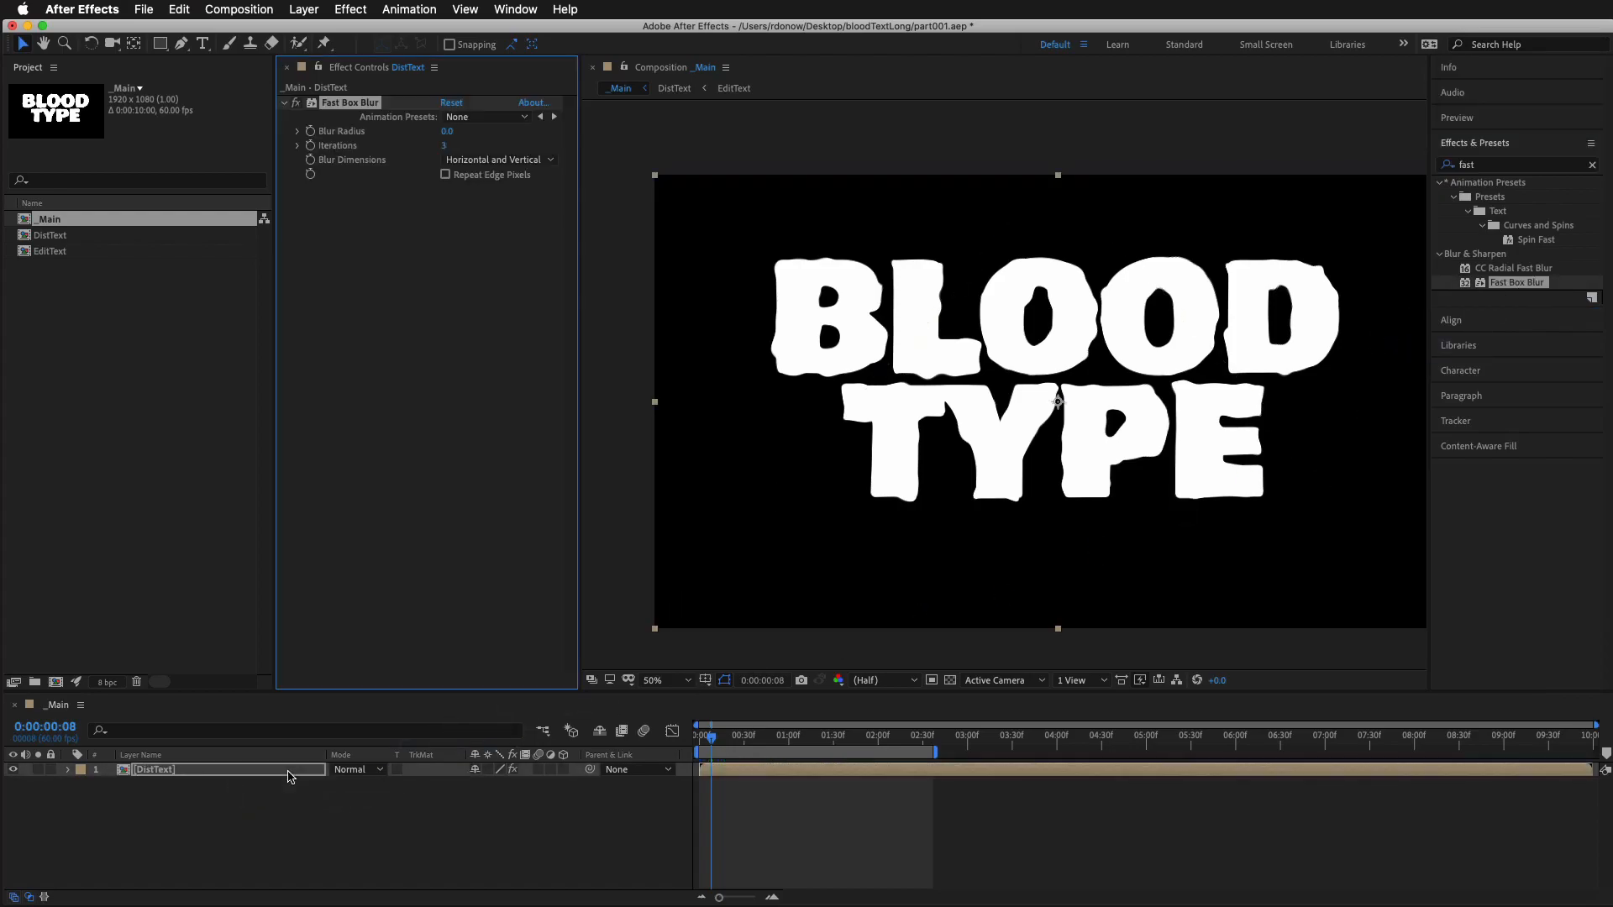
{"action": "left_click_drag", "start_coordinate": [458, 131], "coordinate": [472, 130]}
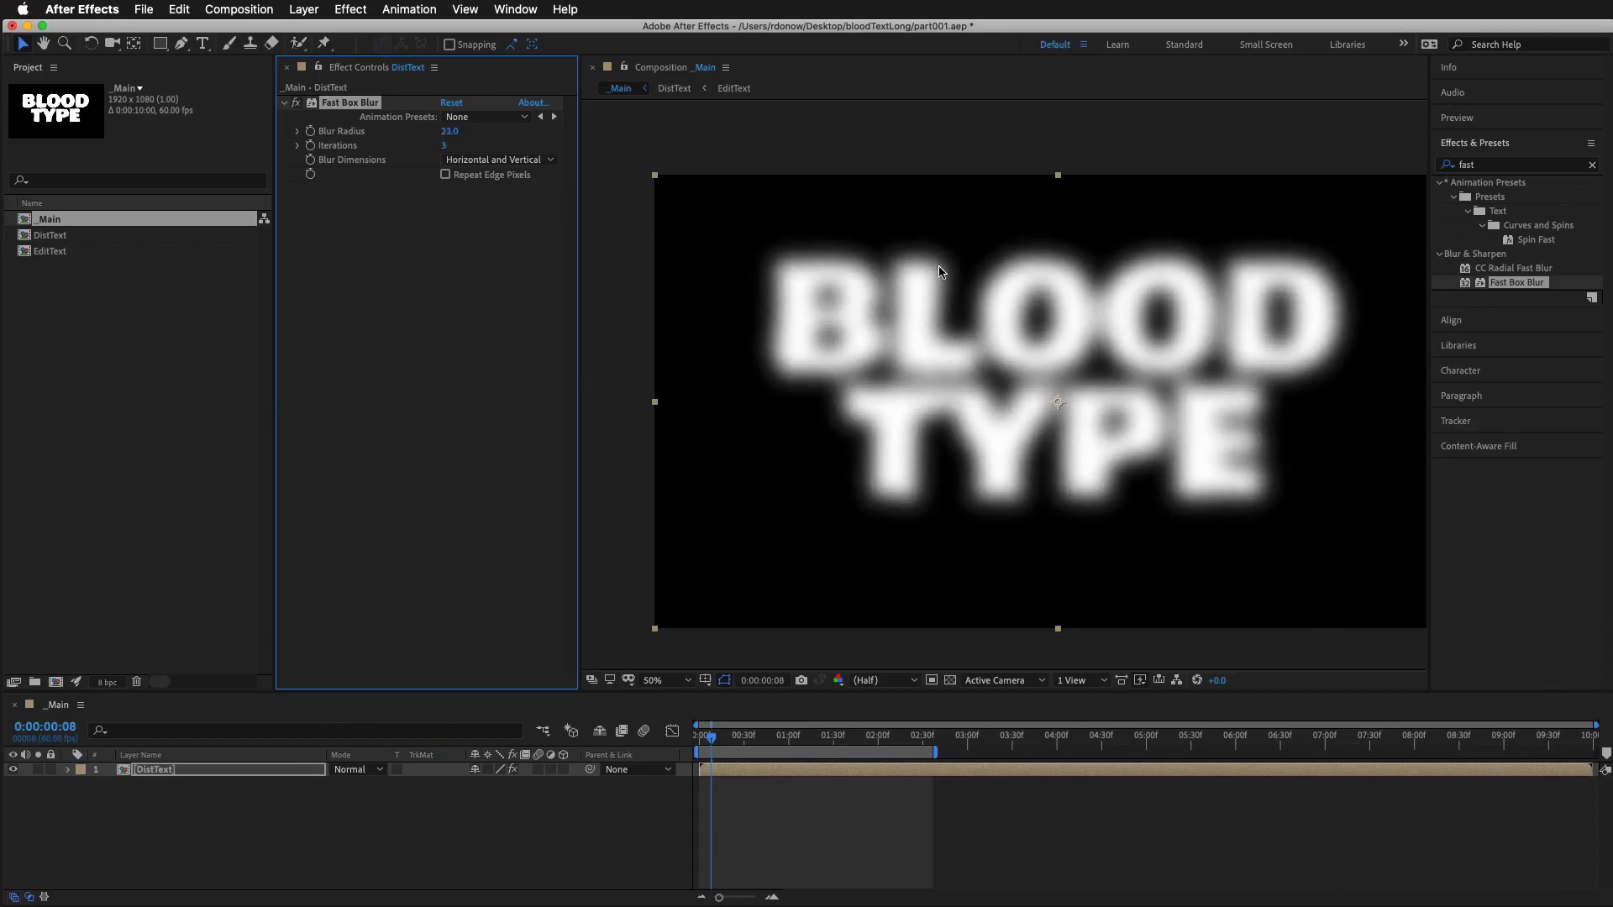
Try a Blur Radius of 36, set it to 25, and compare the text with the blur off and on
{"action": "scroll", "coordinate": [956, 287], "scroll_direction": "up", "scroll_amount": 4}
{"action": "left_click_drag", "start_coordinate": [1079, 282], "coordinate": [1049, 517]}
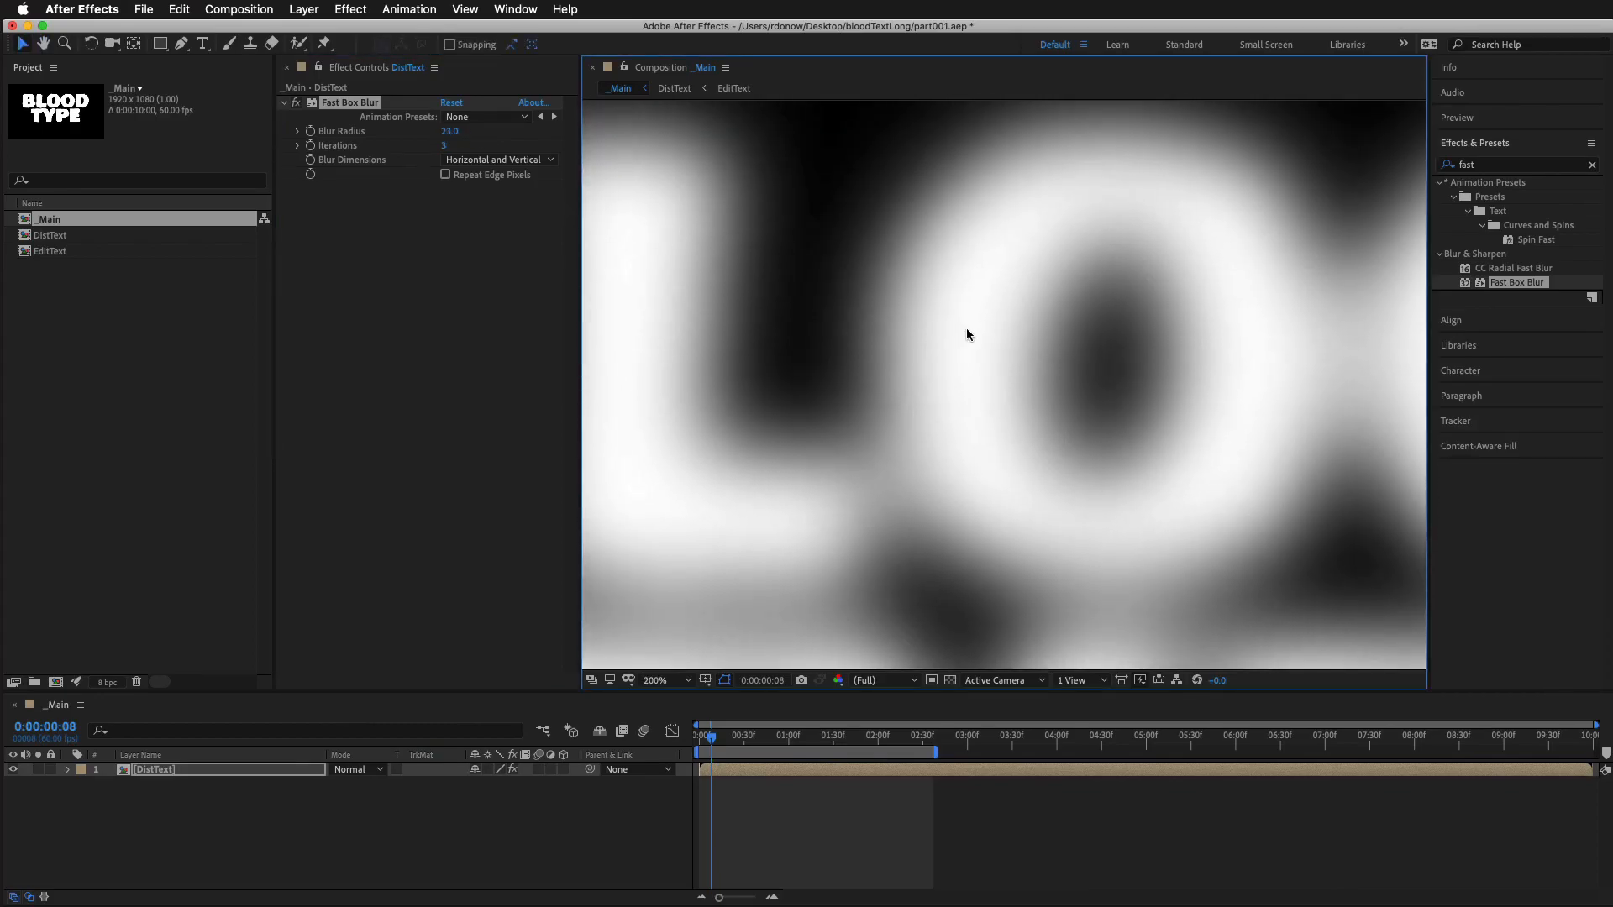
{"action": "left_click_drag", "start_coordinate": [449, 132], "coordinate": [461, 132]}
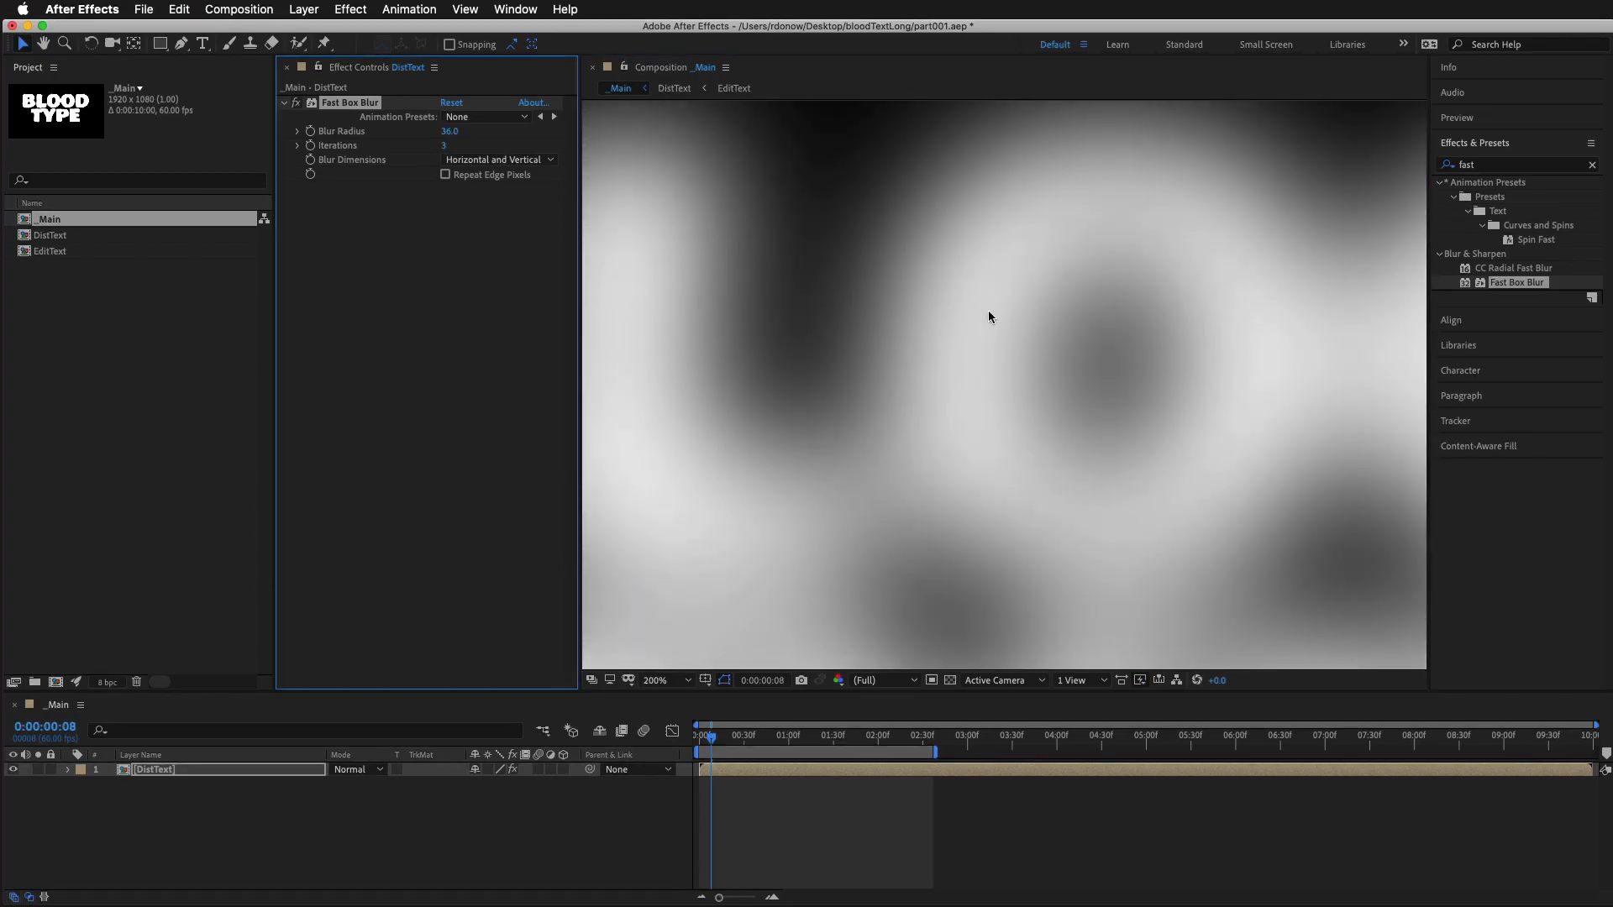
{"action": "left_click_drag", "start_coordinate": [450, 132], "coordinate": [437, 130]}
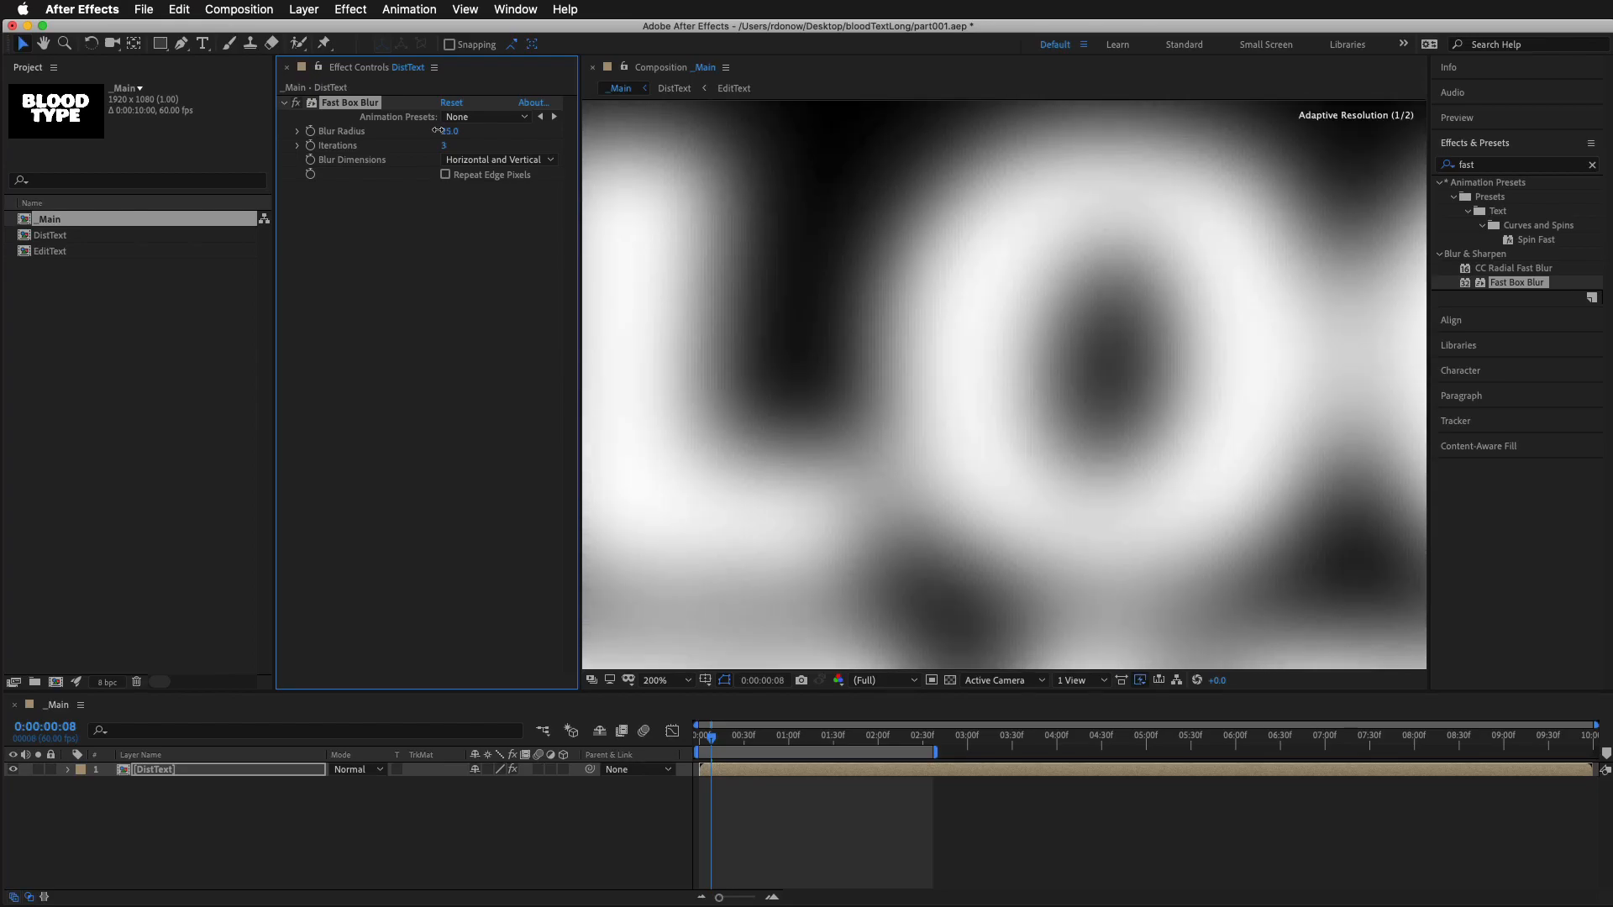
{"action": "scroll", "coordinate": [1262, 370], "scroll_direction": "down", "scroll_amount": 4}
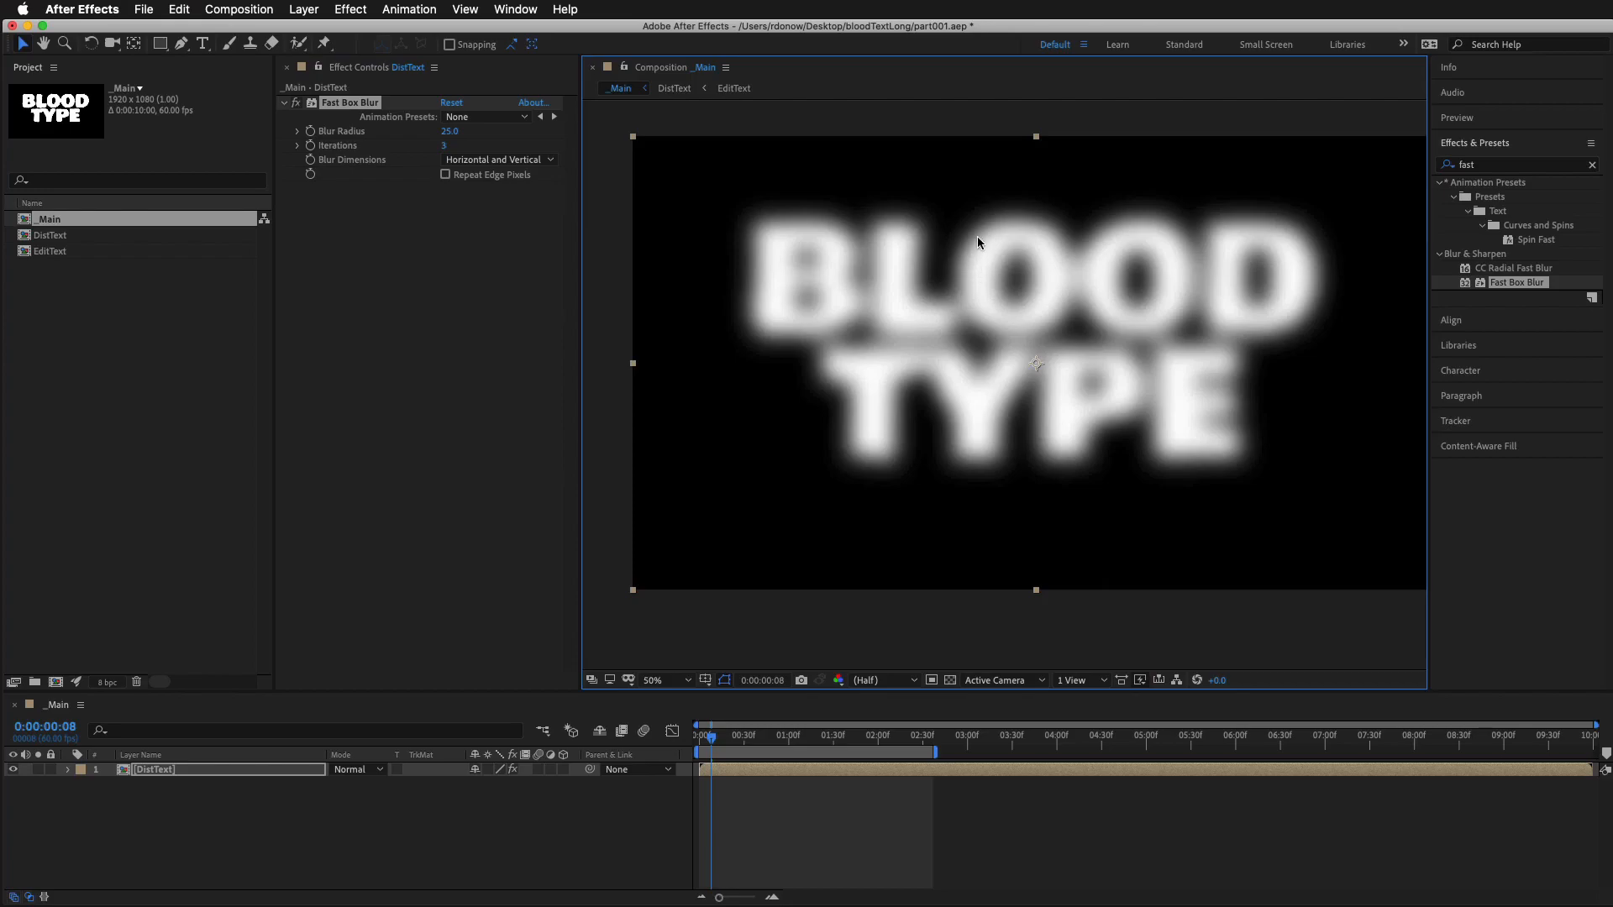
{"action": "left_click", "coordinate": [295, 103]}
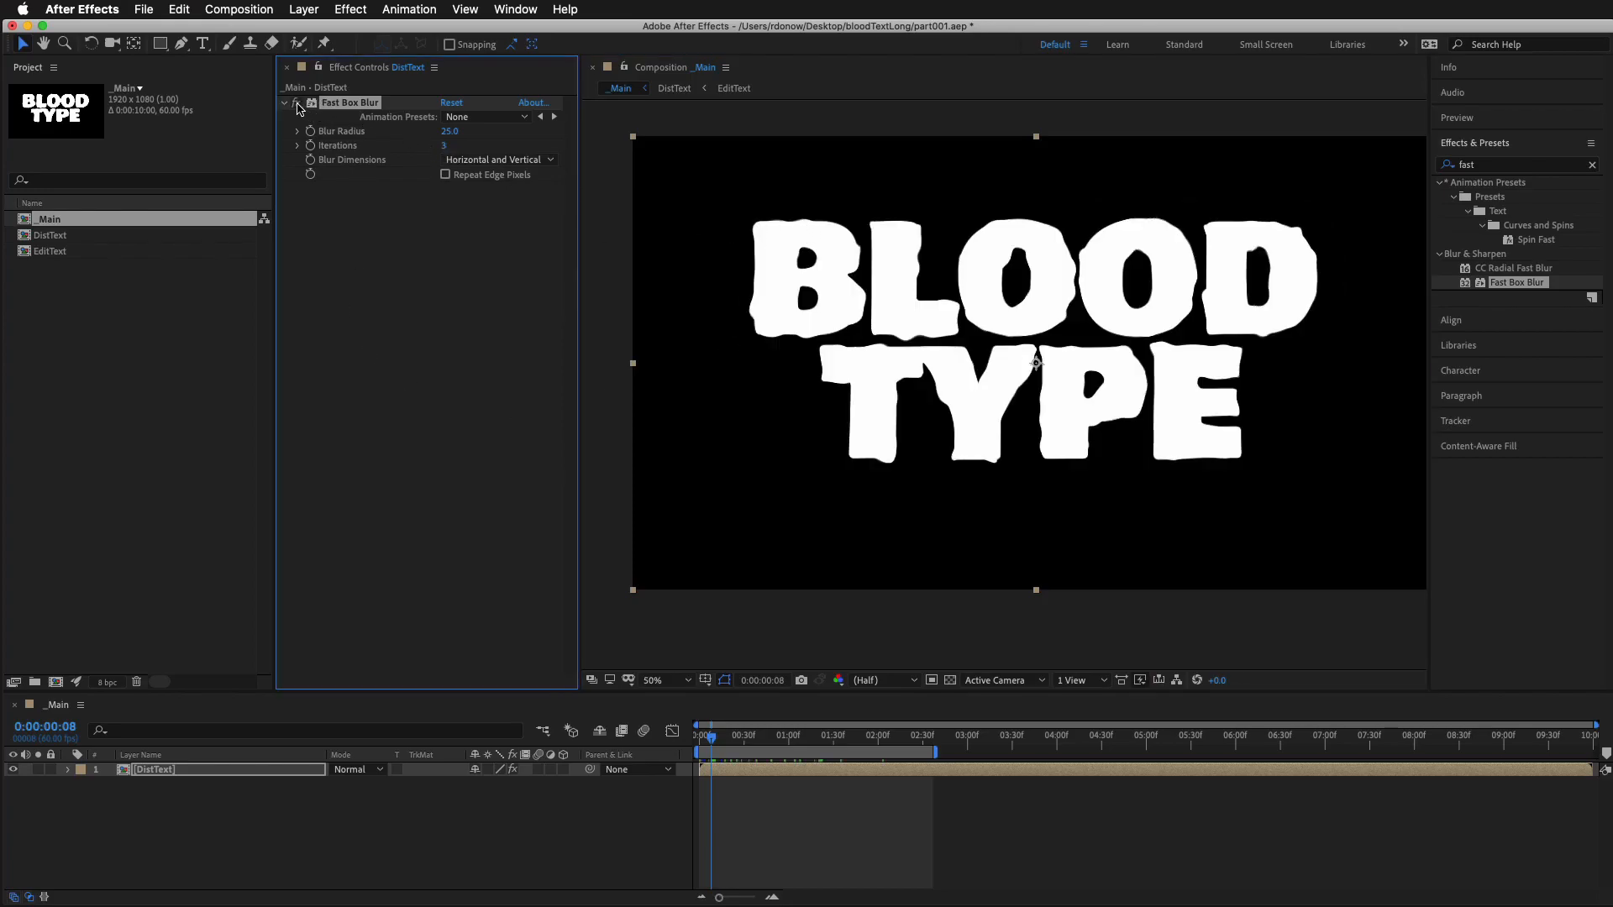
{"action": "left_click", "coordinate": [296, 102]}
Apply the Set Matte effect to DistText after the blur and reduce the Fast Box Blur's Blur Radius to 19
{"action": "left_click", "coordinate": [1484, 165]}
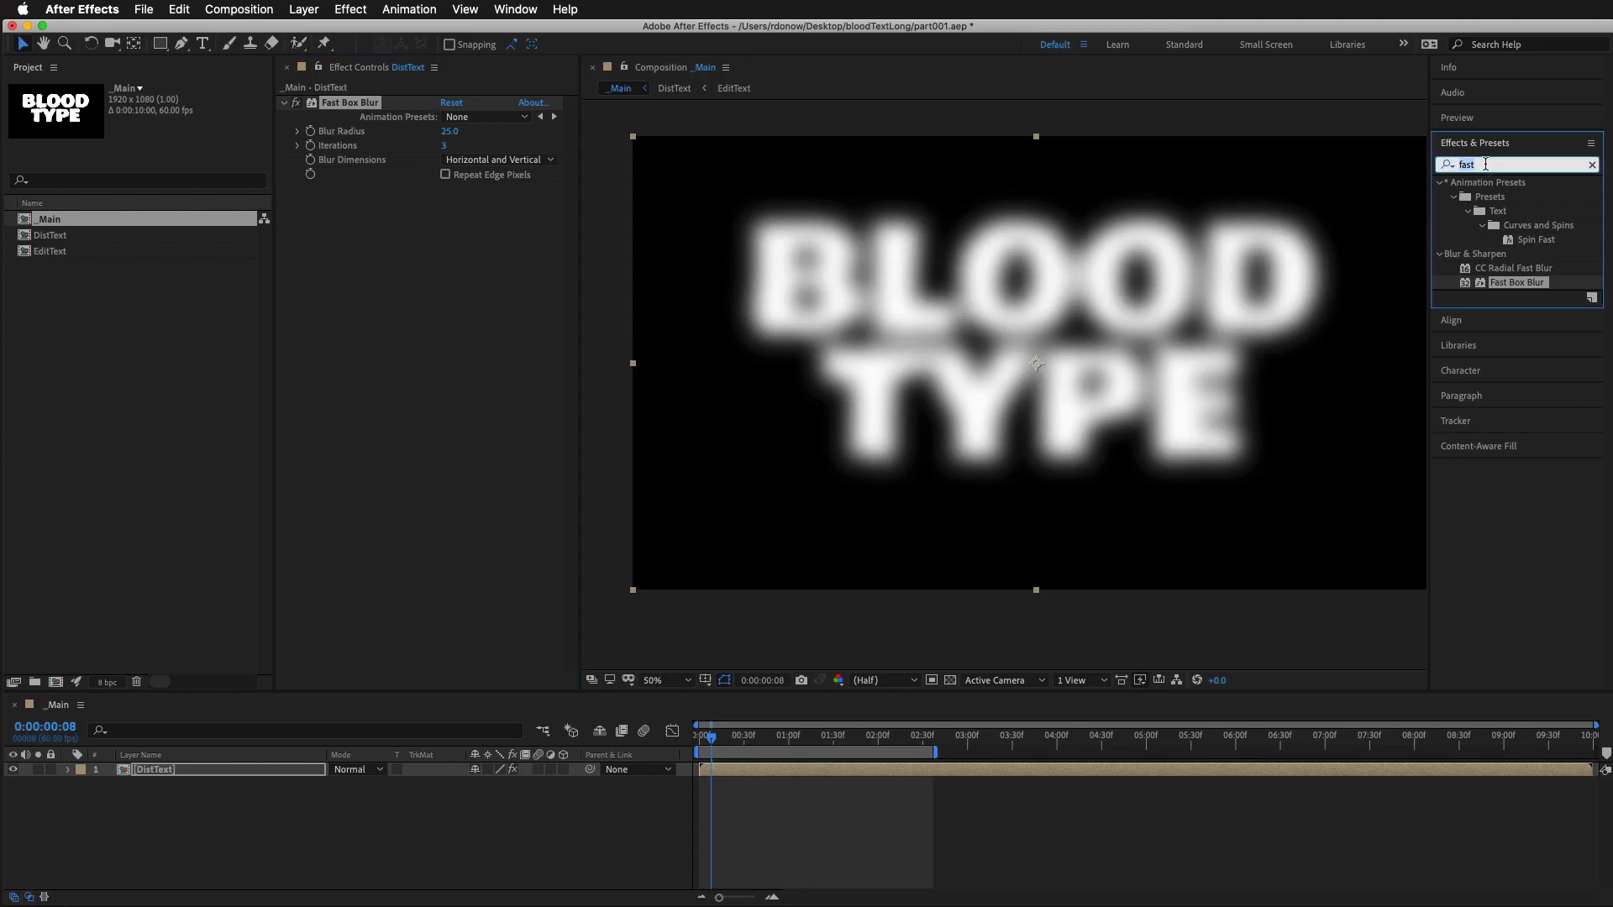
{"action": "type", "text": "set ma"}
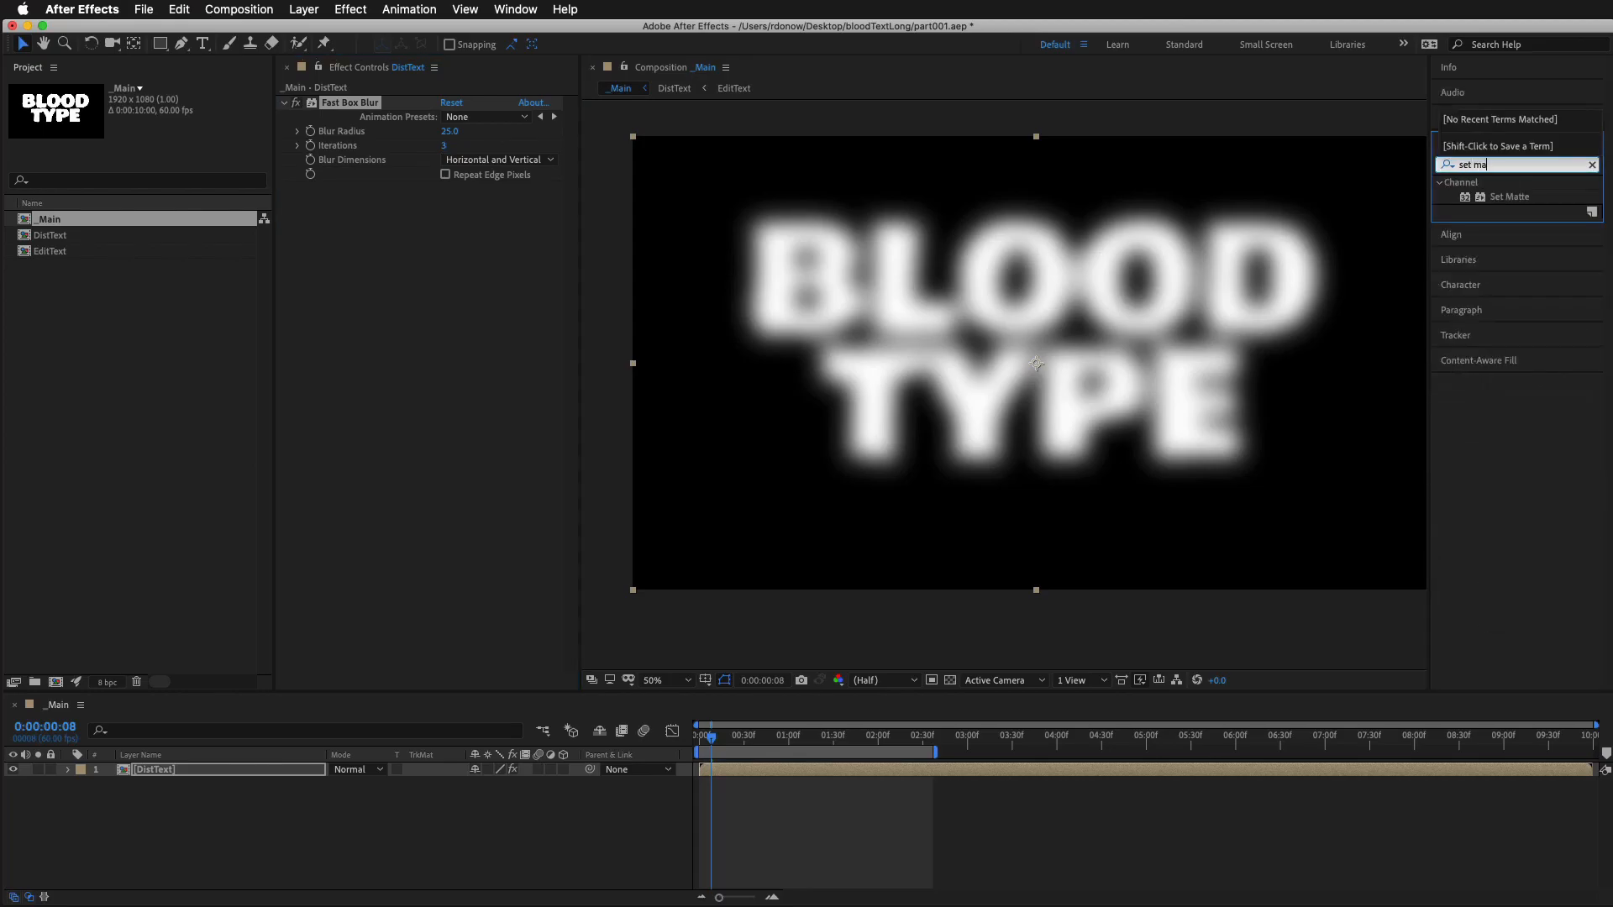
{"action": "left_click_drag", "start_coordinate": [1502, 202], "coordinate": [850, 771]}
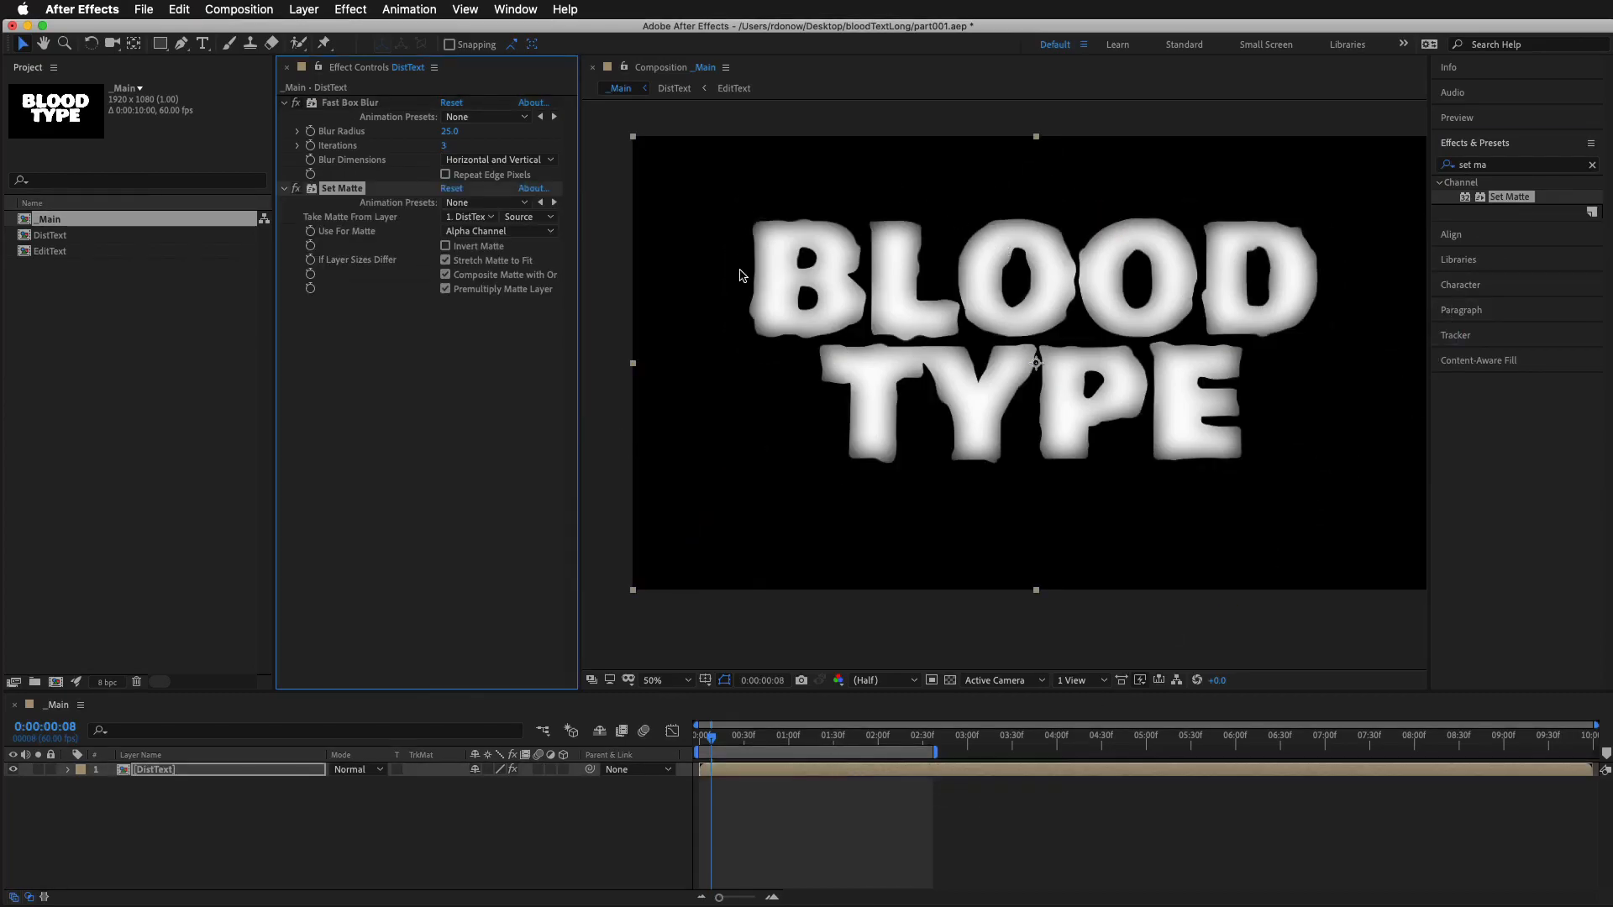
{"action": "scroll", "coordinate": [998, 291], "scroll_direction": "up", "scroll_amount": 2}
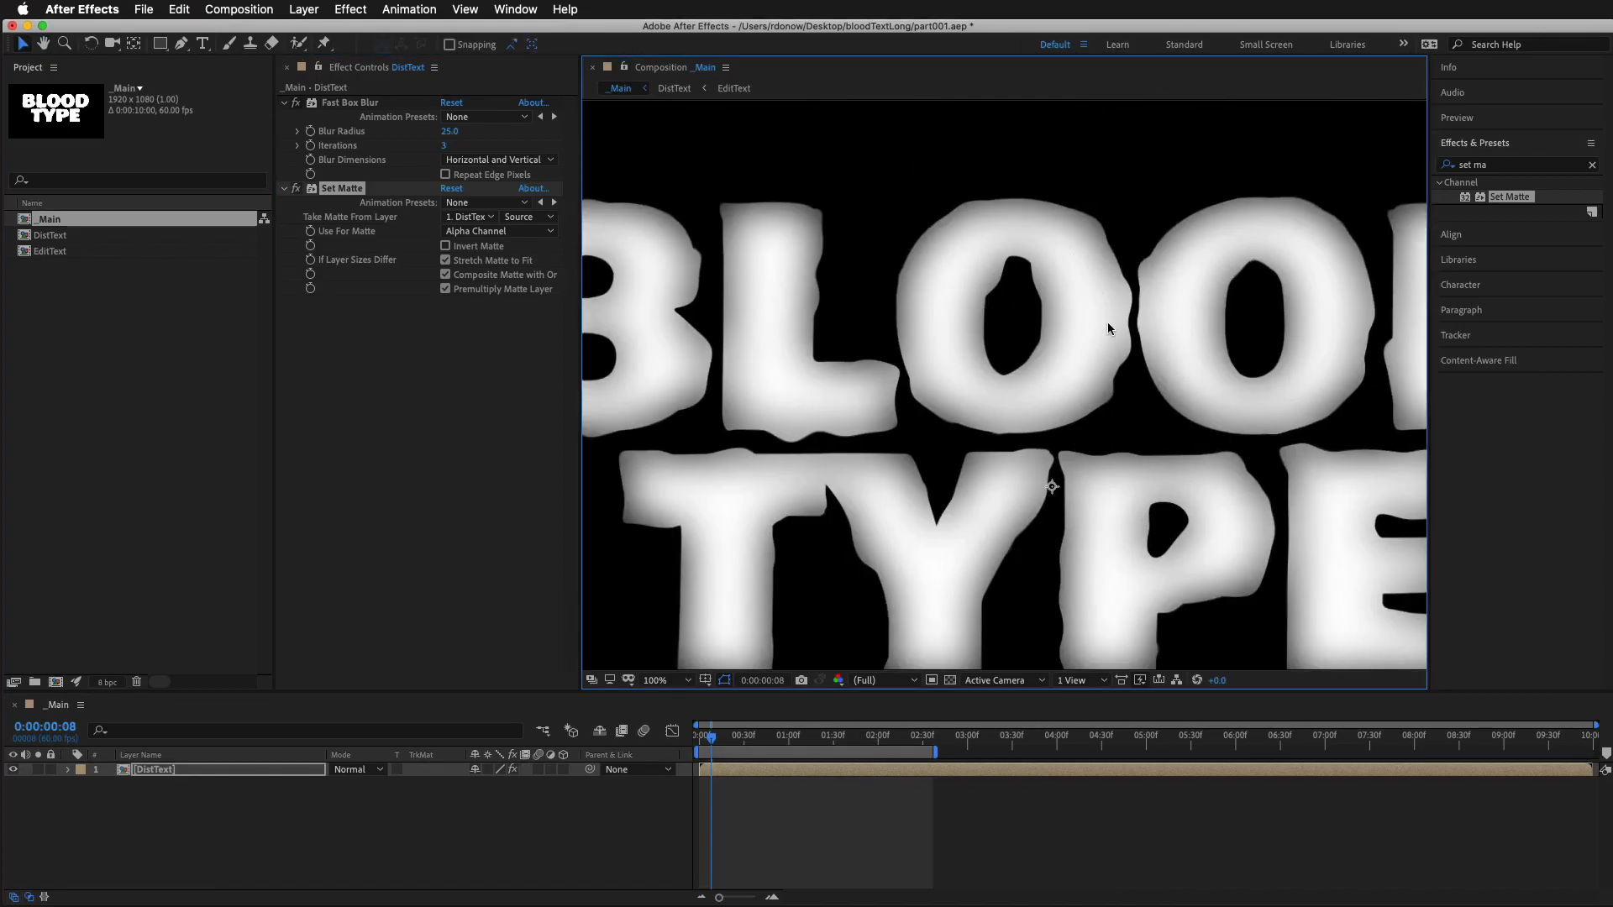
{"action": "mouse_move", "coordinate": [450, 131]}
{"action": "left_mouse_down"}
{"action": "mouse_move", "coordinate": [428, 132]}
{"action": "mouse_move", "coordinate": [509, 135]}
{"action": "mouse_move", "coordinate": [450, 141]}
{"action": "left_mouse_up"}
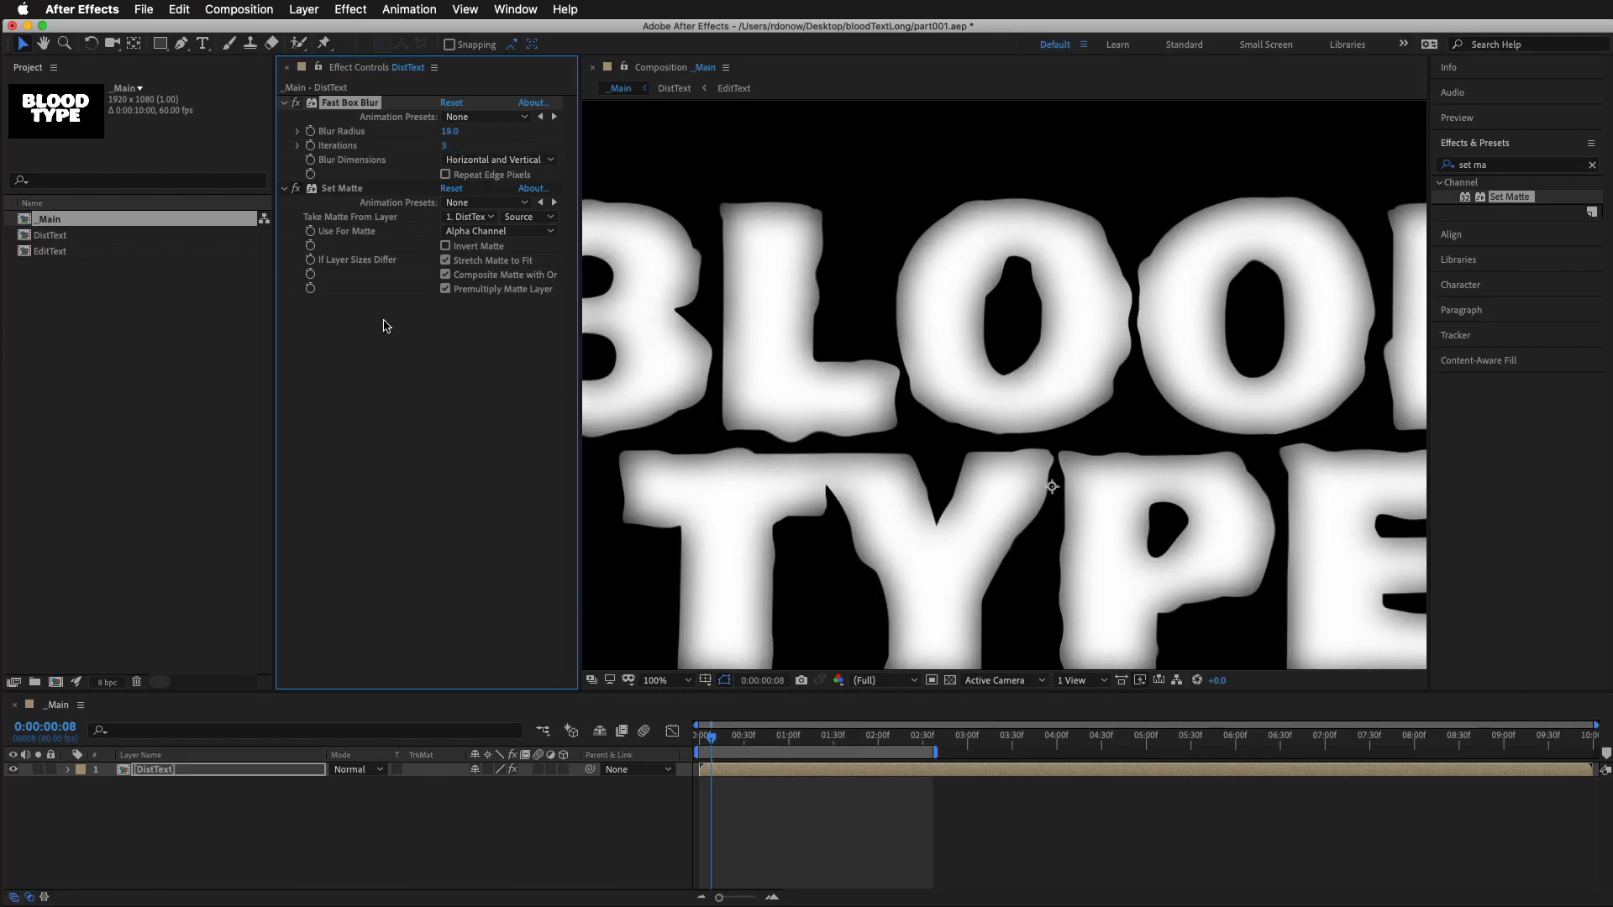
Find the Curves effect and apply it to the DistText layer below Set Matte
{"action": "double_click", "coordinate": [1491, 172]}
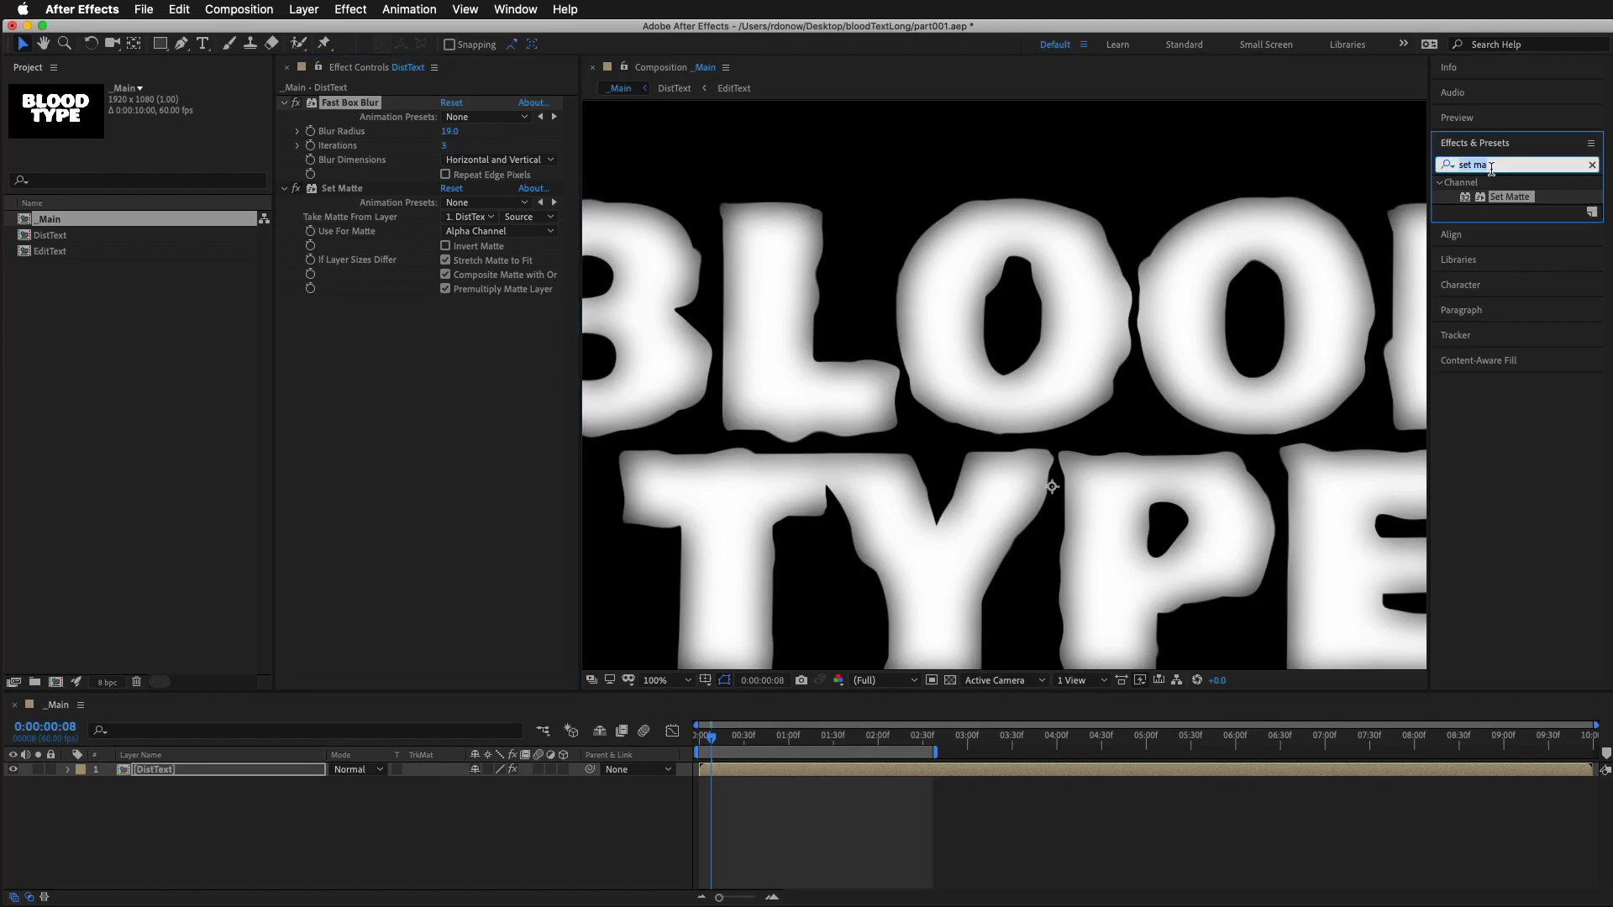
{"action": "type", "text": "curv"}
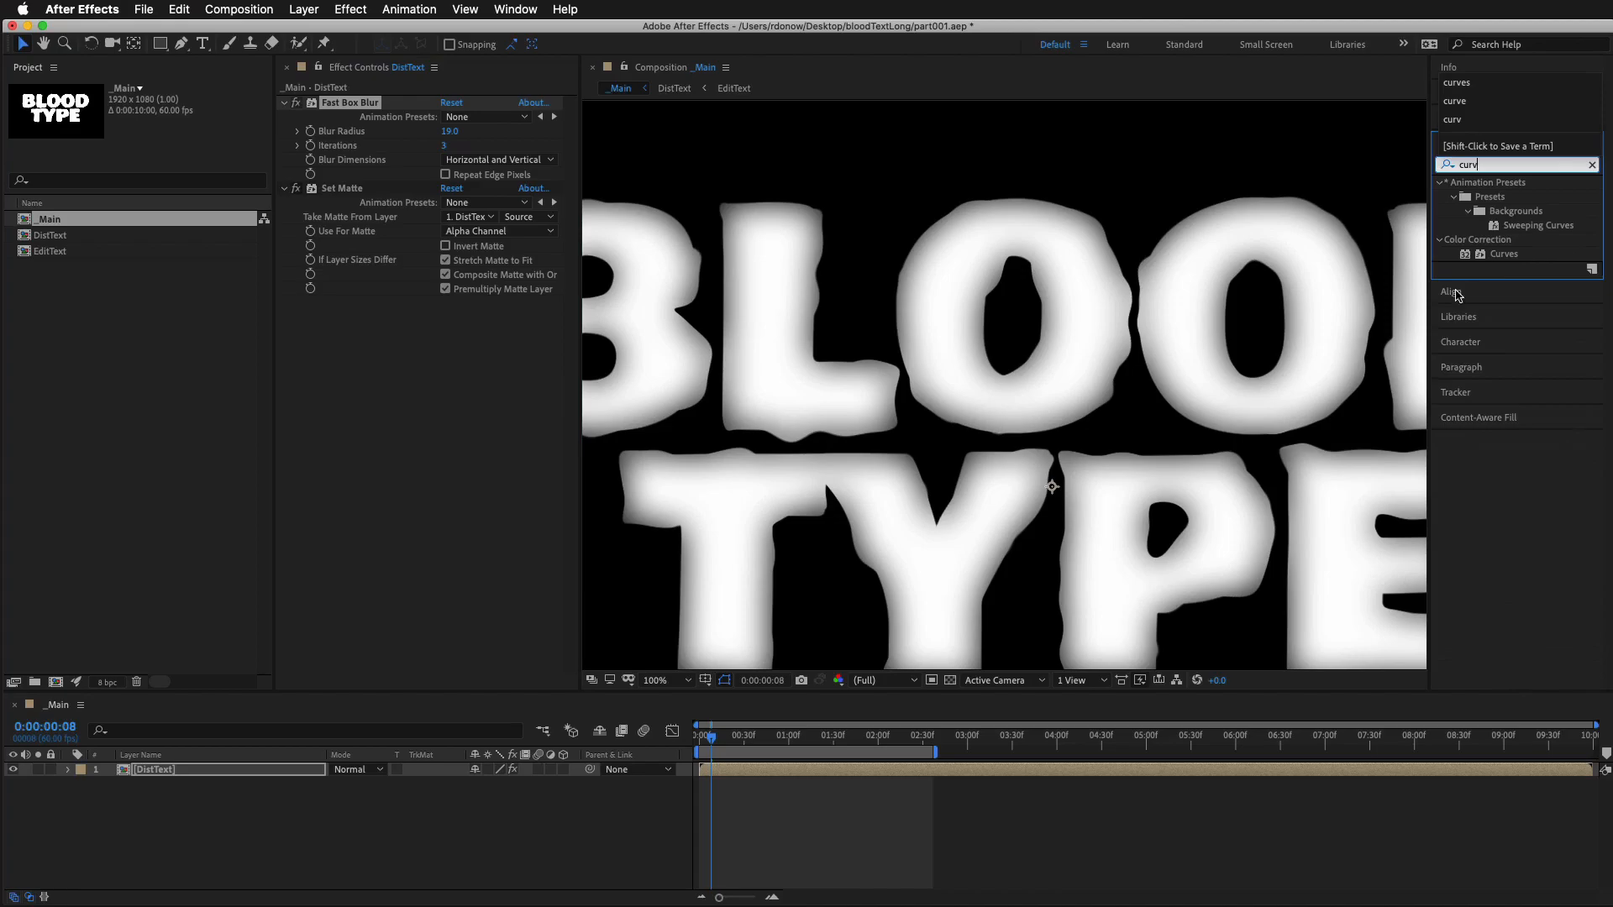
{"action": "left_click_drag", "start_coordinate": [1503, 254], "coordinate": [1061, 780]}
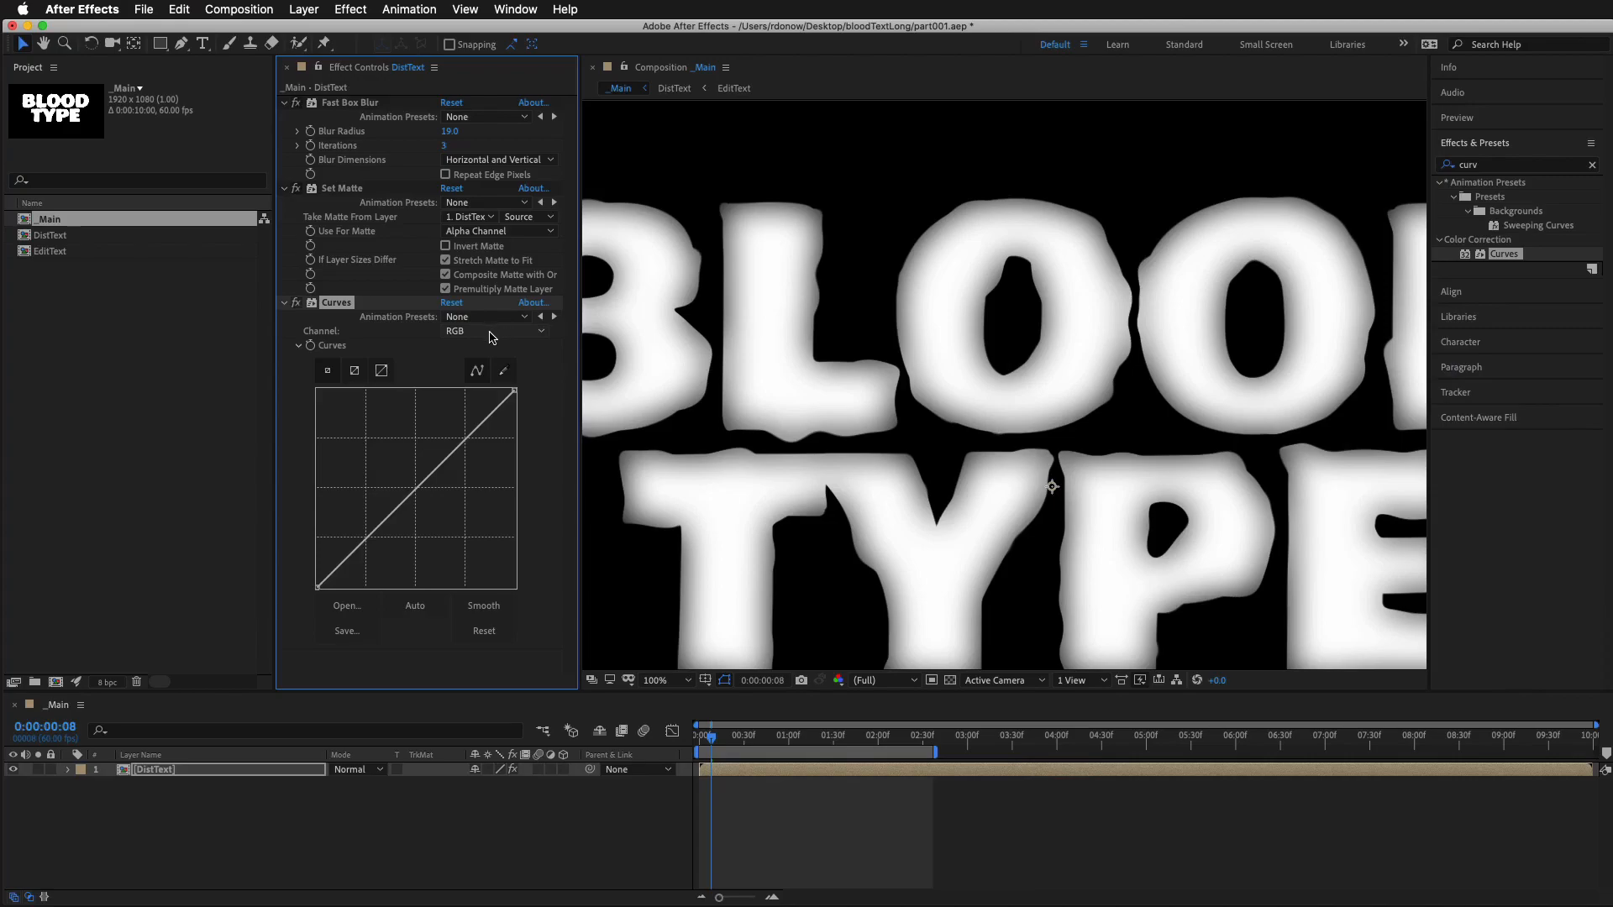
Examine the semi-transparent letter edges up close against the transparency grid, and restore the black background
{"action": "left_click", "coordinate": [950, 682]}
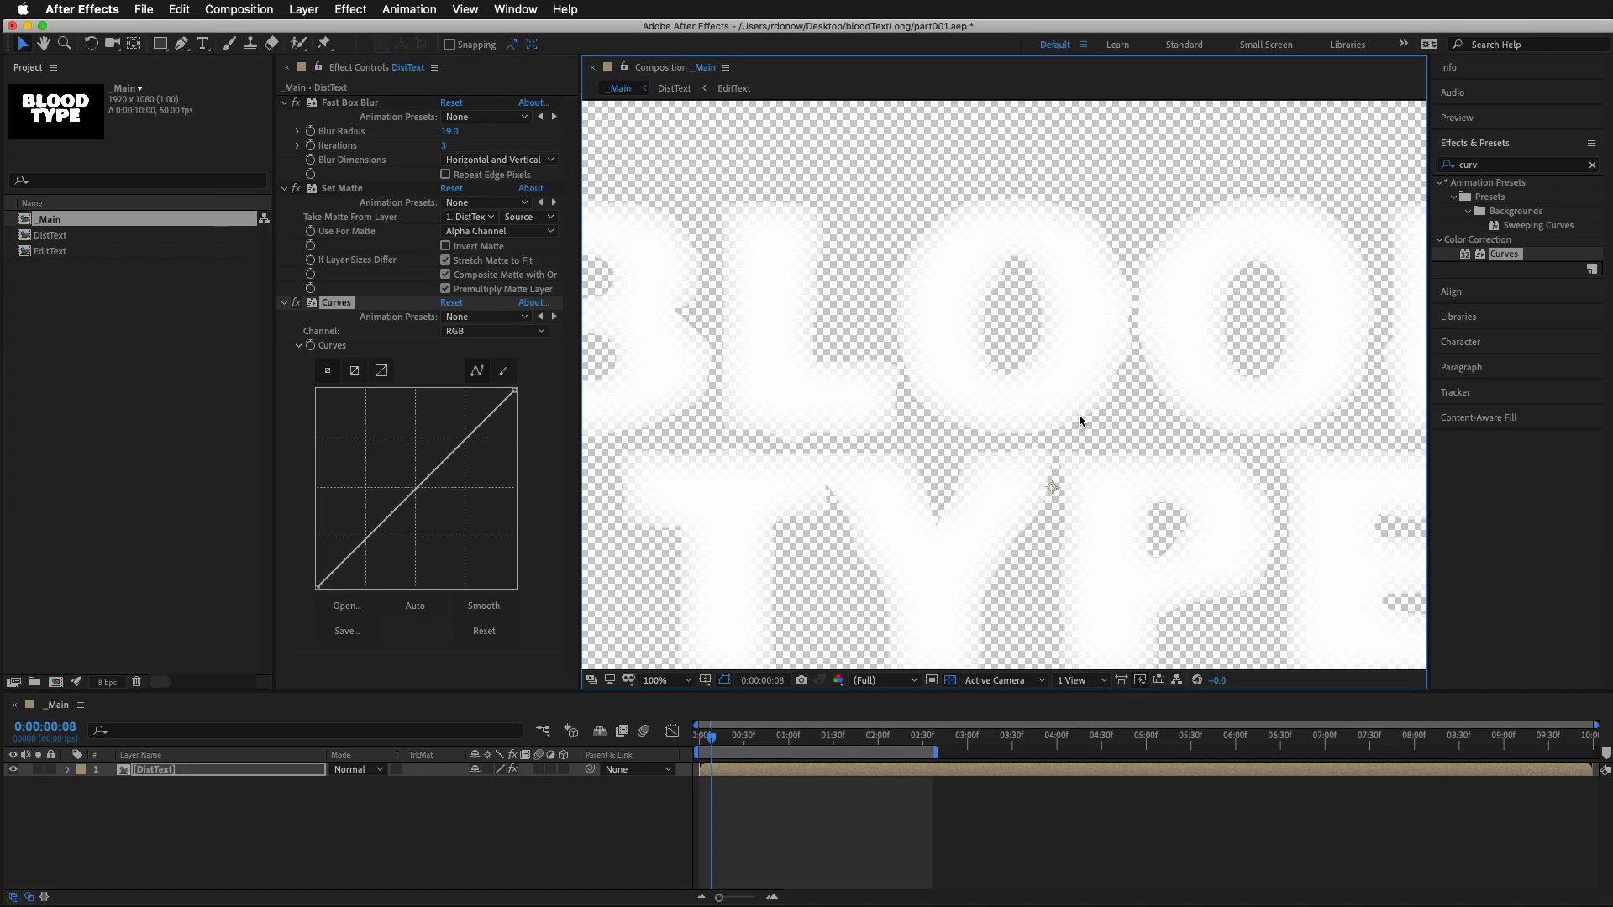
{"action": "scroll", "coordinate": [1079, 415], "scroll_direction": "up", "scroll_amount": 5}
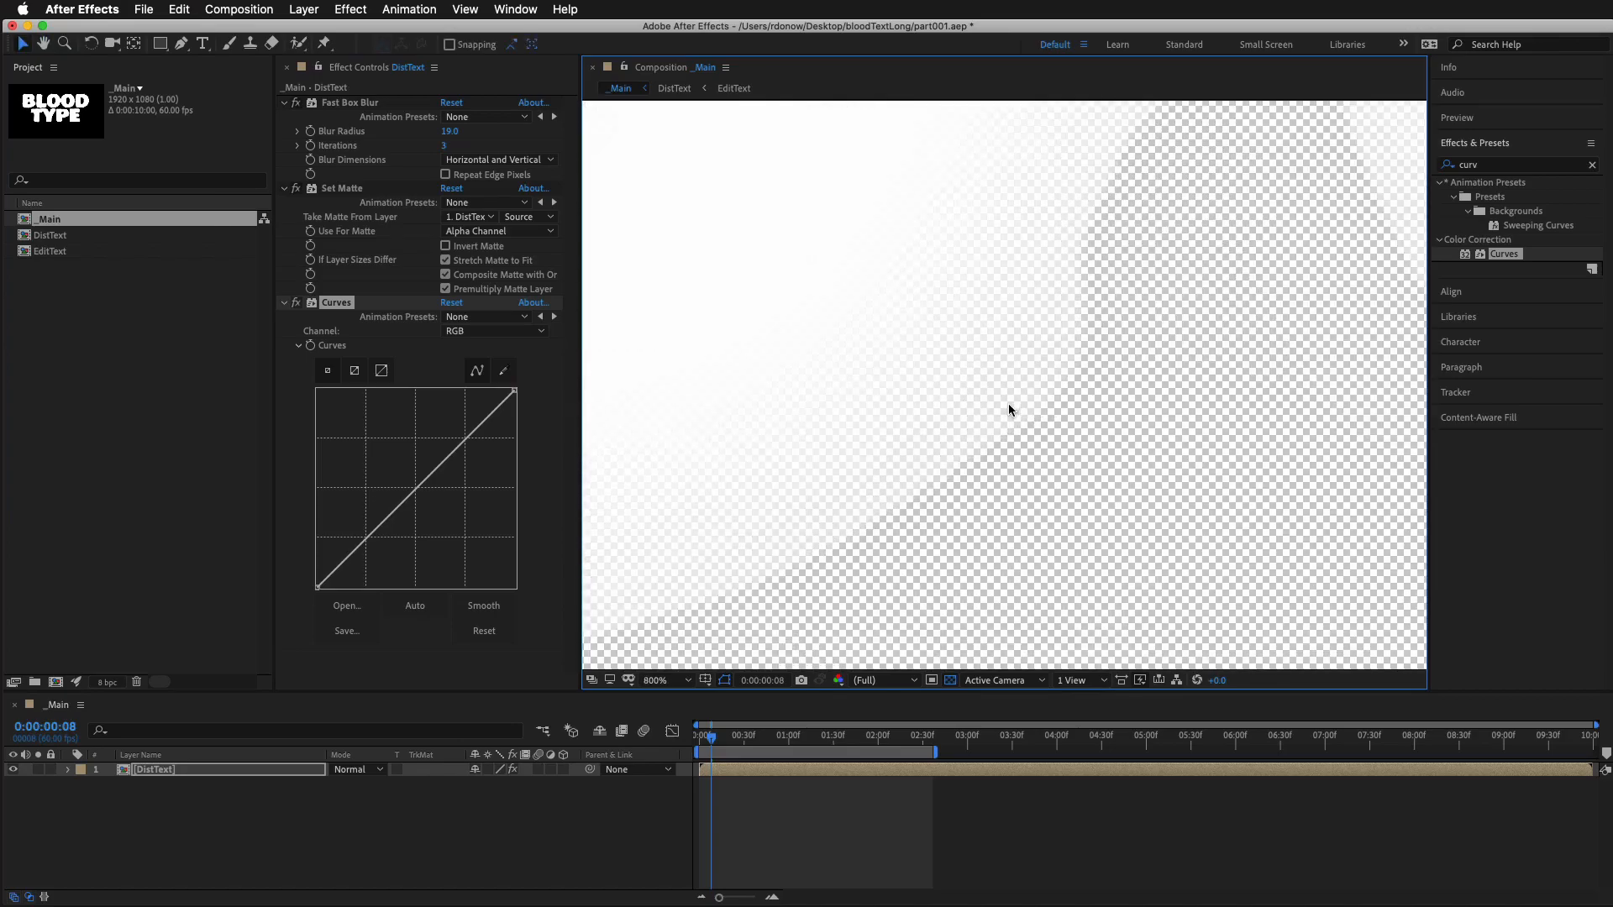
{"action": "left_click_drag", "start_coordinate": [966, 329], "coordinate": [1043, 390]}
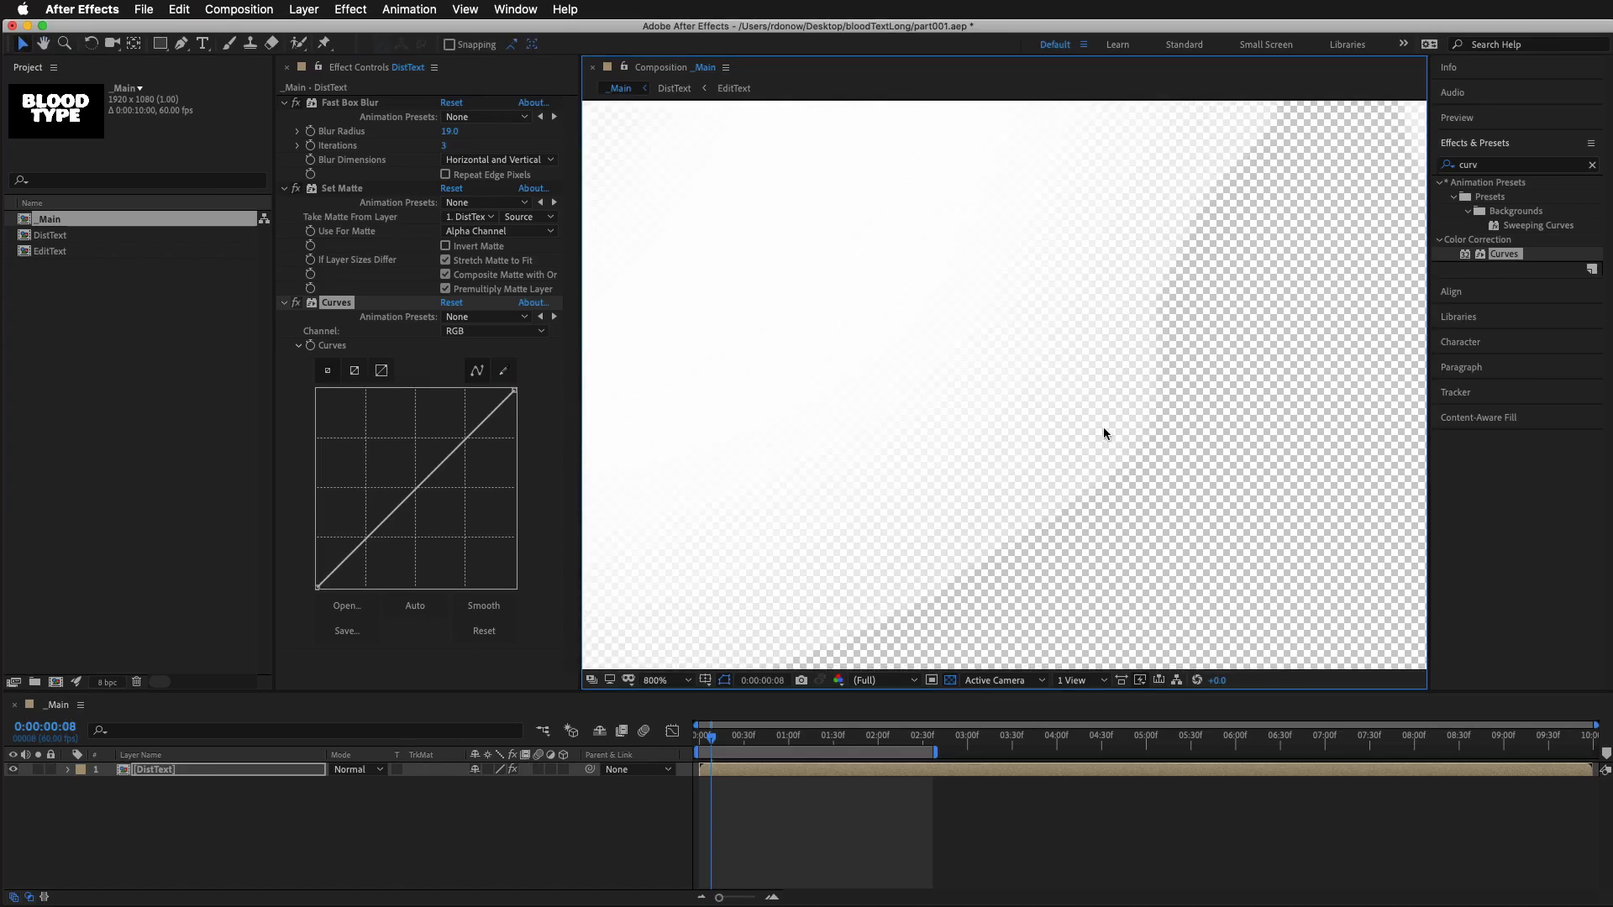
{"action": "left_click", "coordinate": [951, 680]}
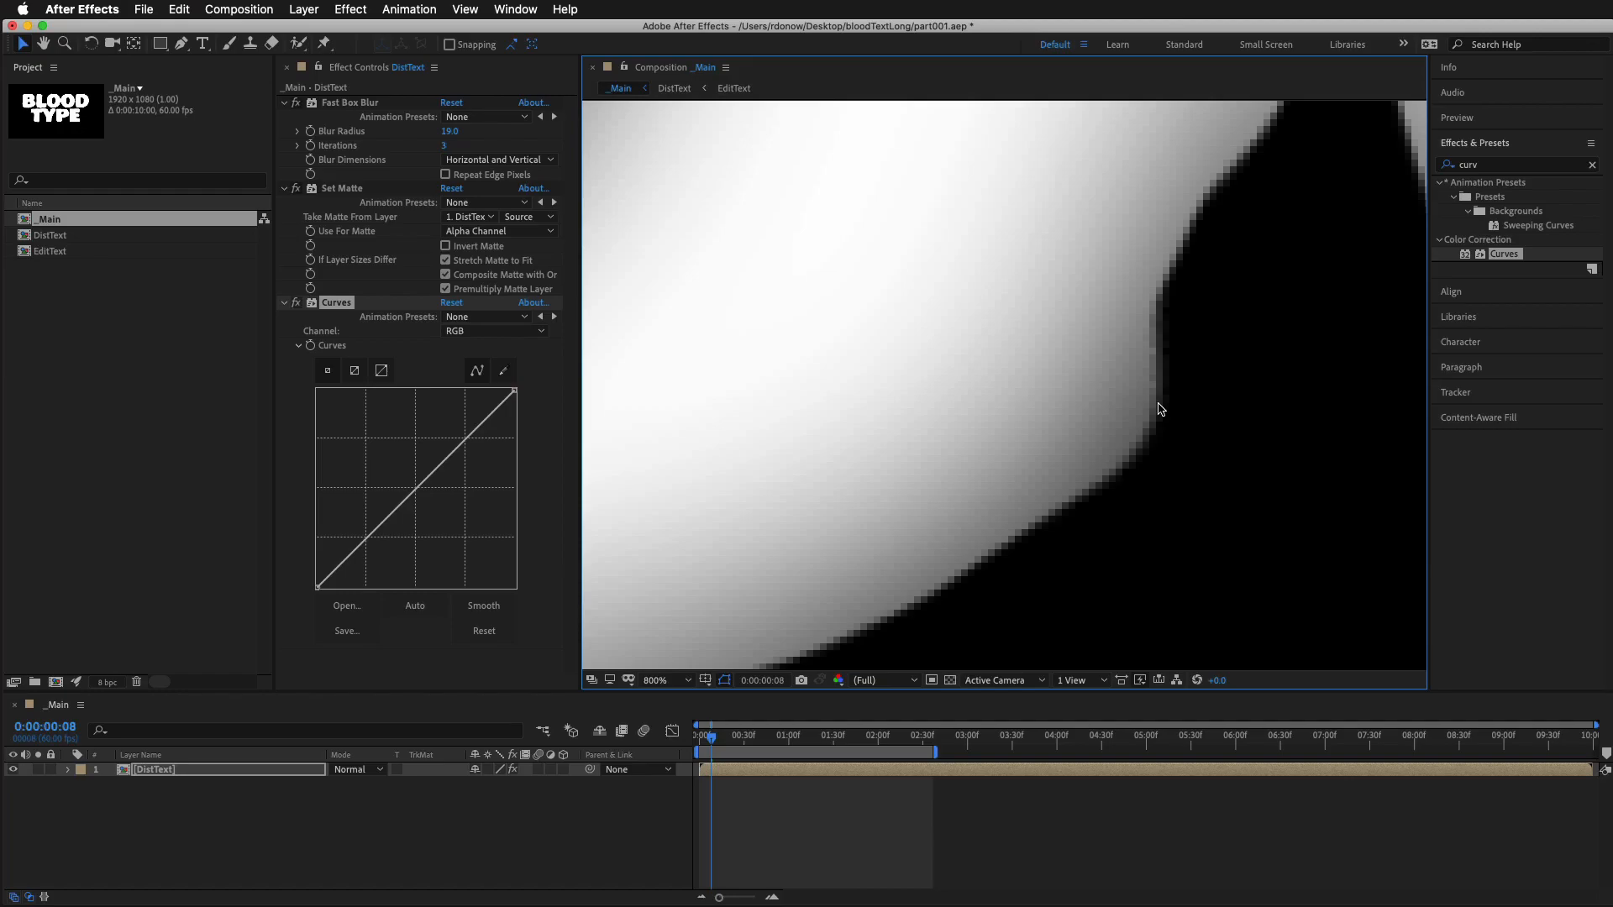
{"action": "scroll", "coordinate": [1160, 409], "scroll_direction": "down", "scroll_amount": 8}
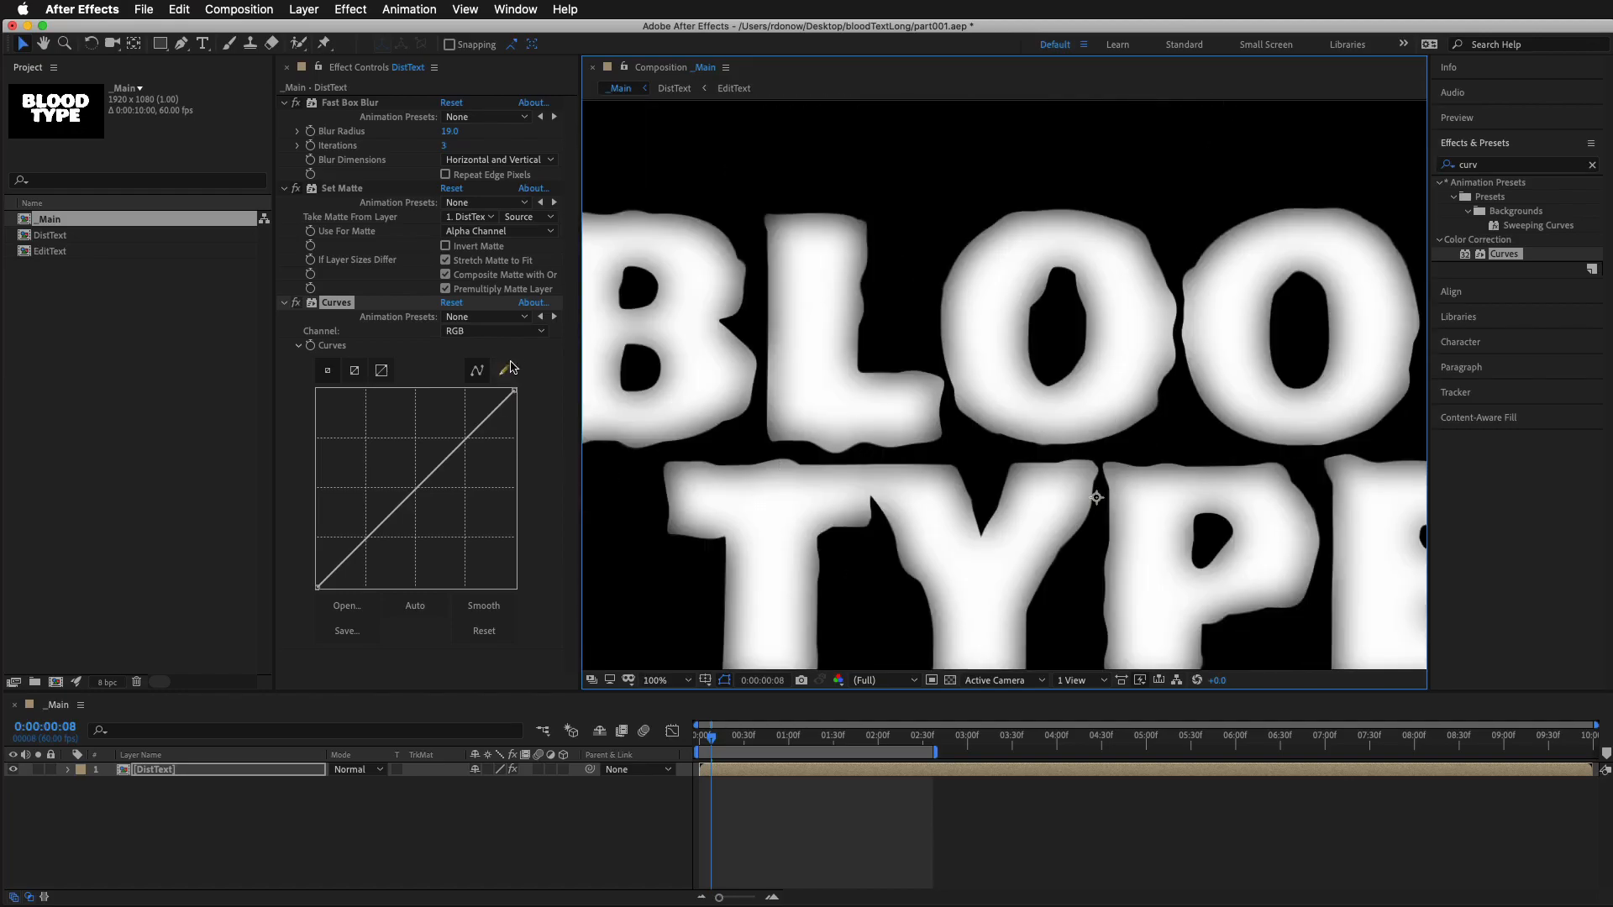
Switch Curves to the Alpha channel and shape an S-like curve with a raised lower point and a lowered upper point
{"action": "left_click", "coordinate": [515, 333]}
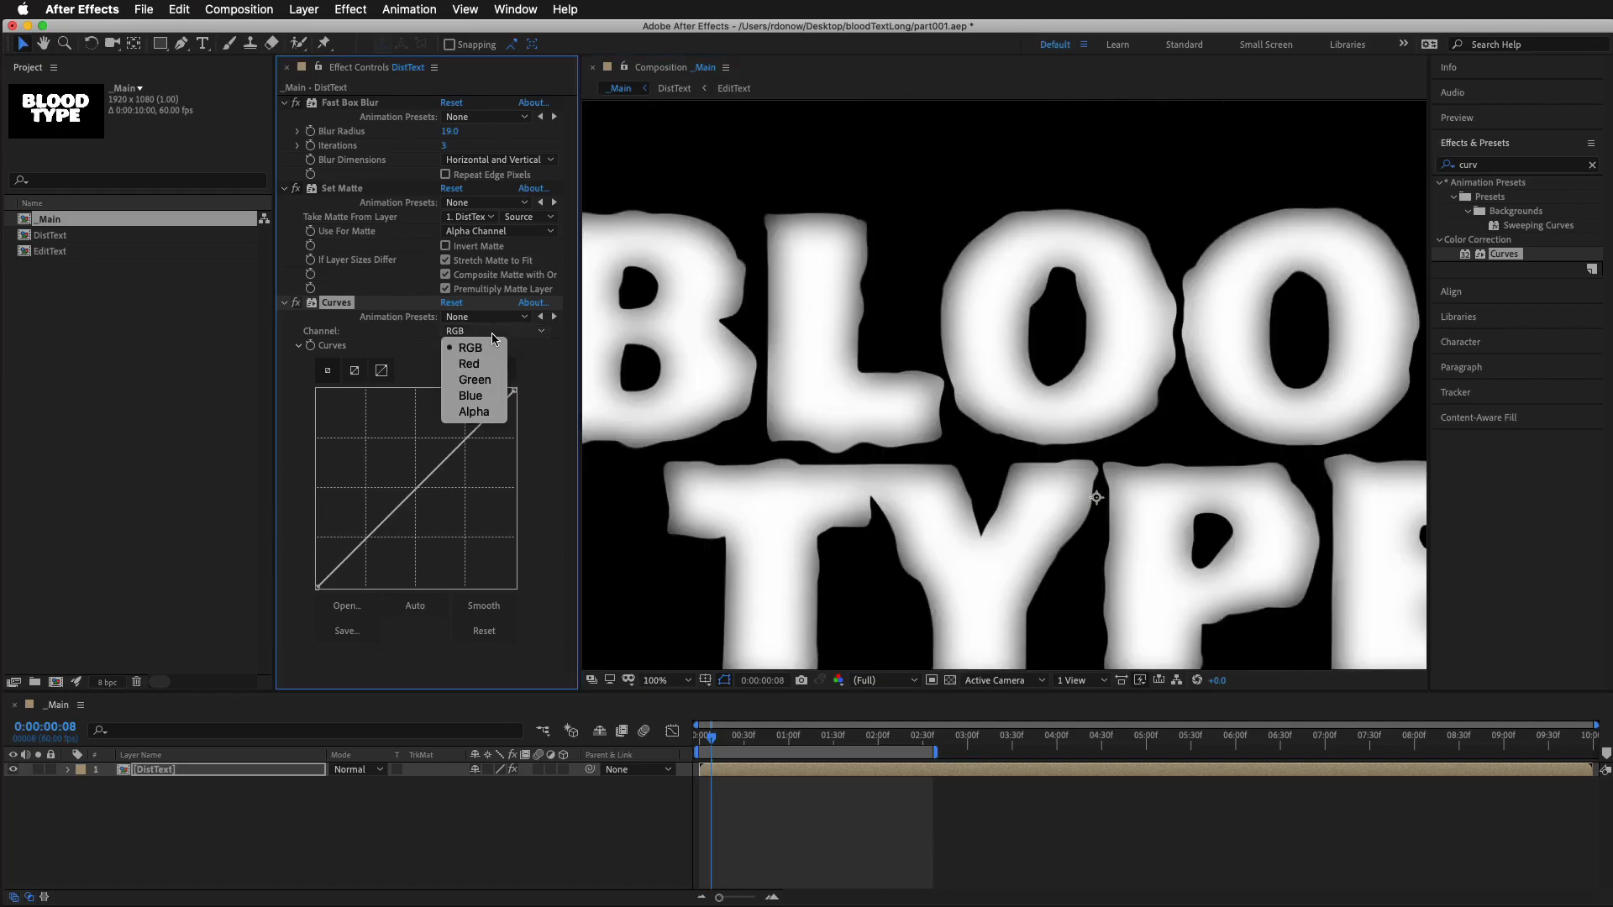
{"action": "left_click", "coordinate": [471, 411]}
{"action": "left_click_drag", "start_coordinate": [439, 477], "coordinate": [458, 522]}
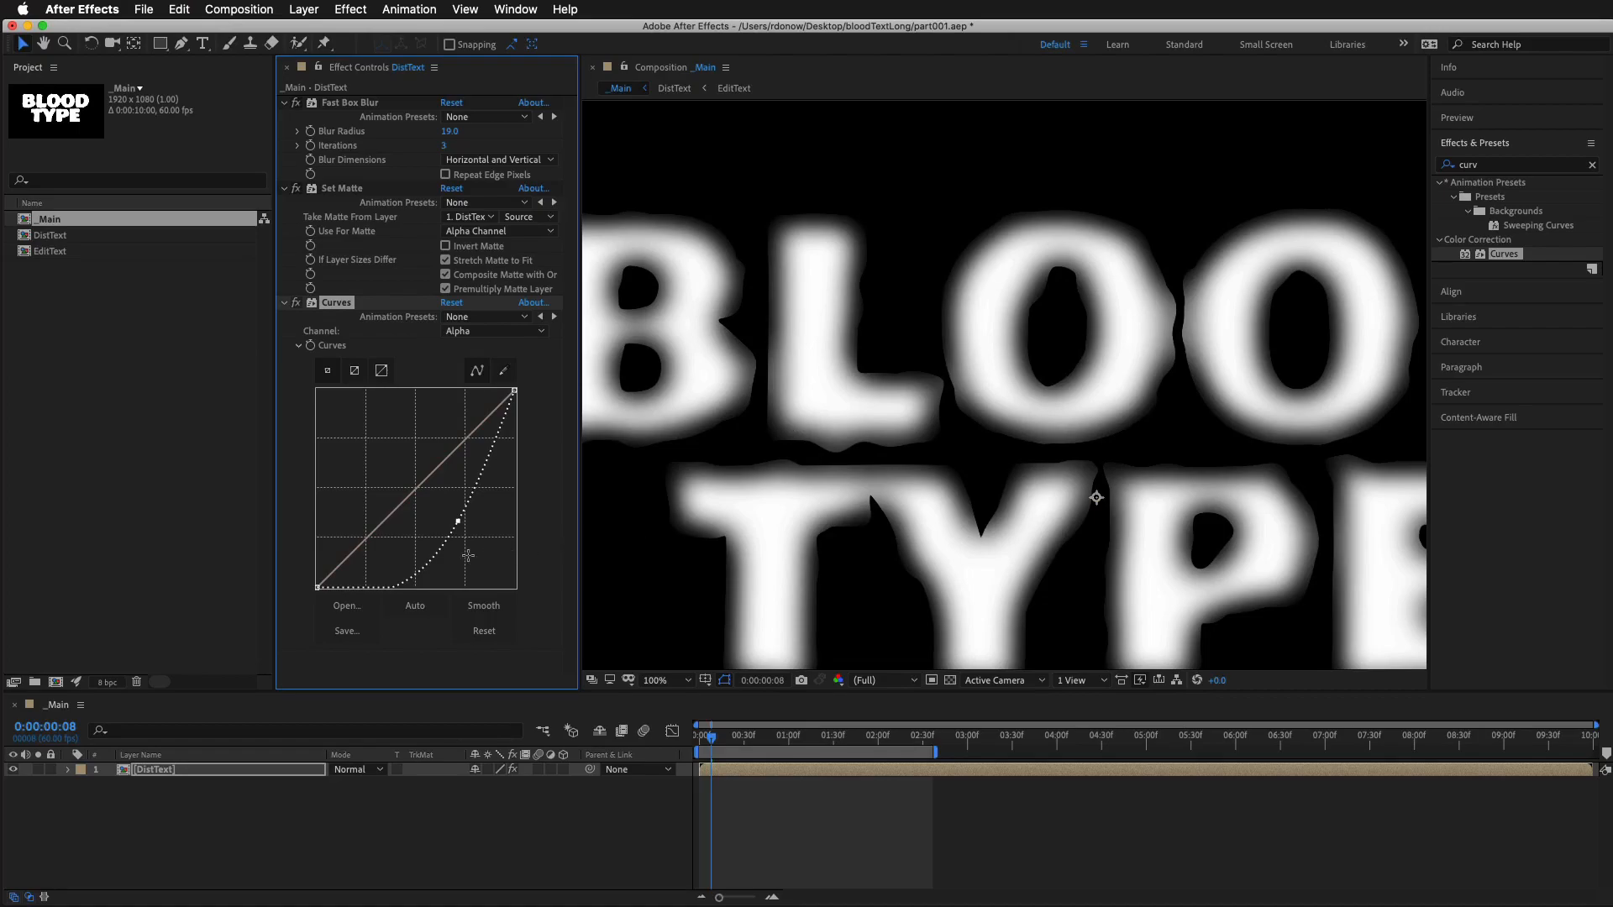
{"action": "left_click_drag", "start_coordinate": [369, 585], "coordinate": [364, 512]}
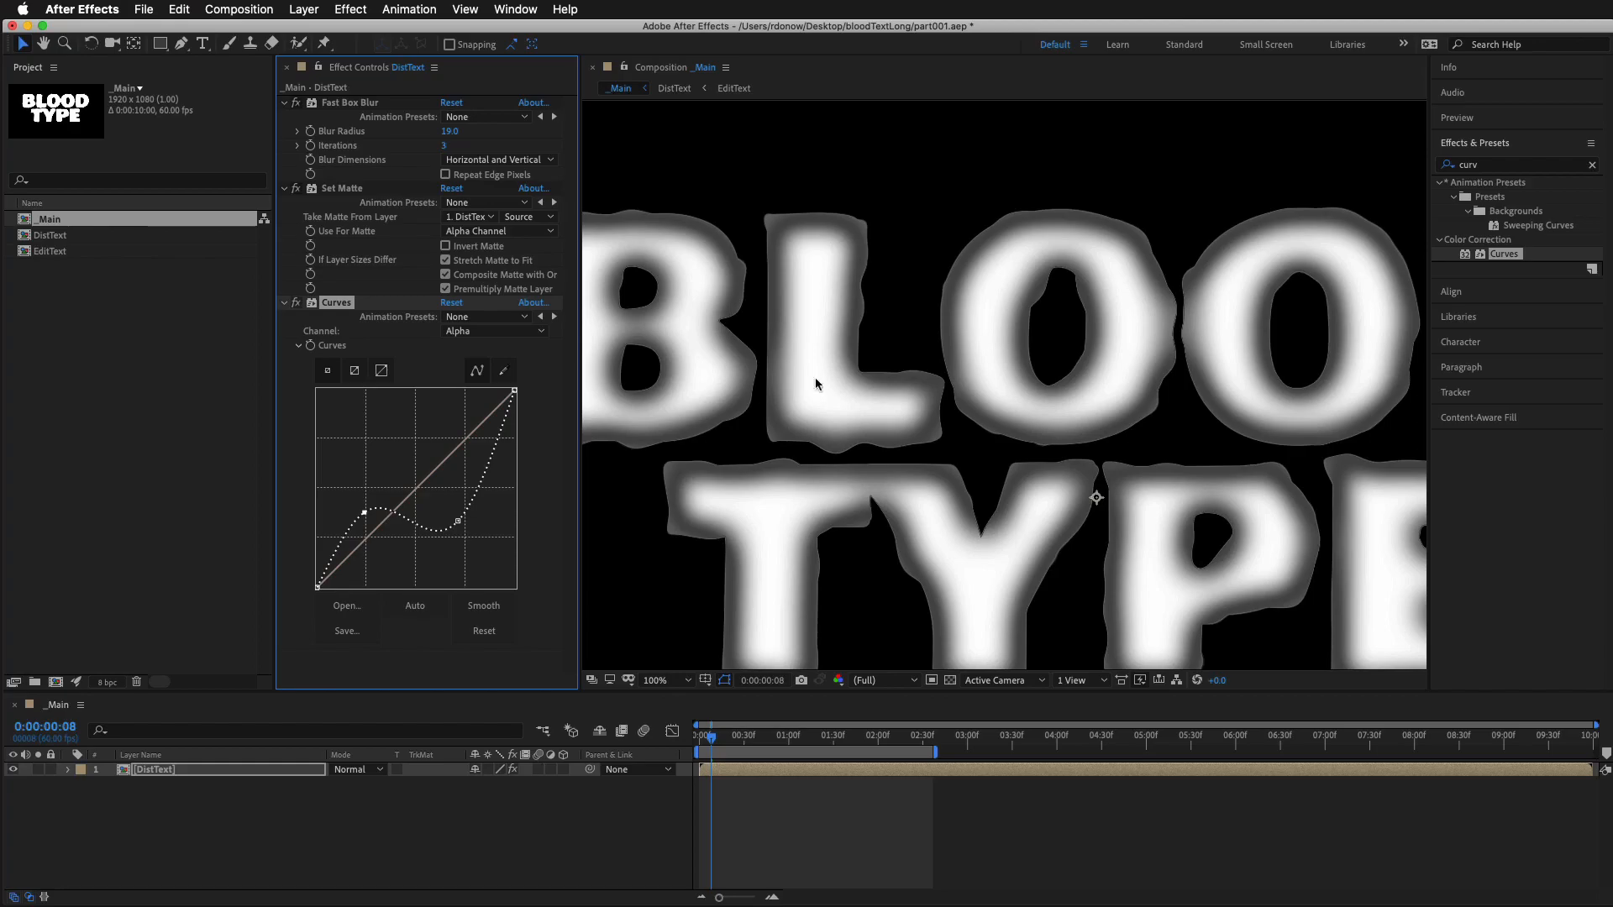
Review the whole text, pull the Alpha curve's upper point further down, and inspect the letter outlines up close
{"action": "key", "text": "comma"}
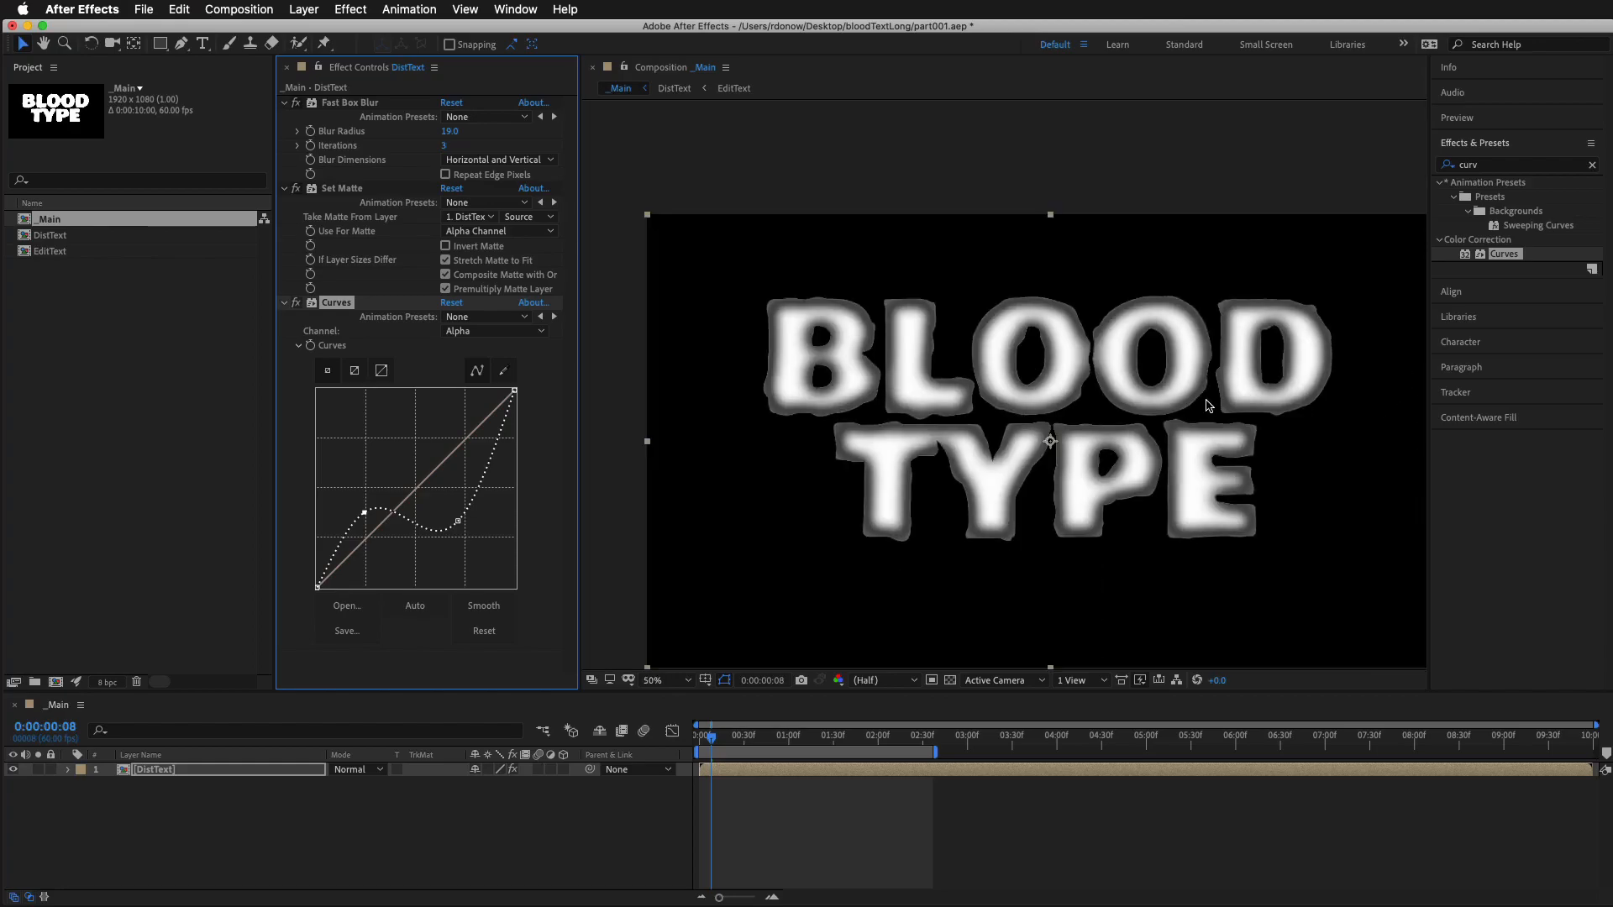
{"action": "key", "text": "period"}
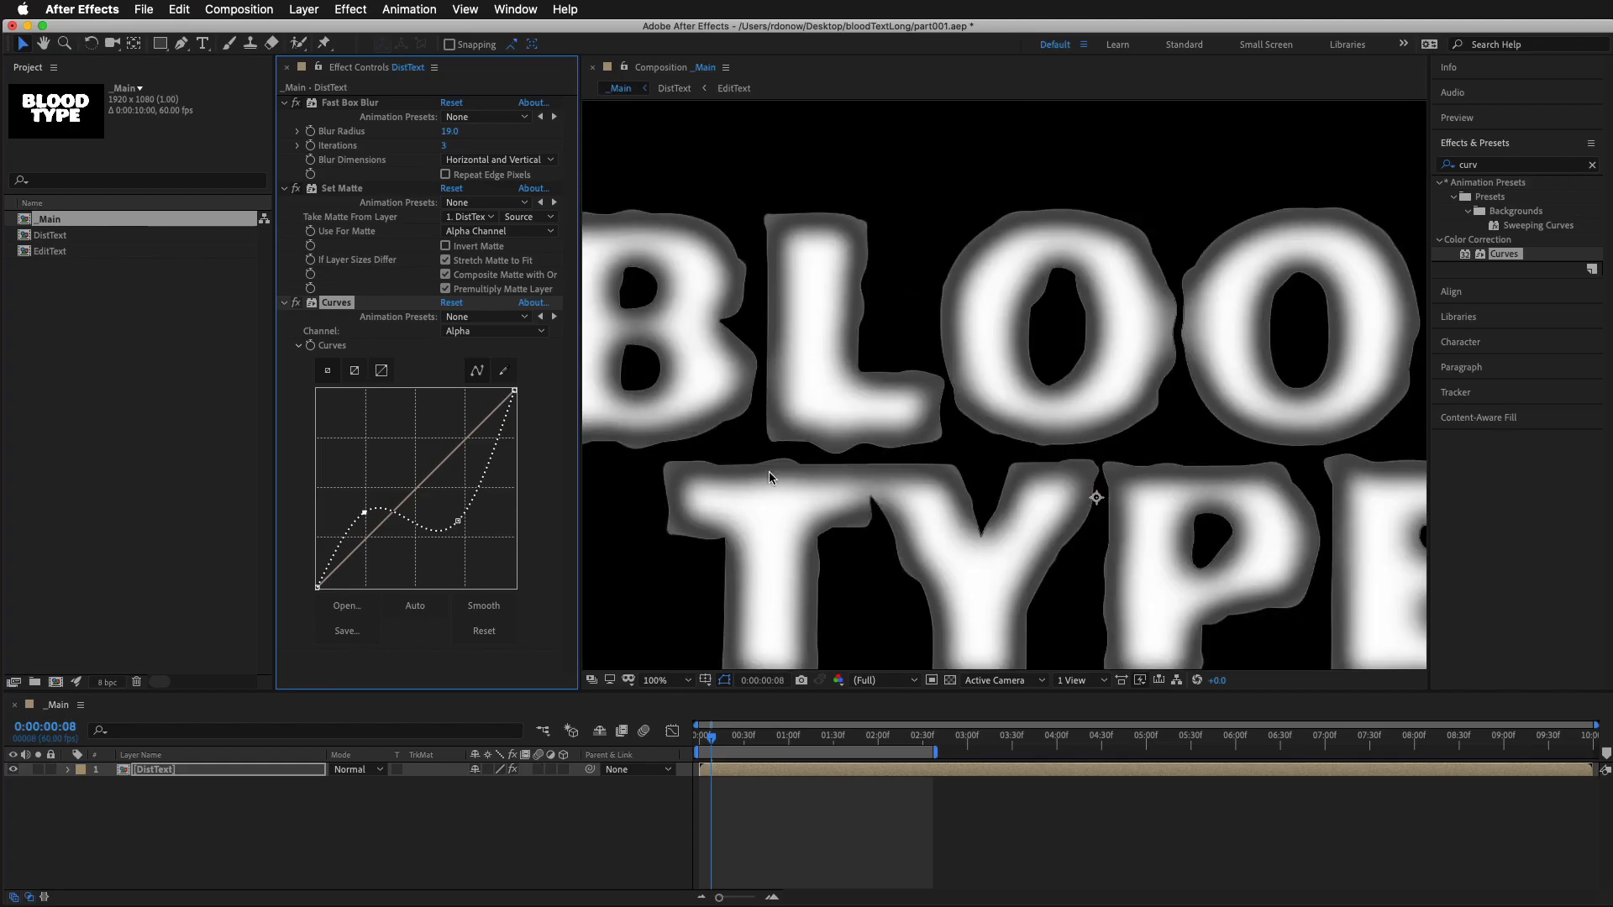
{"action": "left_click_drag", "start_coordinate": [458, 522], "coordinate": [457, 560]}
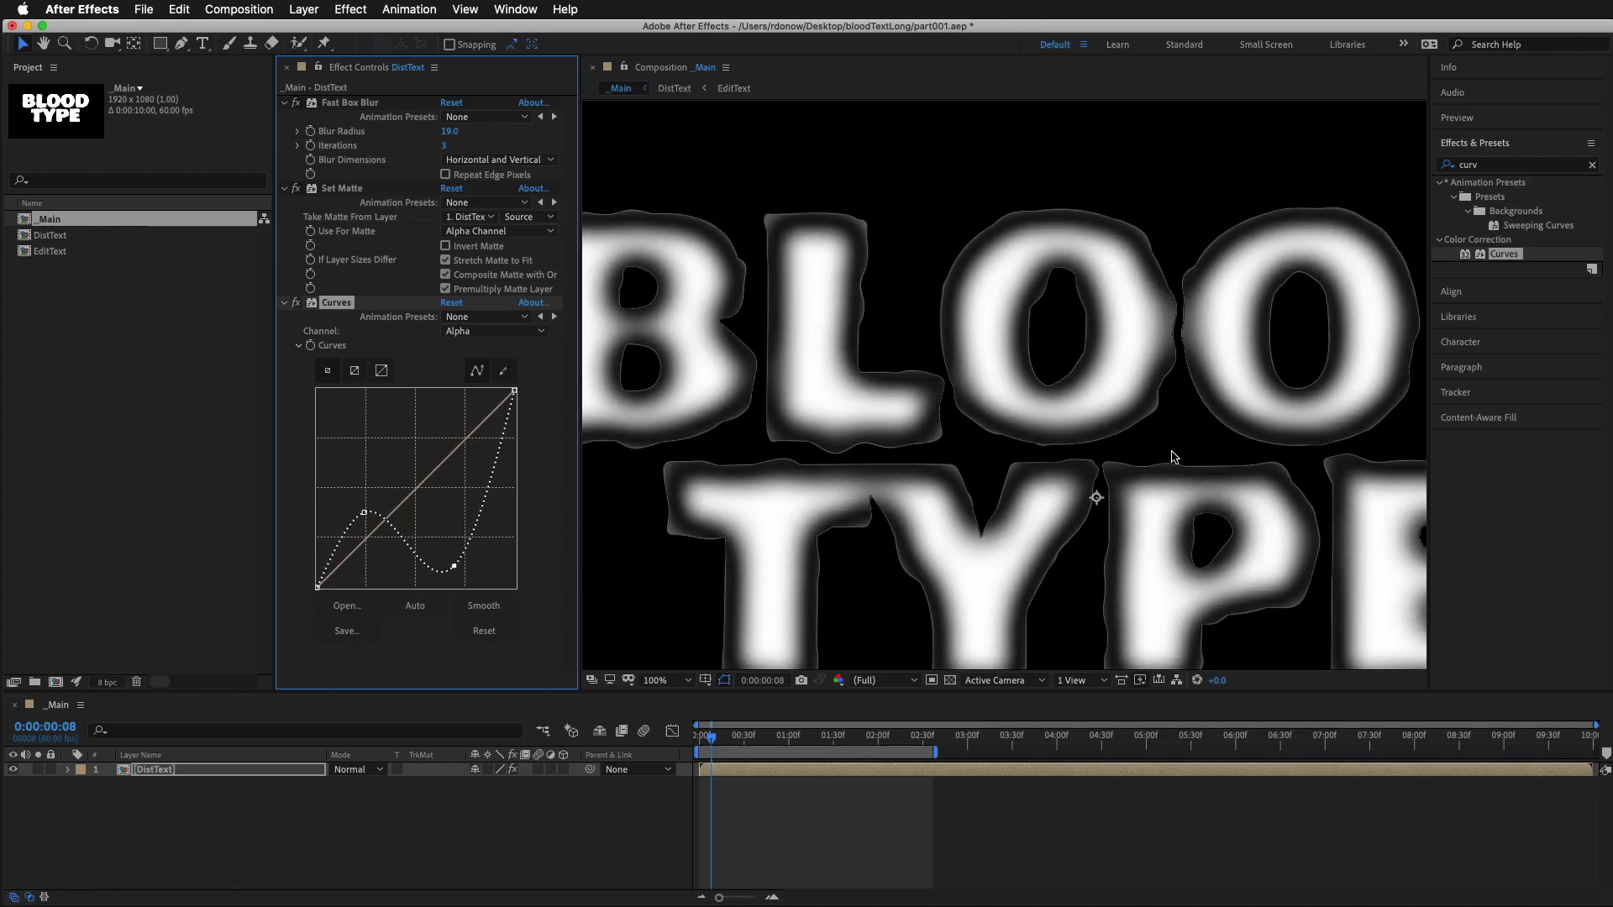
{"action": "scroll", "coordinate": [1133, 430], "scroll_direction": "up", "scroll_amount": 3}
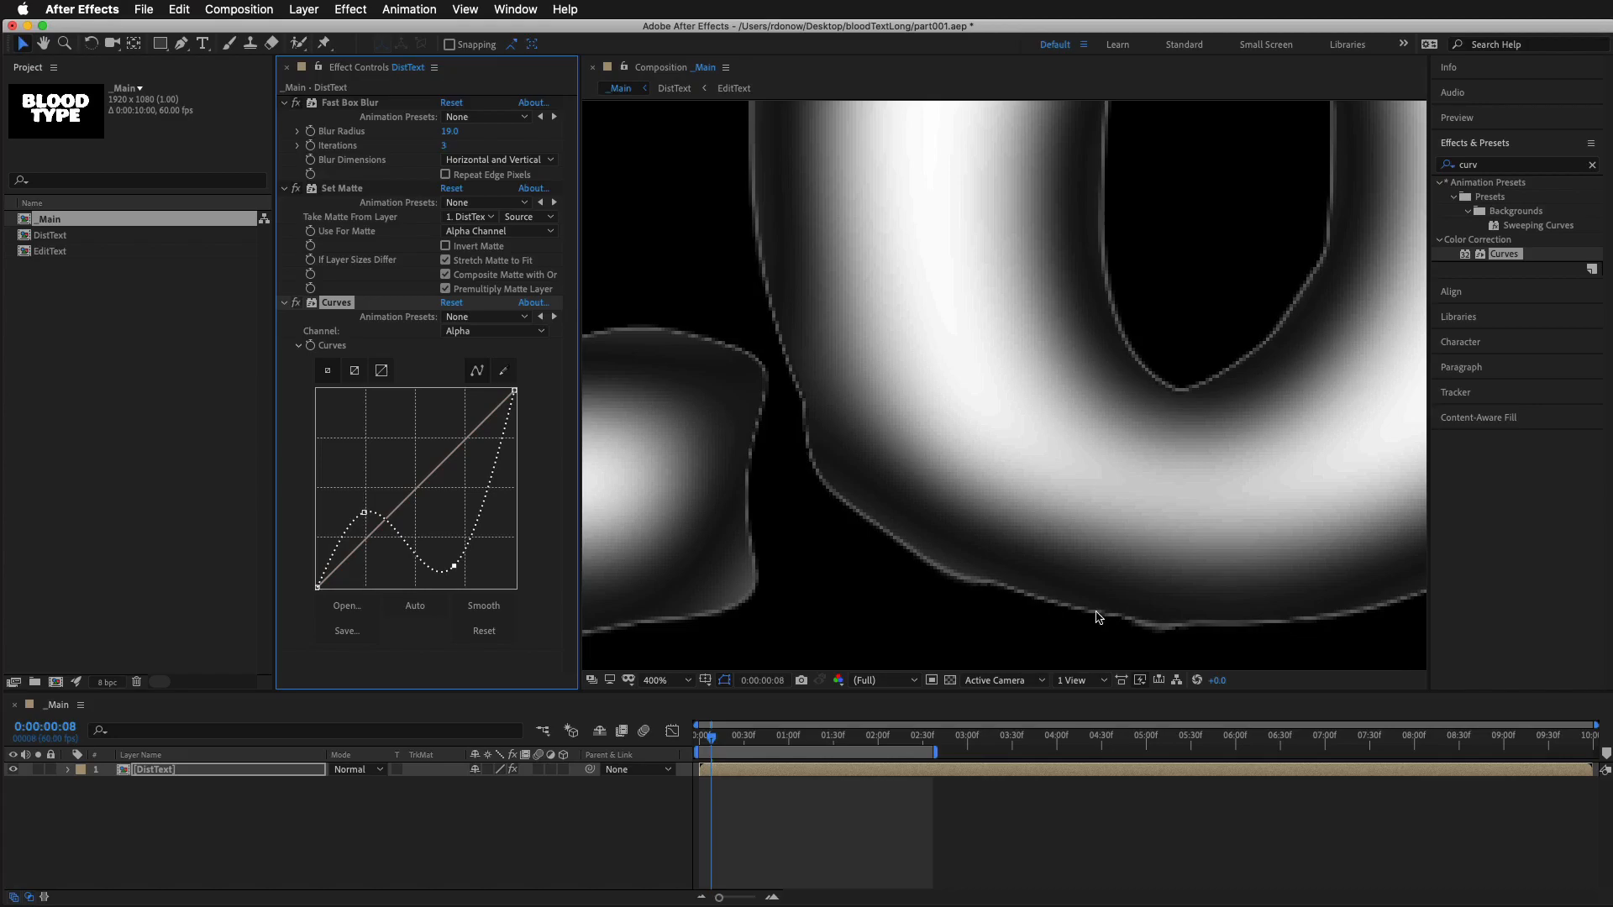
Collapse the Curves effect on DistText and move Set Matte below it in the effect order
{"action": "scroll", "coordinate": [1046, 592], "scroll_direction": "down", "scroll_amount": 2}
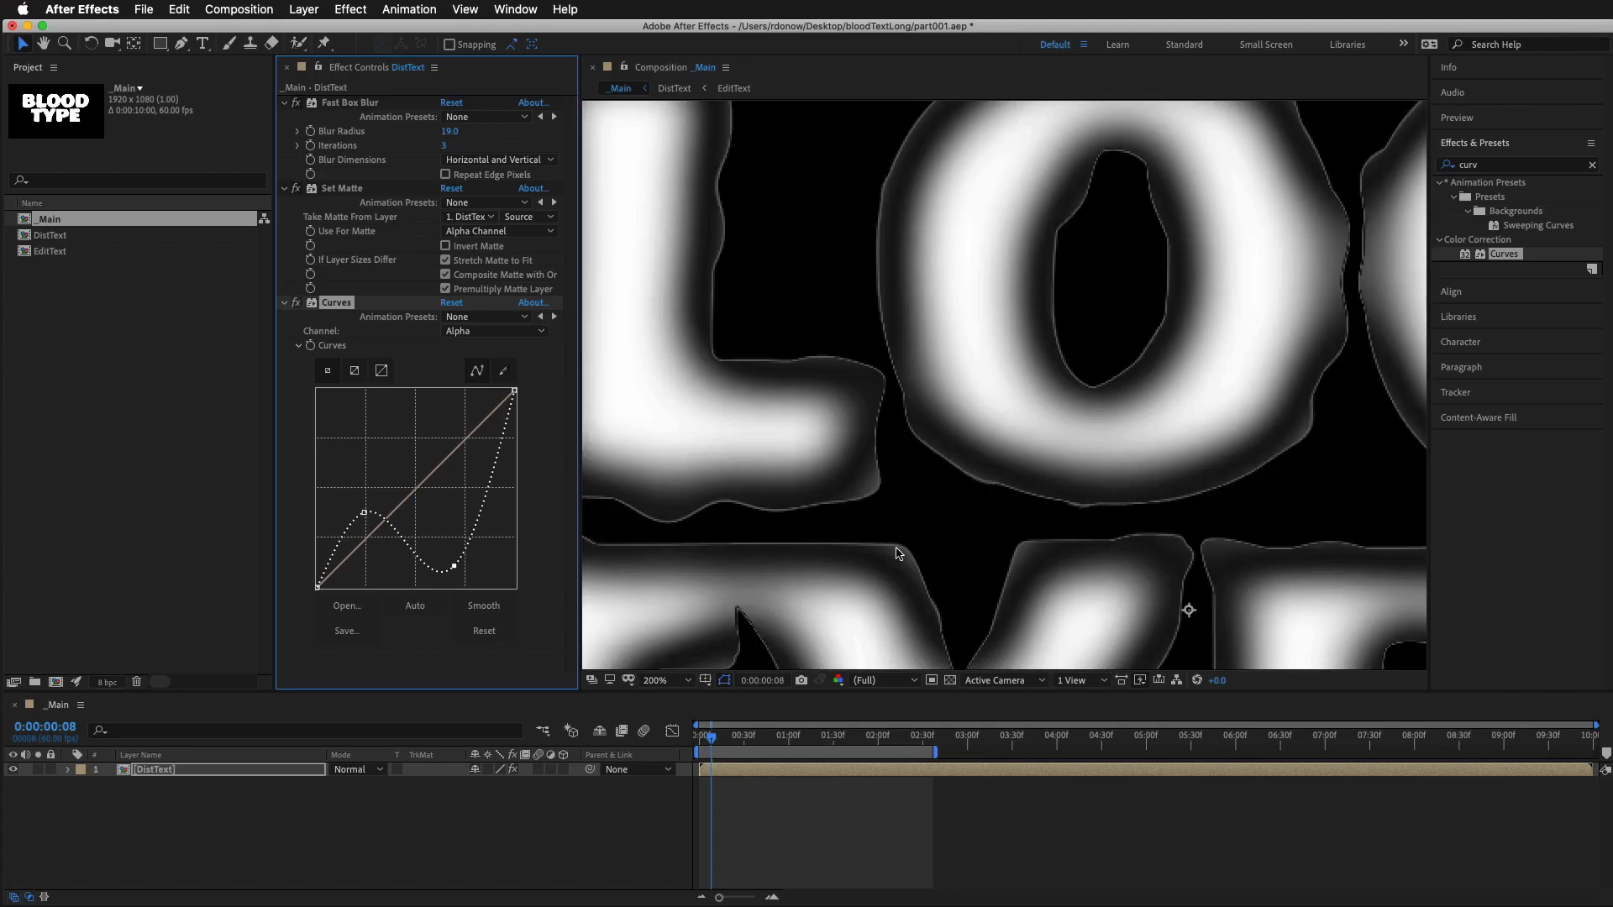
{"action": "scroll", "coordinate": [1067, 425], "scroll_direction": "down", "scroll_amount": 1}
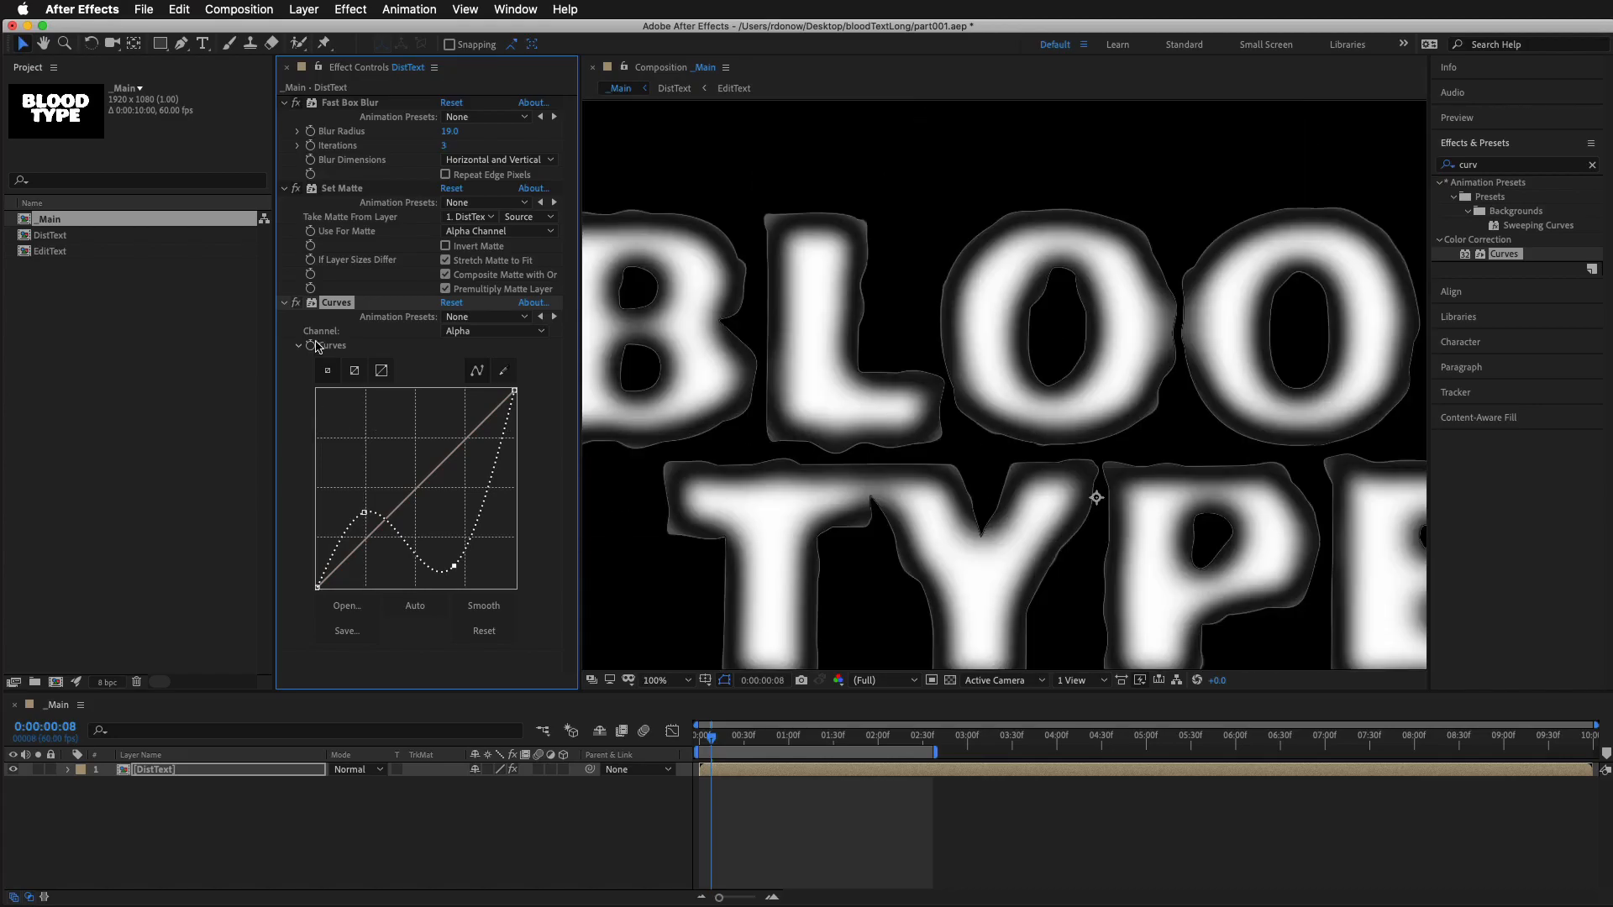
{"action": "left_click", "coordinate": [284, 304]}
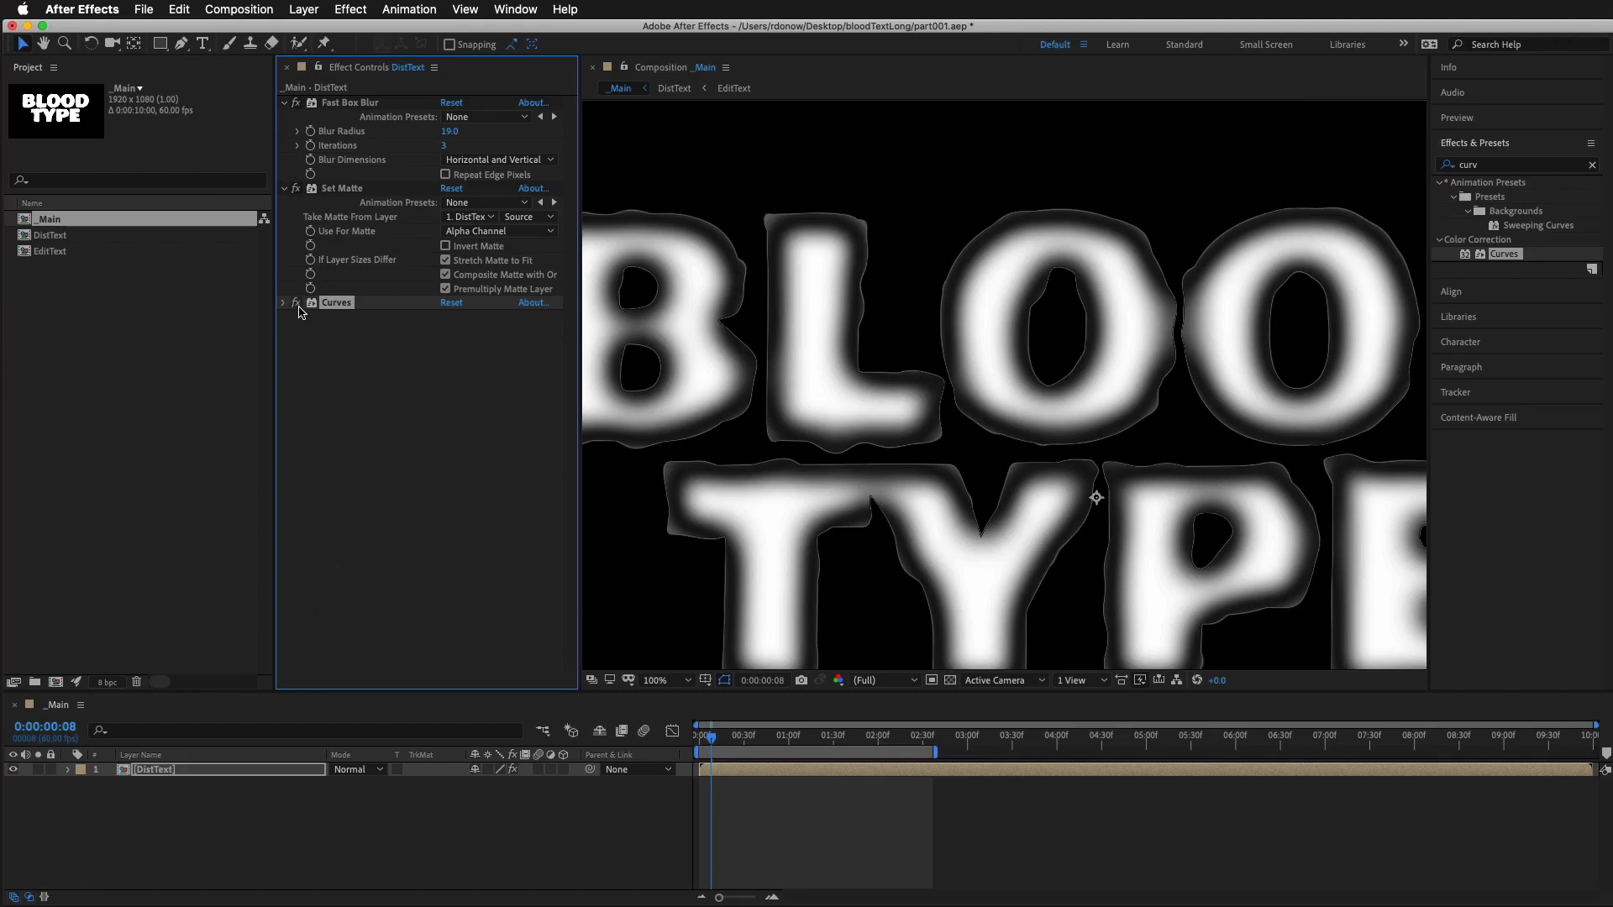
{"action": "left_click_drag", "start_coordinate": [339, 185], "coordinate": [340, 357]}
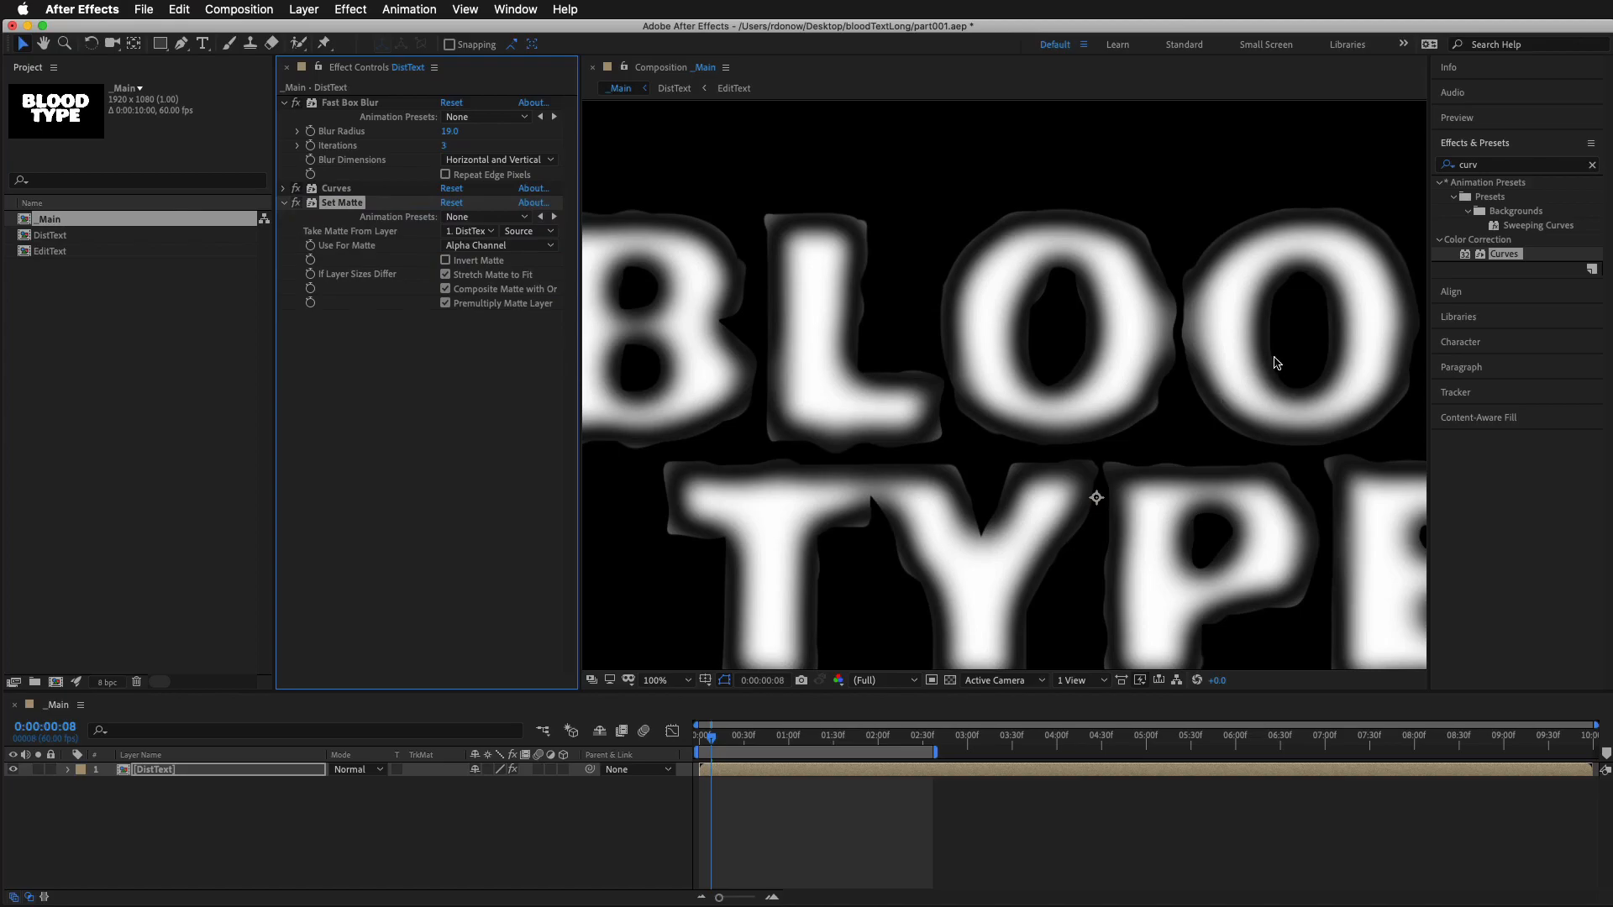
Find the CC Vector Blur effect and apply it to the DistText layer below Set Matte
{"action": "left_click_drag", "start_coordinate": [984, 290], "coordinate": [1071, 308]}
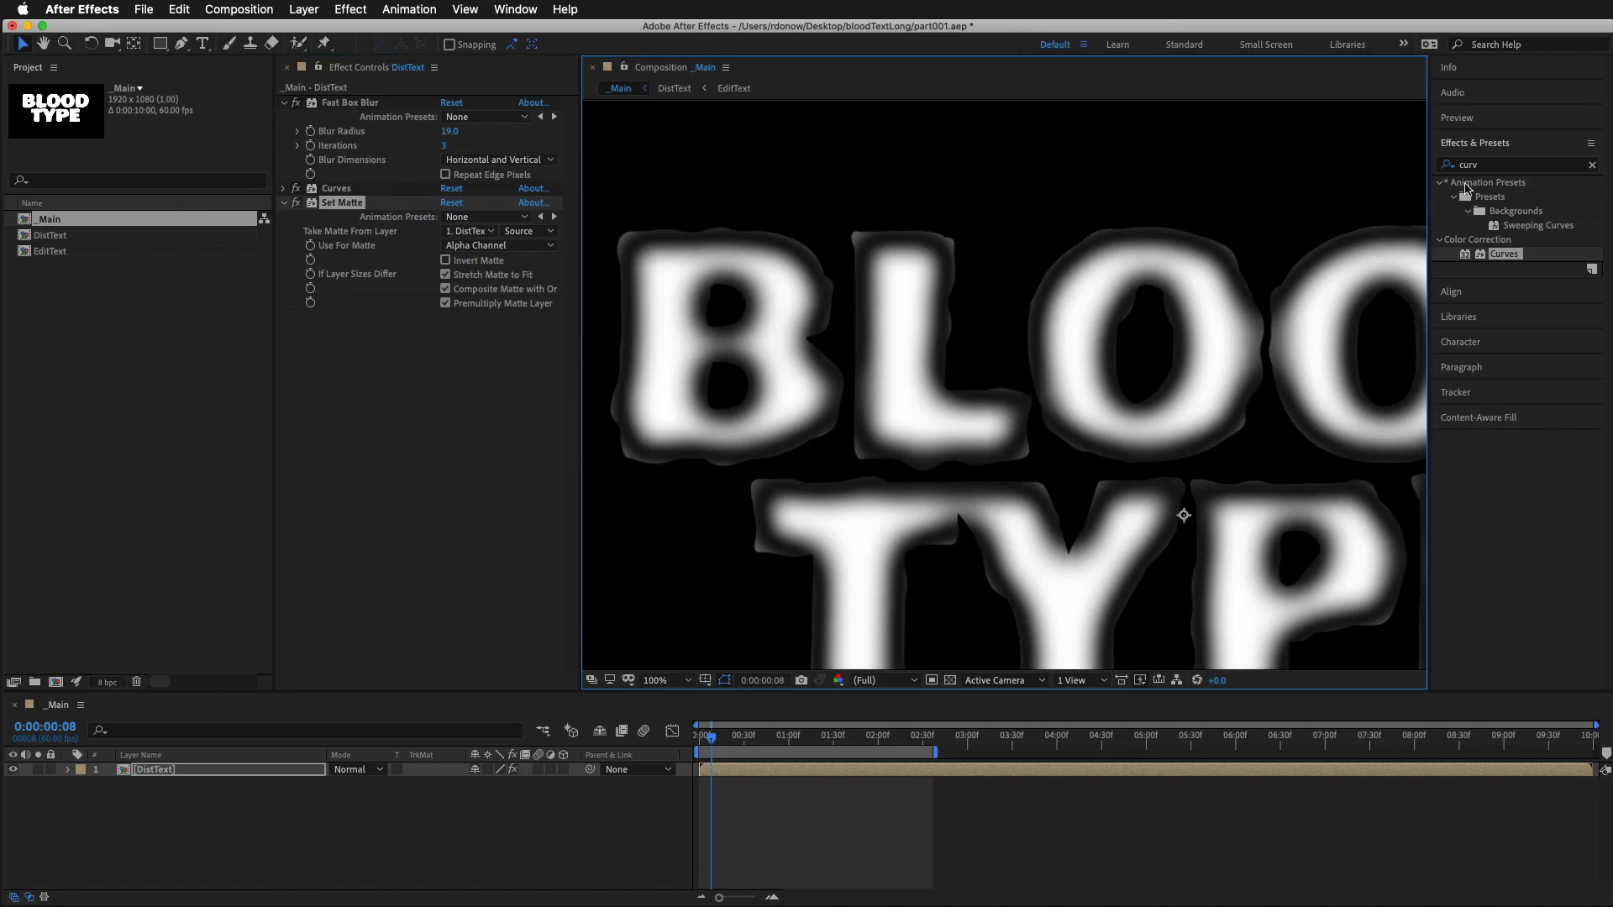
{"action": "double_click", "coordinate": [1488, 165]}
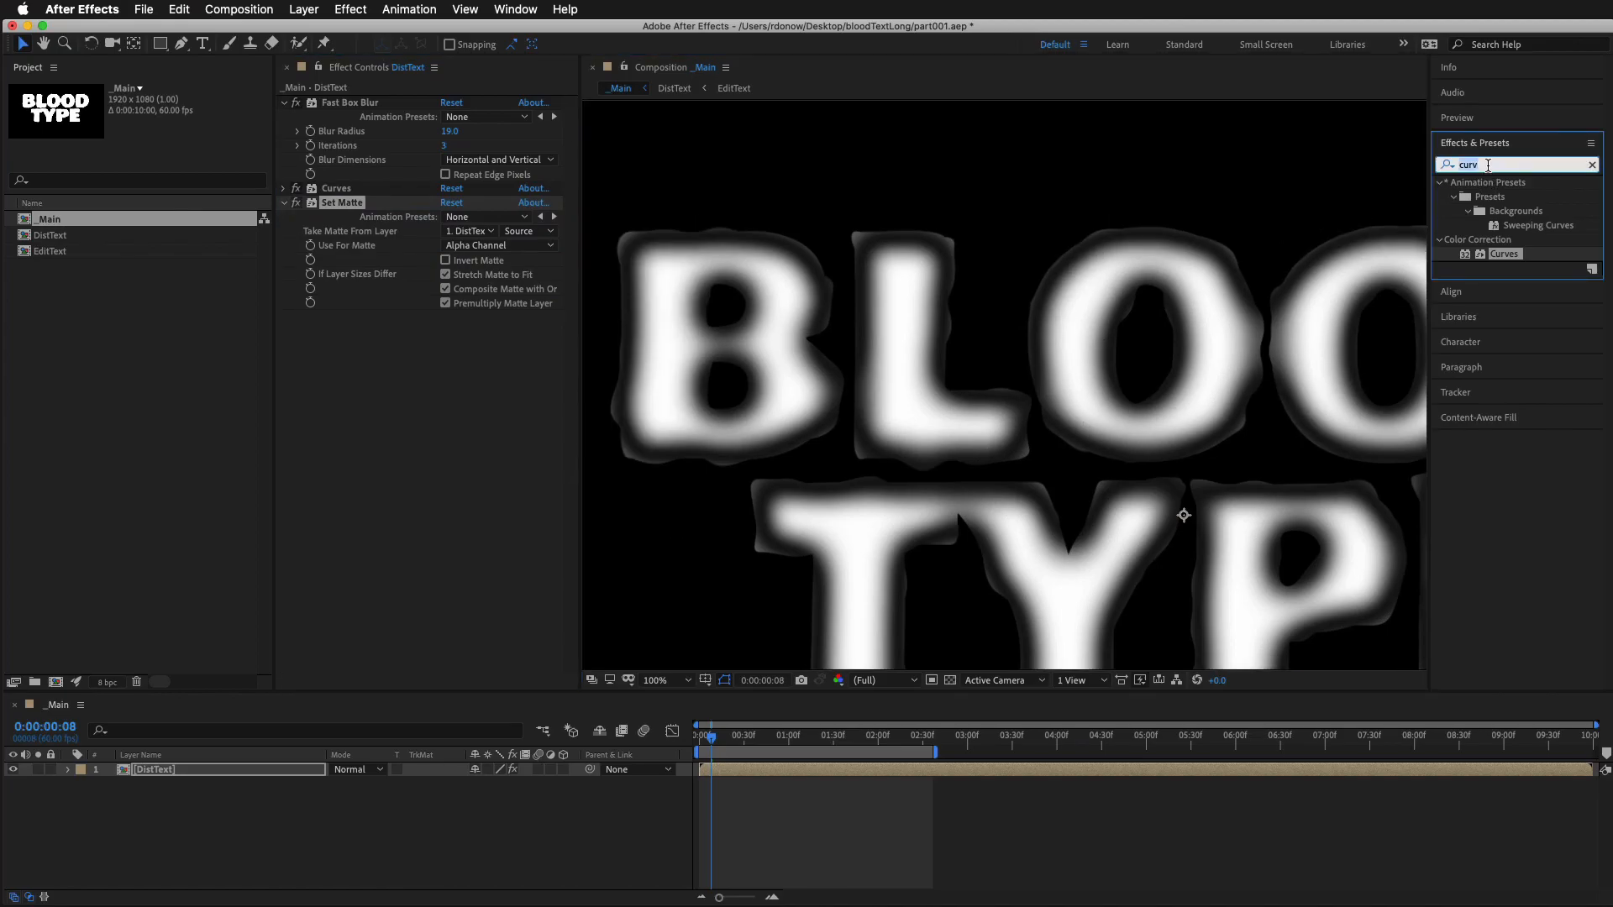
{"action": "type", "text": "cc ve"}
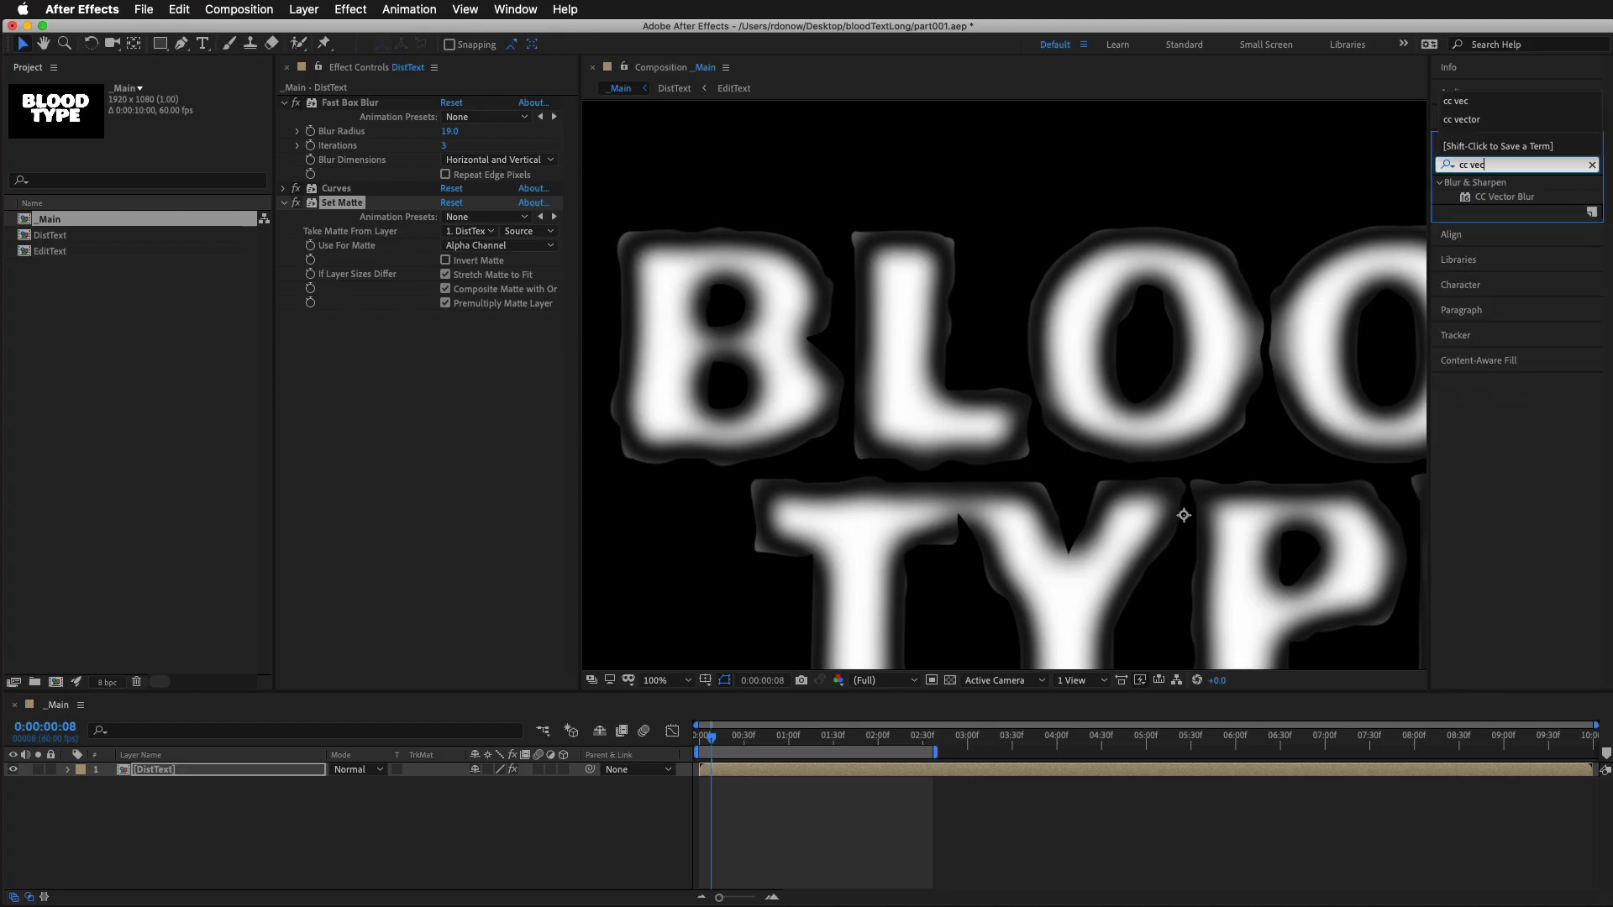
{"action": "type", "text": "c"}
{"action": "left_click_drag", "start_coordinate": [1516, 202], "coordinate": [950, 774]}
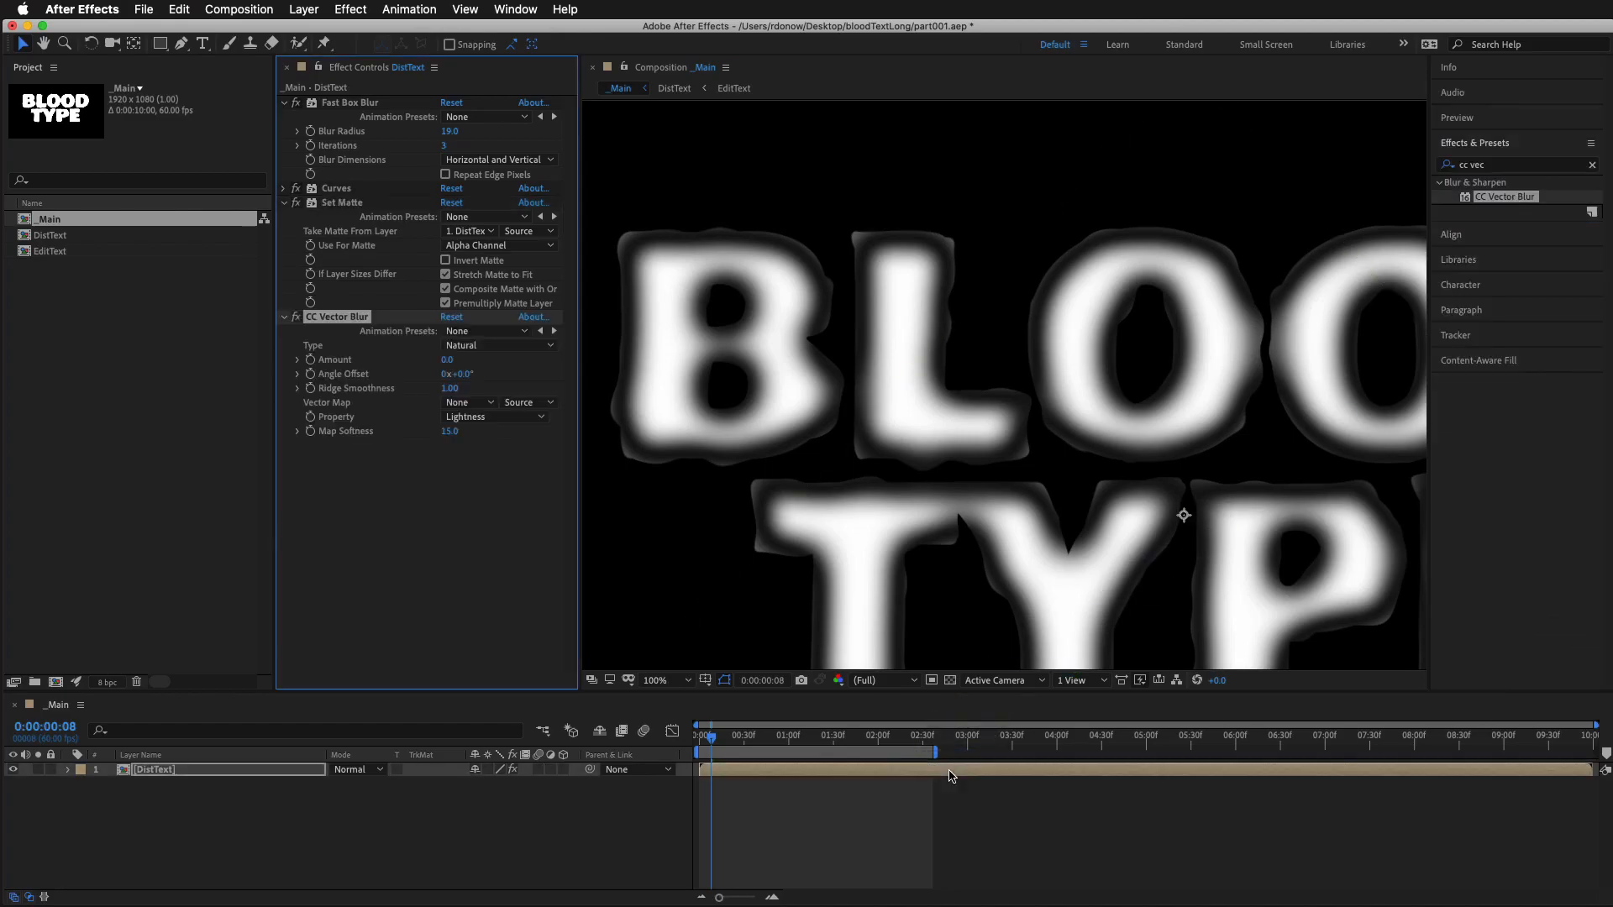
Set the CC Vector Blur type to Direction Fading and its Amount to 42
{"action": "left_click", "coordinate": [510, 351]}
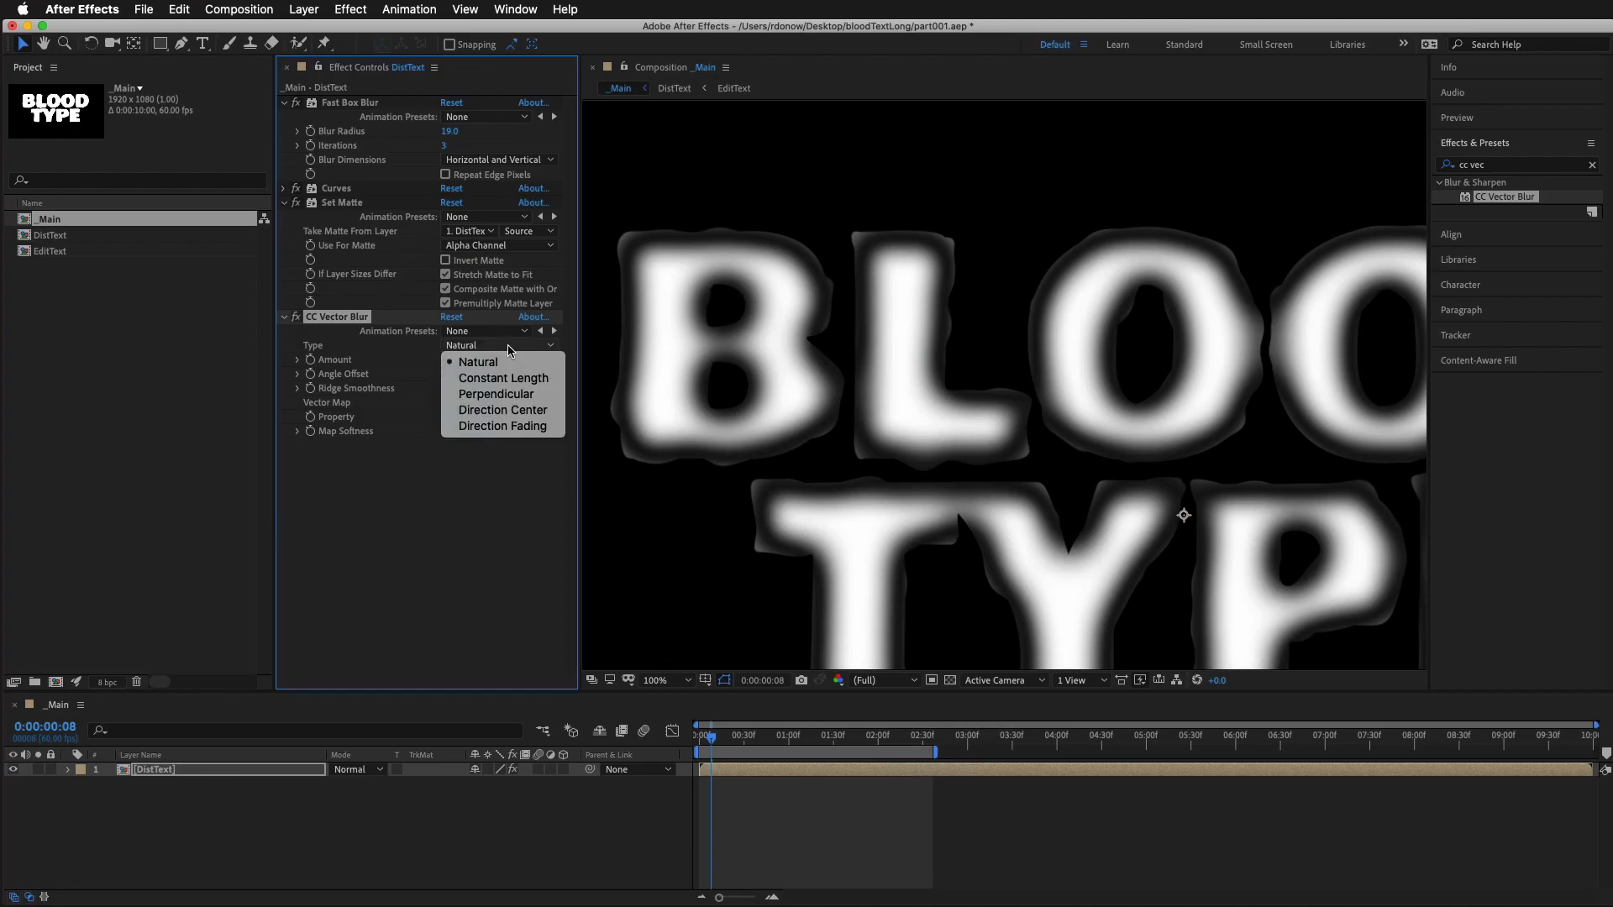
{"action": "left_click", "coordinate": [514, 427]}
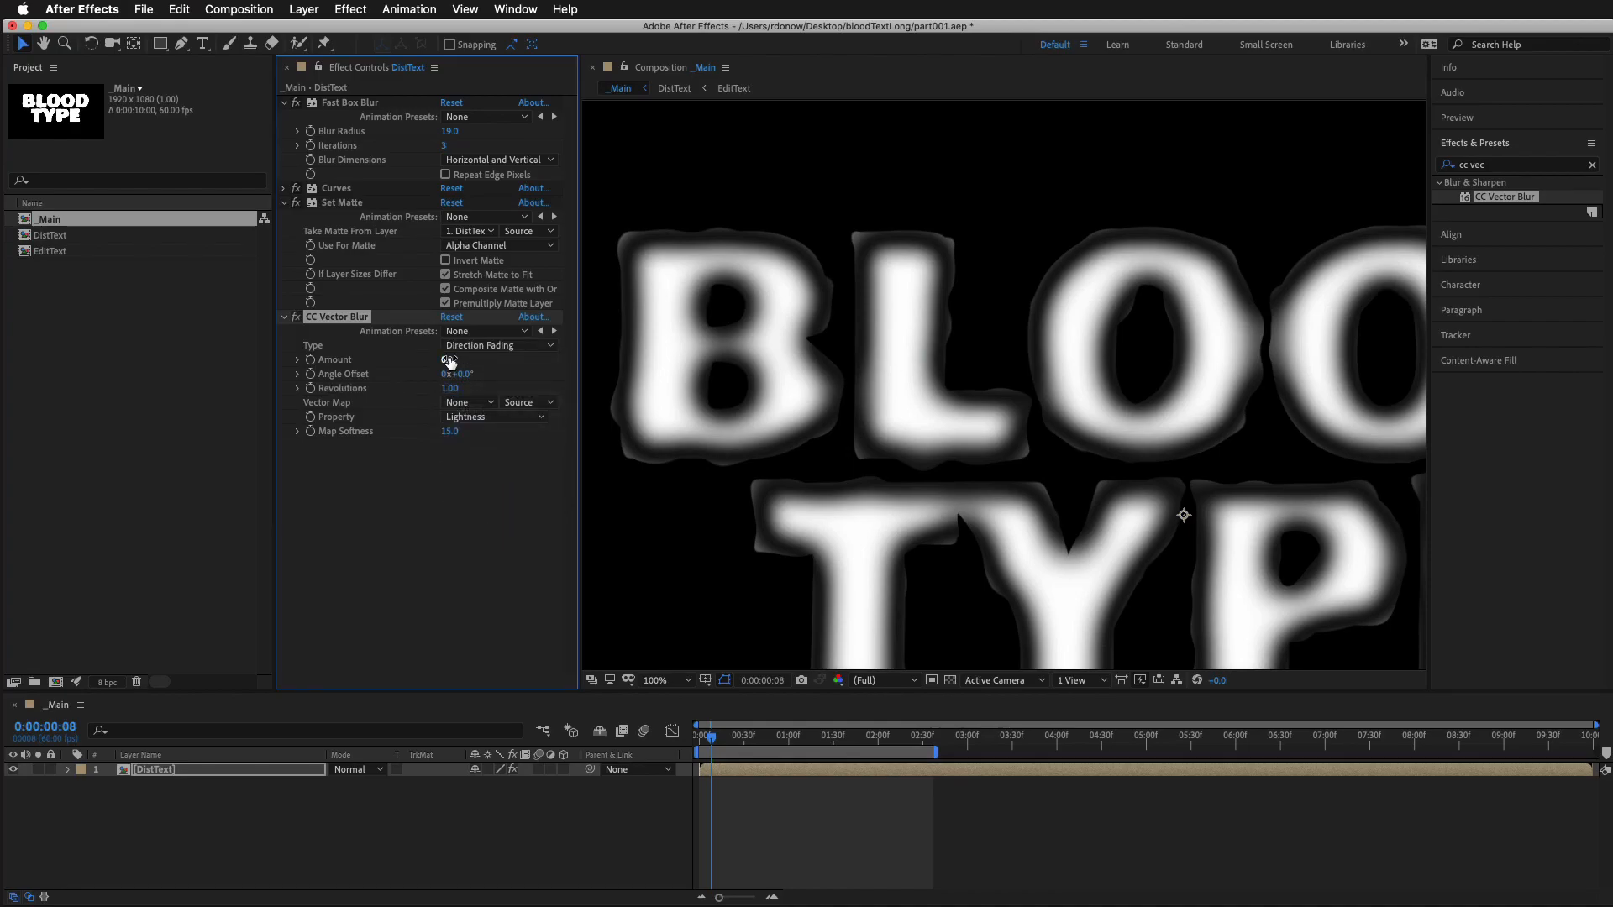
{"action": "left_click_drag", "start_coordinate": [448, 360], "coordinate": [487, 368]}
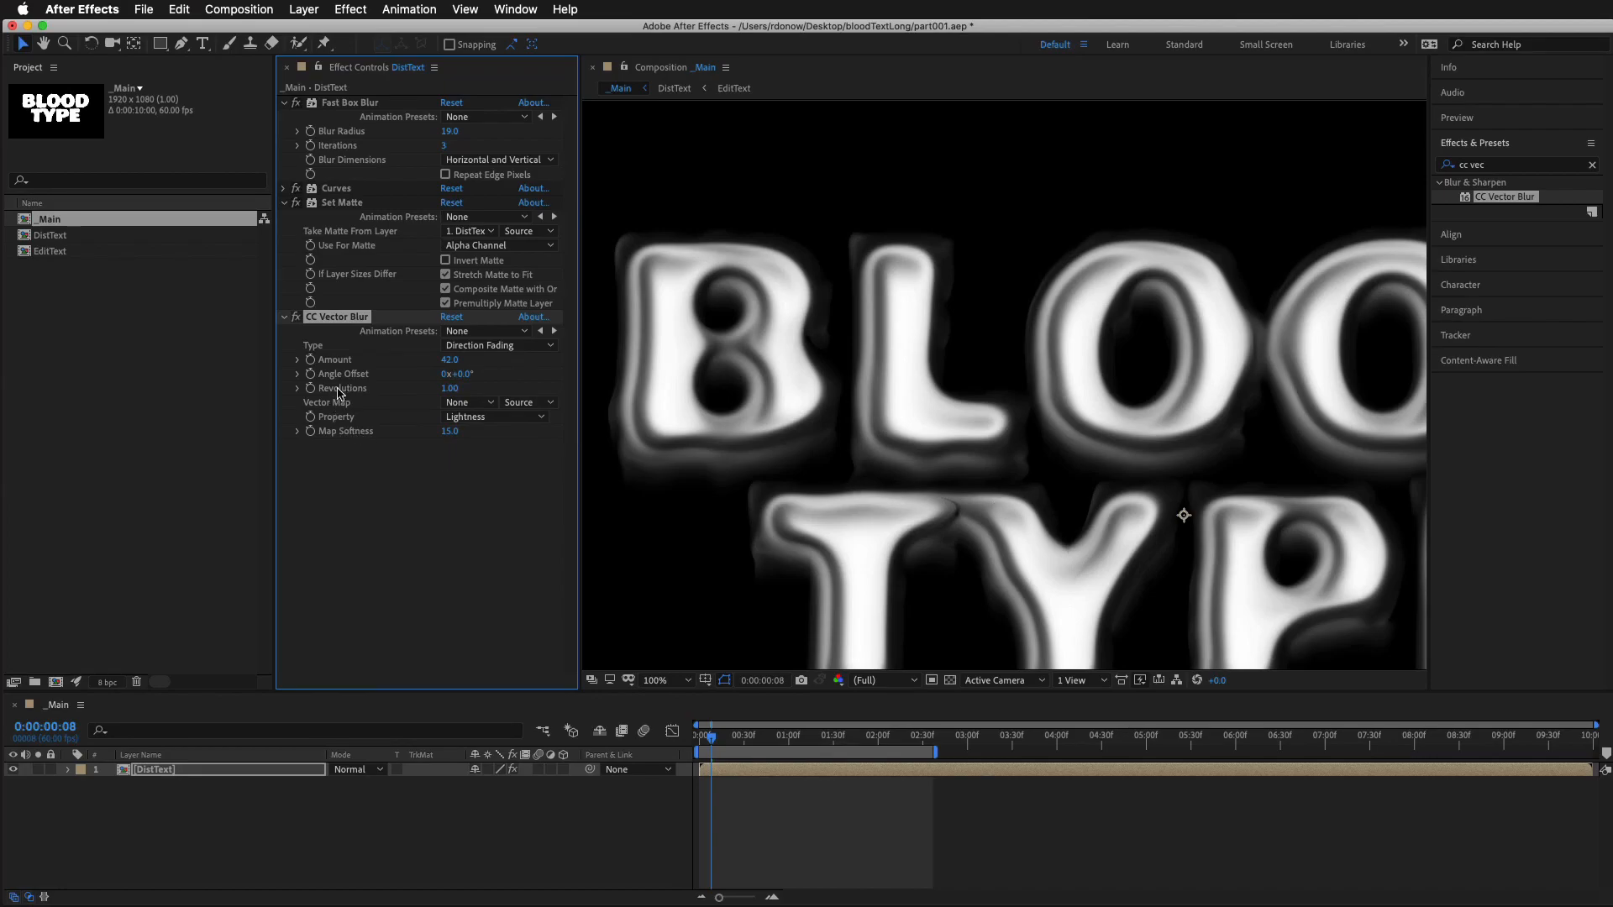
Move CC Vector Blur between Curves and Set Matte, and compare the letters with the vector blur off and on
{"action": "left_click_drag", "start_coordinate": [342, 320], "coordinate": [358, 200]}
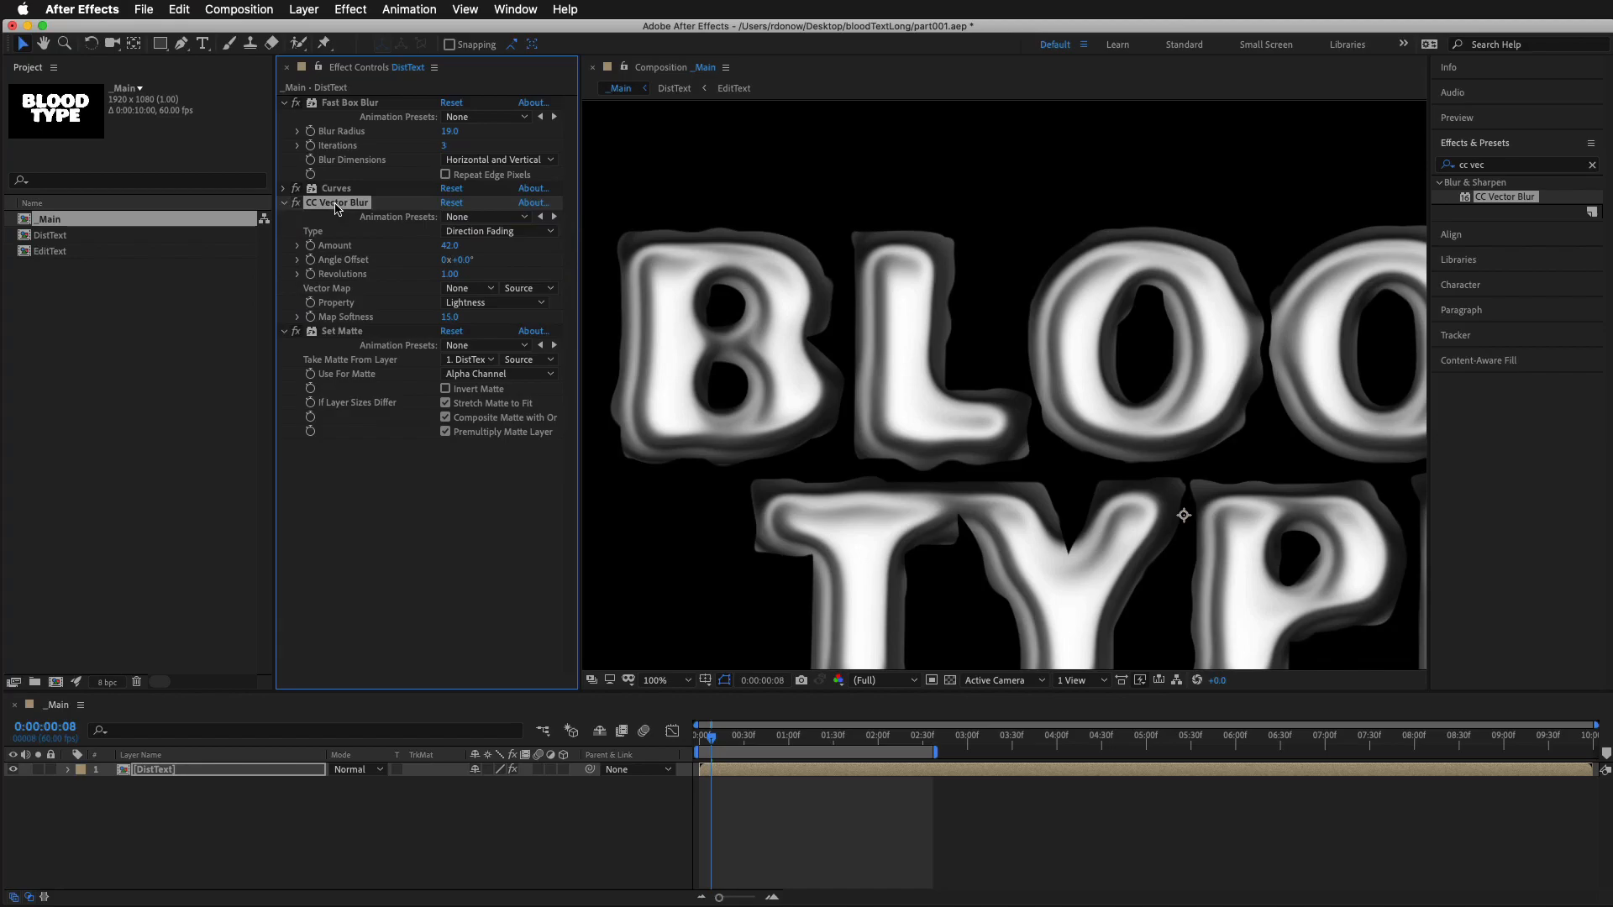
{"action": "left_click", "coordinate": [335, 333]}
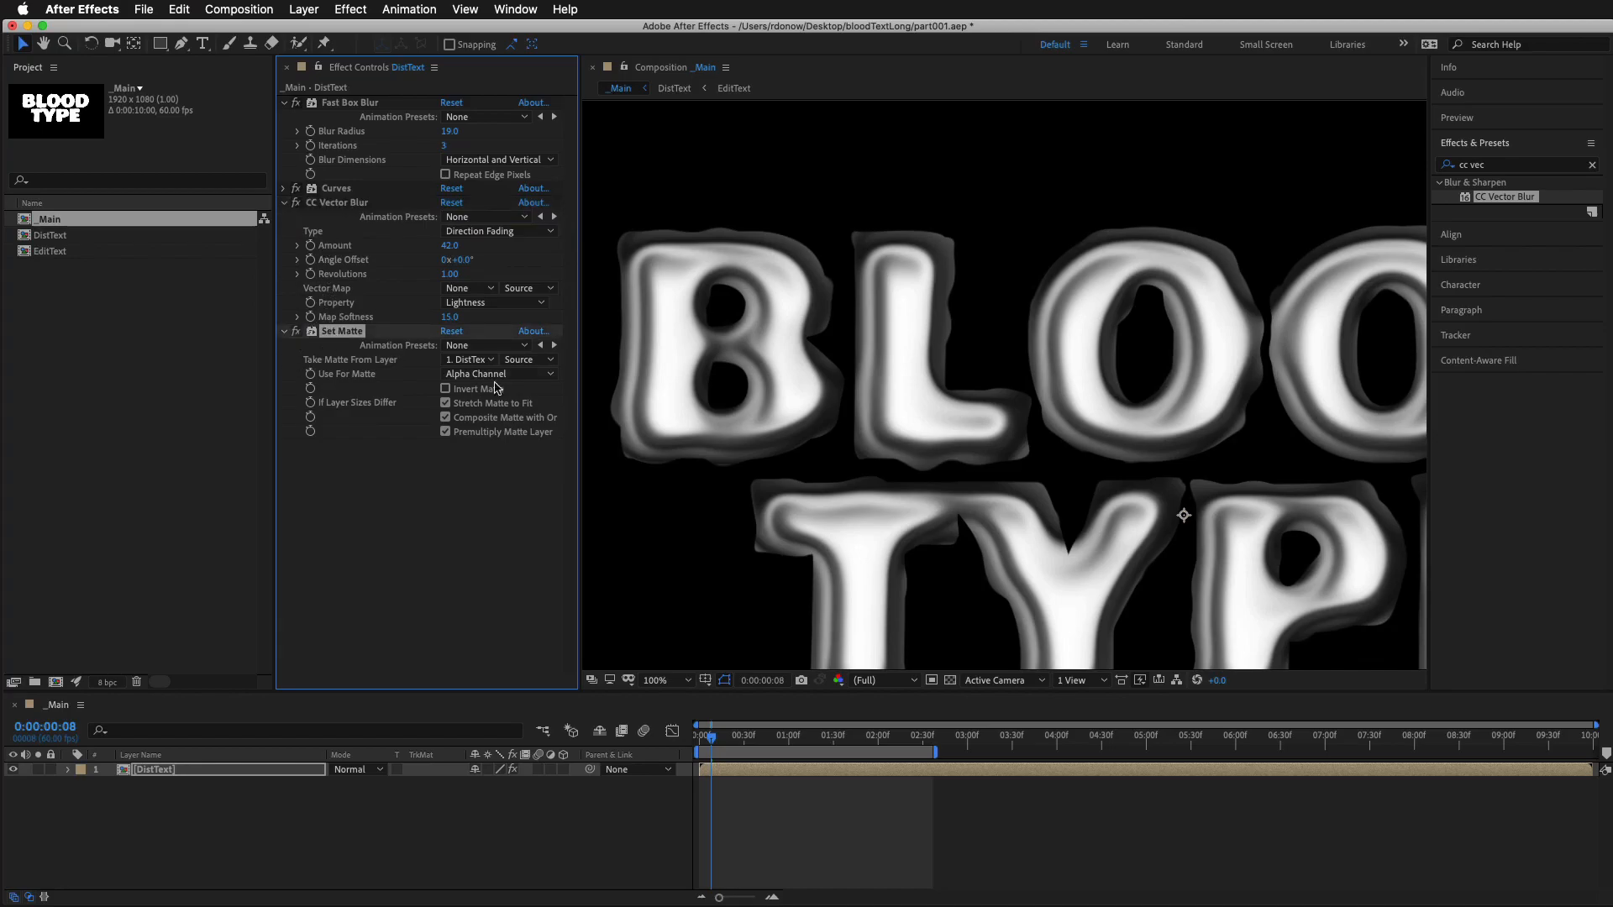
{"action": "left_click", "coordinate": [294, 204]}
{"action": "left_click", "coordinate": [294, 204]}
{"action": "left_click", "coordinate": [294, 203]}
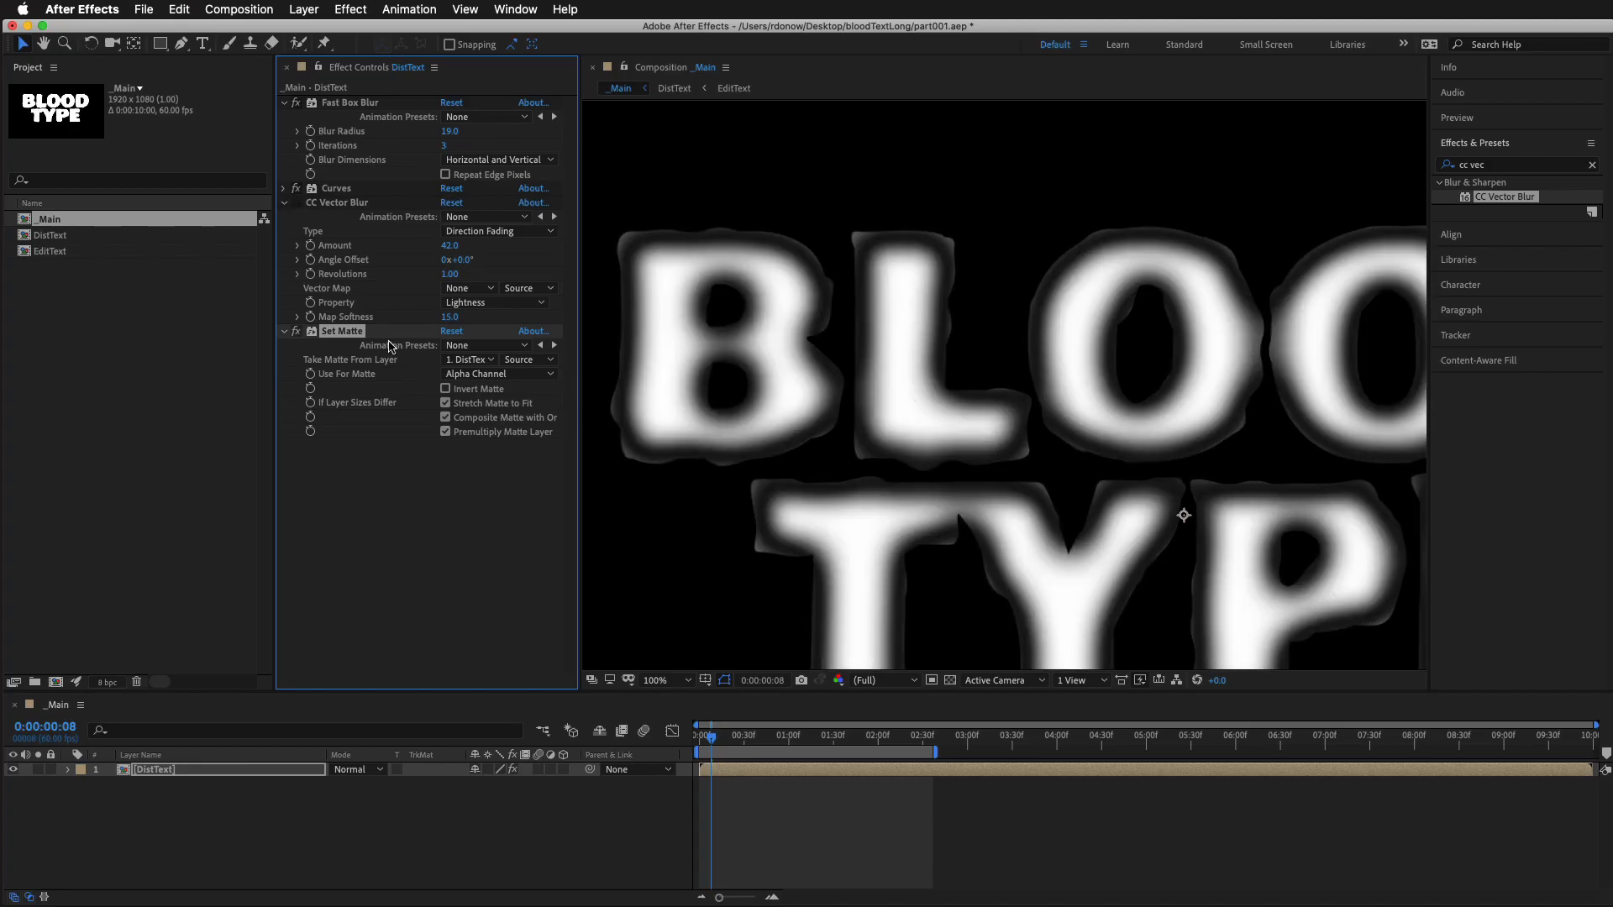
{"action": "left_click", "coordinate": [294, 203]}
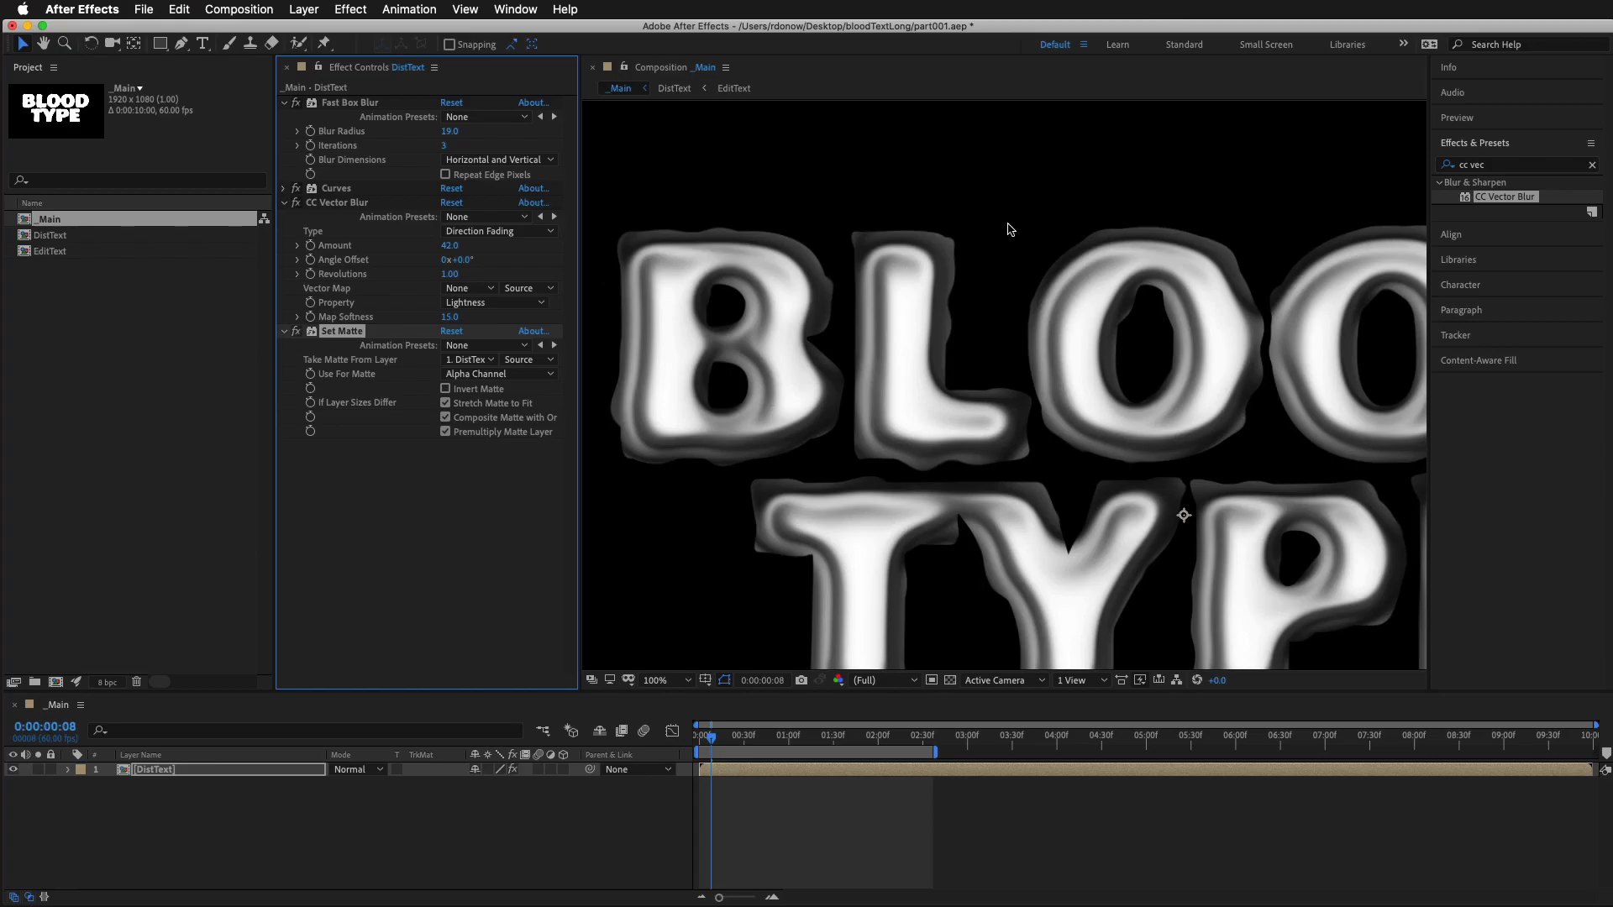
Set CC Vector Blur to Amount 30, Angle Offset -57°, Revolutions 1.10 and Map Softness 4, and preview the animation
{"action": "mouse_move", "coordinate": [450, 246]}
{"action": "left_mouse_down"}
{"action": "mouse_move", "coordinate": [430, 248]}
{"action": "mouse_move", "coordinate": [504, 259]}
{"action": "mouse_move", "coordinate": [378, 266]}
{"action": "mouse_move", "coordinate": [400, 269]}
{"action": "left_mouse_up"}
{"action": "left_click_drag", "start_coordinate": [399, 268], "coordinate": [108, 333]}
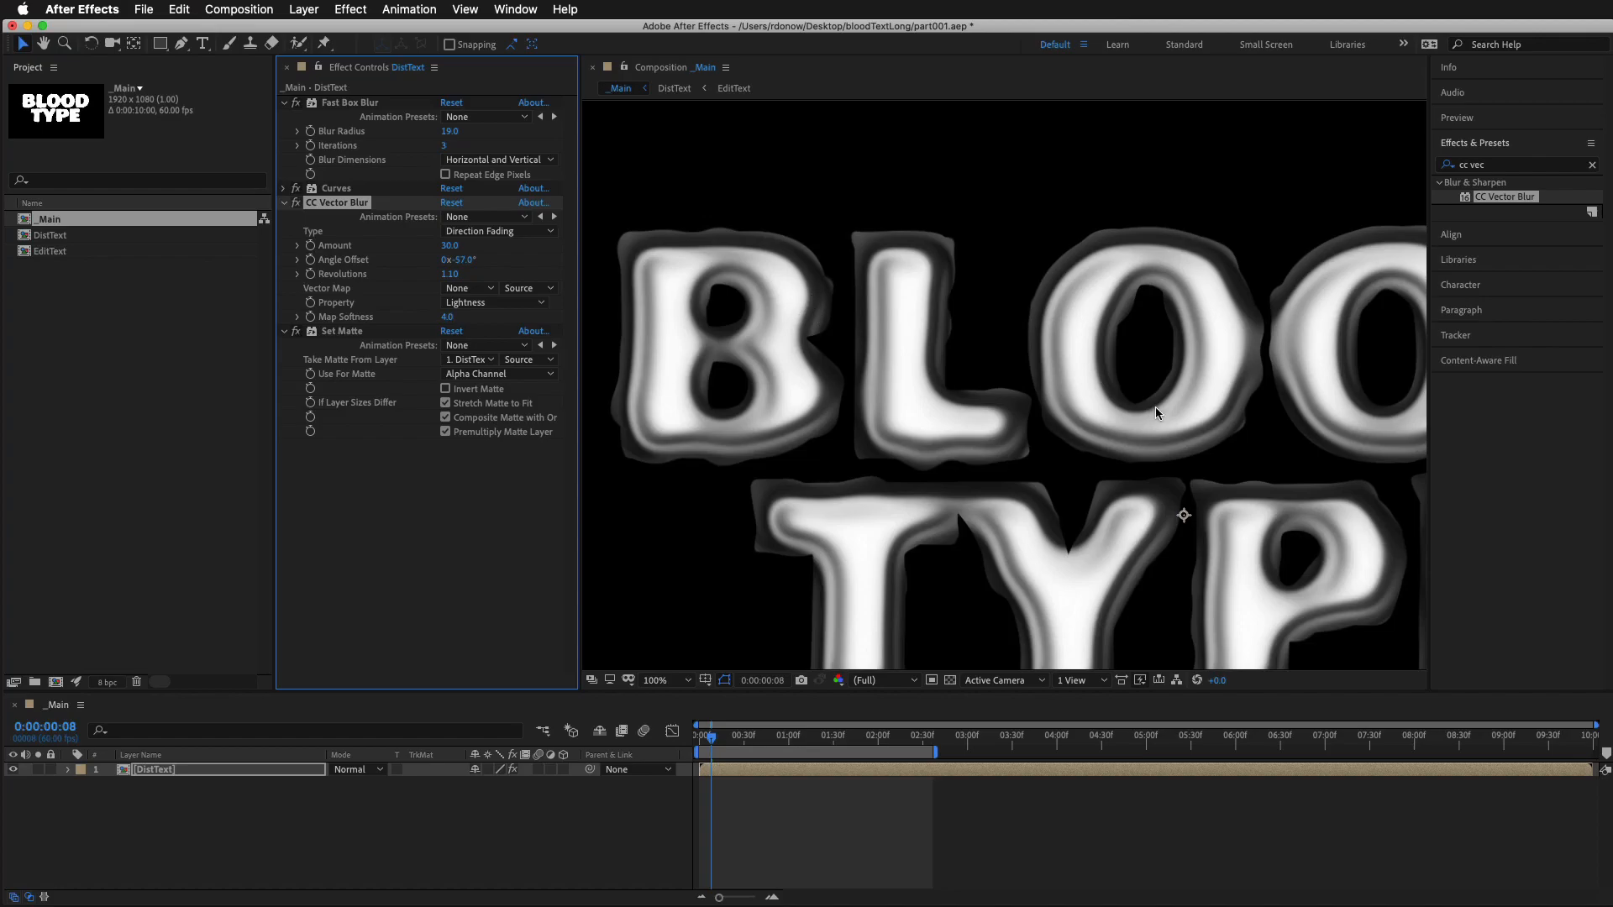
{"action": "left_click_drag", "start_coordinate": [1175, 426], "coordinate": [1037, 361]}
{"action": "scroll", "coordinate": [1038, 361], "scroll_direction": "down", "scroll_amount": 1}
{"action": "key", "text": "space"}
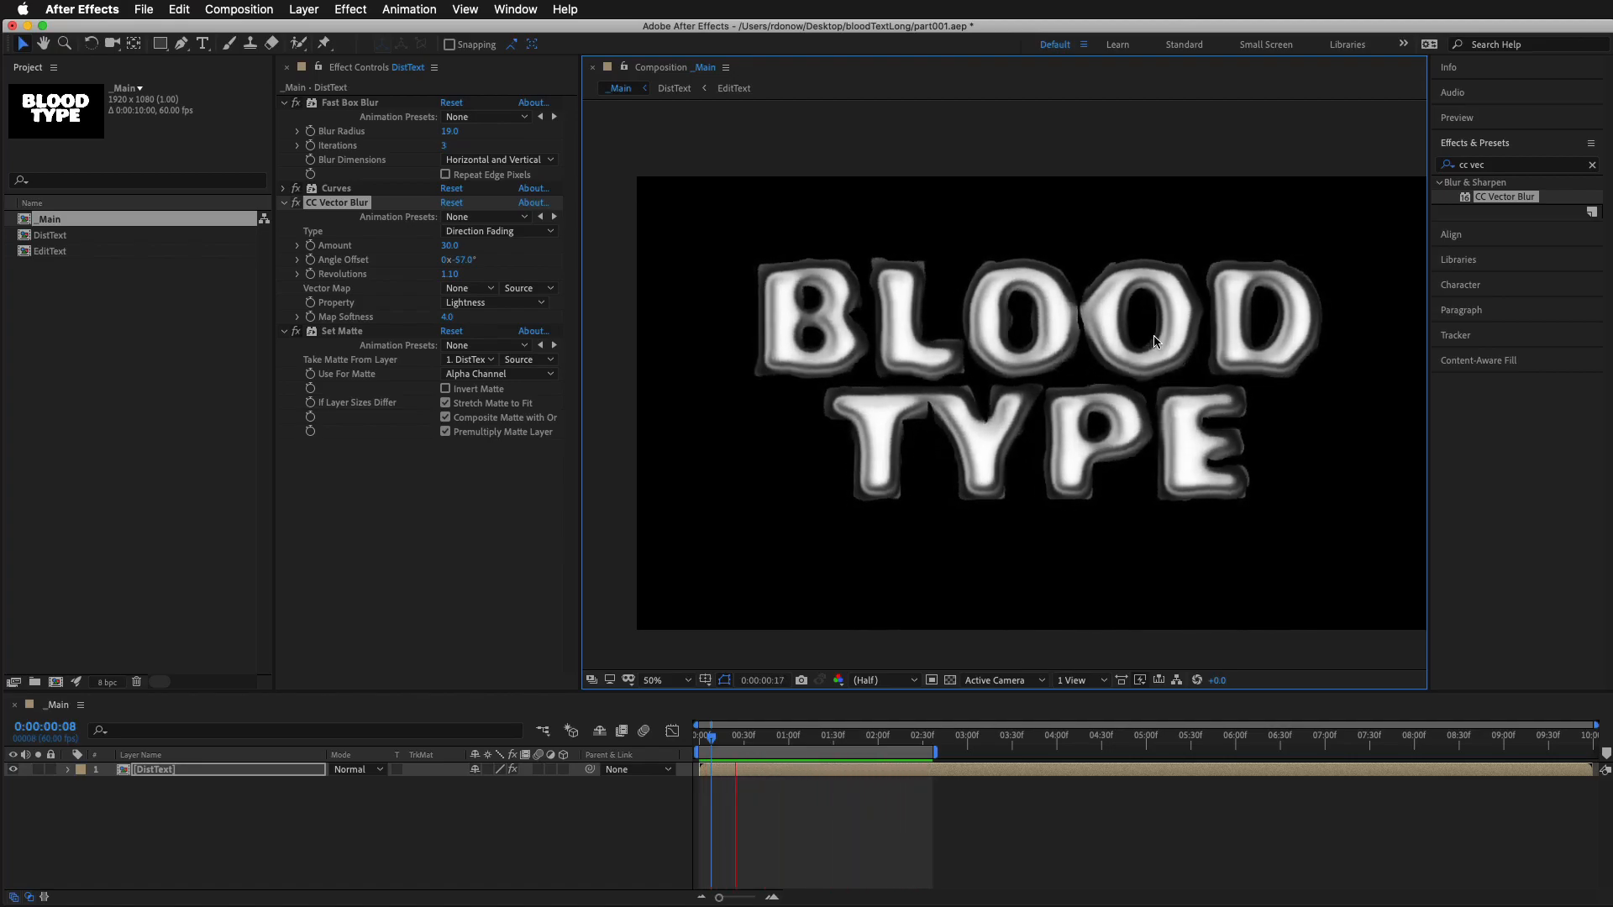
{"action": "key", "text": "space"}
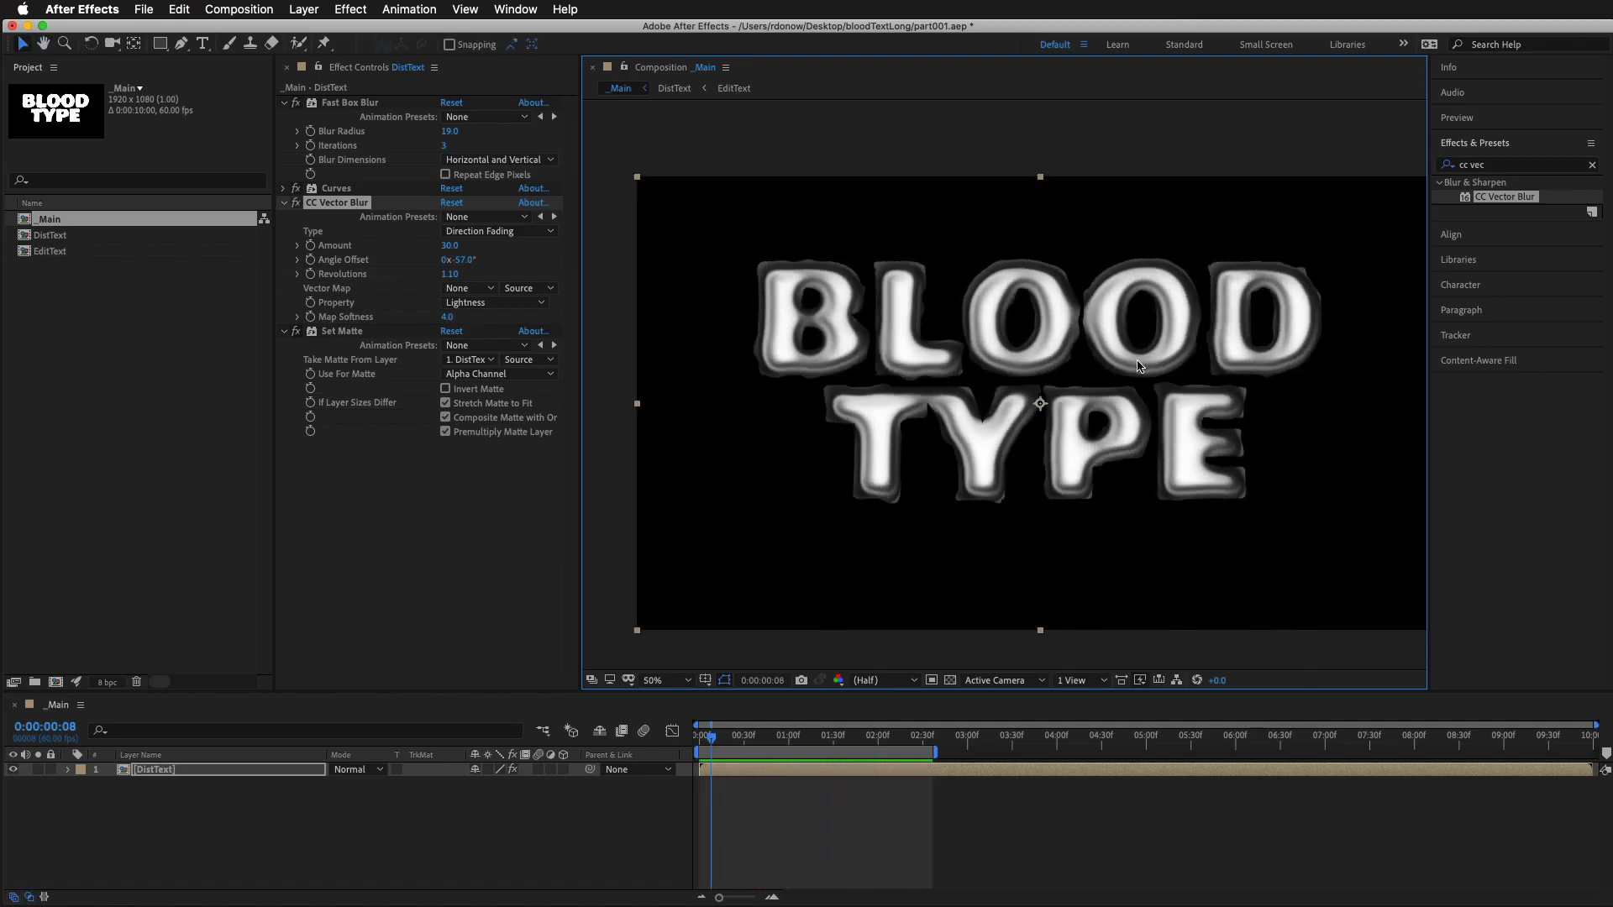
Examine the transparent parts of the vector-blurred letters against the transparency grid, and restore the black background
{"action": "left_click", "coordinate": [951, 680]}
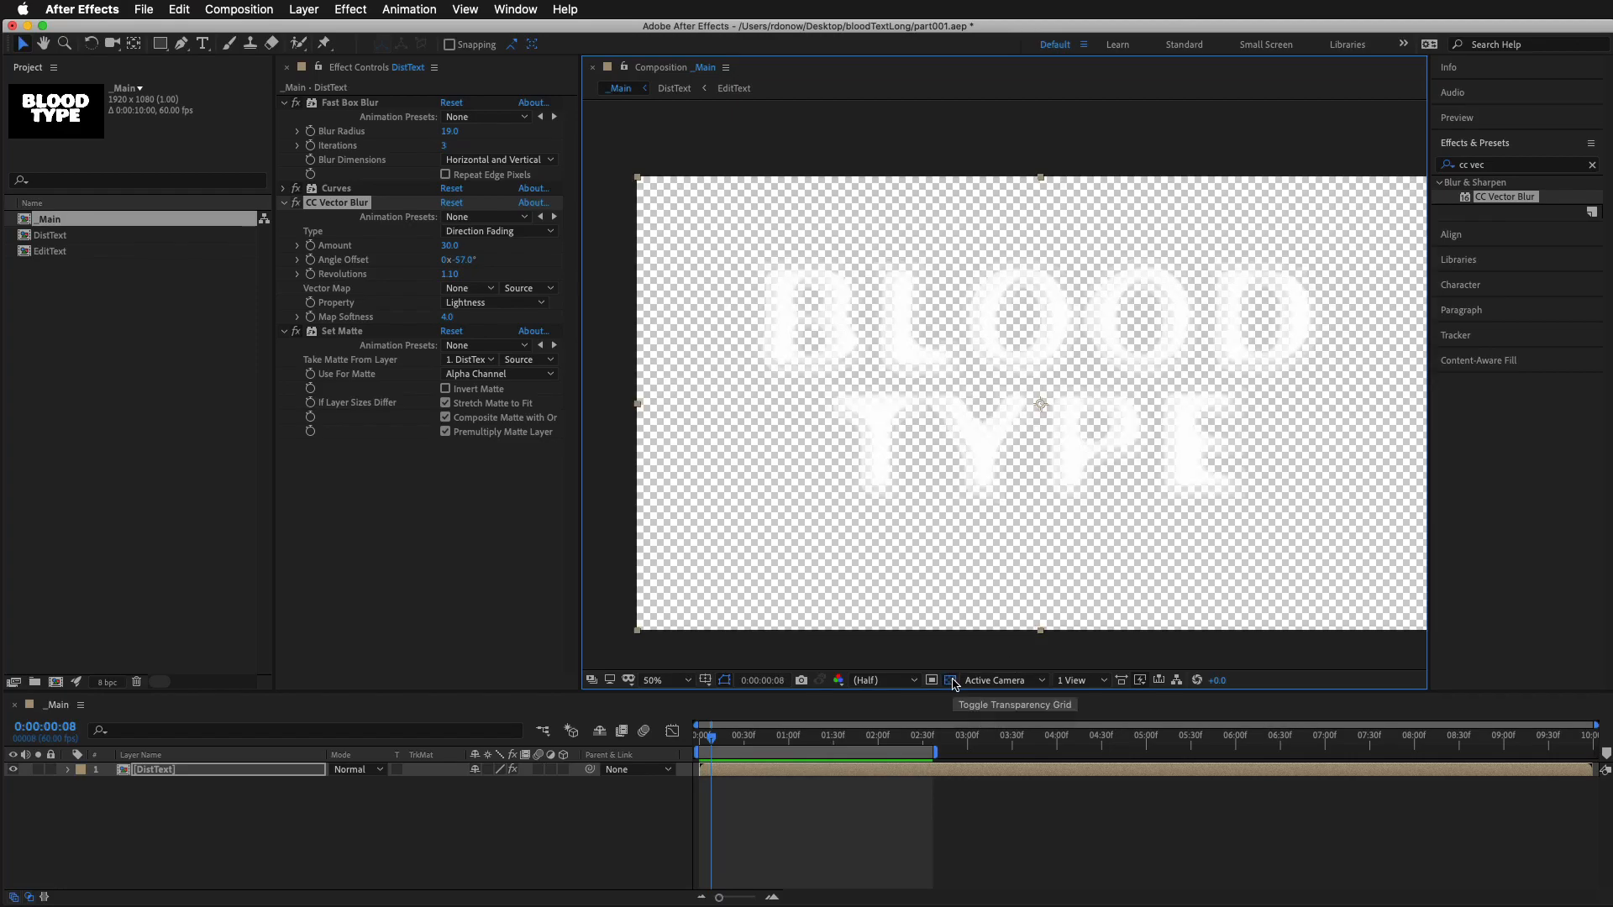
{"action": "scroll", "coordinate": [1121, 422], "scroll_direction": "up", "scroll_amount": 6}
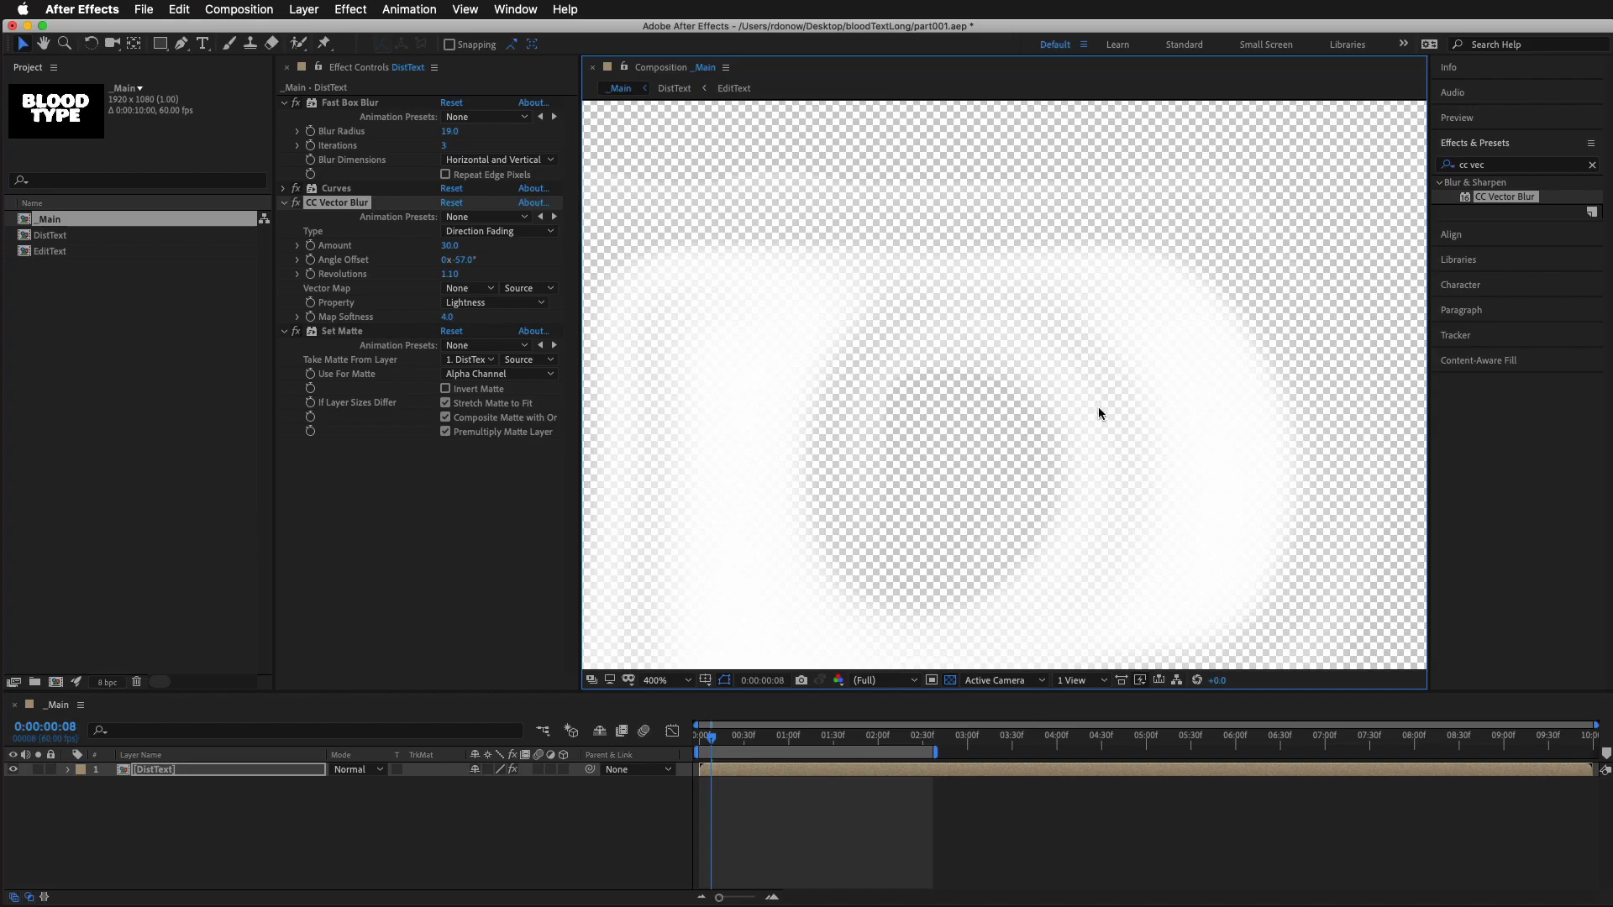
{"action": "scroll", "coordinate": [1112, 383], "scroll_direction": "down", "scroll_amount": 6}
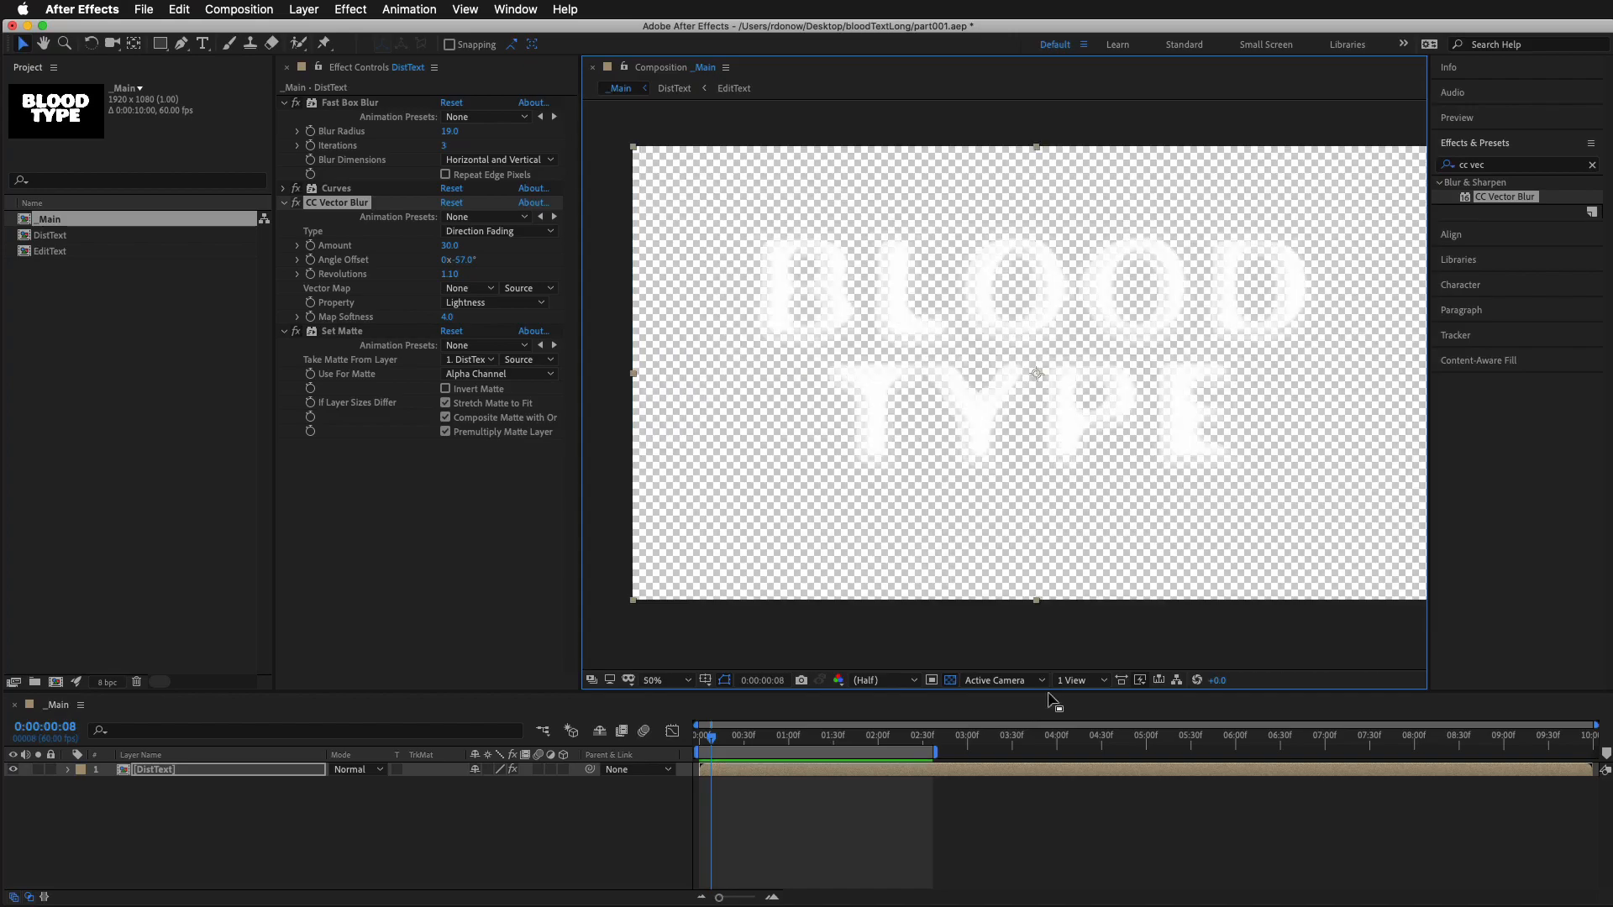
{"action": "left_click", "coordinate": [950, 681]}
Duplicate the DistText layer and delete all effects from the lower copy, from Fast Box Blur through Set Matte
{"action": "left_click", "coordinate": [164, 771]}
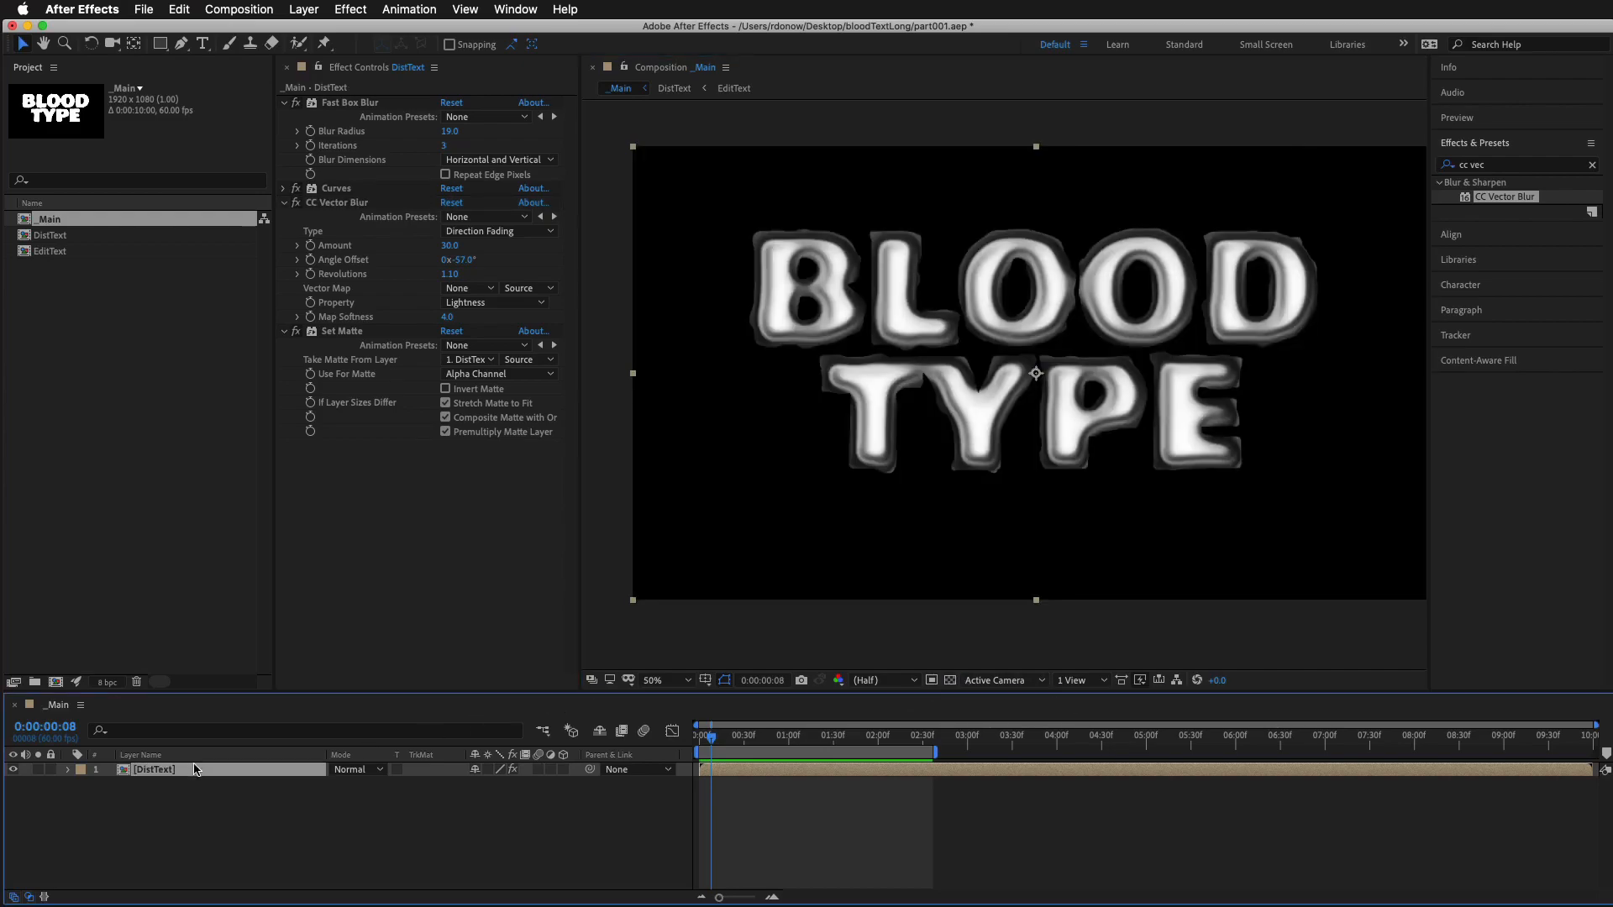
{"action": "key", "text": "super+d"}
{"action": "left_click", "coordinate": [158, 788]}
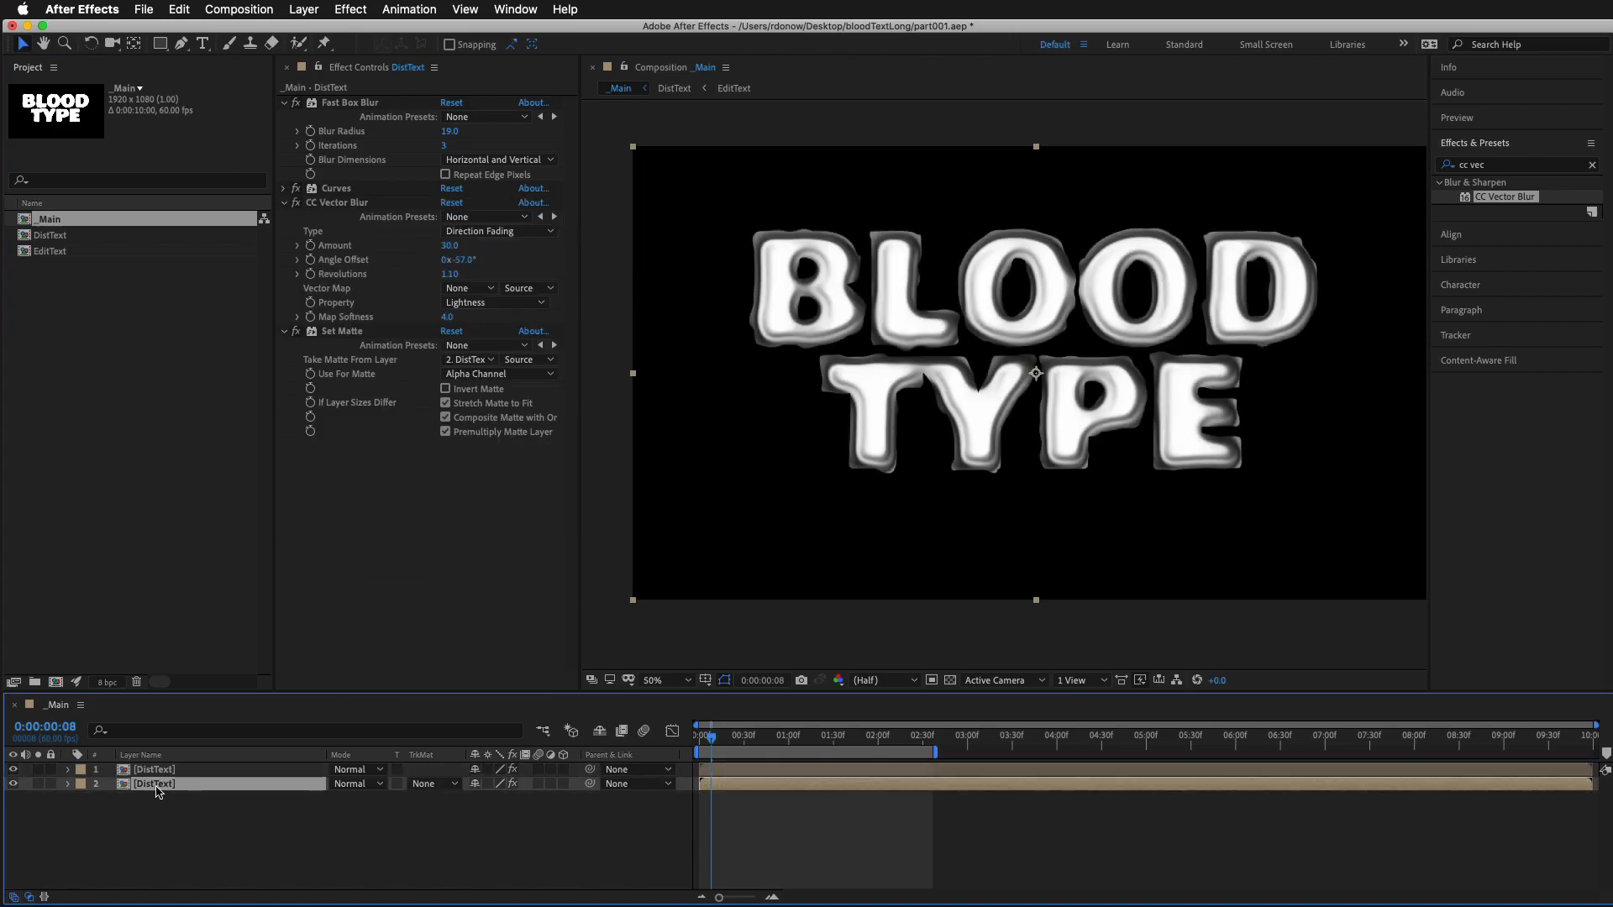
{"action": "left_click", "coordinate": [357, 335]}
{"action": "left_click", "coordinate": [338, 106], "text": "shift"}
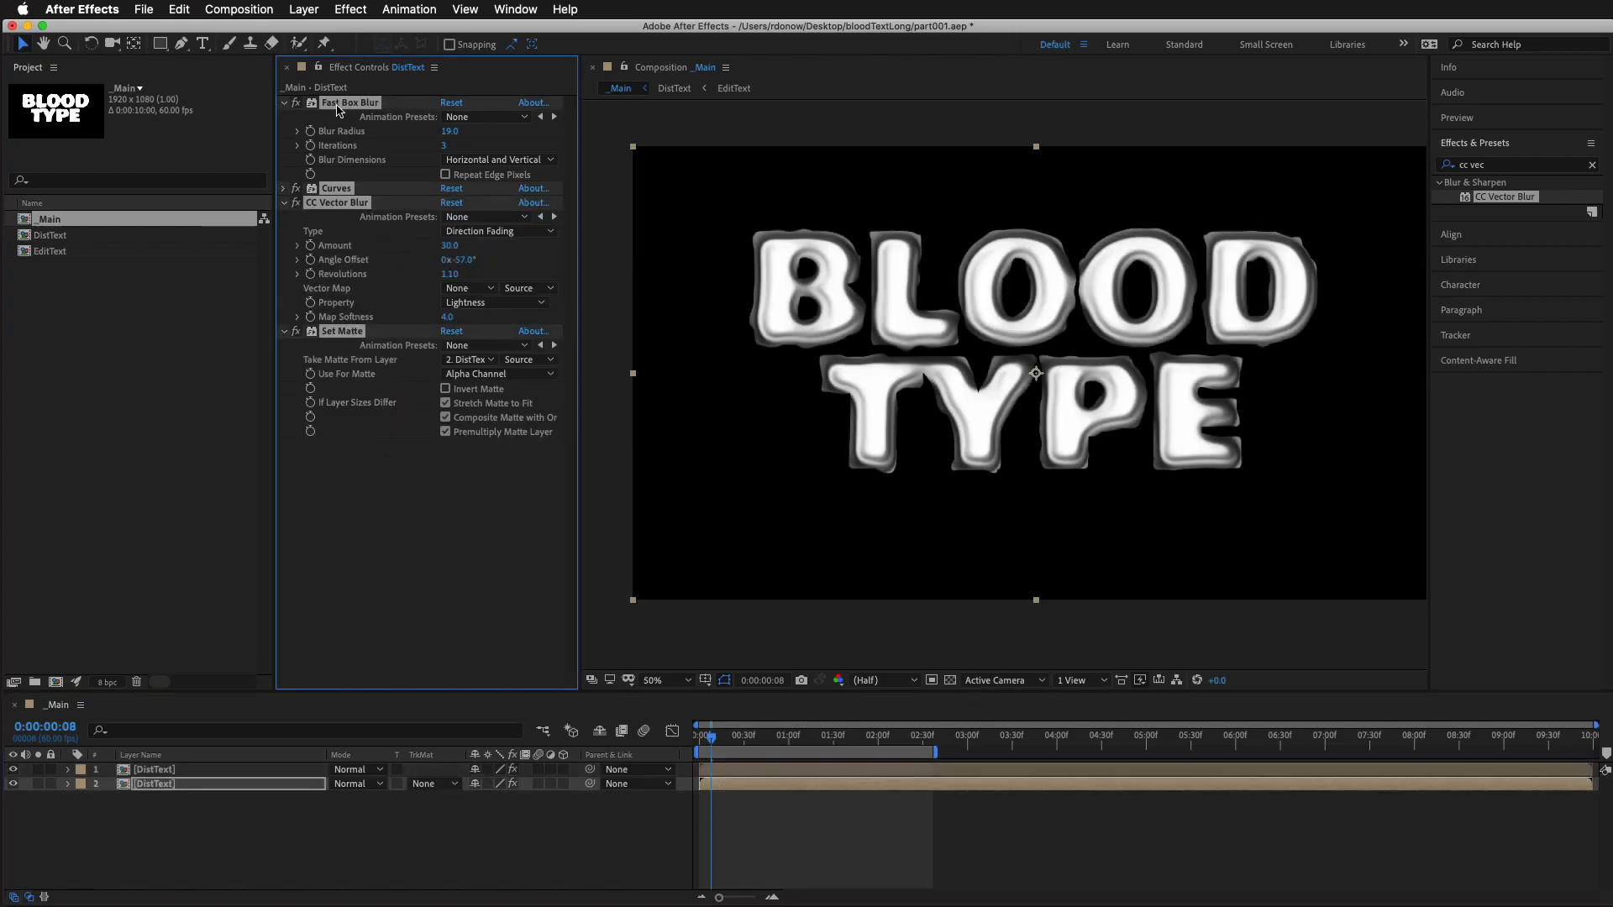
{"action": "key", "text": "Delete"}
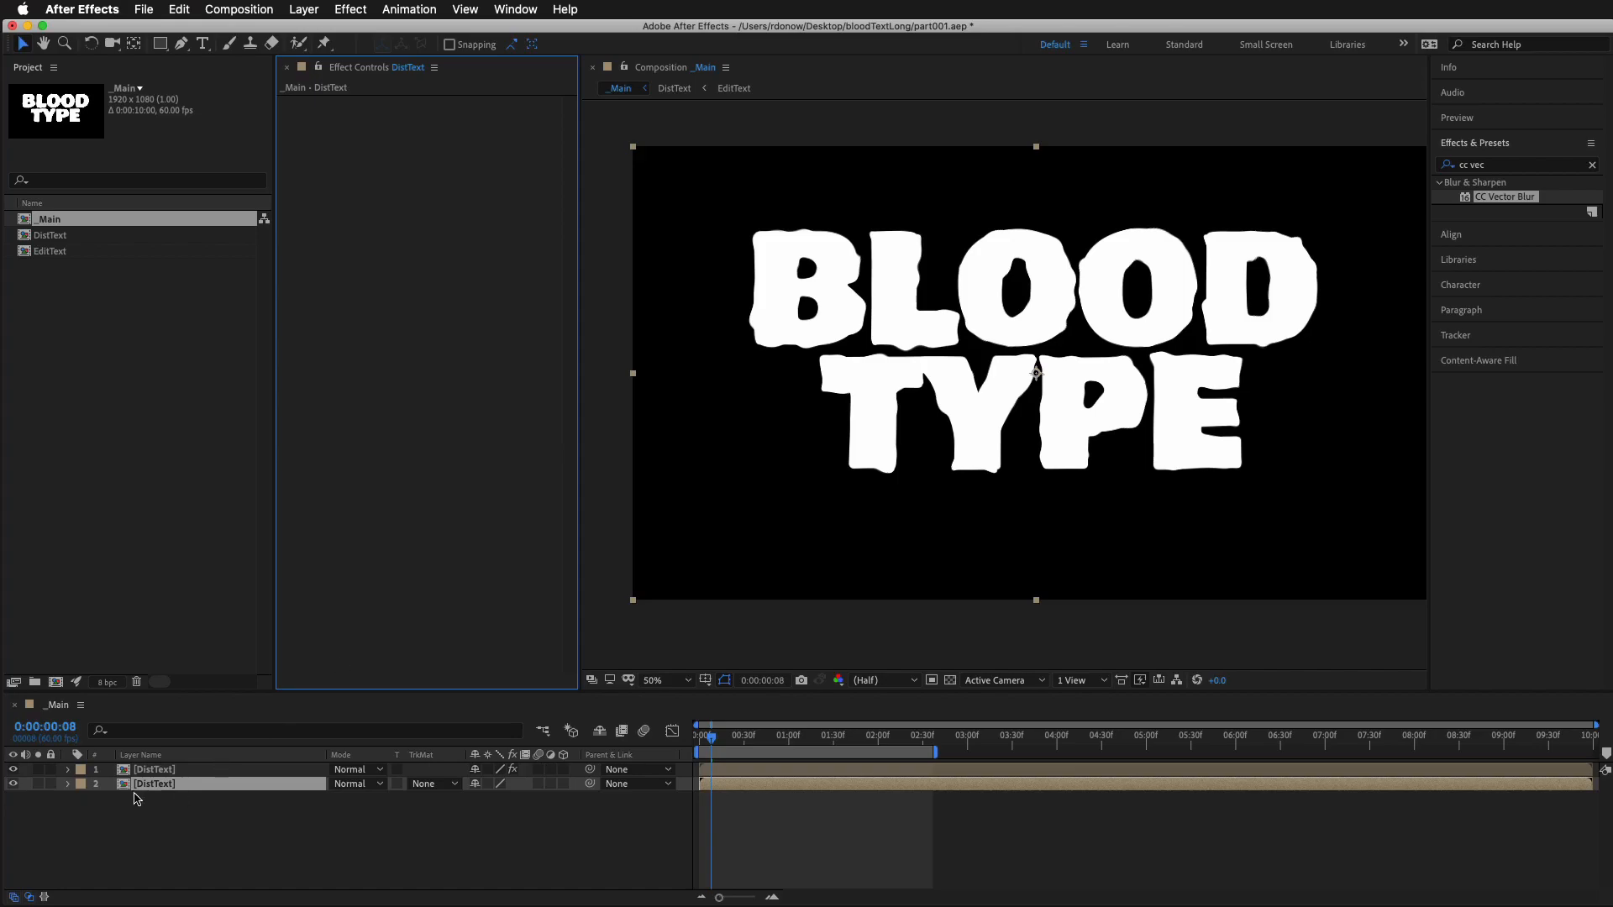
Compare the plain and shaded DistText layers by hiding each one and showing it again
{"action": "left_click", "coordinate": [12, 783]}
{"action": "left_click", "coordinate": [12, 770]}
{"action": "left_click", "coordinate": [13, 770]}
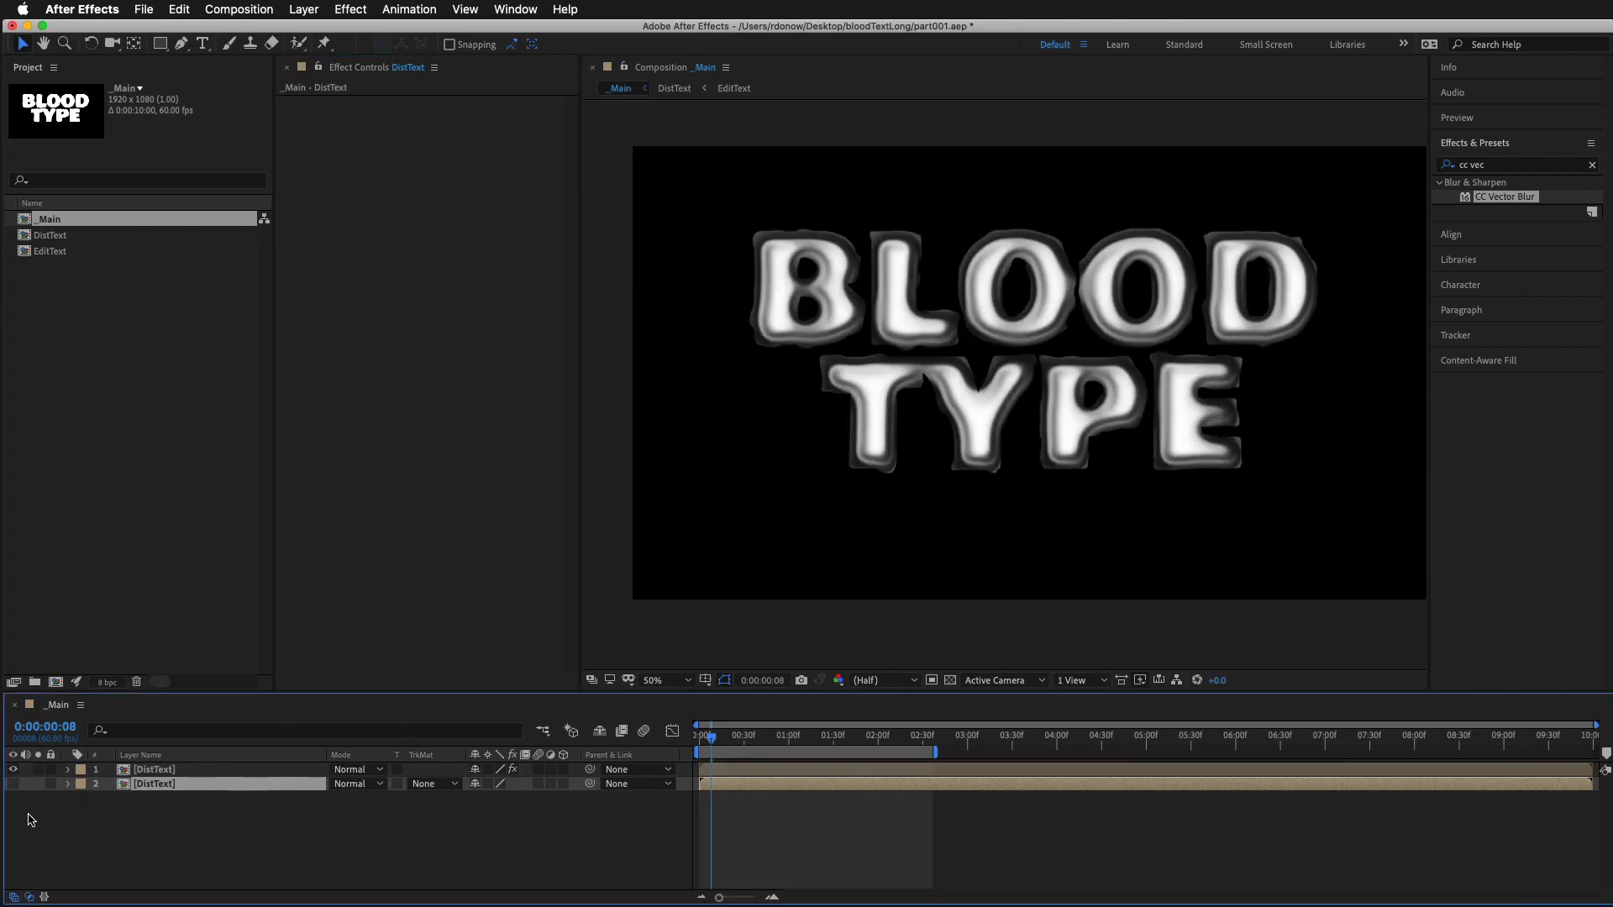
{"action": "left_click", "coordinate": [13, 783]}
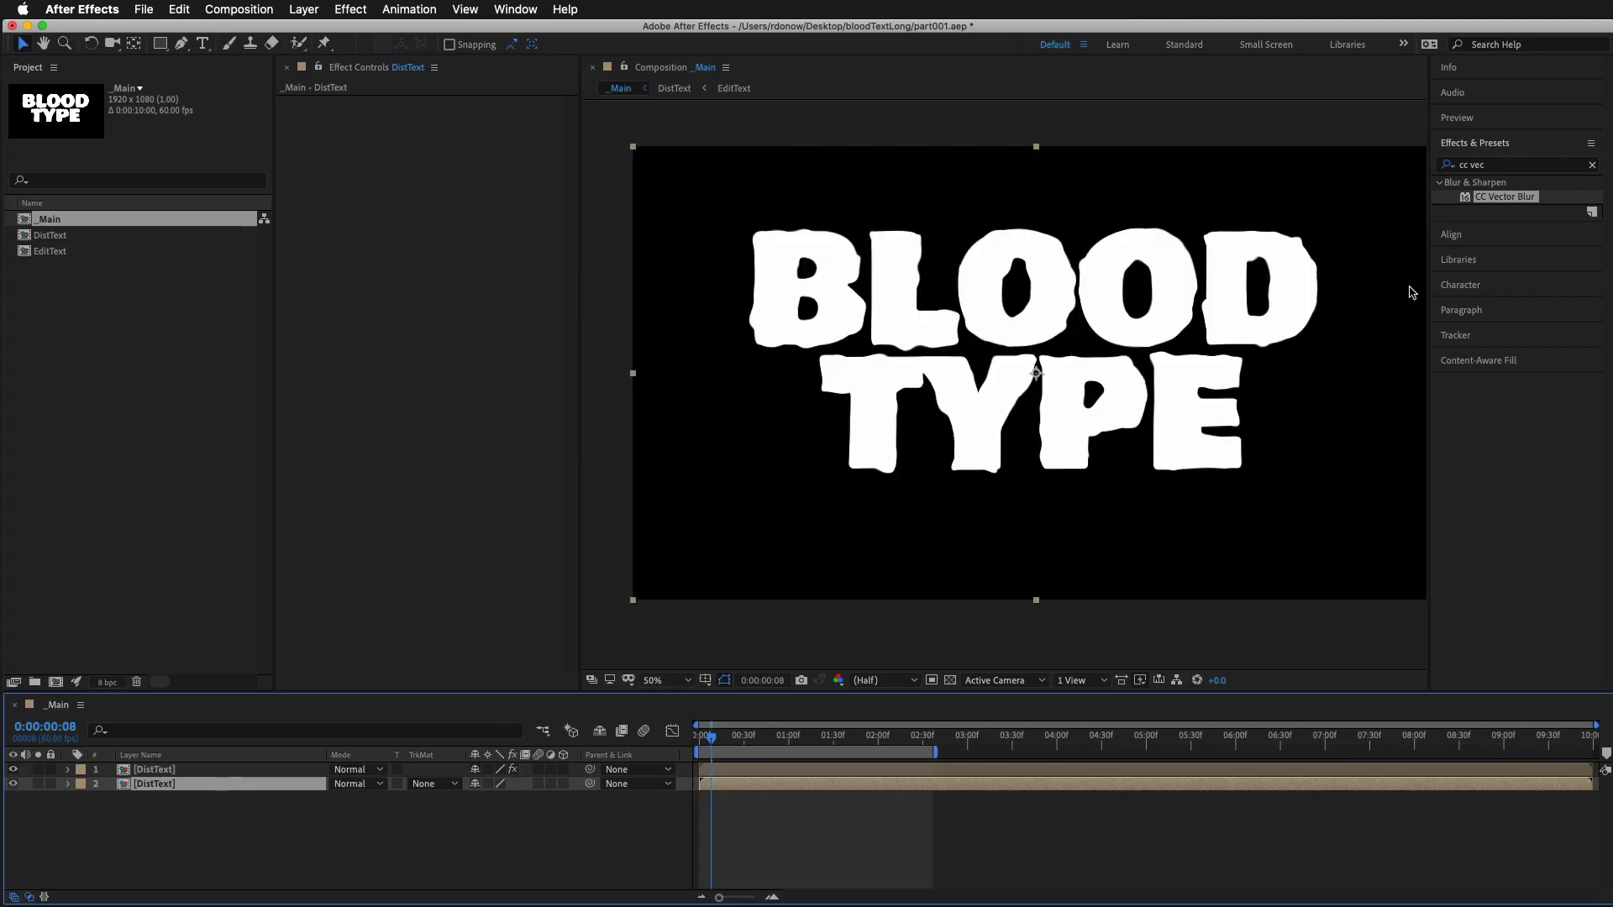
Find the Fill effect and apply it to the lower DistText layer
{"action": "left_click", "coordinate": [1491, 165]}
{"action": "key", "text": "BackSpace"}
{"action": "key", "text": "BackSpace"}
{"action": "key", "text": "BackSpace"}
{"action": "key", "text": "BackSpace"}
{"action": "key", "text": "BackSpace"}
{"action": "key", "text": "BackSpace"}
{"action": "type", "text": "fill"}
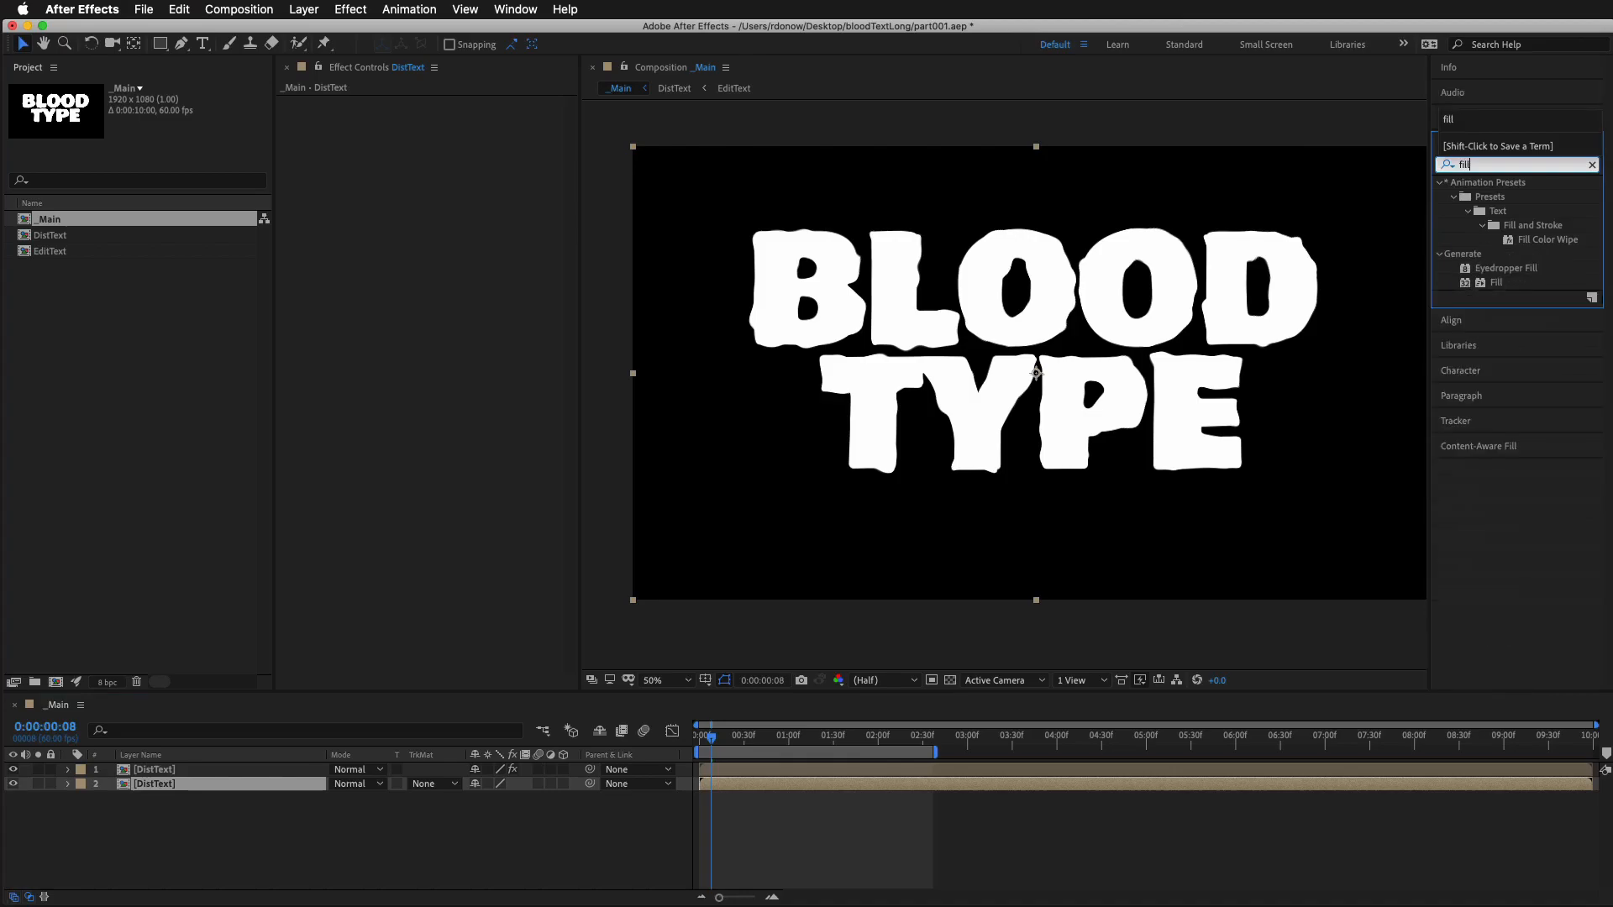
{"action": "left_click_drag", "start_coordinate": [1586, 292], "coordinate": [1222, 784]}
Set the Fill color of the lower DistText layer to very dark red, 240000
{"action": "left_click", "coordinate": [449, 160]}
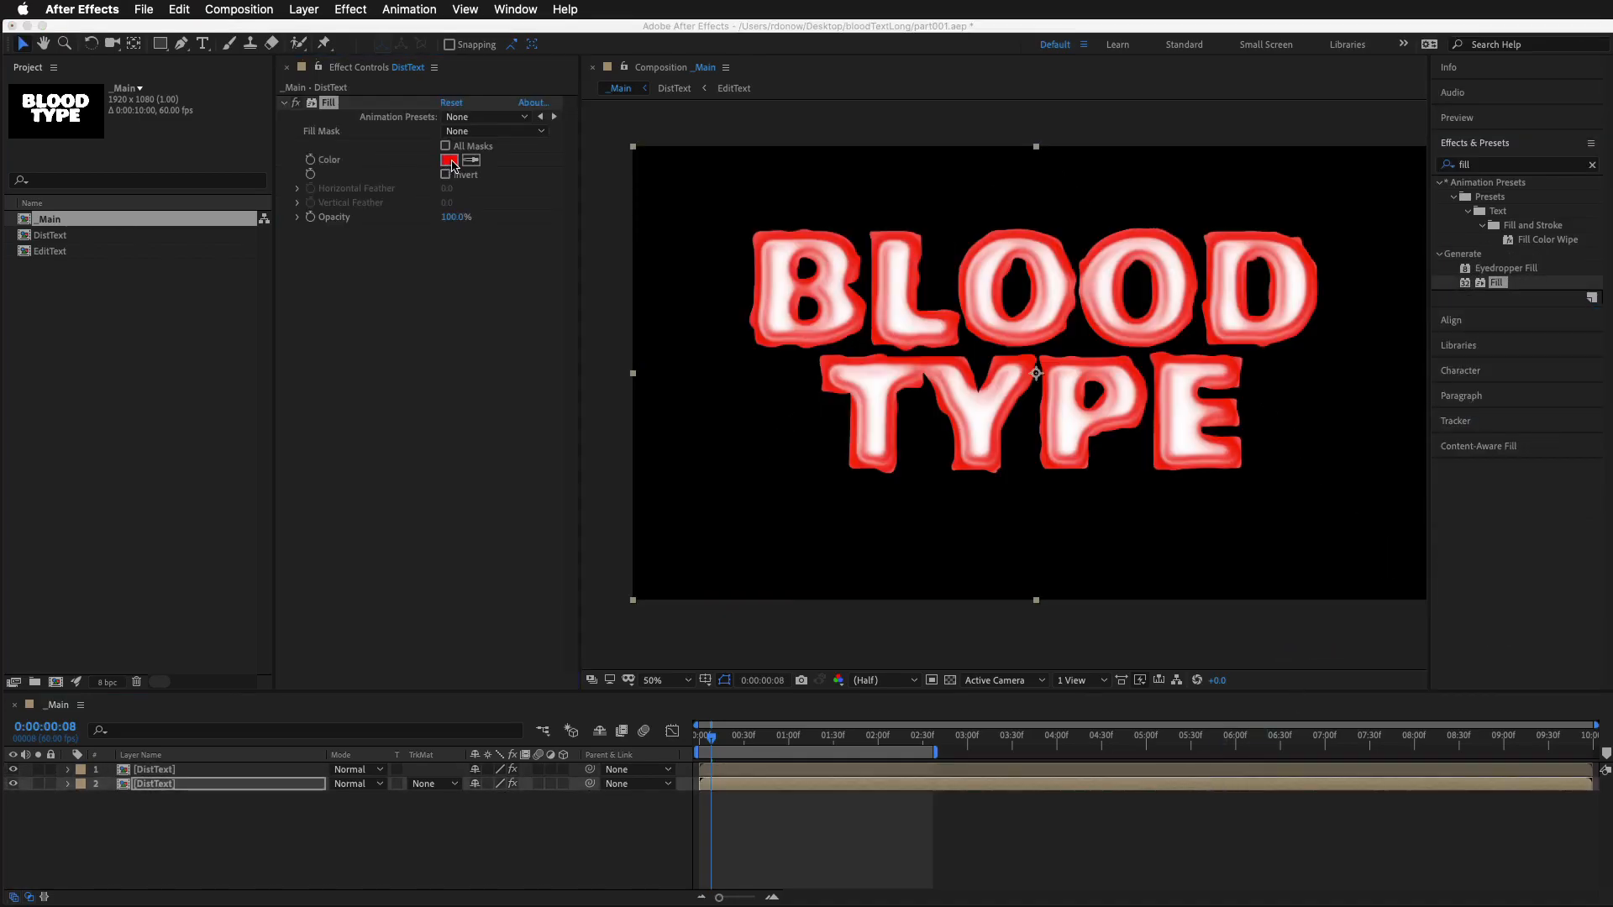
{"action": "left_click_drag", "start_coordinate": [1512, 903], "coordinate": [1165, 495]}
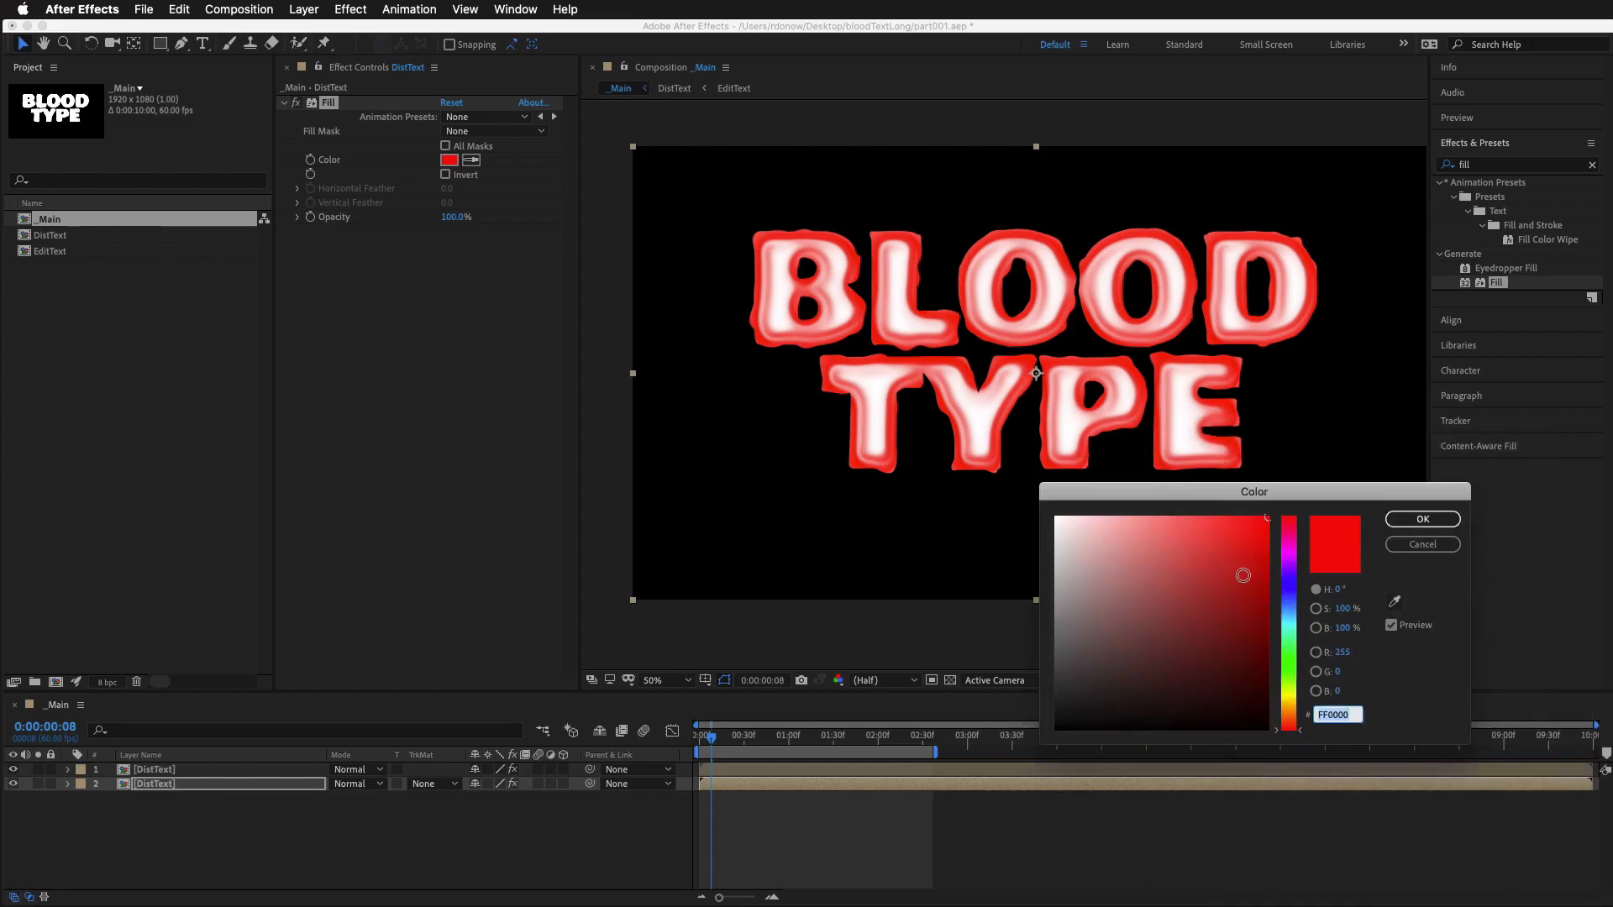
{"action": "left_click_drag", "start_coordinate": [1247, 592], "coordinate": [1290, 767]}
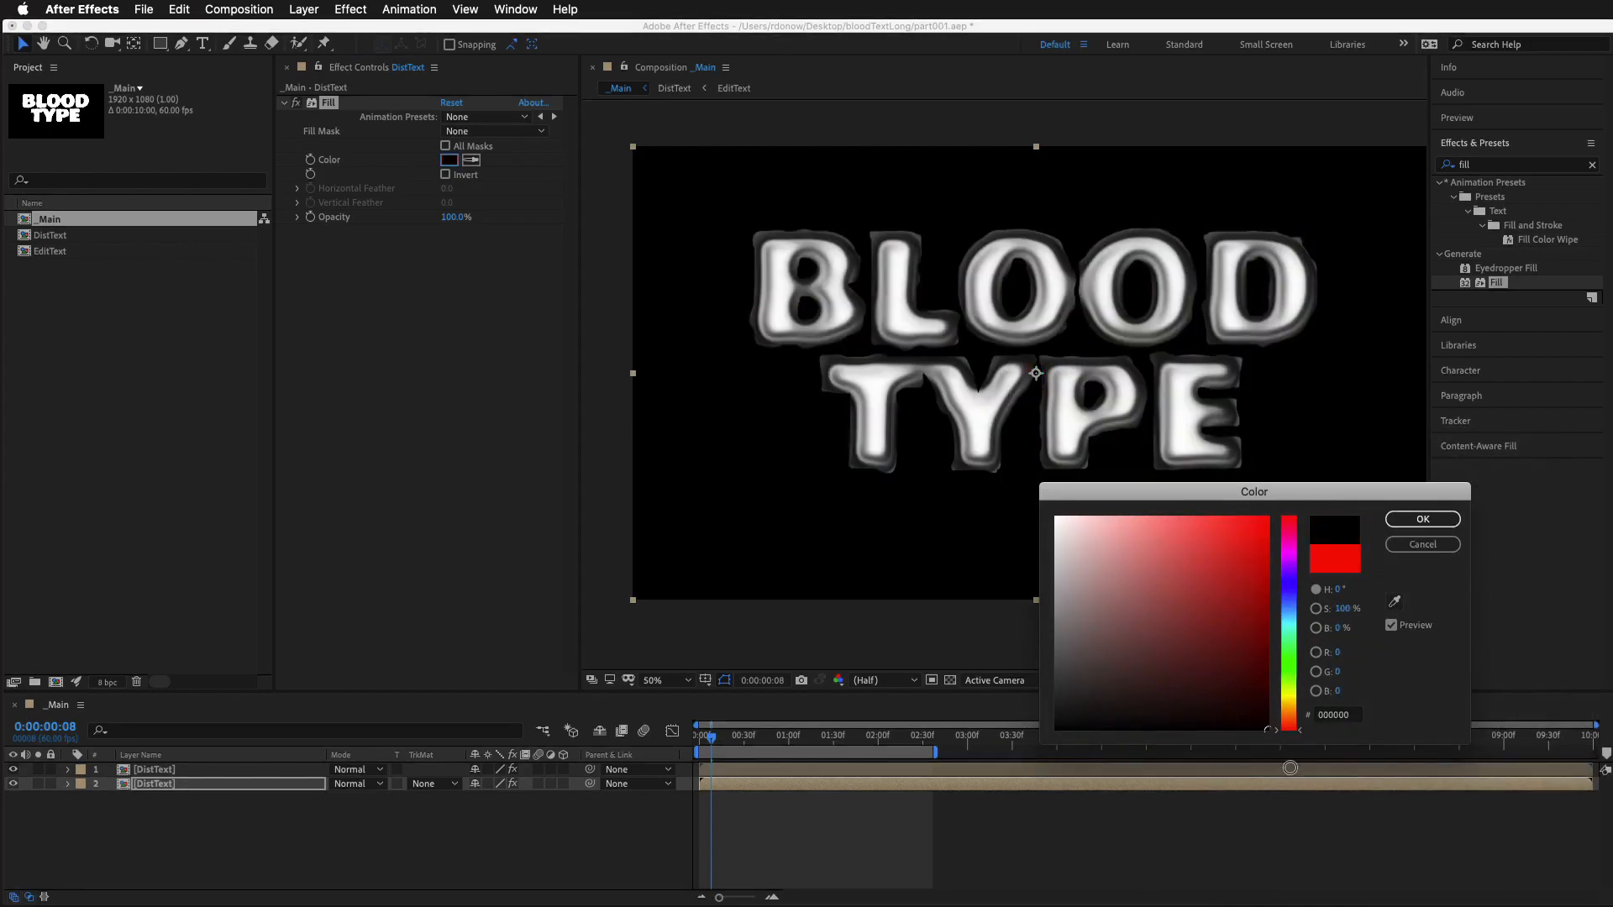
{"action": "left_click", "coordinate": [1274, 680]}
{"action": "left_click_drag", "start_coordinate": [1274, 680], "coordinate": [1267, 700]}
{"action": "left_click", "coordinate": [1419, 519]}
Check the dark red base text on its own by temporarily hiding the upper DistText layer
{"action": "left_click", "coordinate": [65, 808]}
{"action": "left_click", "coordinate": [13, 771]}
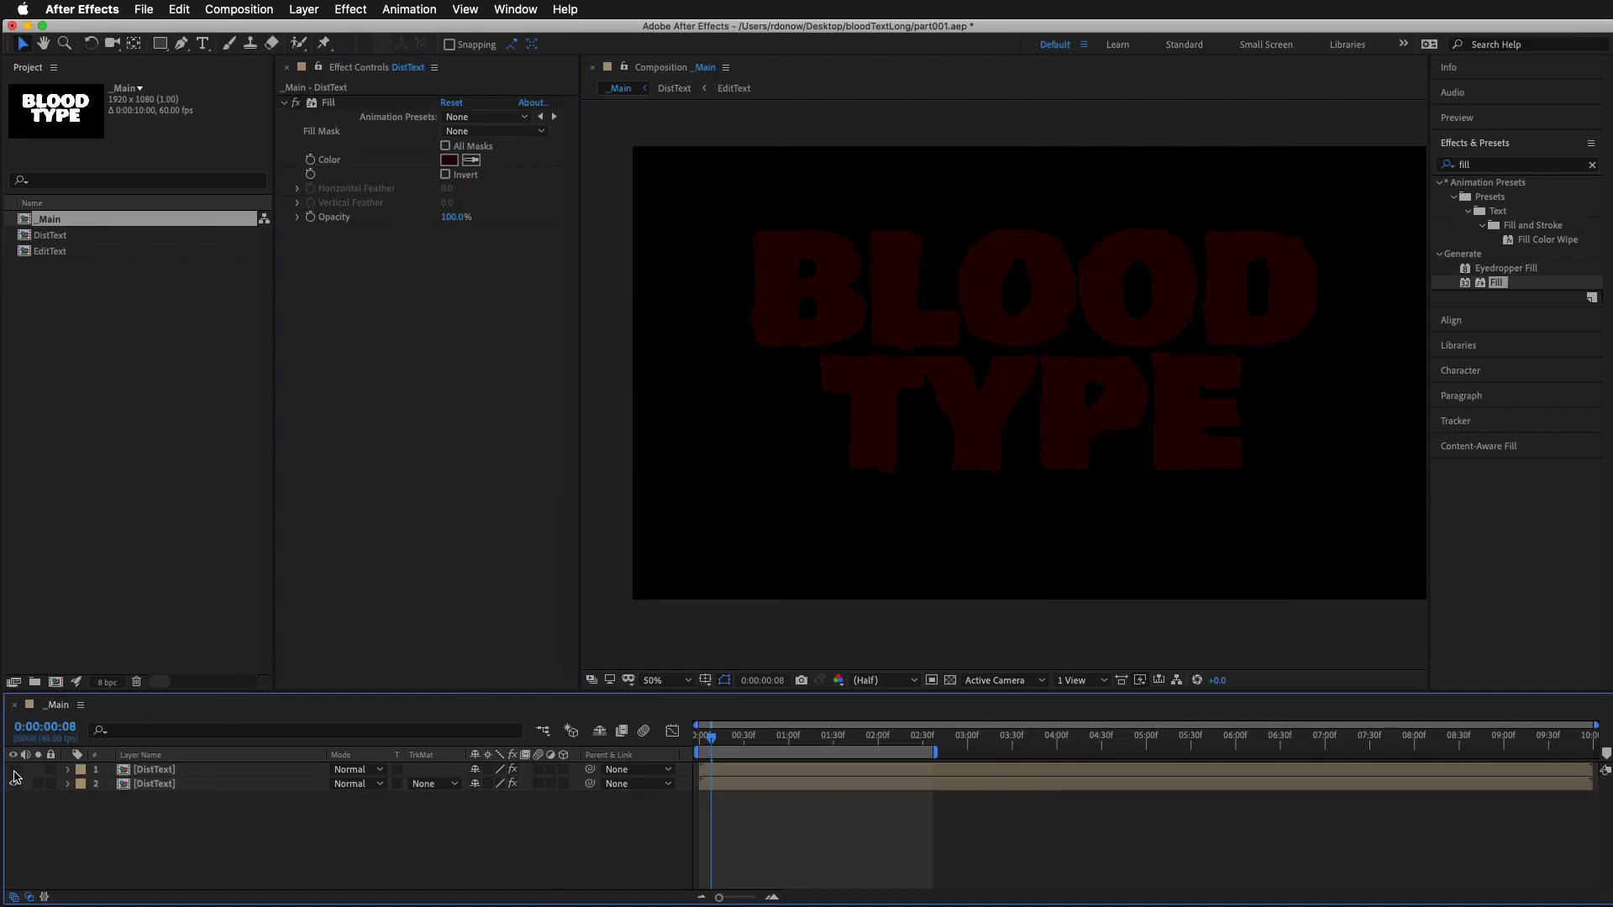
{"action": "left_click", "coordinate": [12, 770]}
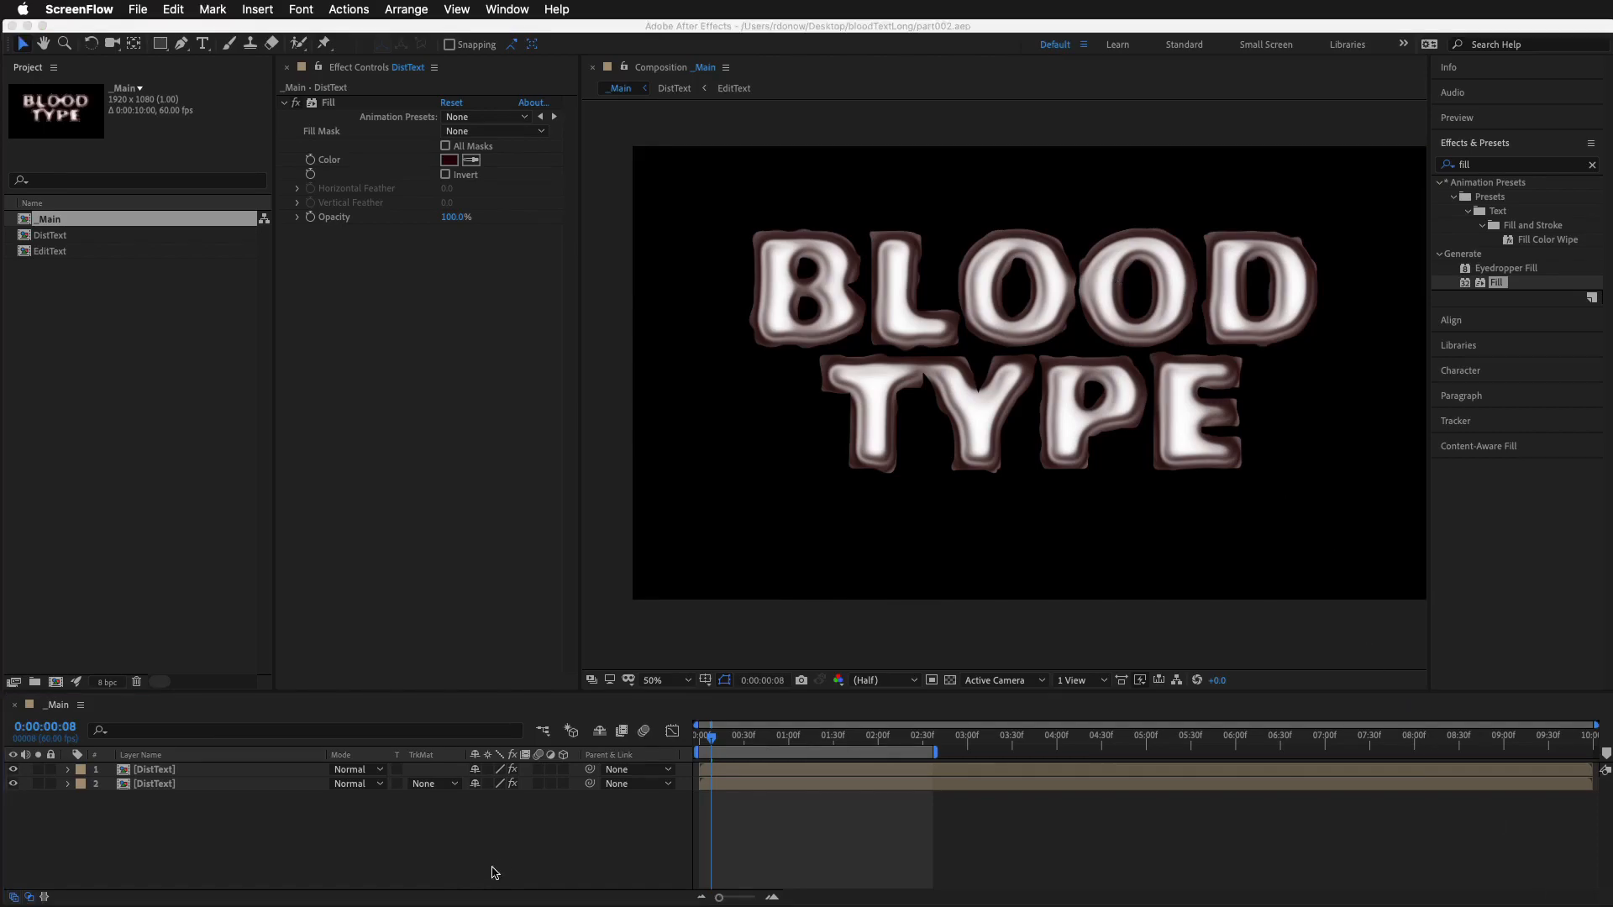
Start a new solid in the _Main composition, colored black (000000) and made comp size at 1920 x 1080
{"action": "right_click", "coordinate": [598, 826]}
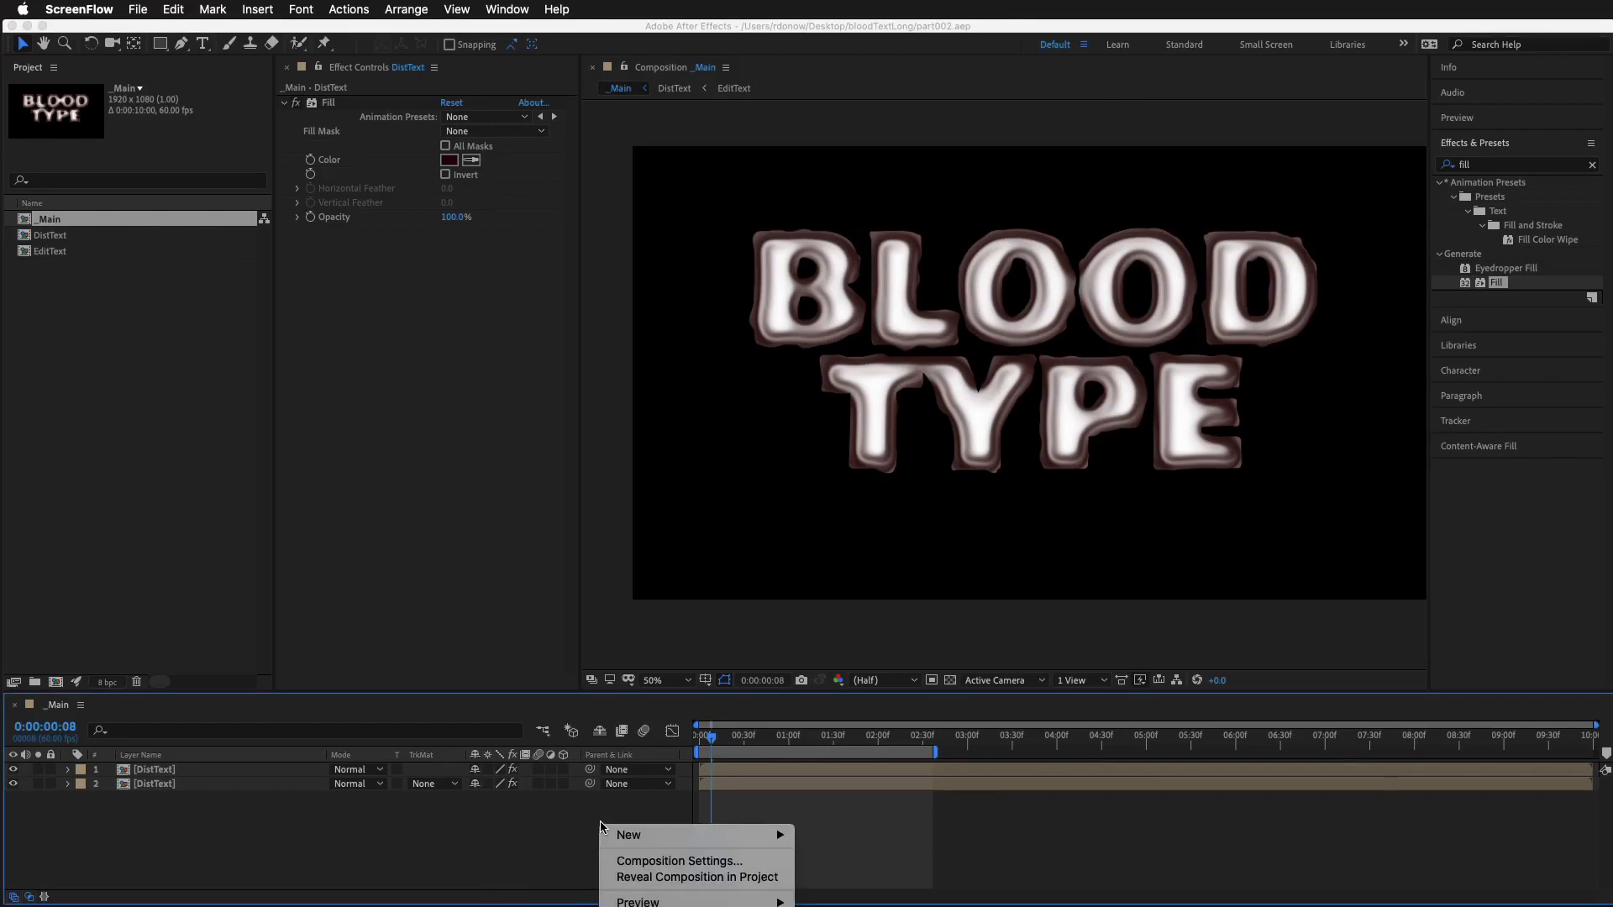
{"action": "mouse_move", "coordinate": [630, 834]}
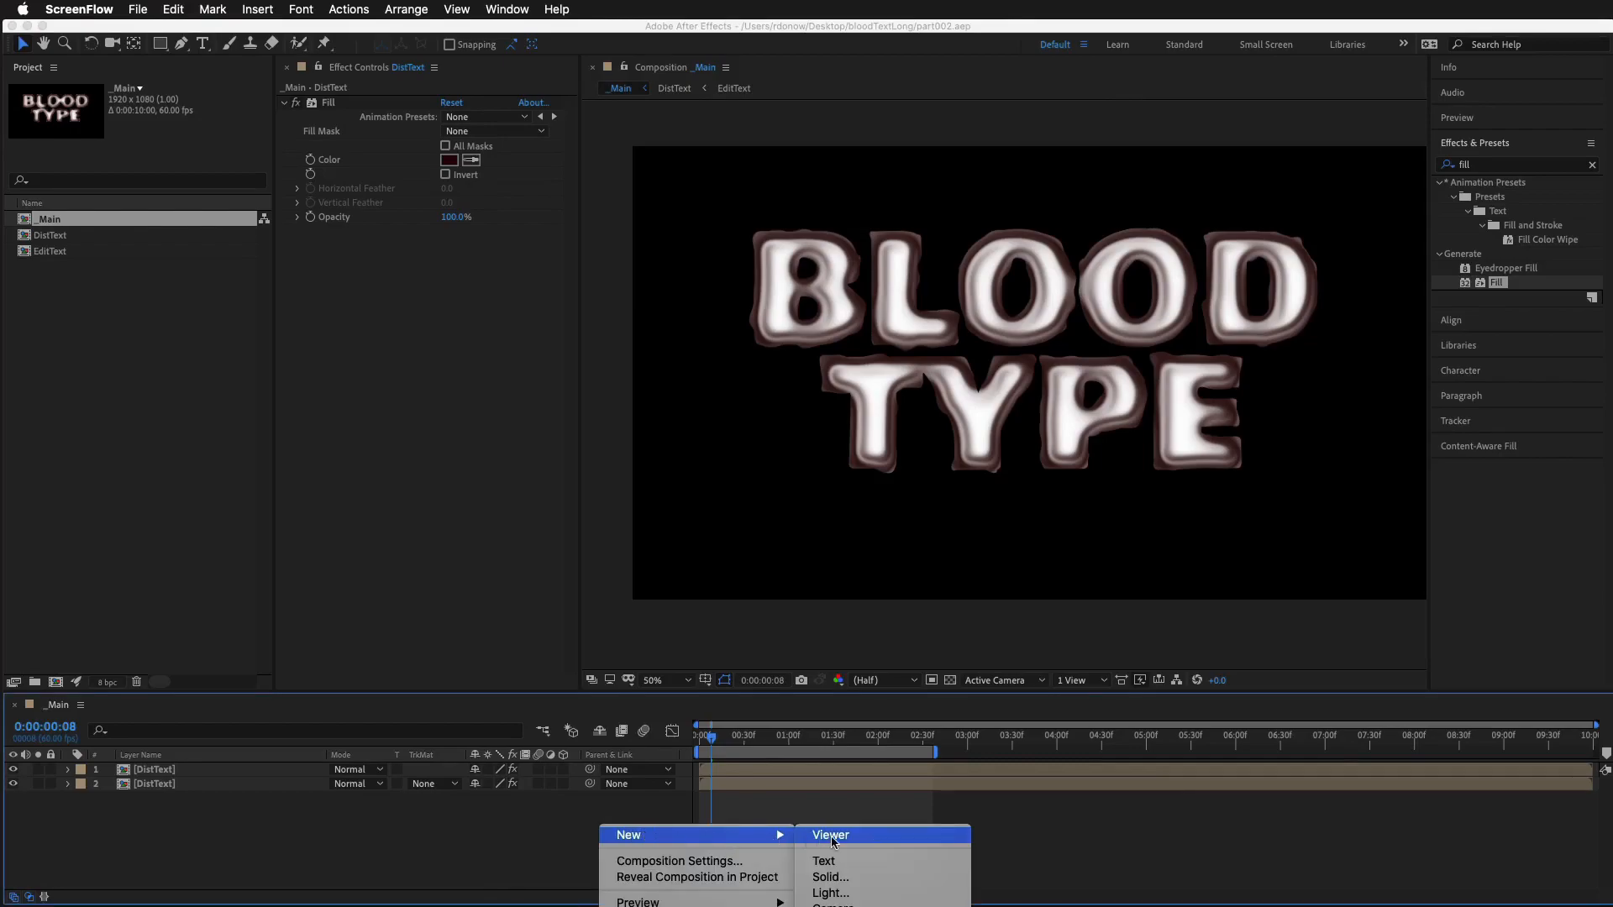
{"action": "left_click", "coordinate": [836, 877]}
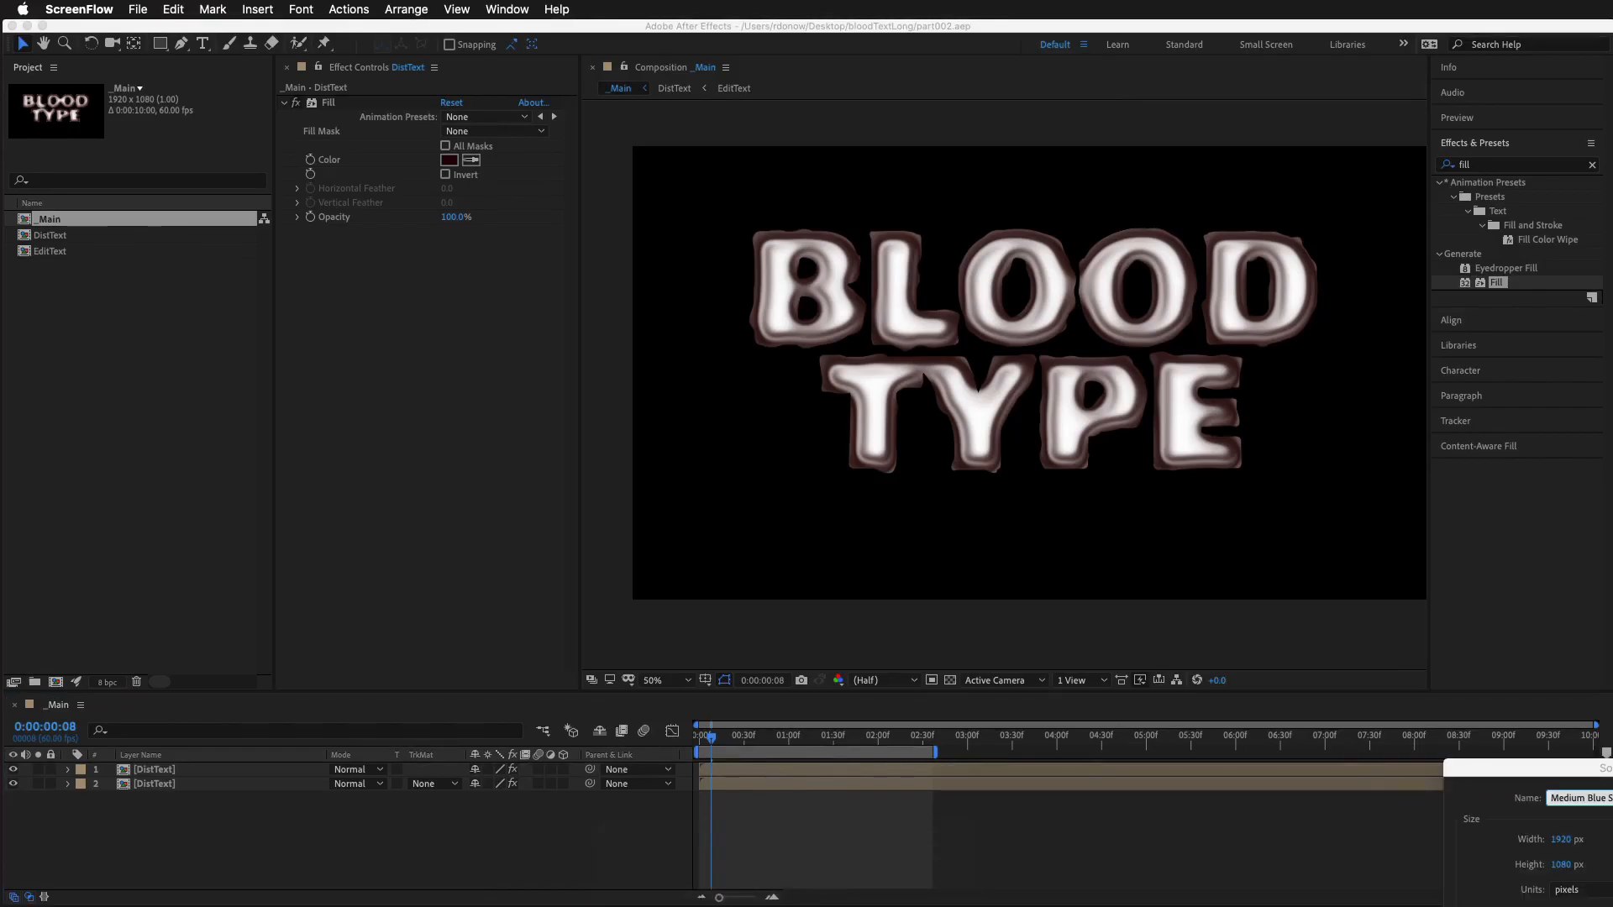
{"action": "left_click_drag", "start_coordinate": [1506, 767], "coordinate": [1164, 393]}
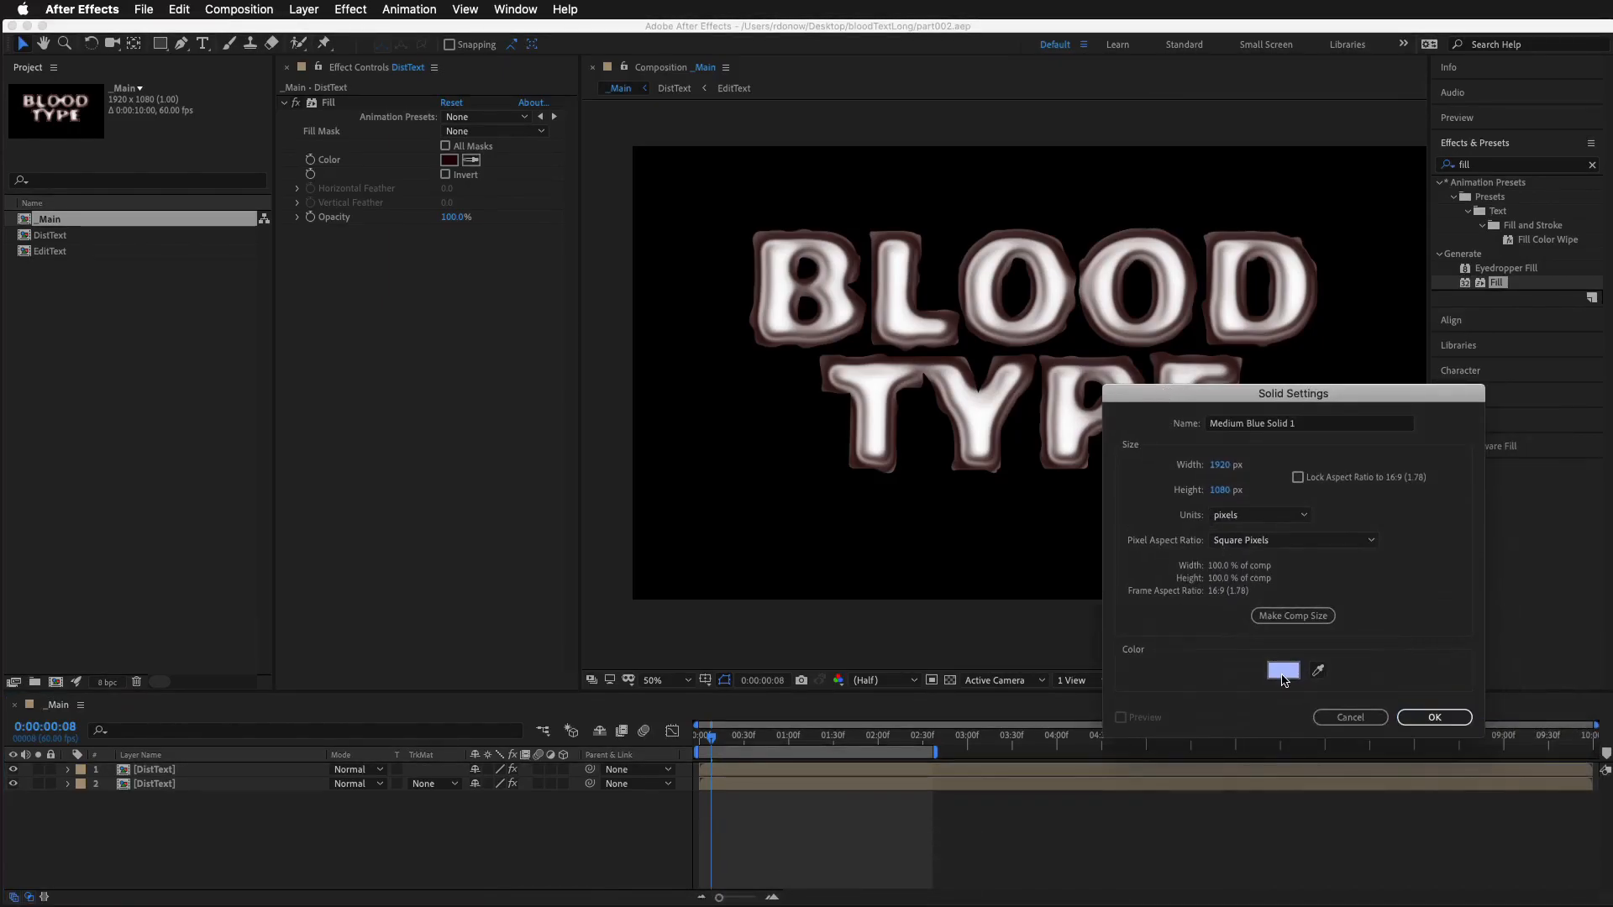
{"action": "left_click", "coordinate": [1284, 677]}
{"action": "left_click_drag", "start_coordinate": [1213, 659], "coordinate": [1298, 802]}
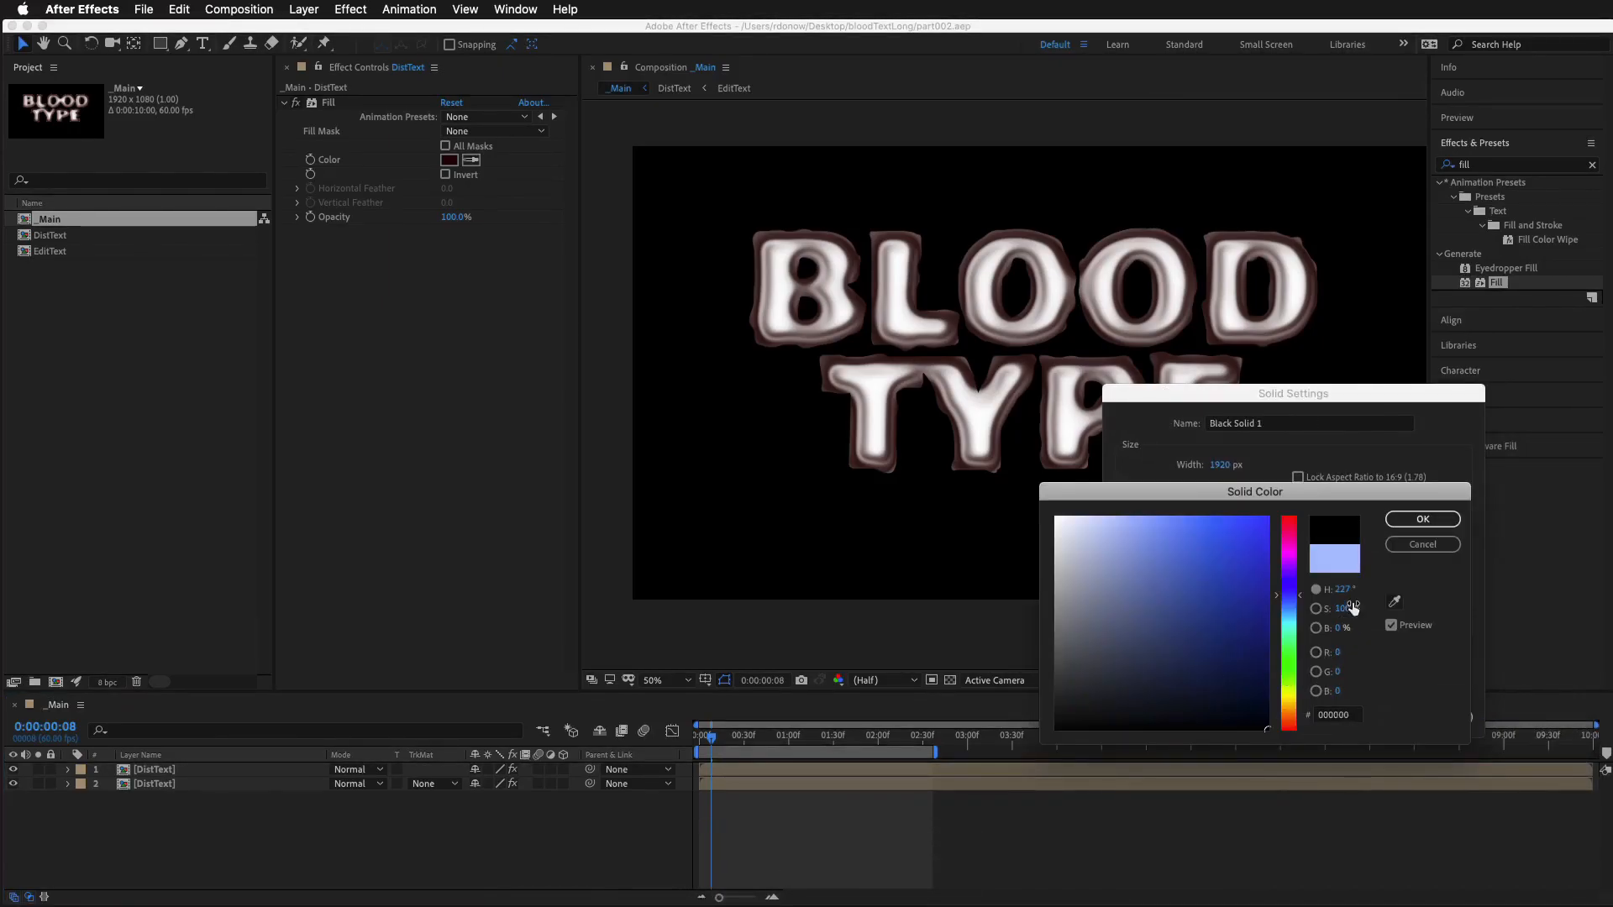
{"action": "left_click", "coordinate": [1422, 519]}
{"action": "left_click", "coordinate": [1260, 618]}
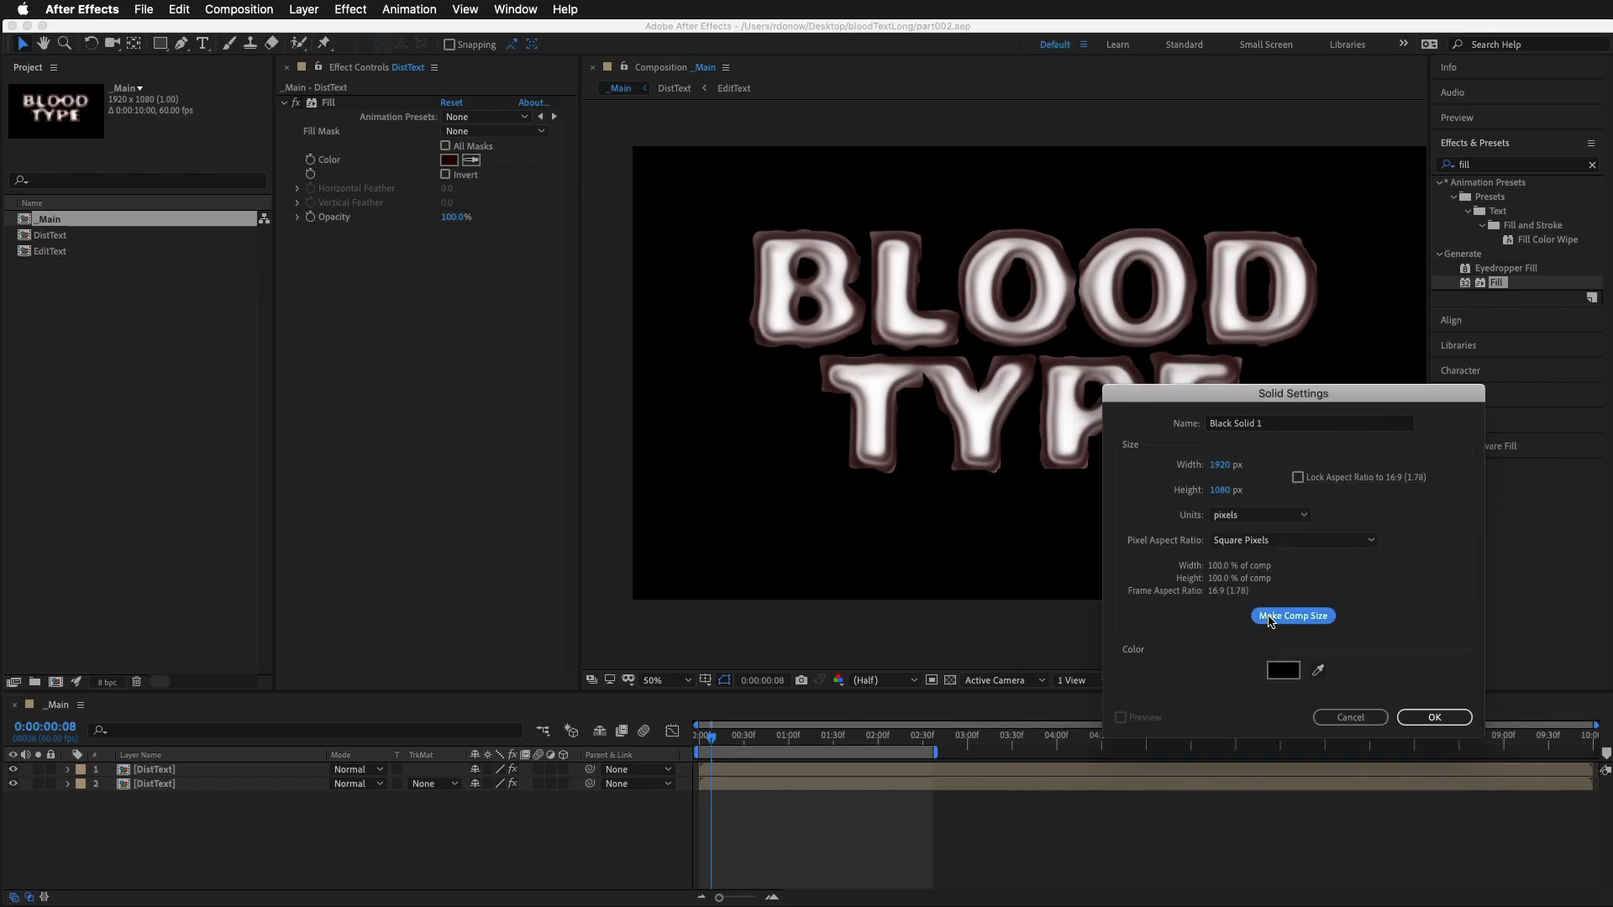
Name the black solid bloodTexture and create it
{"action": "double_click", "coordinate": [1273, 425]}
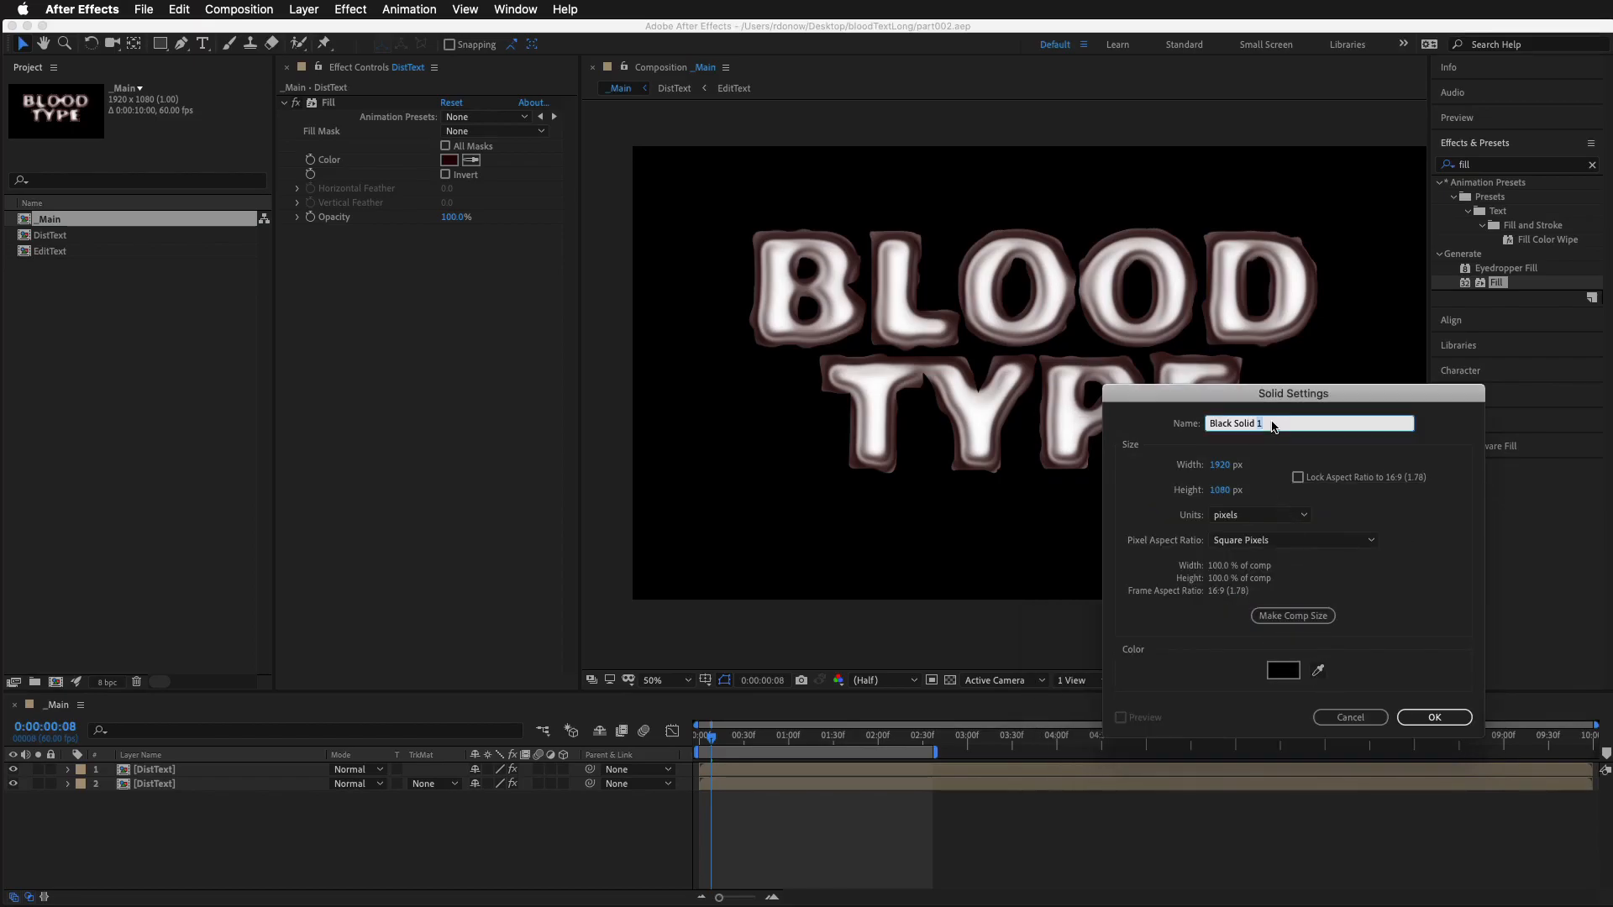
{"action": "triple_click", "coordinate": [1289, 420]}
{"action": "type", "text": "bloodTexture"}
{"action": "key", "text": "Return"}
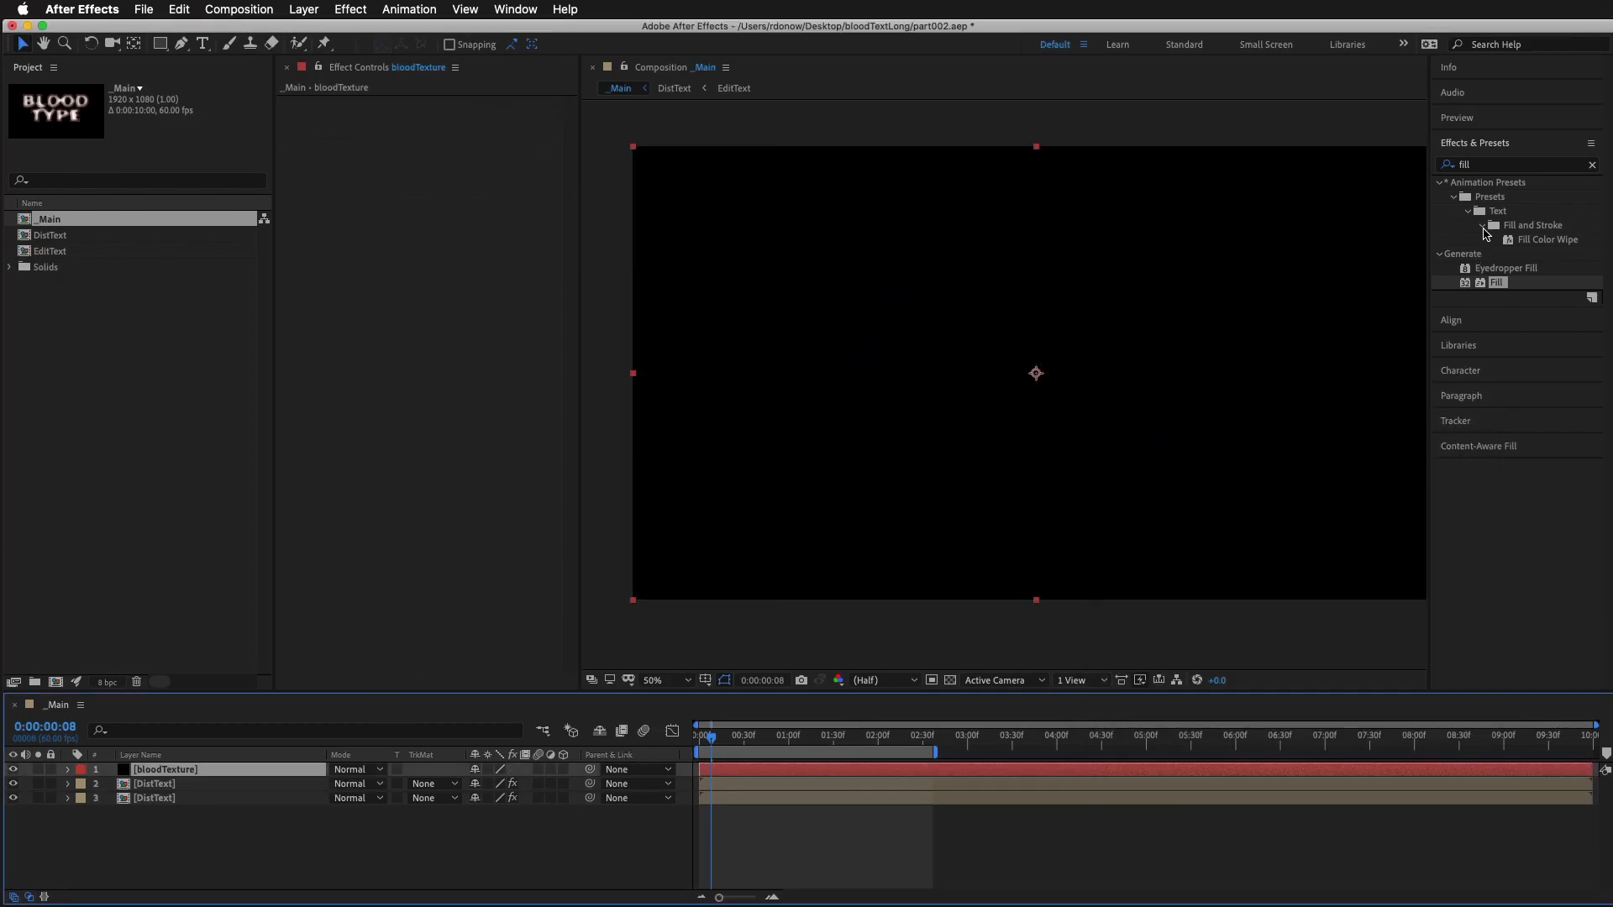
Find the Fractal Noise effect and apply it to the bloodTexture layer
{"action": "left_click", "coordinate": [1487, 172]}
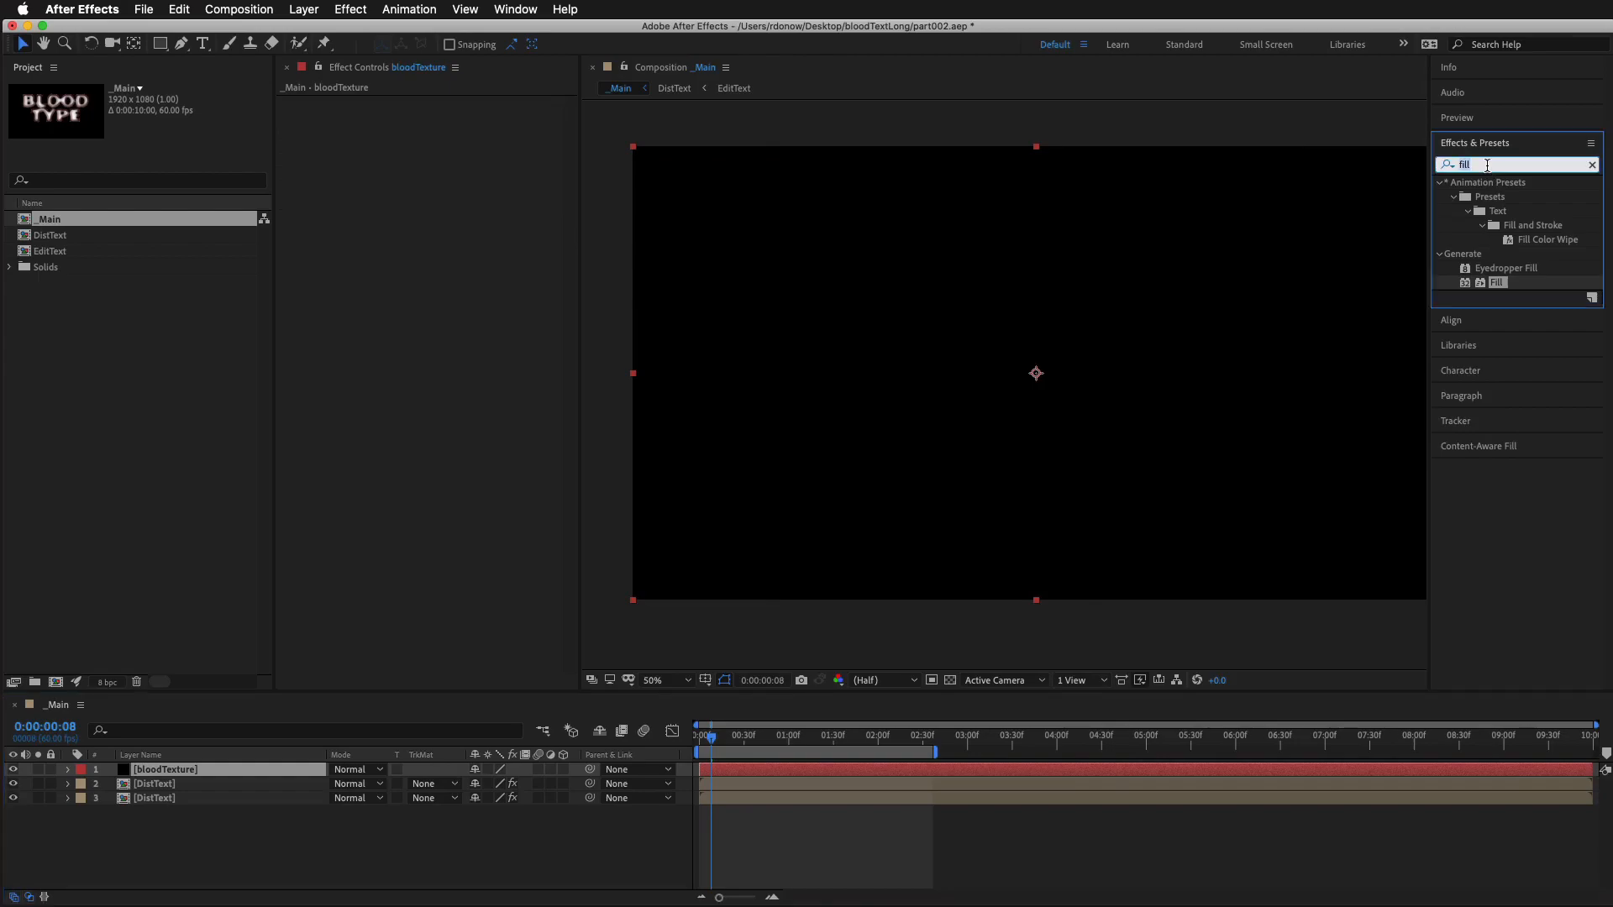
{"action": "type", "text": "frac"}
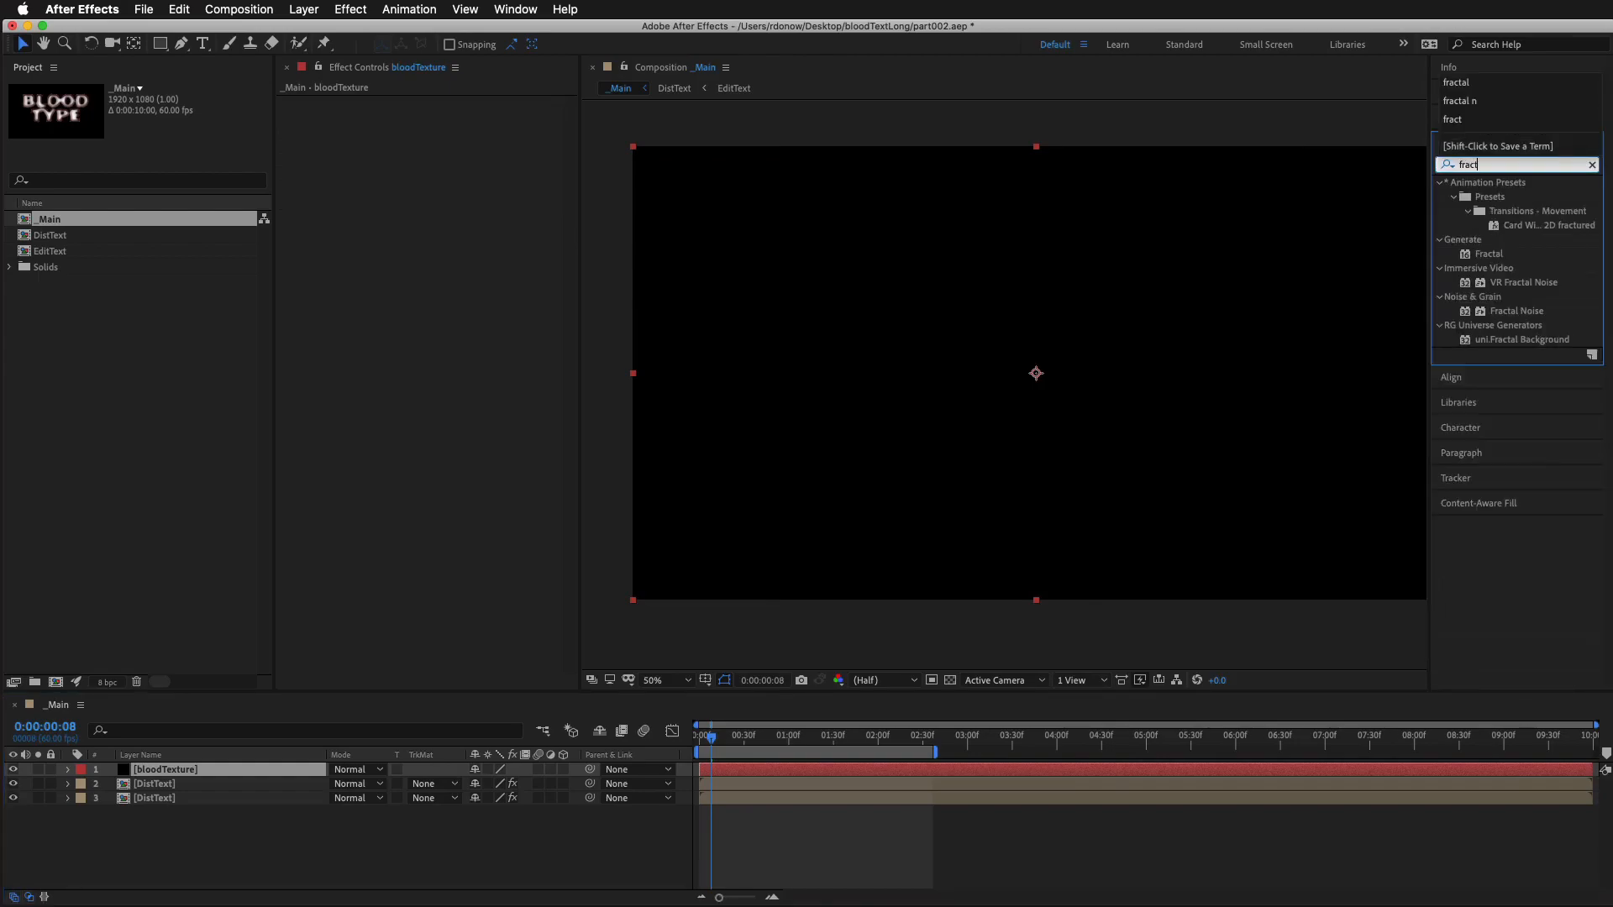
{"action": "type", "text": "t"}
{"action": "left_click_drag", "start_coordinate": [1512, 311], "coordinate": [808, 776]}
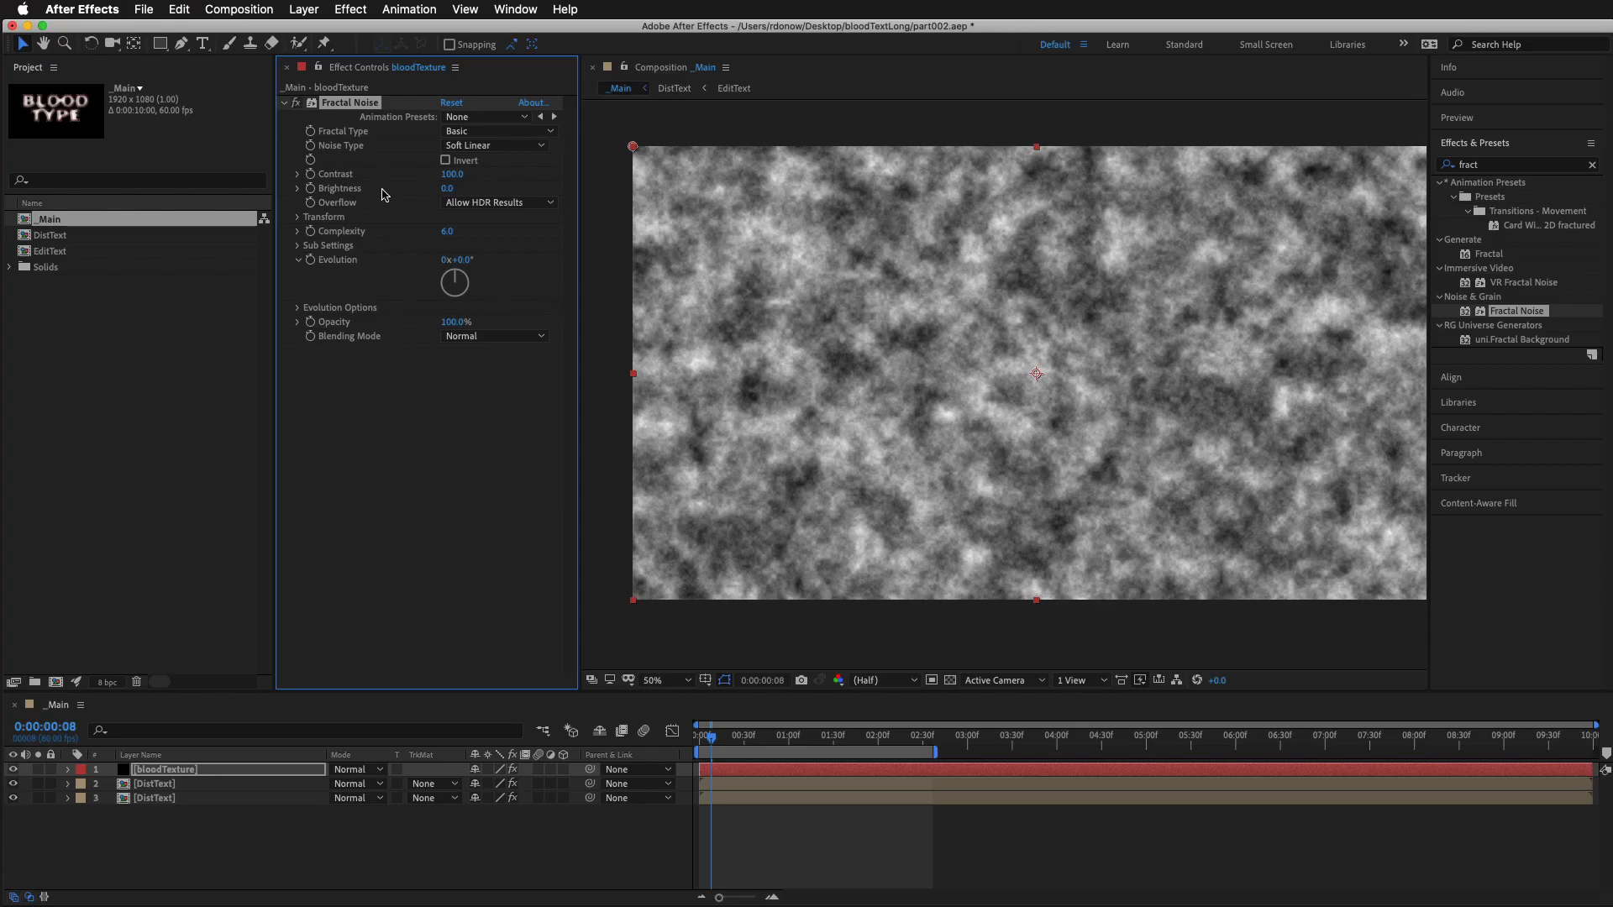
Set the Fractal Noise to Fractal Type Smeary, Noise Type Linear, Contrast 148 and Brightness -26
{"action": "left_click", "coordinate": [496, 132]}
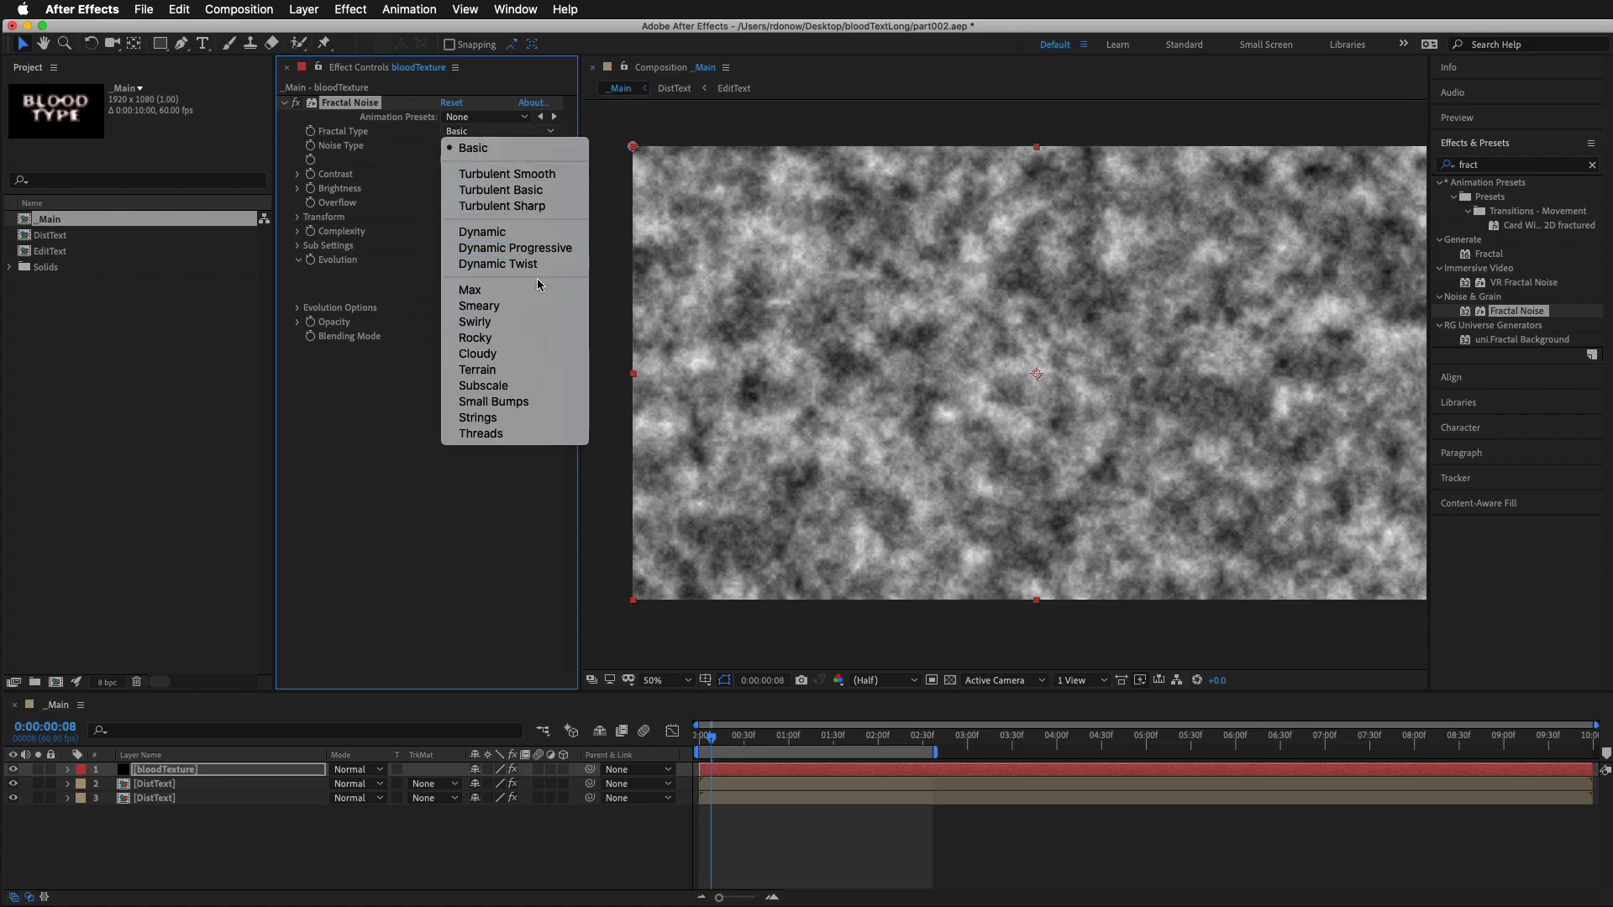
{"action": "left_click", "coordinate": [538, 306]}
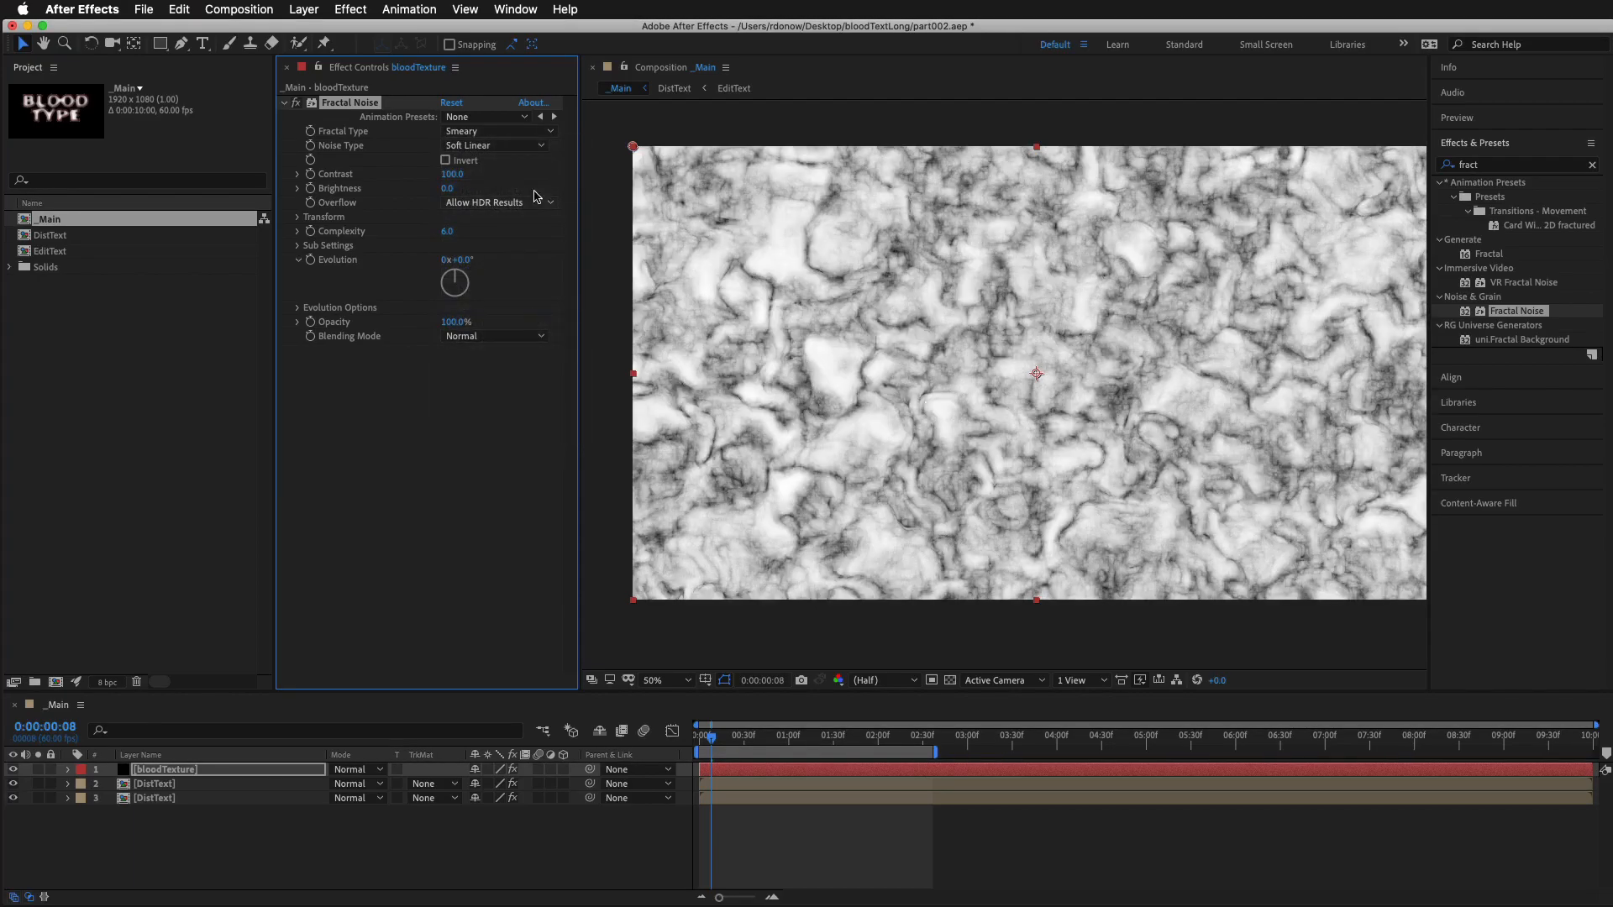
{"action": "left_click", "coordinate": [532, 147]}
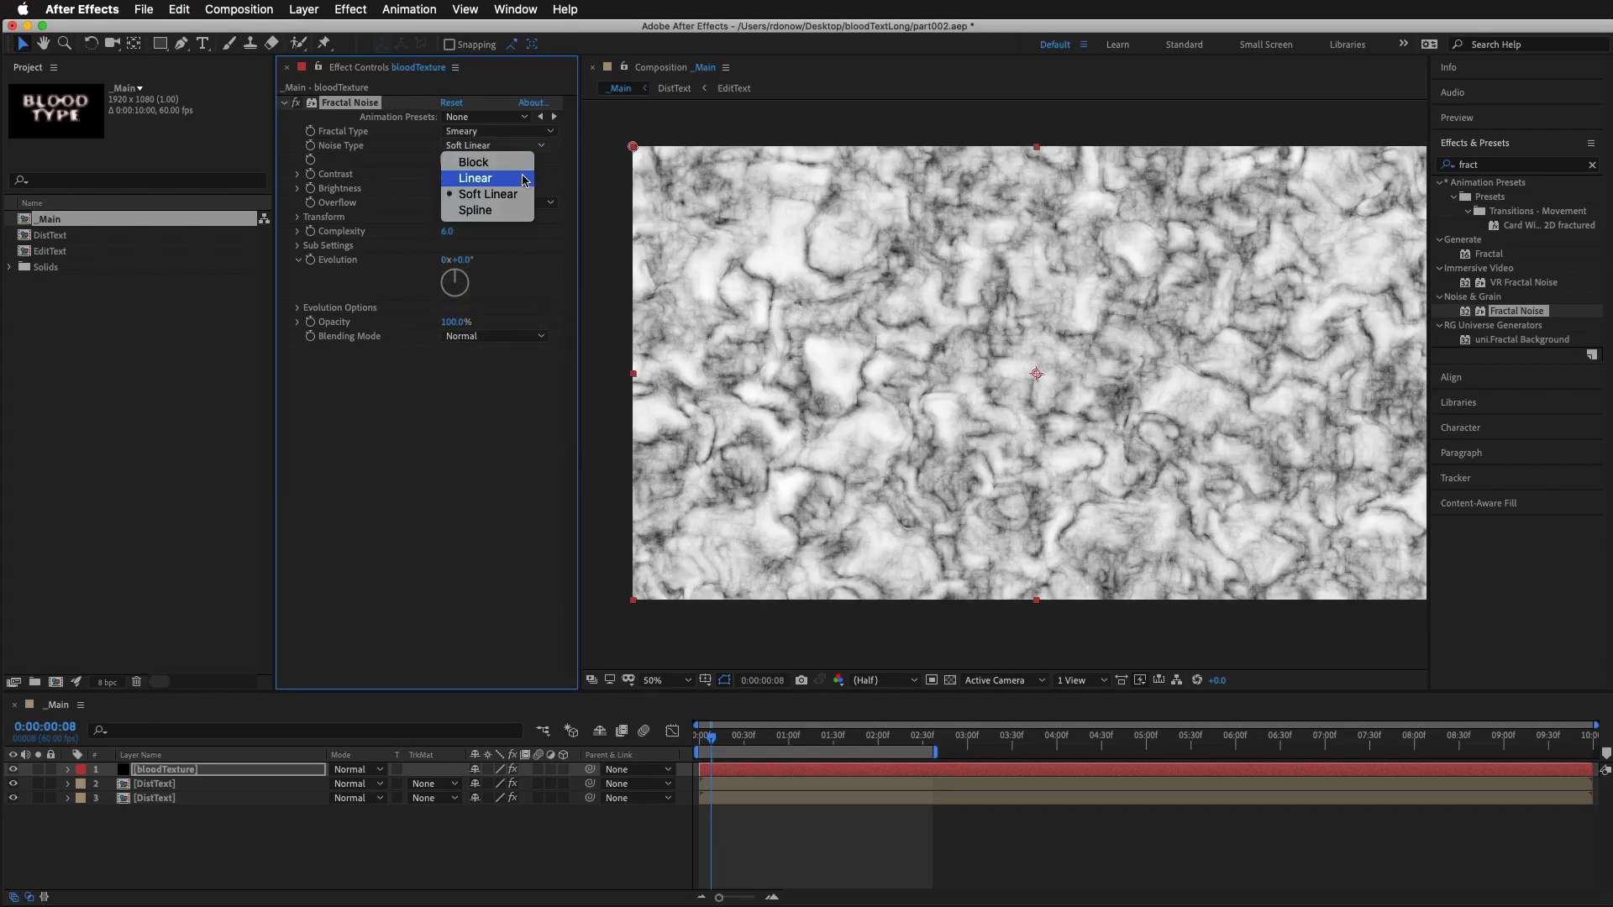
{"action": "left_click", "coordinate": [524, 179]}
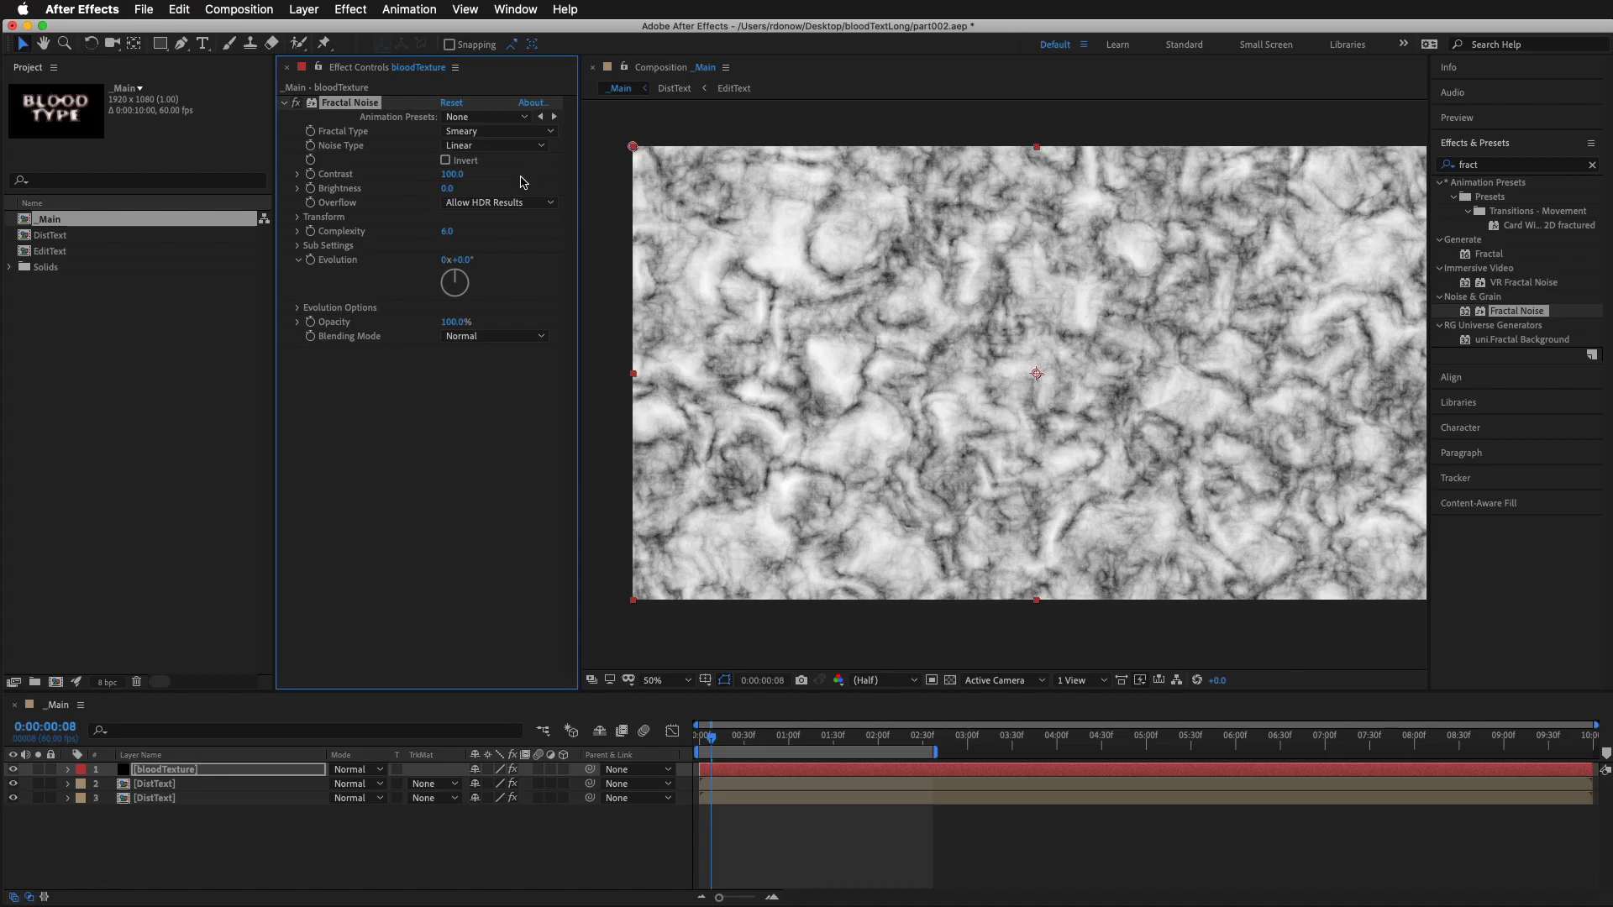
{"action": "left_click_drag", "start_coordinate": [452, 174], "coordinate": [425, 195]}
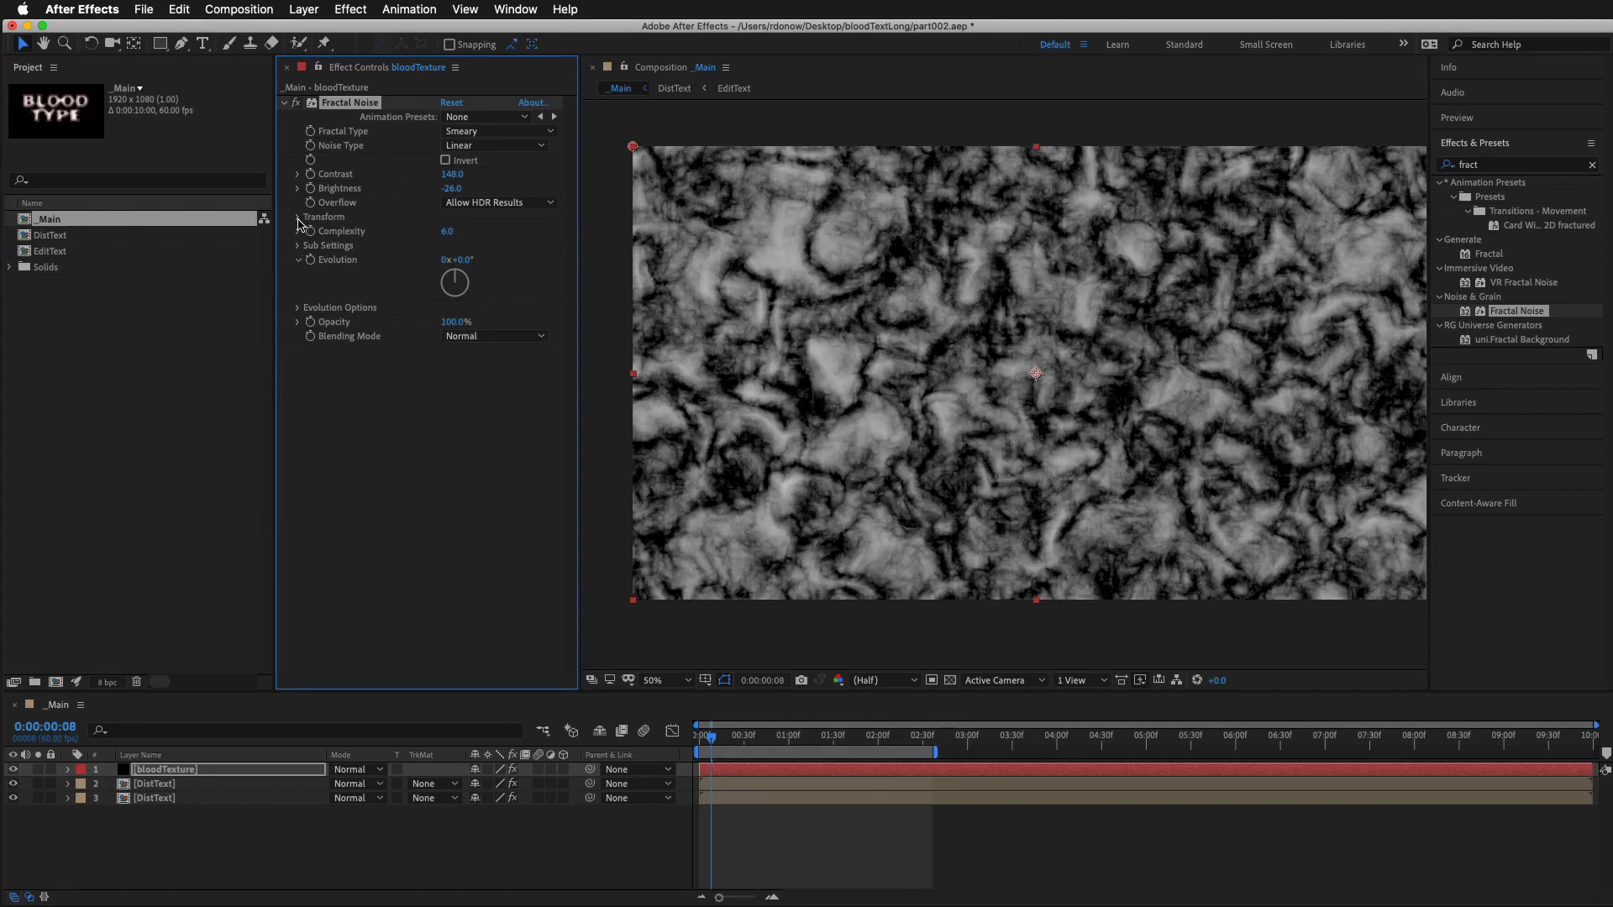
Set the Fractal Noise transform to Scale 124 and Offset Turbulence 960, 655
{"action": "left_click", "coordinate": [298, 218]}
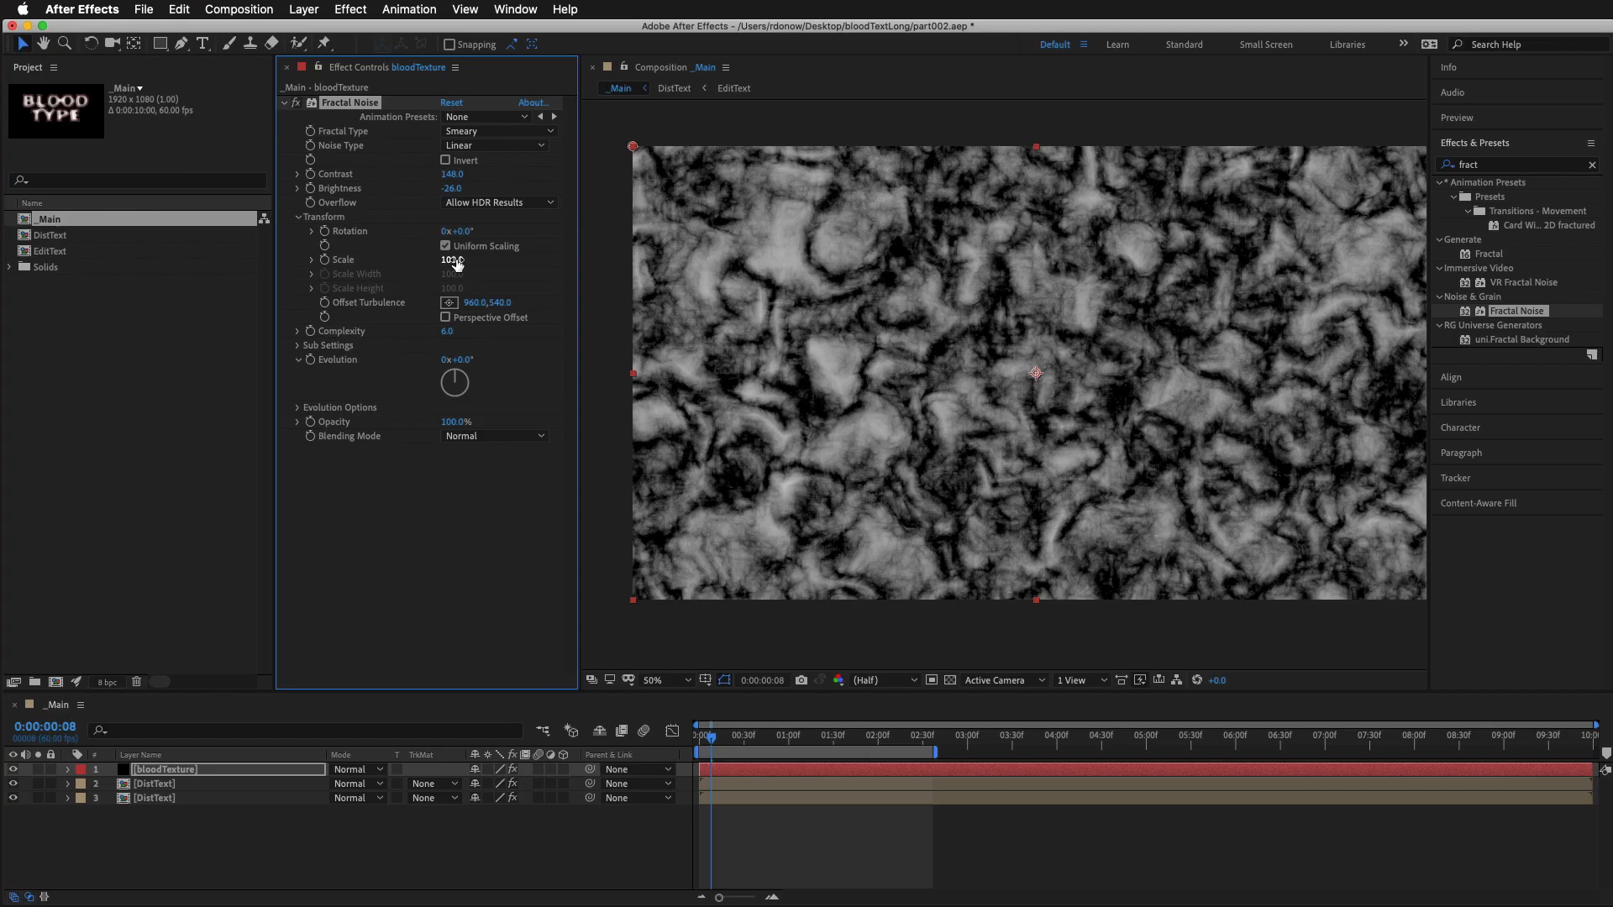
{"action": "left_click_drag", "start_coordinate": [454, 260], "coordinate": [477, 260]}
{"action": "left_click_drag", "start_coordinate": [500, 325], "coordinate": [508, 365]}
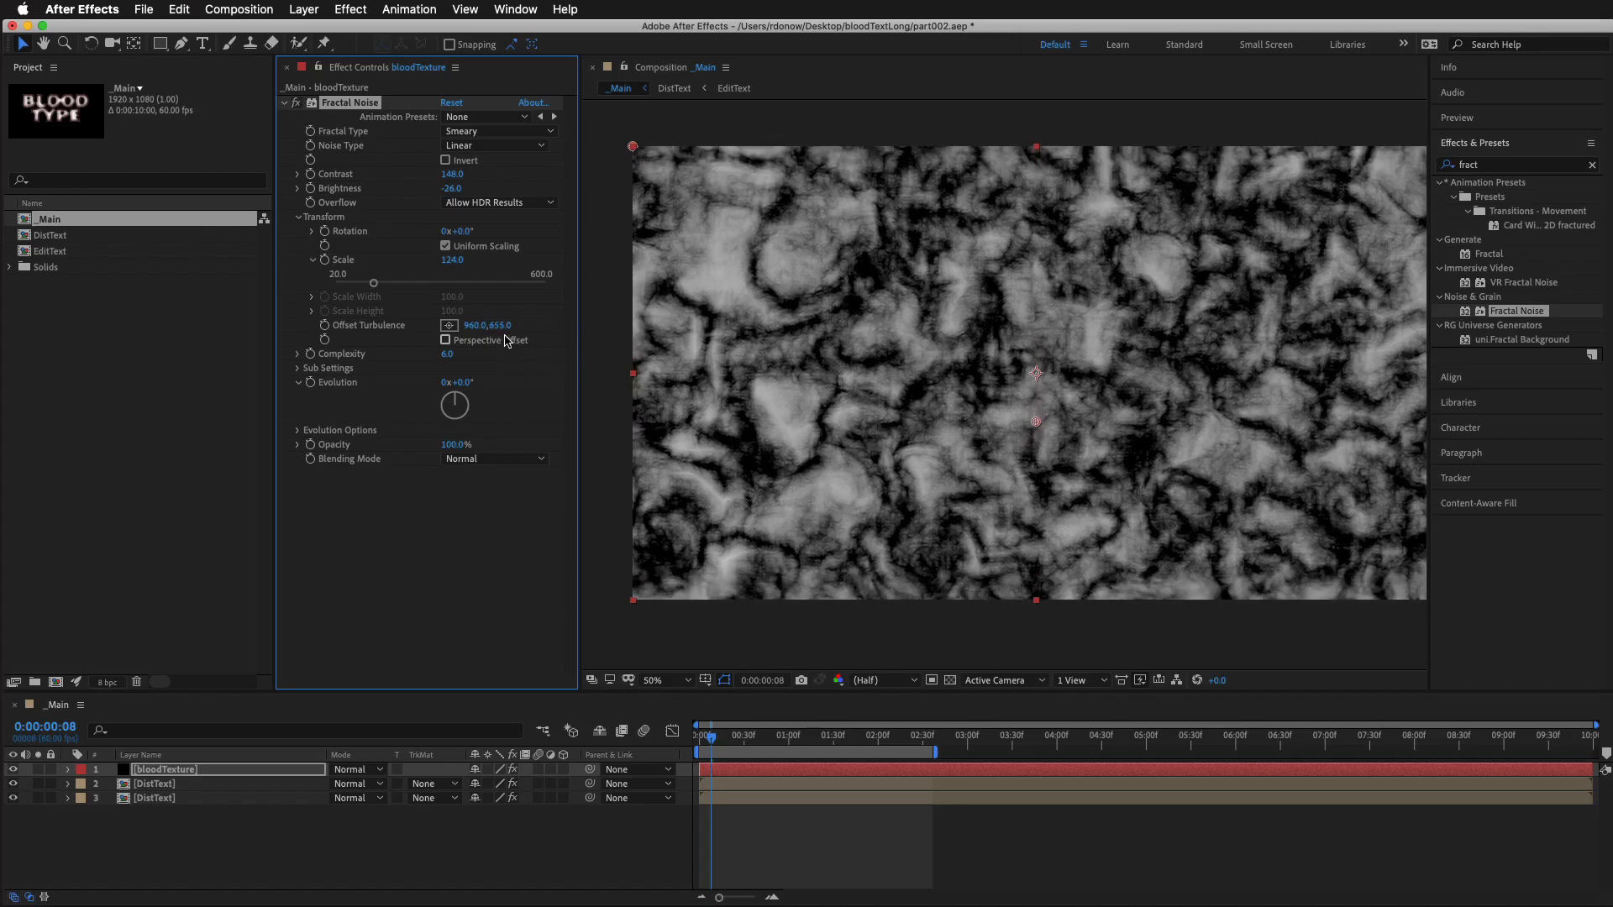
Add the expression [0, time* 300] to the Fractal Noise Offset Turbulence and preview the motion
{"action": "left_click", "coordinate": [325, 328], "text": "alt"}
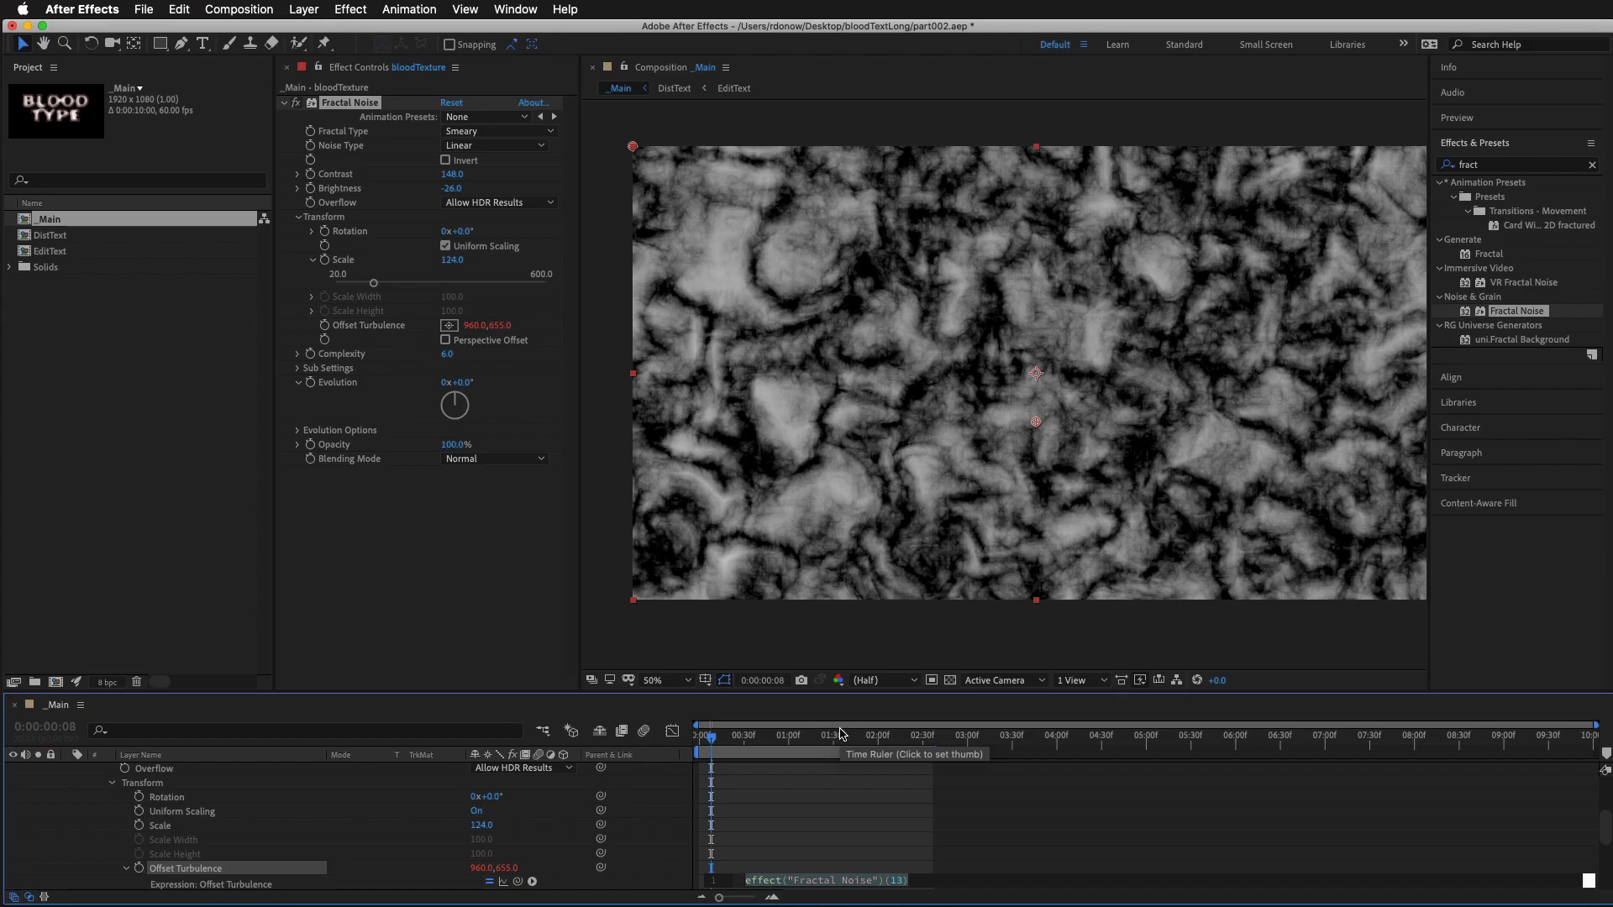
{"action": "key", "text": "BackSpace"}
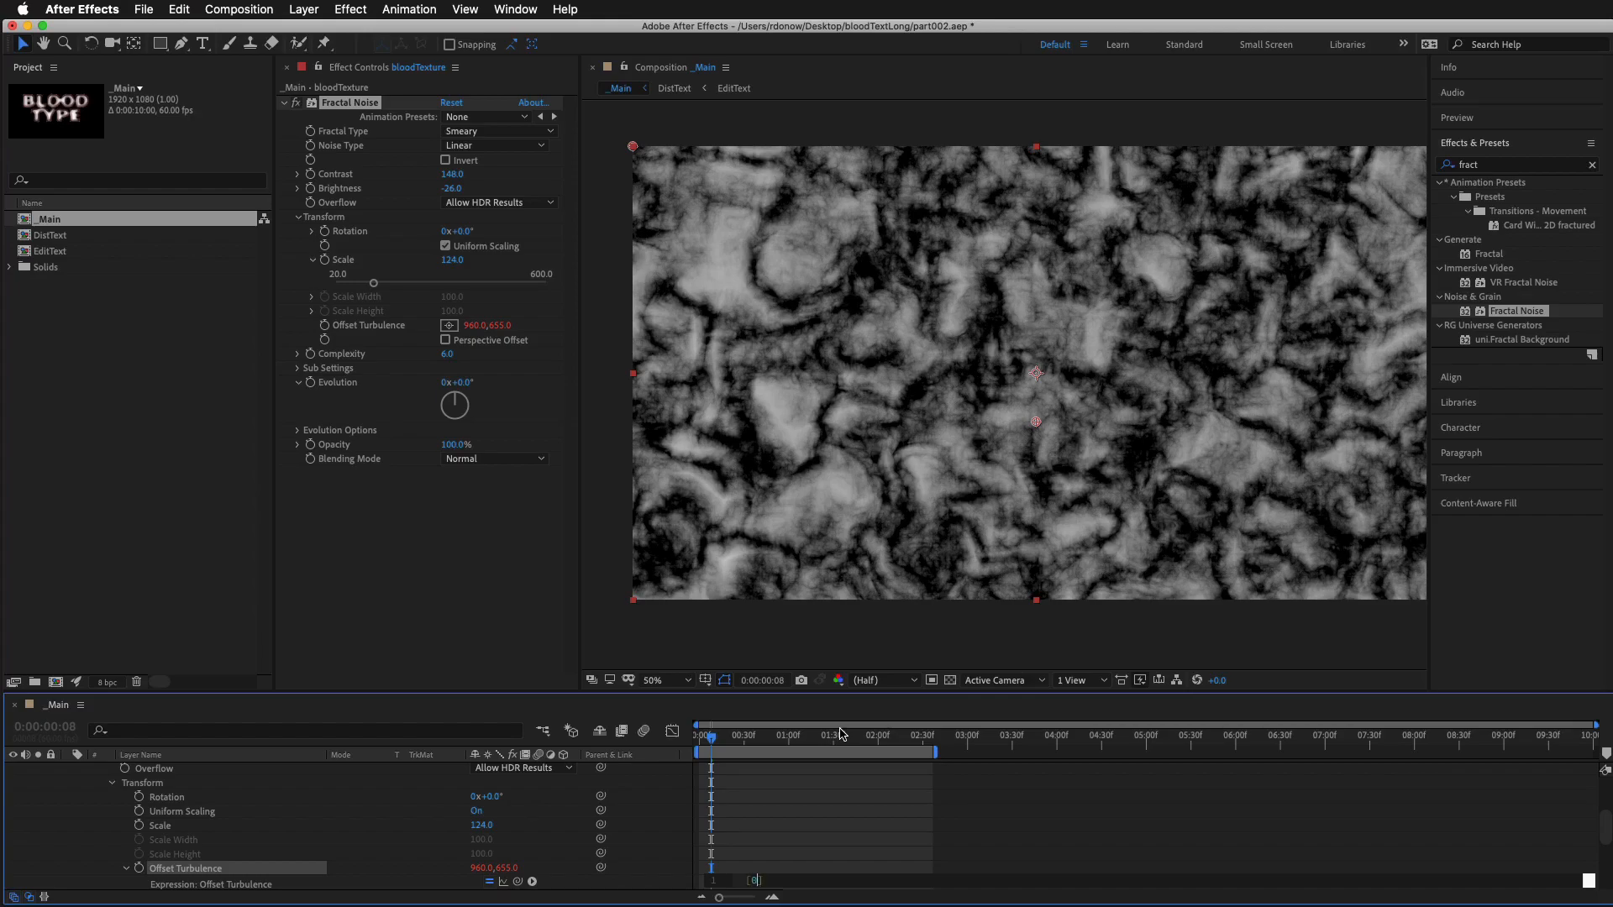
{"action": "type", "text": "[0, ti"}
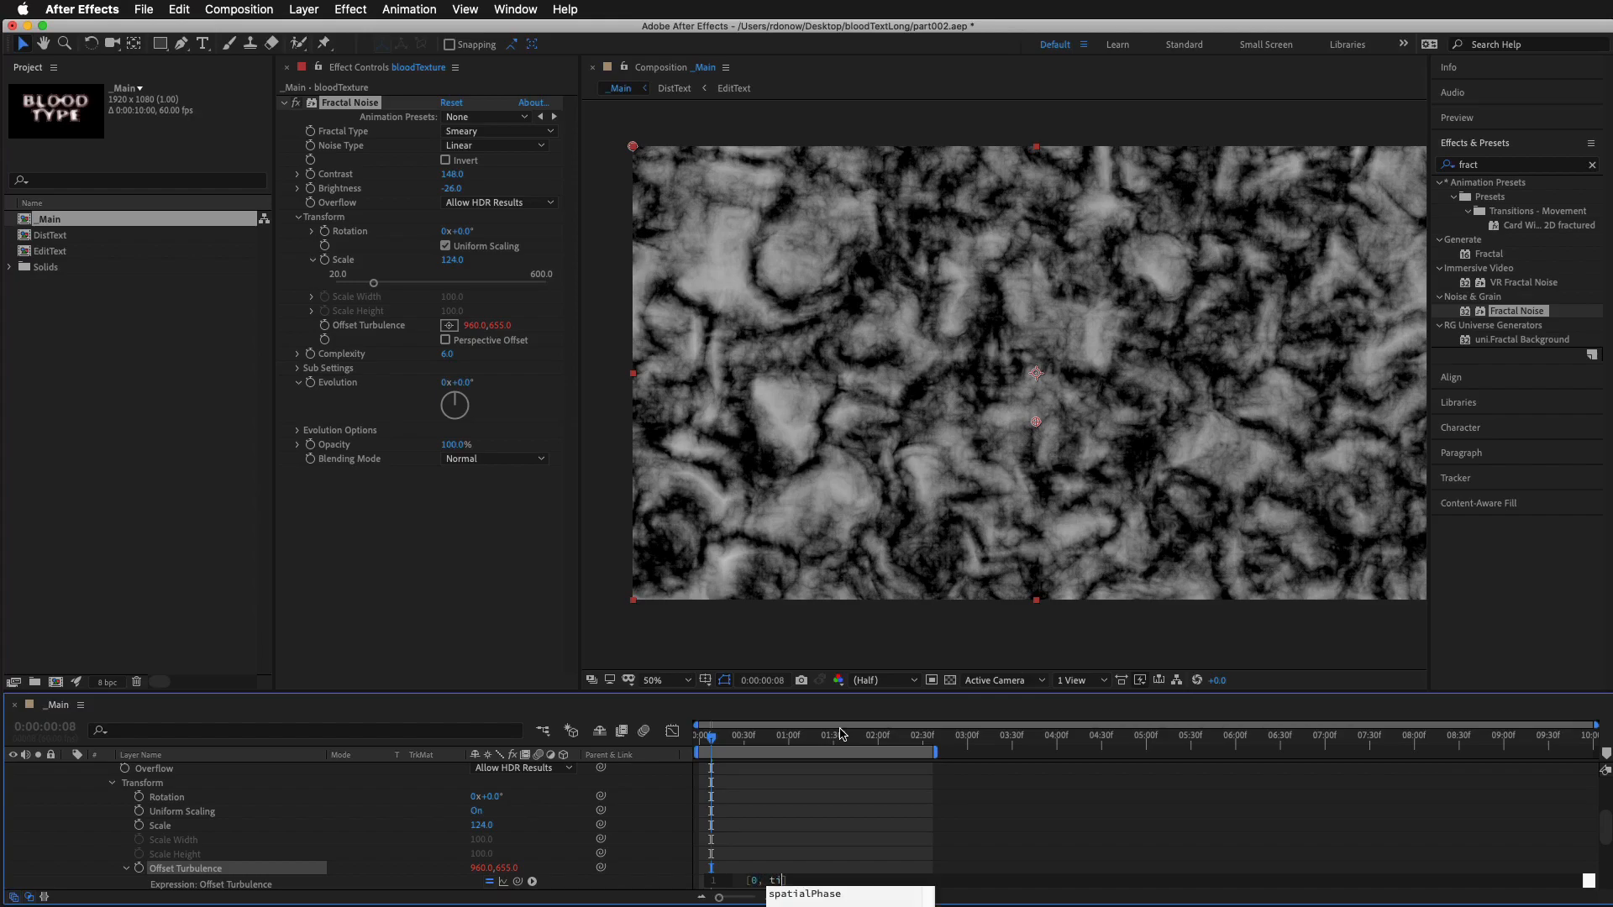
{"action": "type", "text": "me*"}
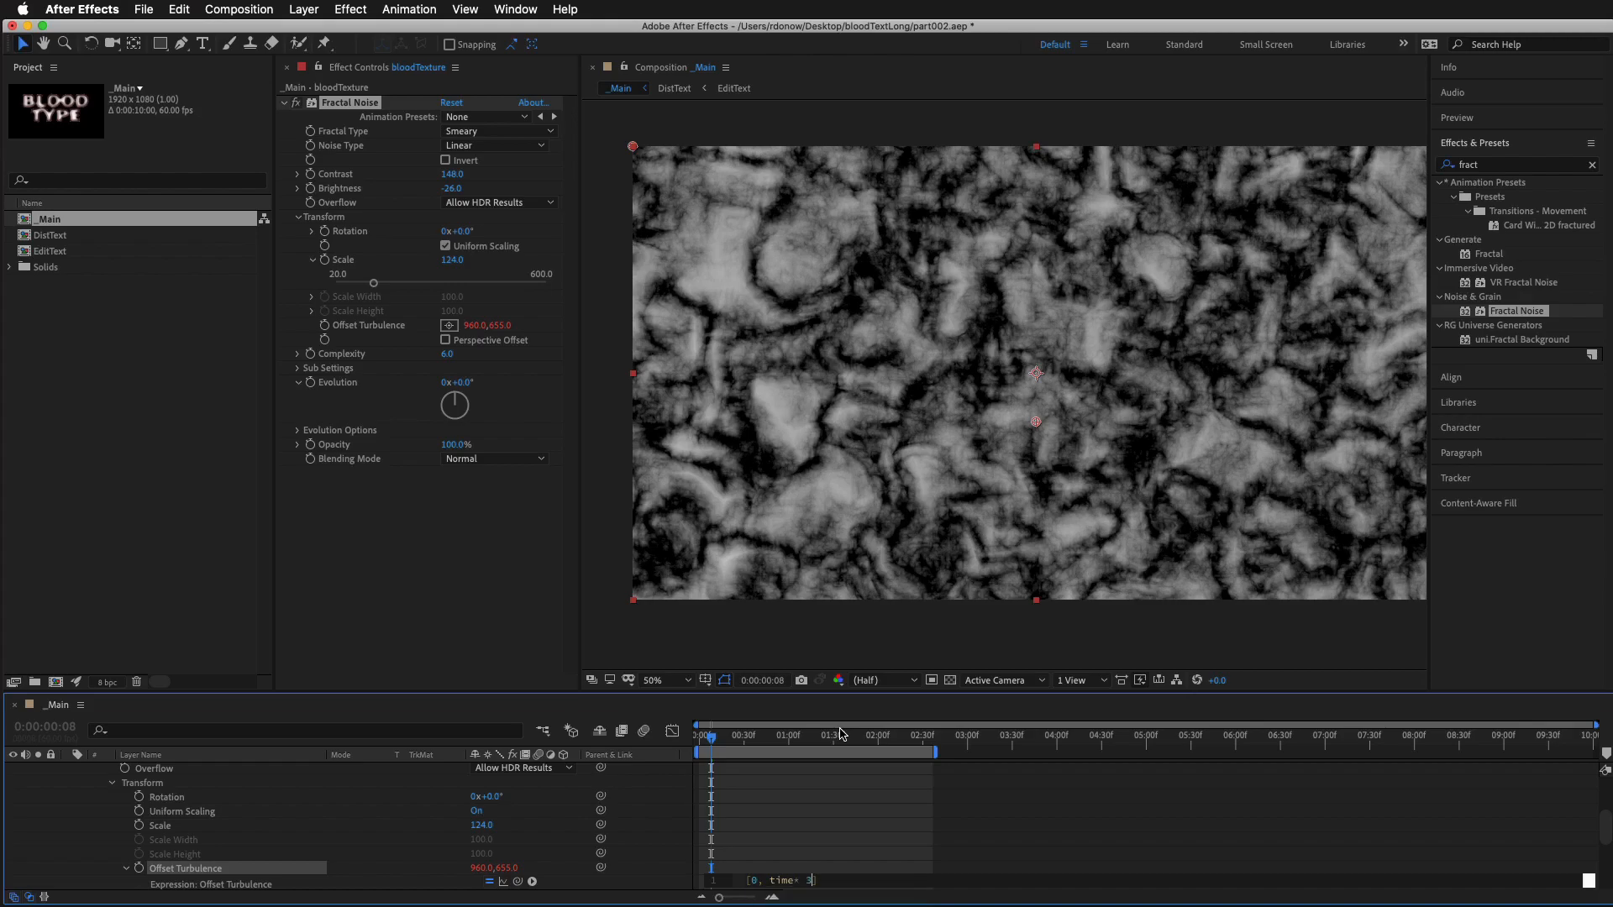
{"action": "type", "text": " 300"}
{"action": "left_click", "coordinate": [888, 817]}
{"action": "key", "text": "space"}
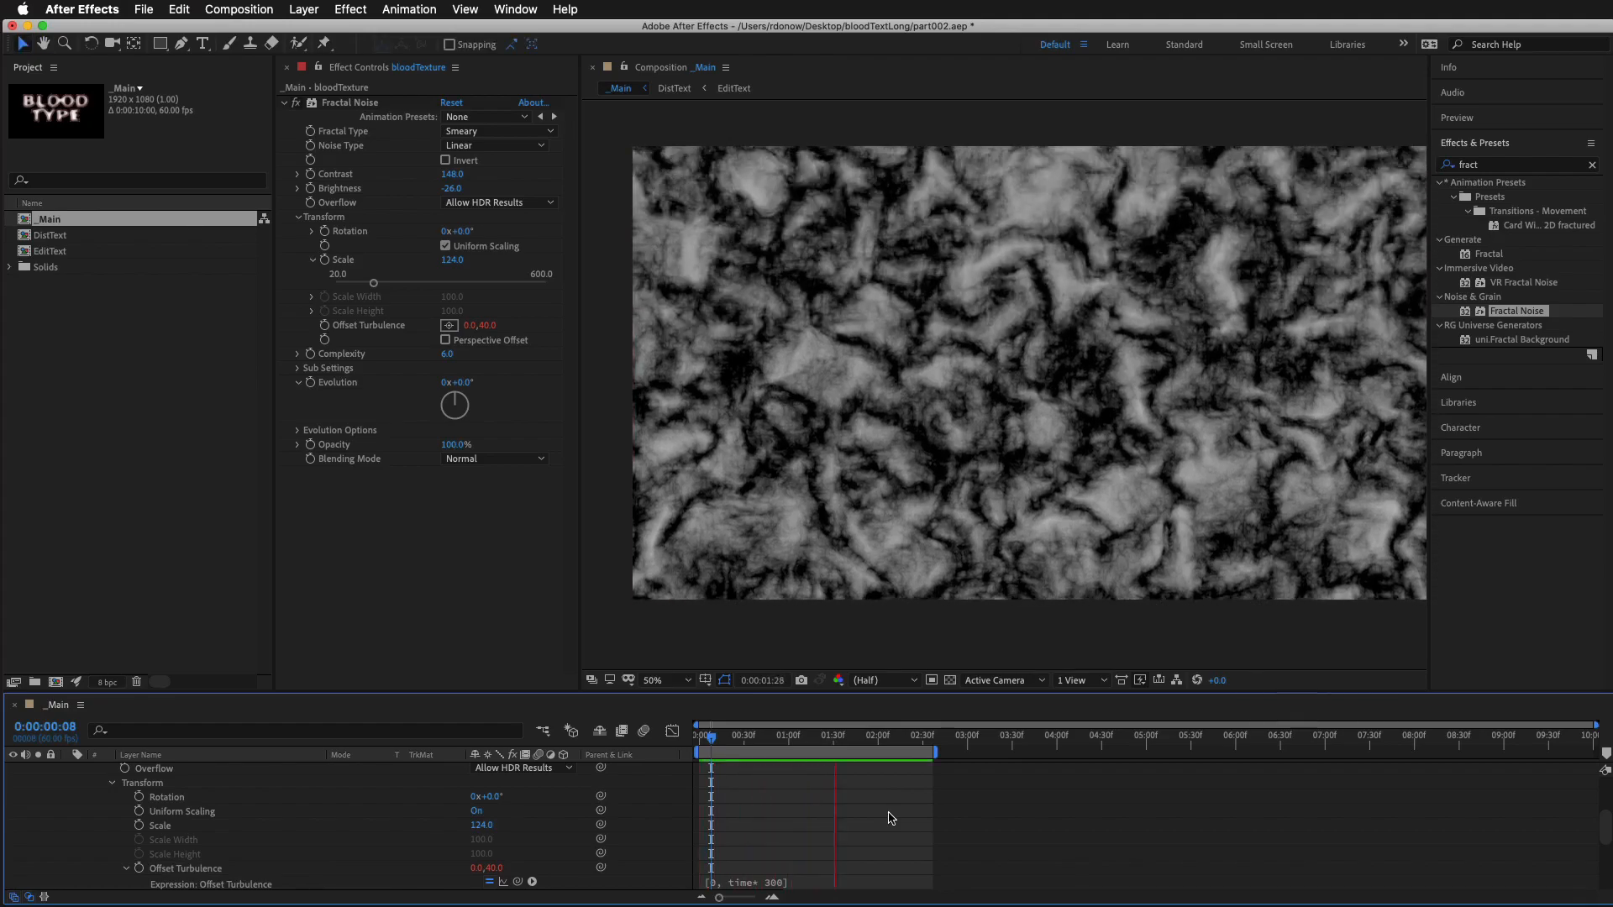
{"action": "key", "text": "space"}
Slow the Offset Turbulence expression to [0, time* 200] and preview the motion
{"action": "left_click", "coordinate": [771, 884]}
{"action": "left_click", "coordinate": [813, 879]}
{"action": "key", "text": "BackSpace"}
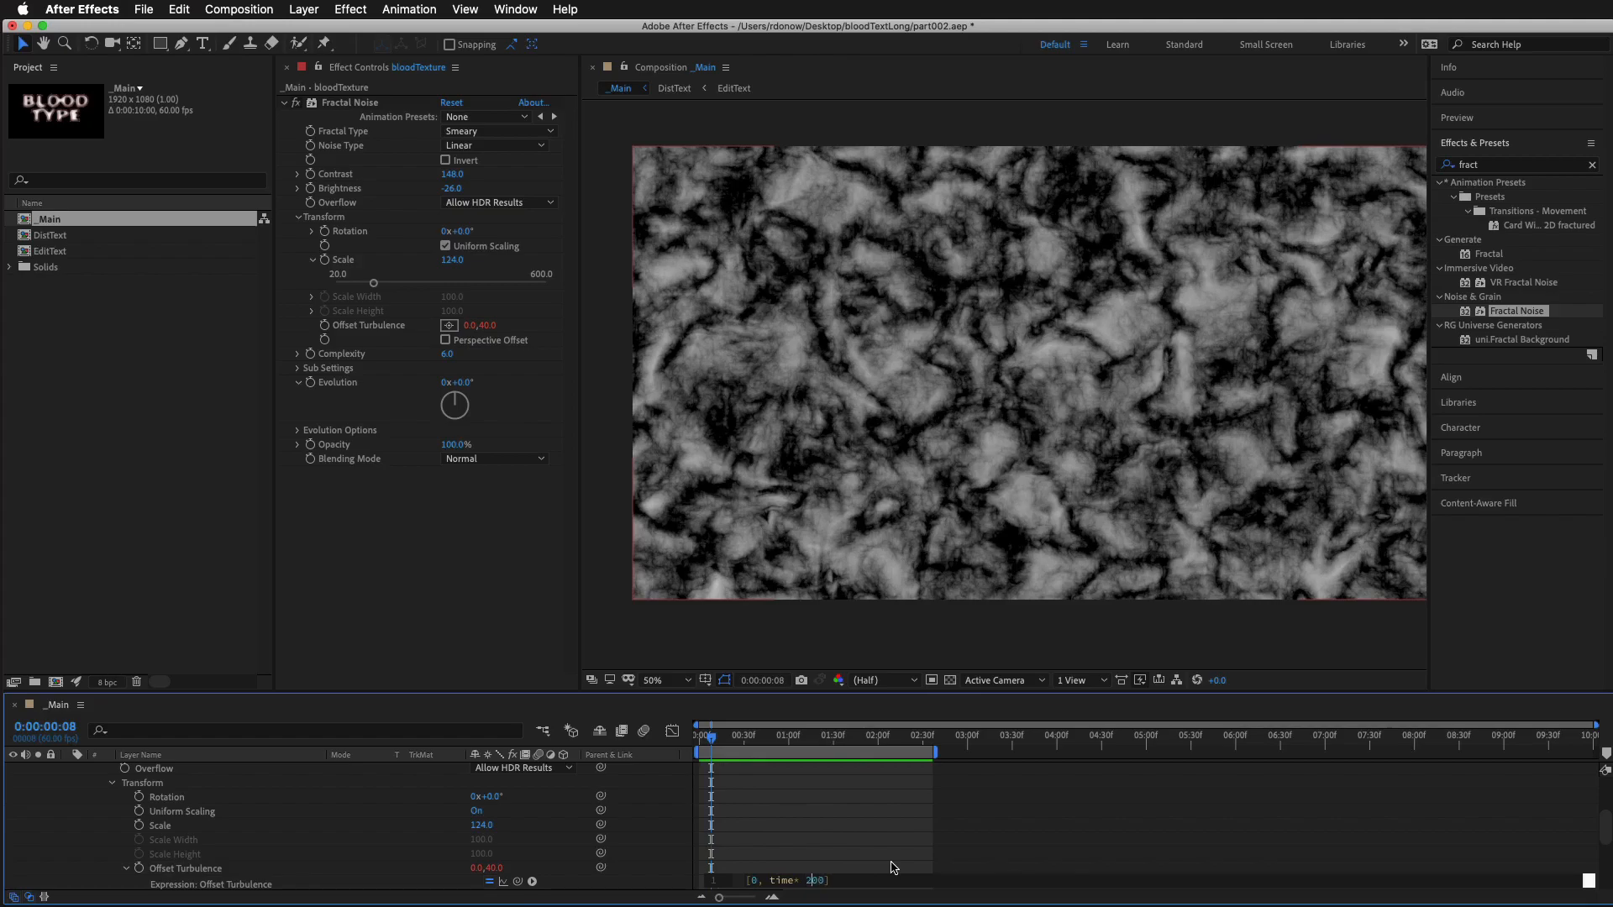
{"action": "left_click", "coordinate": [930, 862]}
{"action": "key", "text": "space"}
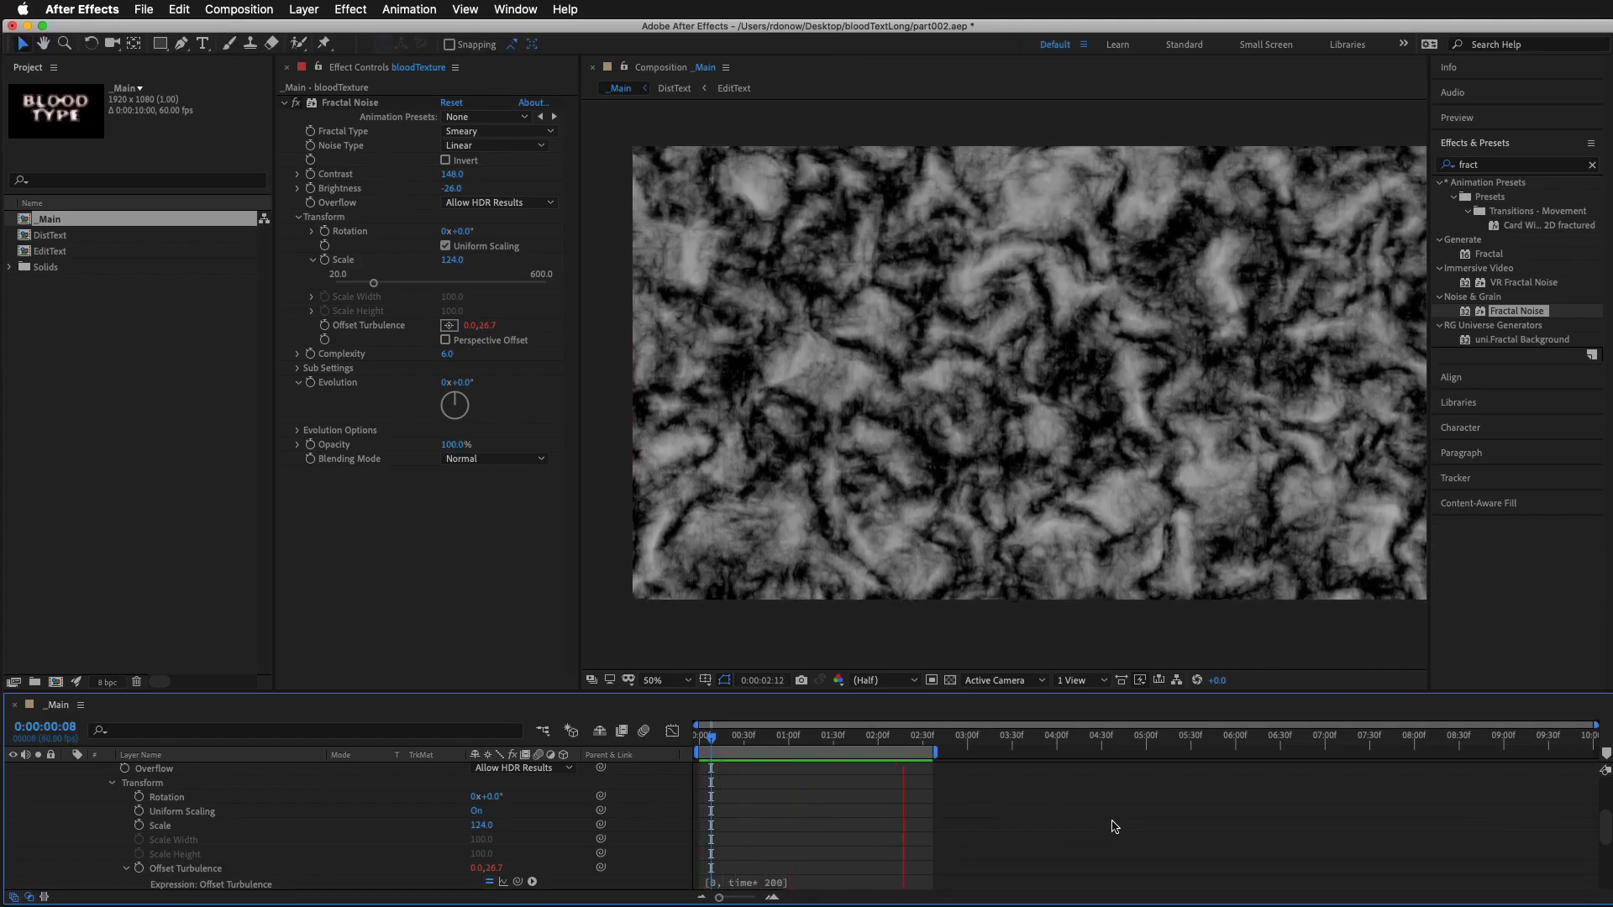
{"action": "key", "text": "space"}
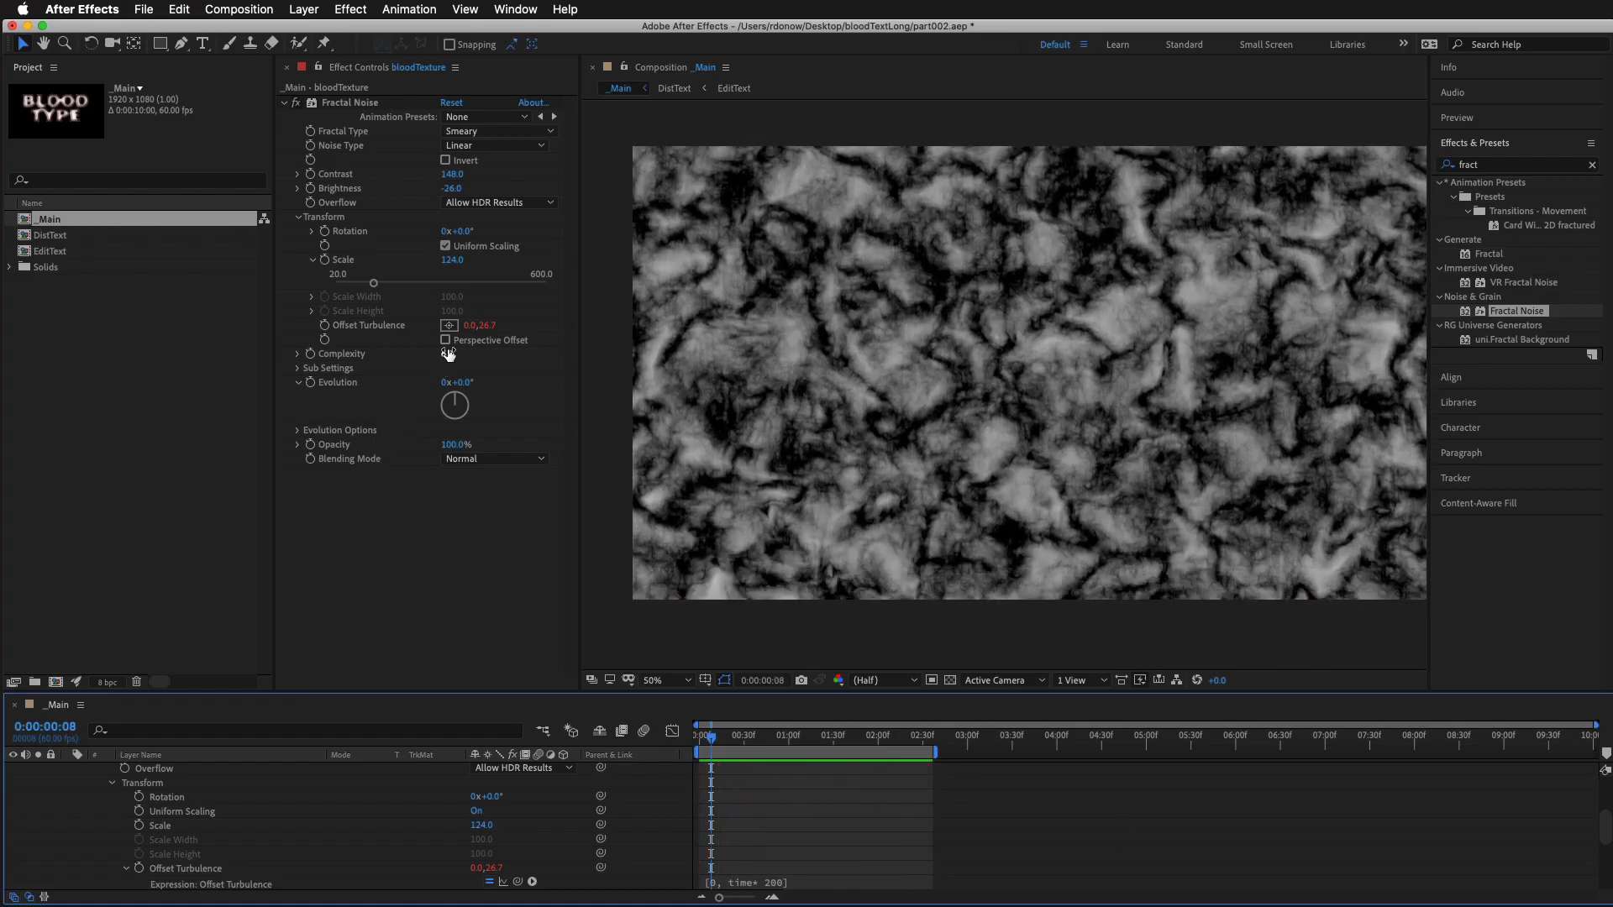
Set the Fractal Noise Complexity to 4.3, with Sub Influence 81.5, Sub Scaling 58.8 and Sub Offset 0, 83
{"action": "left_click", "coordinate": [435, 351]}
{"action": "left_click_drag", "start_coordinate": [356, 353], "coordinate": [293, 354]}
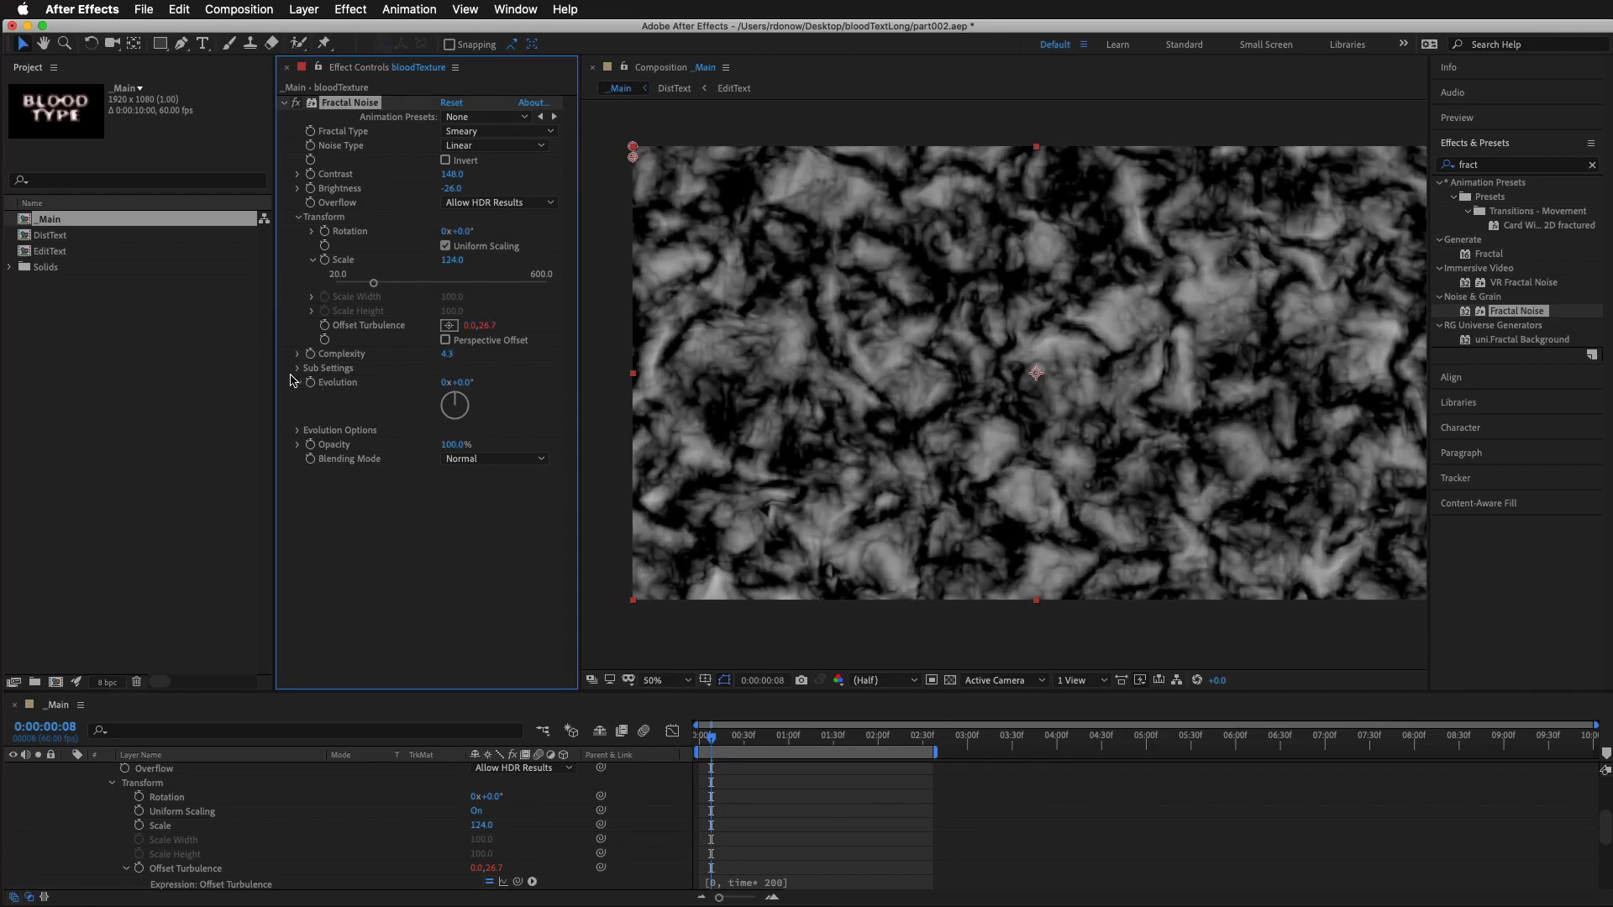
{"action": "left_click", "coordinate": [297, 371]}
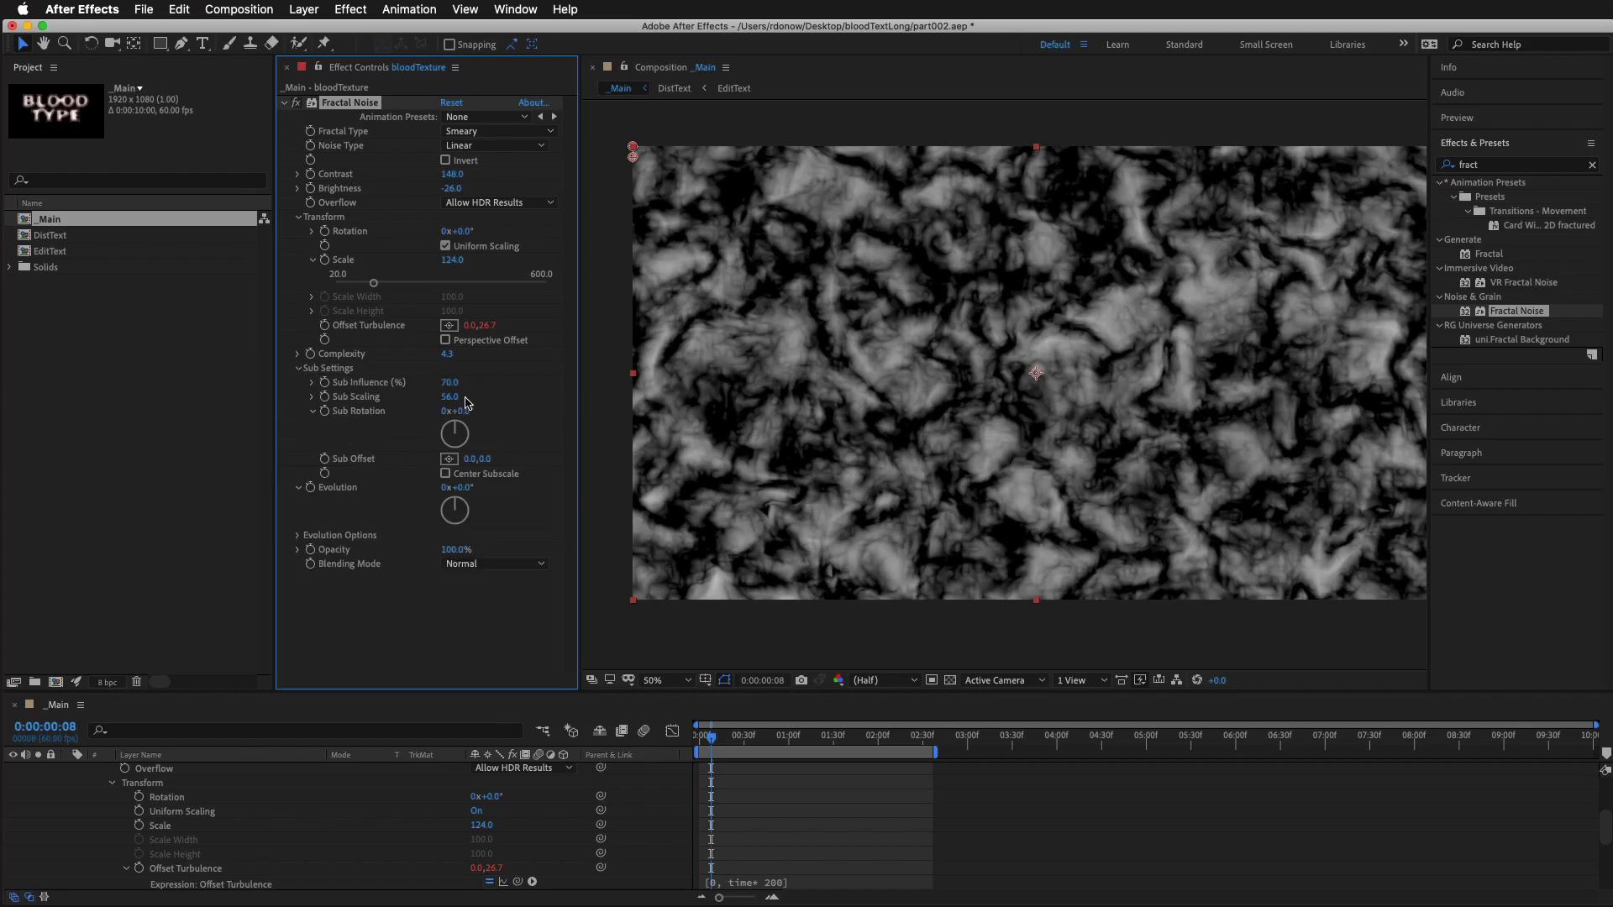
{"action": "left_click_drag", "start_coordinate": [461, 388], "coordinate": [527, 367]}
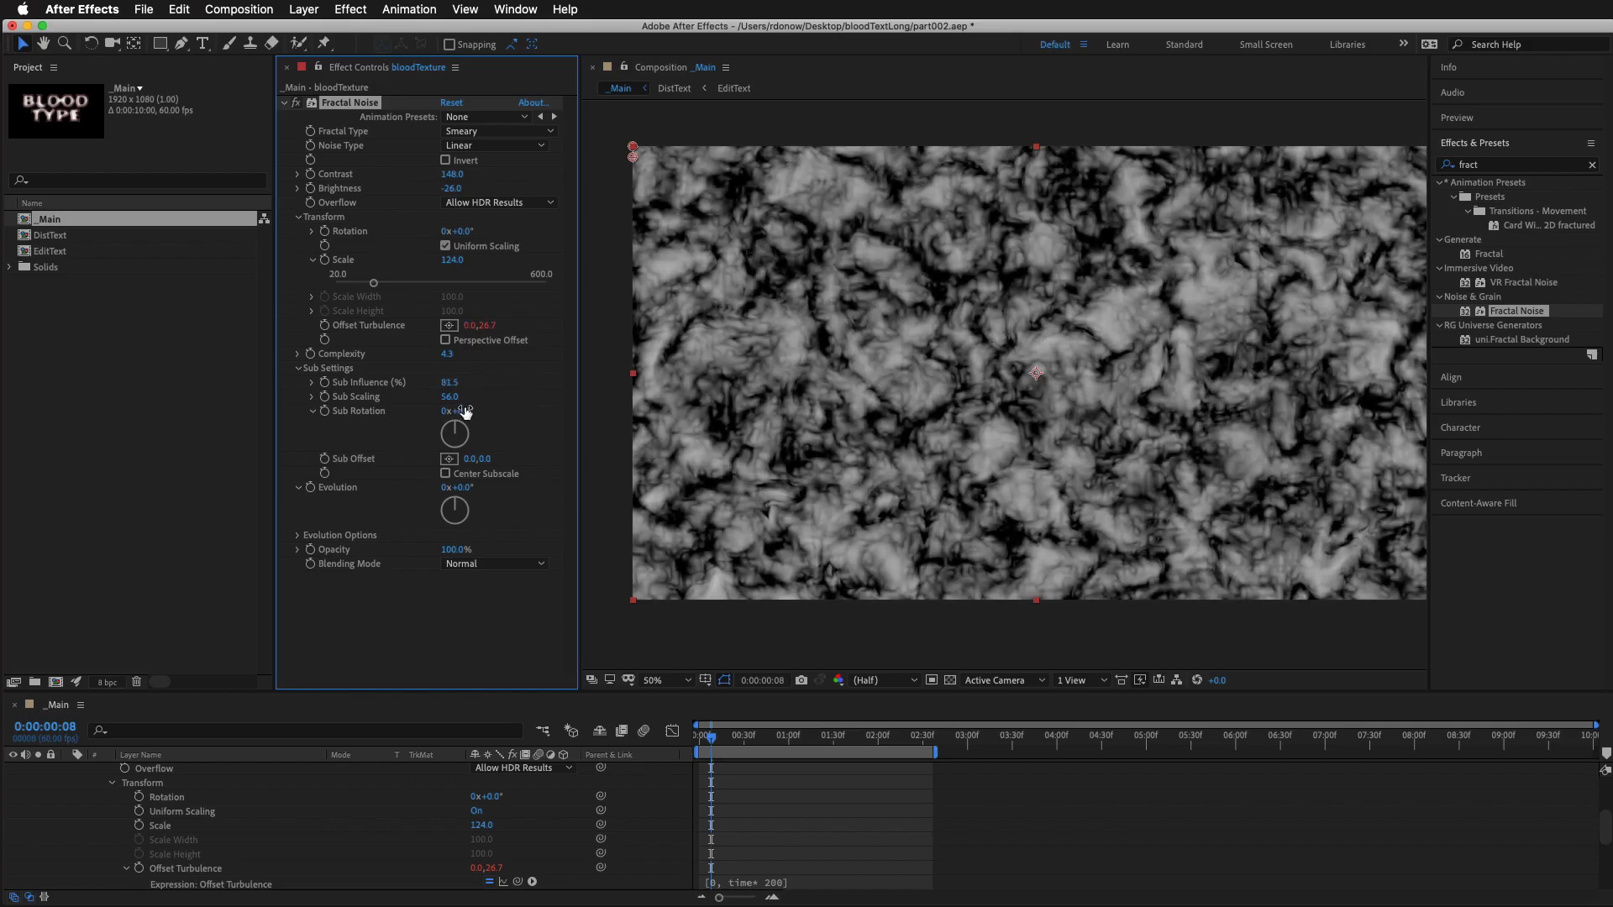
{"action": "left_click_drag", "start_coordinate": [451, 397], "coordinate": [474, 398]}
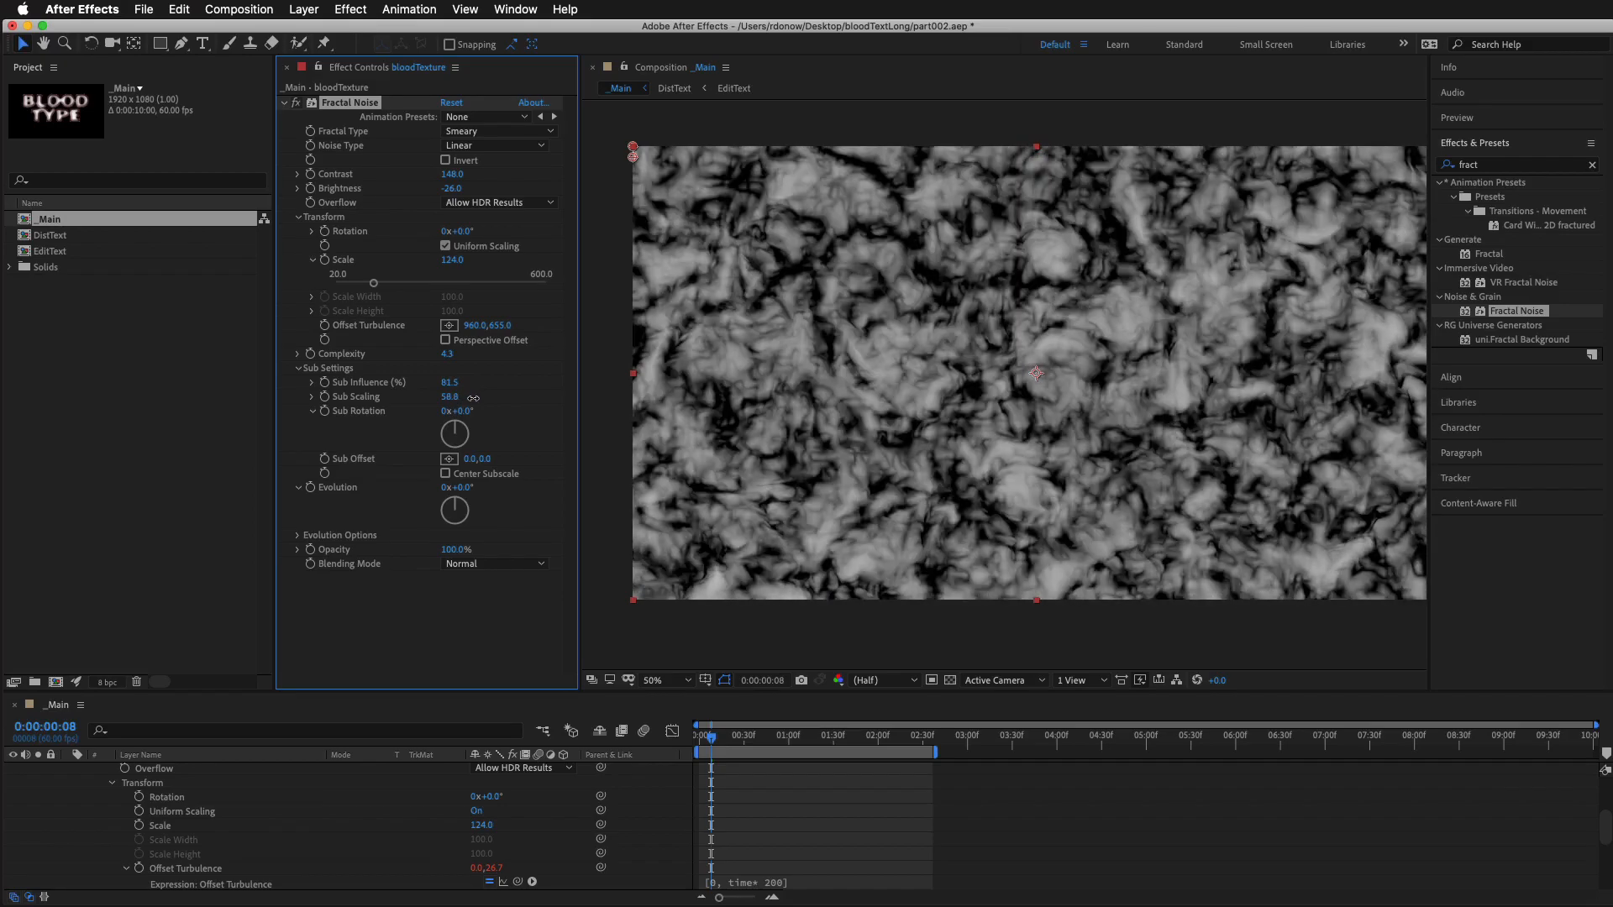
{"action": "left_click_drag", "start_coordinate": [482, 459], "coordinate": [569, 453]}
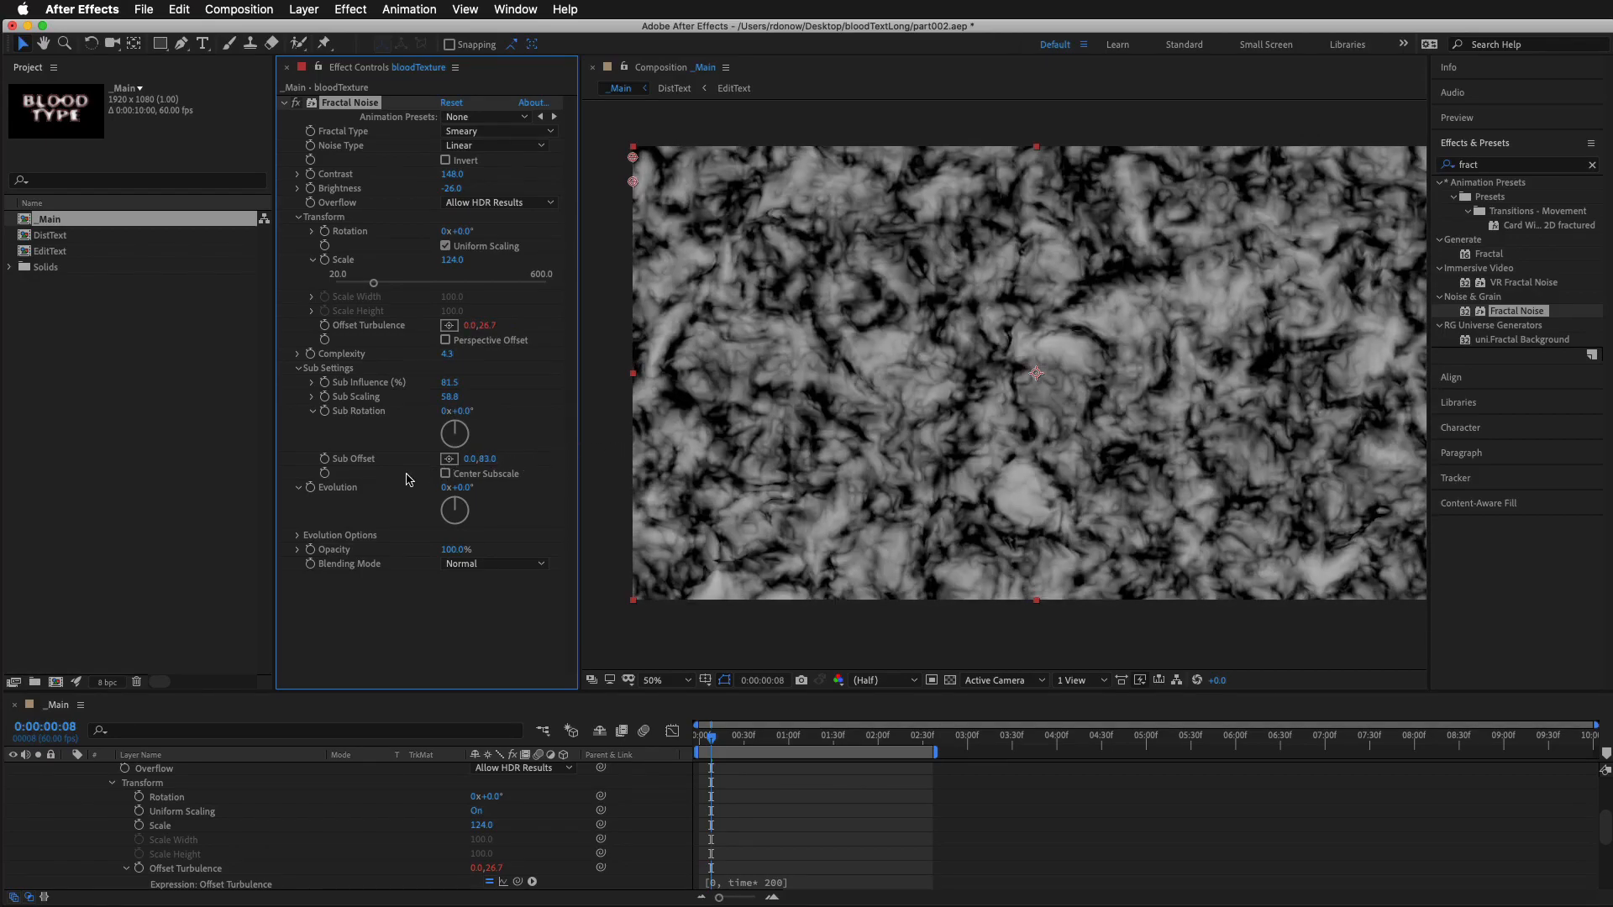
Copy the Offset Turbulence expression onto the Fractal Noise Sub Offset as [0, time* 300] and preview the motion
{"action": "left_click", "coordinate": [325, 459], "text": "alt"}
{"action": "left_click", "coordinate": [750, 763]}
{"action": "key", "text": "super+c"}
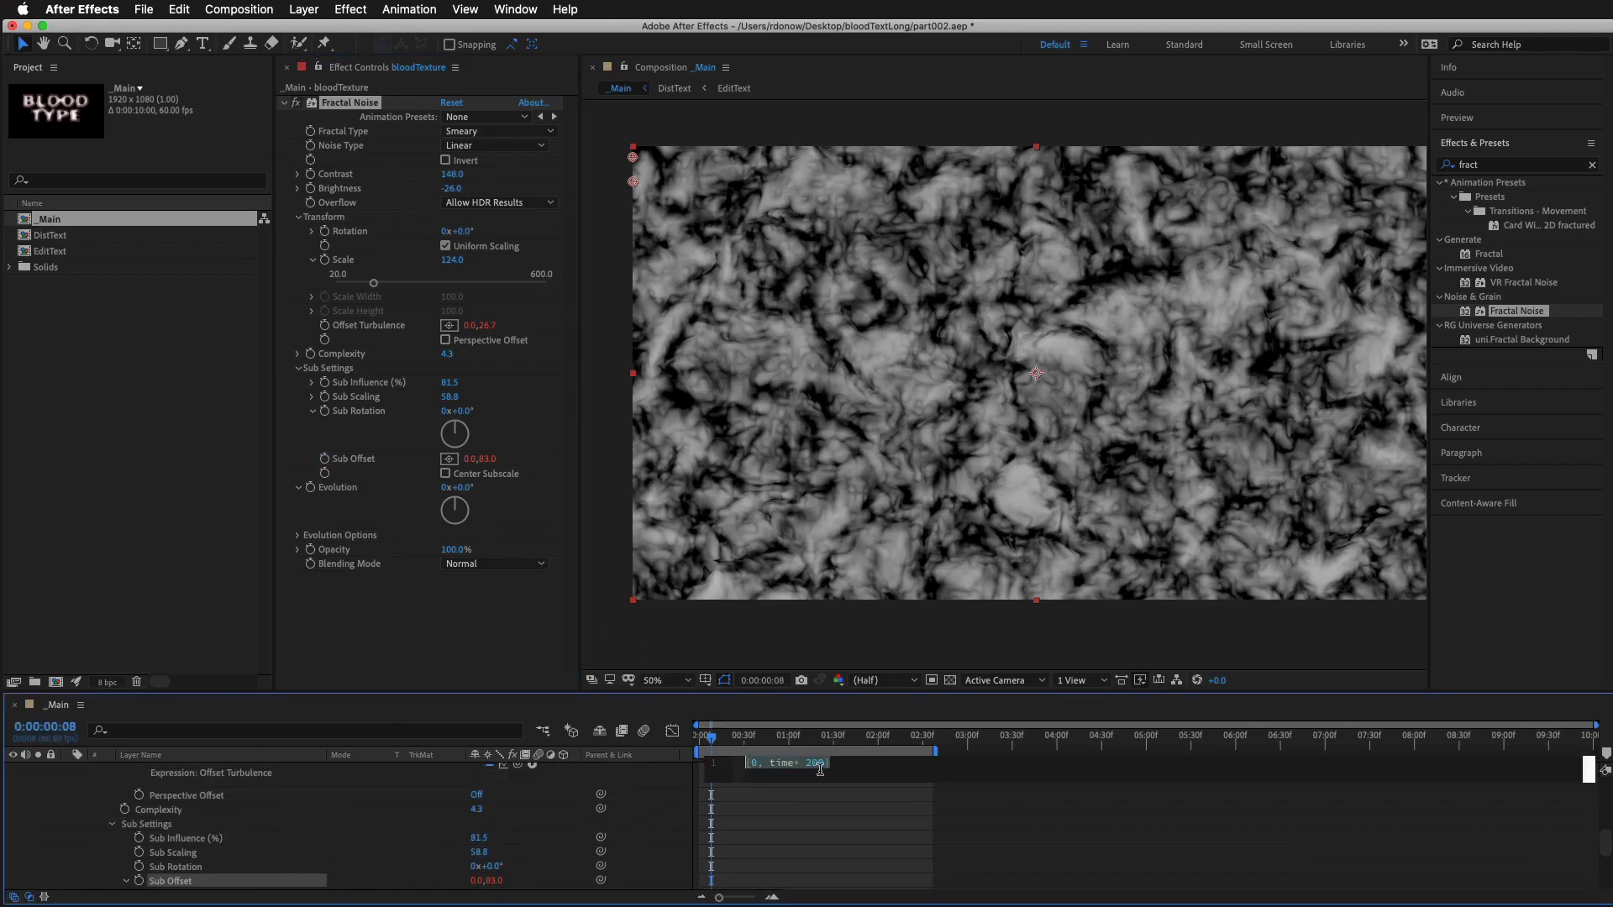
{"action": "left_click", "coordinate": [828, 805]}
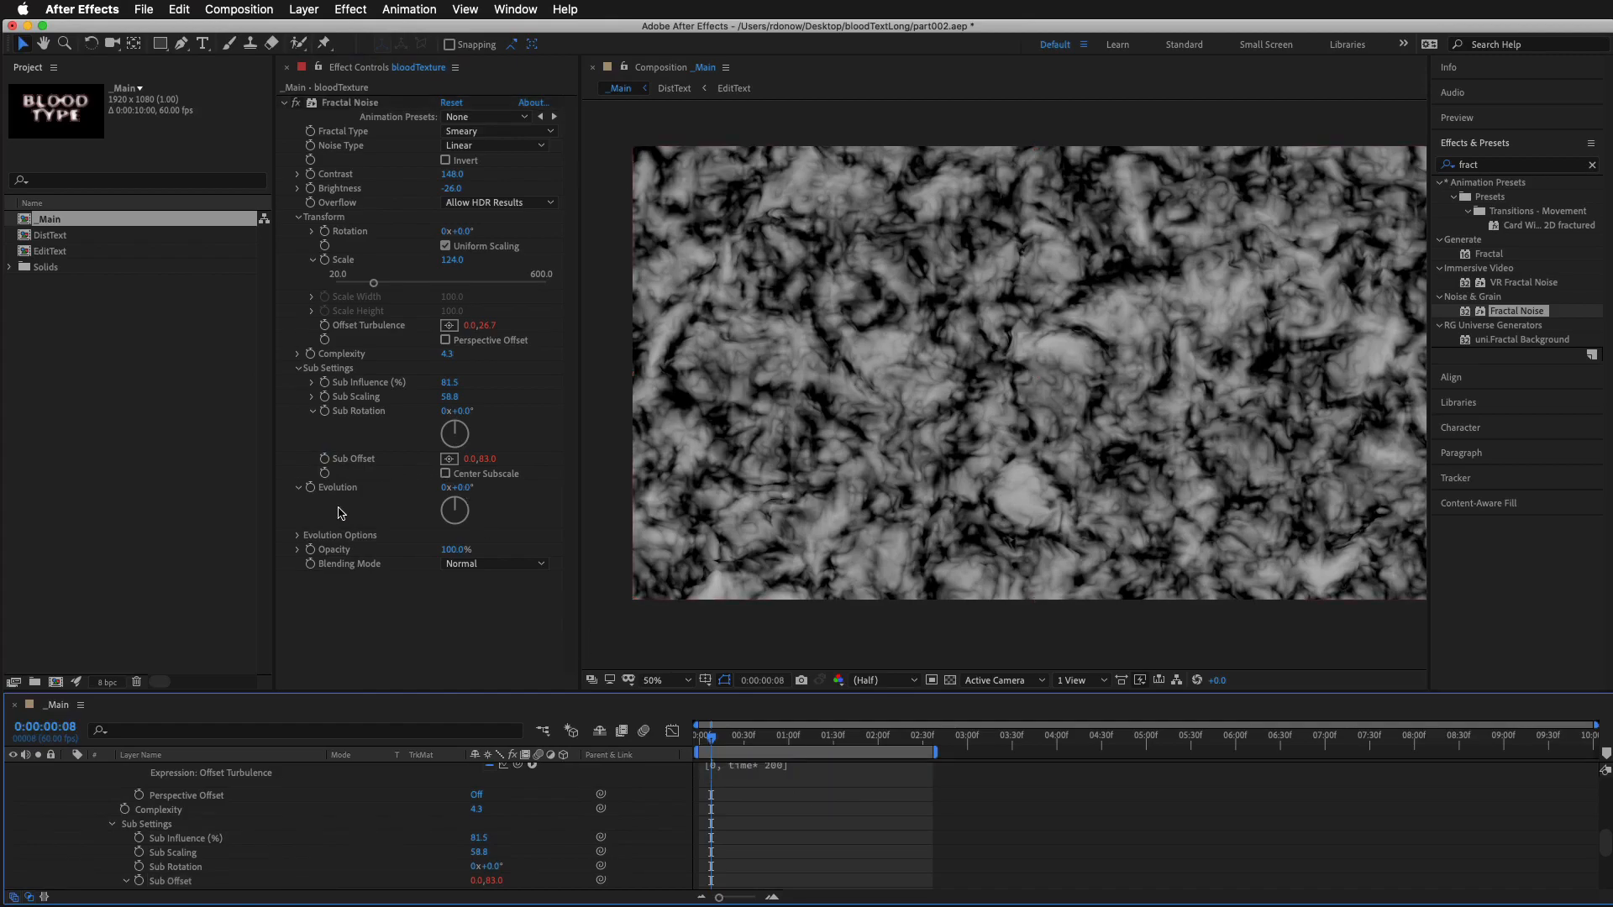
{"action": "left_click", "coordinate": [324, 461], "text": "alt"}
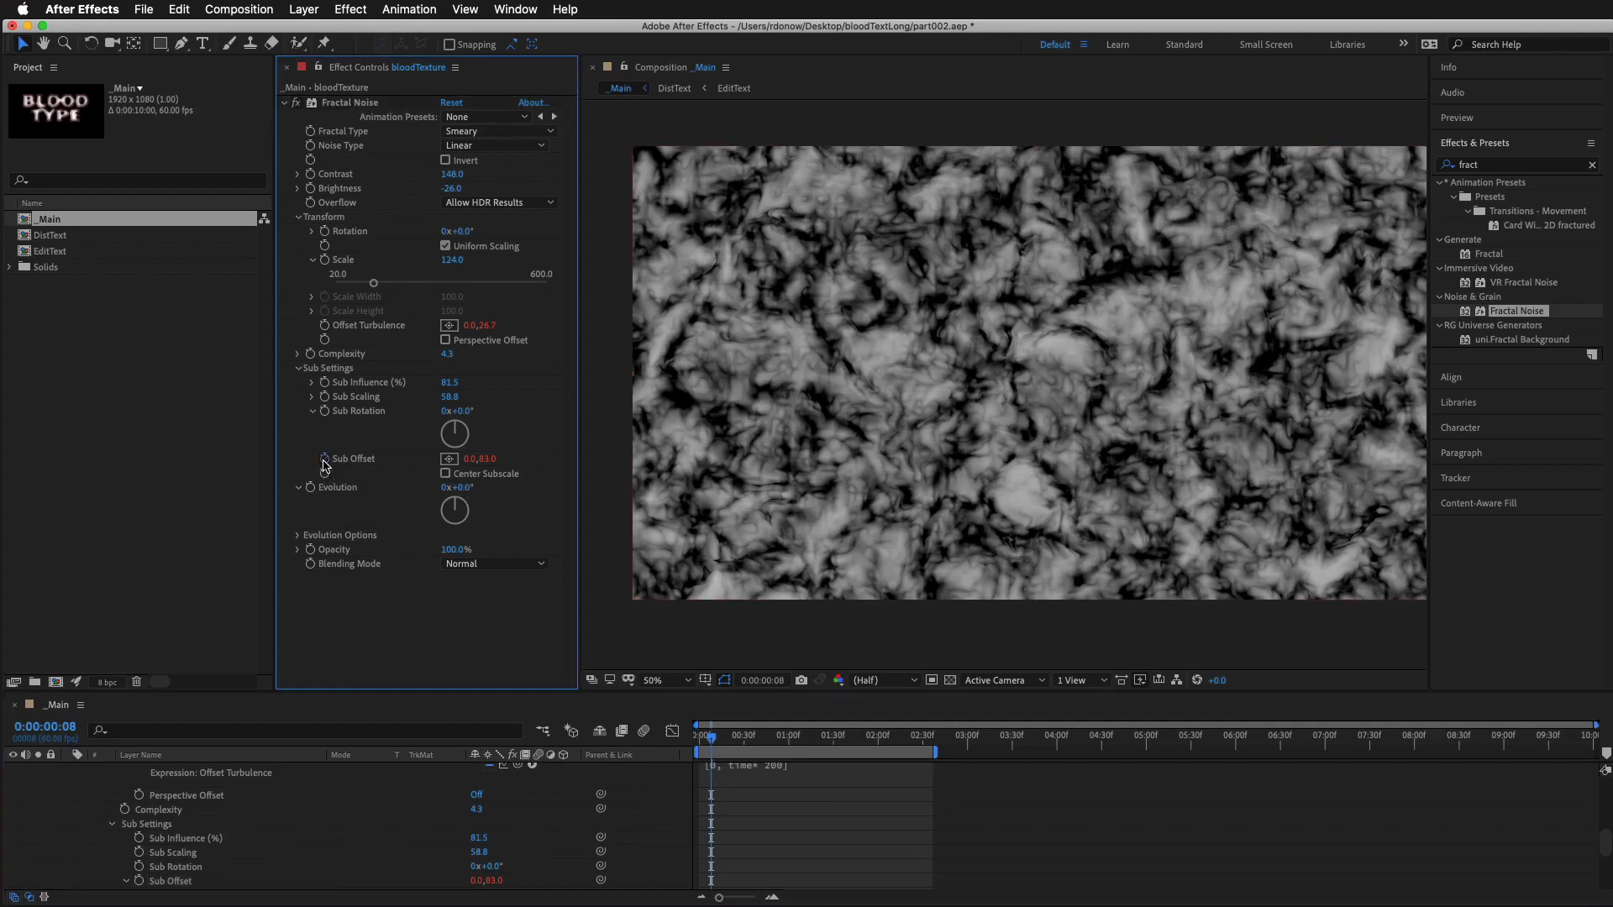
{"action": "left_click", "coordinate": [324, 462], "text": "alt"}
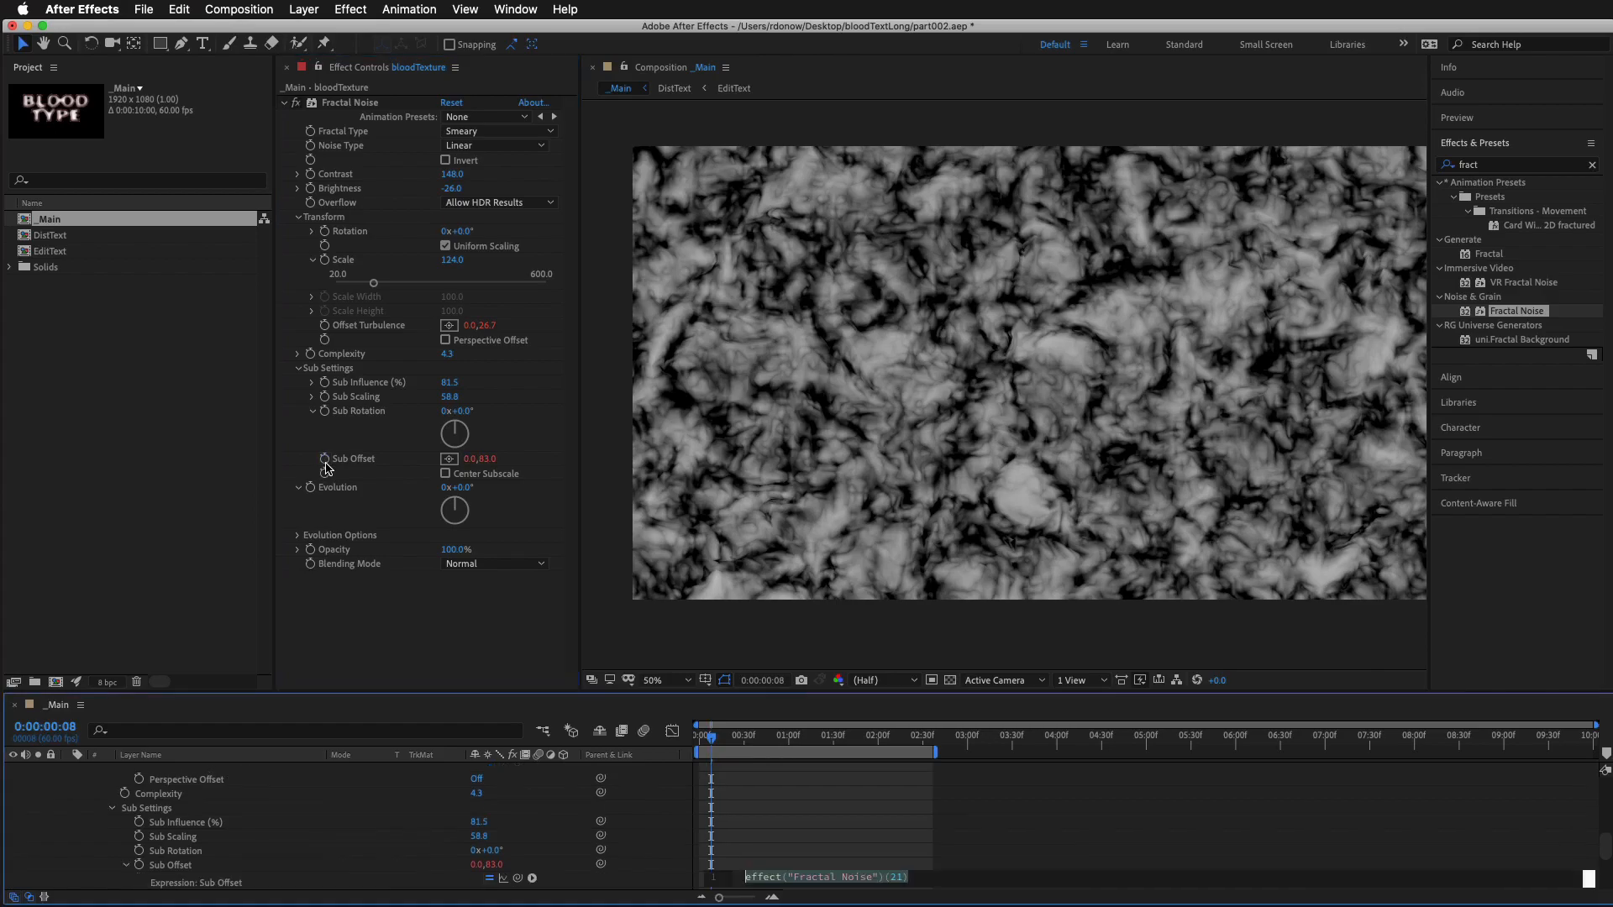
{"action": "key", "text": "super+v"}
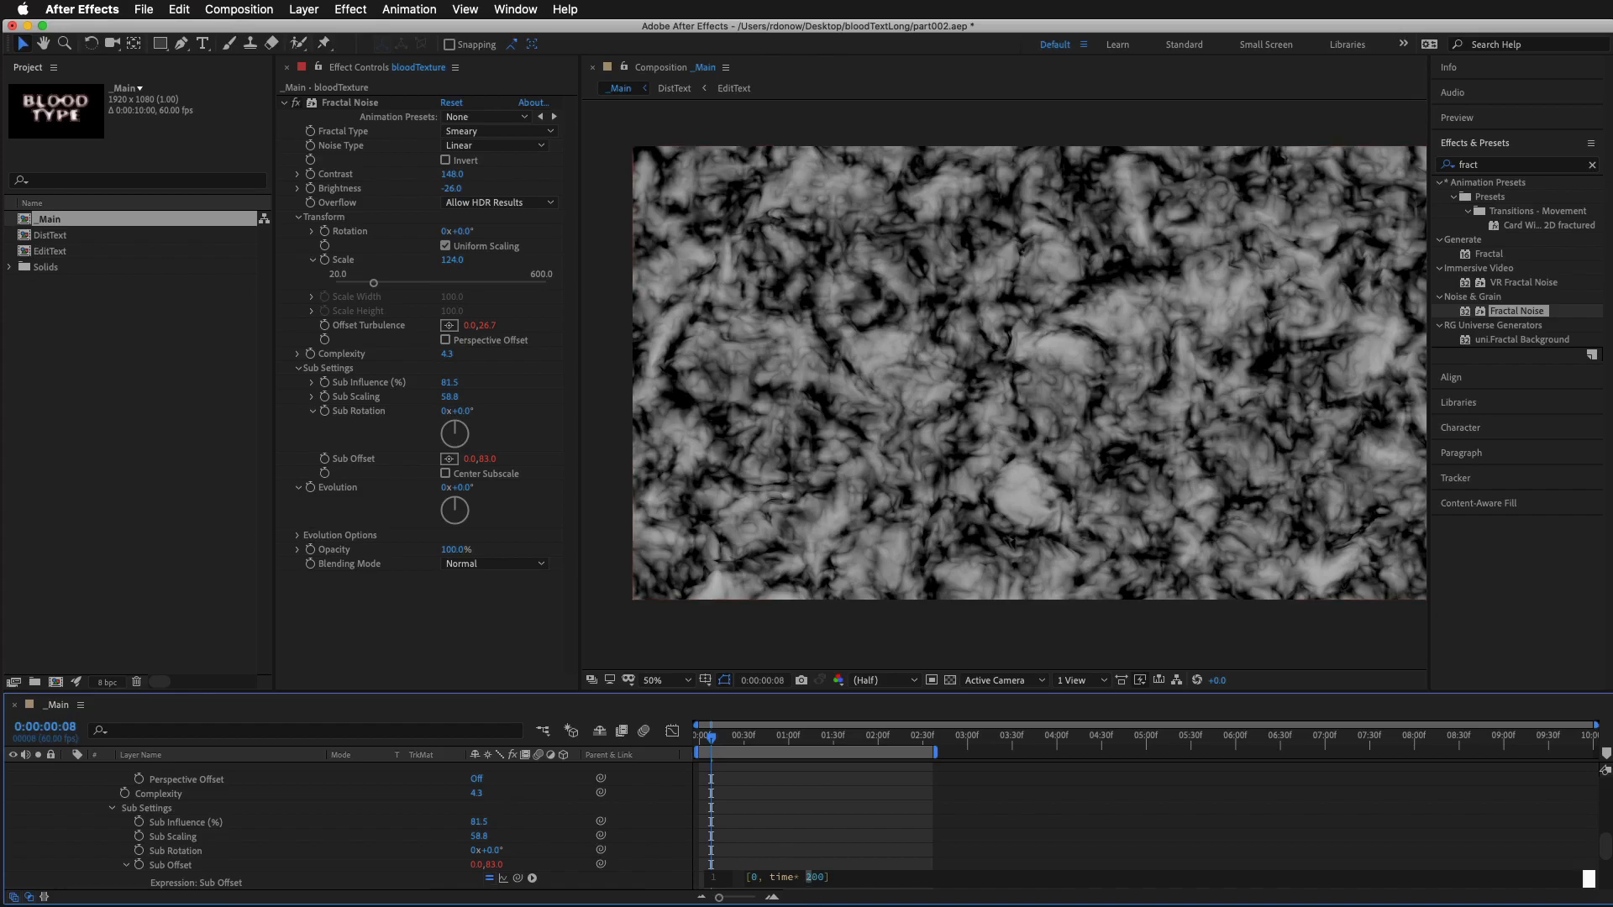
{"action": "type", "text": "300"}
{"action": "left_click", "coordinate": [940, 827]}
{"action": "key", "text": "space"}
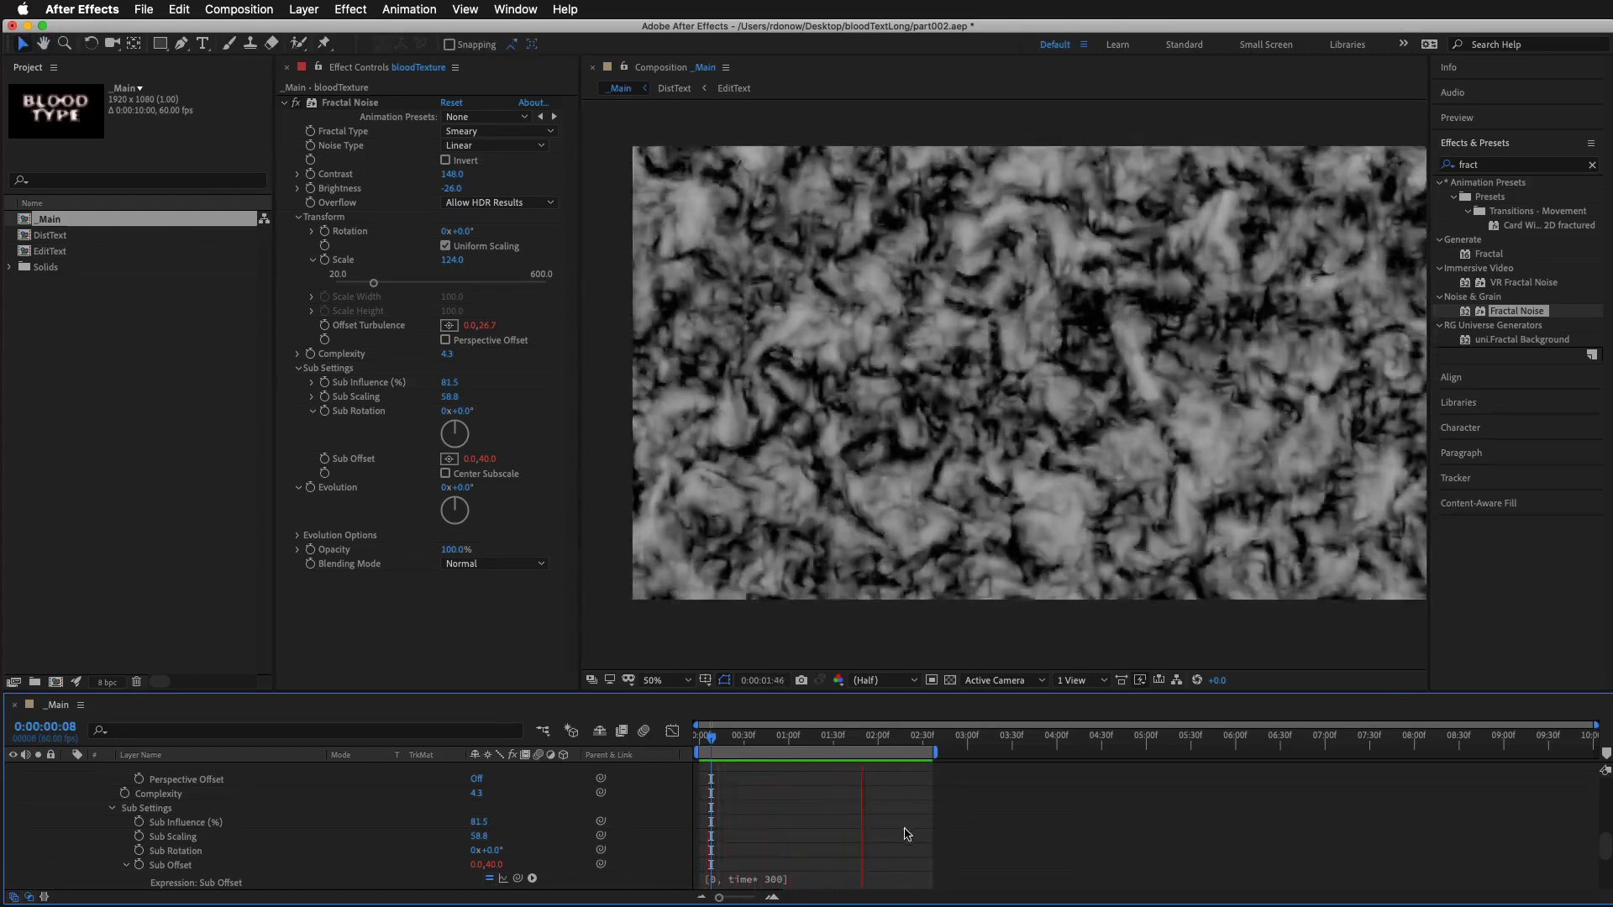
{"action": "key", "text": "space"}
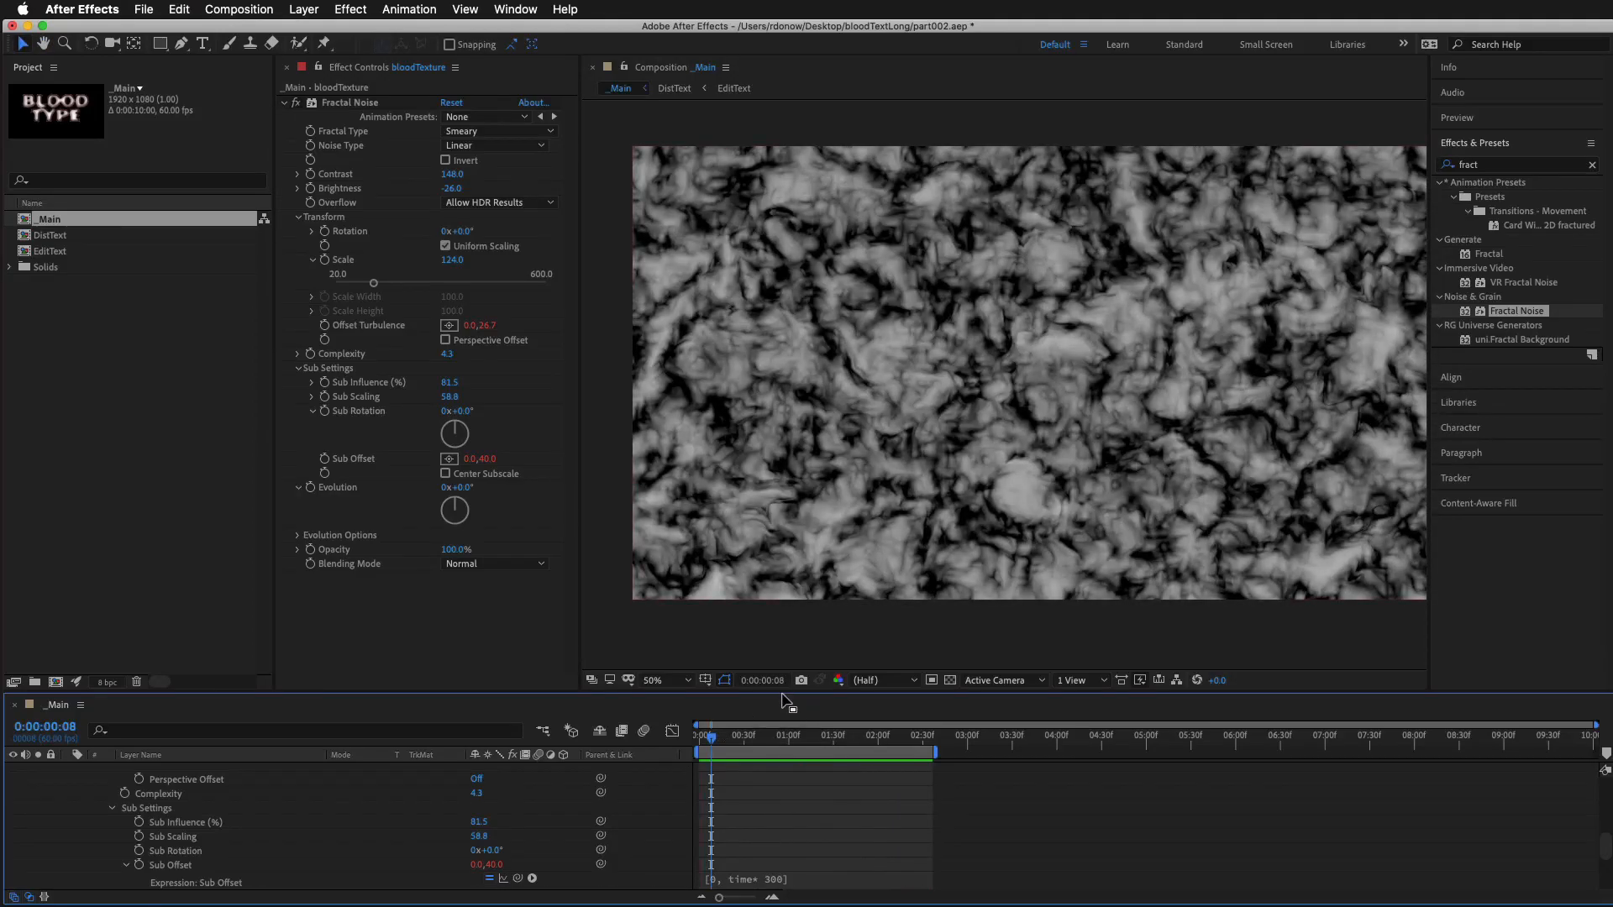
Slow the Offset Turbulence expression to [0, time* 100] and preview the motion
{"action": "left_click_drag", "start_coordinate": [785, 694], "coordinate": [802, 570]}
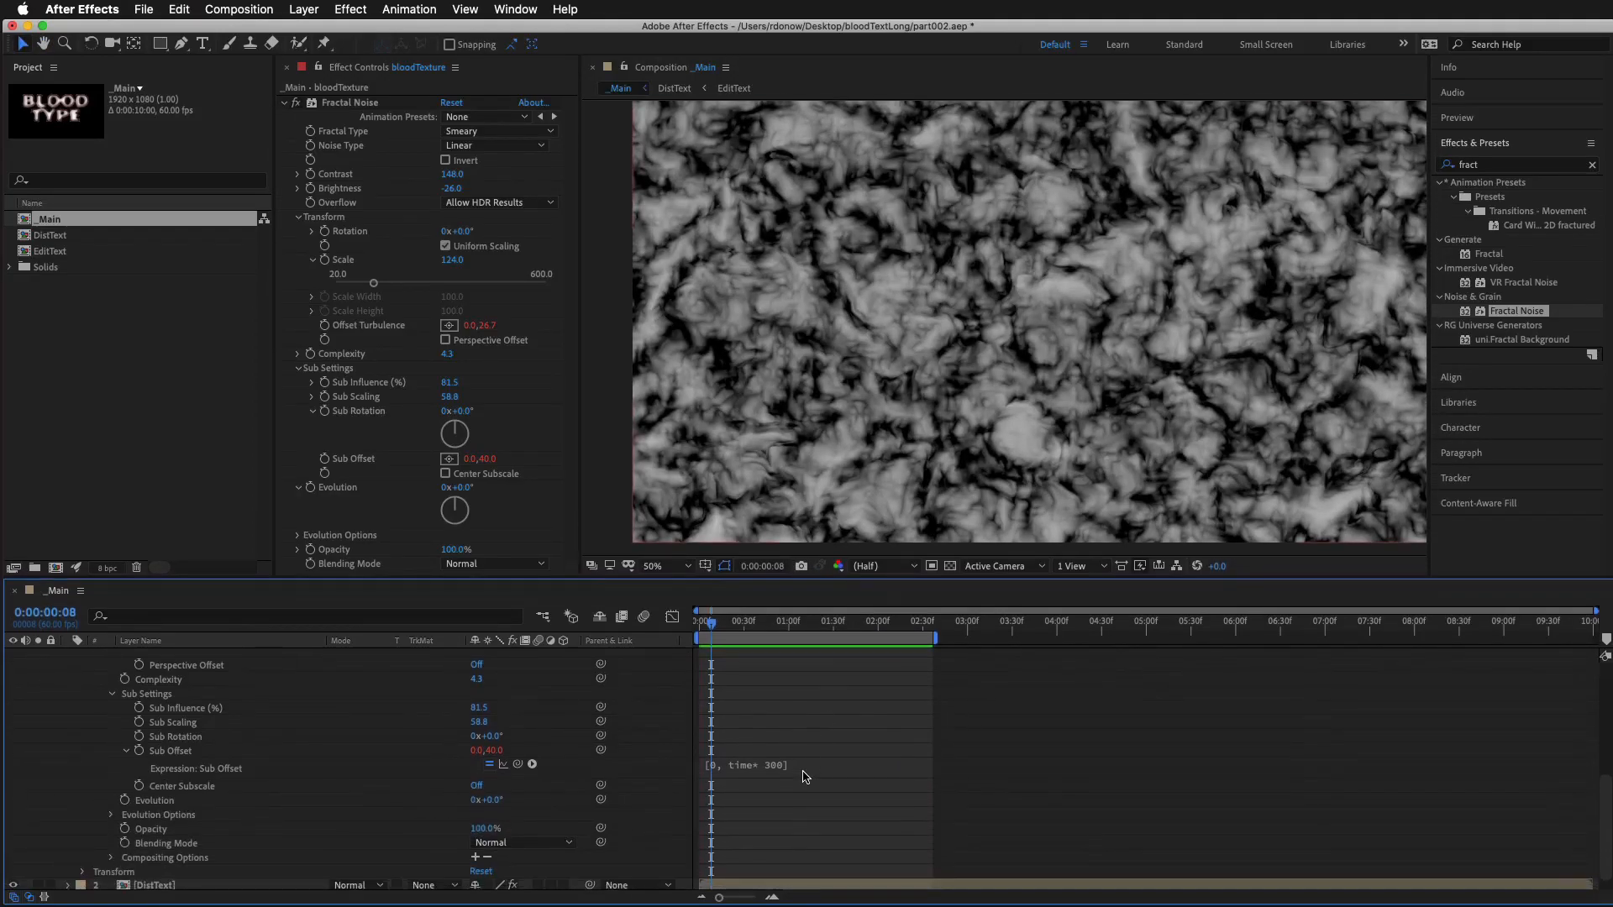
{"action": "scroll", "coordinate": [826, 715], "scroll_direction": "up", "scroll_amount": 2}
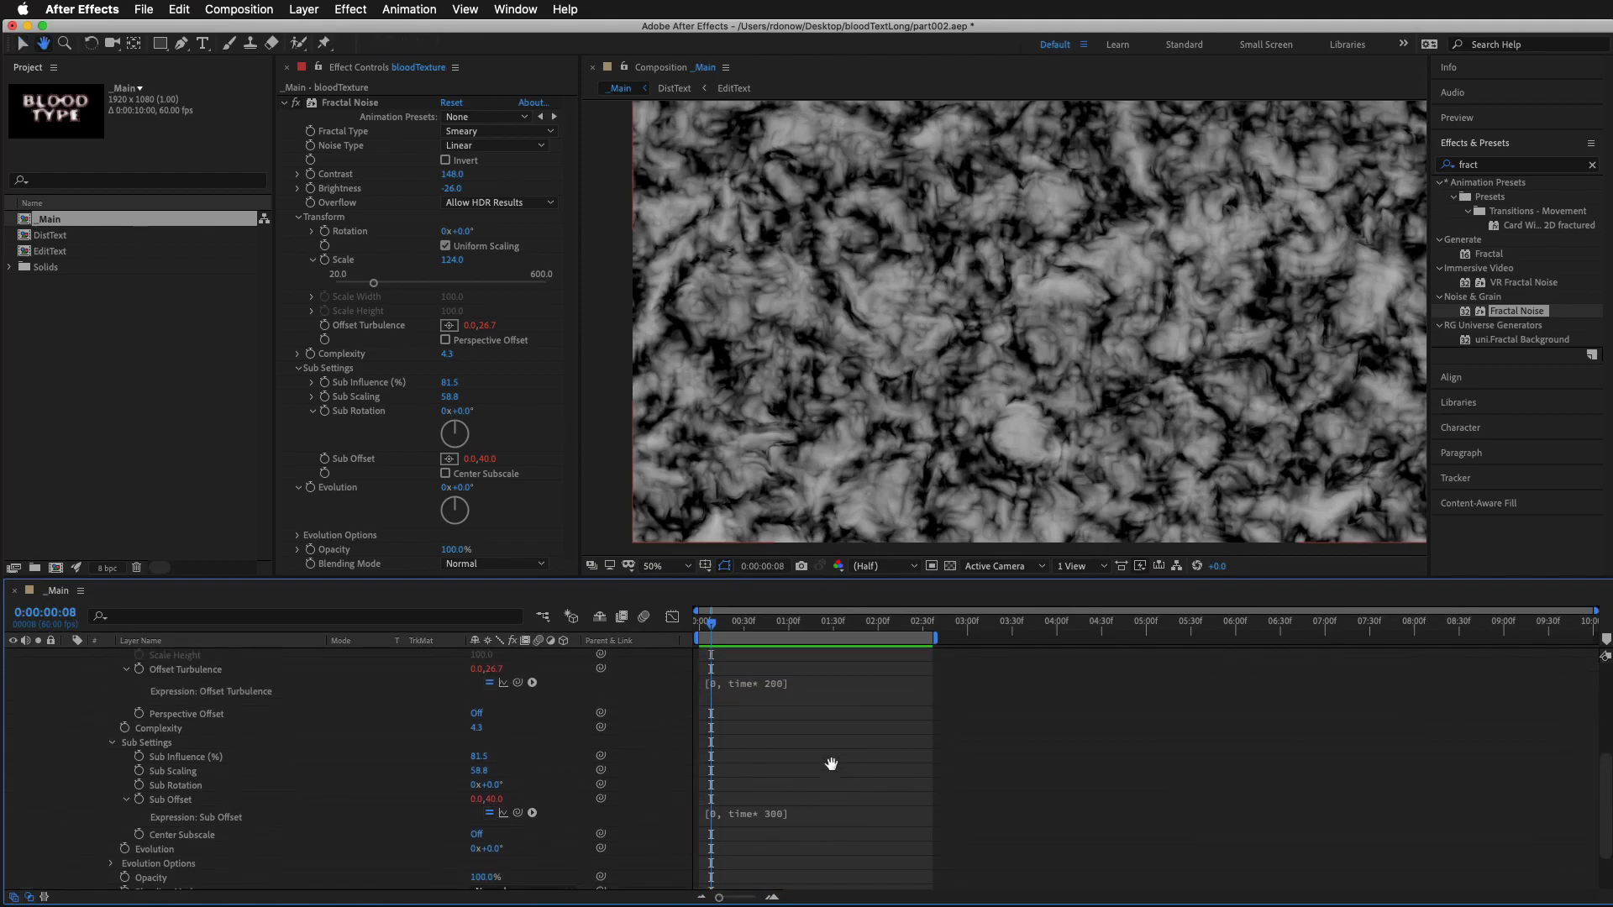
{"action": "left_click", "coordinate": [781, 681]}
{"action": "left_click", "coordinate": [807, 681]}
{"action": "key", "text": "Delete"}
{"action": "type", "text": "2"}
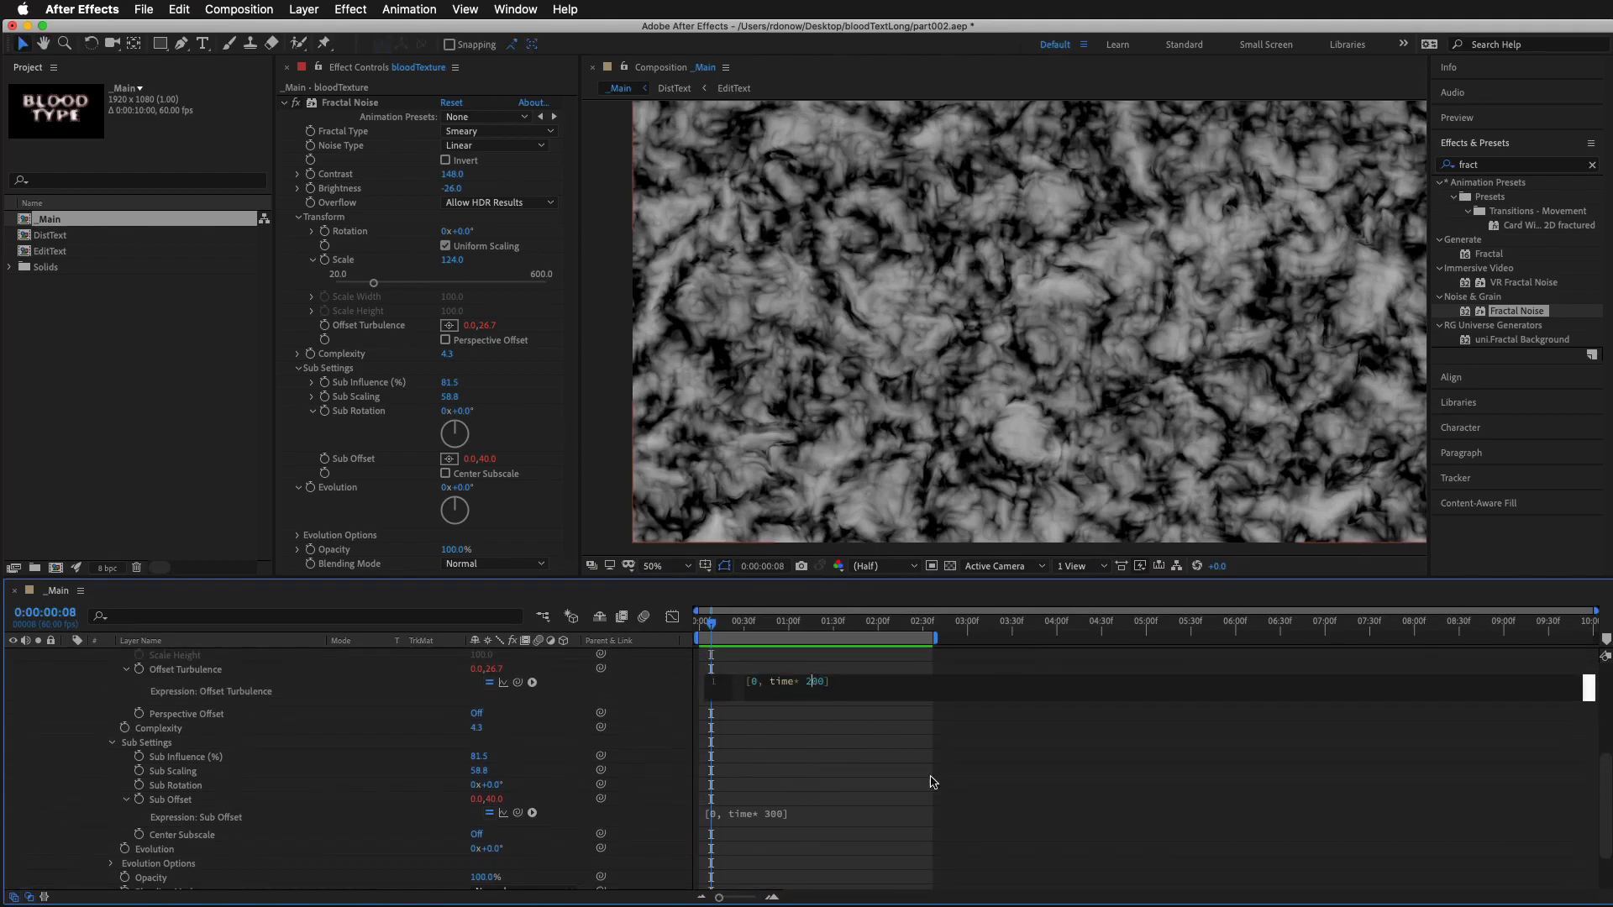
{"action": "type", "text": "1"}
{"action": "left_click", "coordinate": [933, 810]}
{"action": "left_click", "coordinate": [865, 756]}
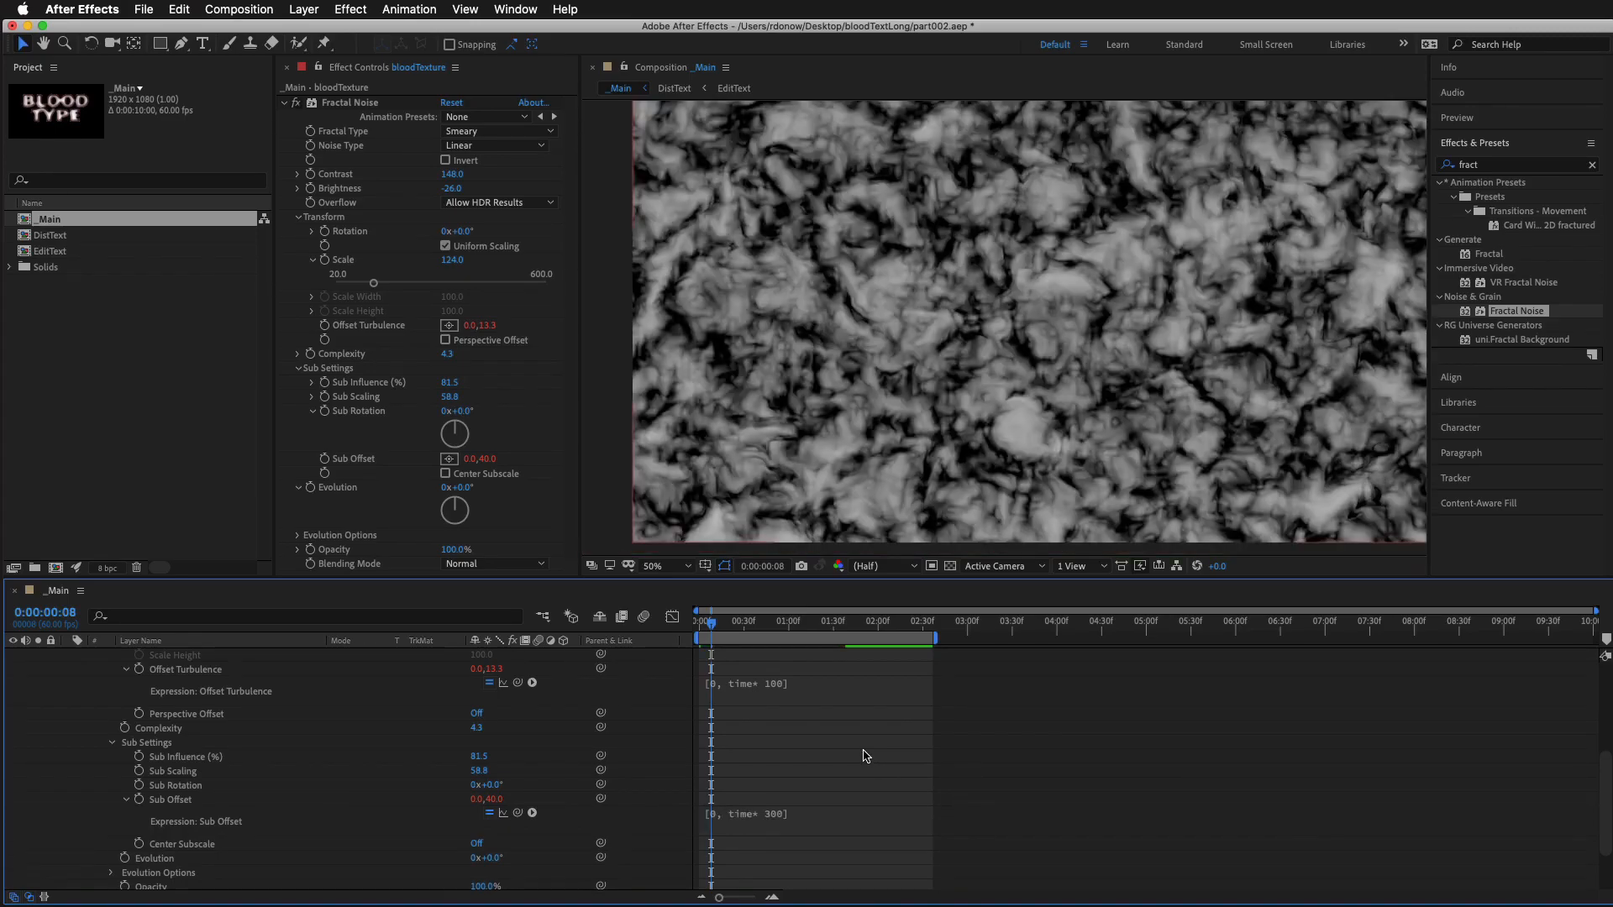
{"action": "key", "text": "space"}
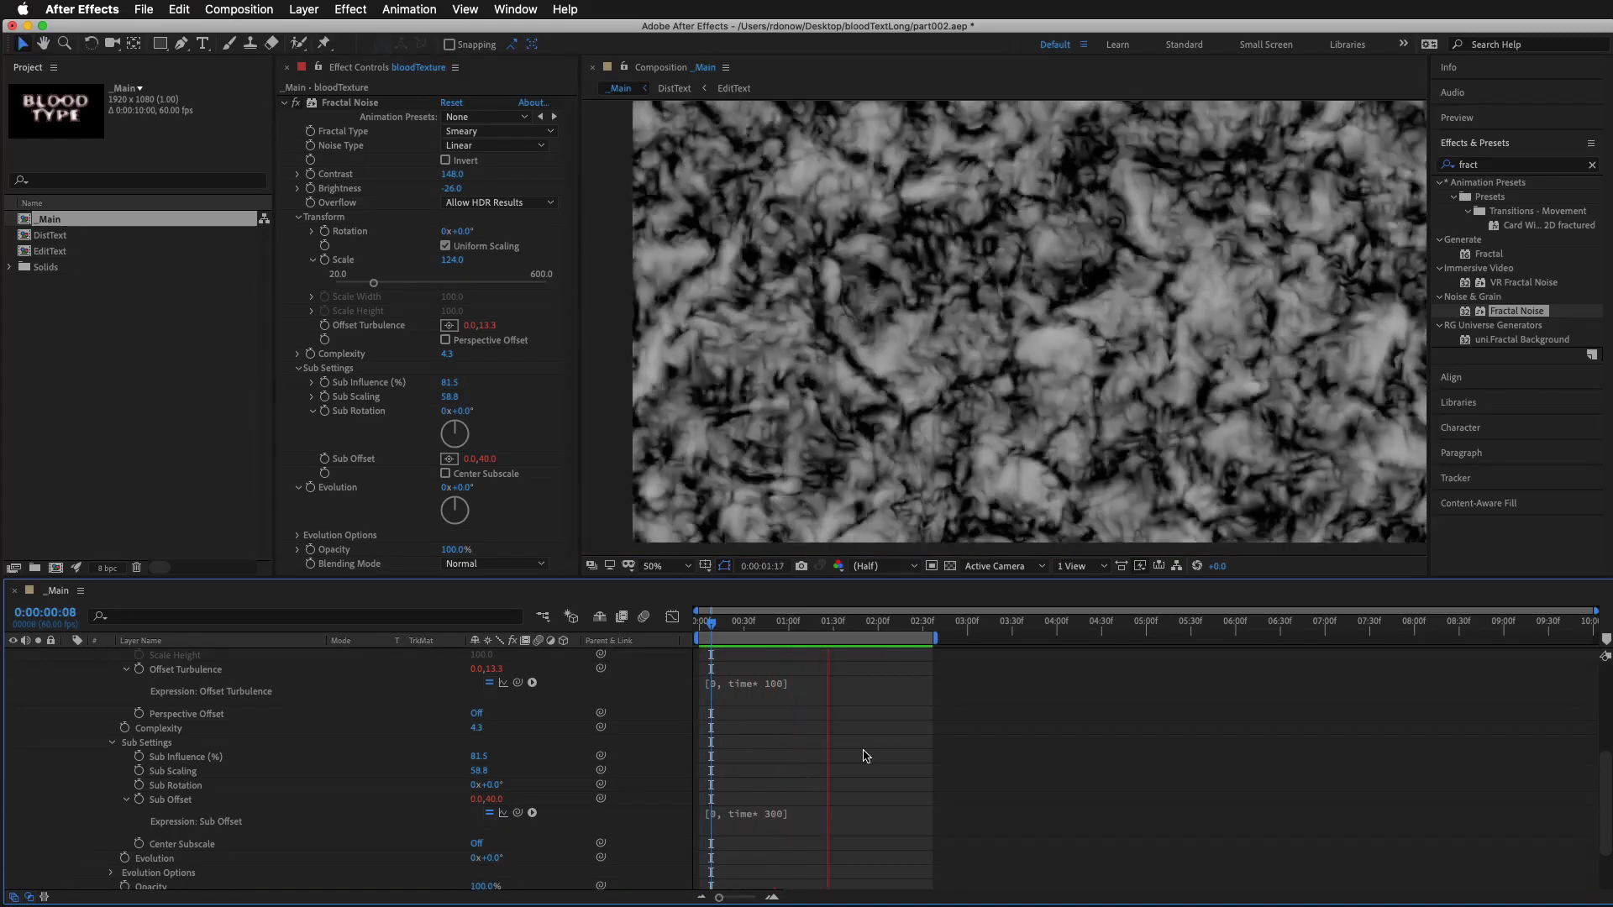
{"action": "key", "text": "space"}
Slow the Sub Offset expression to [0, time* 200] and preview the motion
{"action": "left_click", "coordinate": [790, 810]}
{"action": "left_click", "coordinate": [811, 811]}
{"action": "key", "text": "BackSpace"}
{"action": "type", "text": "3"}
{"action": "key", "text": "BackSpace"}
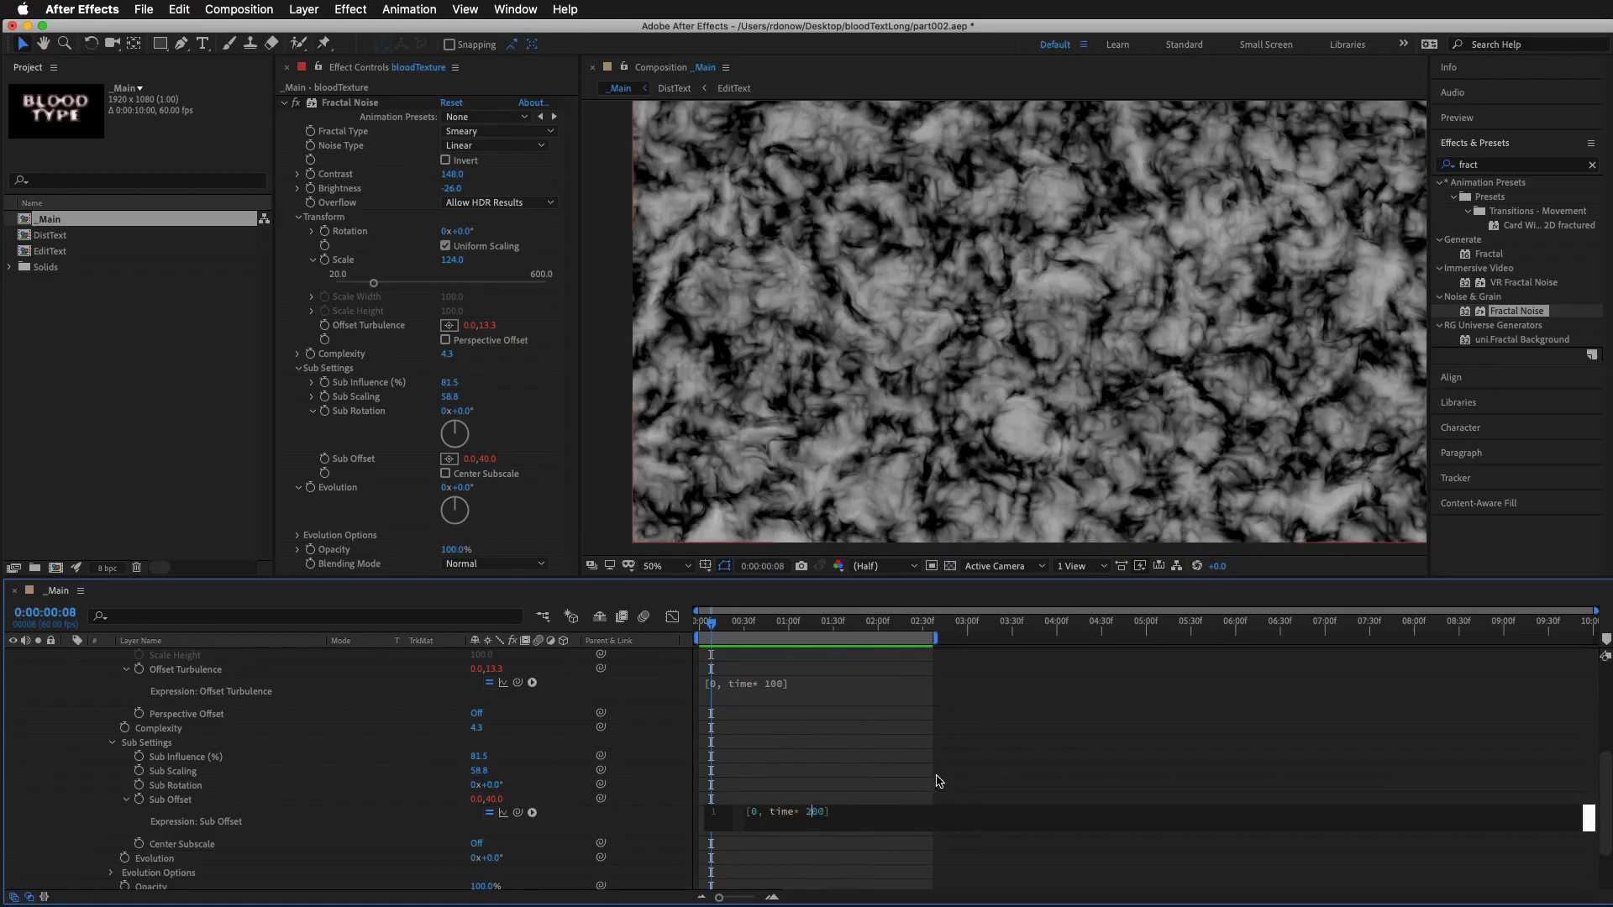
{"action": "left_click", "coordinate": [935, 753]}
{"action": "key", "text": "space"}
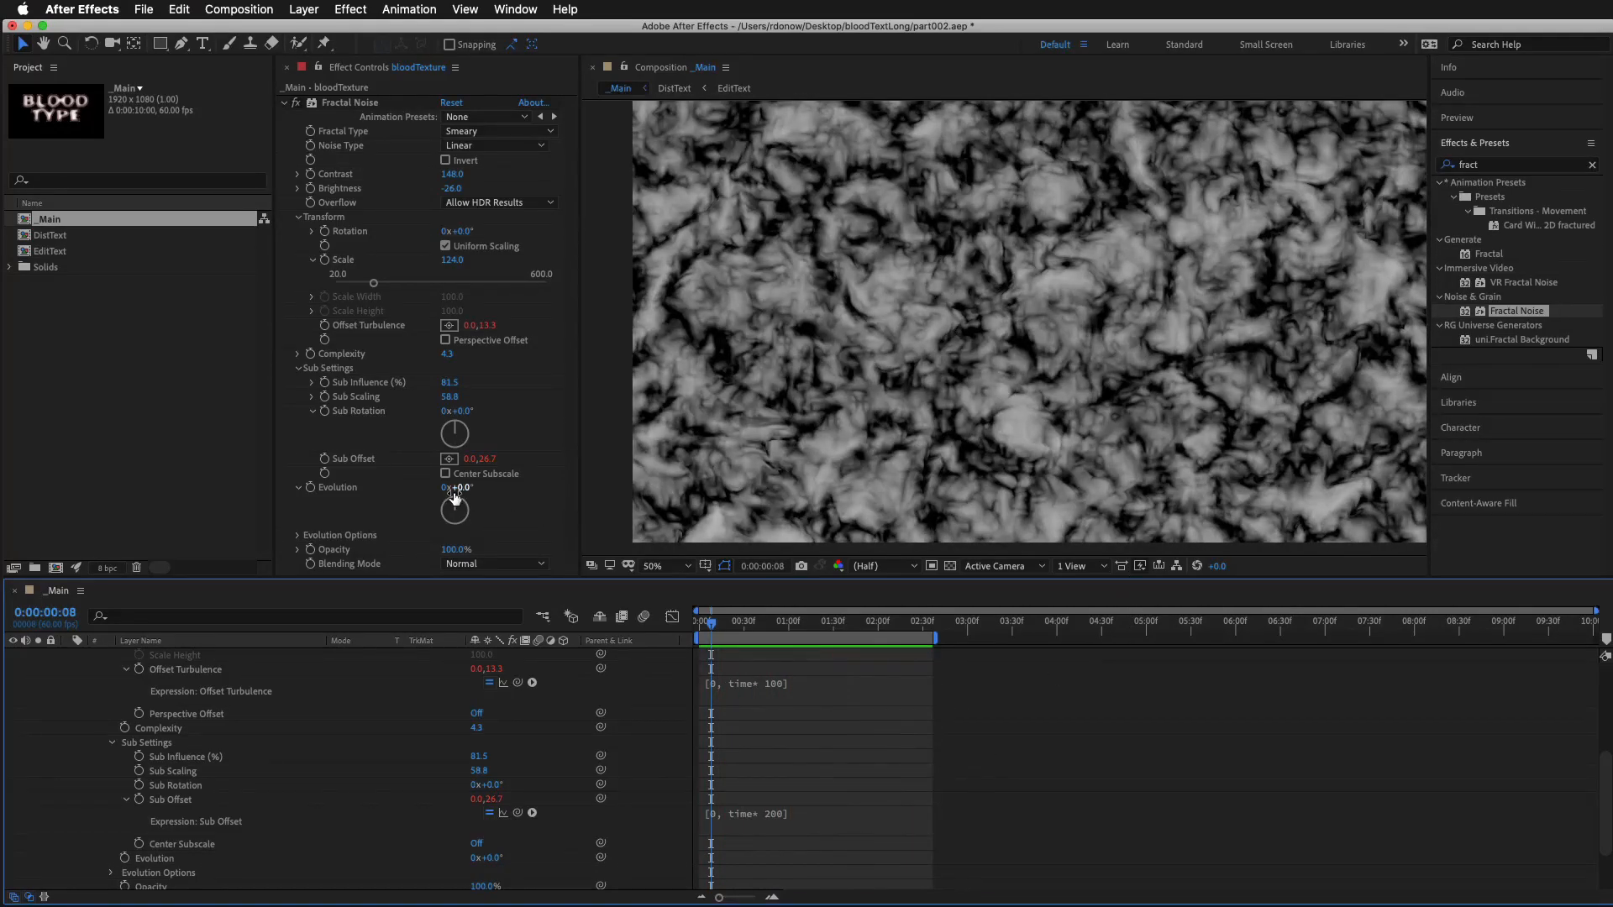
Add the expression time*200 to the Fractal Noise Evolution and preview the motion
{"action": "left_click_drag", "start_coordinate": [458, 487], "coordinate": [693, 462]}
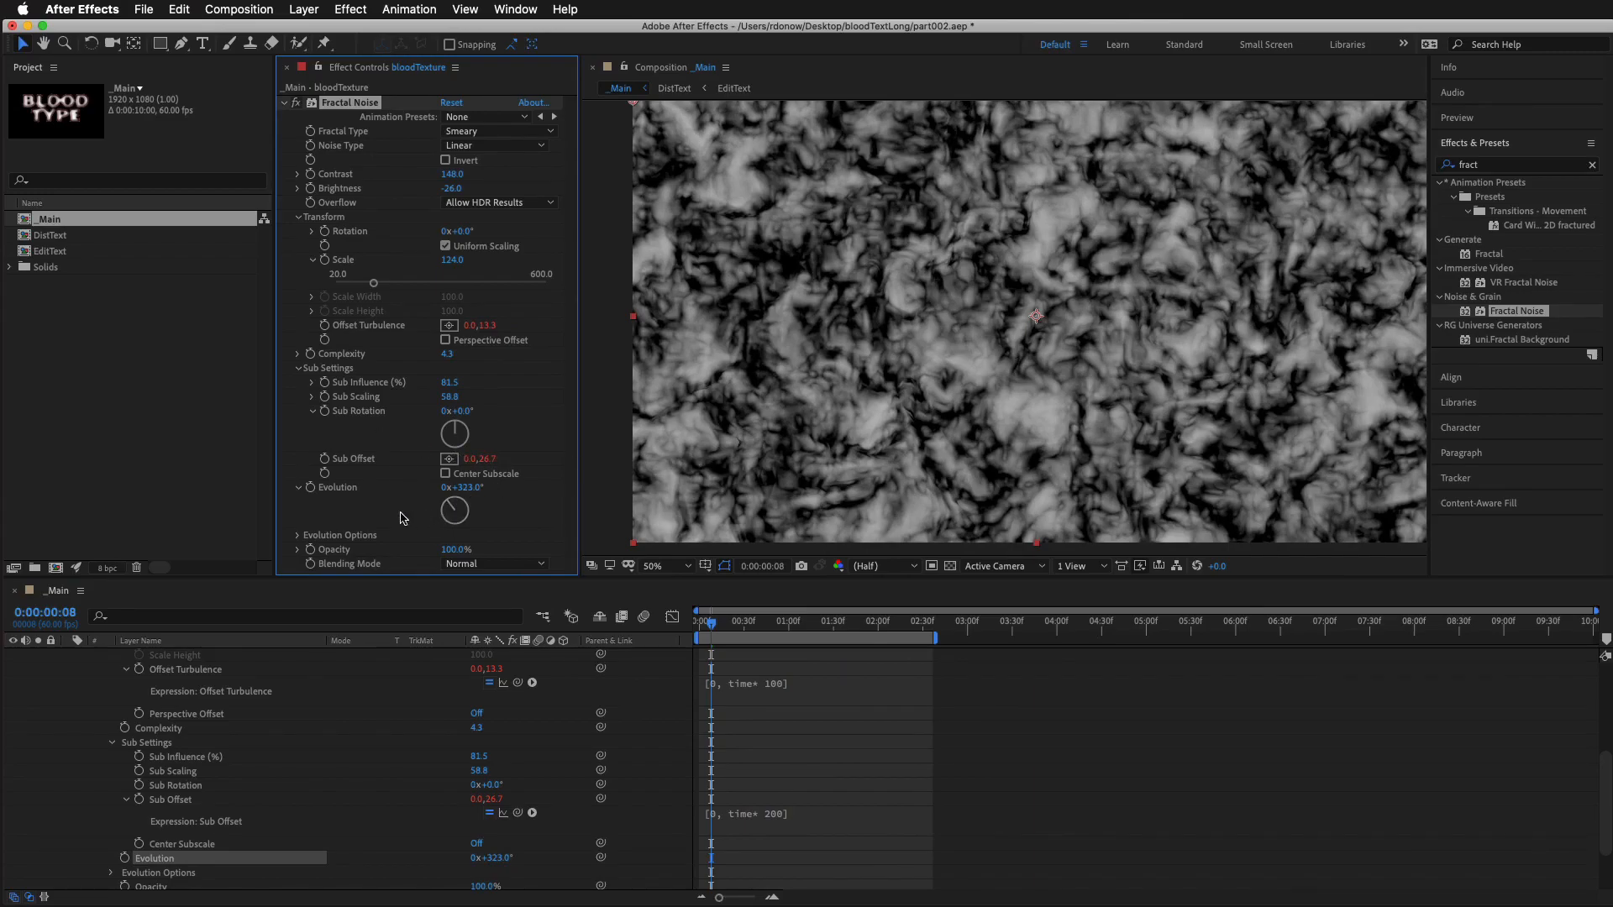
{"action": "left_click", "coordinate": [311, 489], "text": "alt"}
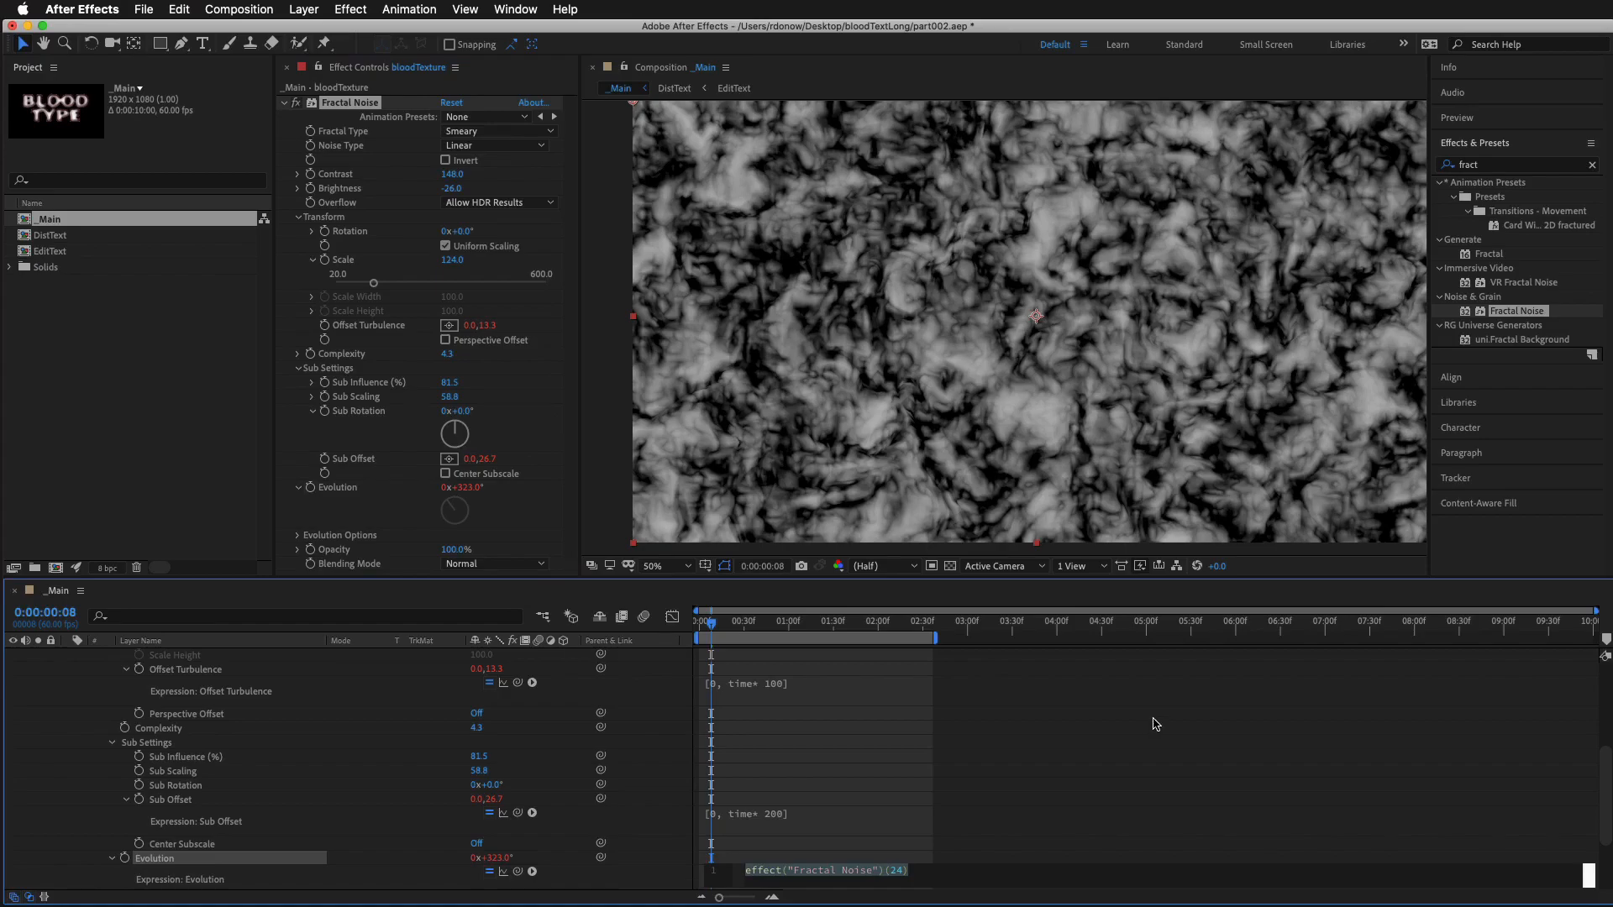
{"action": "type", "text": "time"}
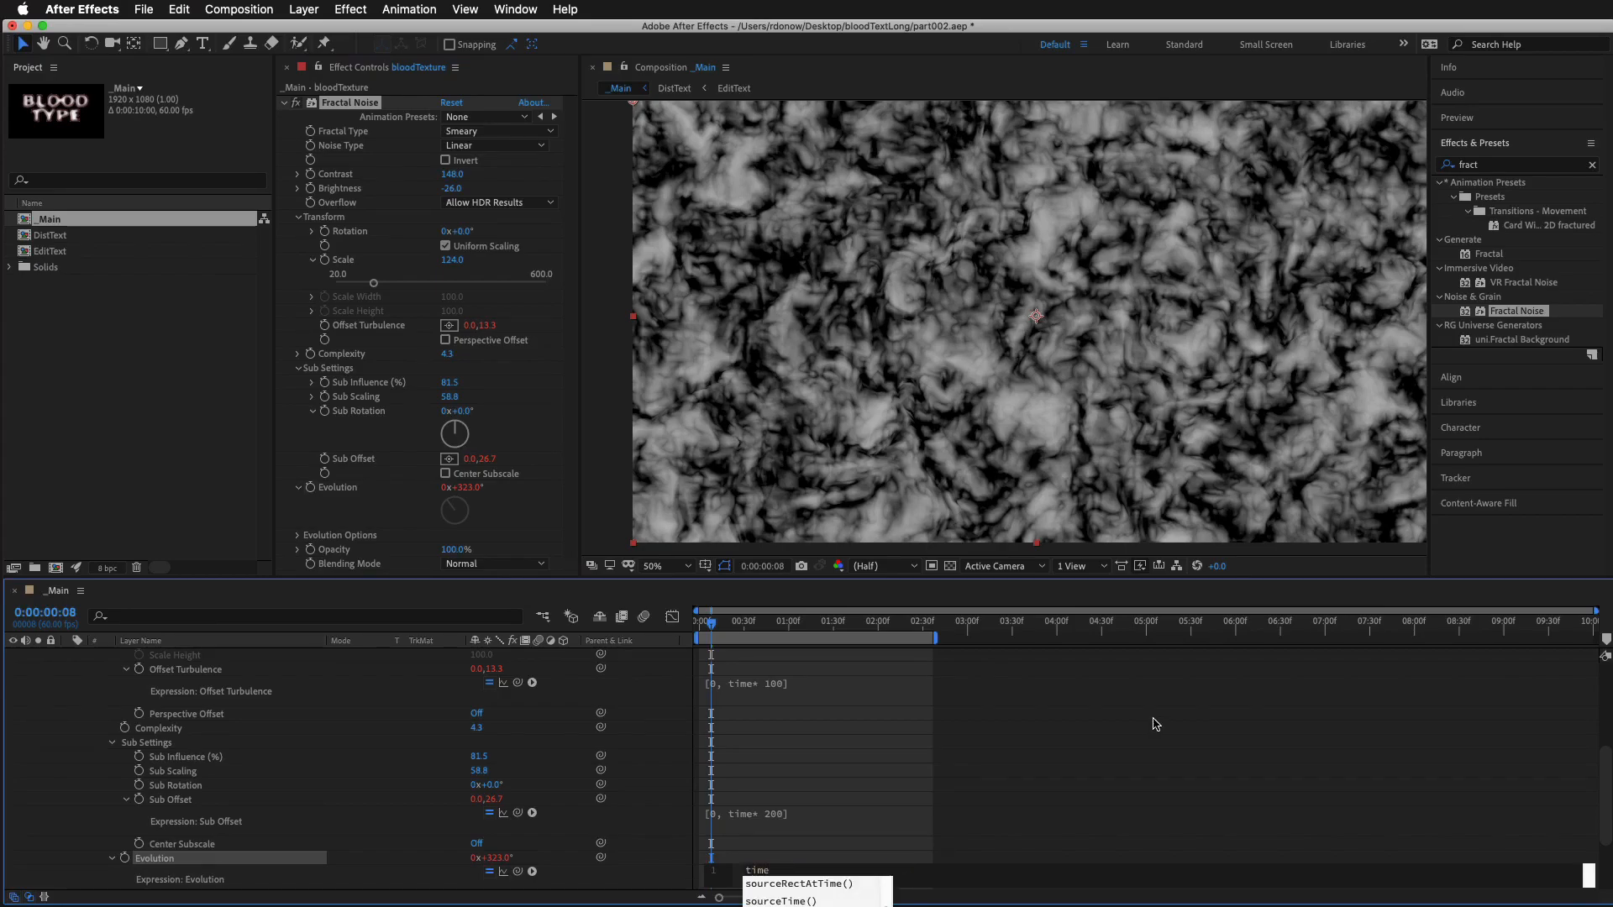
{"action": "type", "text": "*"}
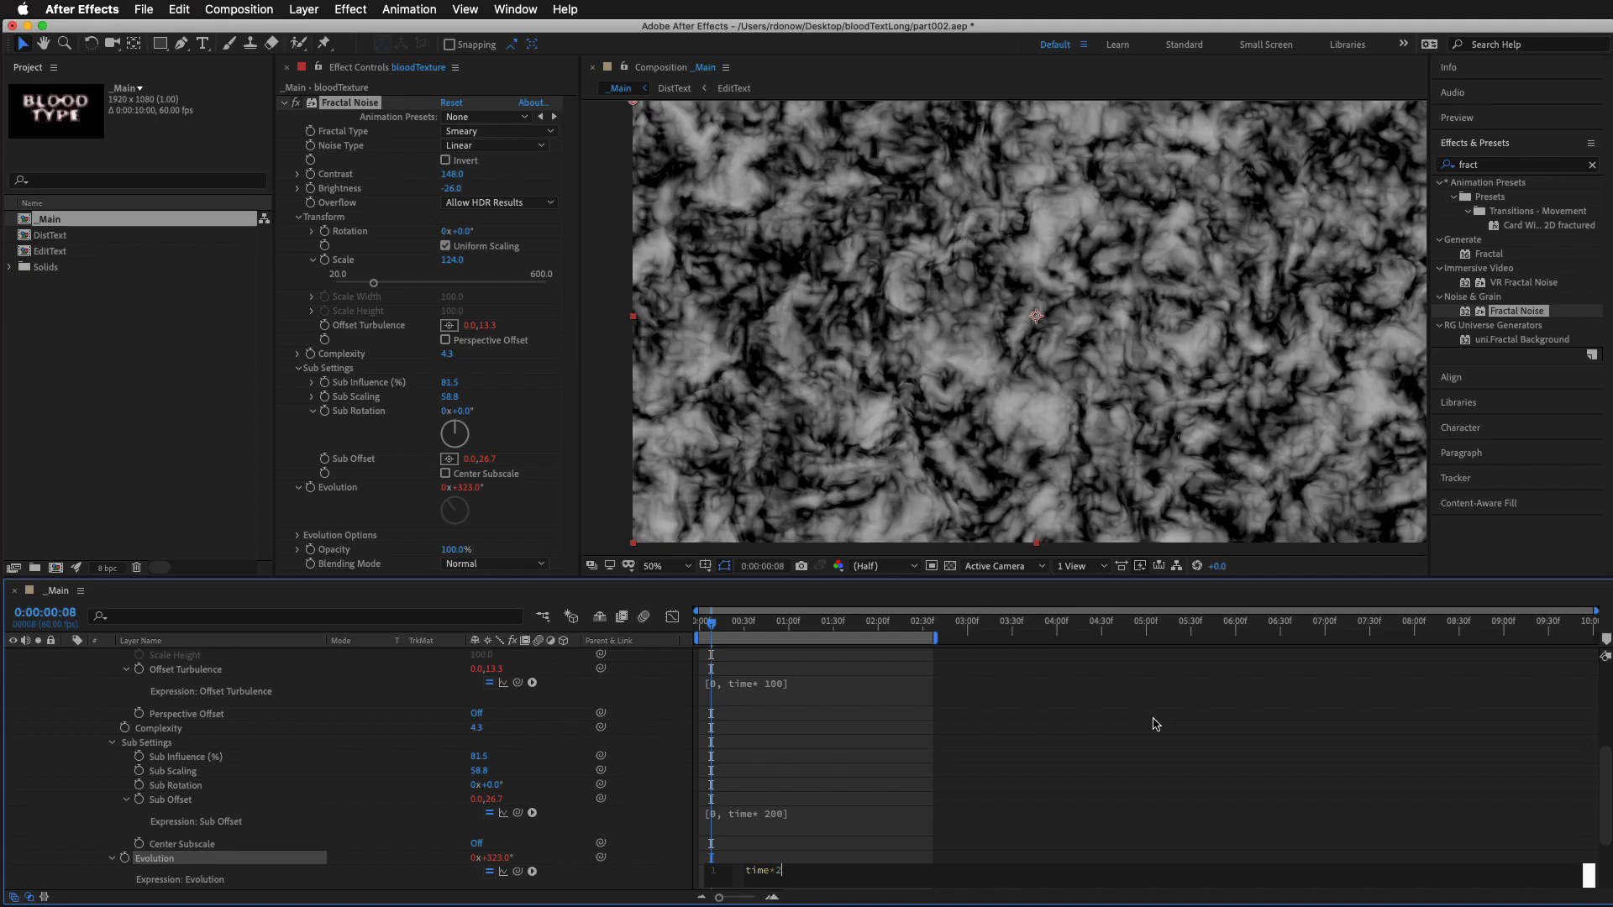
{"action": "left_click", "coordinate": [886, 777]}
{"action": "key", "text": "space"}
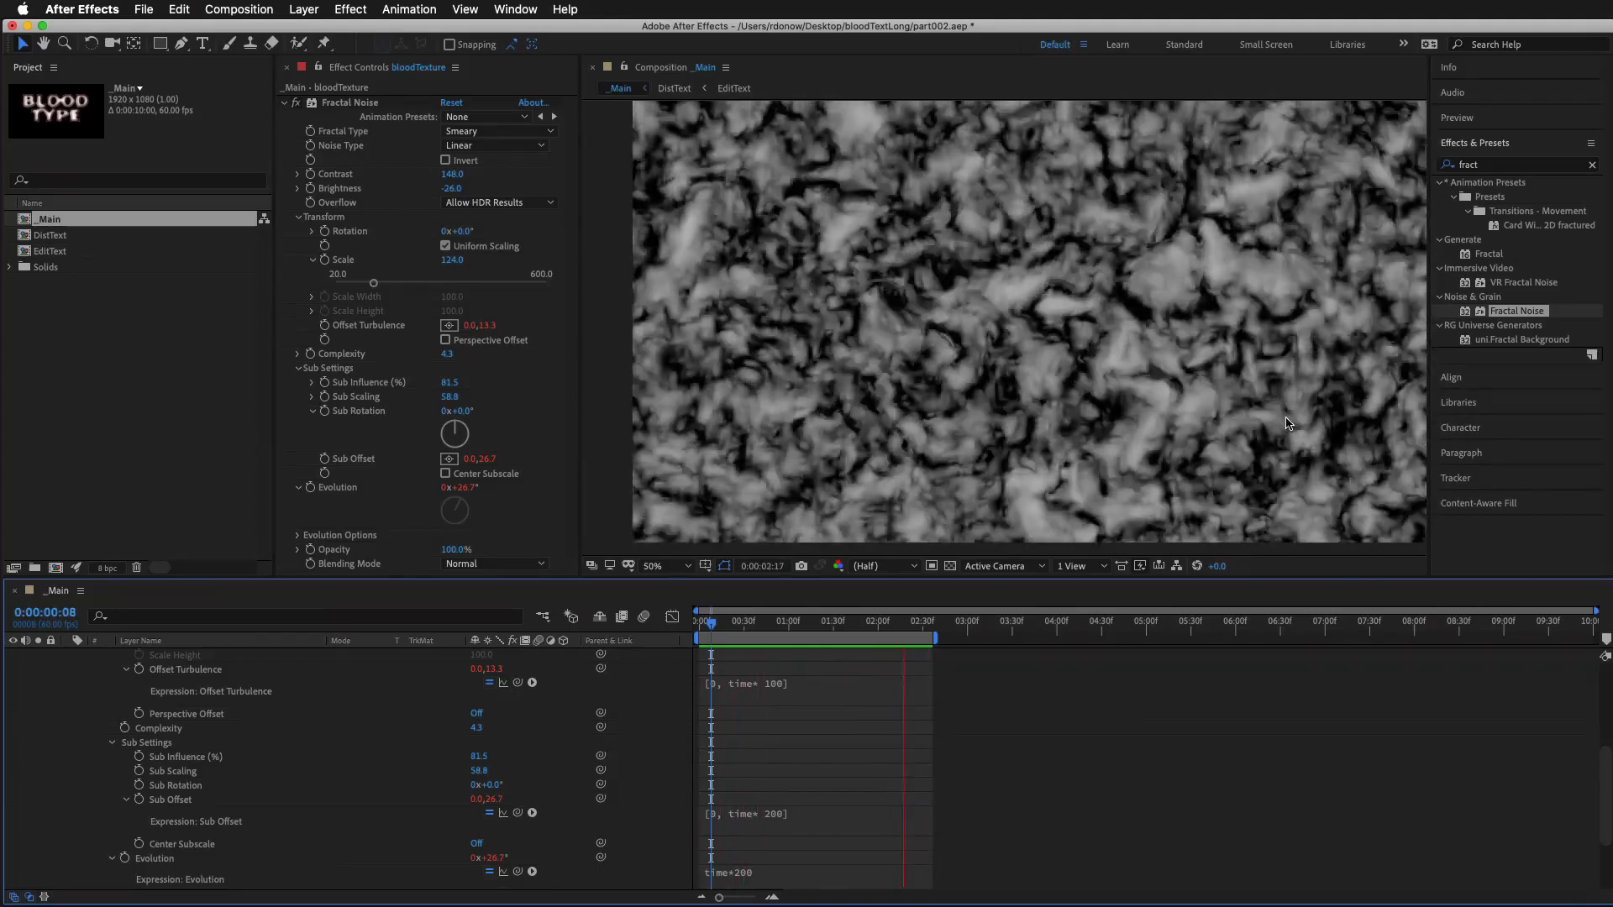
{"action": "key", "text": "space"}
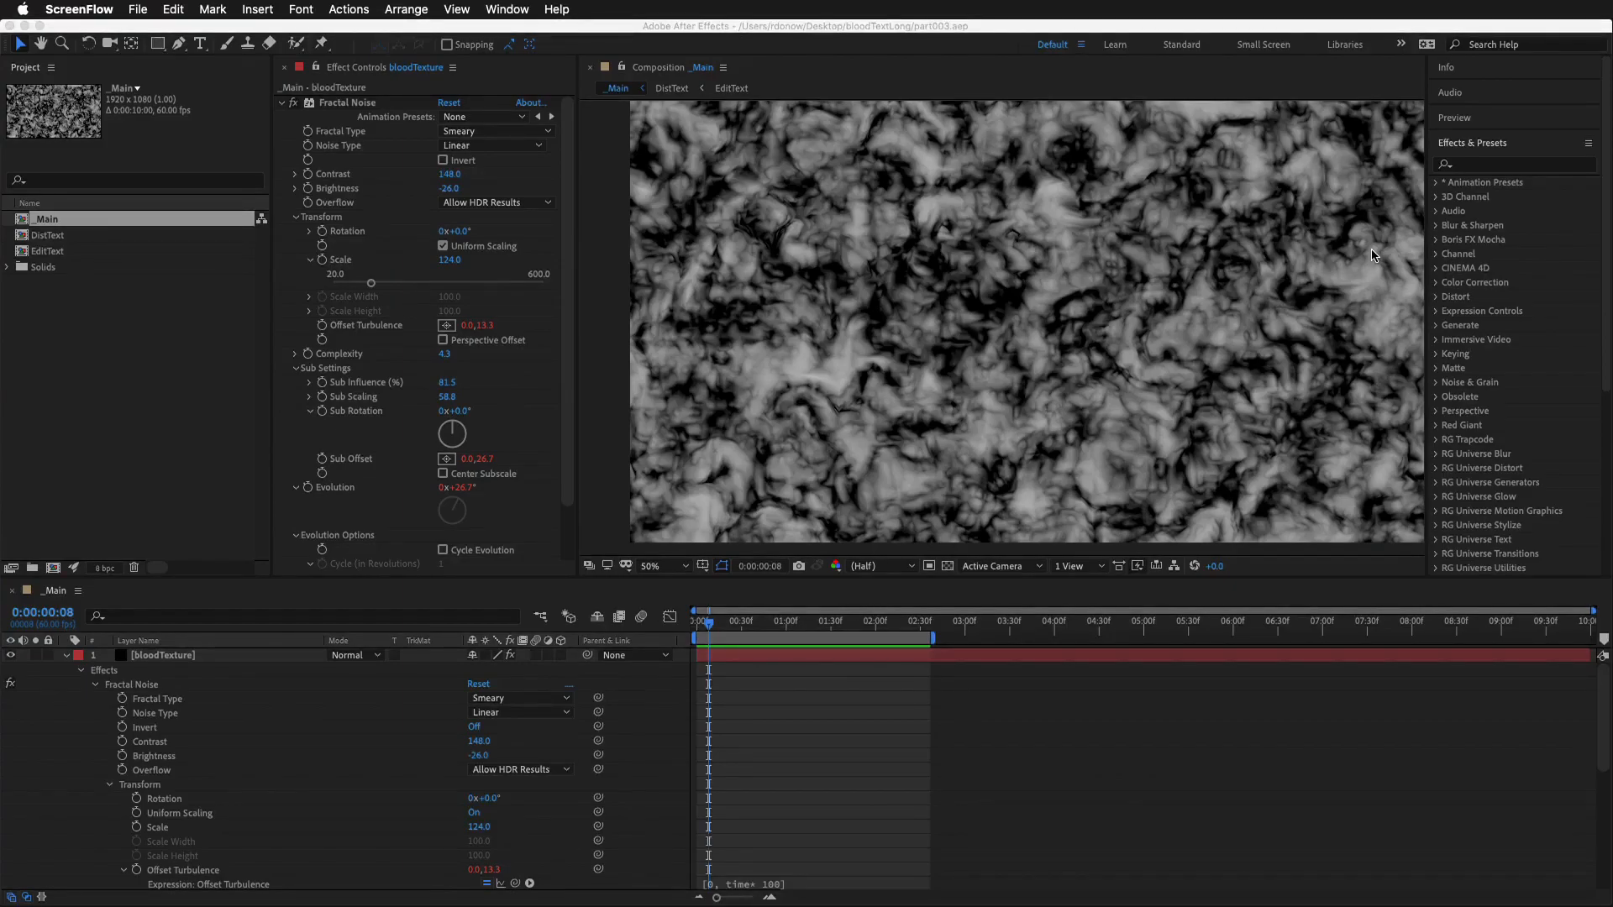
Apply the CC Vector Blur effect to the bloodTexture layer and collapse the Fractal Noise settings
{"action": "left_click", "coordinate": [1520, 166]}
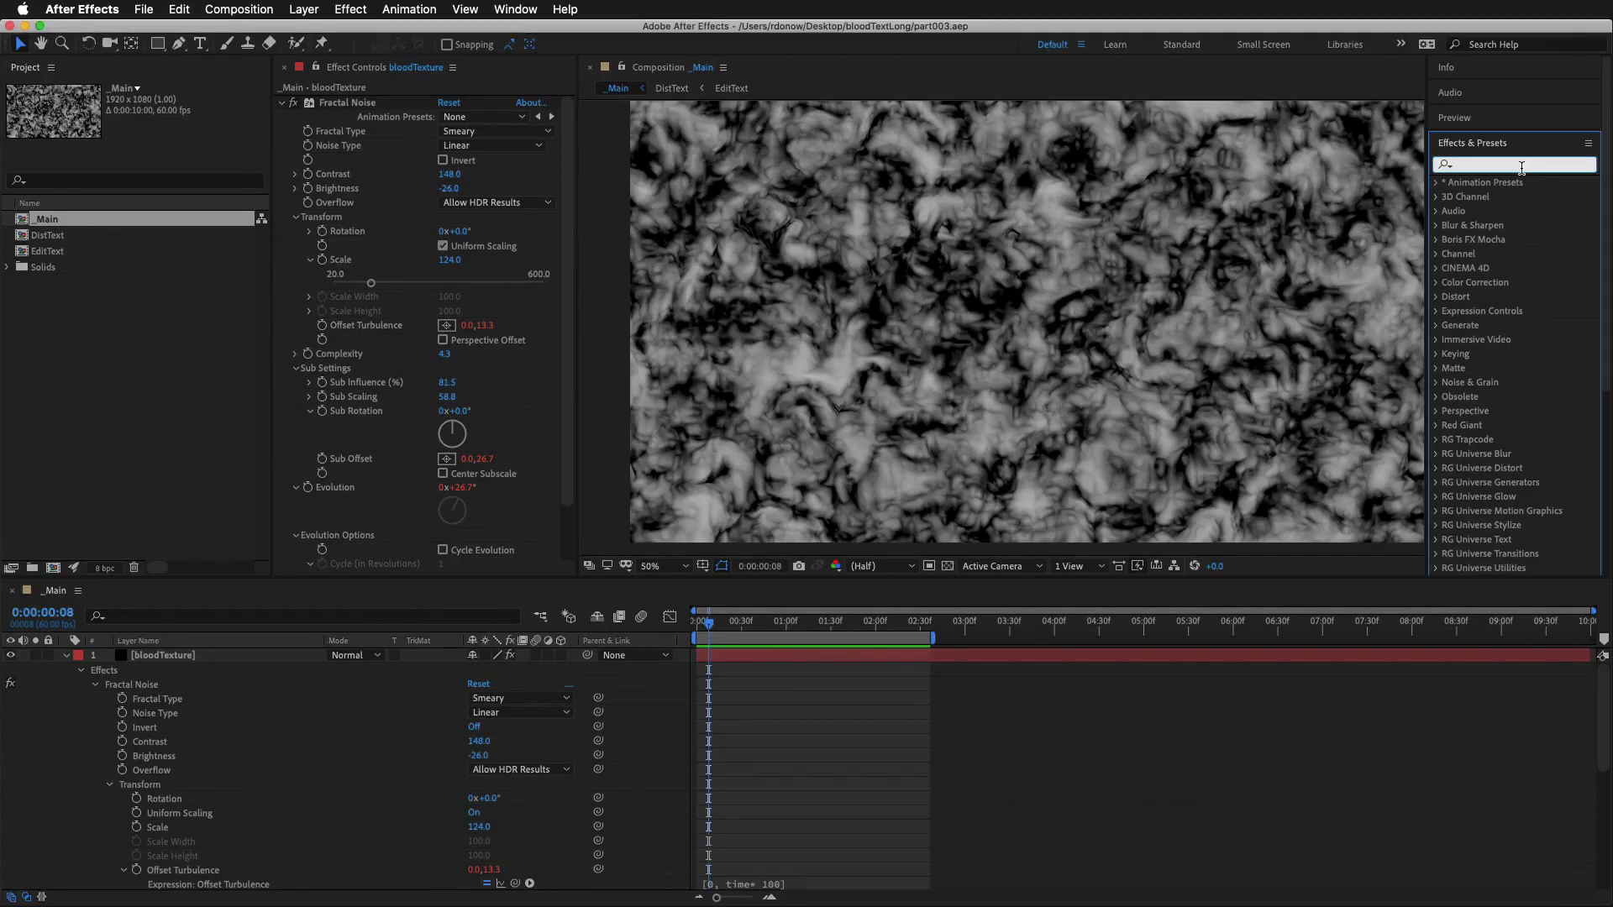
{"action": "type", "text": "vect"}
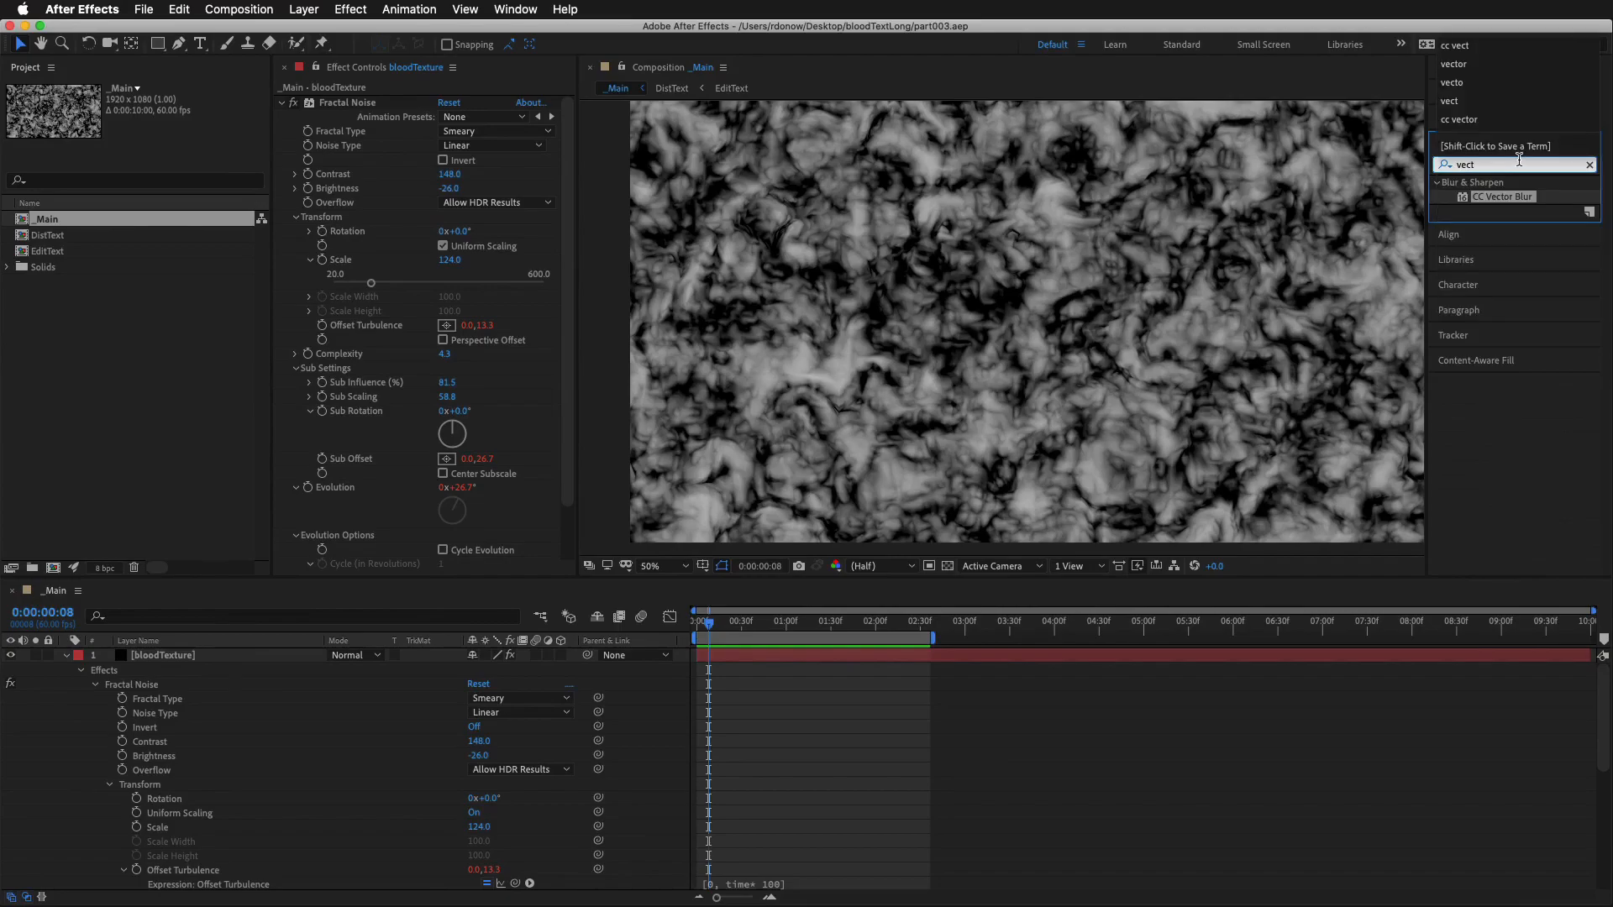
{"action": "left_click_drag", "start_coordinate": [1469, 190], "coordinate": [825, 658]}
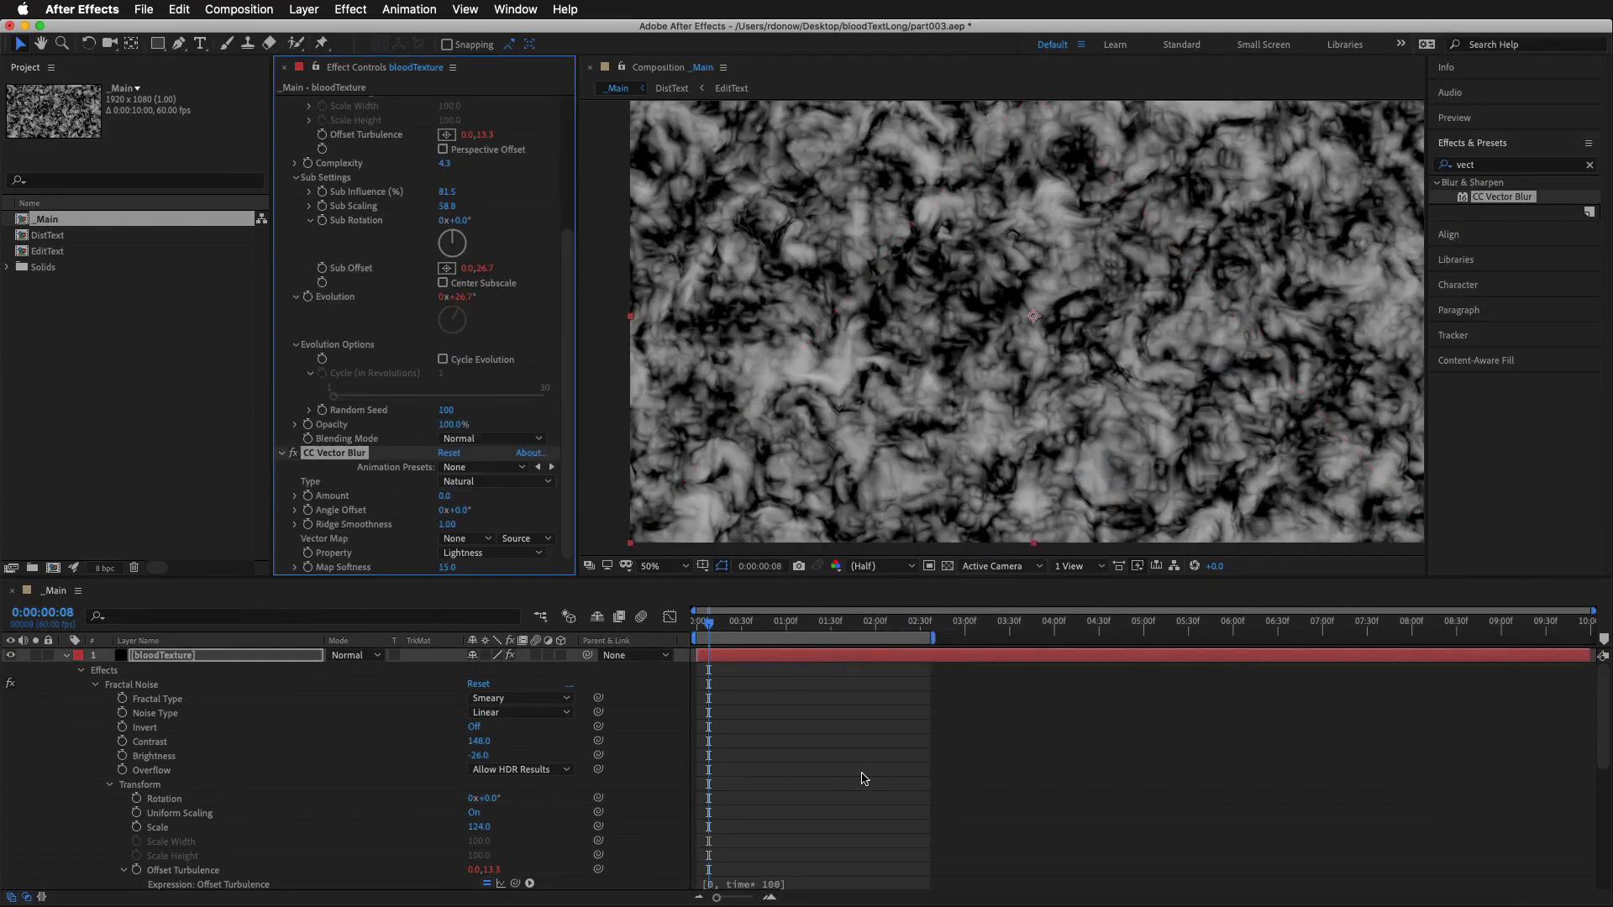
{"action": "scroll", "coordinate": [296, 152], "scroll_direction": "up", "scroll_amount": 5}
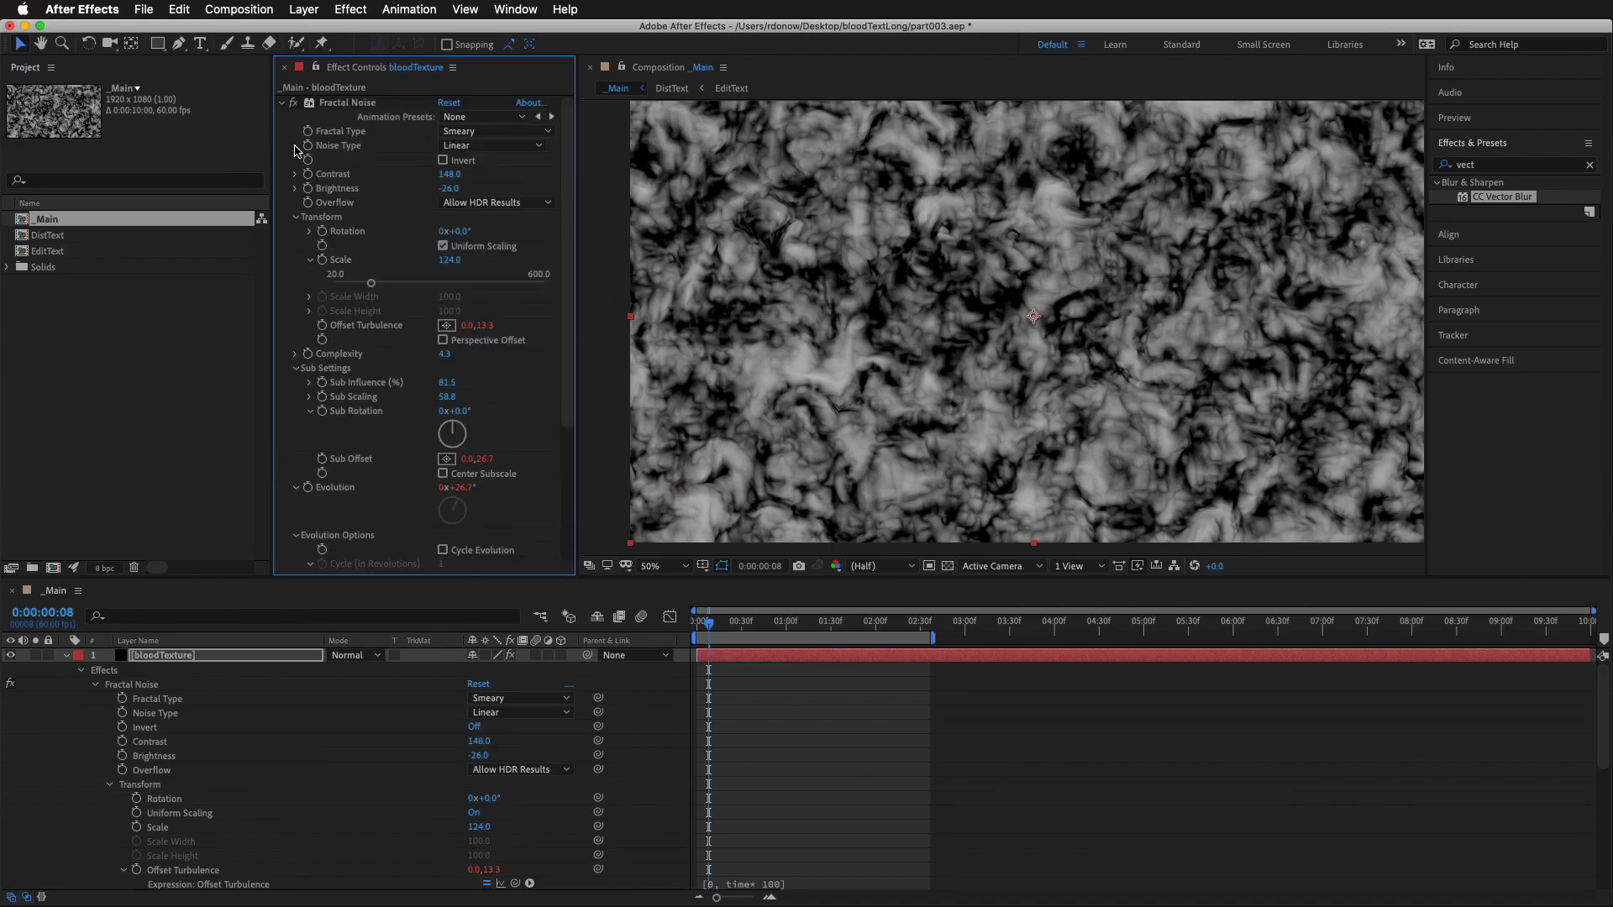
{"action": "left_click", "coordinate": [282, 105]}
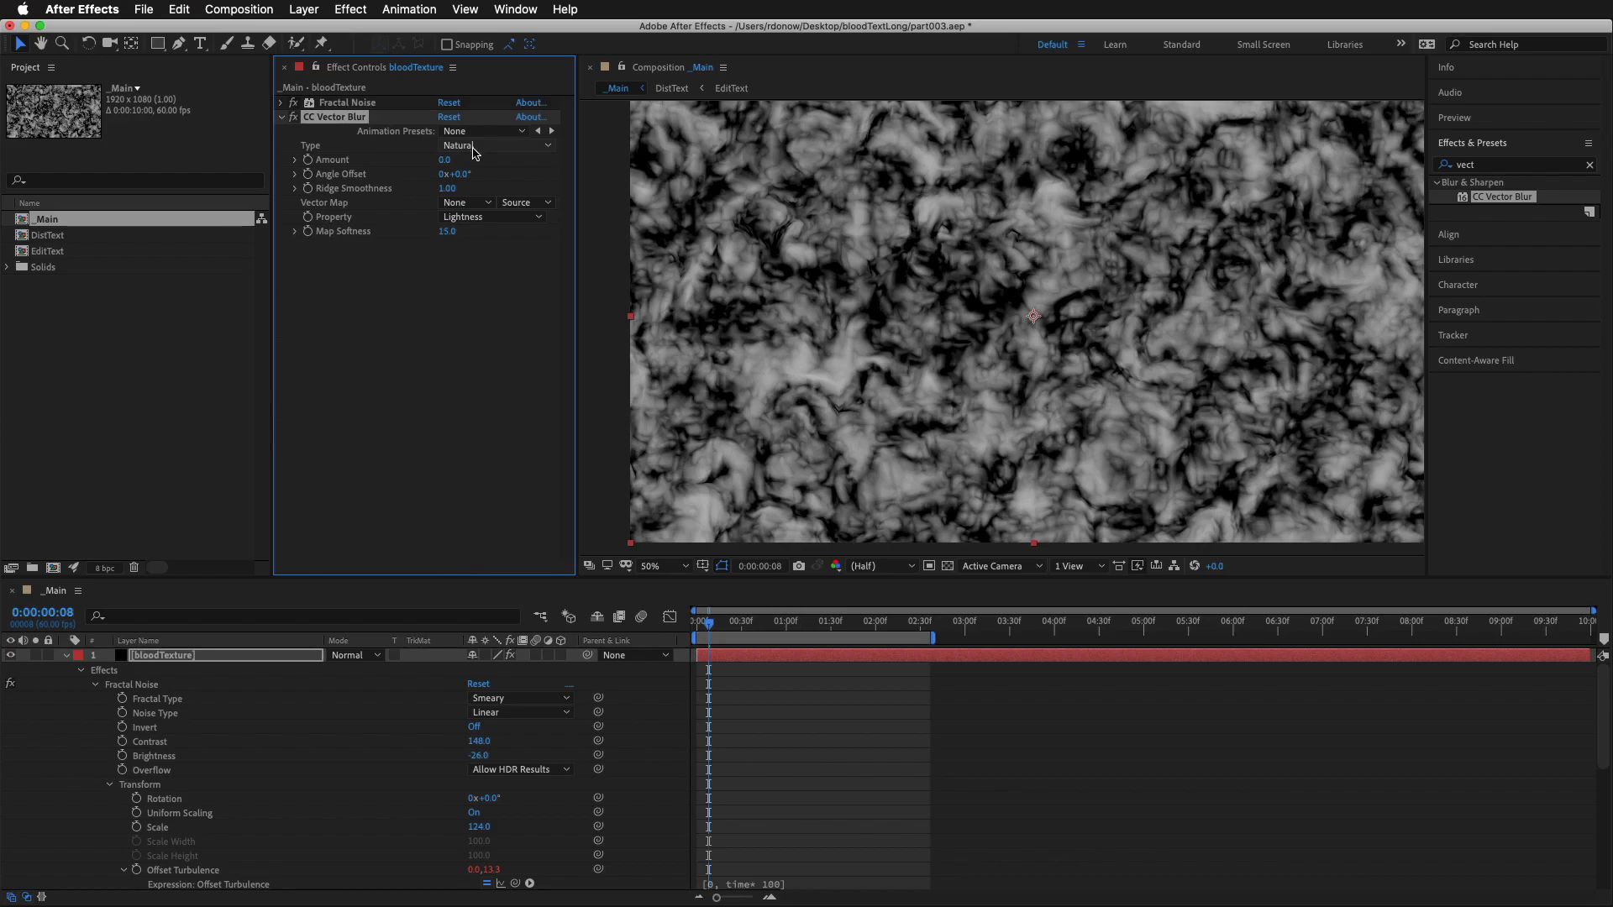
Set the CC Vector Blur Amount to -31, Angle Offset to 70° and Map Softness to 35.4, and preview the result
{"action": "left_click", "coordinate": [440, 167]}
{"action": "left_click_drag", "start_coordinate": [443, 162], "coordinate": [419, 168]}
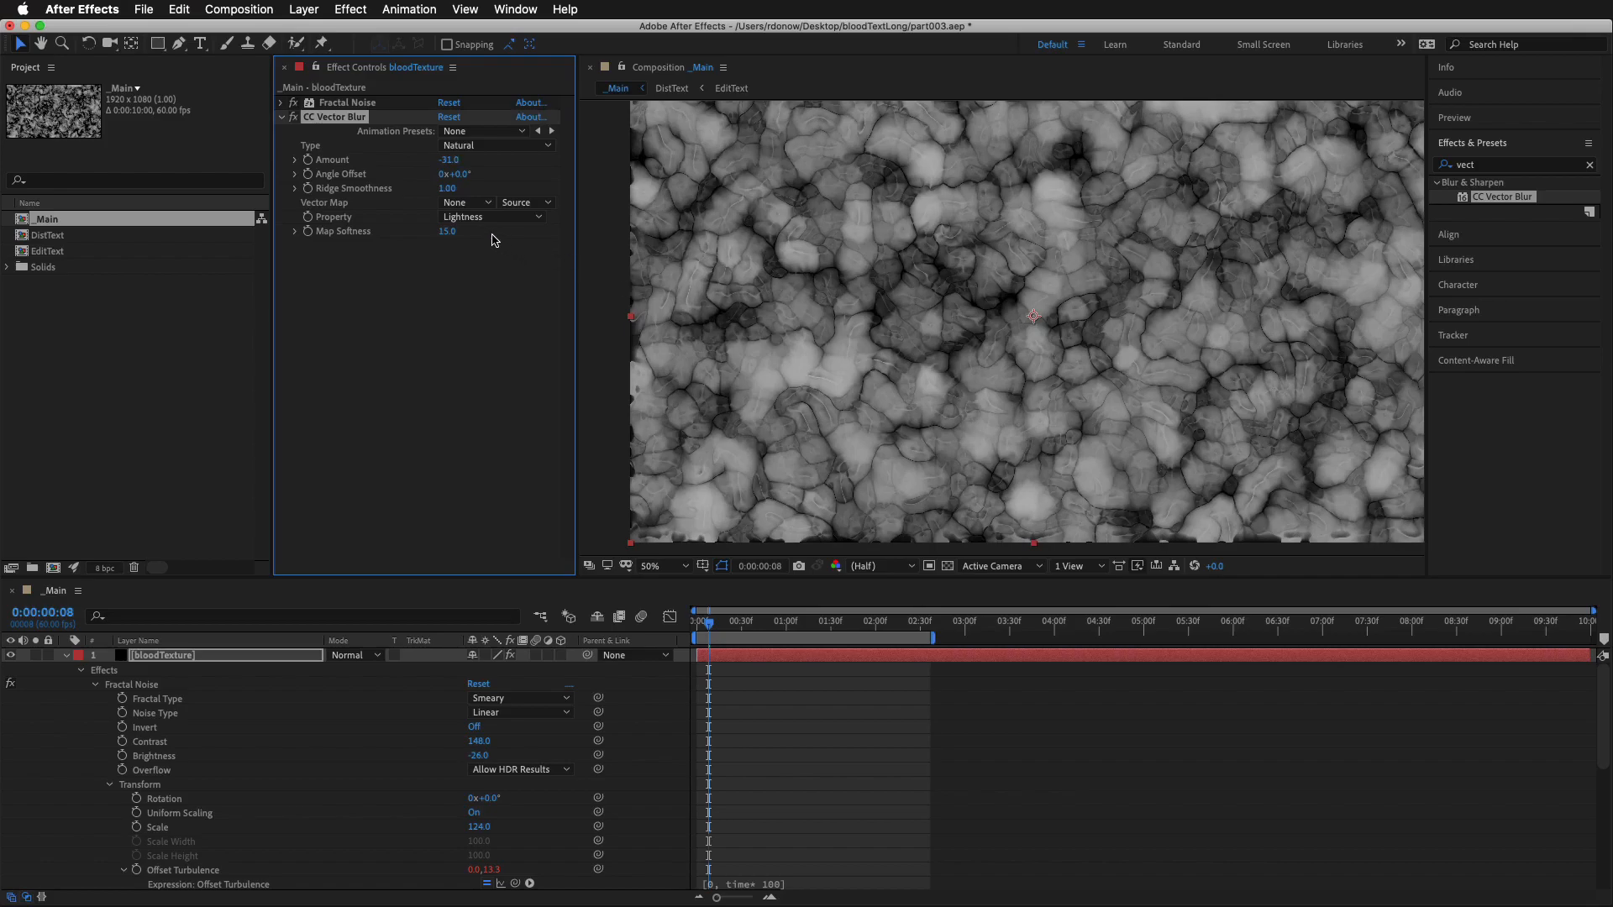
{"action": "left_click_drag", "start_coordinate": [459, 173], "coordinate": [533, 194]}
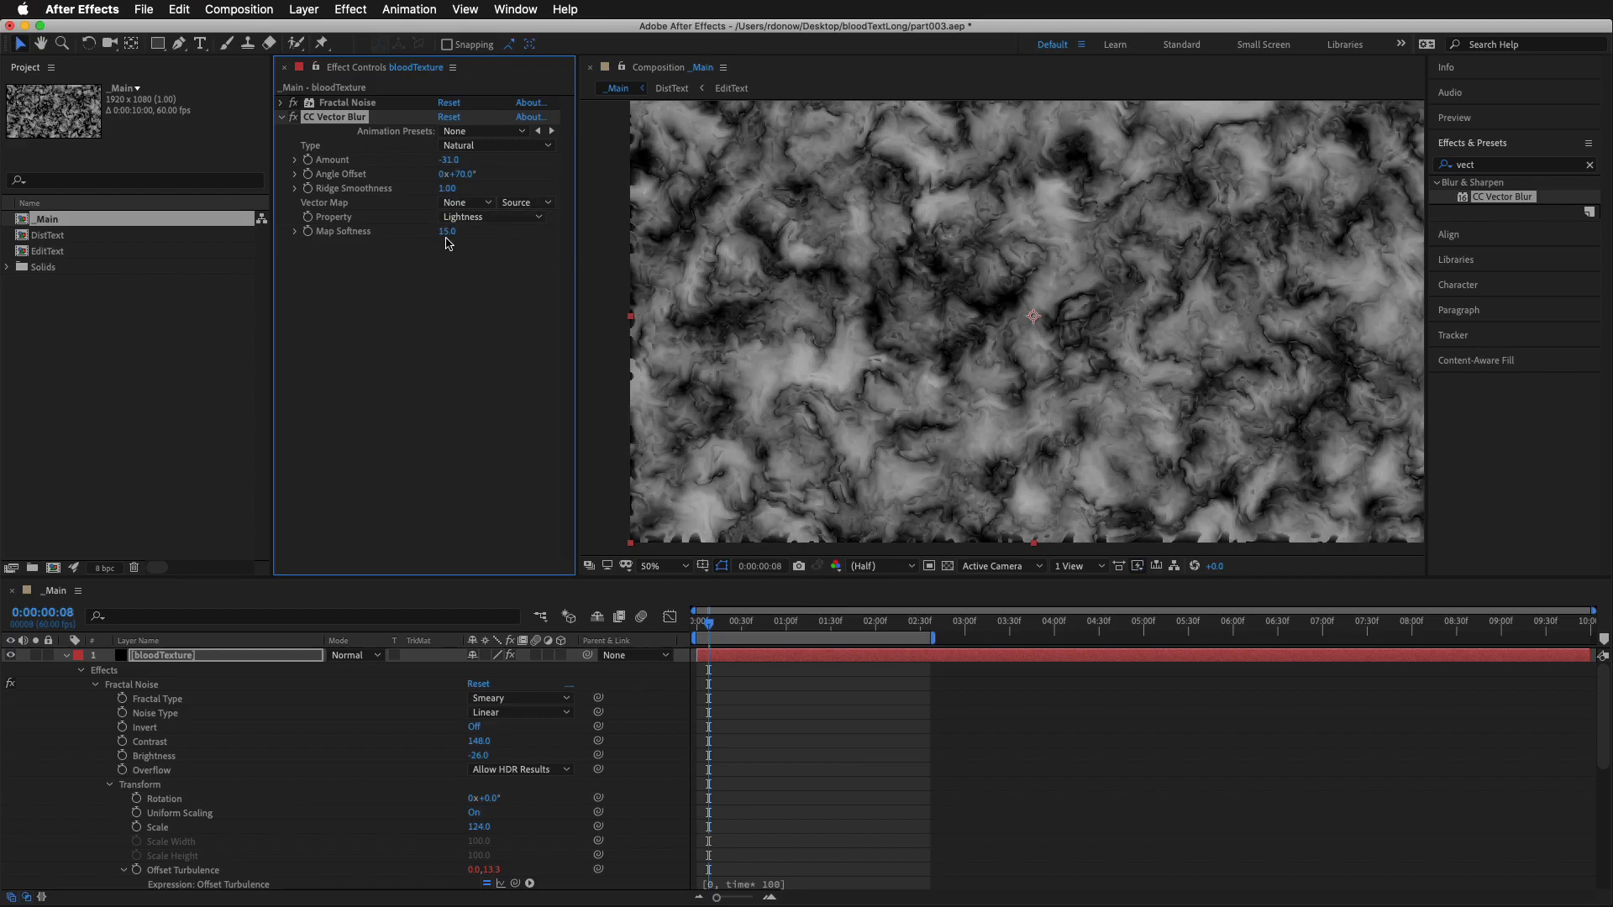
{"action": "left_click_drag", "start_coordinate": [447, 238], "coordinate": [509, 238]}
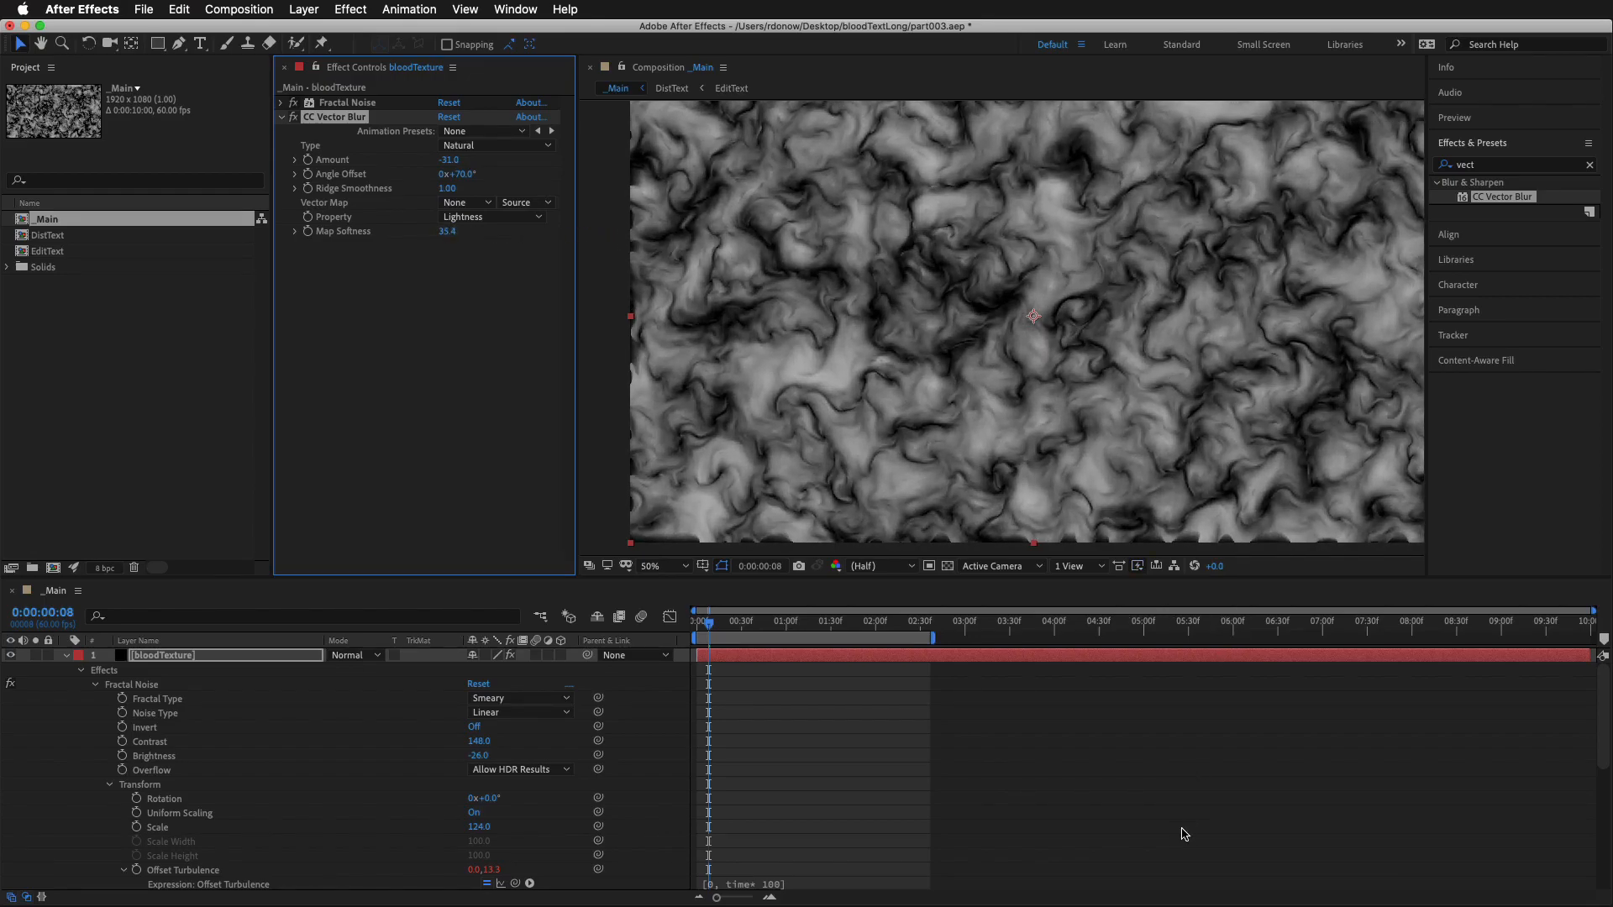
{"action": "key", "text": "space"}
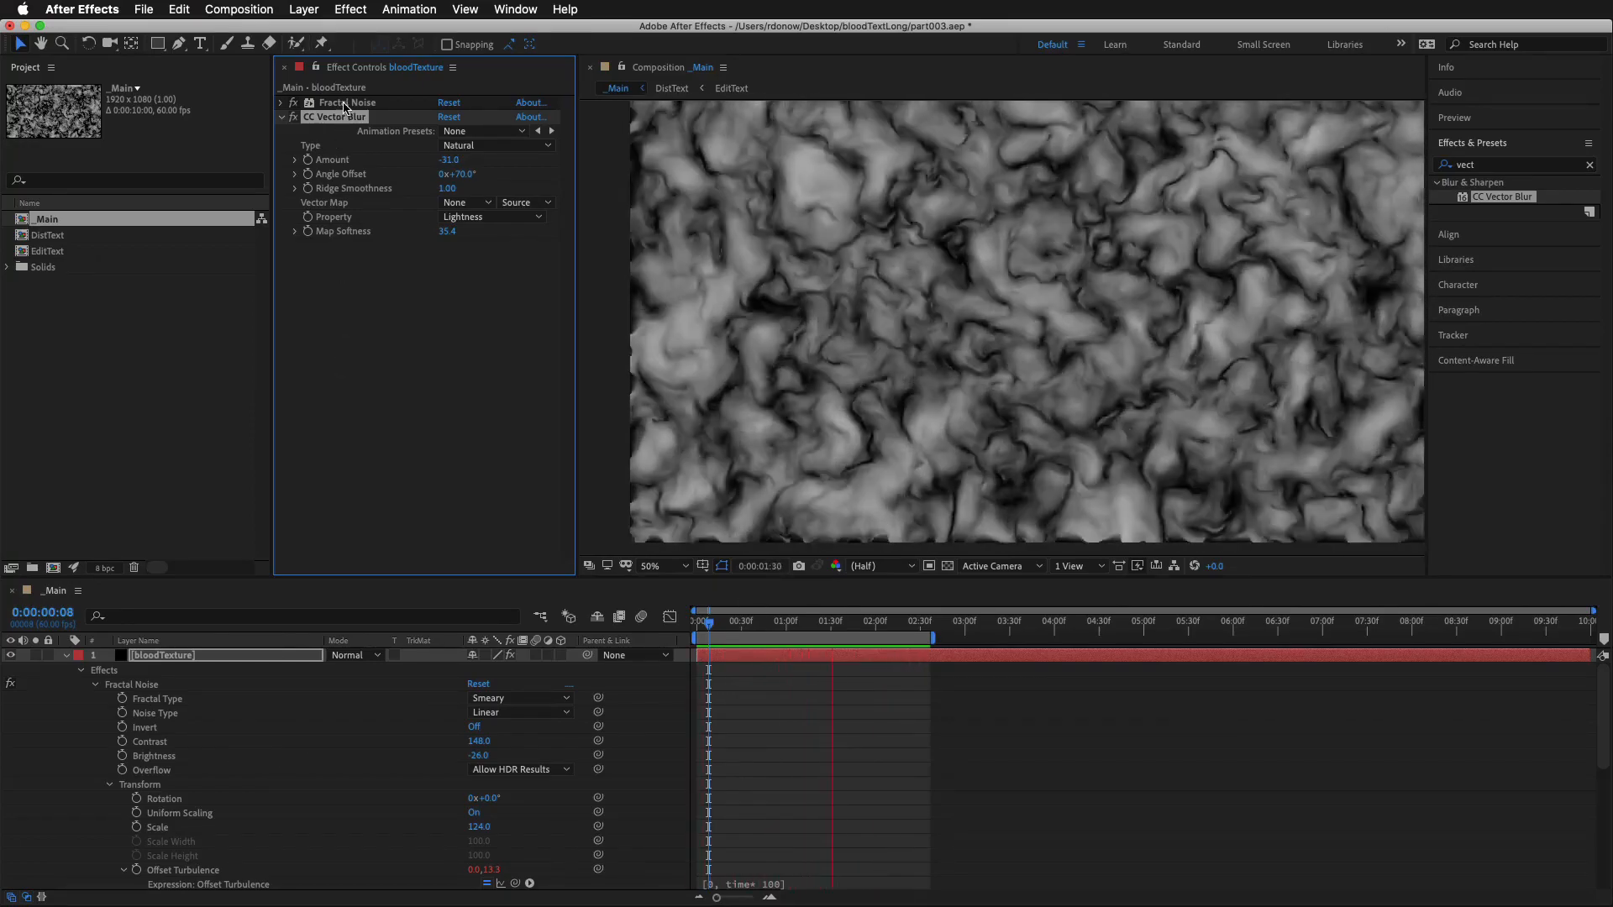
{"action": "left_click", "coordinate": [366, 411]}
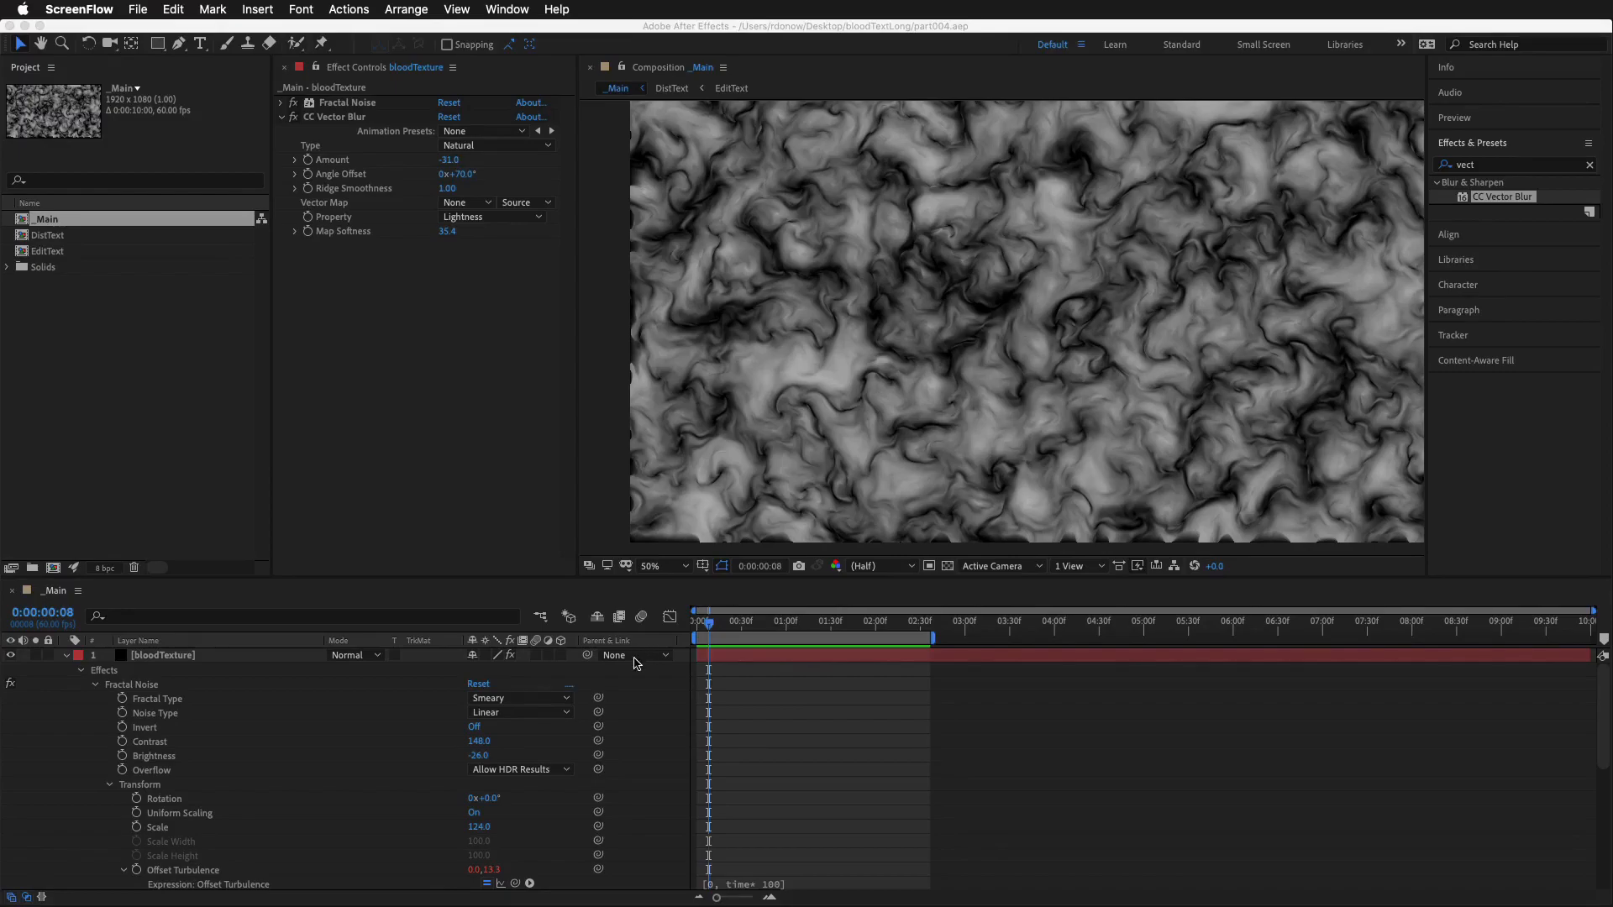
Reveal the bloodTexture layer's modified properties and set the Offset Turbulence expression to [0, time* 50]
{"action": "left_click", "coordinate": [370, 694]}
{"action": "left_click", "coordinate": [156, 657]}
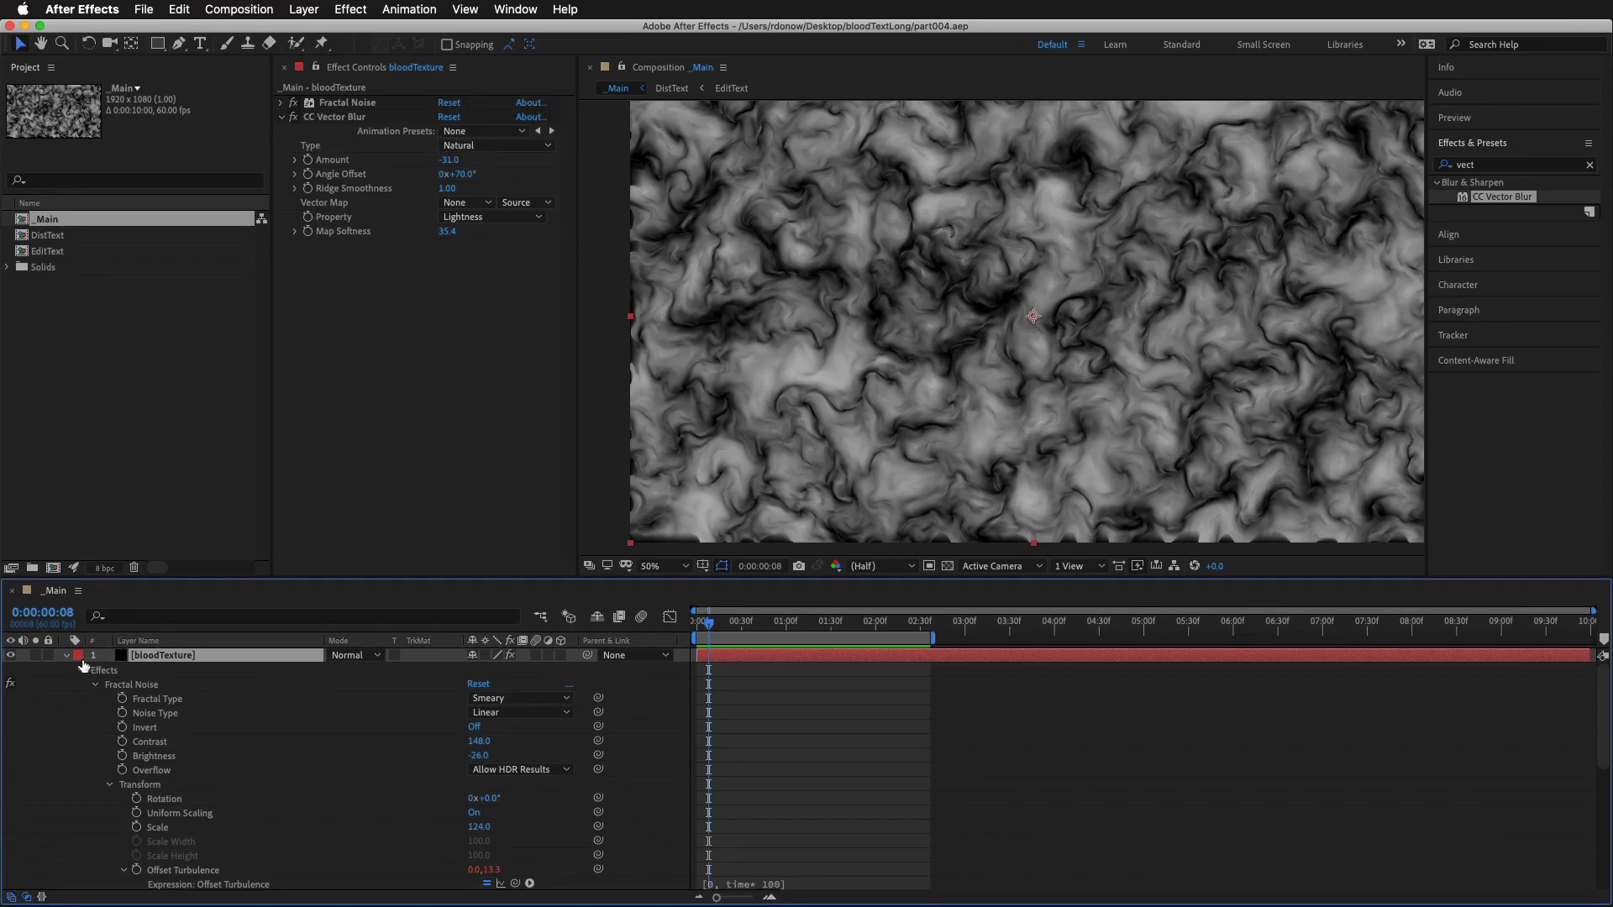
{"action": "left_click", "coordinate": [66, 656]}
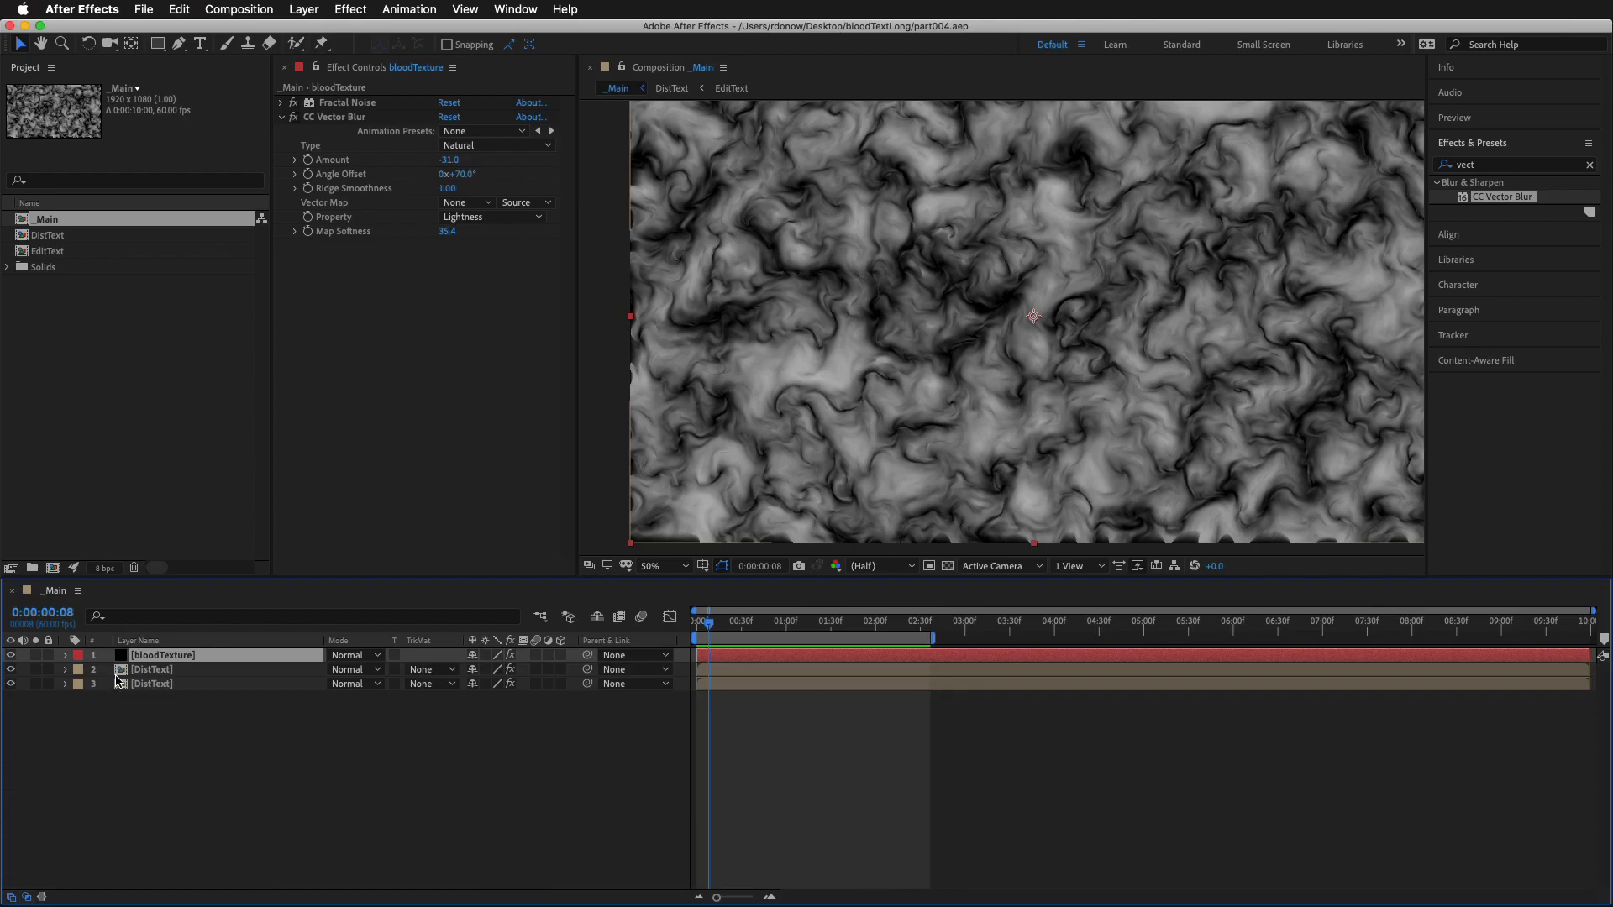
{"action": "key", "text": "u"}
{"action": "key", "text": "u"}
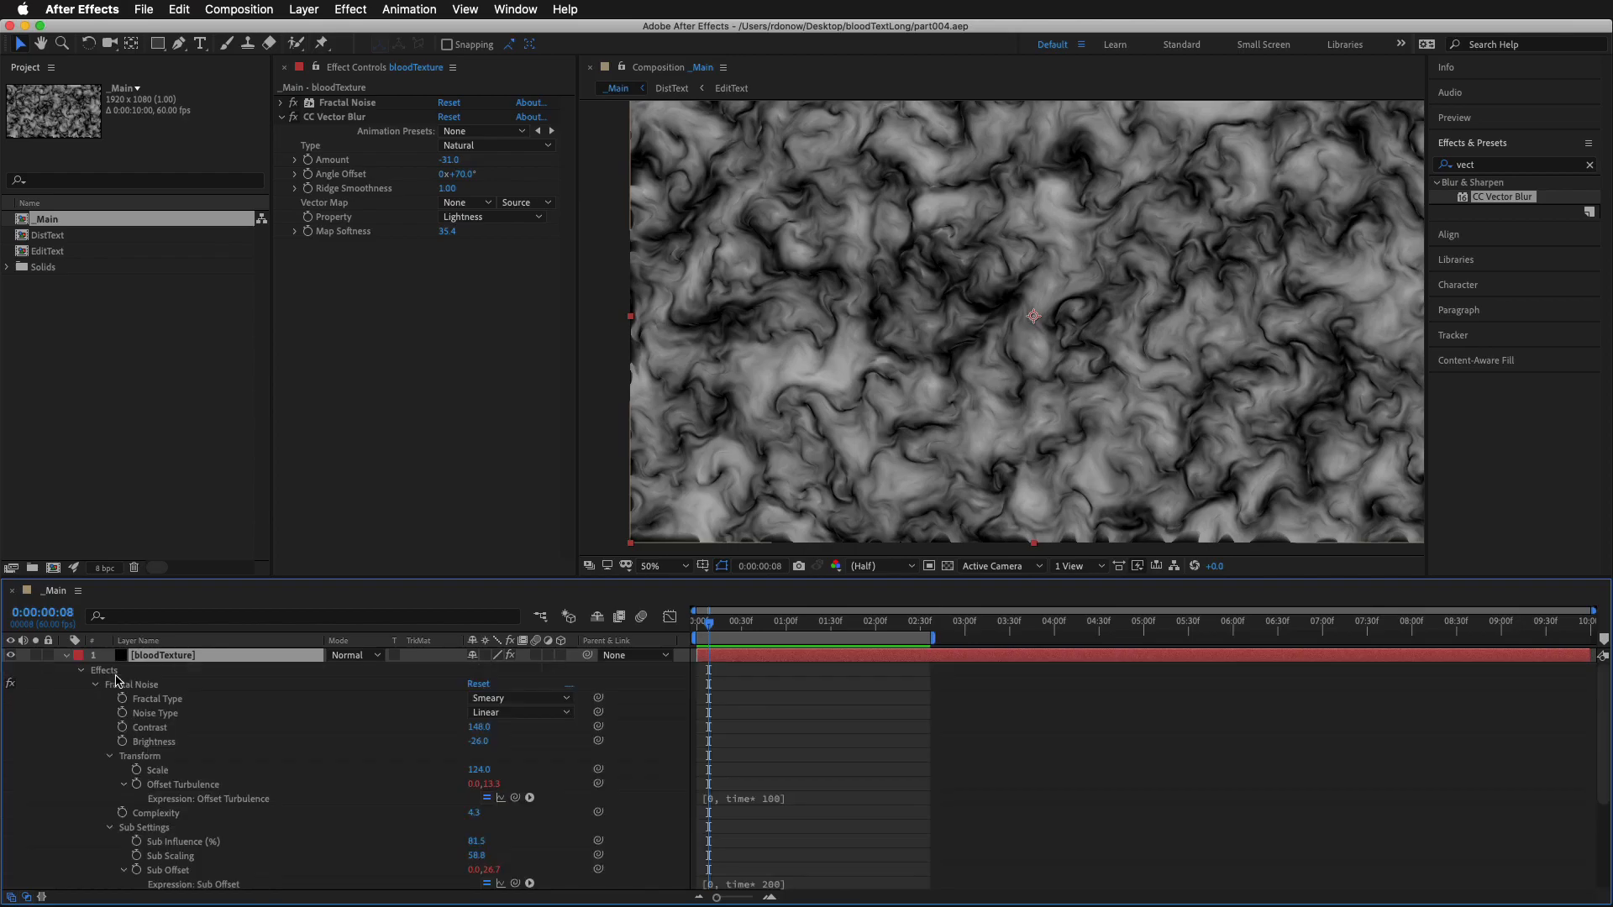
{"action": "left_click", "coordinate": [774, 798]}
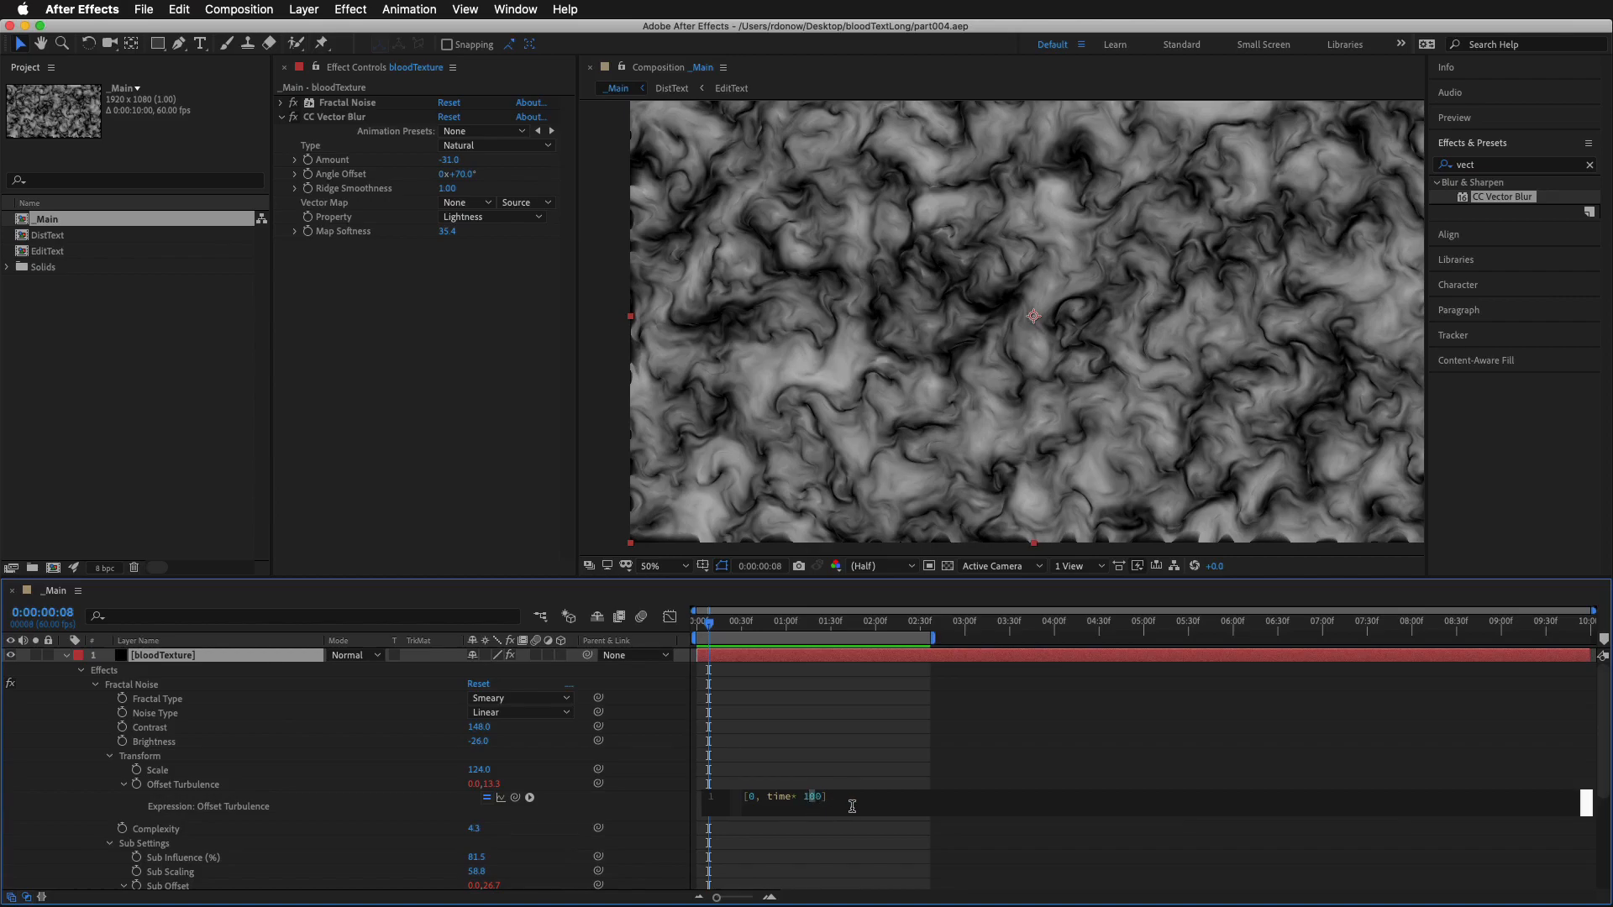
{"action": "type", "text": "5"}
{"action": "left_click", "coordinate": [892, 848]}
{"action": "scroll", "coordinate": [890, 849], "scroll_direction": "down", "scroll_amount": 2}
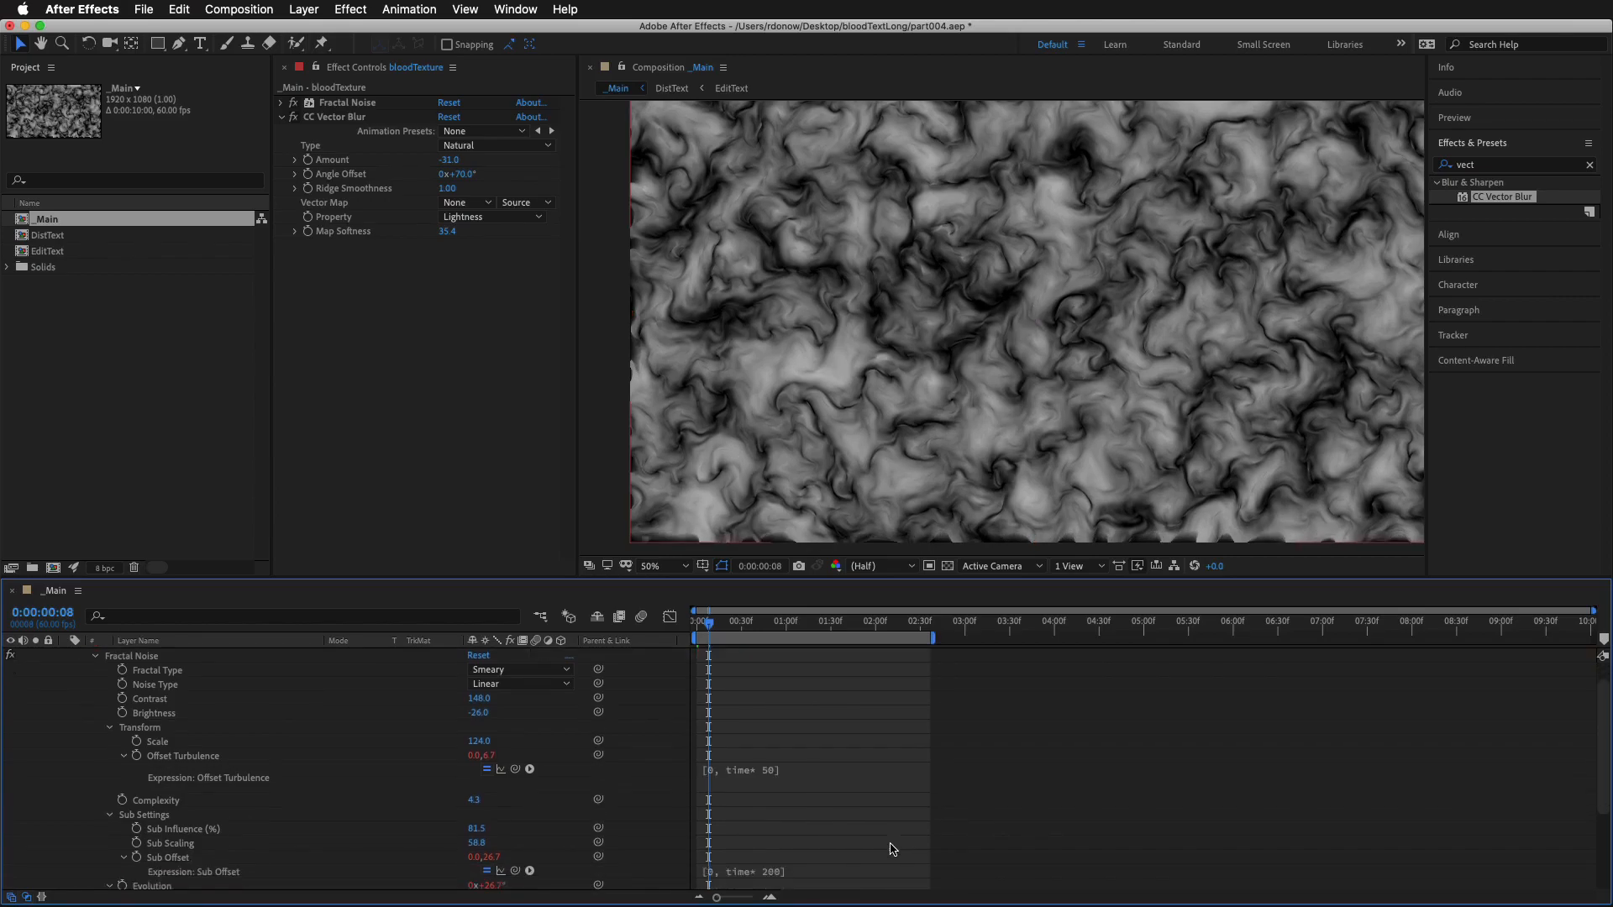
Change the Fractal Noise Sub Offset expression to [0, time* 100] and preview the motion
{"action": "left_click", "coordinate": [770, 841]}
{"action": "left_click", "coordinate": [996, 838]}
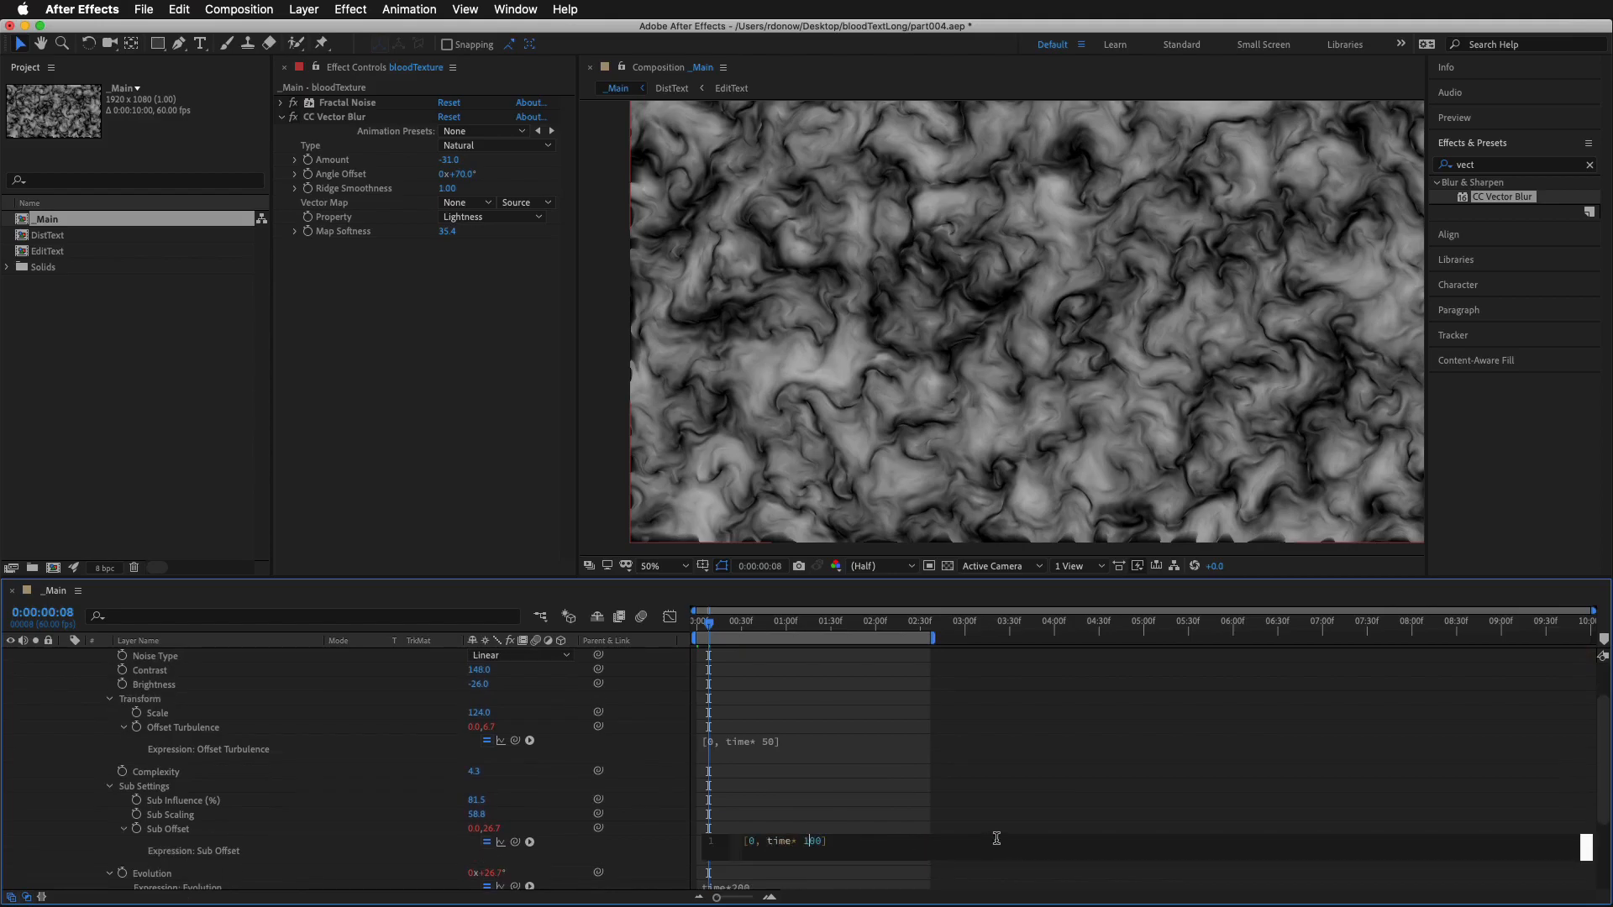
{"action": "left_click", "coordinate": [864, 784]}
{"action": "scroll", "coordinate": [857, 788], "scroll_direction": "down", "scroll_amount": 2}
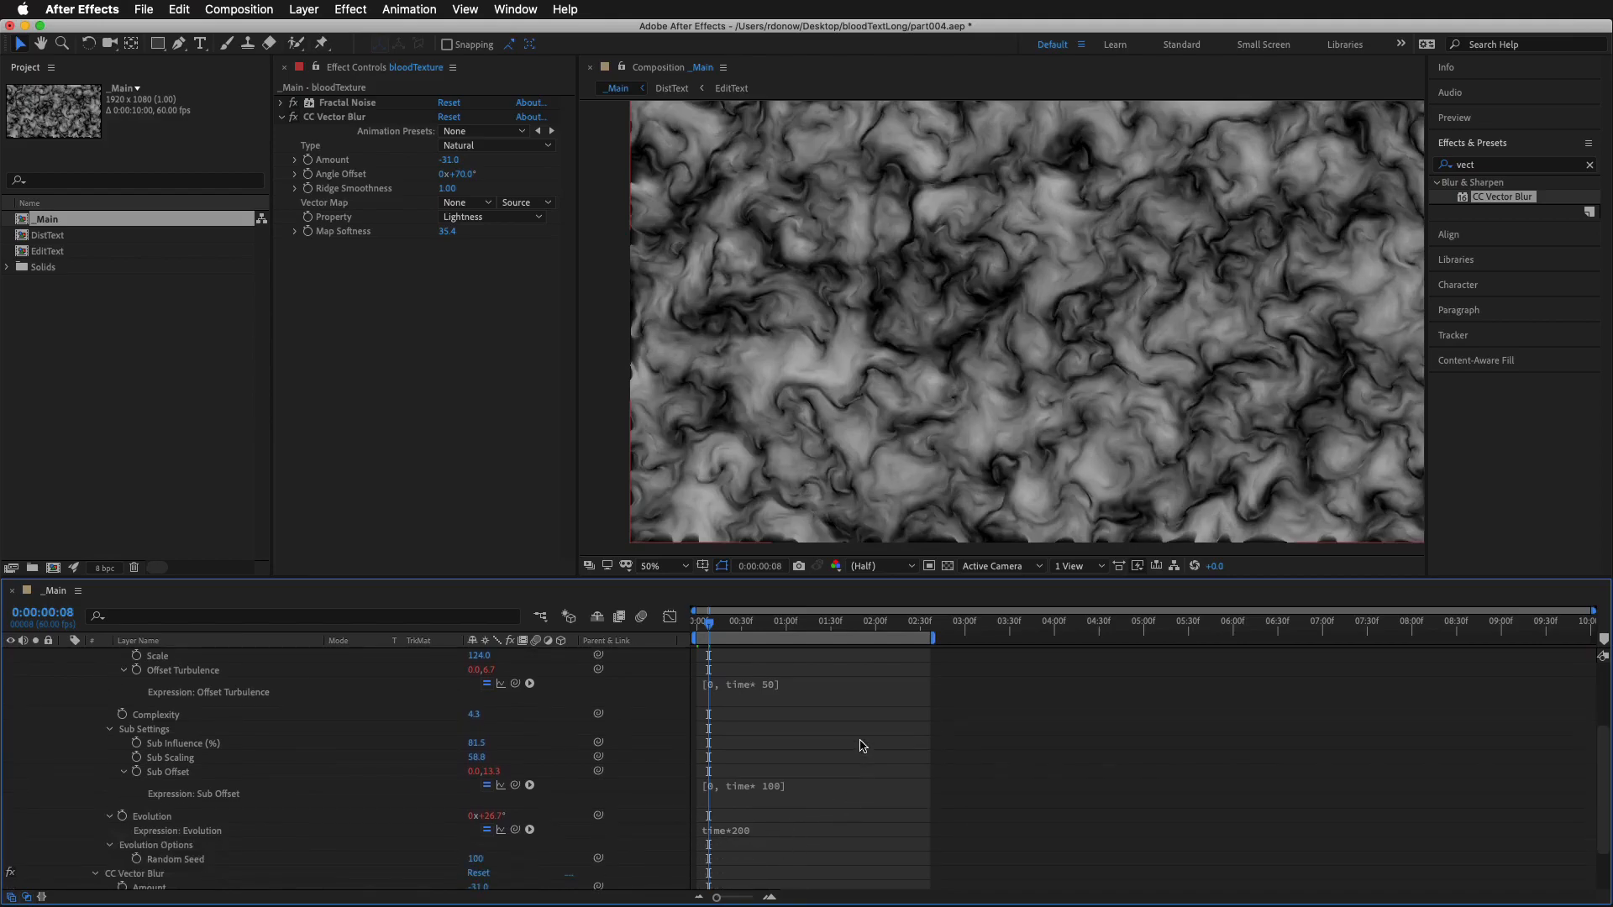
{"action": "key", "text": "space"}
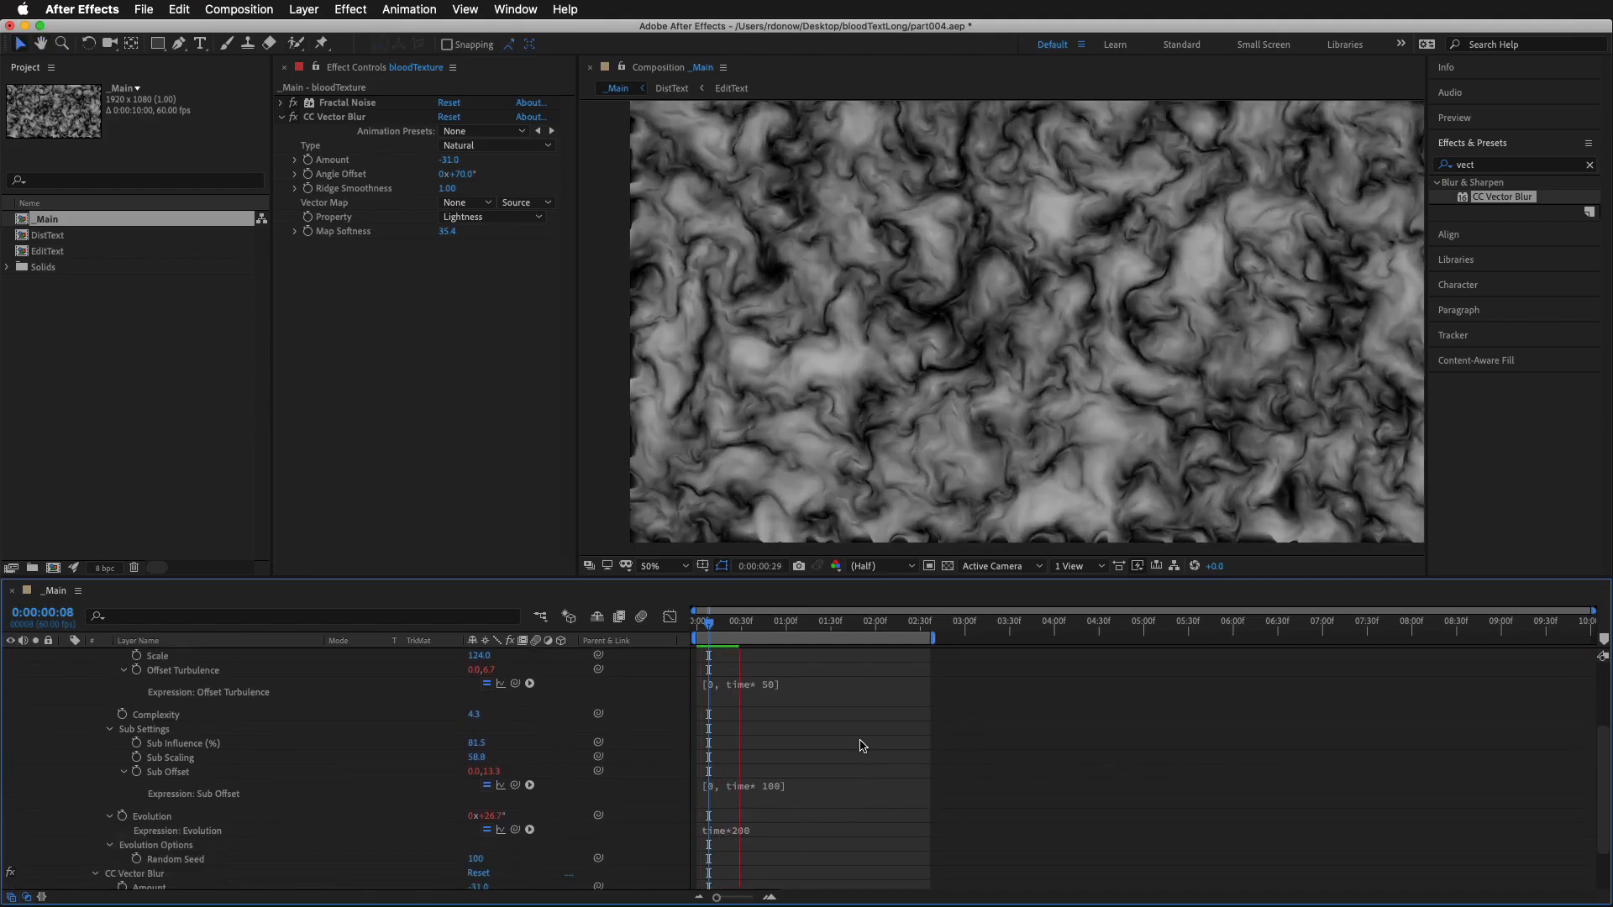
Change the Fractal Noise Evolution expression to time*100 and preview the slower motion
{"action": "left_click", "coordinate": [747, 829]}
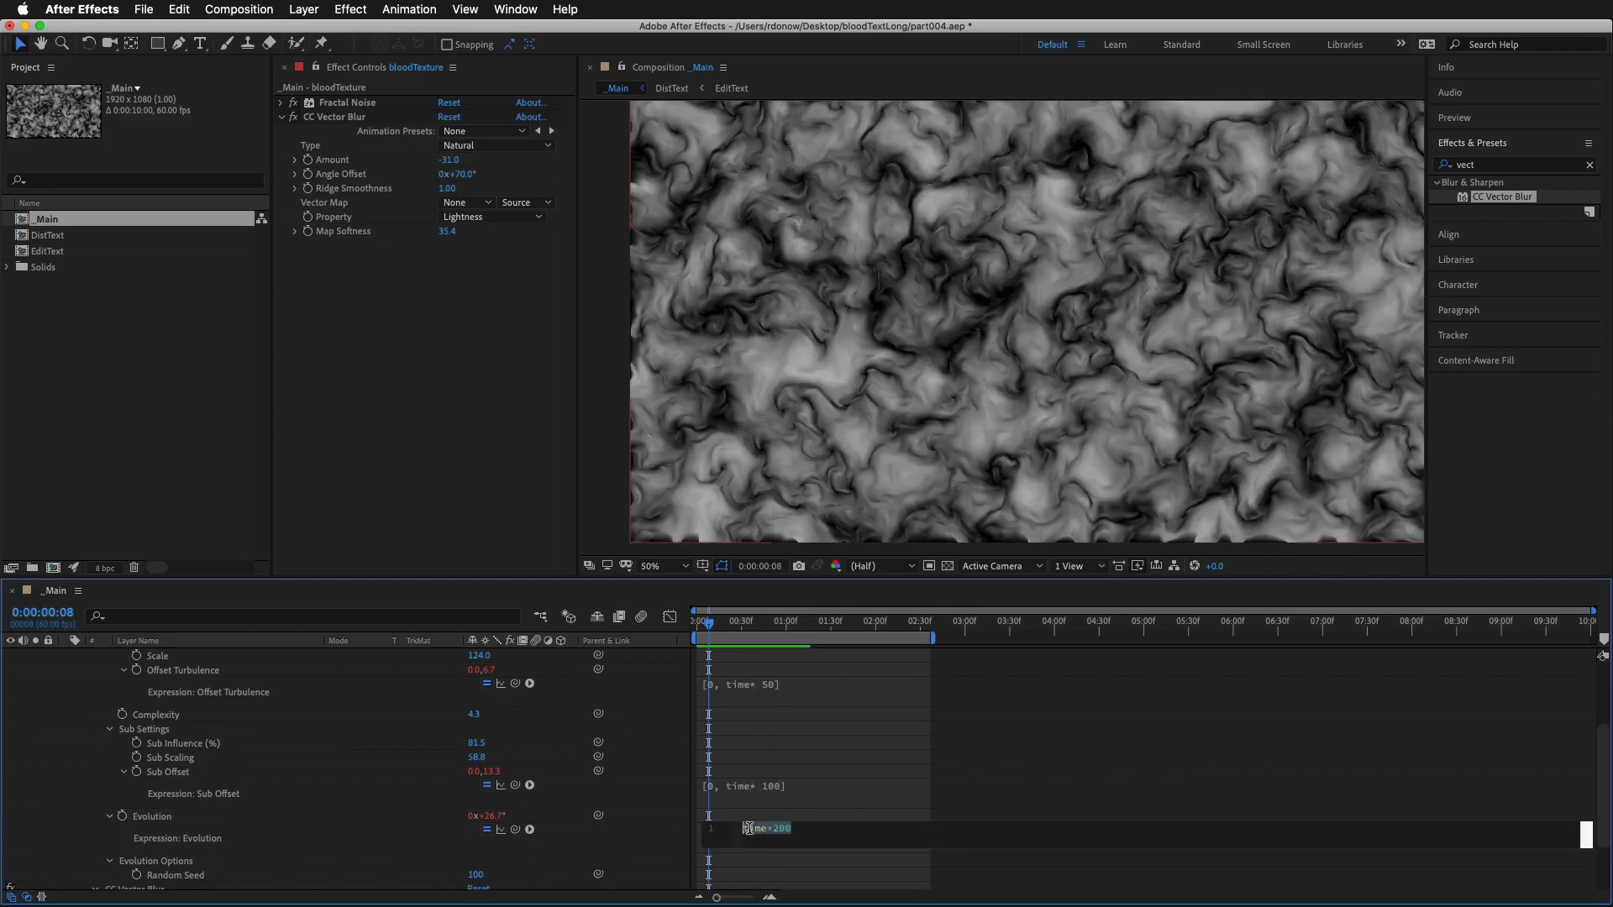
{"action": "left_click", "coordinate": [778, 828]}
{"action": "key", "text": "BackSpace"}
{"action": "type", "text": "1"}
{"action": "left_click", "coordinate": [877, 790]}
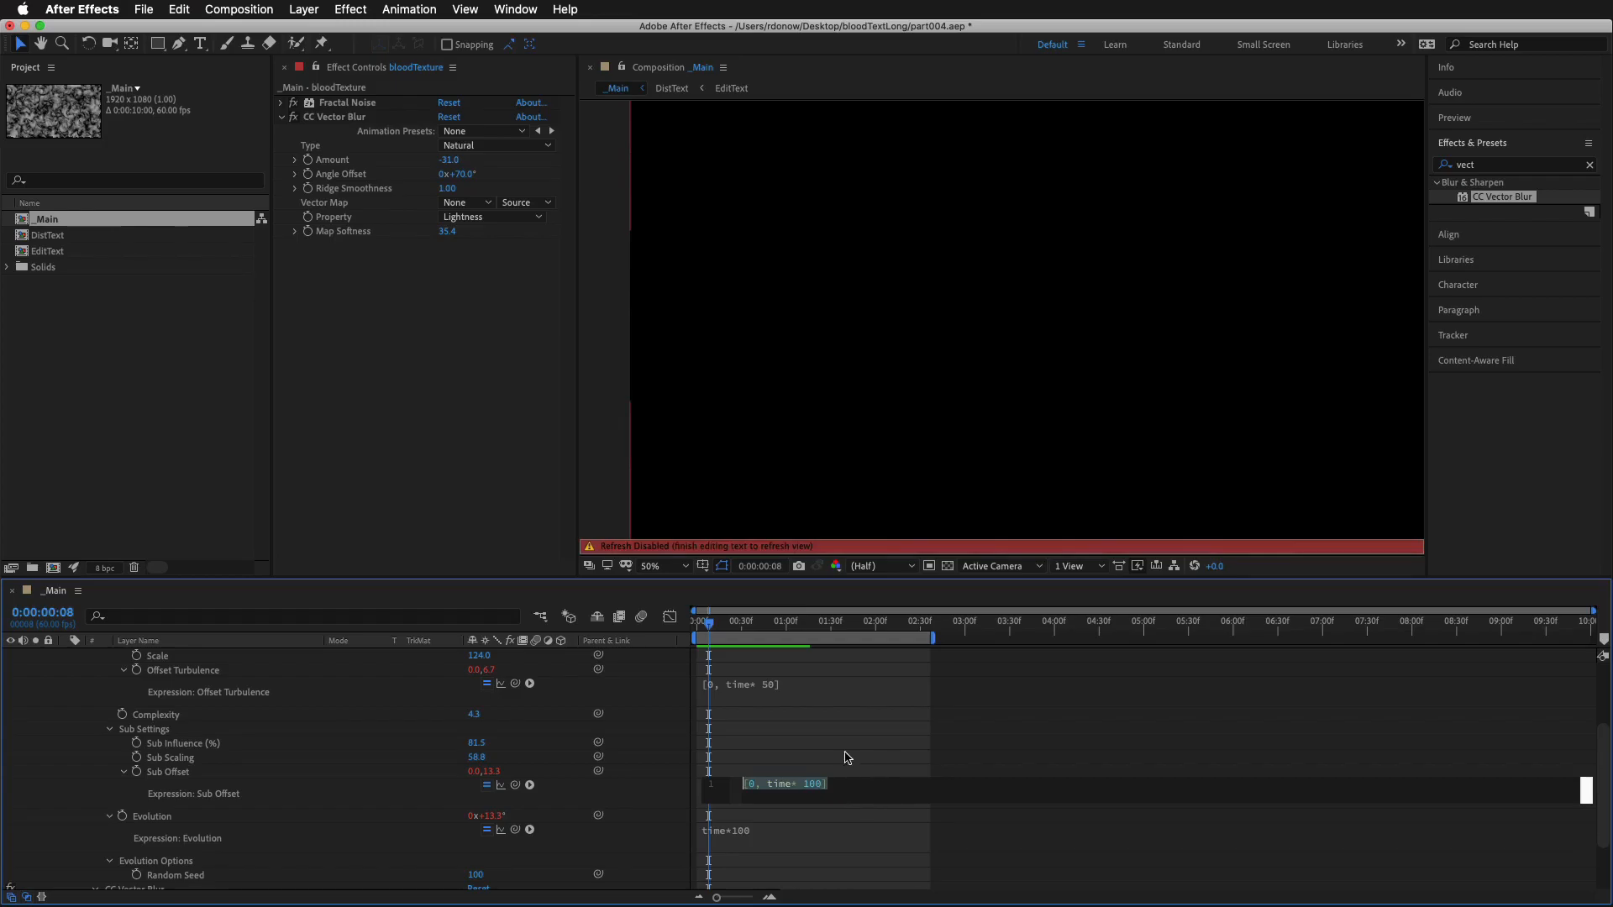
{"action": "left_click", "coordinate": [845, 748]}
{"action": "key", "text": "space"}
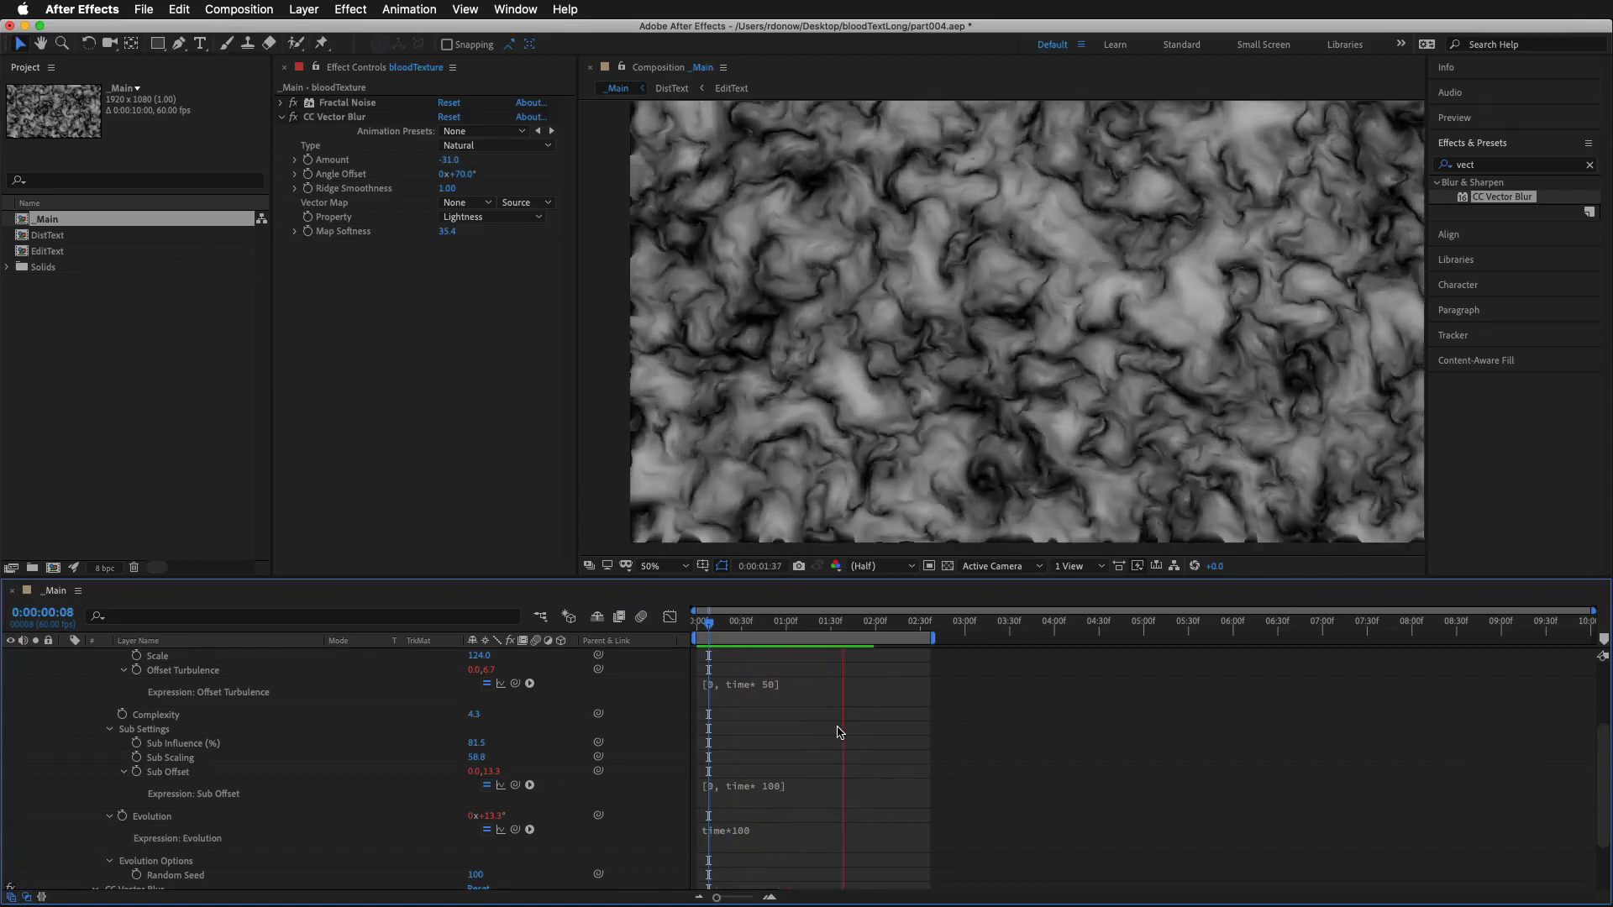
{"action": "key", "text": "space"}
Collapse the bloodTexture layer's properties and CC Vector Blur settings, and apply the Turbulent Displace effect to the layer
{"action": "scroll", "coordinate": [104, 730], "scroll_direction": "up", "scroll_amount": 4}
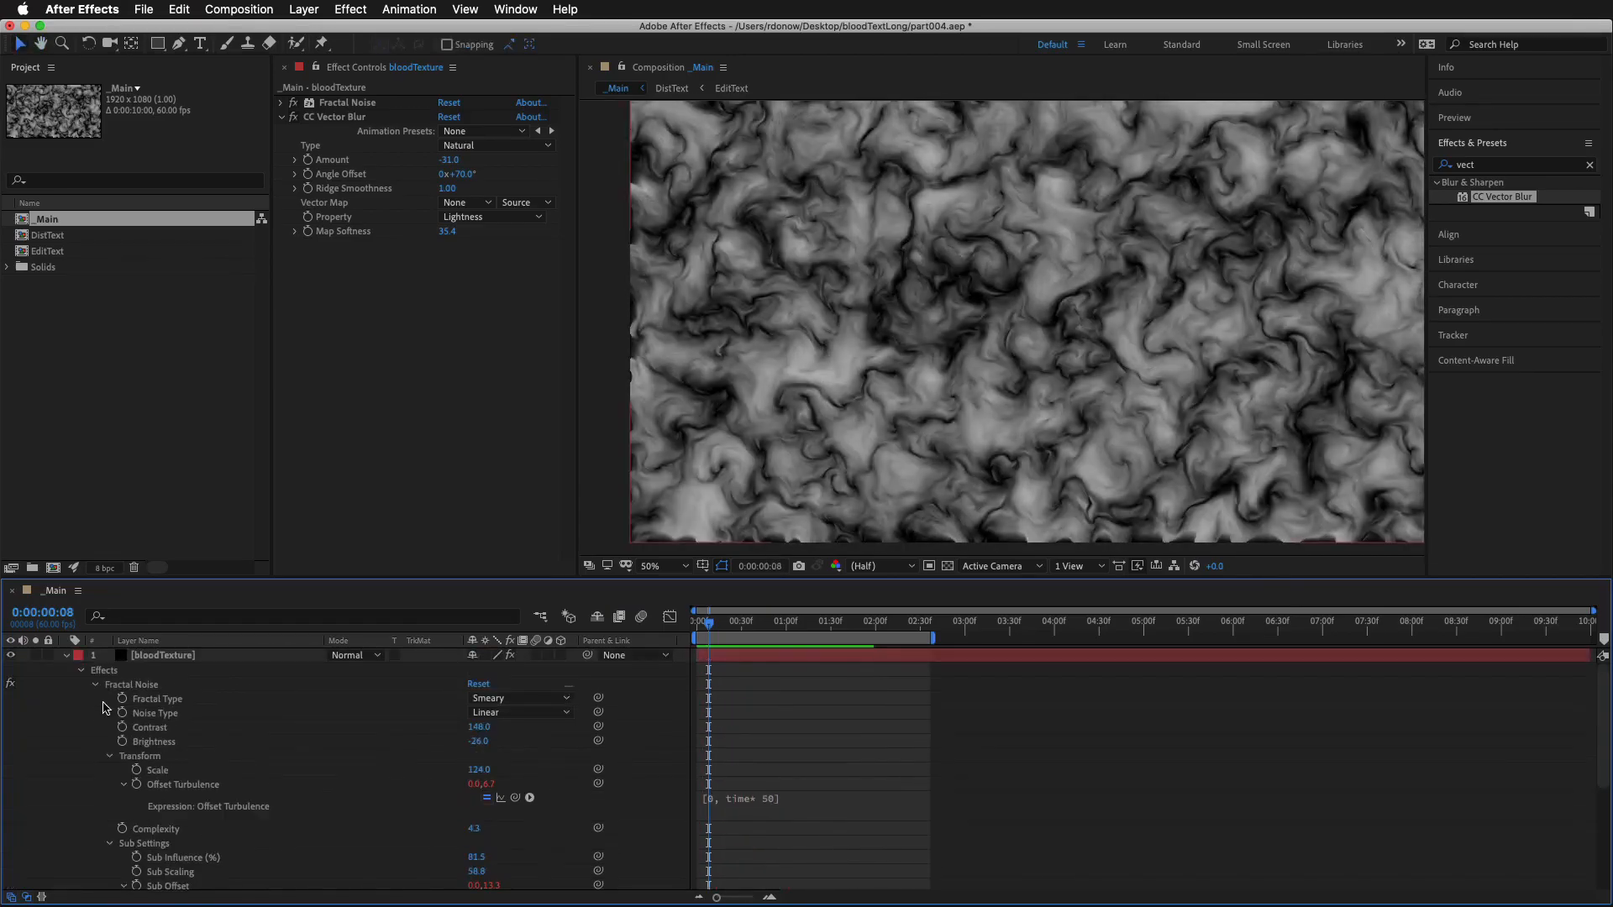
{"action": "left_click", "coordinate": [66, 656]}
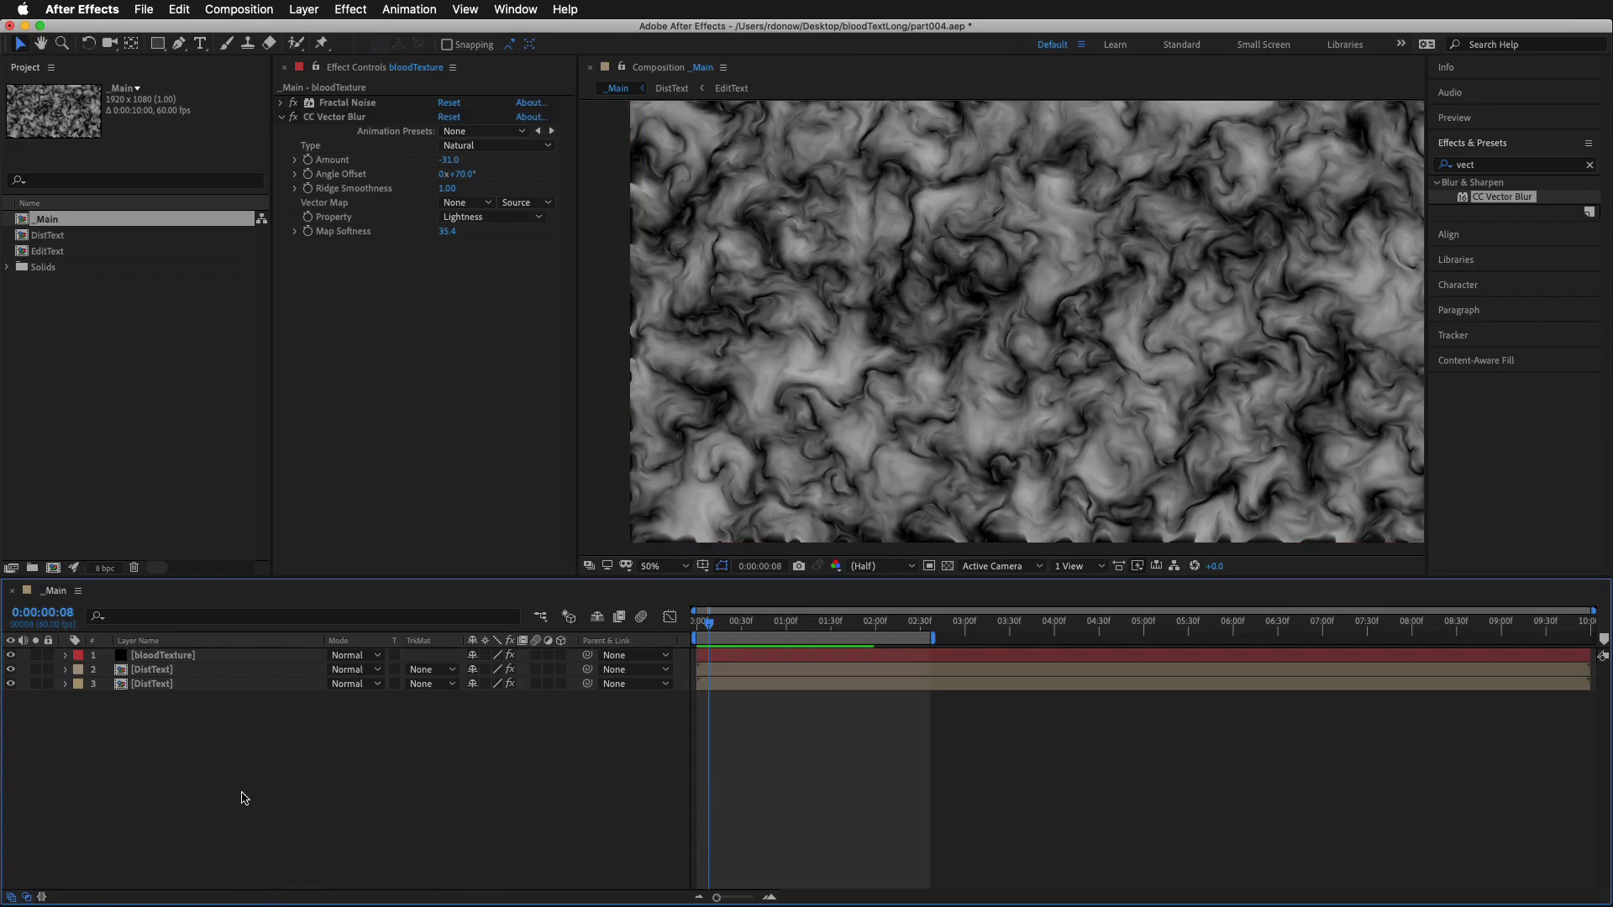
{"action": "left_click", "coordinate": [176, 657]}
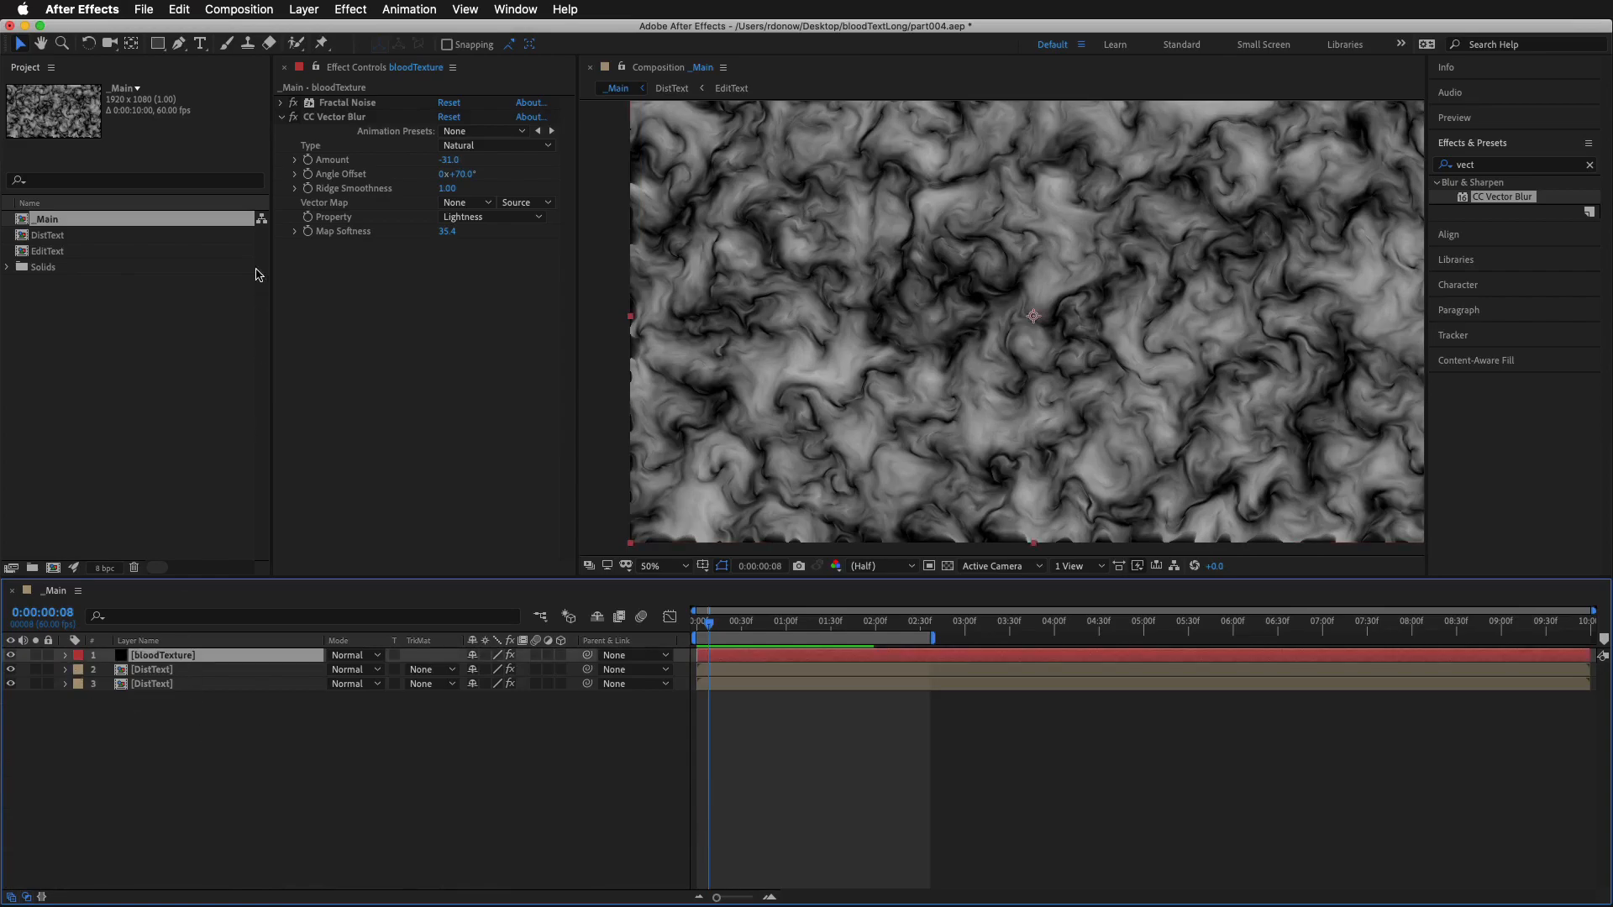
{"action": "left_click", "coordinate": [283, 120]}
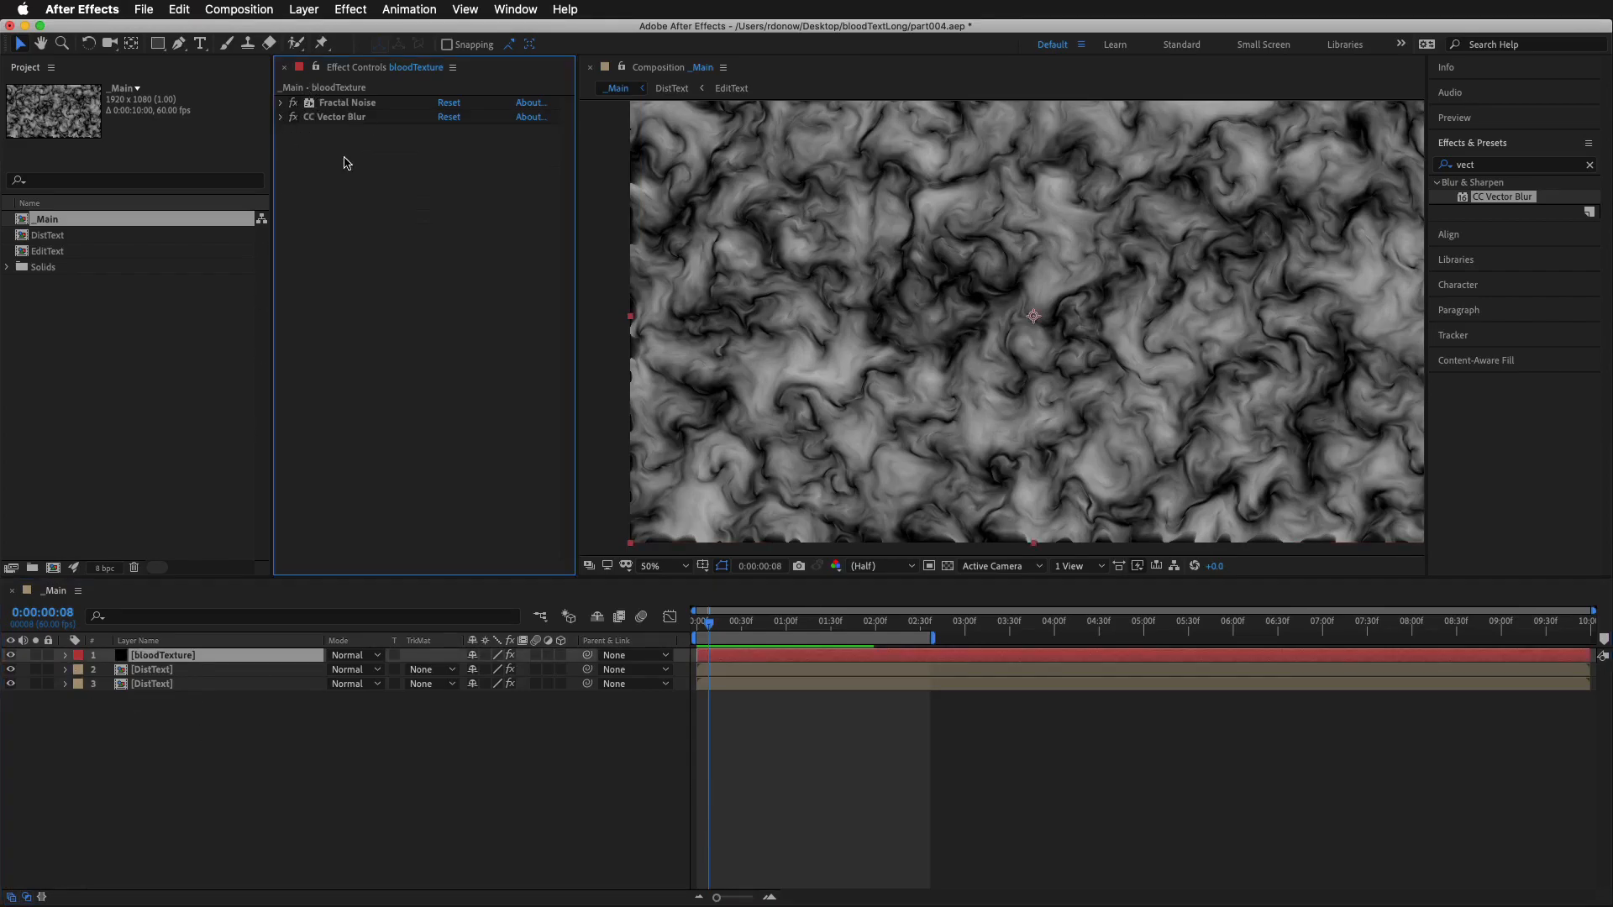
{"action": "left_click", "coordinate": [1479, 167]}
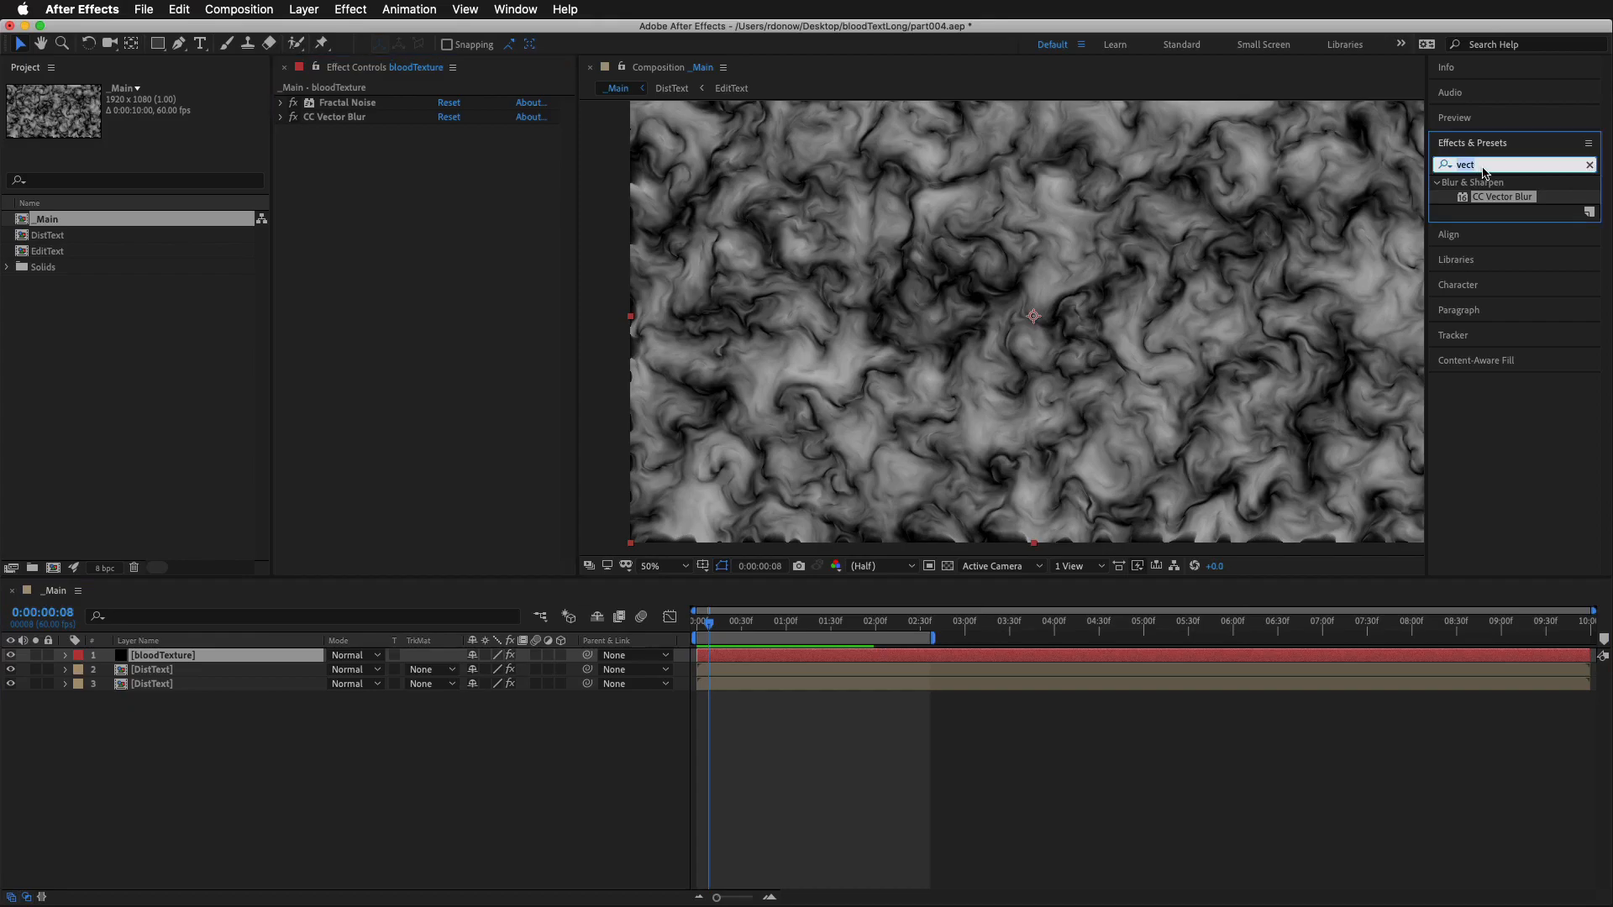
{"action": "type", "text": "turb"}
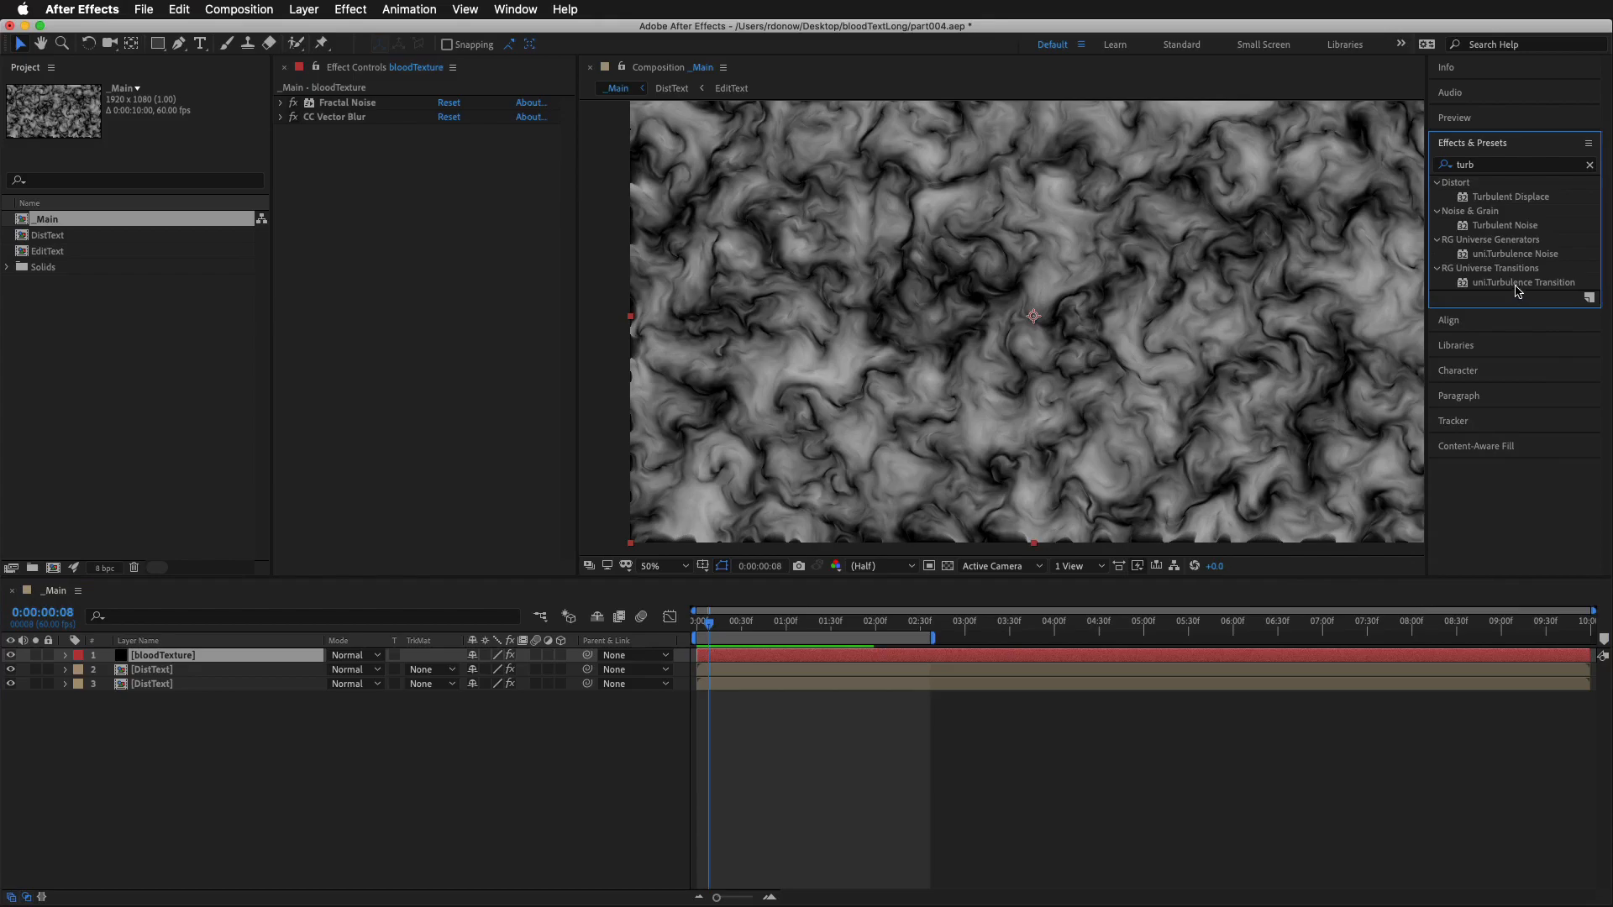
{"action": "left_click_drag", "start_coordinate": [1510, 198], "coordinate": [240, 657]}
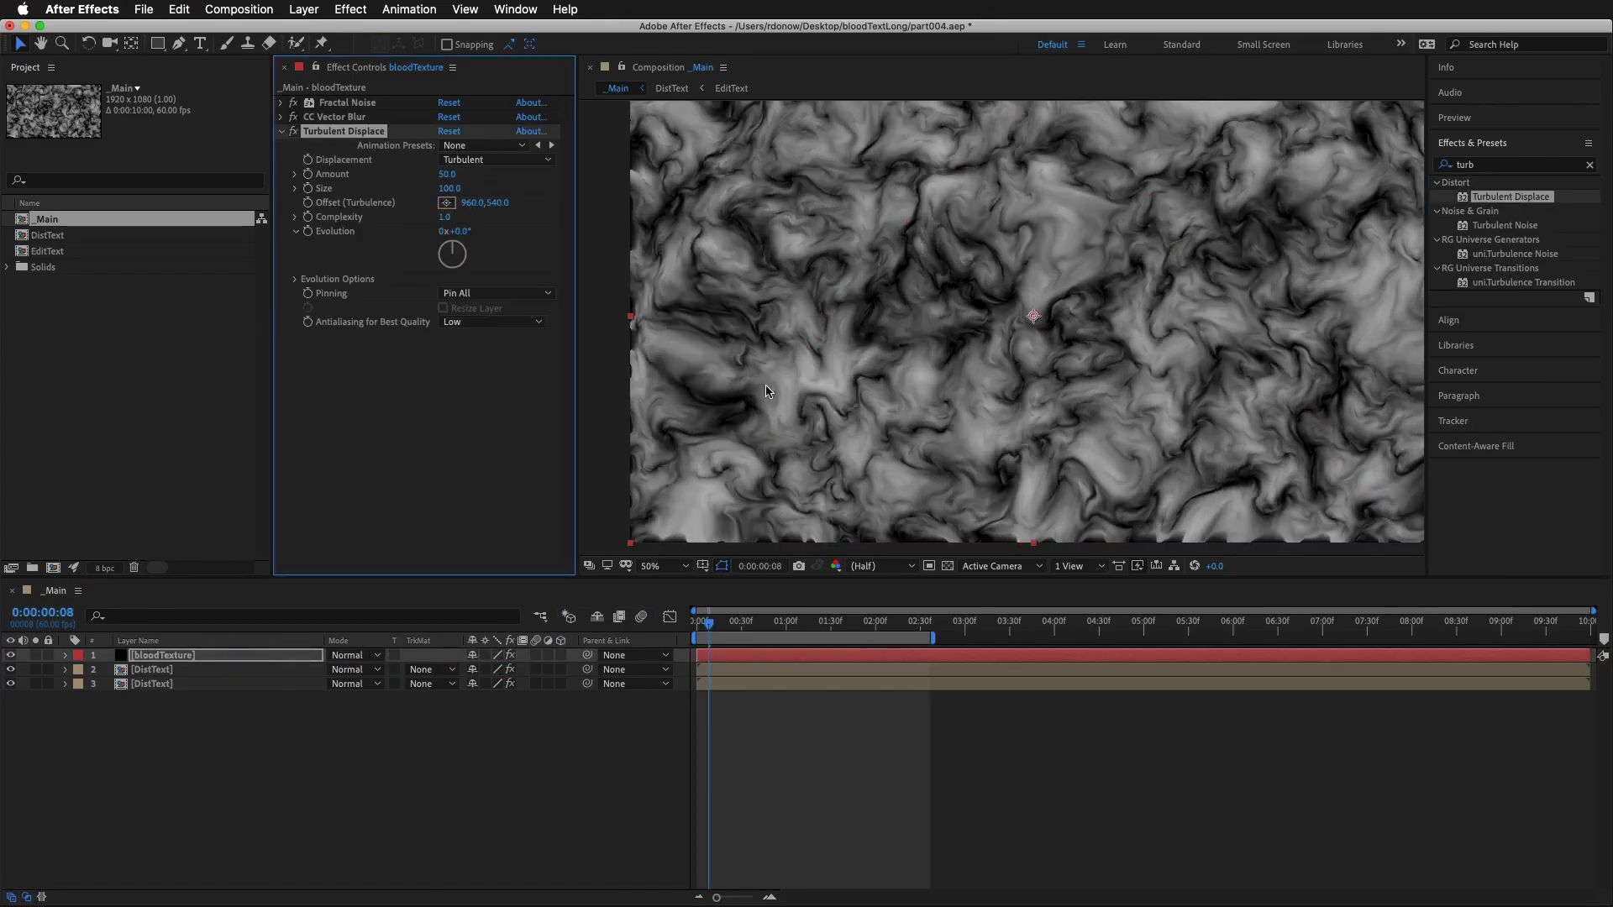
Try shifting the vertical Offset (Turbulence) value of Turbulent Displace to see how it moves the texture
{"action": "left_click_drag", "start_coordinate": [496, 203], "coordinate": [583, 203]}
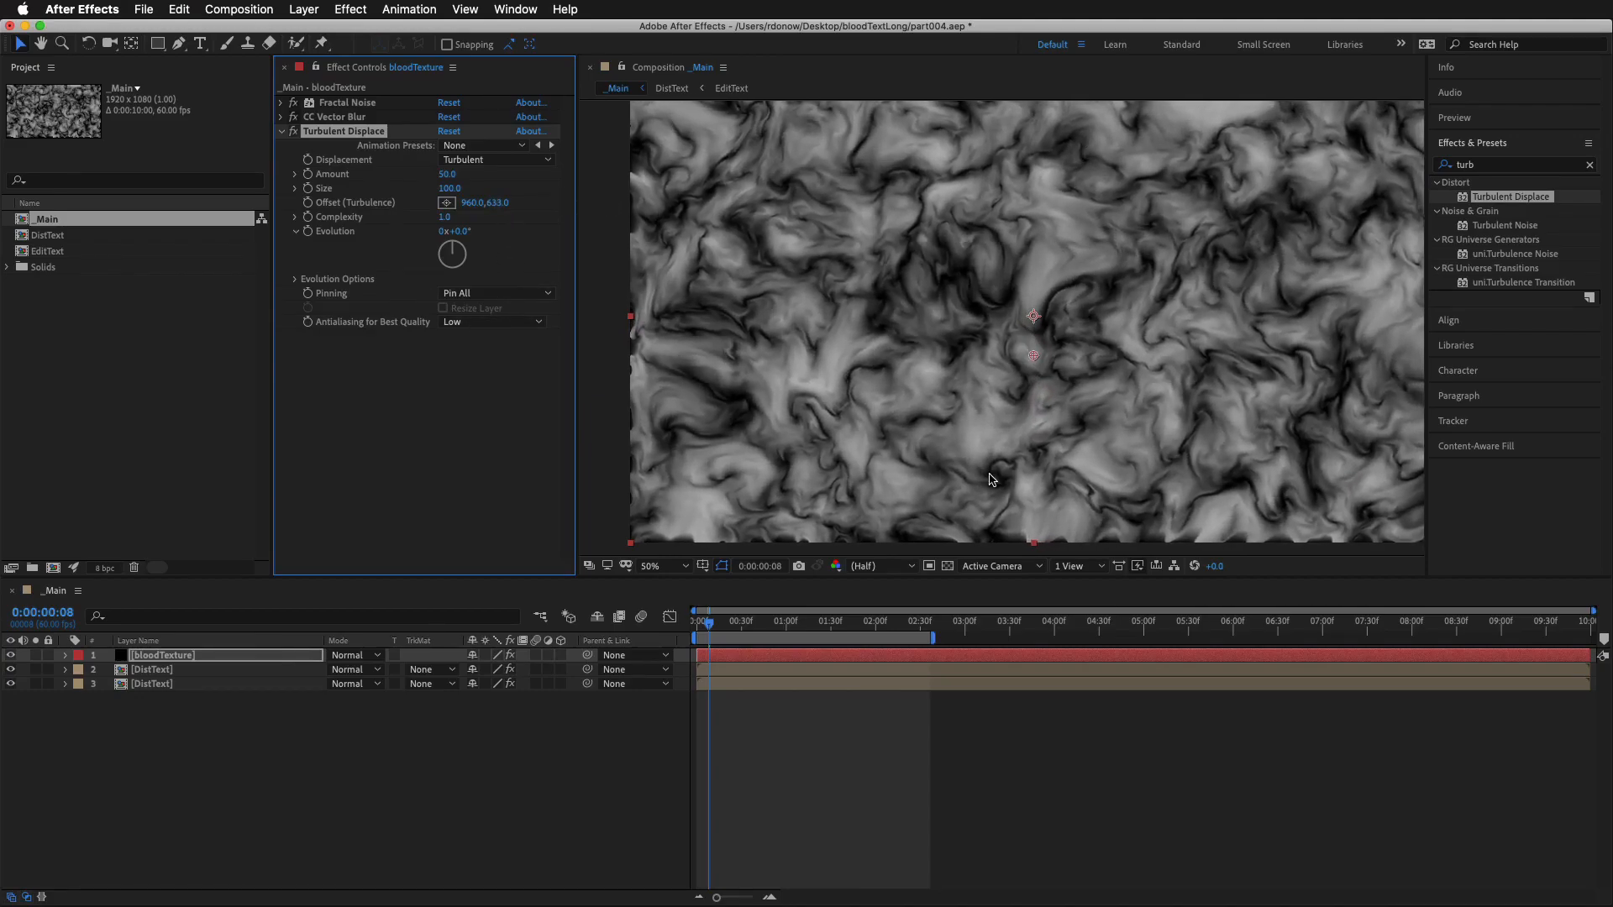
{"action": "left_click_drag", "start_coordinate": [497, 202], "coordinate": [367, 204]}
{"action": "left_click_drag", "start_coordinate": [491, 194], "coordinate": [500, 184]}
Add the expression [0, time*-50] to the Turbulent Displace Offset (Turbulence) and preview the motion
{"action": "left_click", "coordinate": [308, 204], "text": "alt"}
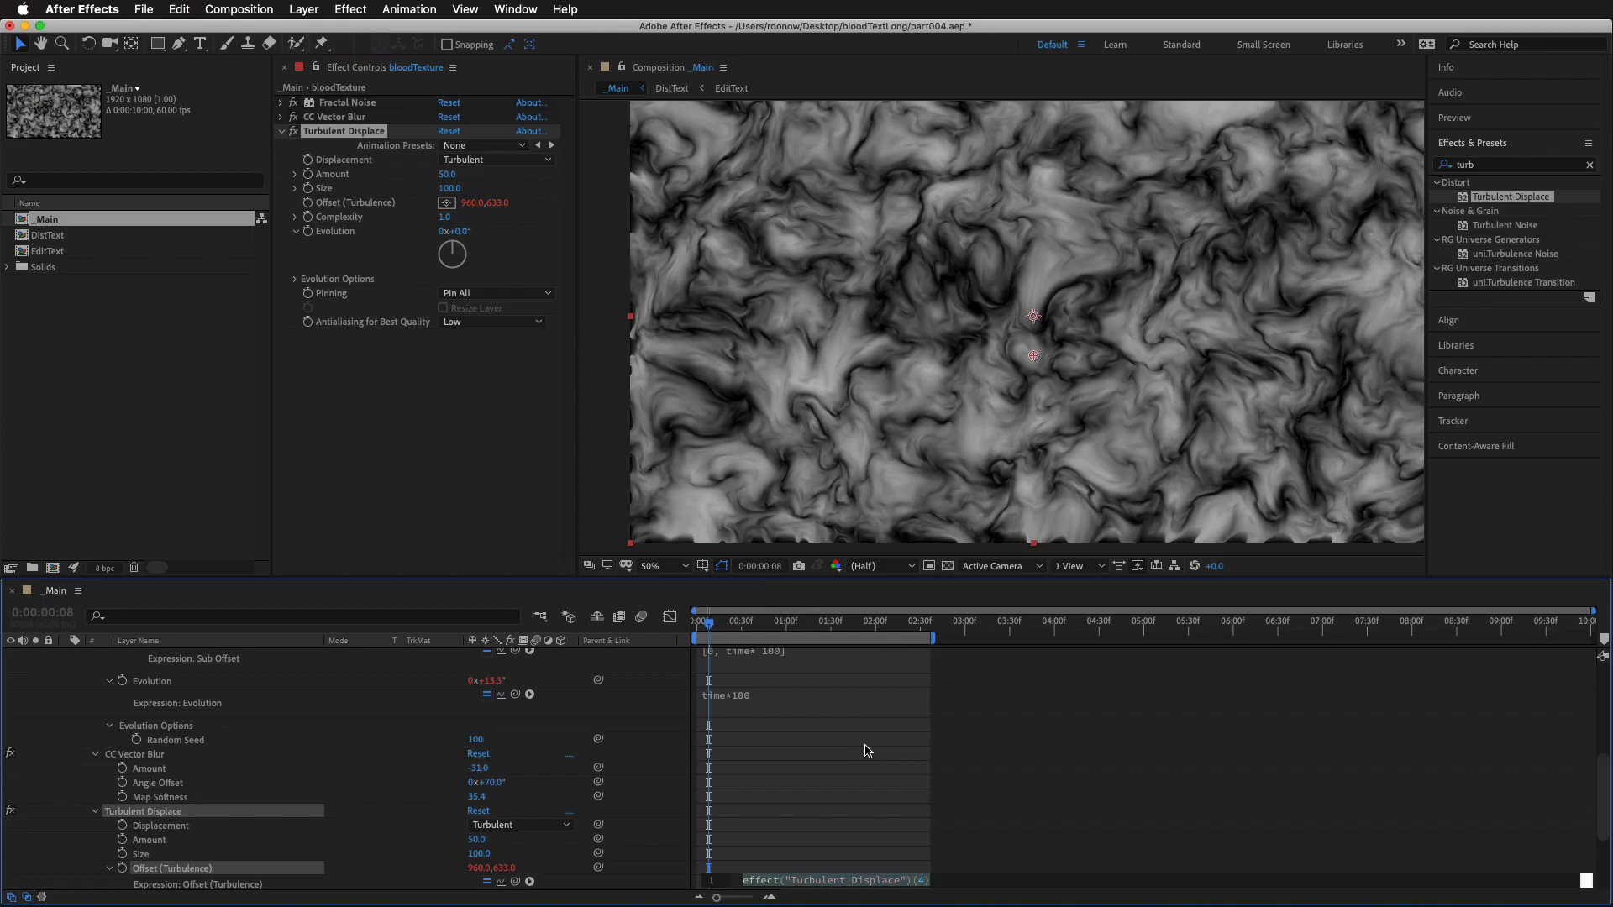
{"action": "type", "text": "[0,"}
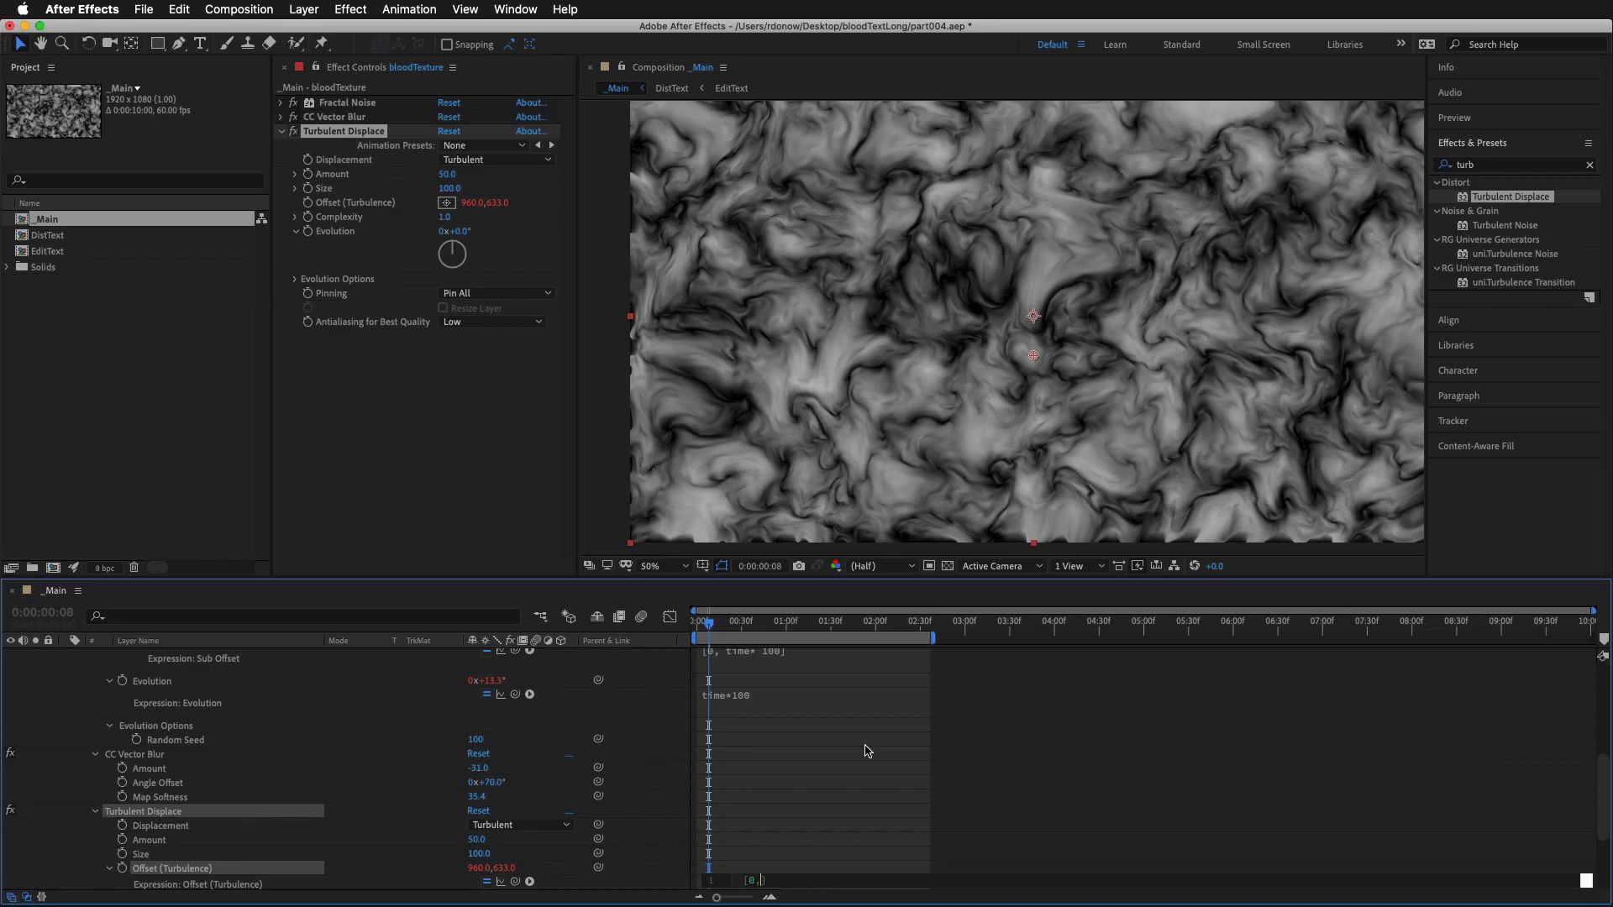
{"action": "type", "text": "time"}
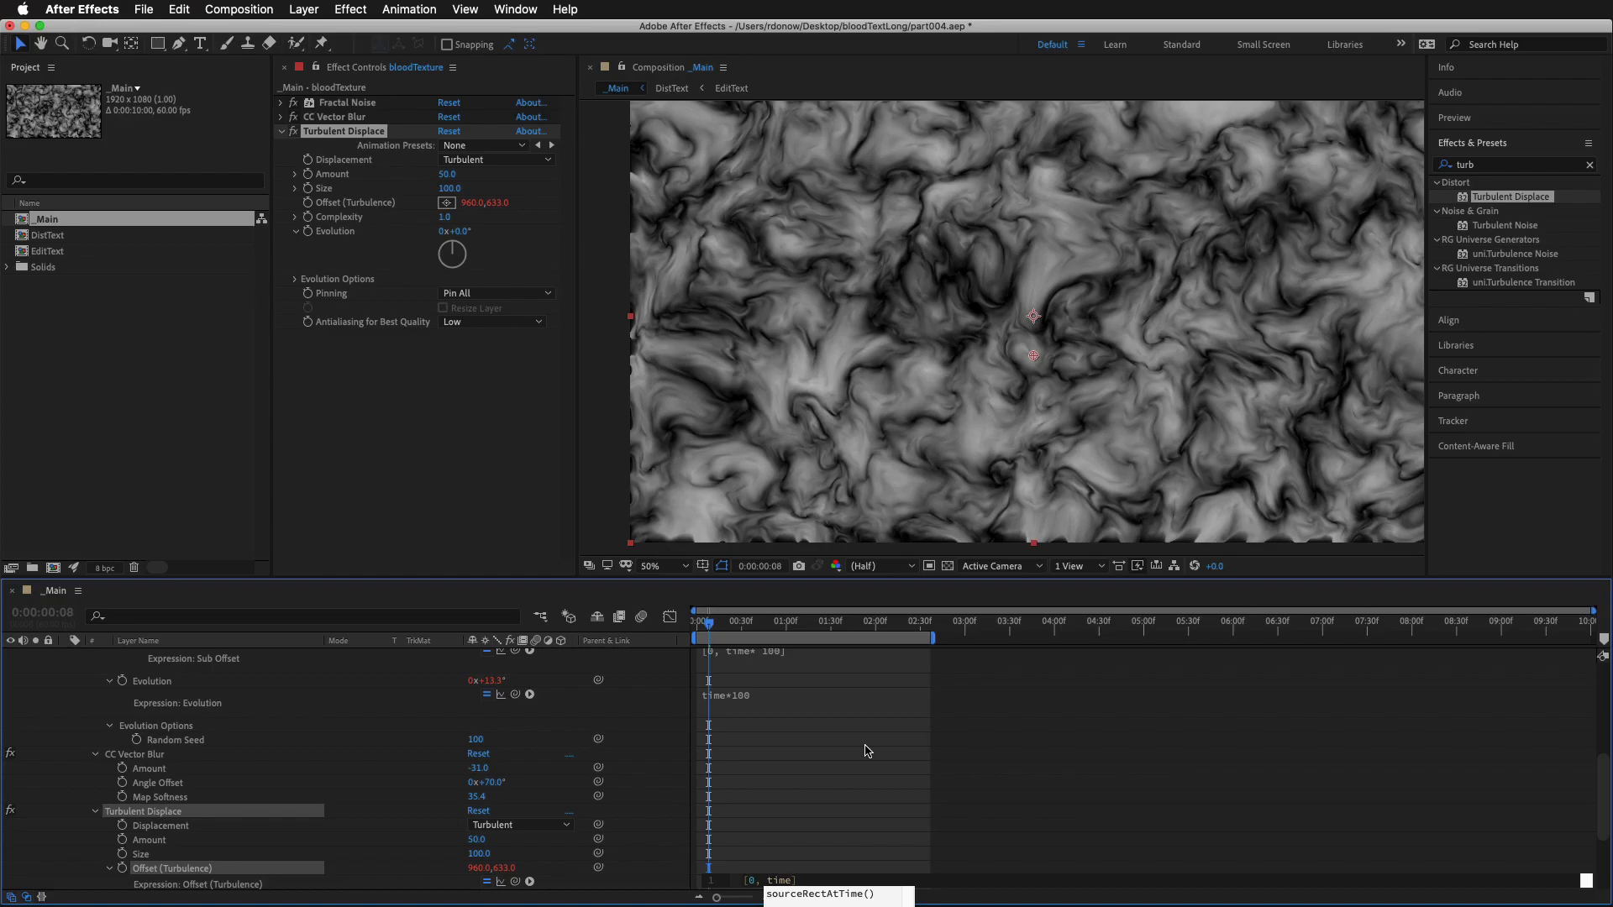
{"action": "type", "text": "8"}
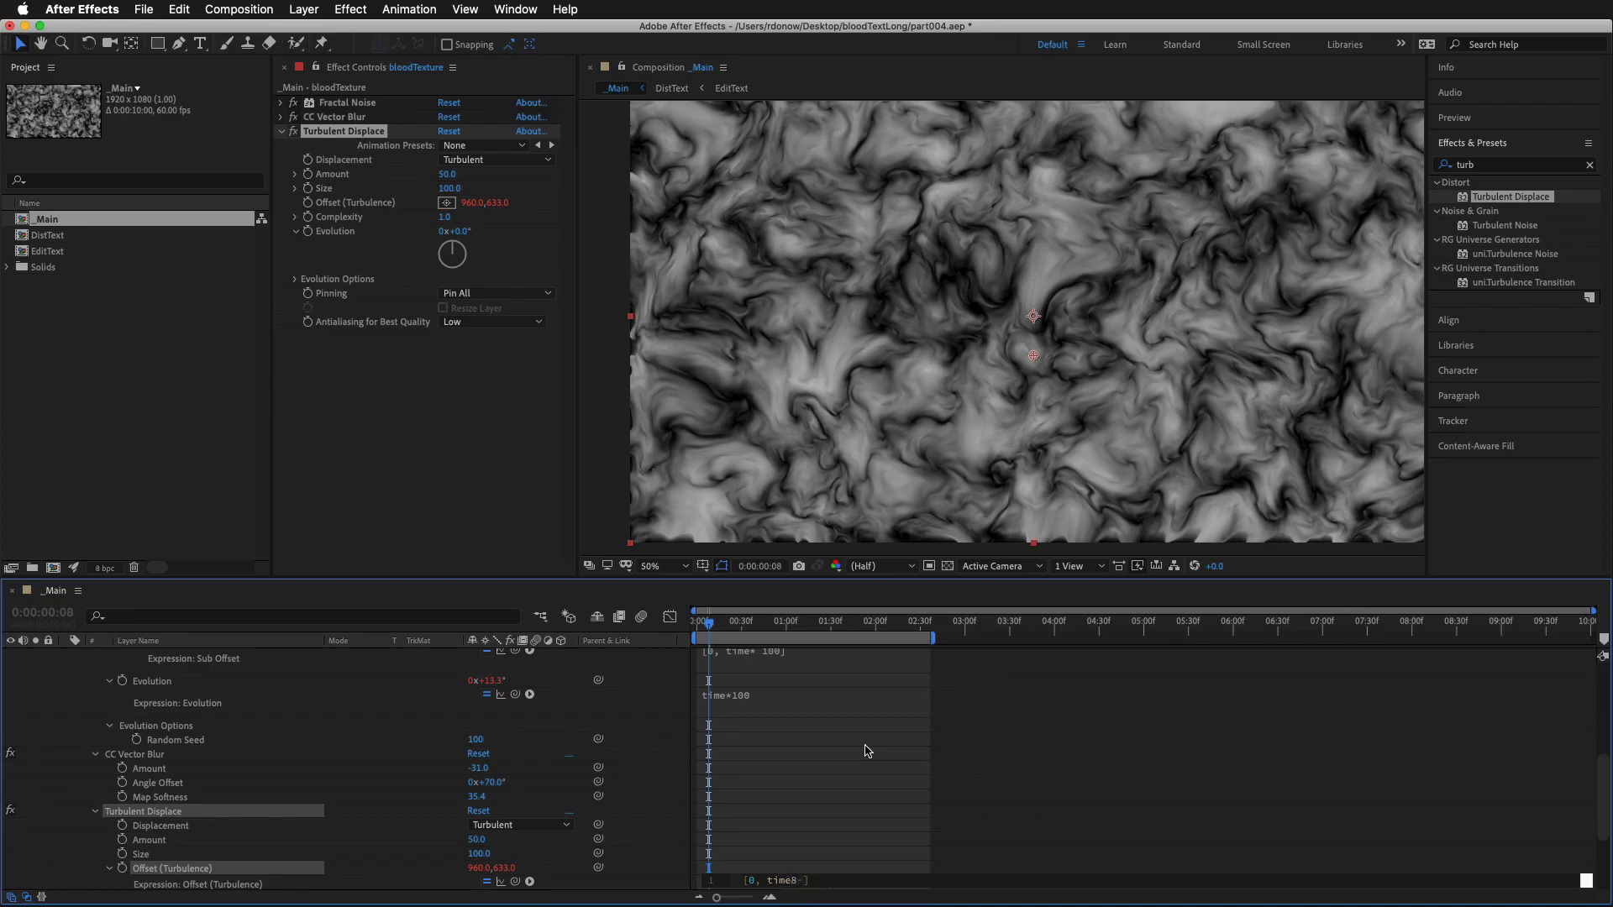
{"action": "type", "text": "-50"}
{"action": "left_click", "coordinate": [867, 793]}
{"action": "left_click", "coordinate": [755, 882]}
{"action": "left_click", "coordinate": [798, 882]}
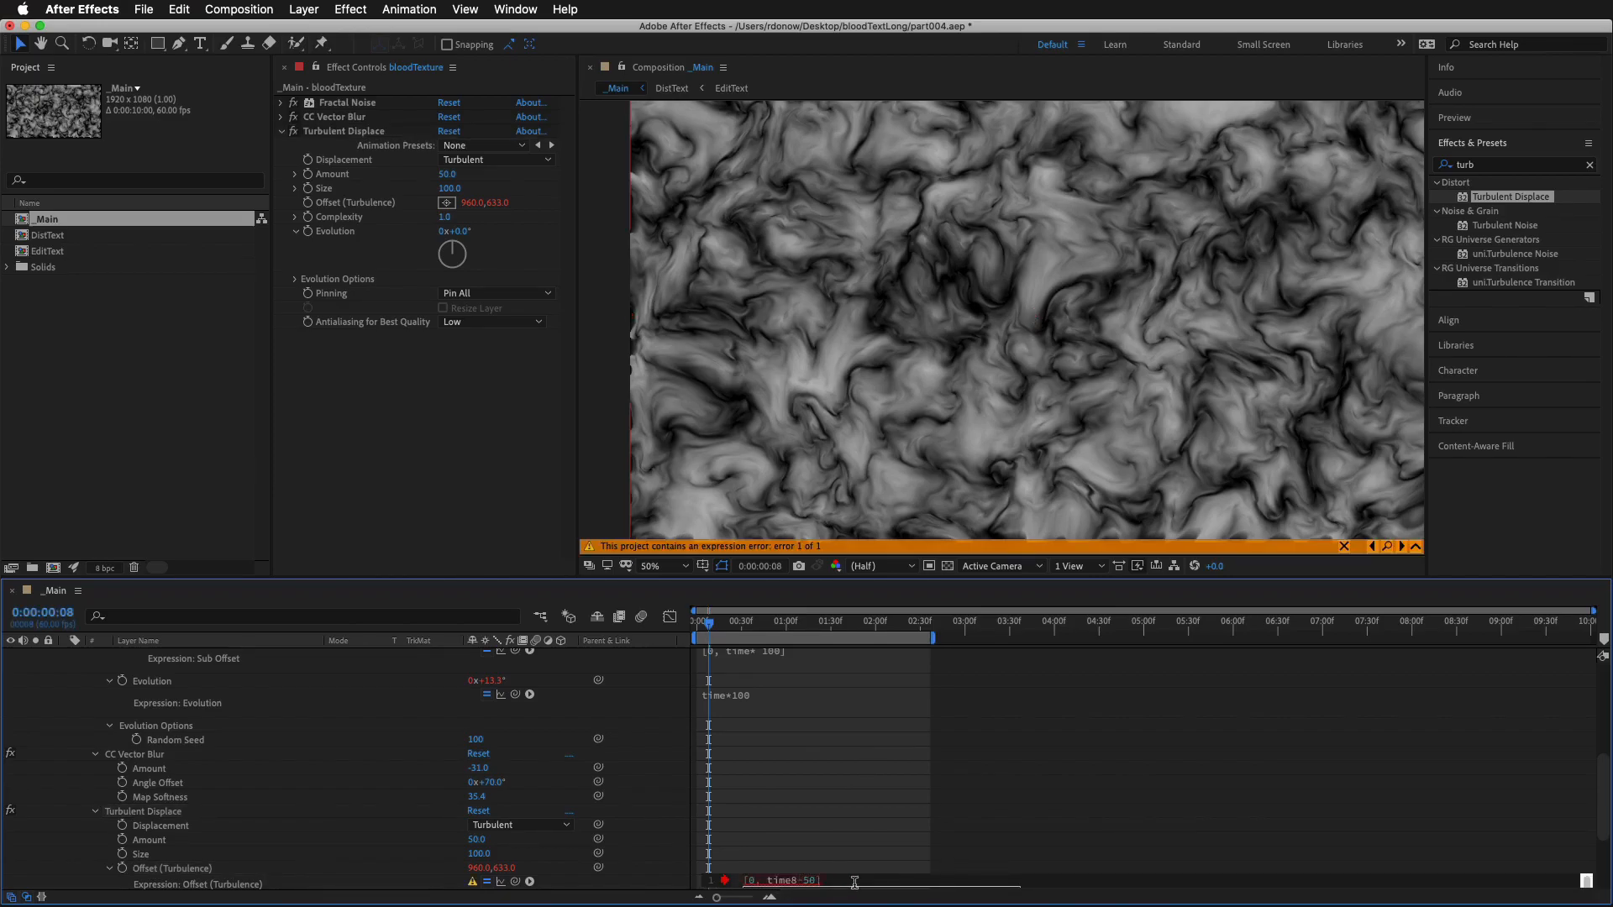
{"action": "key", "text": "BackSpace"}
{"action": "type", "text": "*"}
{"action": "left_click", "coordinate": [895, 808]}
{"action": "key", "text": "space"}
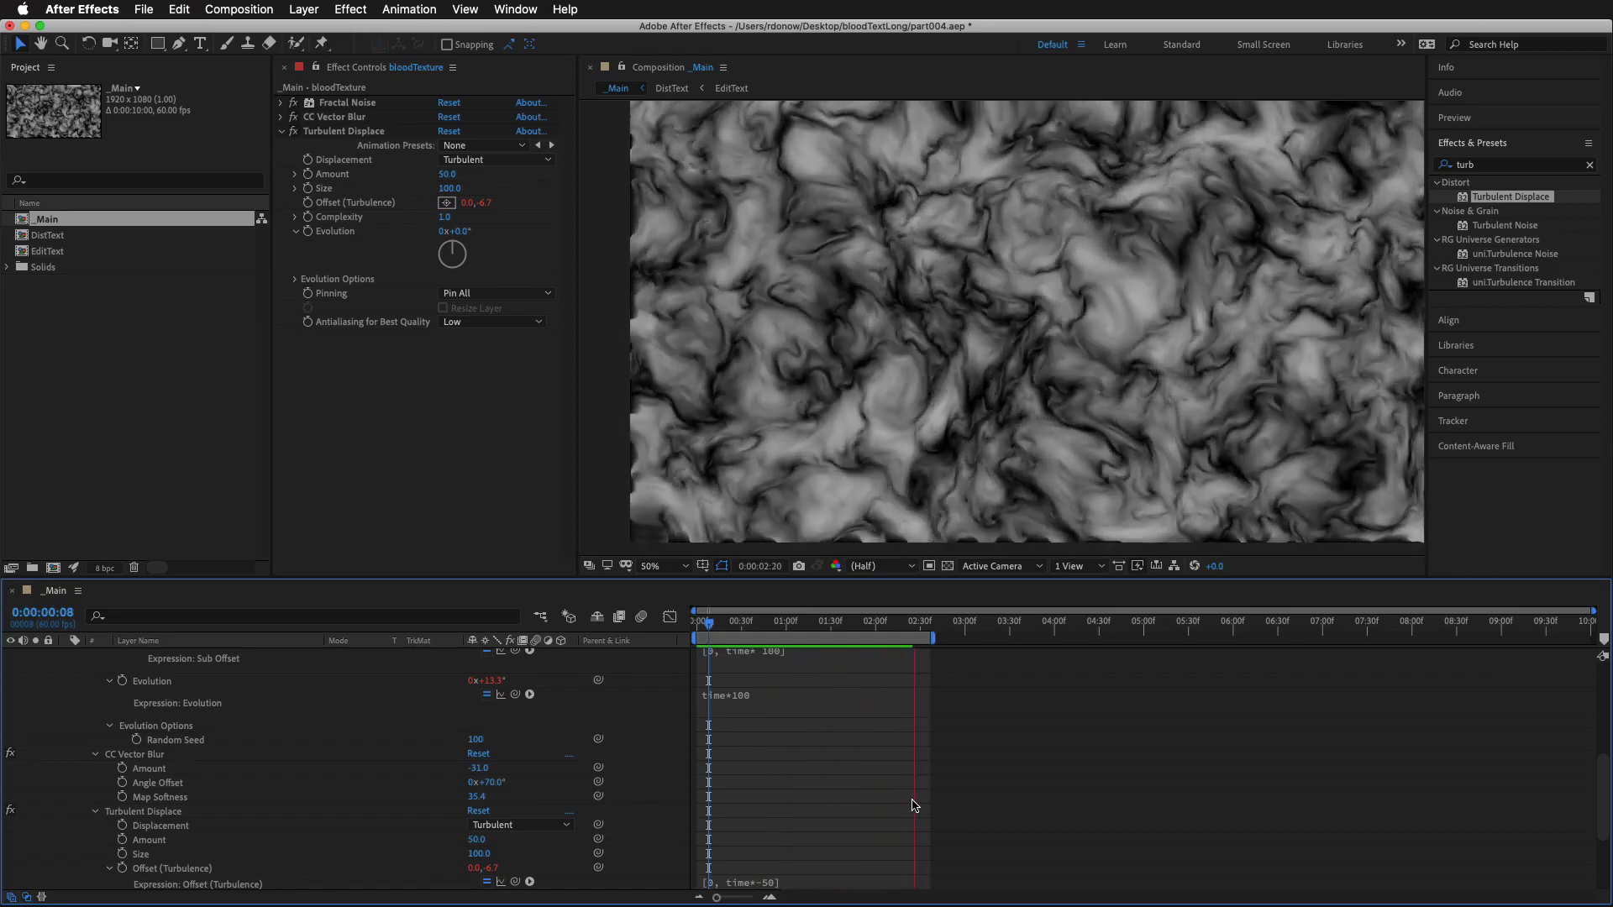
Change the Turbulent Displace Offset (Turbulence) expression to [0, time*-500] and preview the faster motion
{"action": "left_click", "coordinate": [858, 874]}
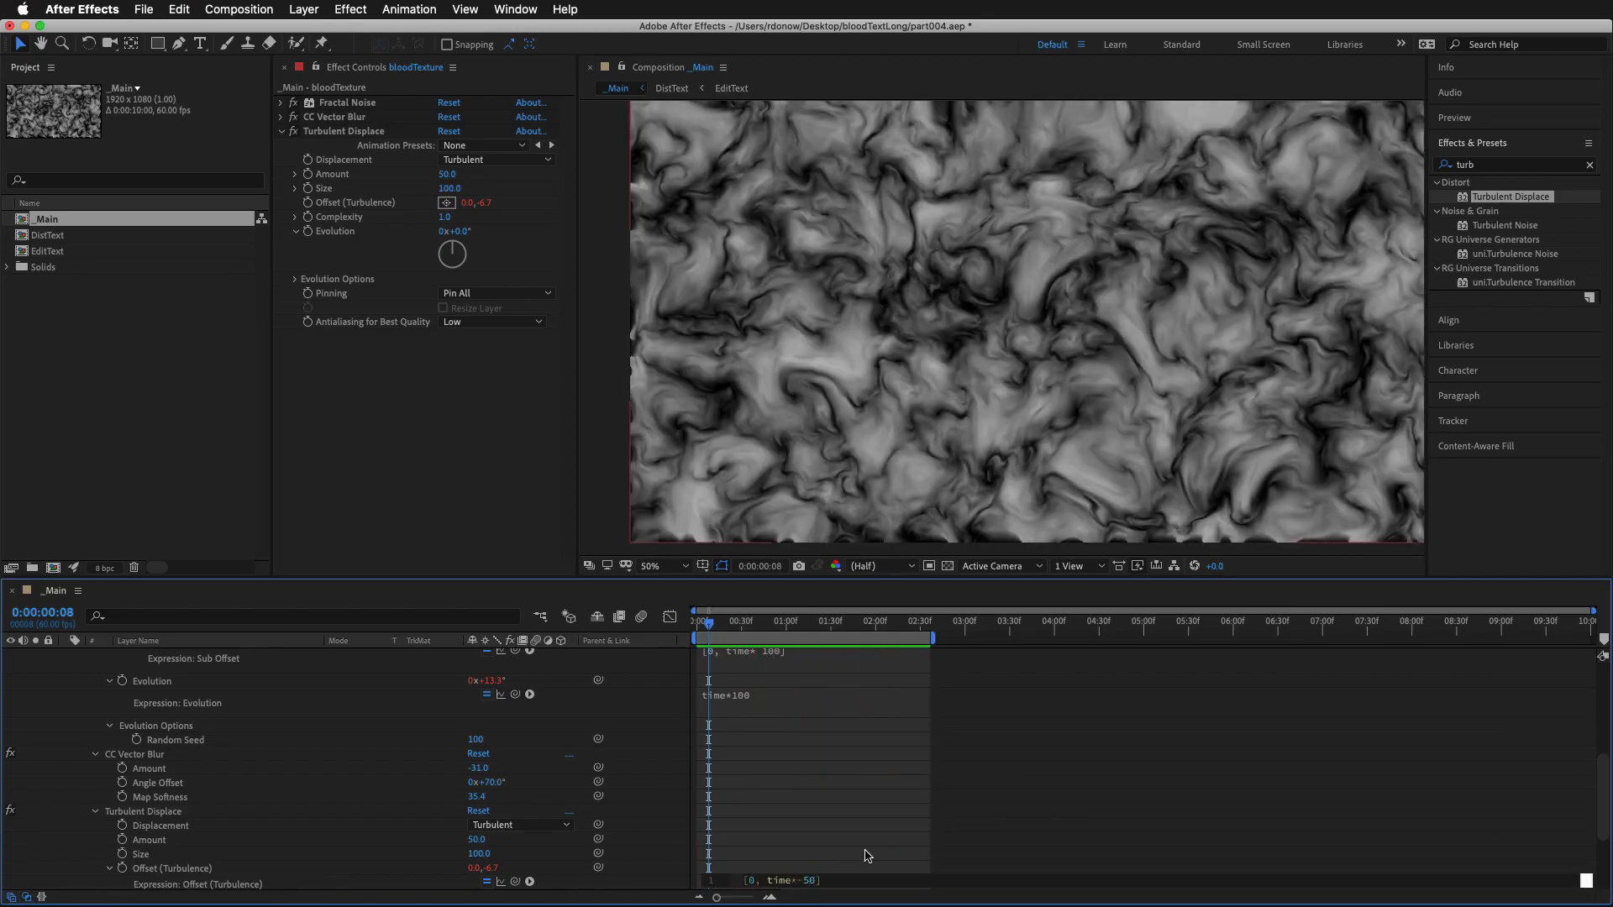
{"action": "type", "text": "0"}
{"action": "left_click", "coordinate": [877, 826]}
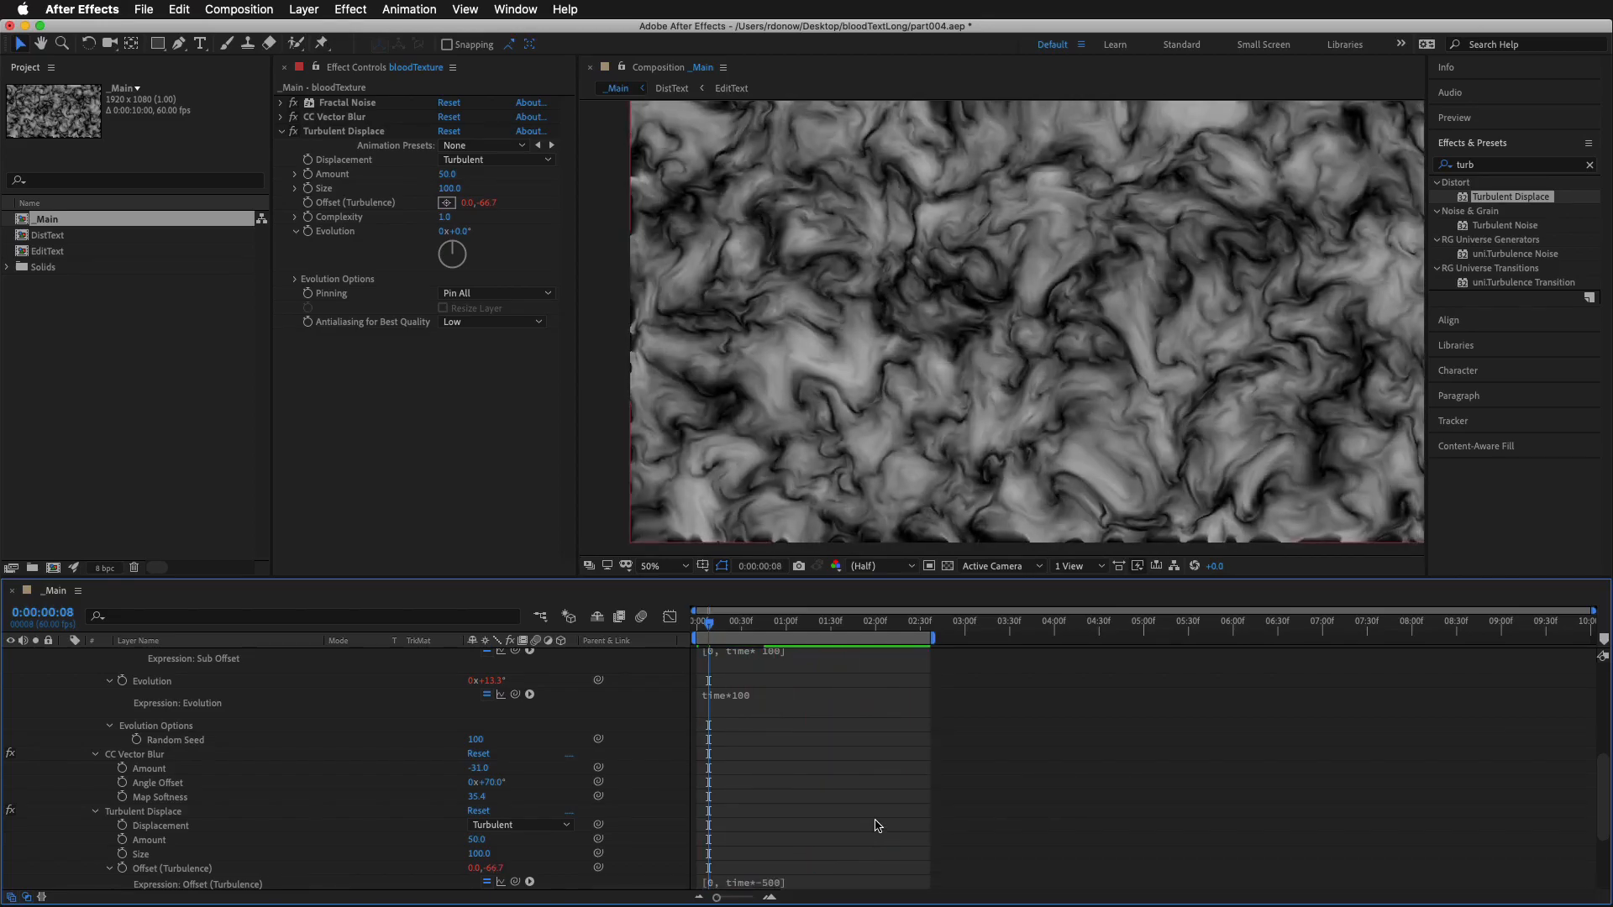
{"action": "key", "text": "space"}
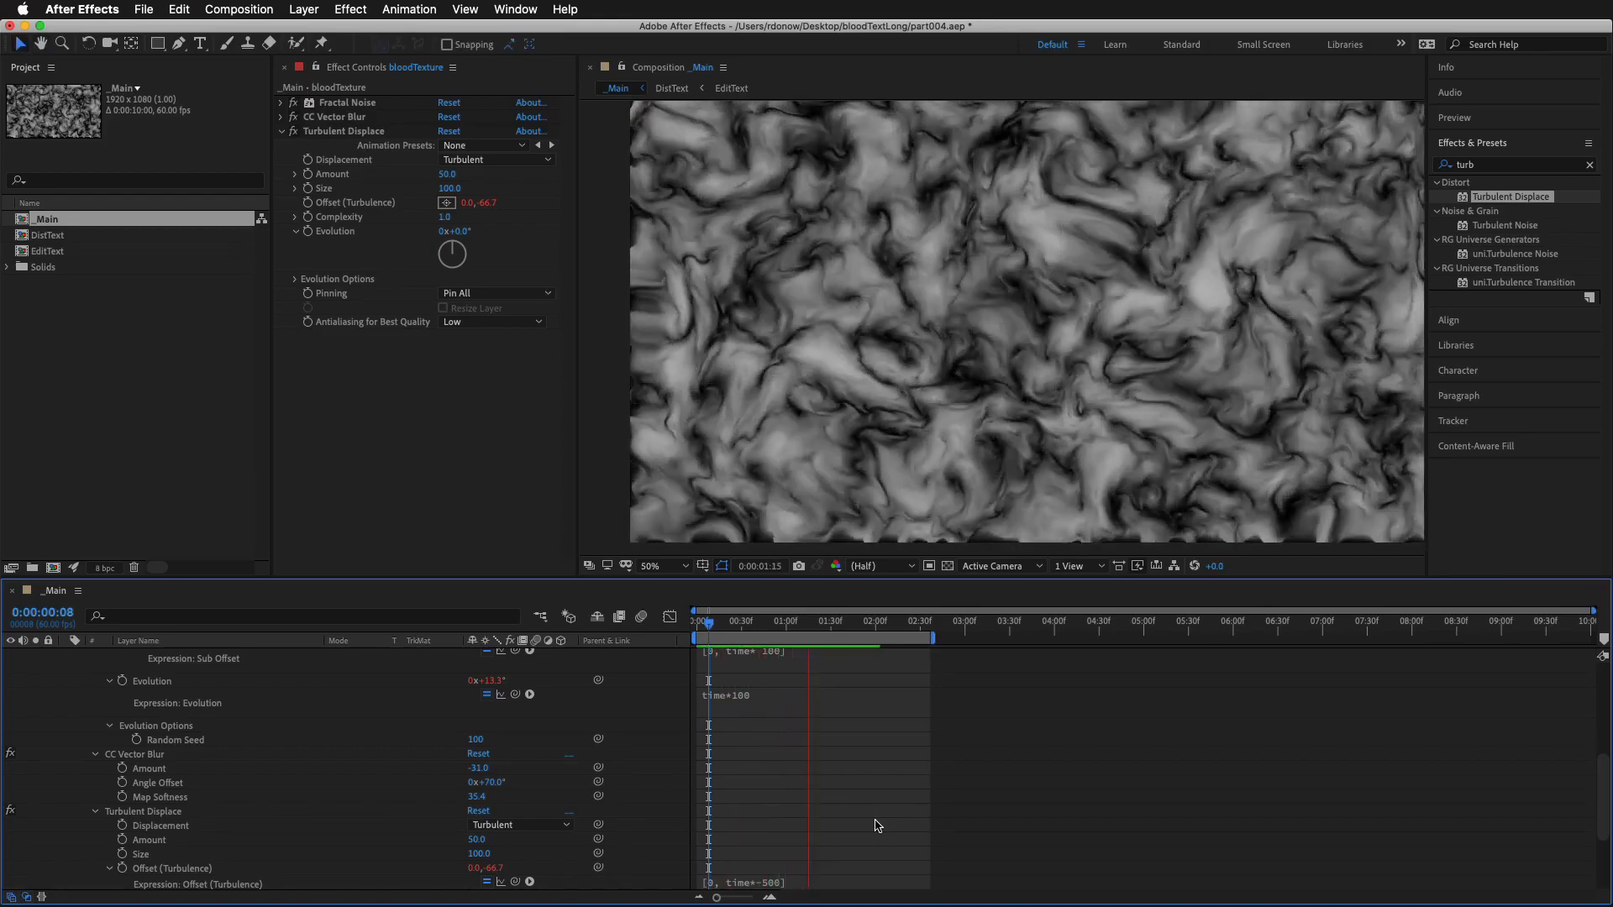
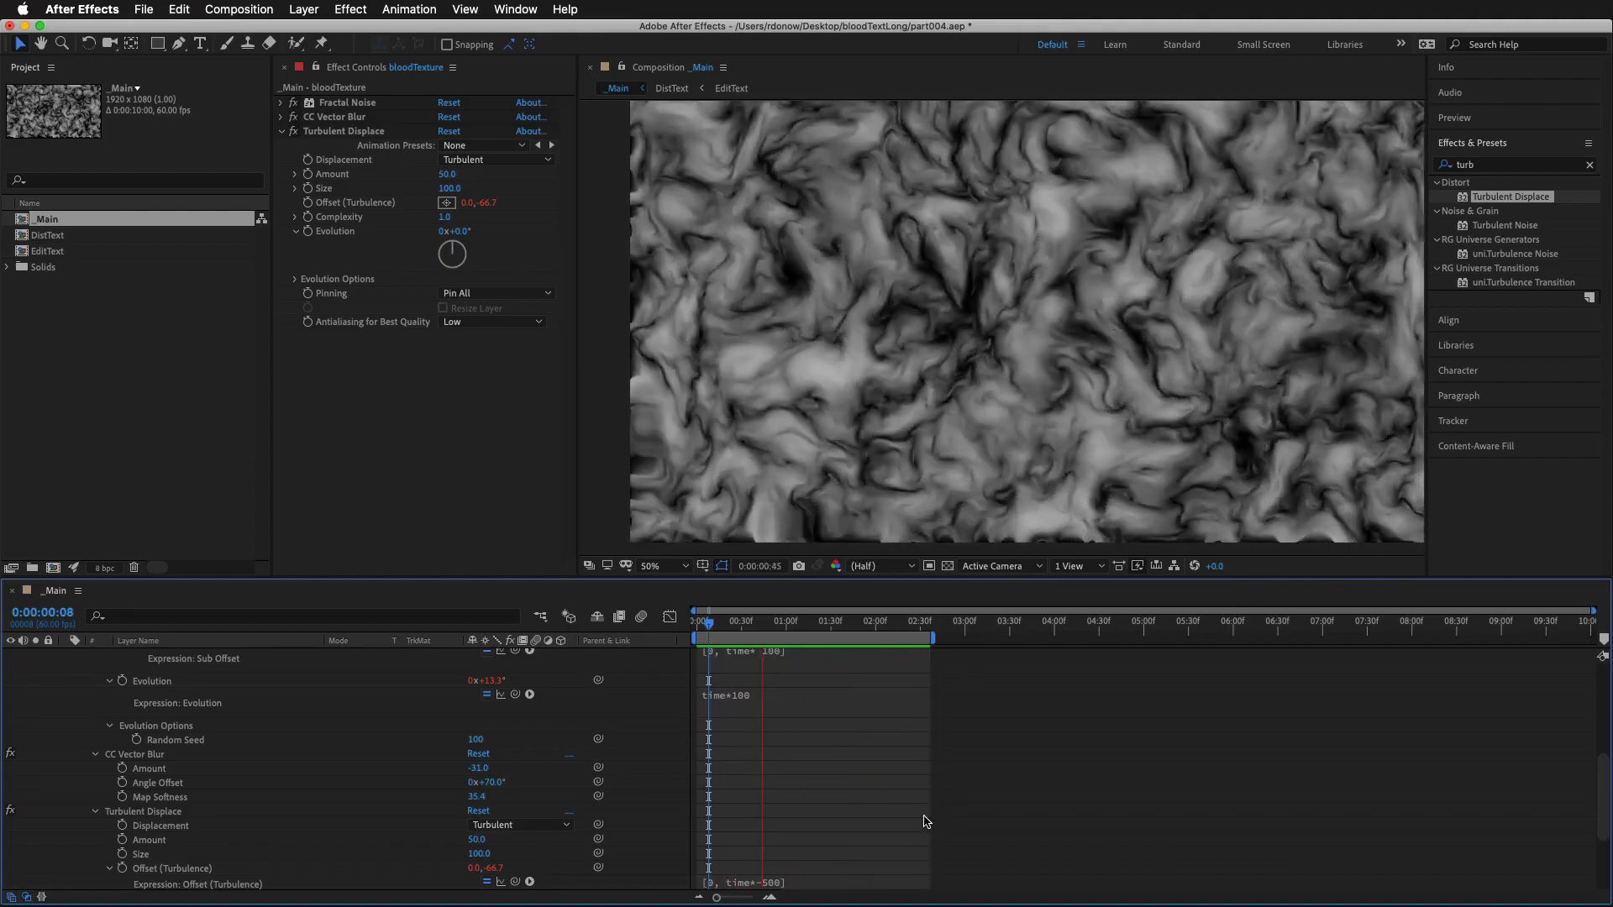
Lower the Turbulent Displace Amount to 23 and Size to 83 on the bloodTexture layer, and preview the motion
{"action": "key", "text": "space"}
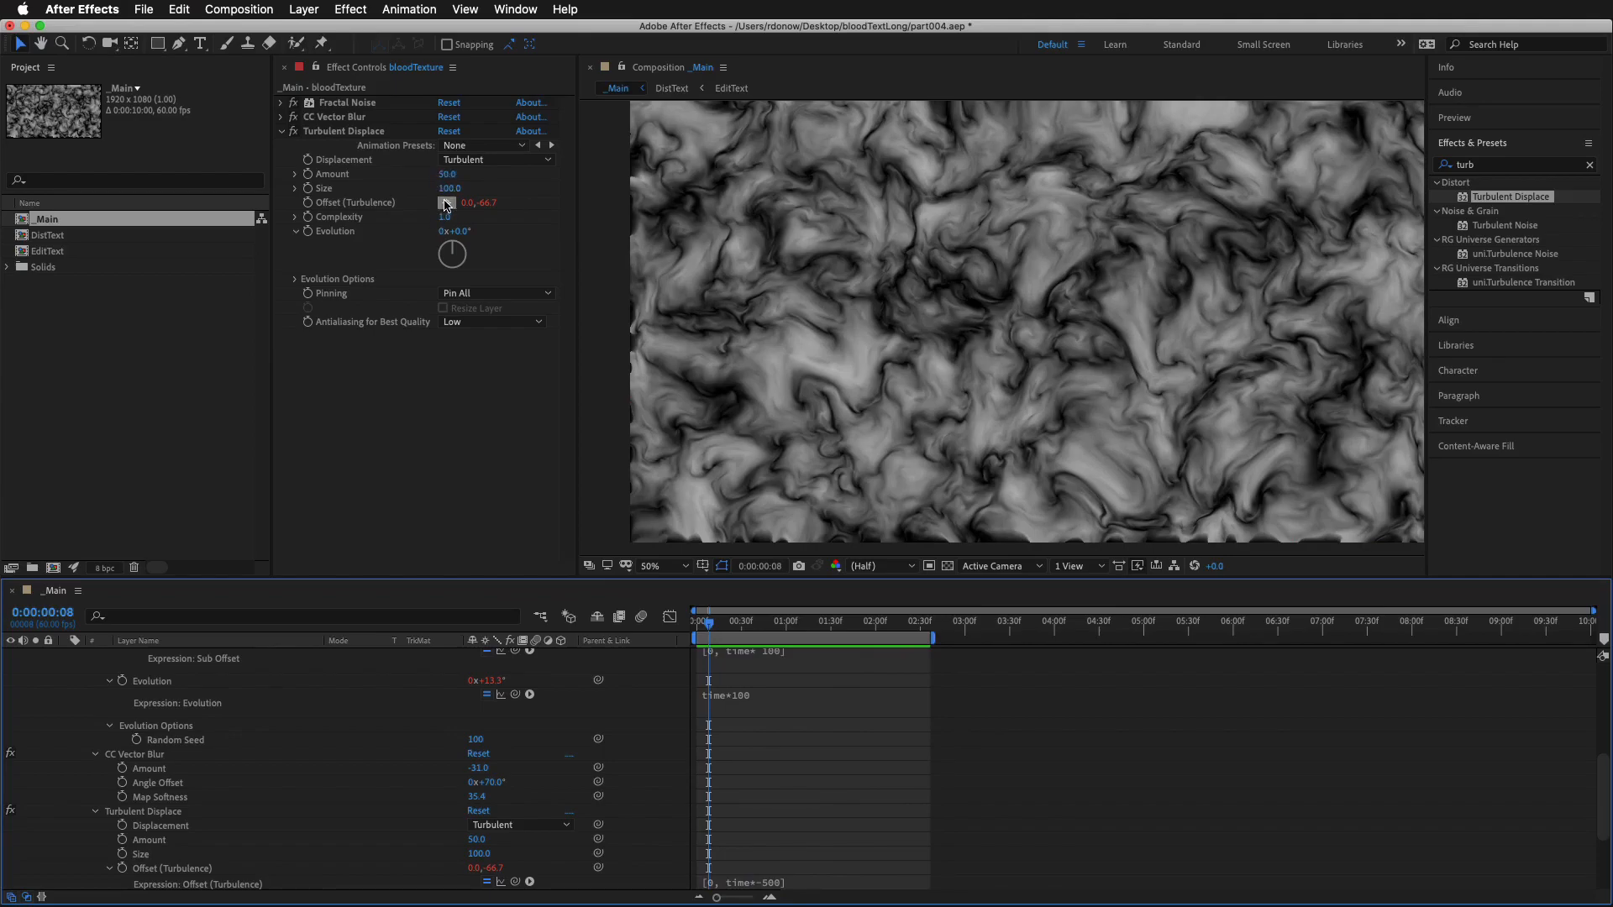
{"action": "mouse_move", "coordinate": [445, 174]}
{"action": "left_mouse_down"}
{"action": "mouse_move", "coordinate": [395, 170]}
{"action": "mouse_move", "coordinate": [435, 190]}
{"action": "left_mouse_up"}
{"action": "key", "text": "space"}
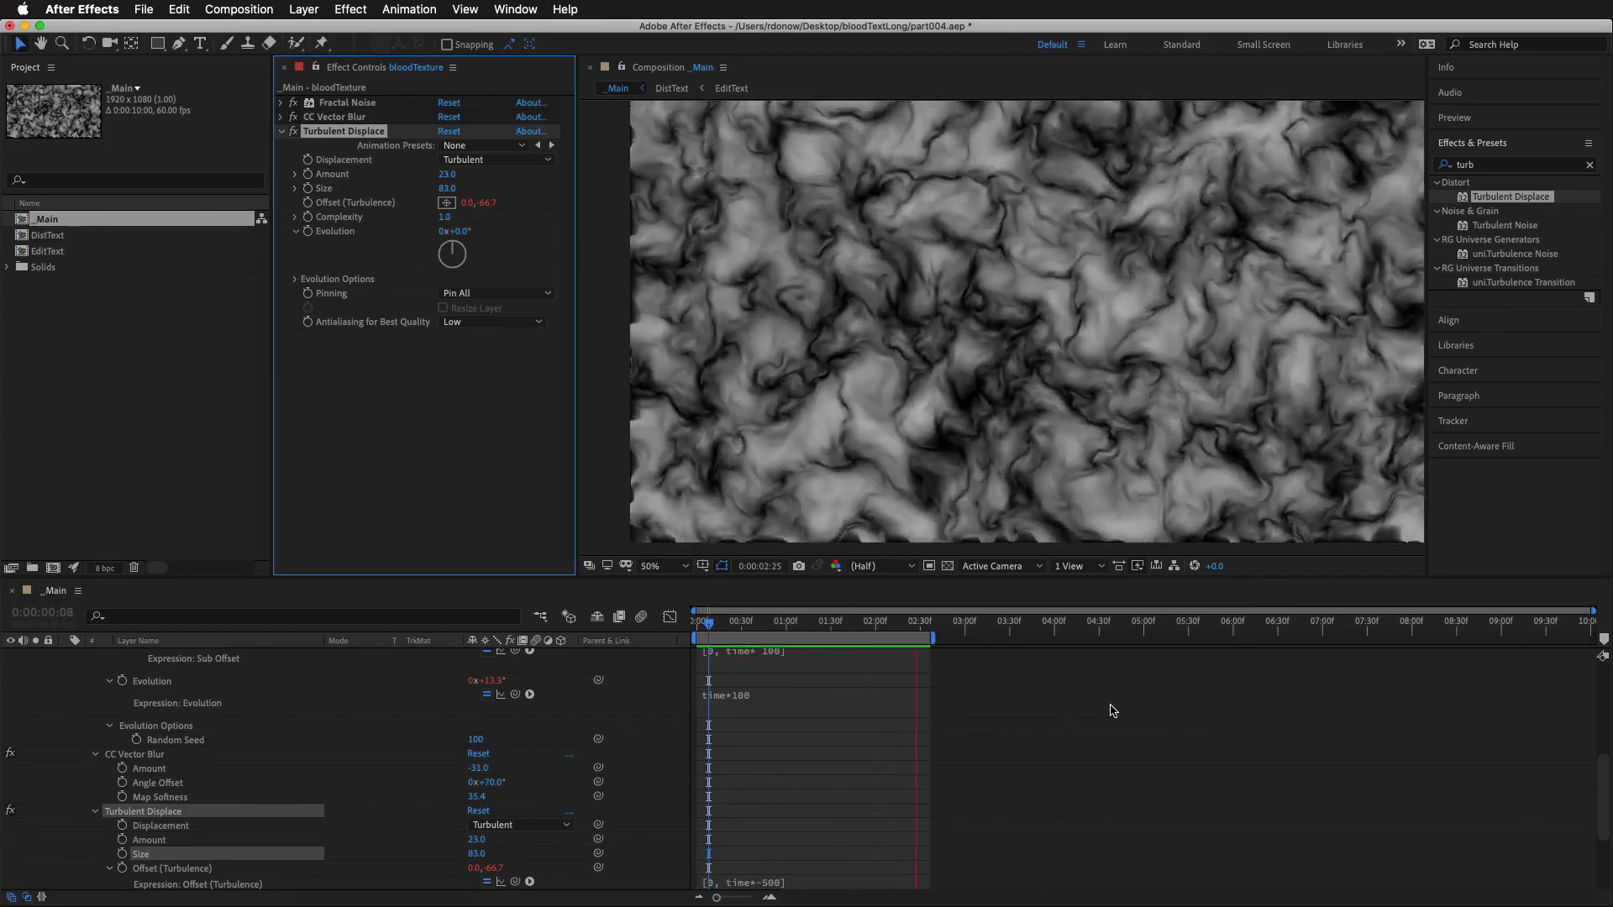
{"action": "key", "text": "space"}
Set the Turbulent Displace Evolution to 91° and enable an expression on it
{"action": "left_click_drag", "start_coordinate": [461, 236], "coordinate": [529, 226]}
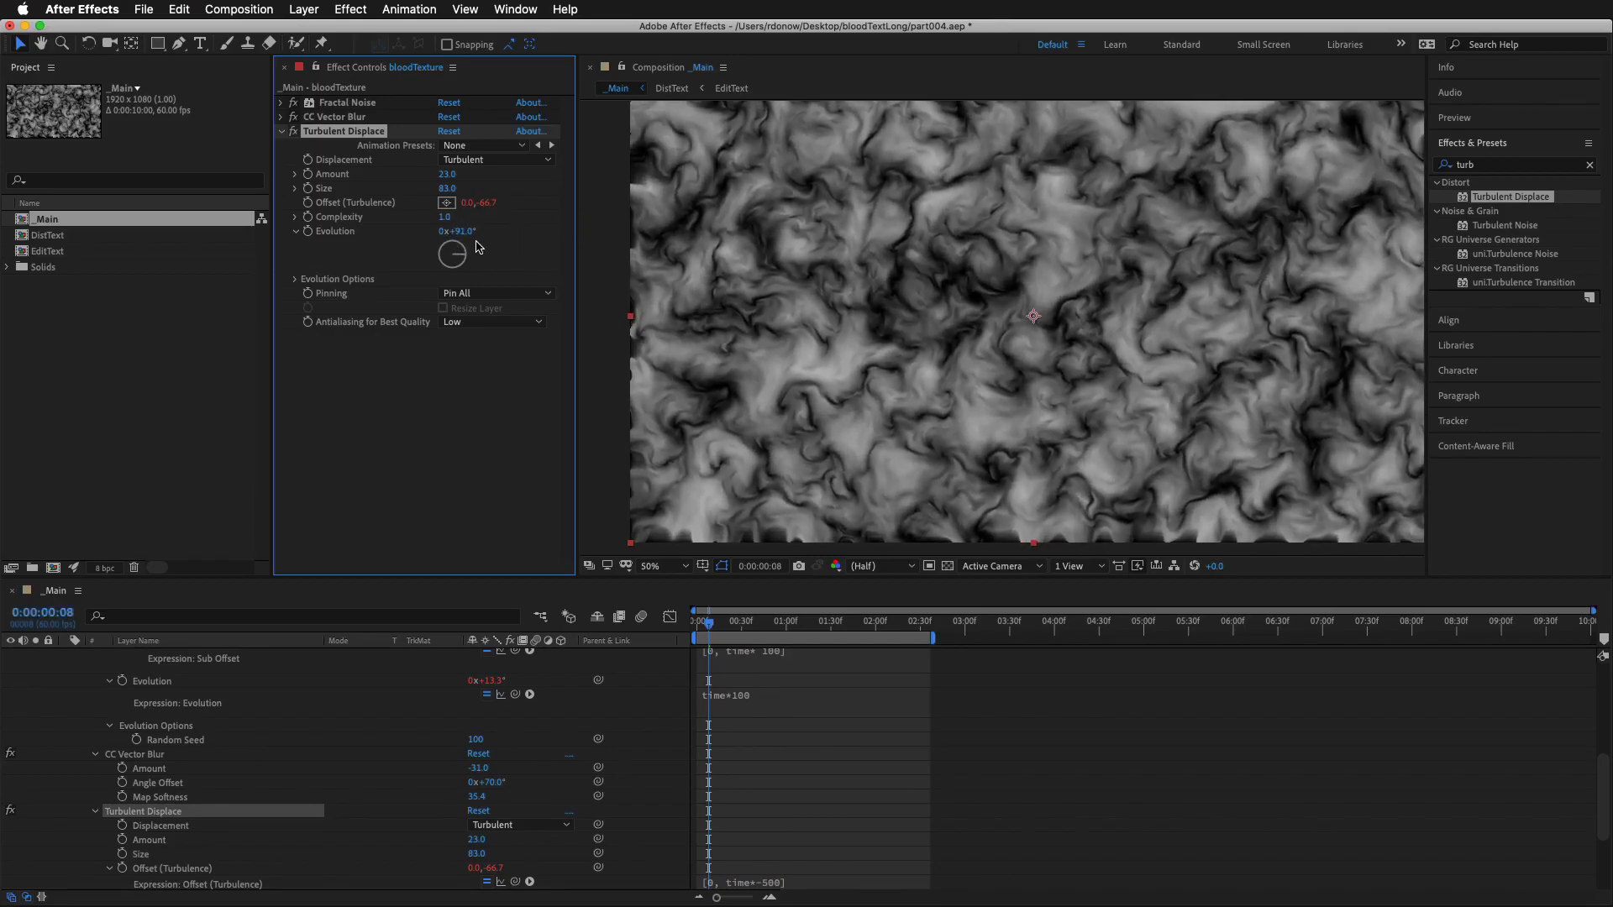
{"action": "left_click", "coordinate": [308, 233], "text": "alt"}
{"action": "type", "text": "wig"}
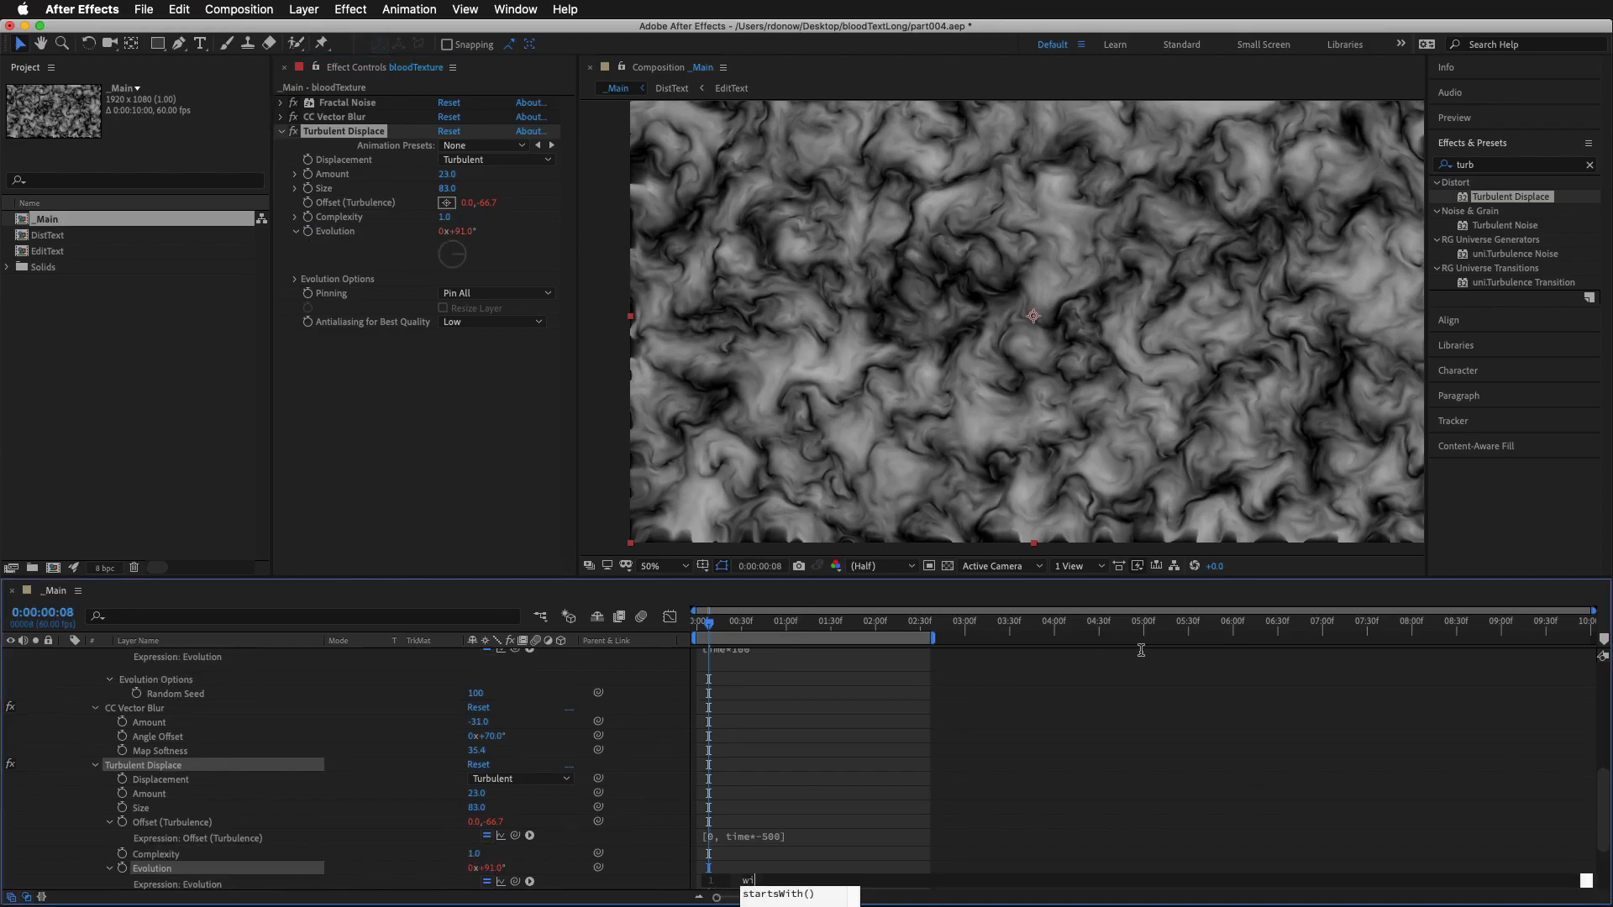
{"action": "left_click", "coordinate": [1219, 773]}
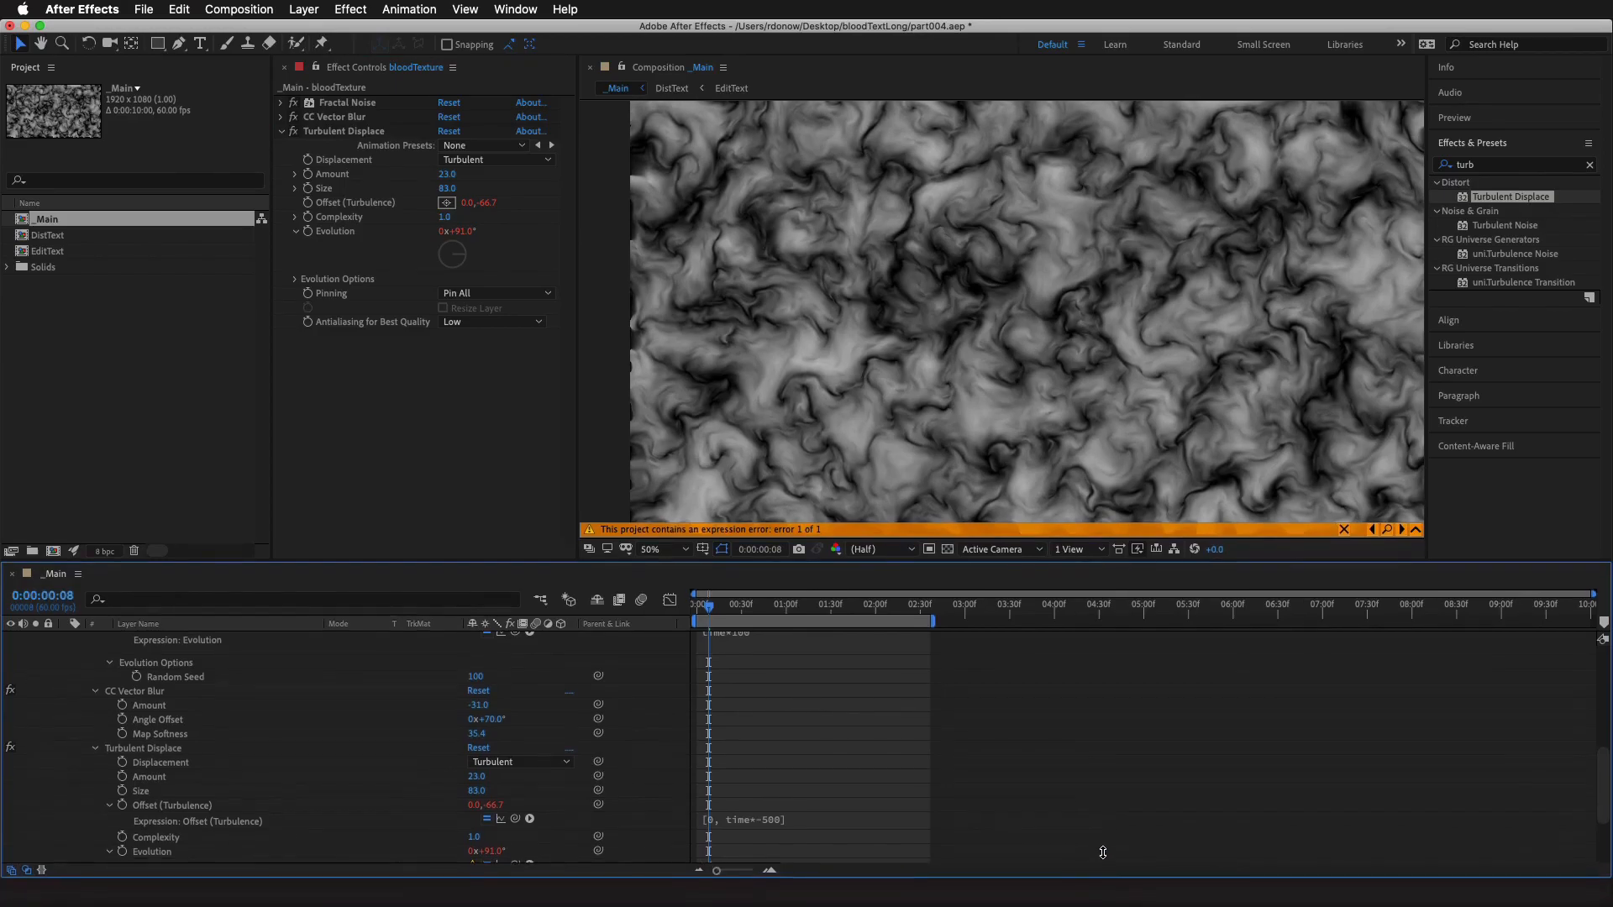
Enter the expression wiggle(1,100) for the Turbulent Displace Evolution and preview the animation
{"action": "left_click_drag", "start_coordinate": [1103, 853], "coordinate": [1107, 836]}
{"action": "scroll", "coordinate": [949, 792], "scroll_direction": "down", "scroll_amount": 2}
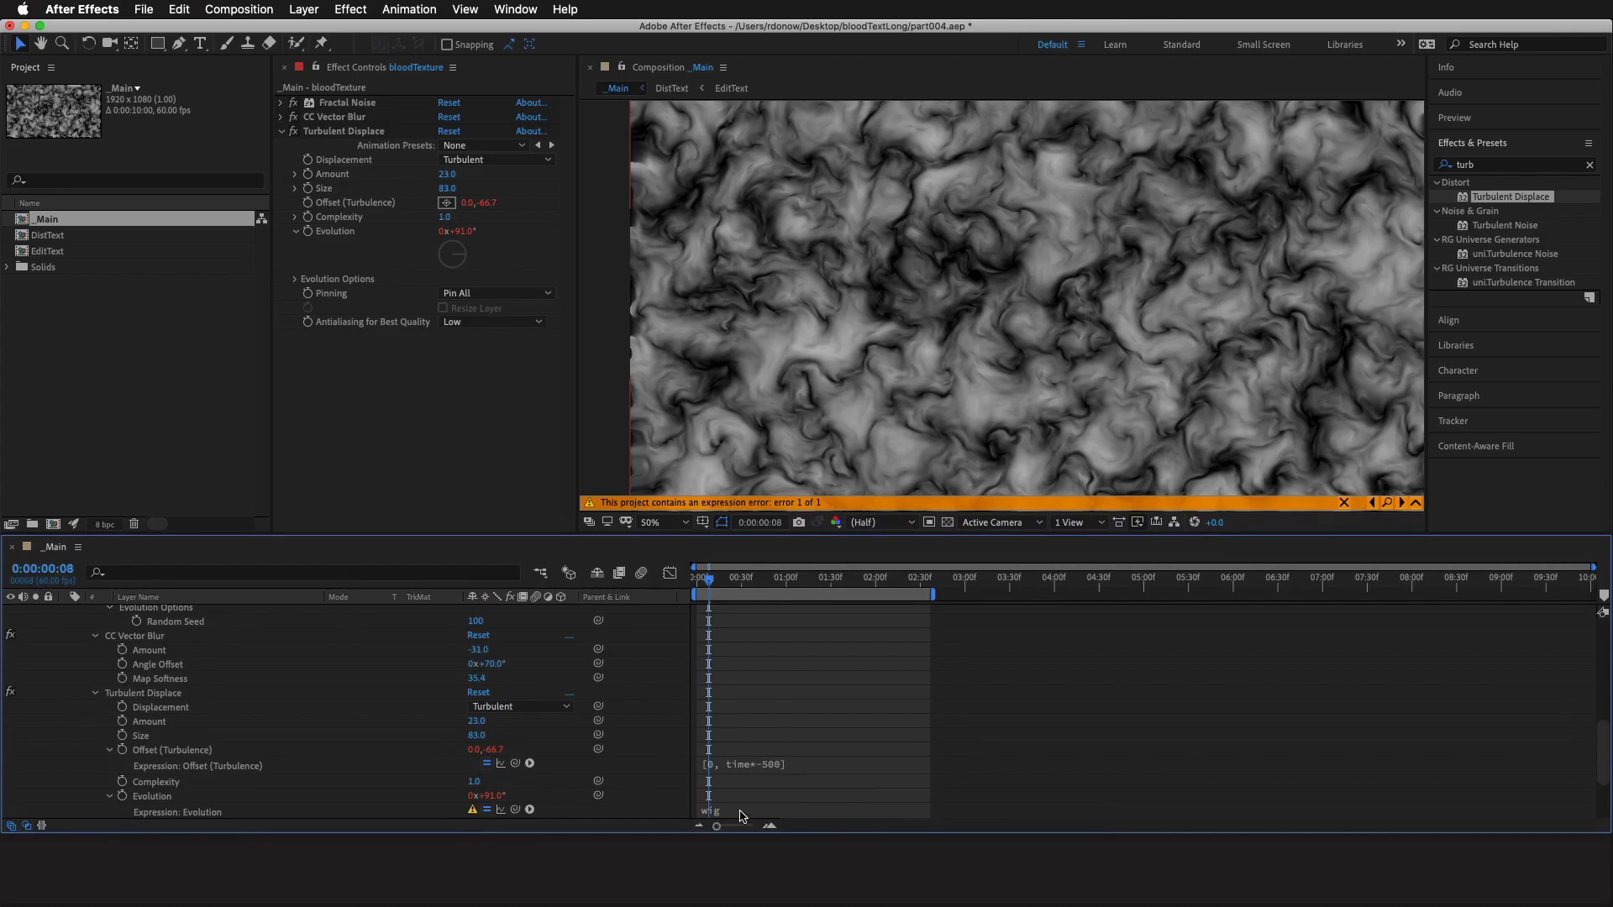
{"action": "left_click", "coordinate": [713, 811]}
{"action": "key", "text": "BackSpace"}
{"action": "type", "text": "wigg"}
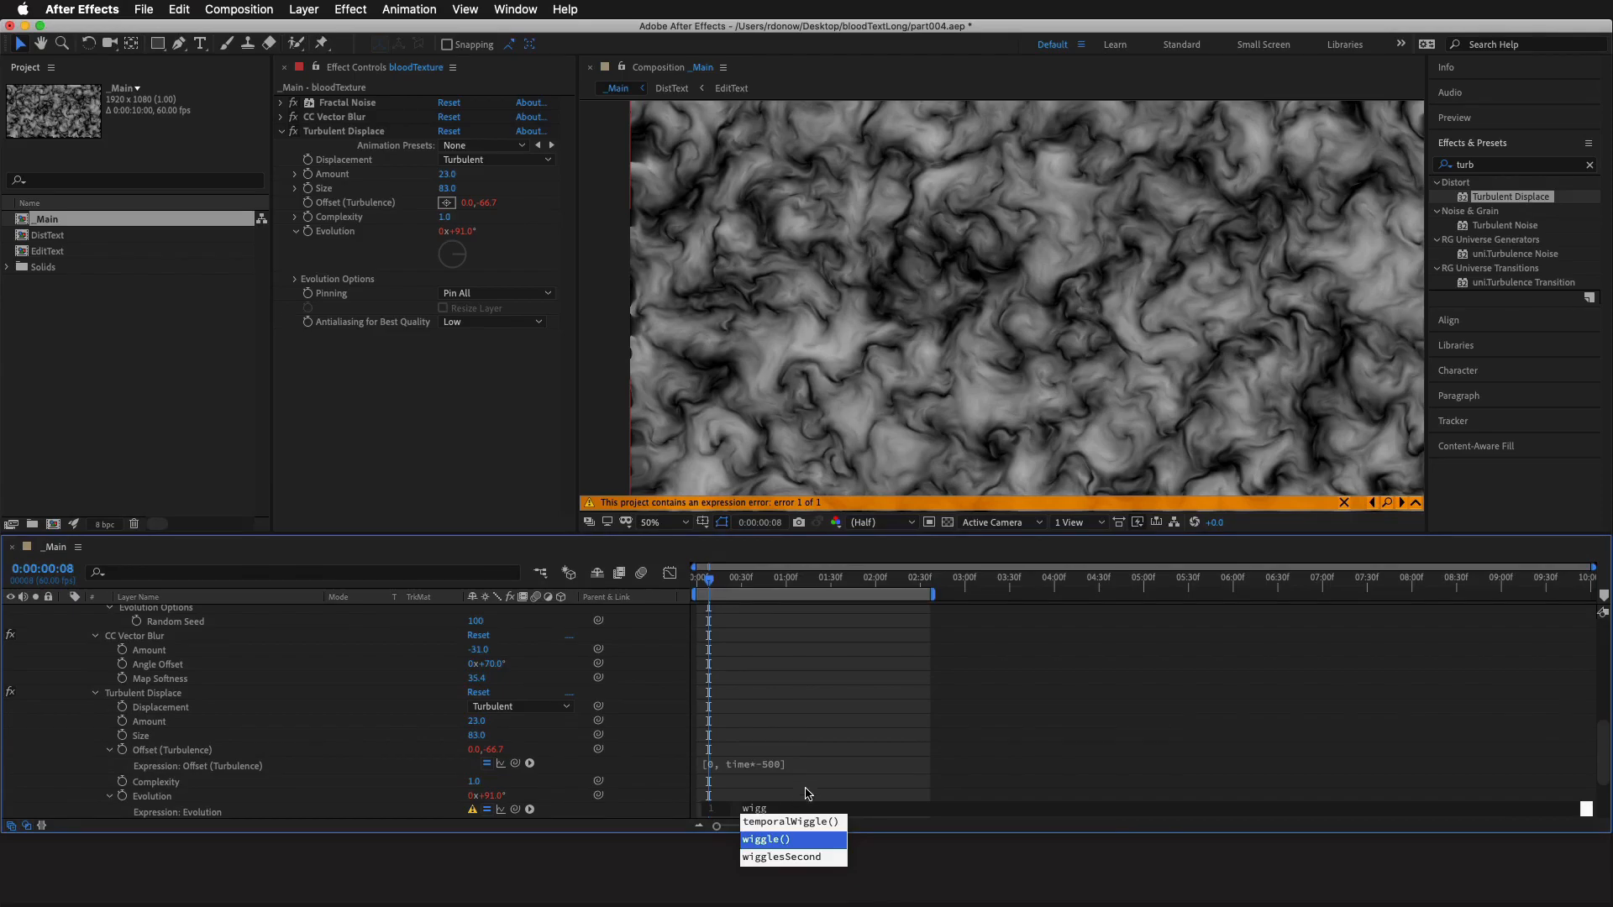
{"action": "left_click", "coordinate": [766, 840]}
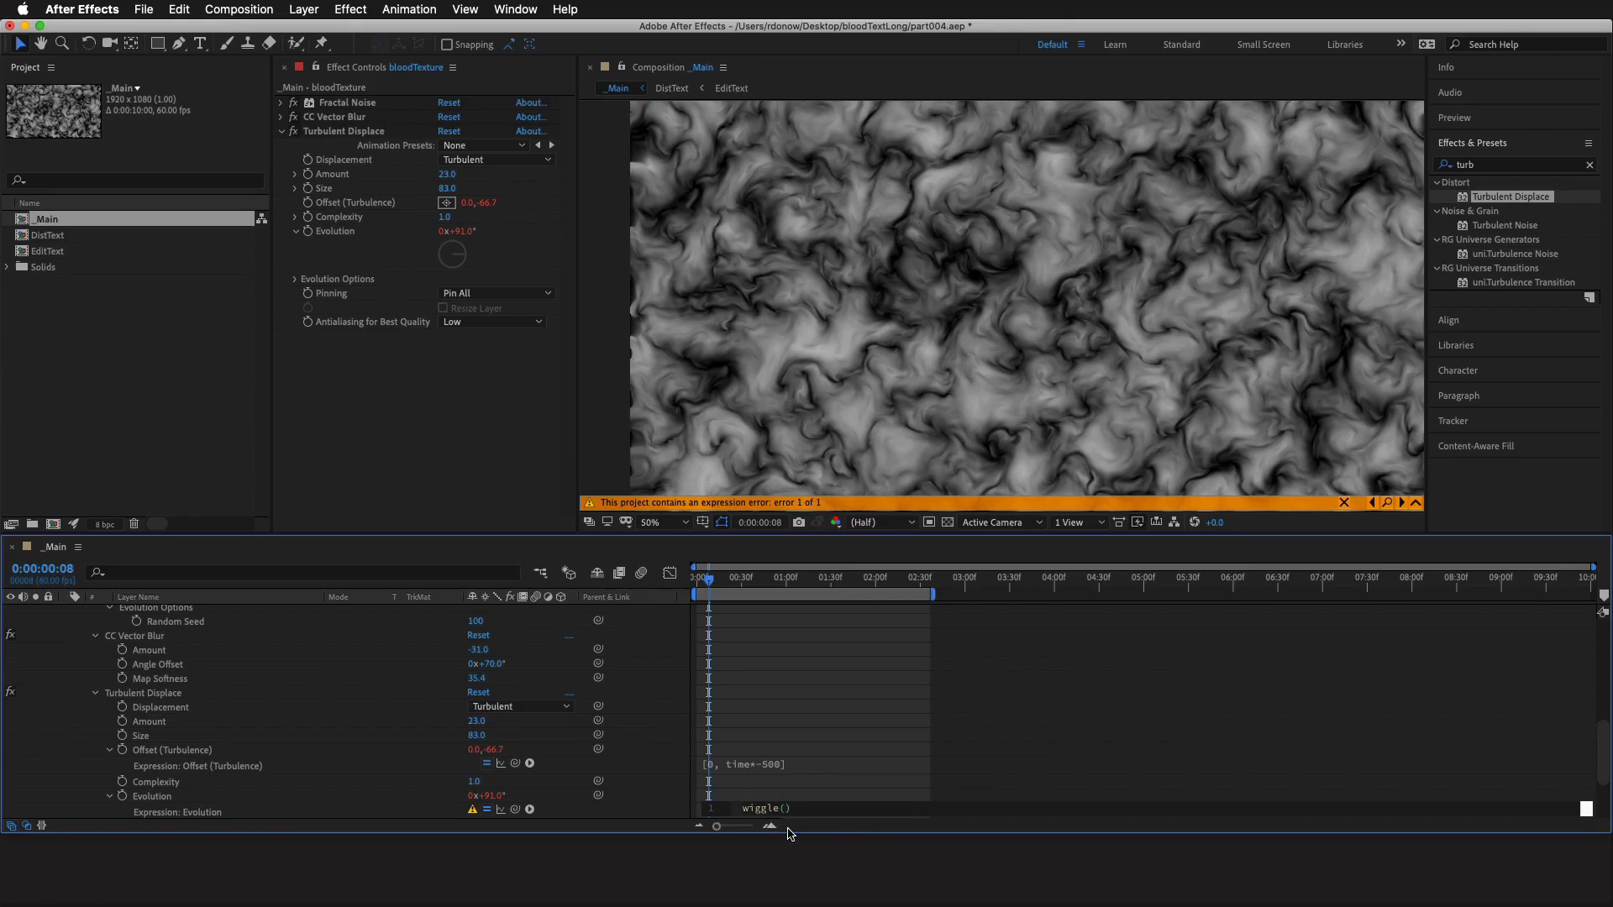
{"action": "left_click_drag", "start_coordinate": [795, 833], "coordinate": [797, 903]}
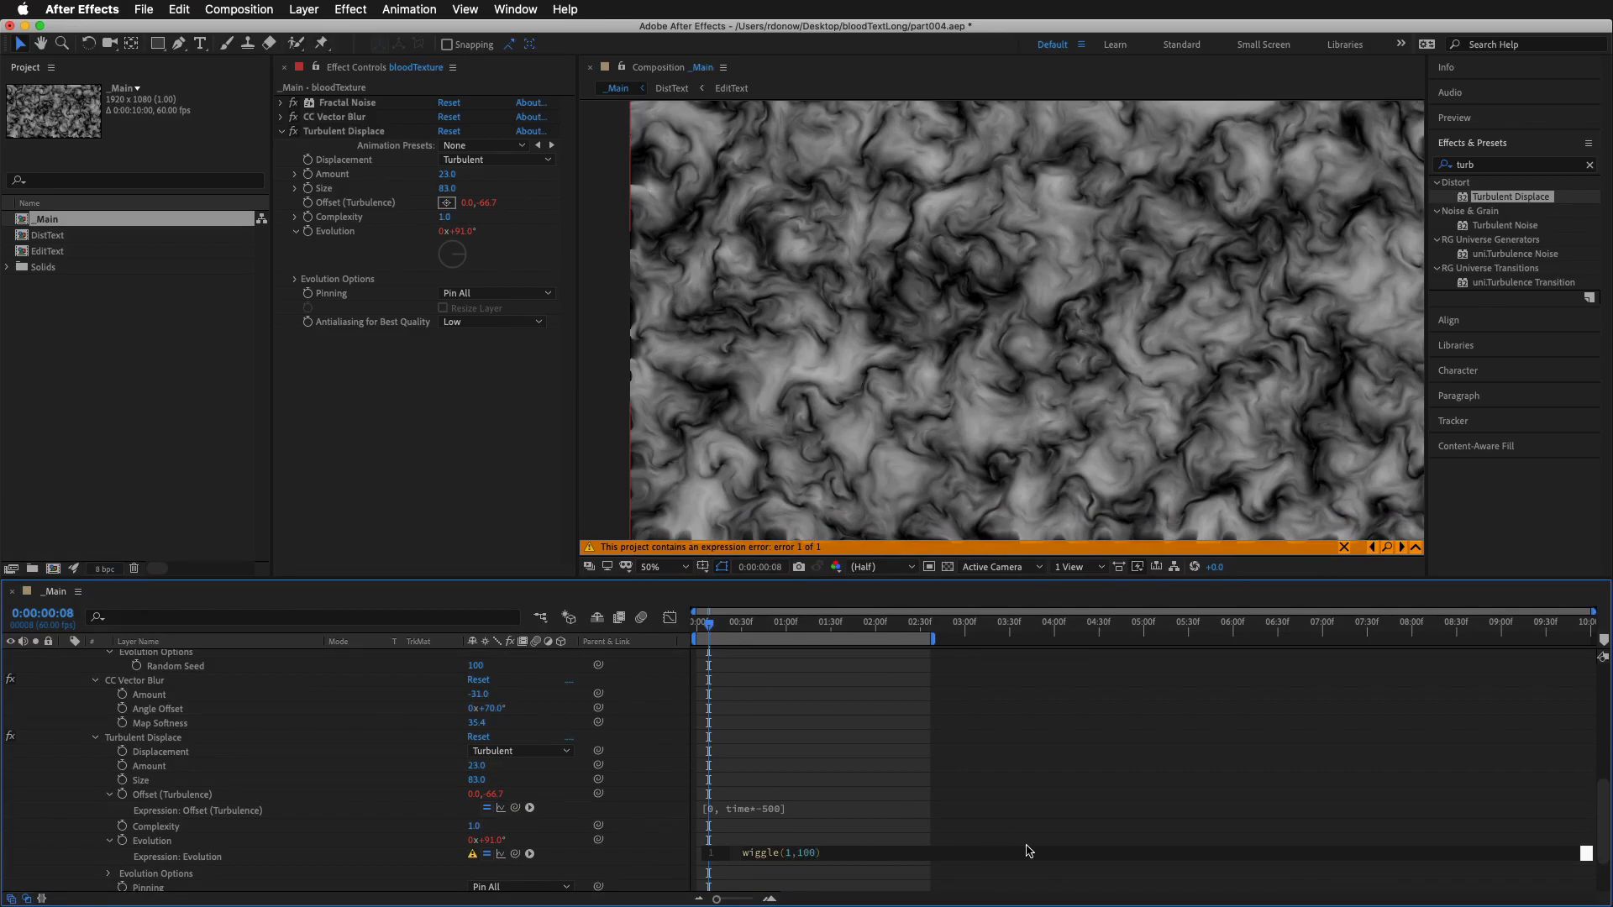
{"action": "left_click", "coordinate": [941, 828]}
{"action": "key", "text": "space"}
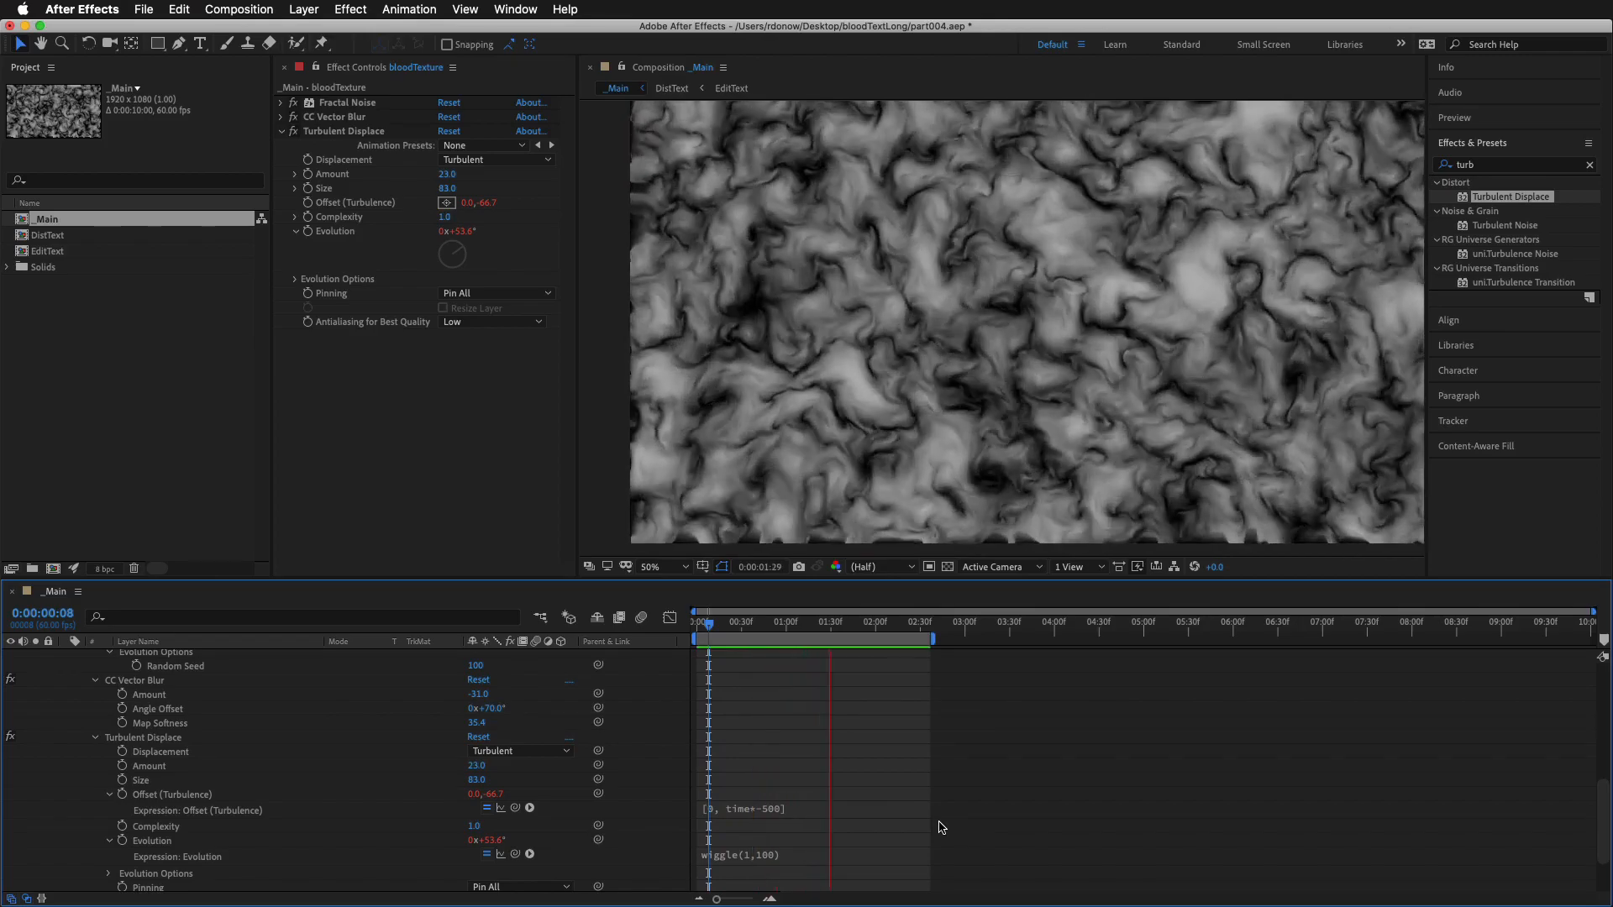
Try the Evolution expression wiggle(100,100) and preview the result
{"action": "left_click", "coordinate": [771, 854]}
{"action": "left_click", "coordinate": [781, 853]}
{"action": "left_click", "coordinate": [790, 853]}
{"action": "type", "text": "00"}
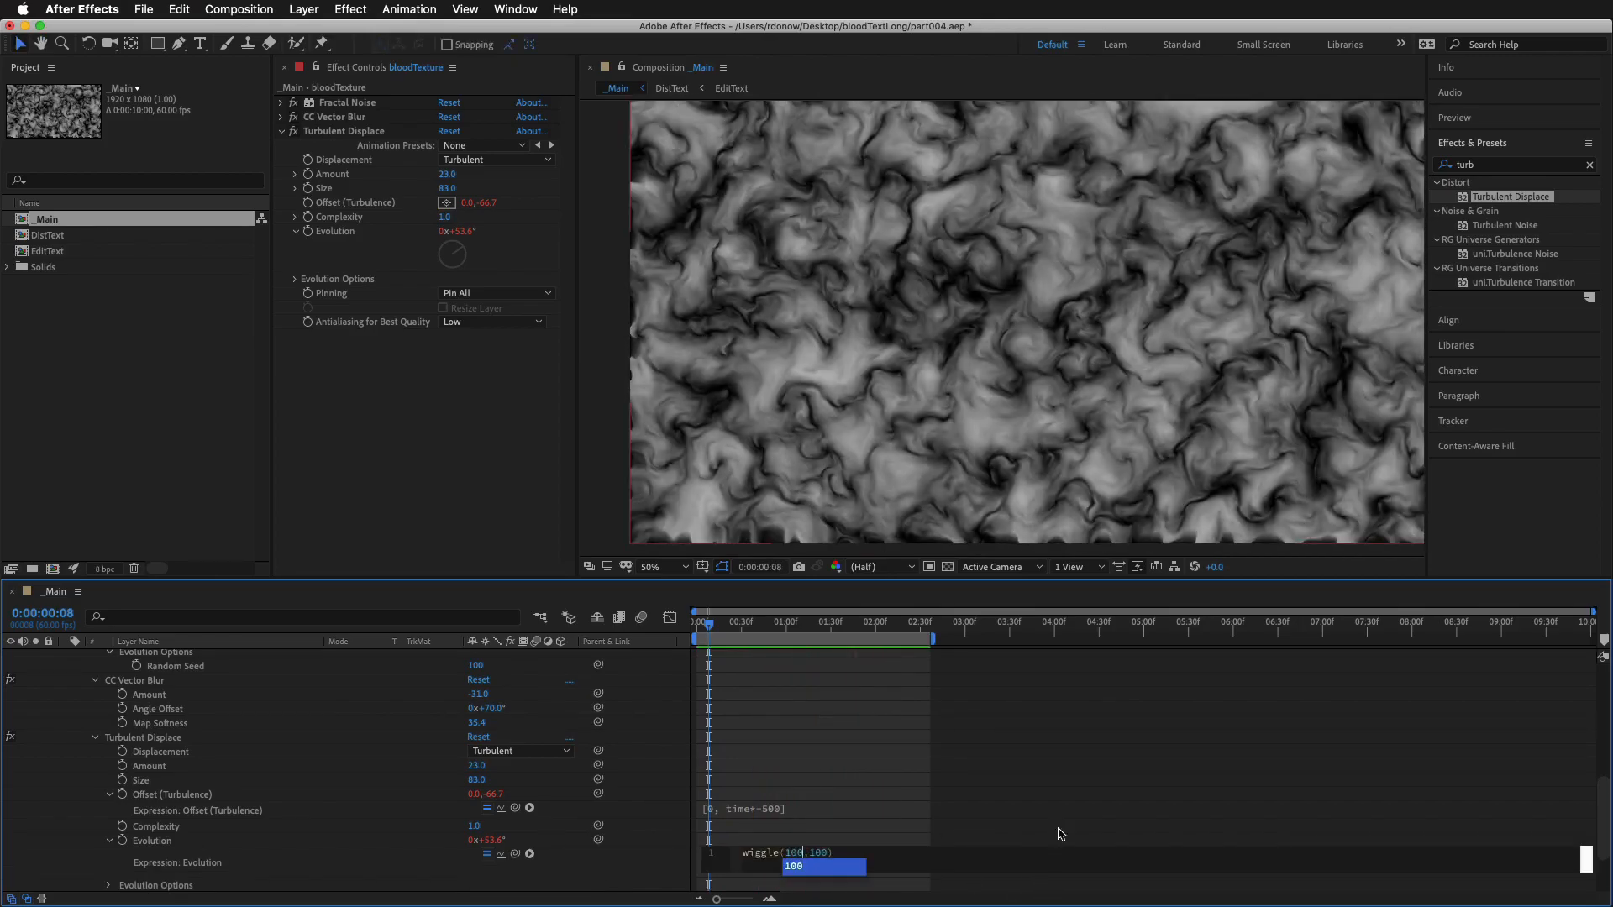
{"action": "left_click", "coordinate": [1053, 787]}
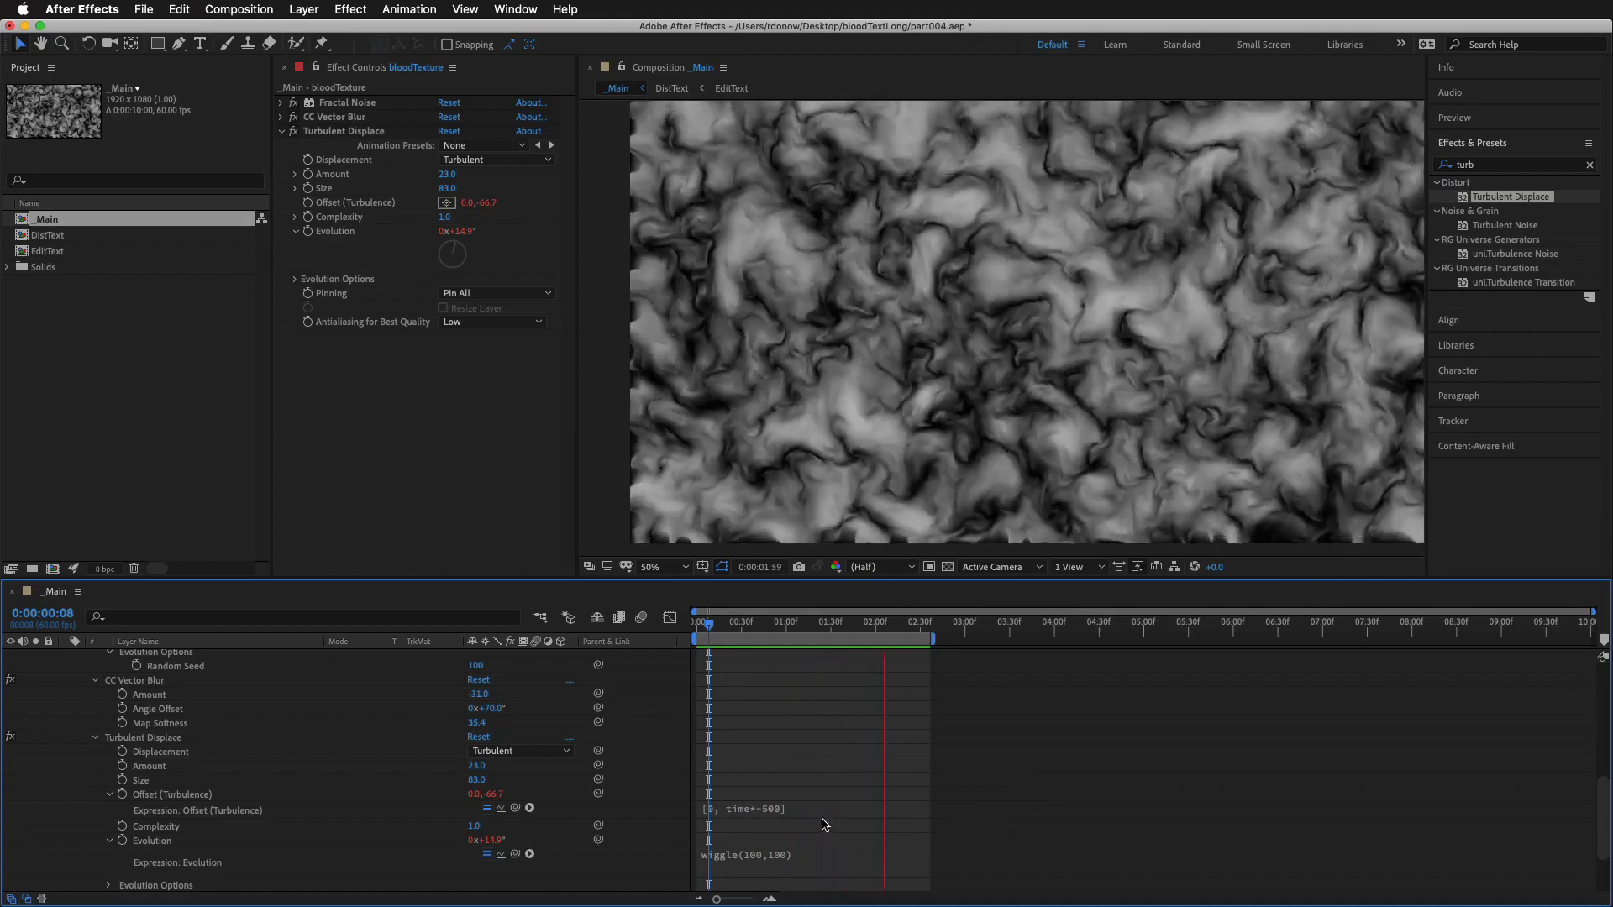
{"action": "key", "text": "space"}
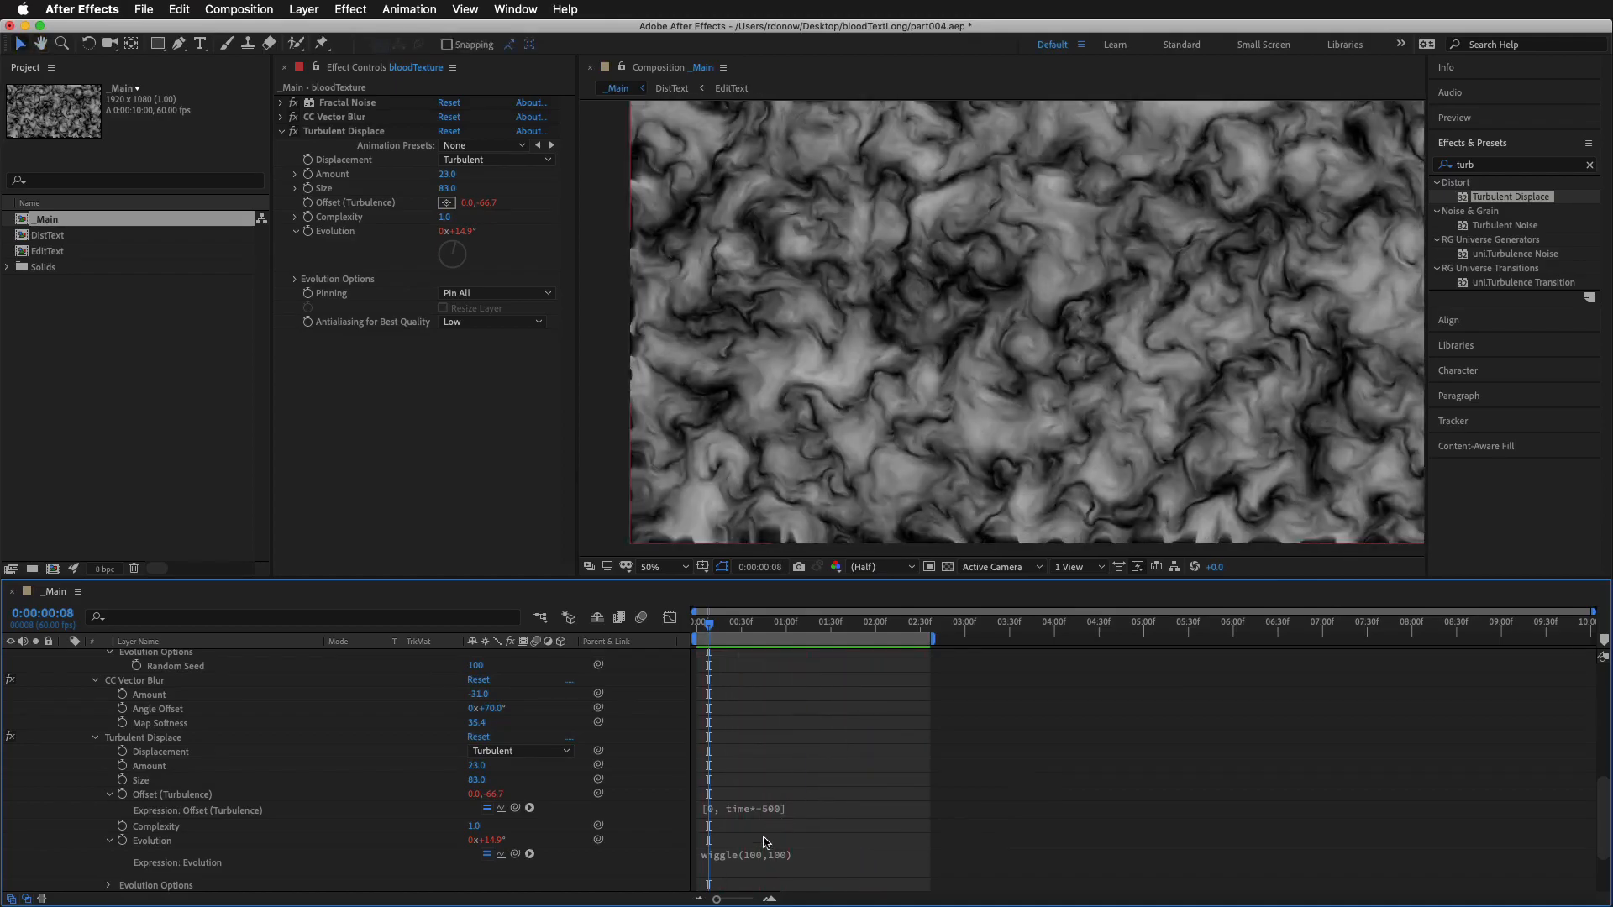
Try a lower wiggle frequency with the Evolution expression wiggle(10,100) and preview it
{"action": "left_click", "coordinate": [767, 856]}
{"action": "left_click", "coordinate": [788, 852]}
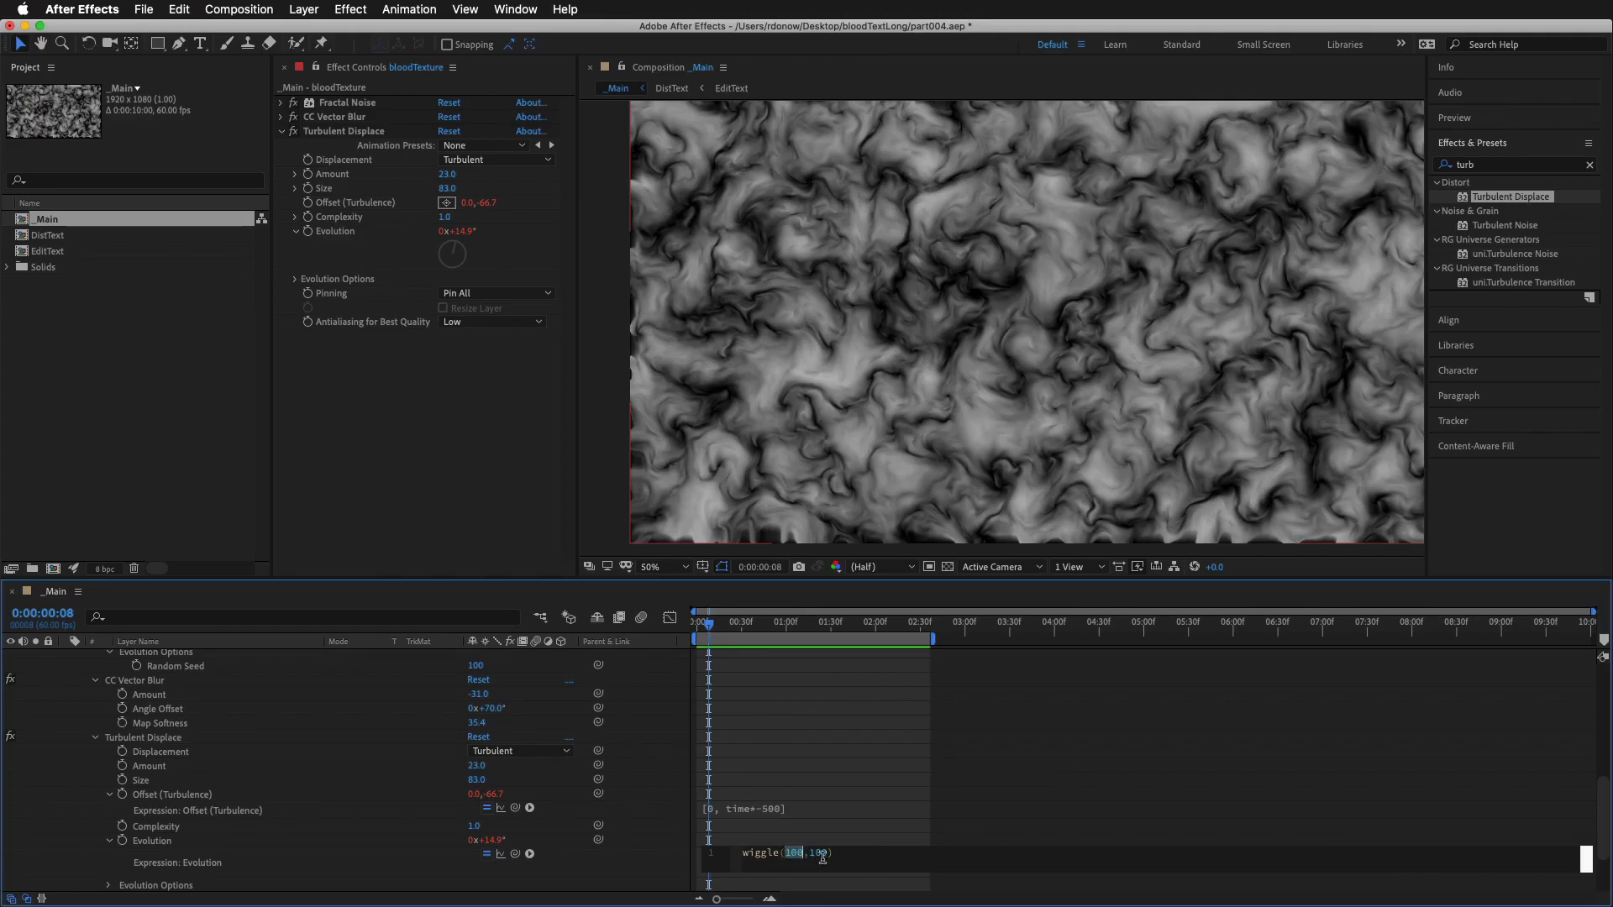
{"action": "type", "text": "10"}
{"action": "left_click", "coordinate": [926, 747]}
{"action": "key", "text": "space"}
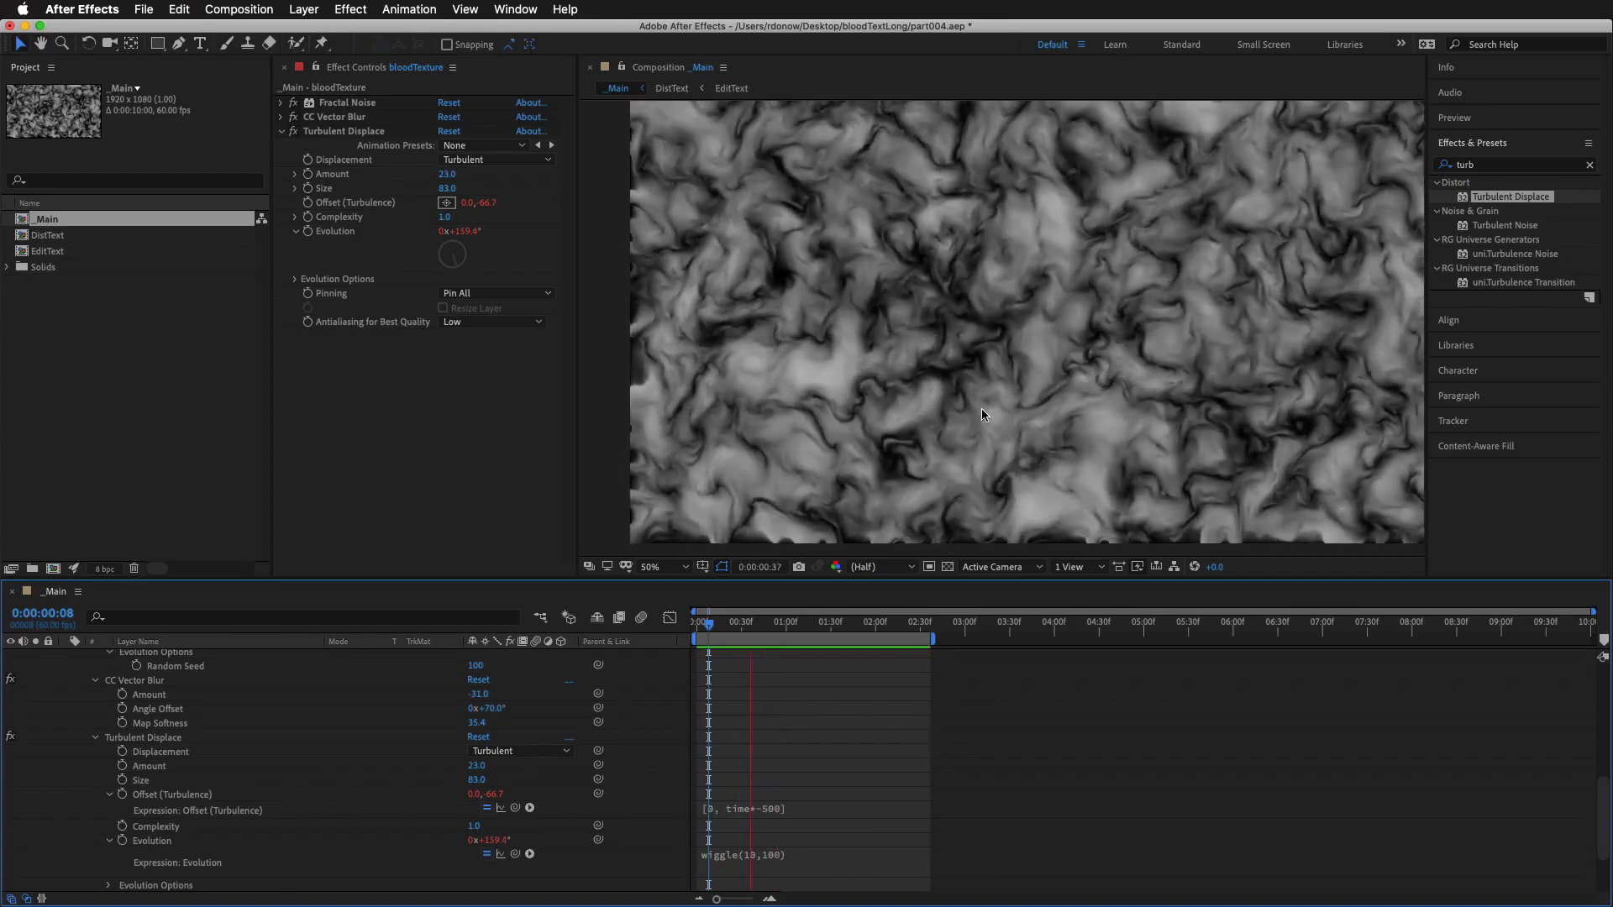
{"action": "key", "text": "space"}
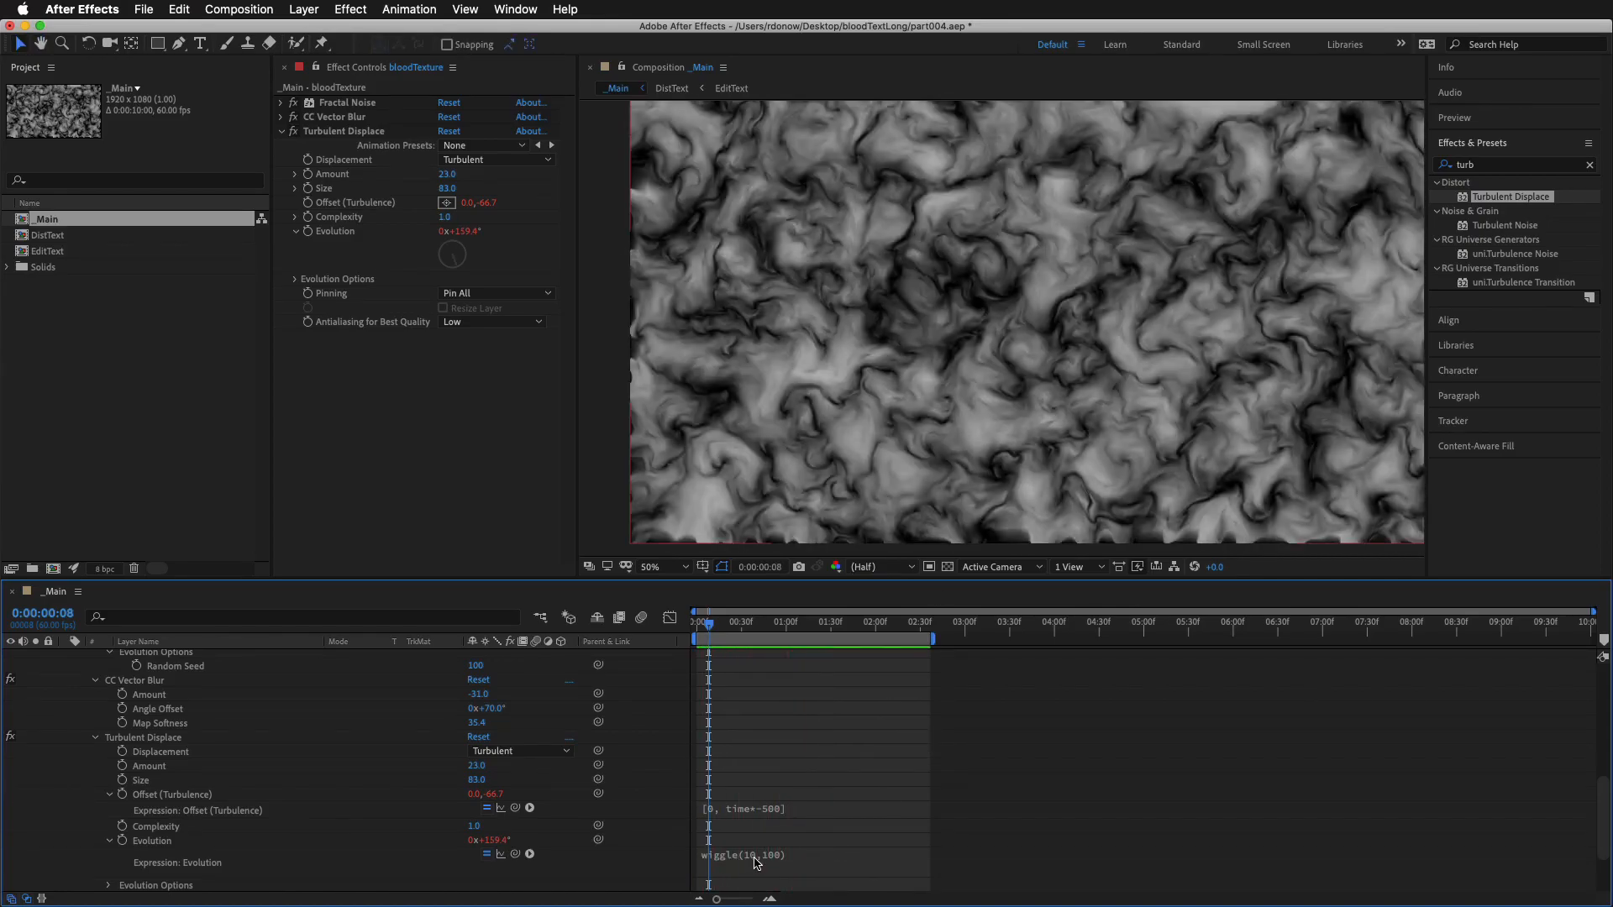
Try the Evolution expression wiggle(4,50), reducing both frequency and amplitude, and preview the texture
{"action": "left_click", "coordinate": [756, 856]}
{"action": "left_click", "coordinate": [792, 852]}
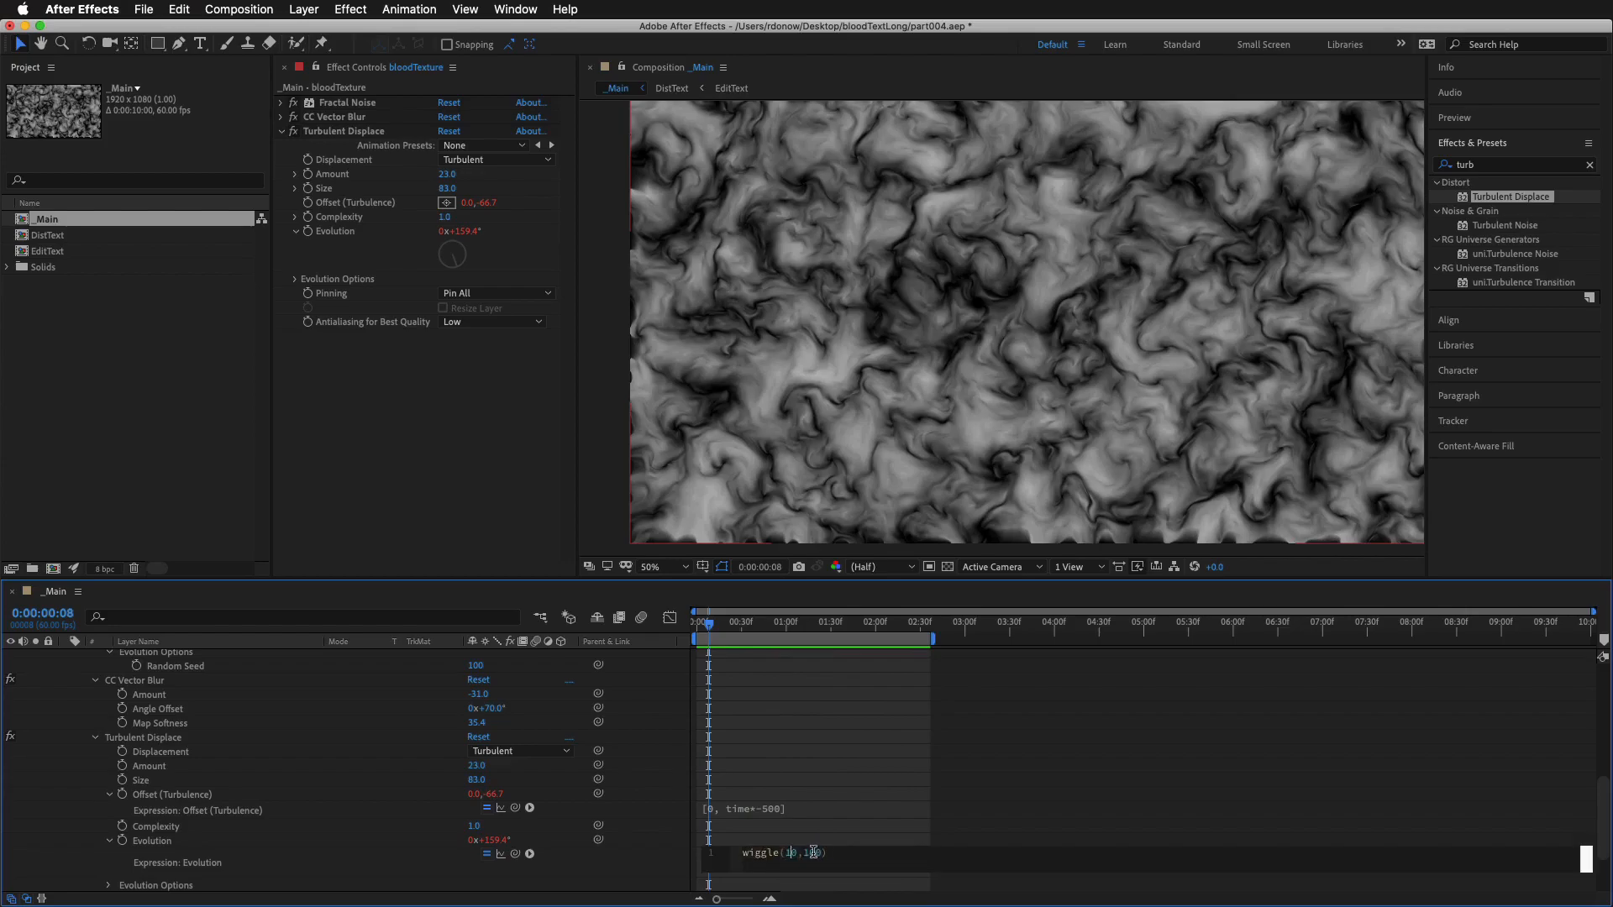
{"action": "key", "text": "BackSpace"}
{"action": "key", "text": "BackSpace"}
{"action": "type", "text": "4"}
{"action": "left_click", "coordinate": [867, 831]}
{"action": "left_click", "coordinate": [773, 860]}
{"action": "left_click", "coordinate": [813, 852]}
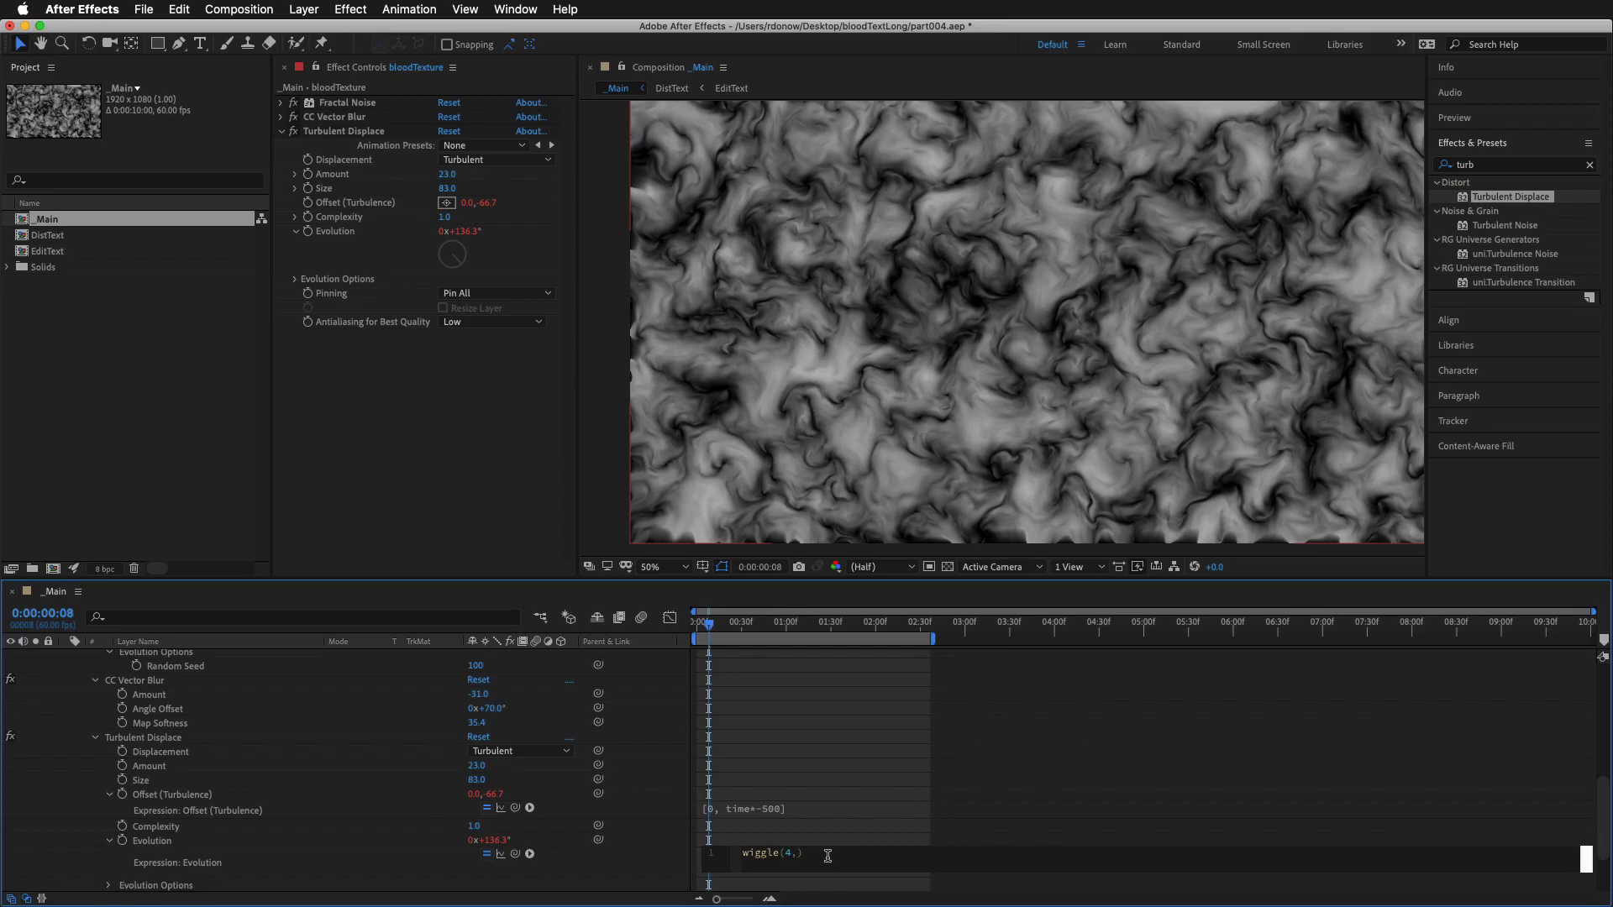
{"action": "left_click", "coordinate": [853, 762]}
{"action": "key", "text": "space"}
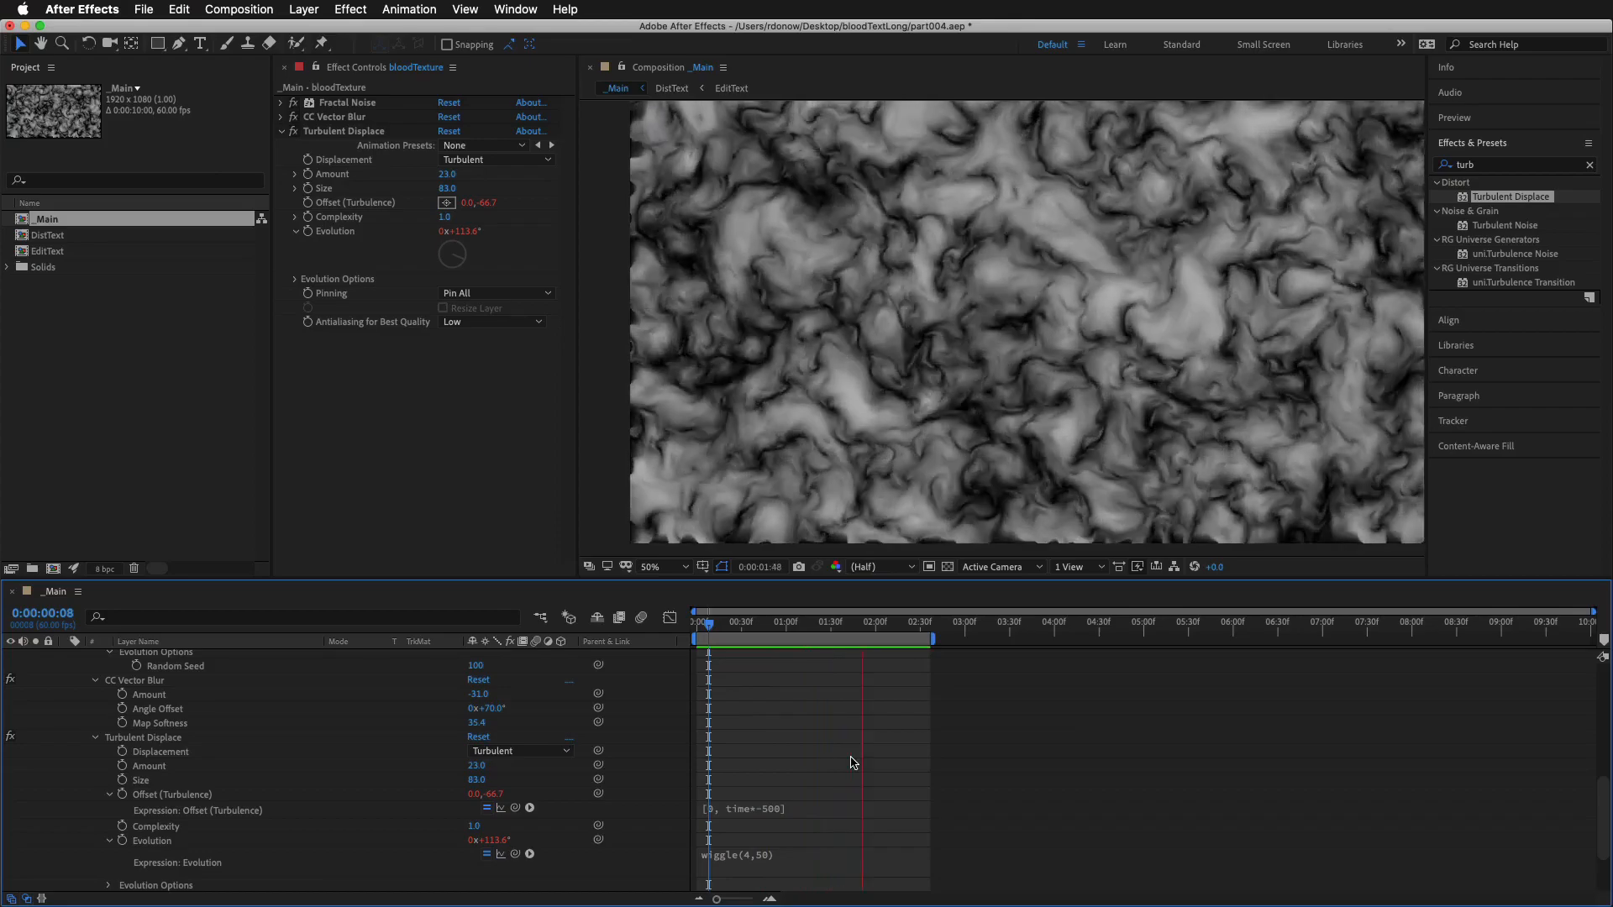
Try raising the wiggle amplitude with the Evolution expression wiggle(4,500) and preview it
{"action": "left_click", "coordinate": [827, 850]}
{"action": "type", "text": "0"}
{"action": "left_click", "coordinate": [941, 791]}
{"action": "key", "text": "space"}
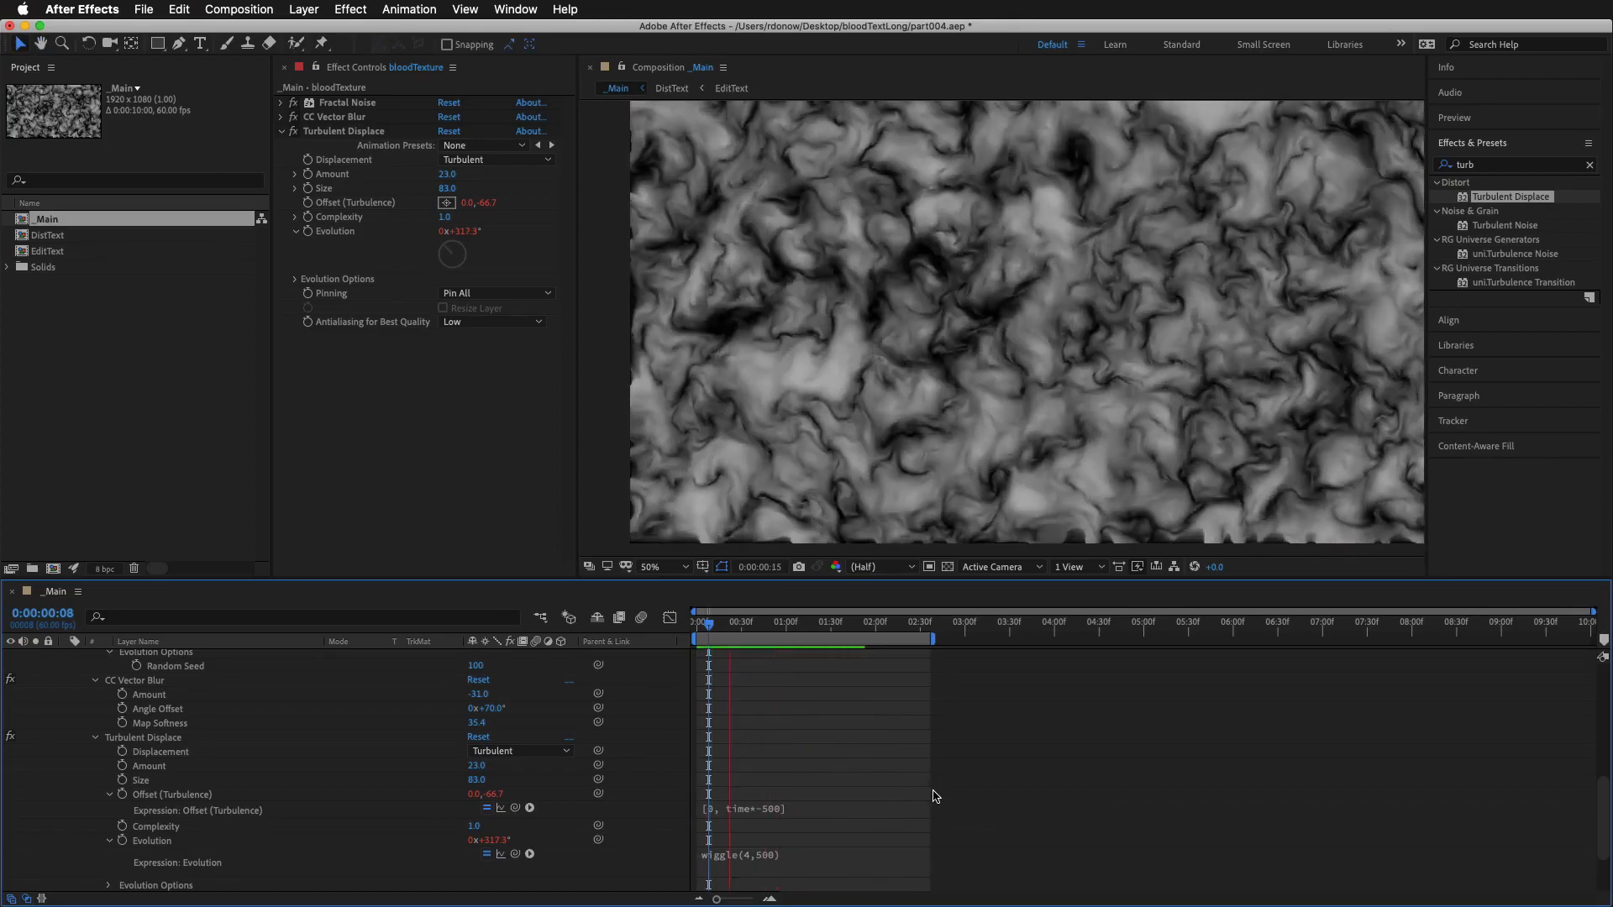
Try the slower Evolution expression wiggle(1,400) and preview the motion
{"action": "left_click", "coordinate": [766, 854]}
{"action": "left_click", "coordinate": [786, 854]}
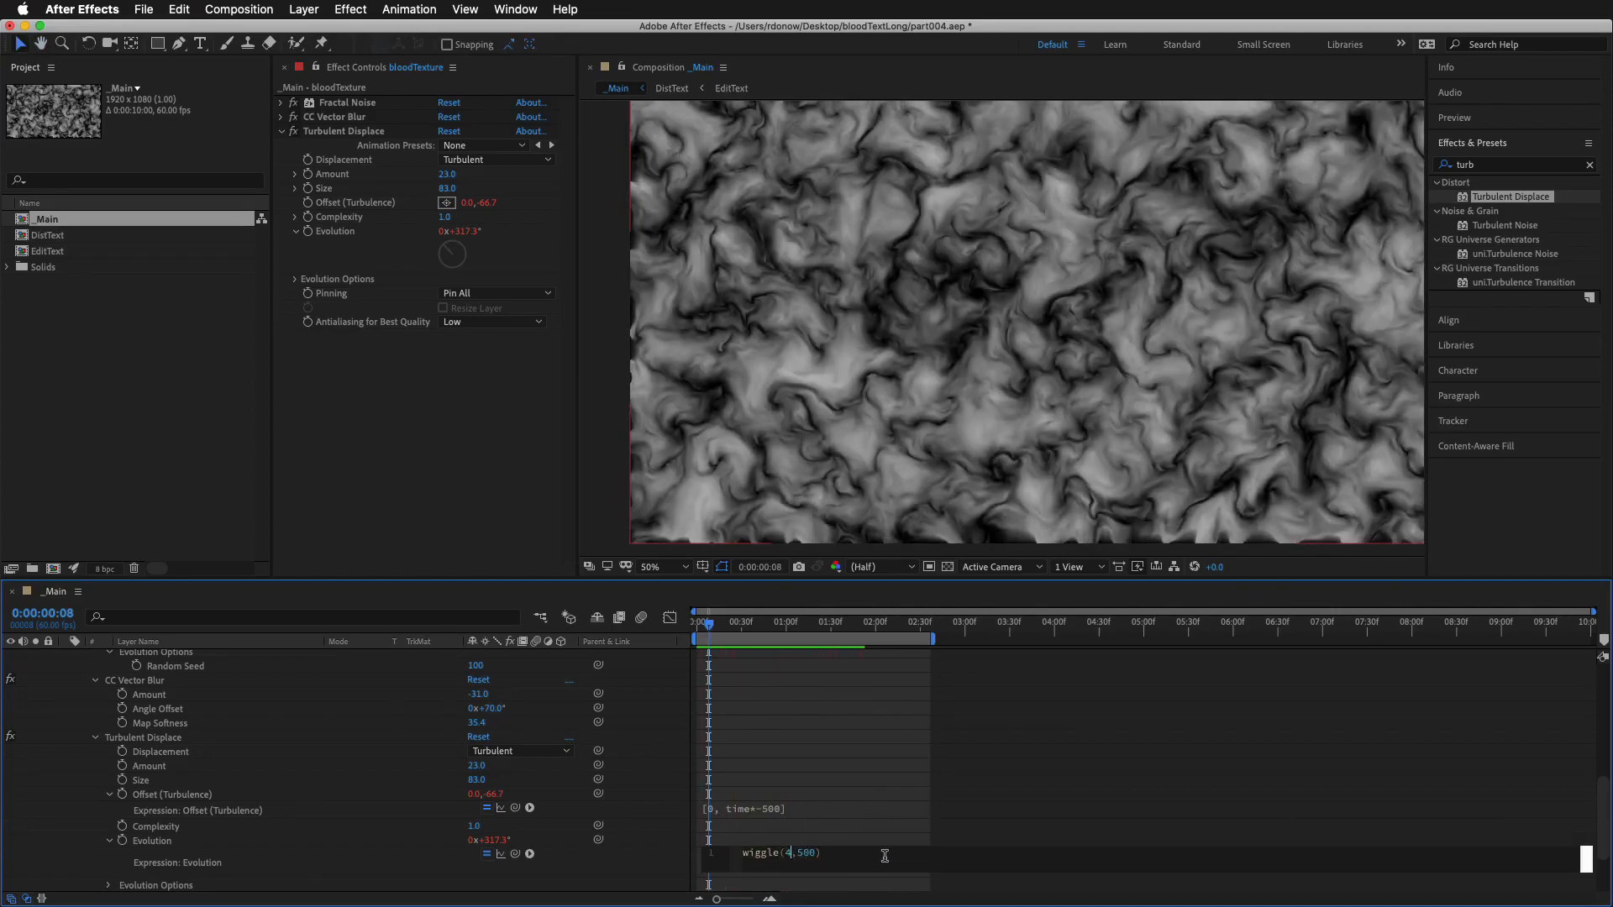
{"action": "type", "text": "1,4"}
{"action": "left_click", "coordinate": [902, 801]}
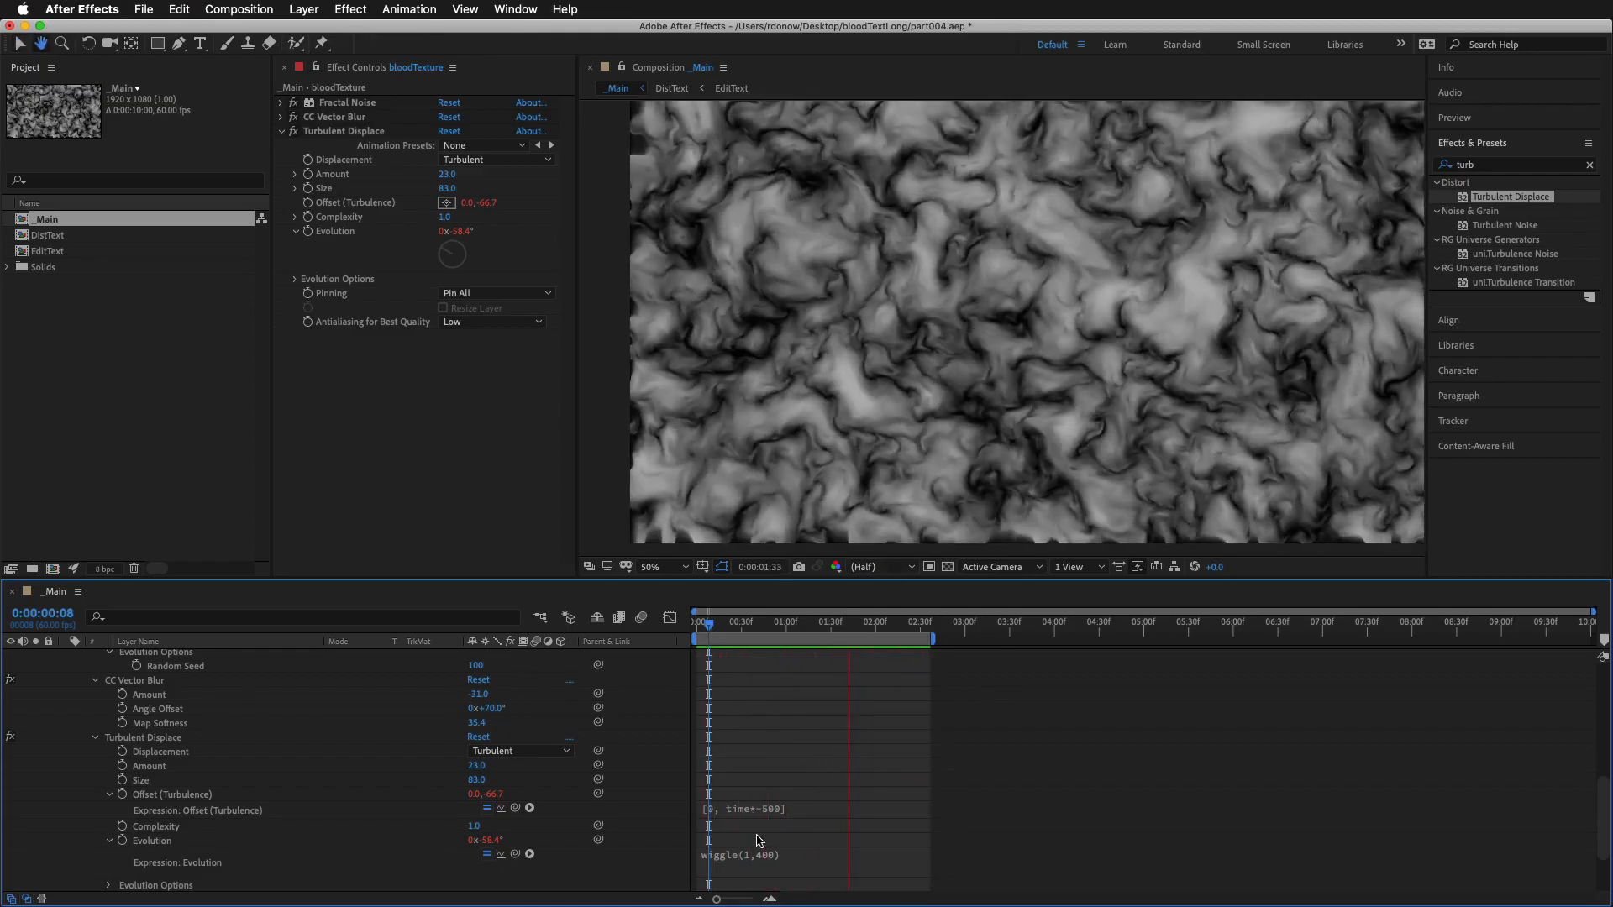
Change the Turbulent Displace Evolution expression to wiggle(0.5,300) and preview the motion
{"action": "left_click", "coordinate": [774, 854]}
{"action": "left_click", "coordinate": [789, 852]}
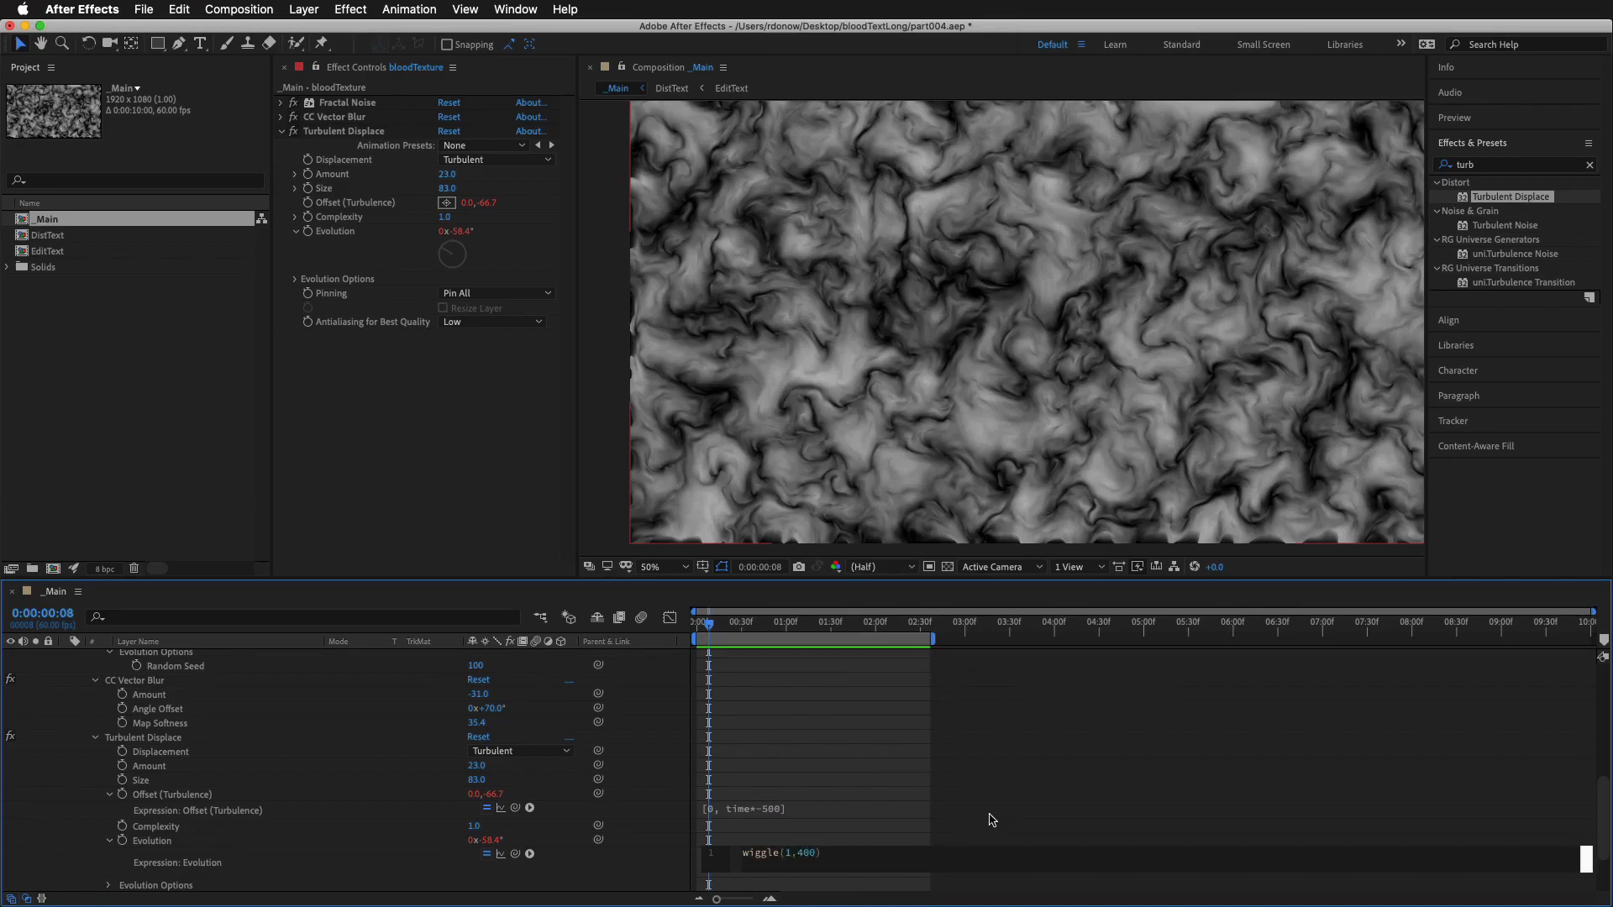
{"action": "type", "text": "0."}
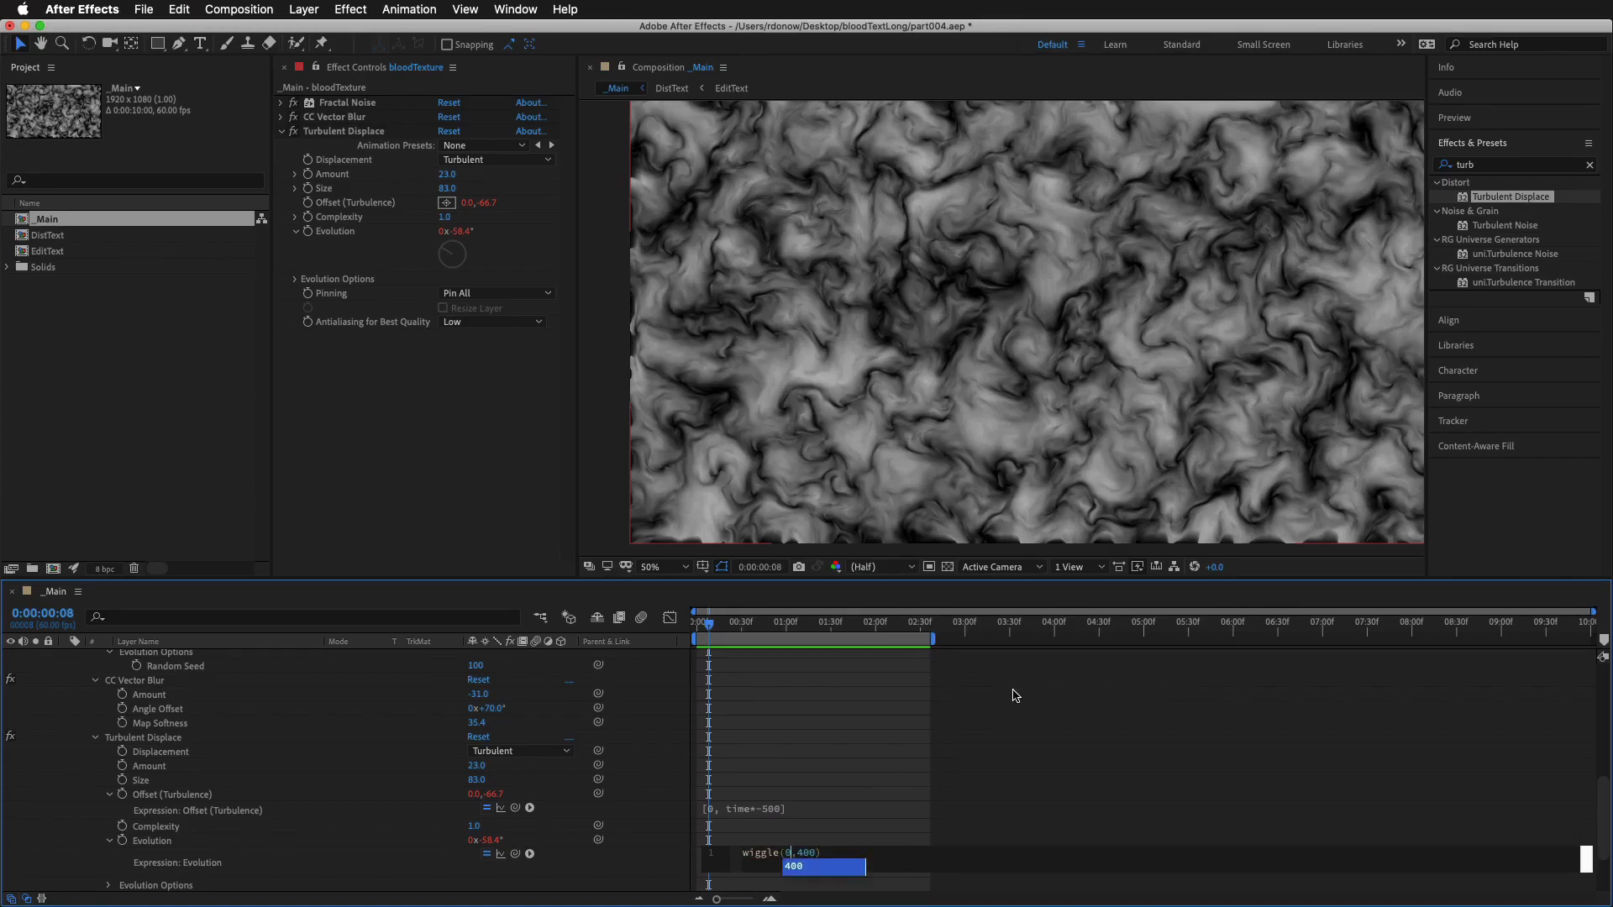
{"action": "type", "text": "5,"}
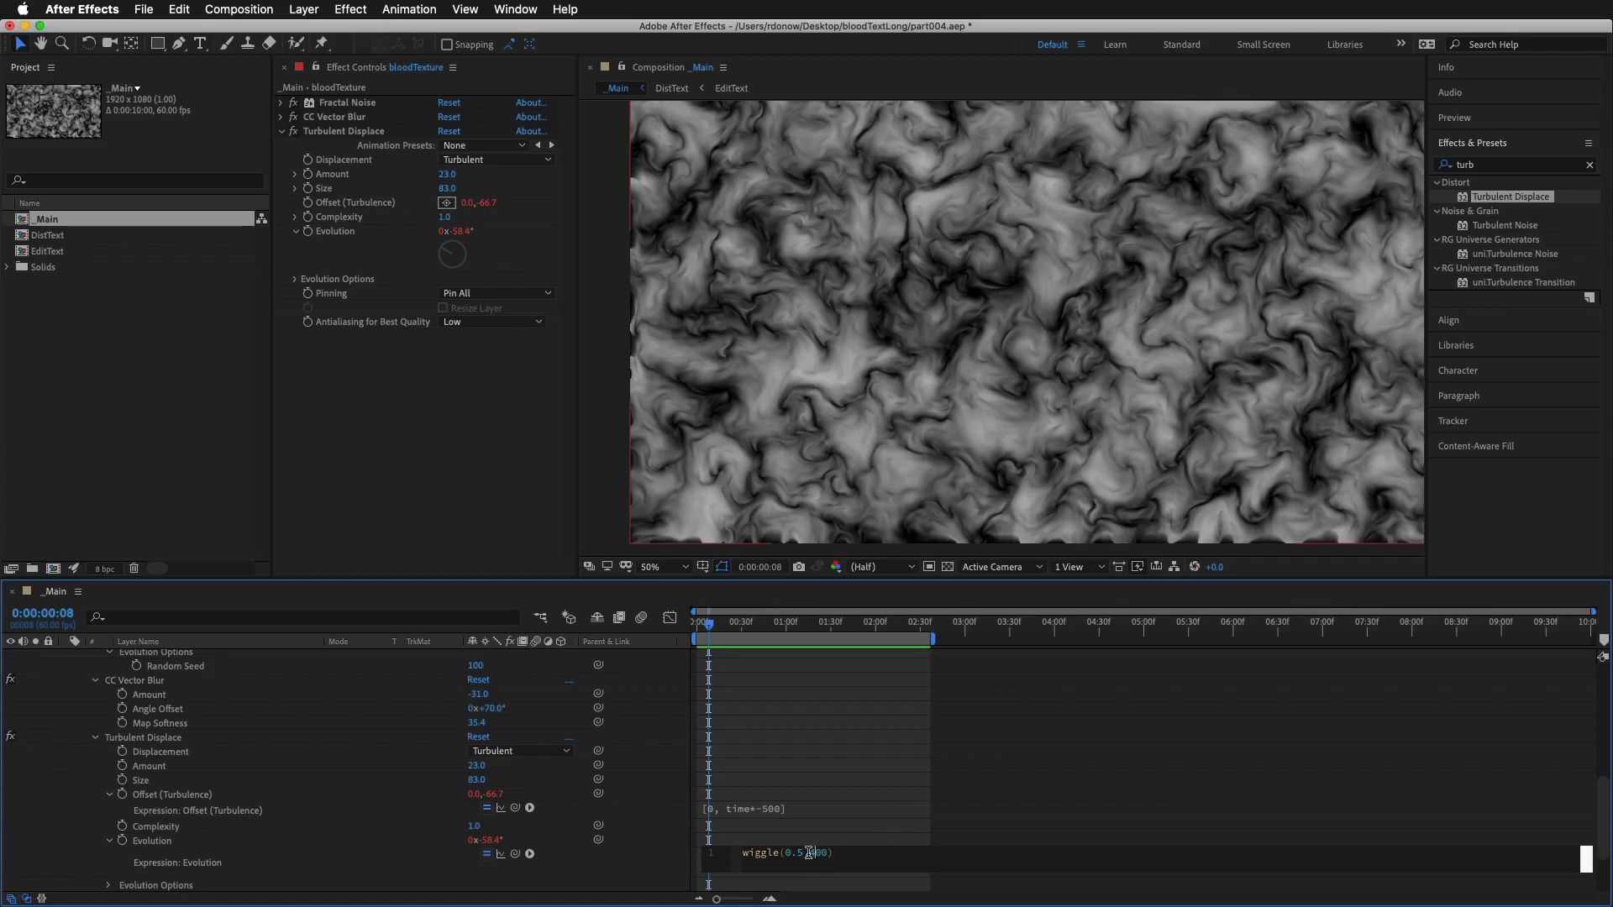
{"action": "type", "text": "3"}
{"action": "left_click", "coordinate": [854, 744]}
{"action": "key", "text": "space"}
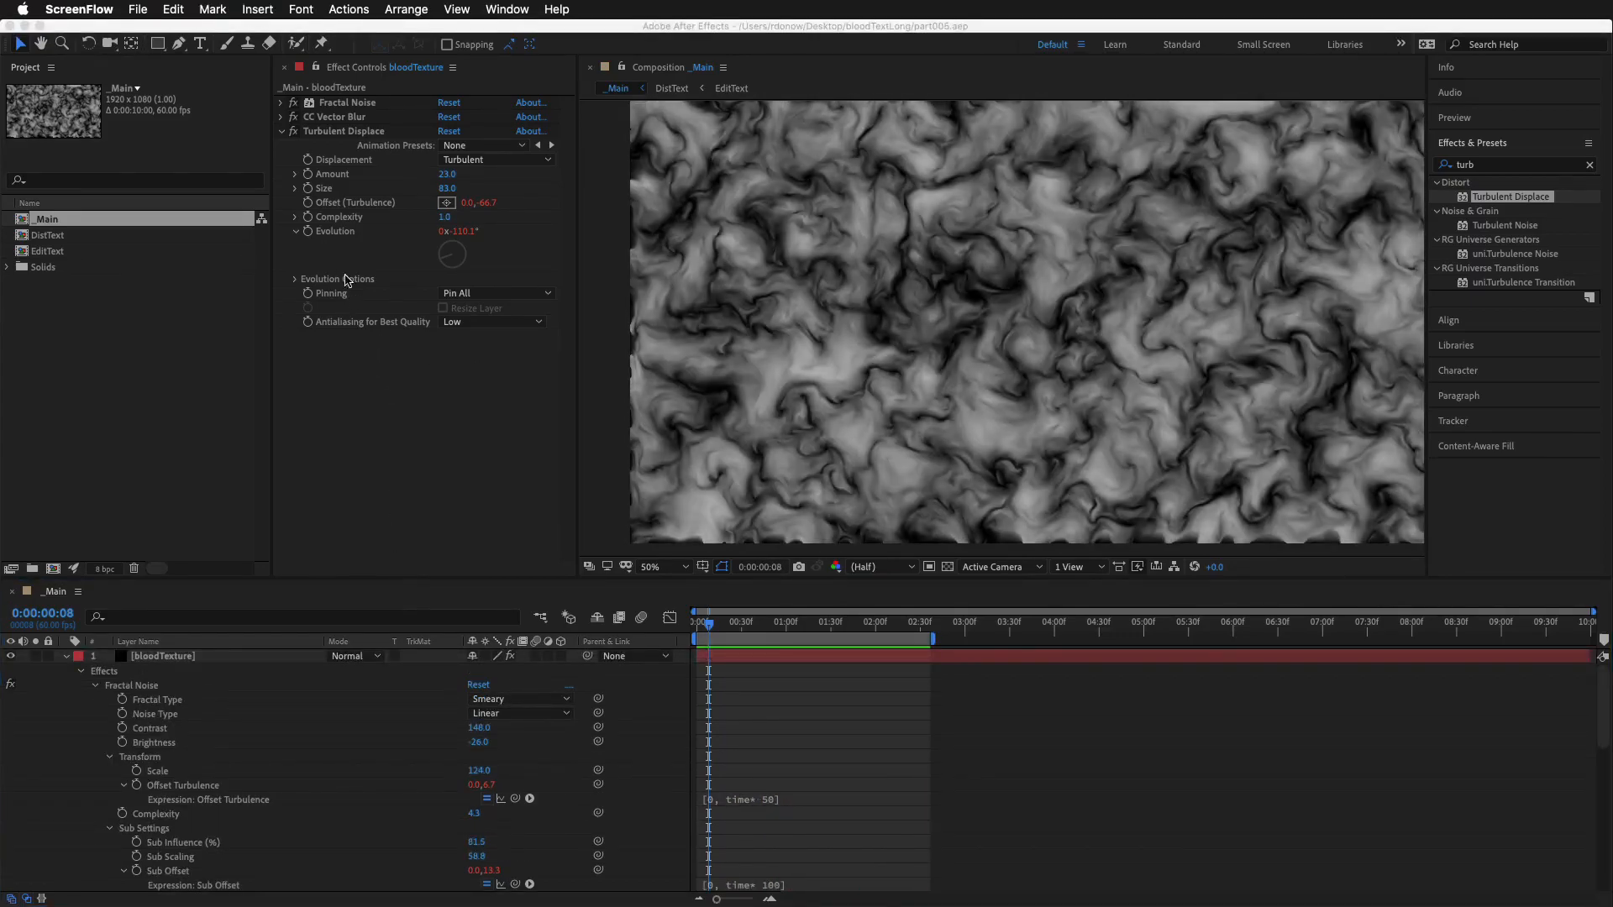
Collapse the Turbulent Displace settings, search the effects for curves, and apply the Curves effect to the bloodTexture layer
{"action": "left_click", "coordinate": [281, 132]}
{"action": "left_click", "coordinate": [1490, 166]}
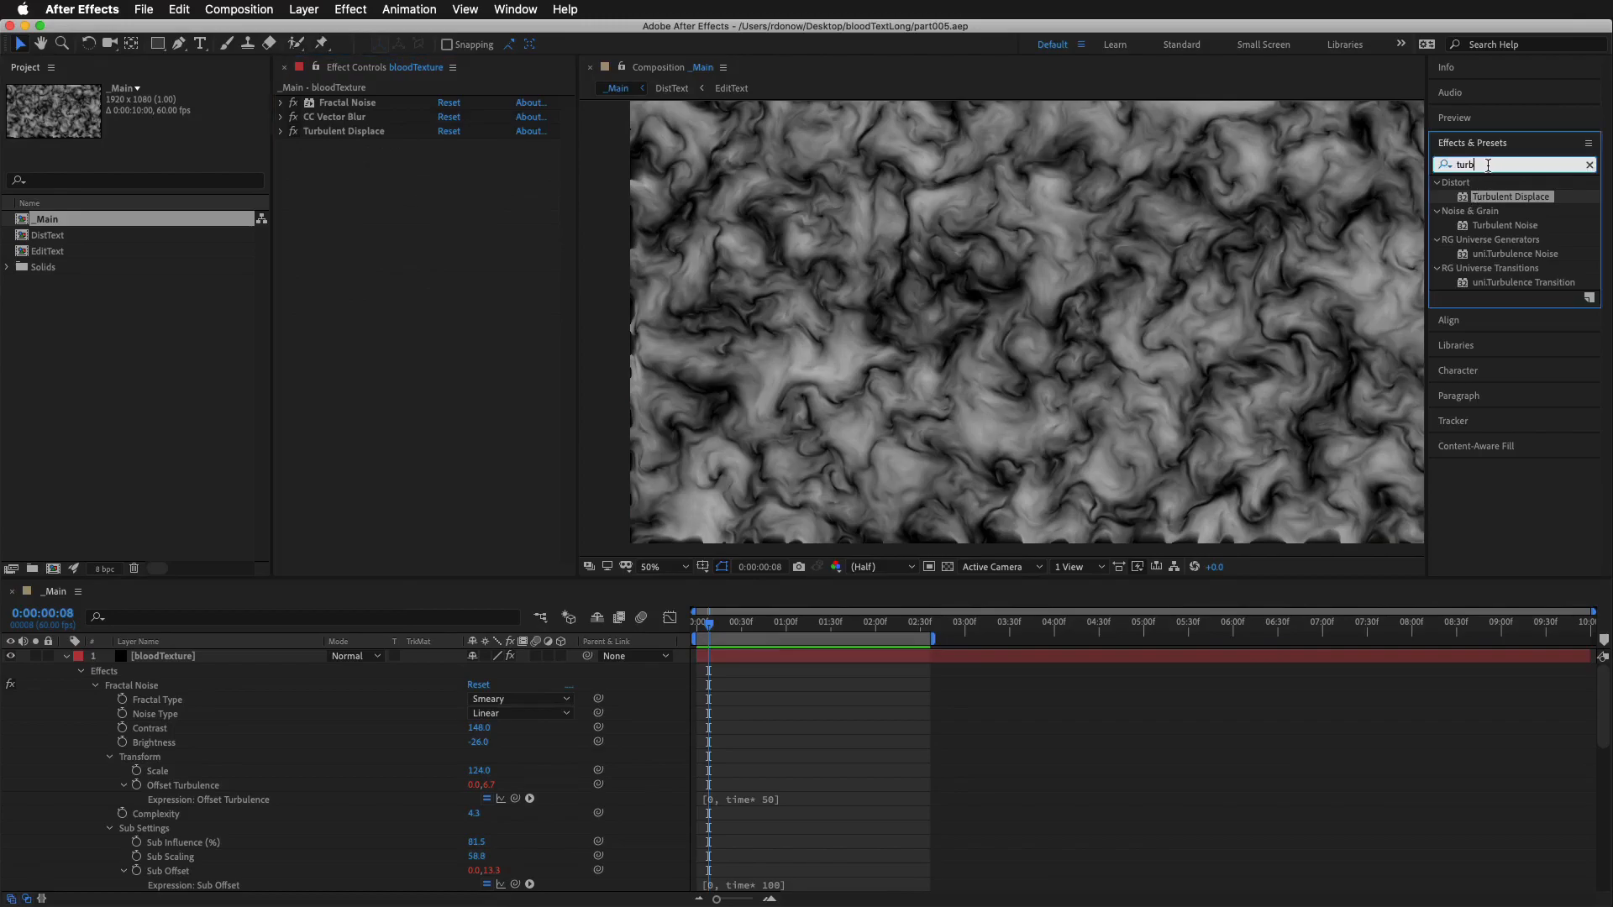
{"action": "key", "text": "BackSpace"}
{"action": "key", "text": "BackSpace"}
{"action": "key", "text": "BackSpace"}
{"action": "key", "text": "BackSpace"}
{"action": "type", "text": "curves"}
{"action": "left_click_drag", "start_coordinate": [1501, 254], "coordinate": [214, 655]}
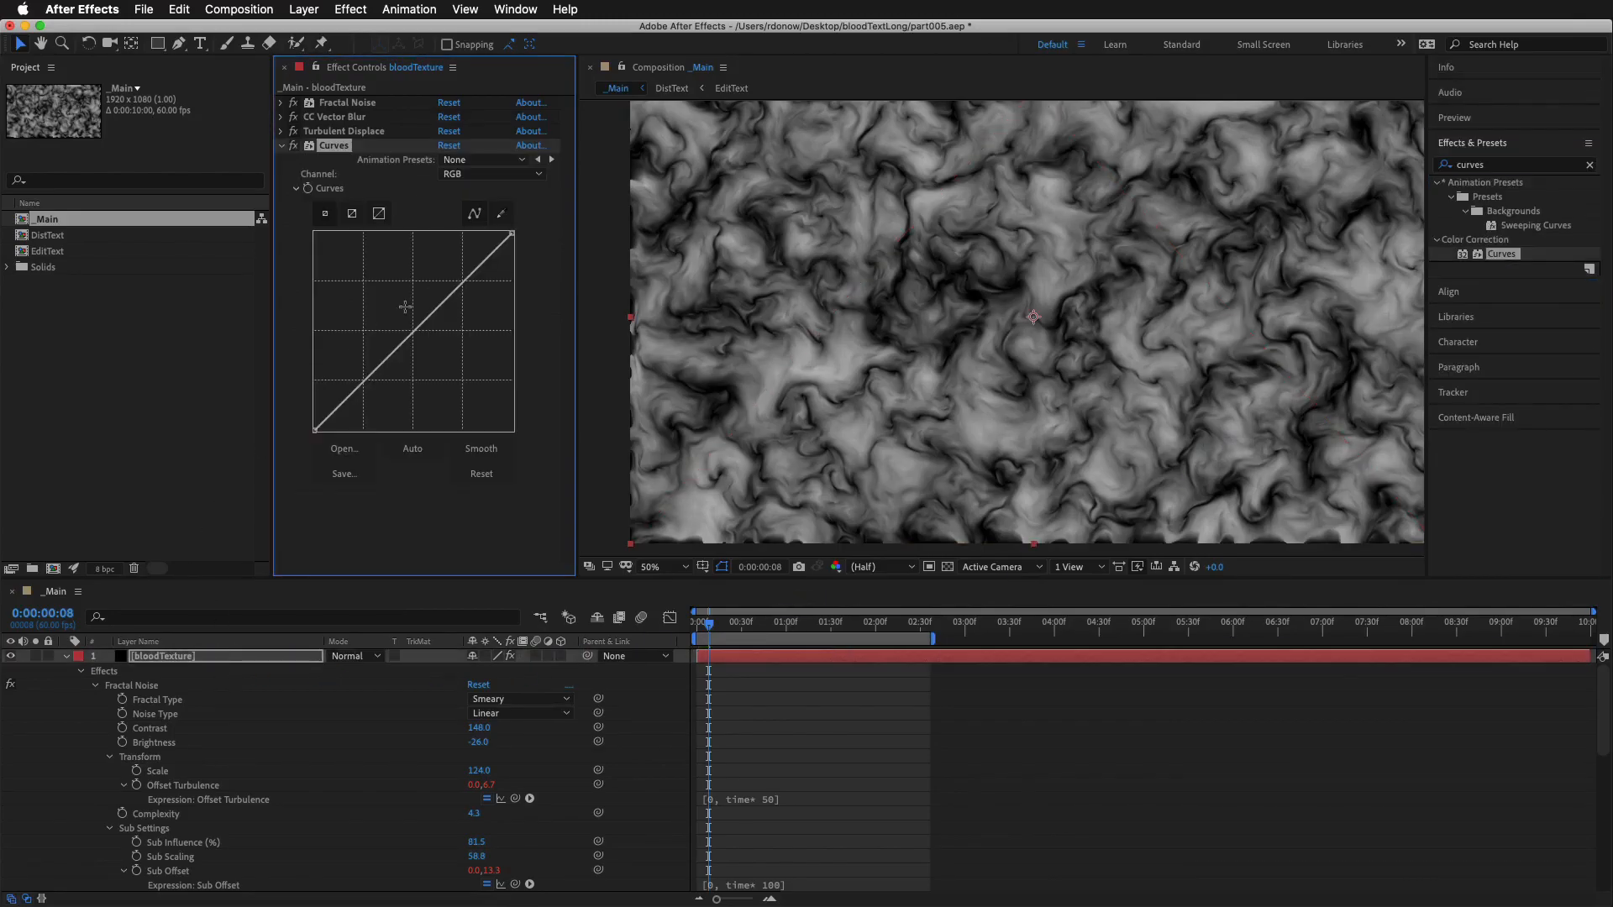
Raise the Red channel curve across its whole range, lifting its black point and highlights, to tint the texture red
{"action": "left_click", "coordinate": [464, 174]}
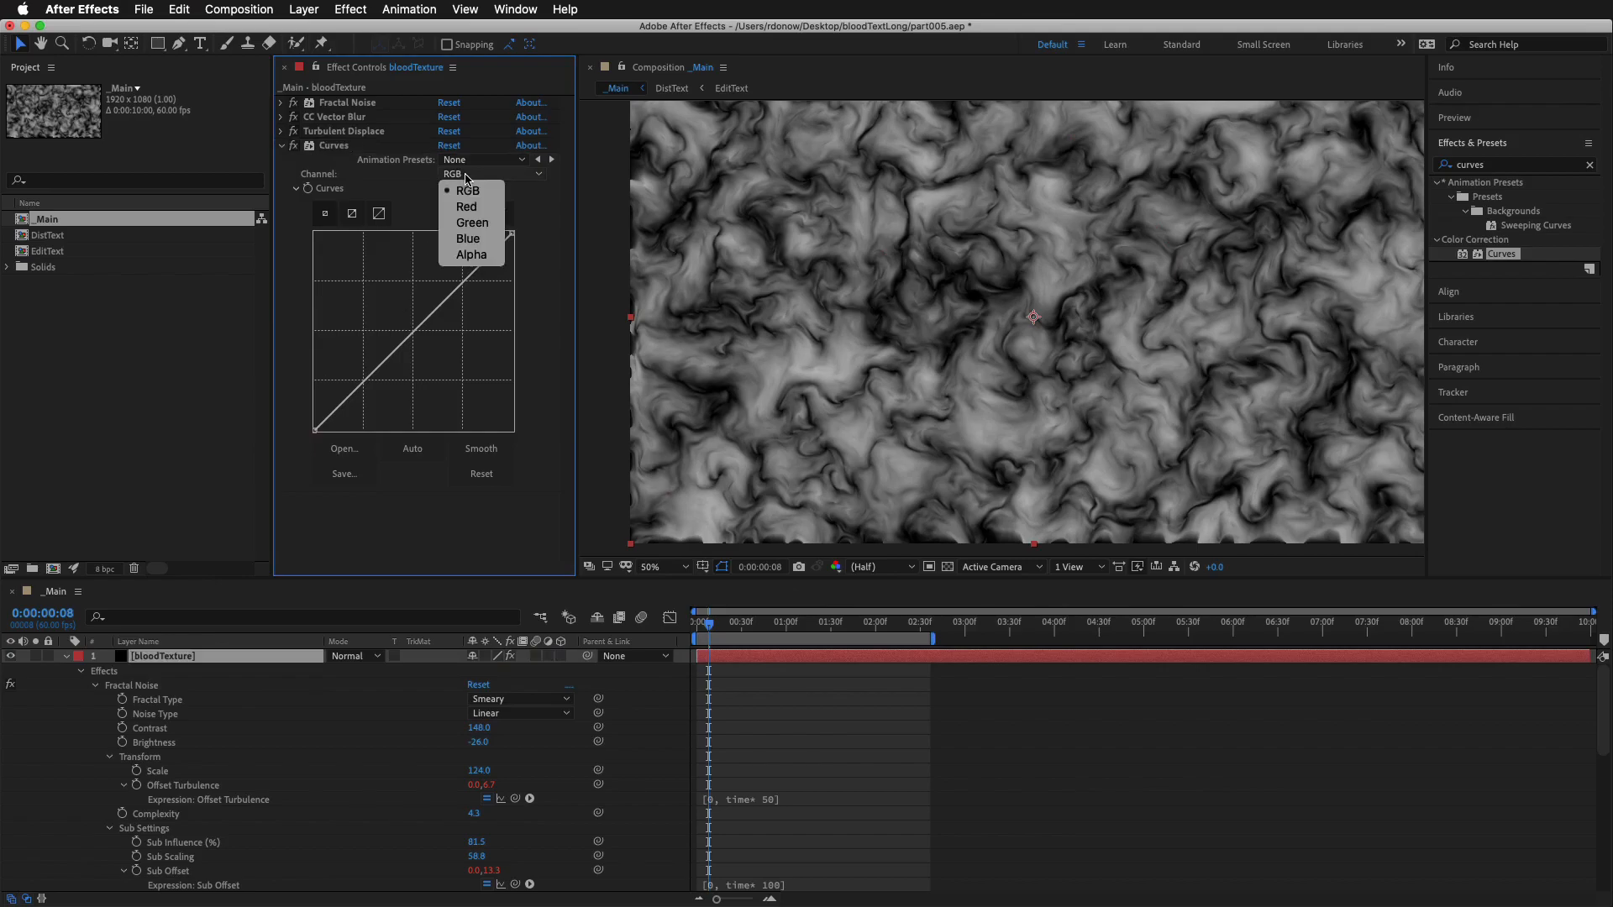
{"action": "left_click", "coordinate": [468, 206]}
{"action": "left_click_drag", "start_coordinate": [414, 348], "coordinate": [363, 323]}
{"action": "left_click_drag", "start_coordinate": [316, 430], "coordinate": [289, 390]}
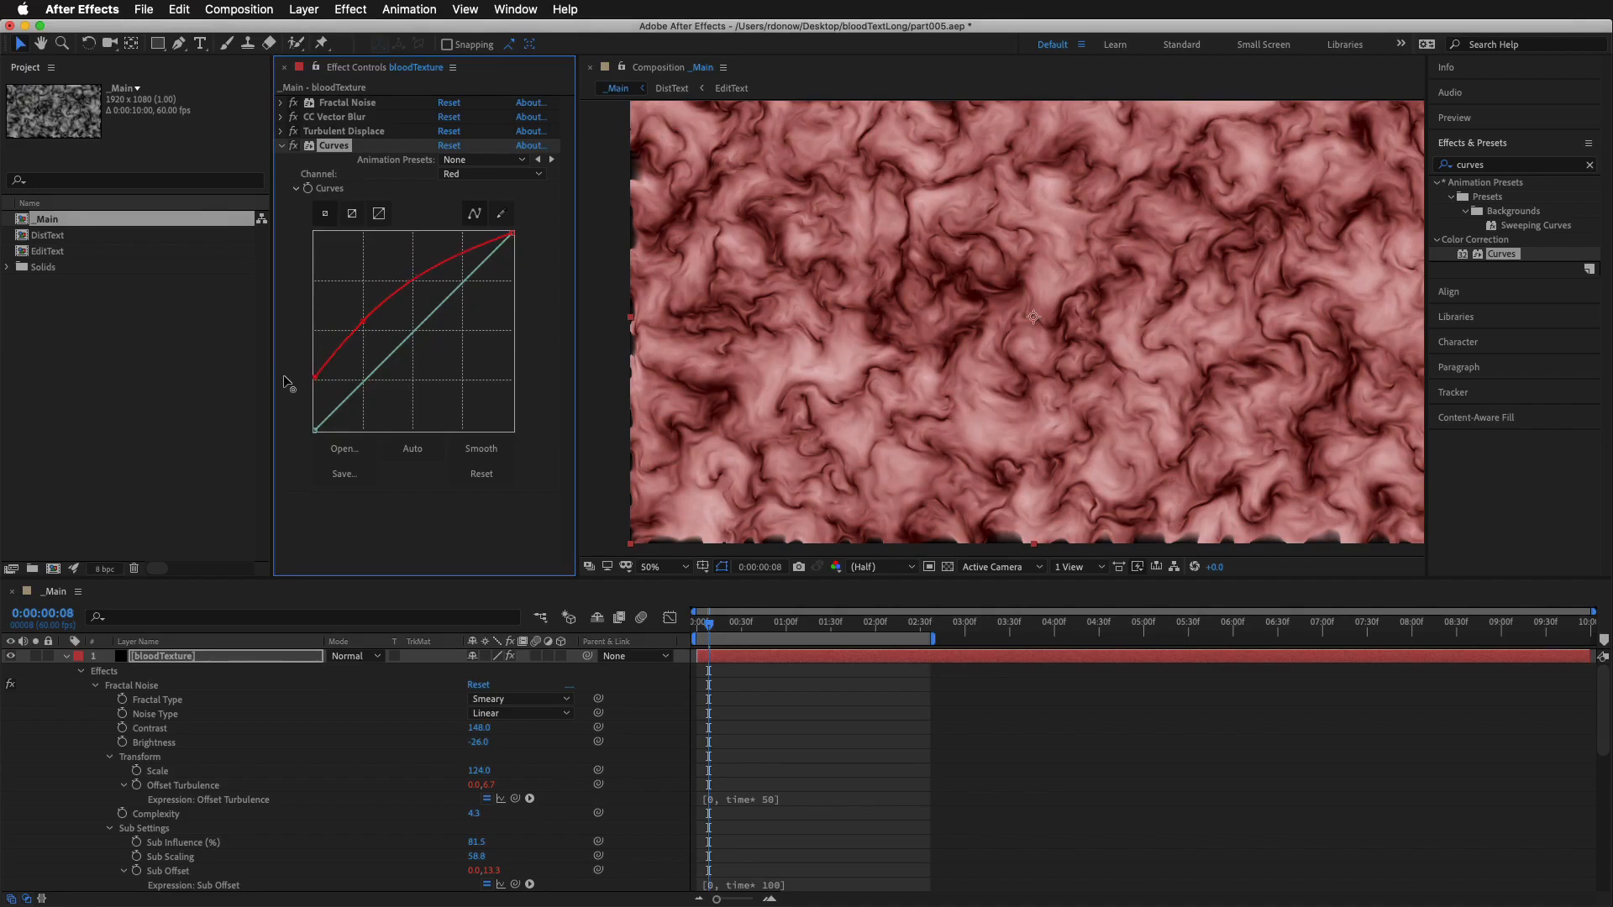
{"action": "left_click_drag", "start_coordinate": [493, 245], "coordinate": [494, 210]}
{"action": "mouse_move", "coordinate": [435, 264]}
{"action": "left_mouse_down"}
{"action": "mouse_move", "coordinate": [428, 249]}
{"action": "mouse_move", "coordinate": [445, 281]}
{"action": "mouse_move", "coordinate": [435, 258]}
{"action": "left_mouse_up"}
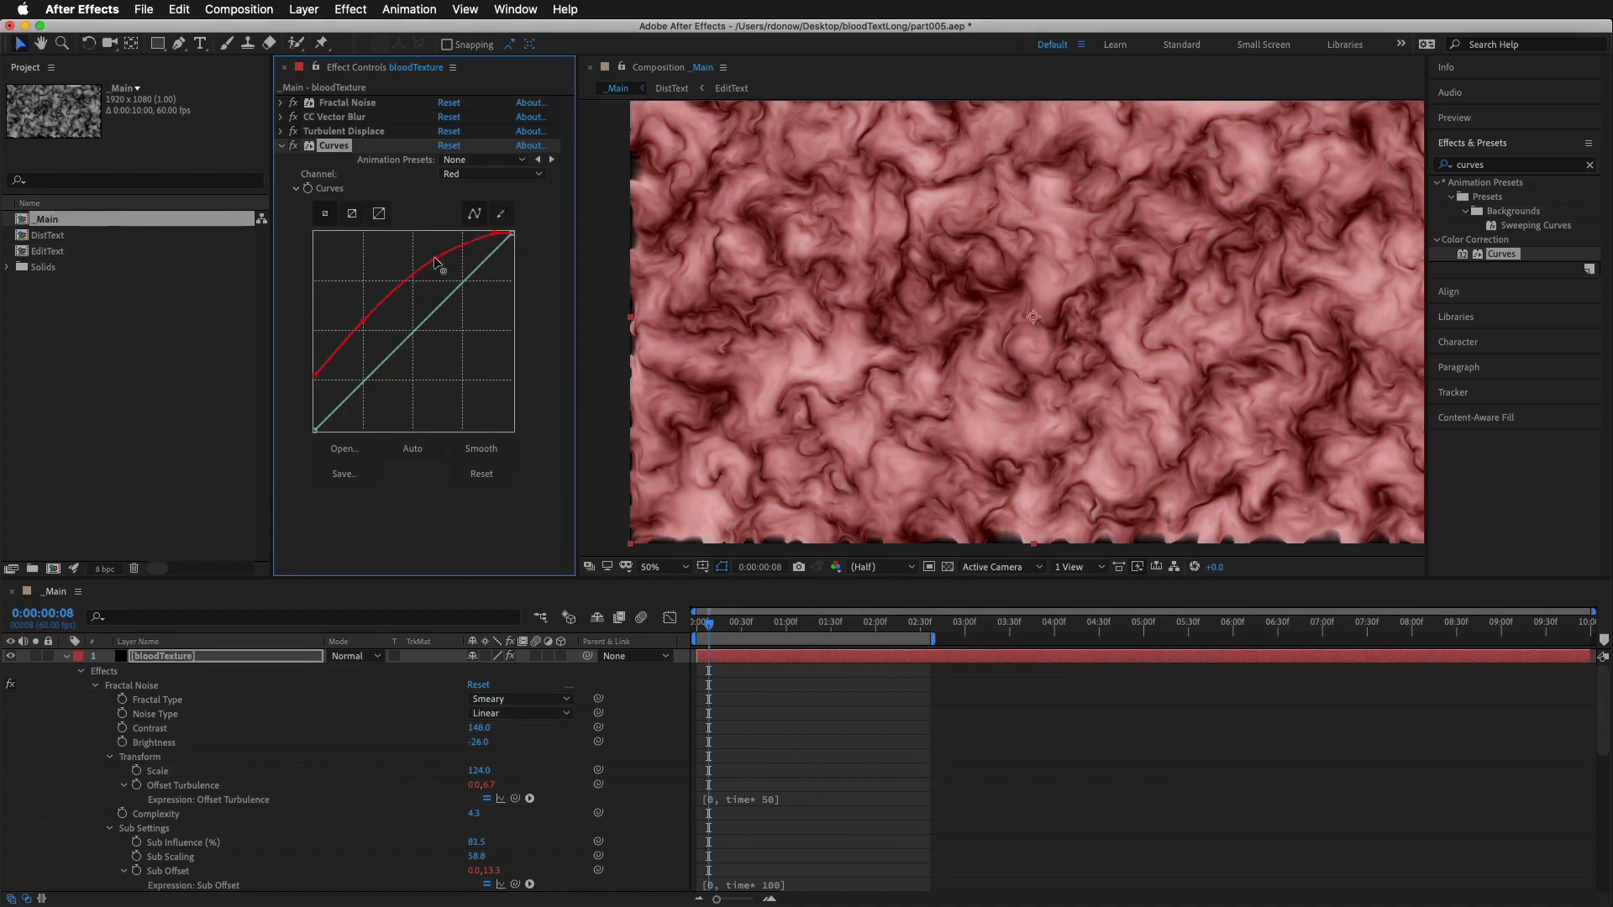
{"action": "left_click_drag", "start_coordinate": [330, 360], "coordinate": [366, 326]}
Lower the Green channel curve slightly in the shadows and midtones, adding a control point in the highlights
{"action": "left_click", "coordinate": [491, 174]}
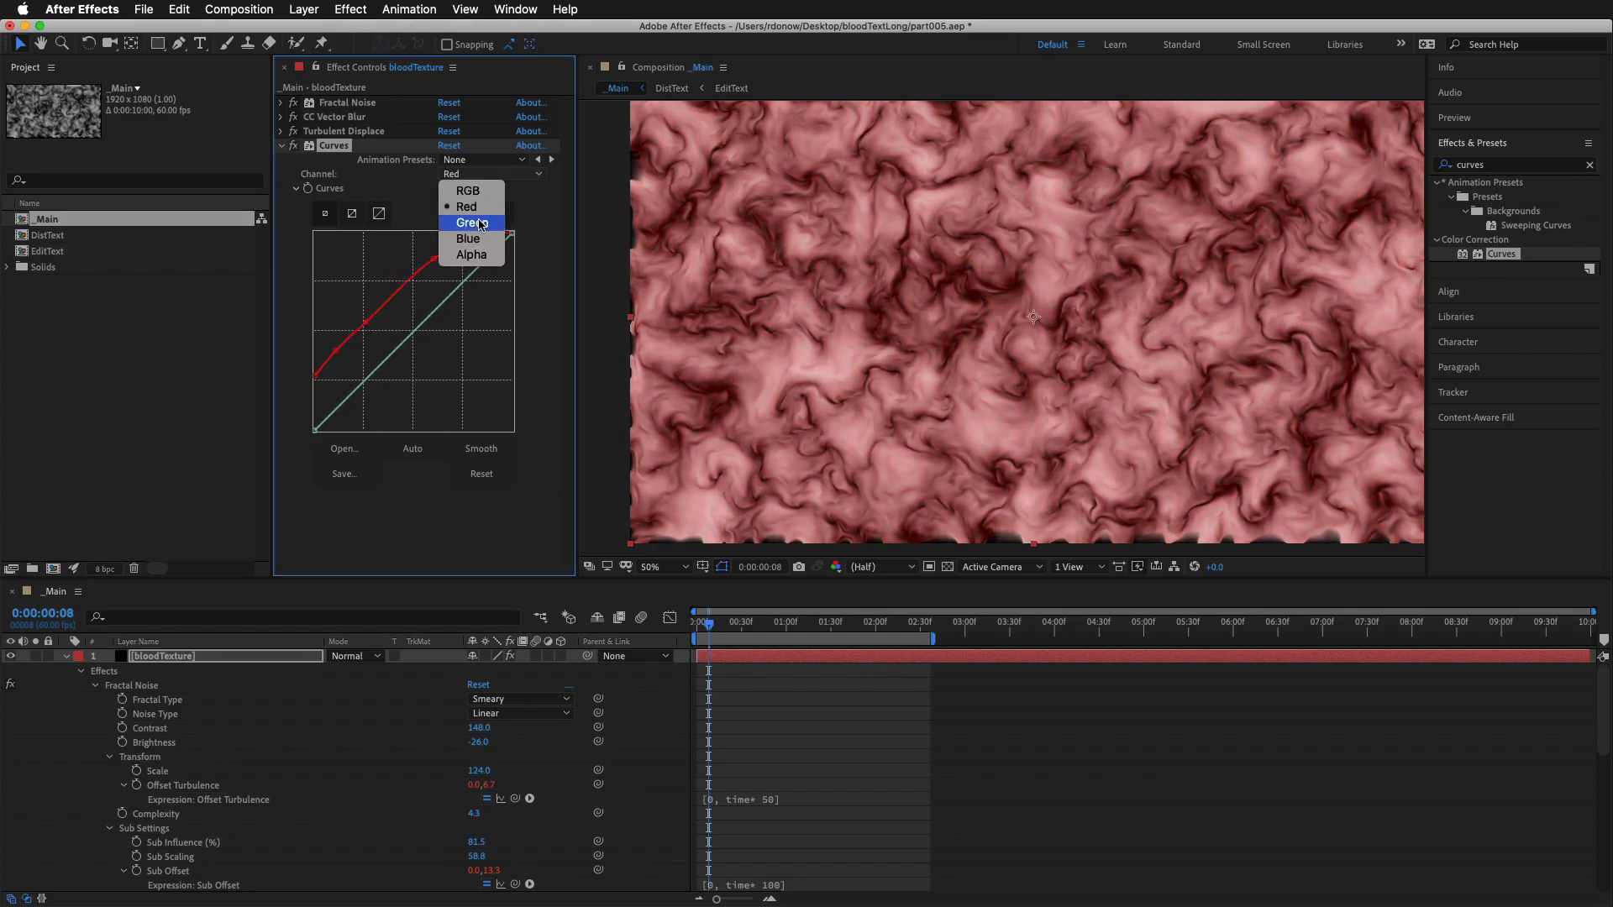
{"action": "left_click", "coordinate": [470, 219]}
{"action": "mouse_move", "coordinate": [439, 310]}
{"action": "left_mouse_down"}
{"action": "mouse_move", "coordinate": [424, 289]}
{"action": "mouse_move", "coordinate": [454, 332]}
{"action": "mouse_move", "coordinate": [439, 314]}
{"action": "left_mouse_up"}
{"action": "mouse_move", "coordinate": [348, 401]}
{"action": "left_mouse_down"}
{"action": "mouse_move", "coordinate": [345, 379]}
{"action": "mouse_move", "coordinate": [357, 398]}
{"action": "left_mouse_up"}
{"action": "mouse_move", "coordinate": [478, 267]}
{"action": "left_mouse_down"}
{"action": "mouse_move", "coordinate": [467, 248]}
{"action": "mouse_move", "coordinate": [485, 265]}
{"action": "left_mouse_up"}
Bend the Blue channel curve down in the shadows and midtones and up in the highlights
{"action": "left_click", "coordinate": [492, 174]}
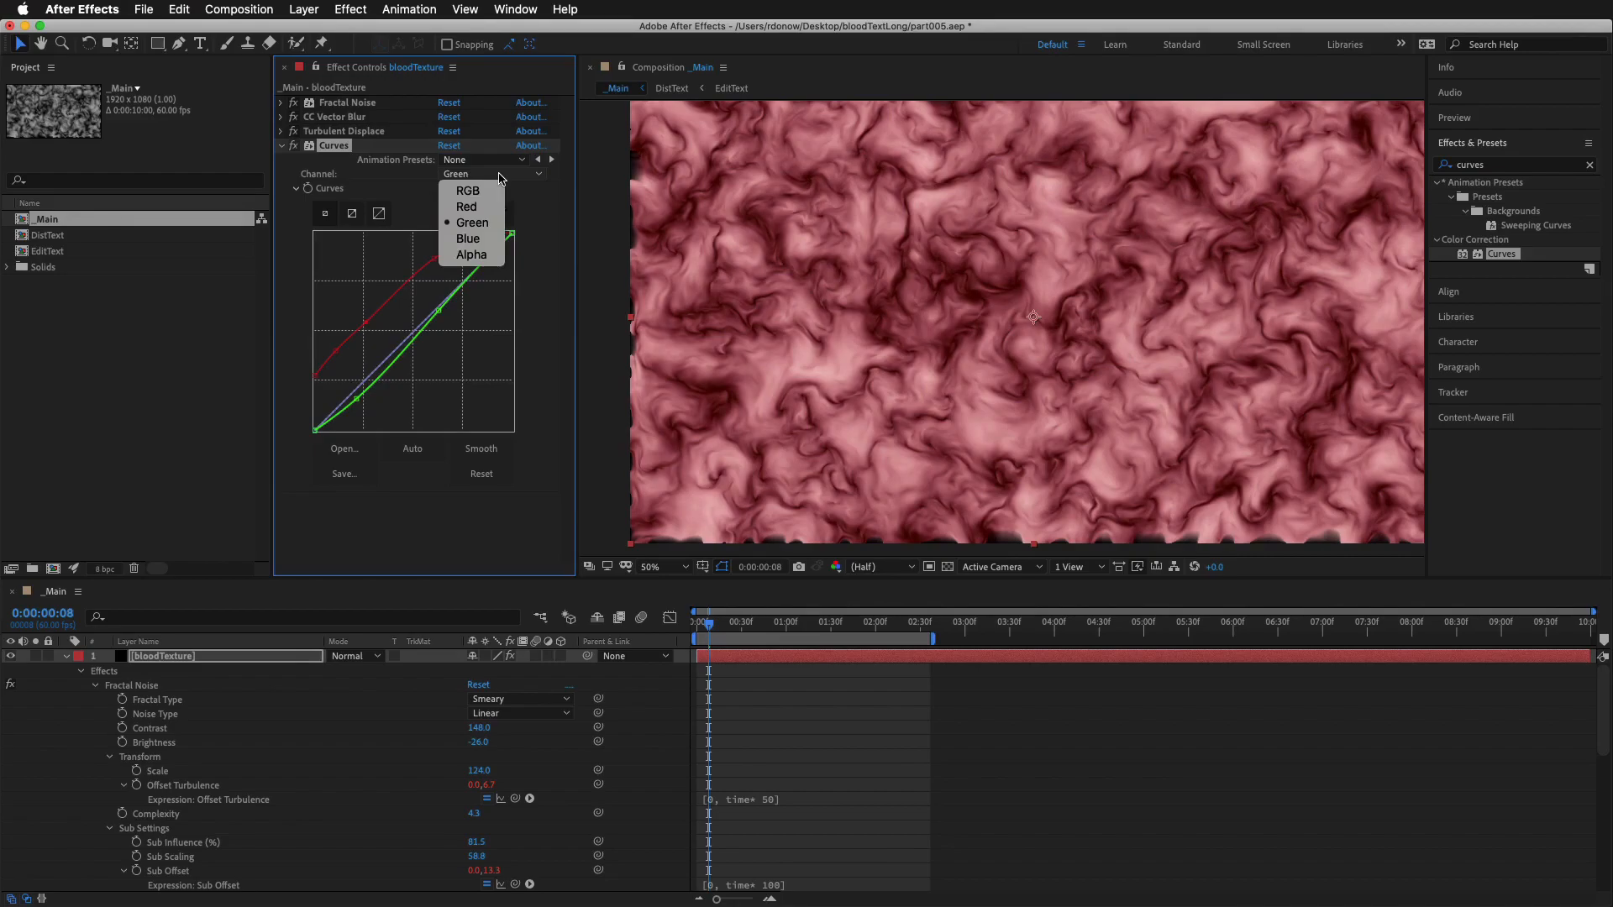
{"action": "left_click", "coordinate": [475, 239]}
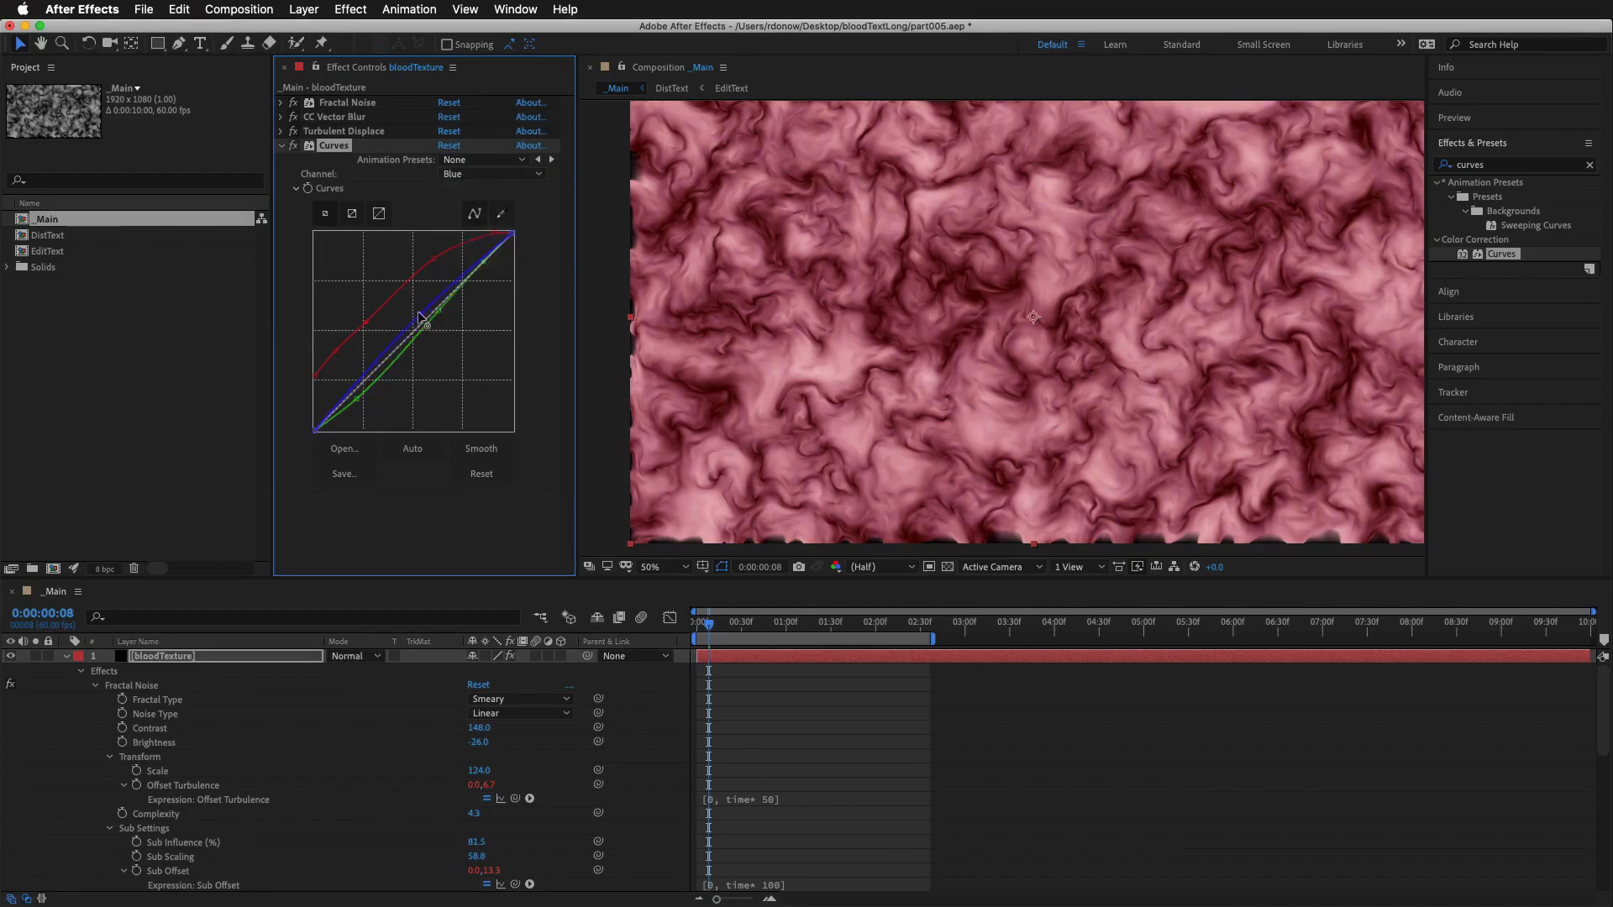
{"action": "left_click_drag", "start_coordinate": [432, 325], "coordinate": [431, 327]}
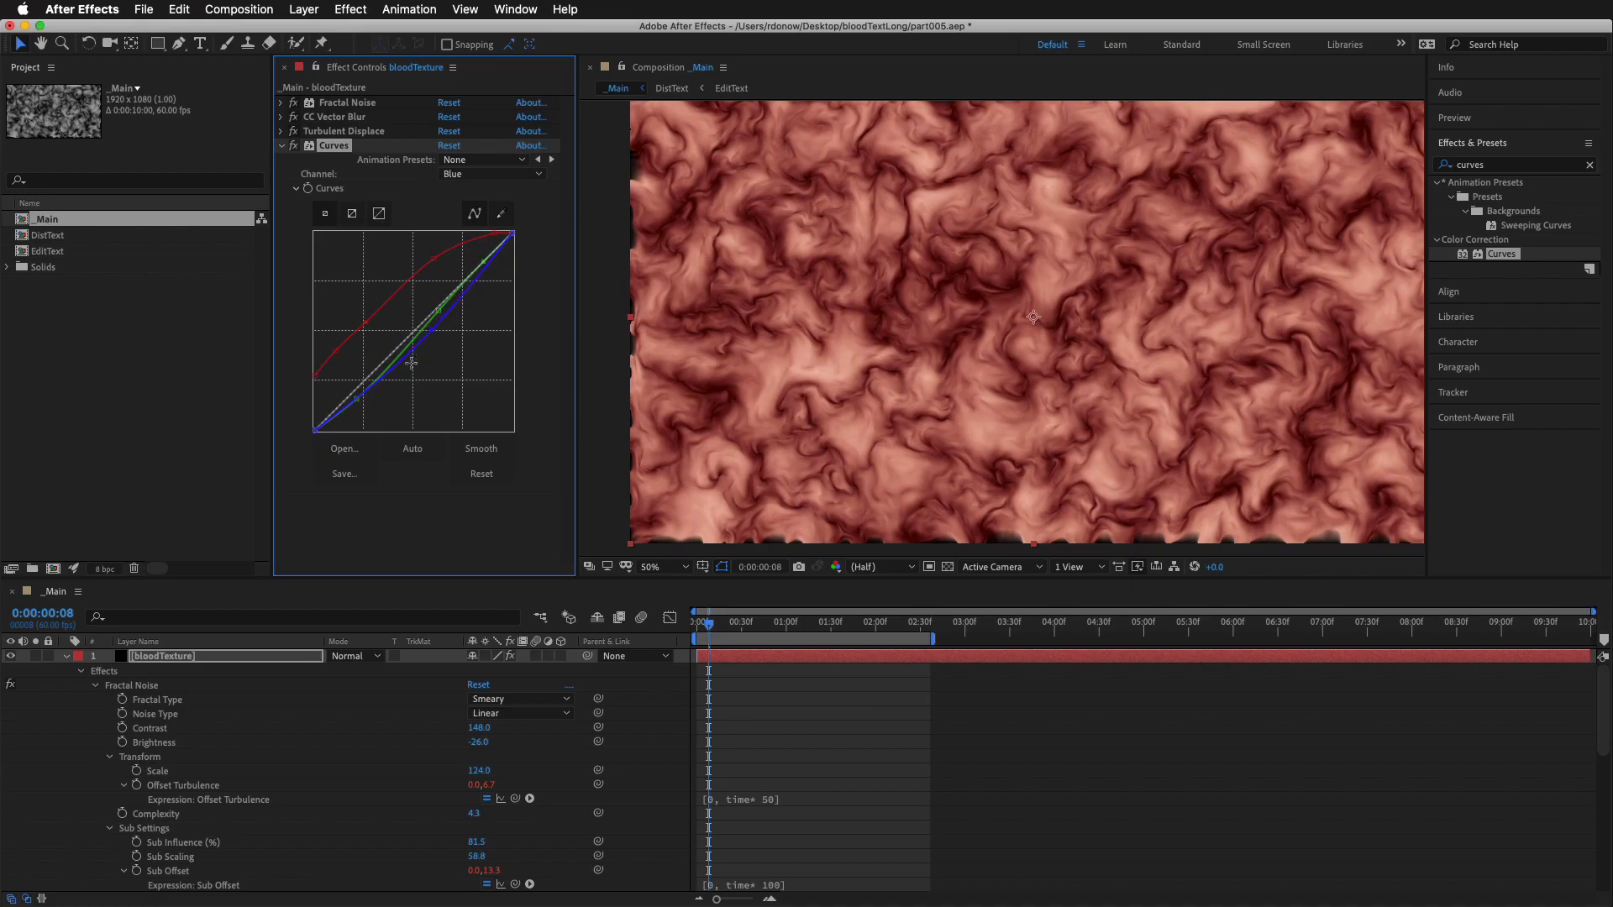
{"action": "mouse_move", "coordinate": [372, 386]}
{"action": "left_mouse_down"}
{"action": "mouse_move", "coordinate": [356, 379]}
{"action": "mouse_move", "coordinate": [370, 405]}
{"action": "left_mouse_up"}
{"action": "left_click_drag", "start_coordinate": [470, 284], "coordinate": [461, 262]}
Shape the composite RGB curve into an S, lowering the shadows and raising the highlights, to add contrast to the texture
{"action": "left_click", "coordinate": [491, 172]}
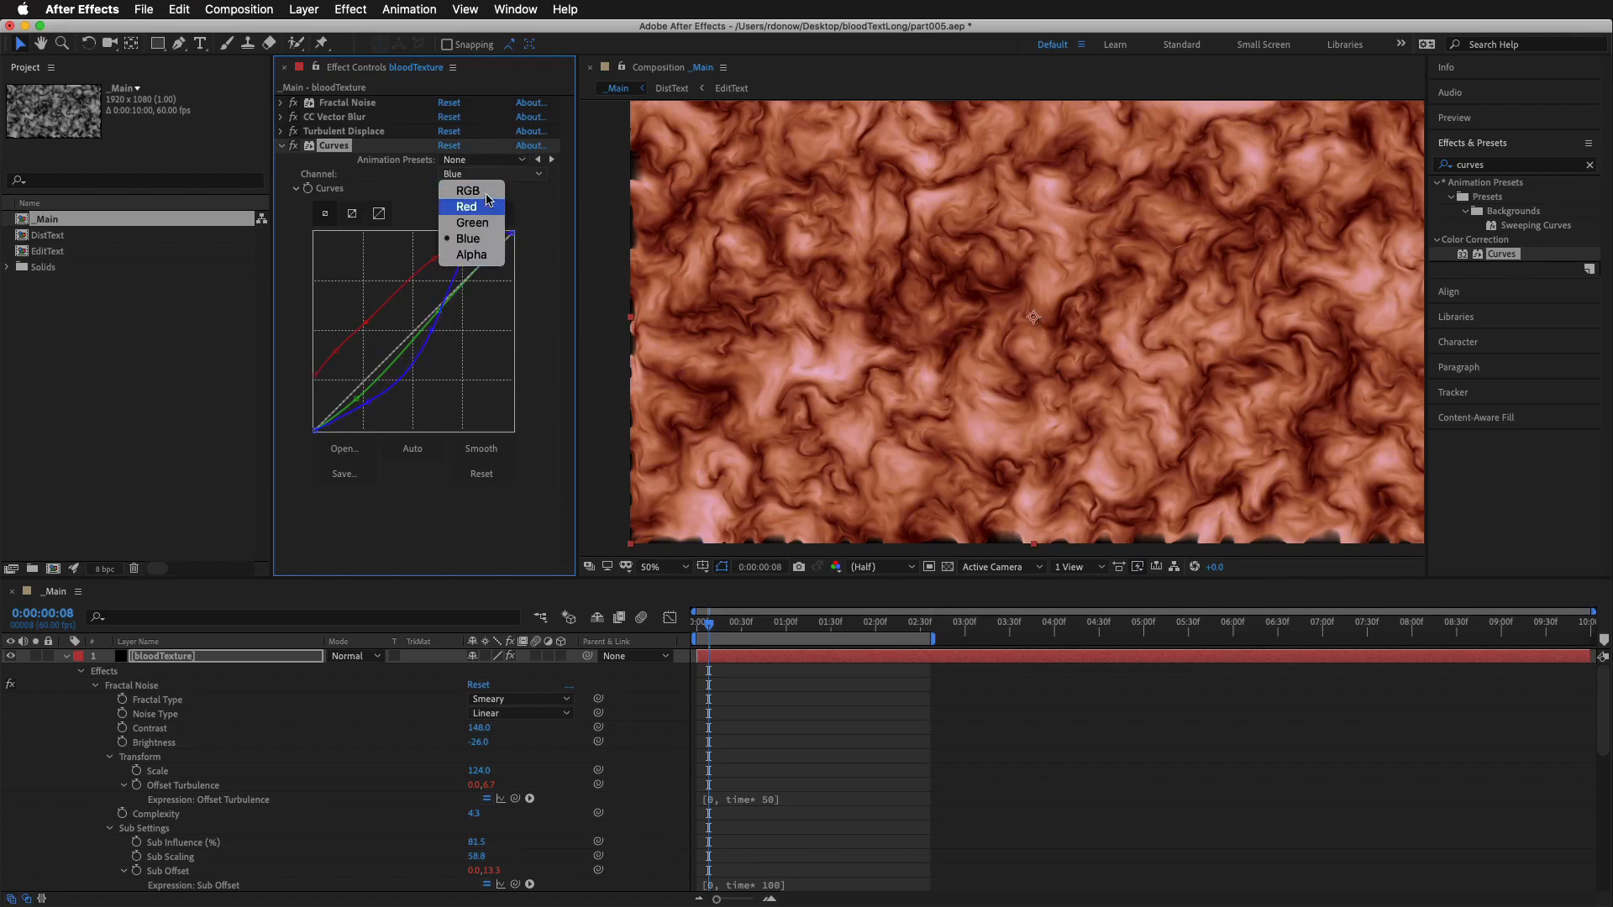
{"action": "left_click", "coordinate": [471, 190]}
{"action": "left_click_drag", "start_coordinate": [423, 315], "coordinate": [428, 320]}
{"action": "left_click_drag", "start_coordinate": [478, 270], "coordinate": [467, 259]}
{"action": "left_click_drag", "start_coordinate": [353, 401], "coordinate": [349, 412]}
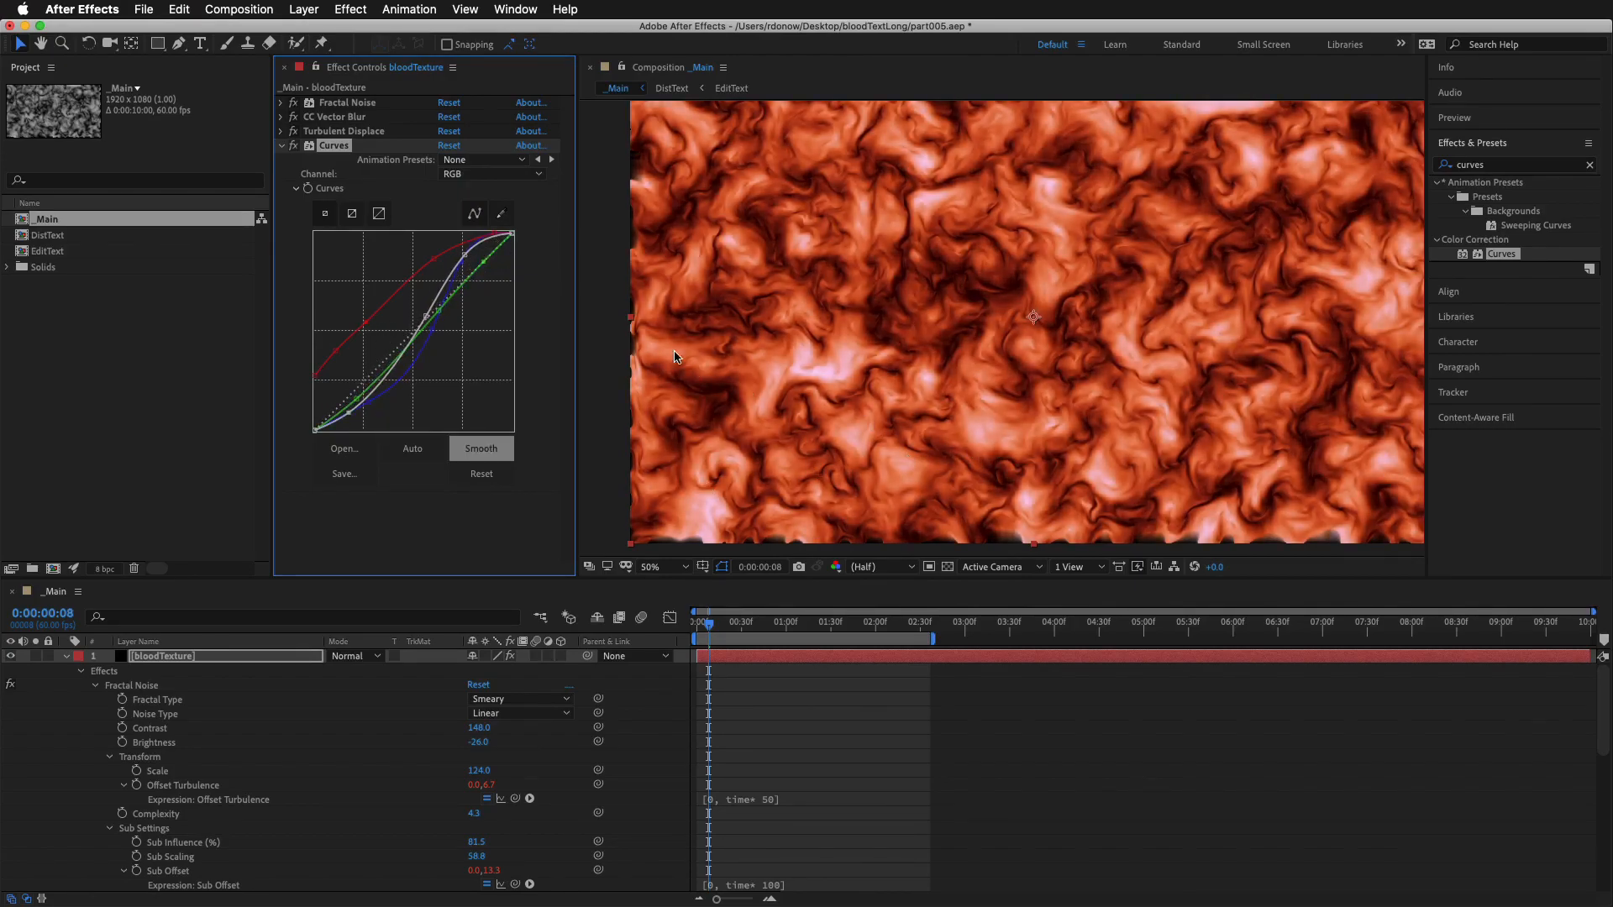
Search the effects for tint, add the Tint effect below Curves on the bloodTexture layer, and collapse the Curves settings
{"action": "left_click", "coordinate": [1505, 167]}
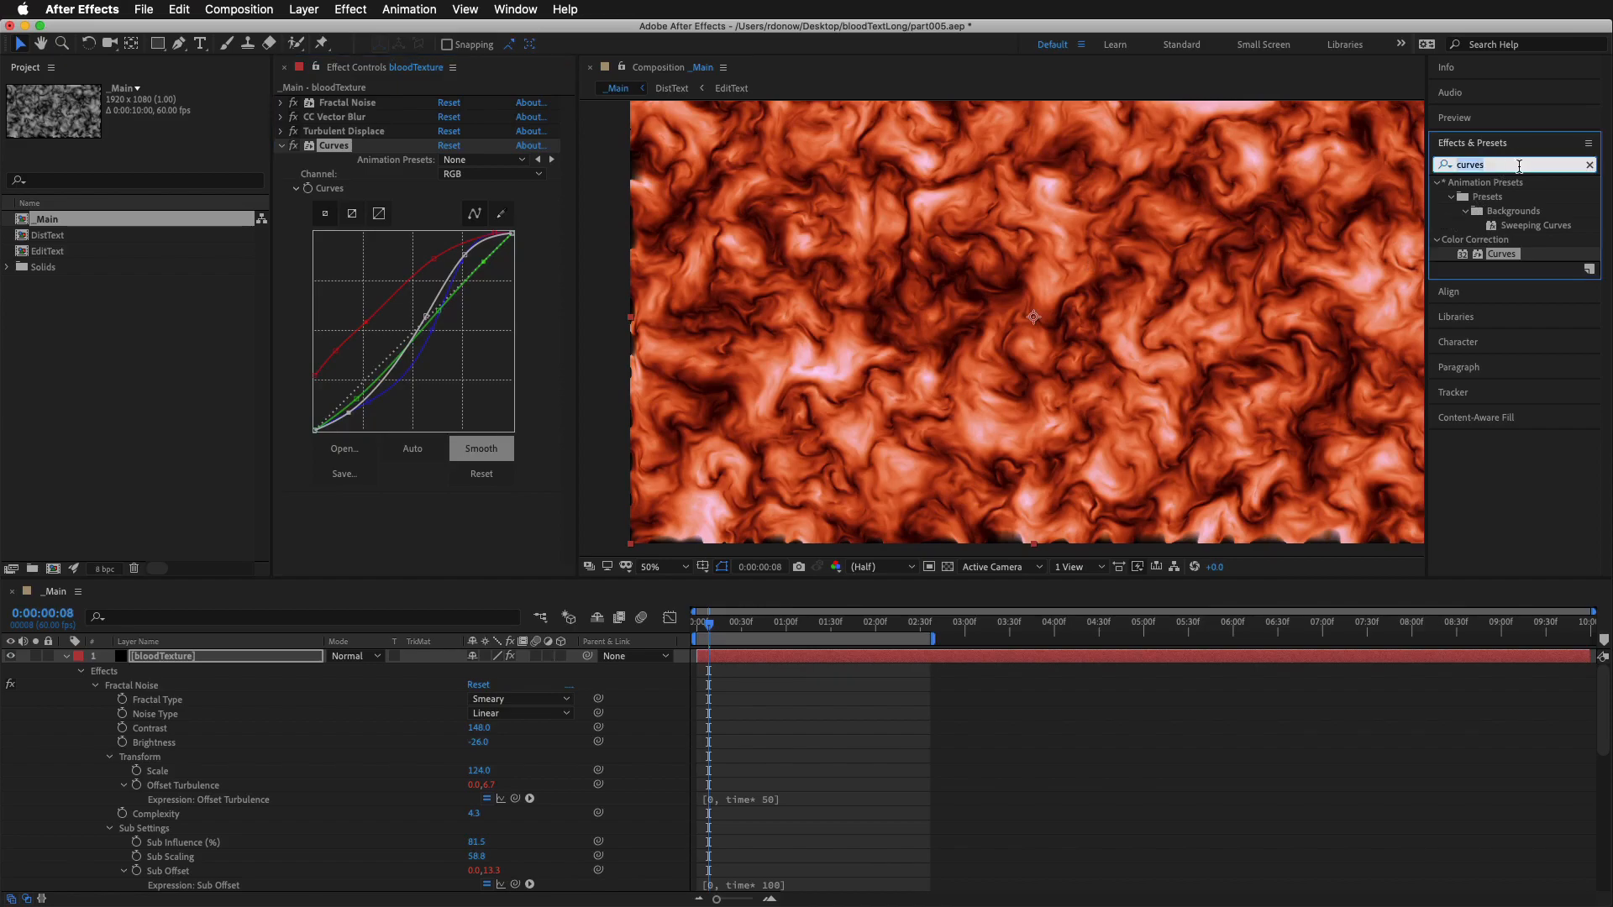
{"action": "type", "text": "tint"}
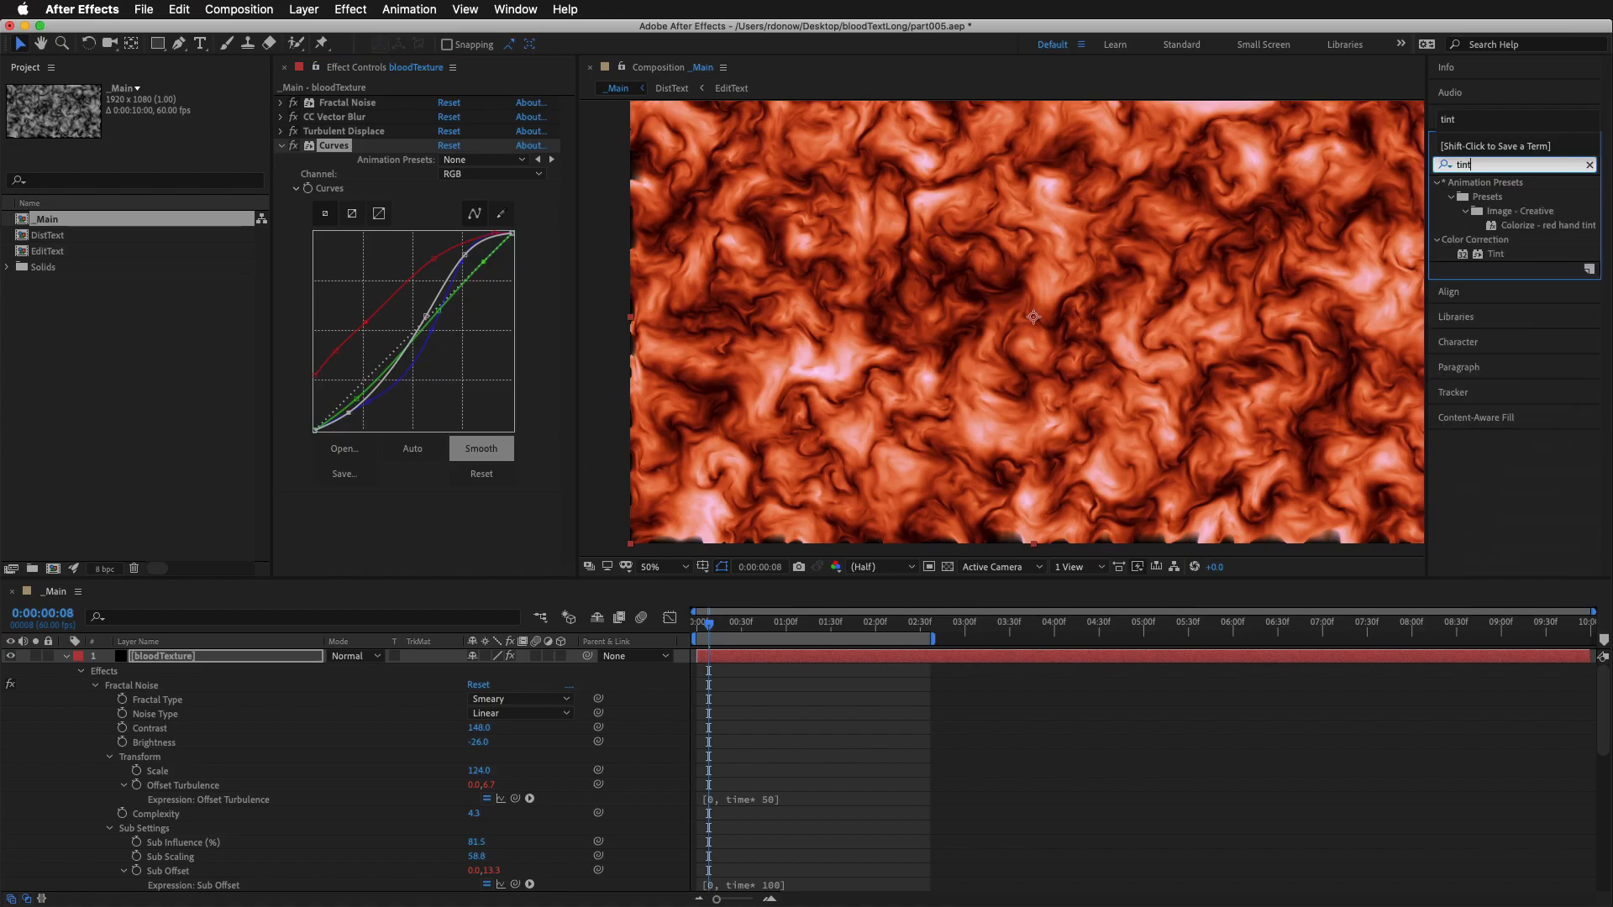
{"action": "left_click_drag", "start_coordinate": [1495, 255], "coordinate": [420, 524]}
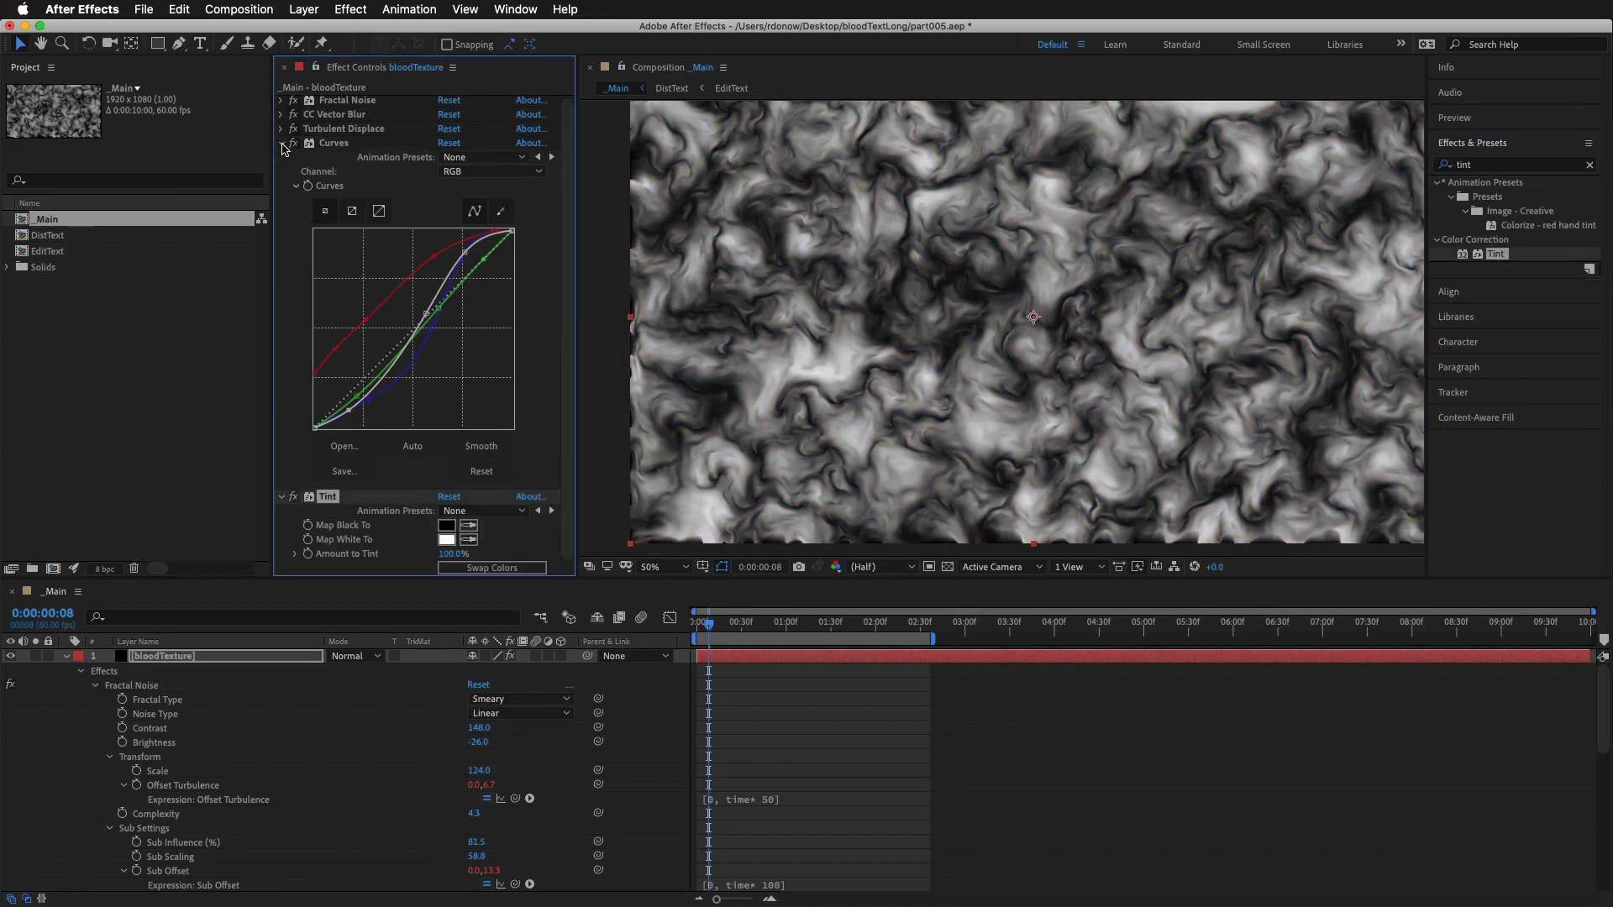
{"action": "left_click", "coordinate": [282, 145]}
Set the Tint effect's Map White To color to a bright, fully saturated red
{"action": "left_click", "coordinate": [446, 204]}
{"action": "left_click", "coordinate": [1234, 561]}
{"action": "mouse_move", "coordinate": [1252, 559]}
{"action": "left_mouse_down"}
{"action": "mouse_move", "coordinate": [1293, 580]}
{"action": "mouse_move", "coordinate": [1303, 620]}
{"action": "mouse_move", "coordinate": [1329, 499]}
{"action": "mouse_move", "coordinate": [1334, 525]}
{"action": "mouse_move", "coordinate": [1335, 508]}
{"action": "mouse_move", "coordinate": [1191, 488]}
{"action": "mouse_move", "coordinate": [1286, 504]}
{"action": "left_mouse_up"}
{"action": "left_click_drag", "start_coordinate": [1298, 735], "coordinate": [1294, 508]}
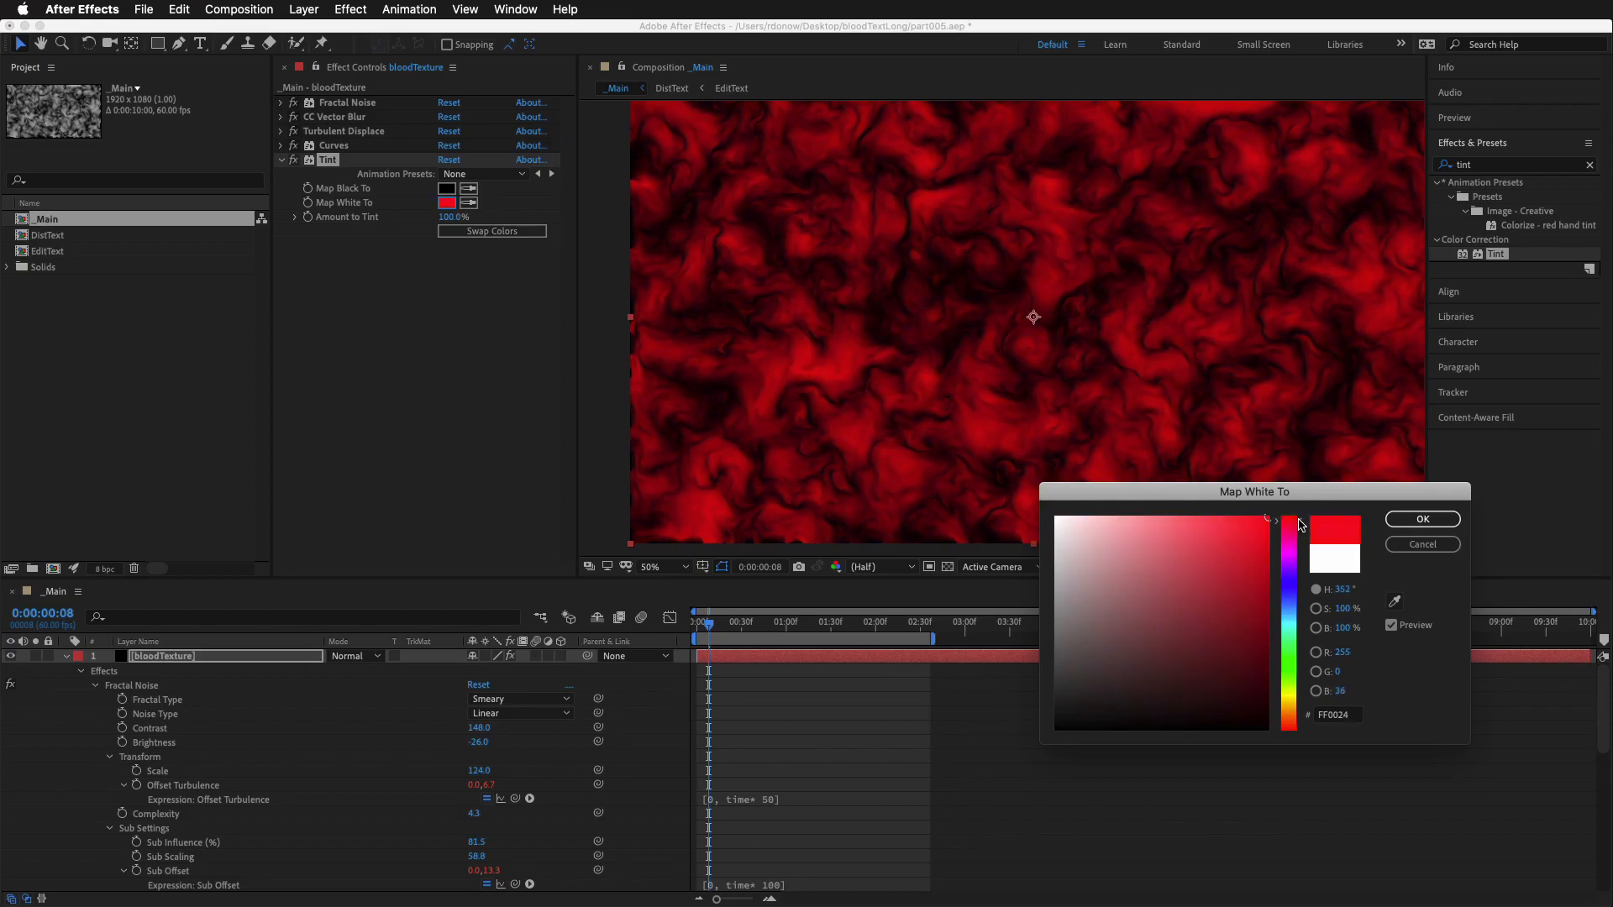
{"action": "left_click", "coordinate": [1422, 519]}
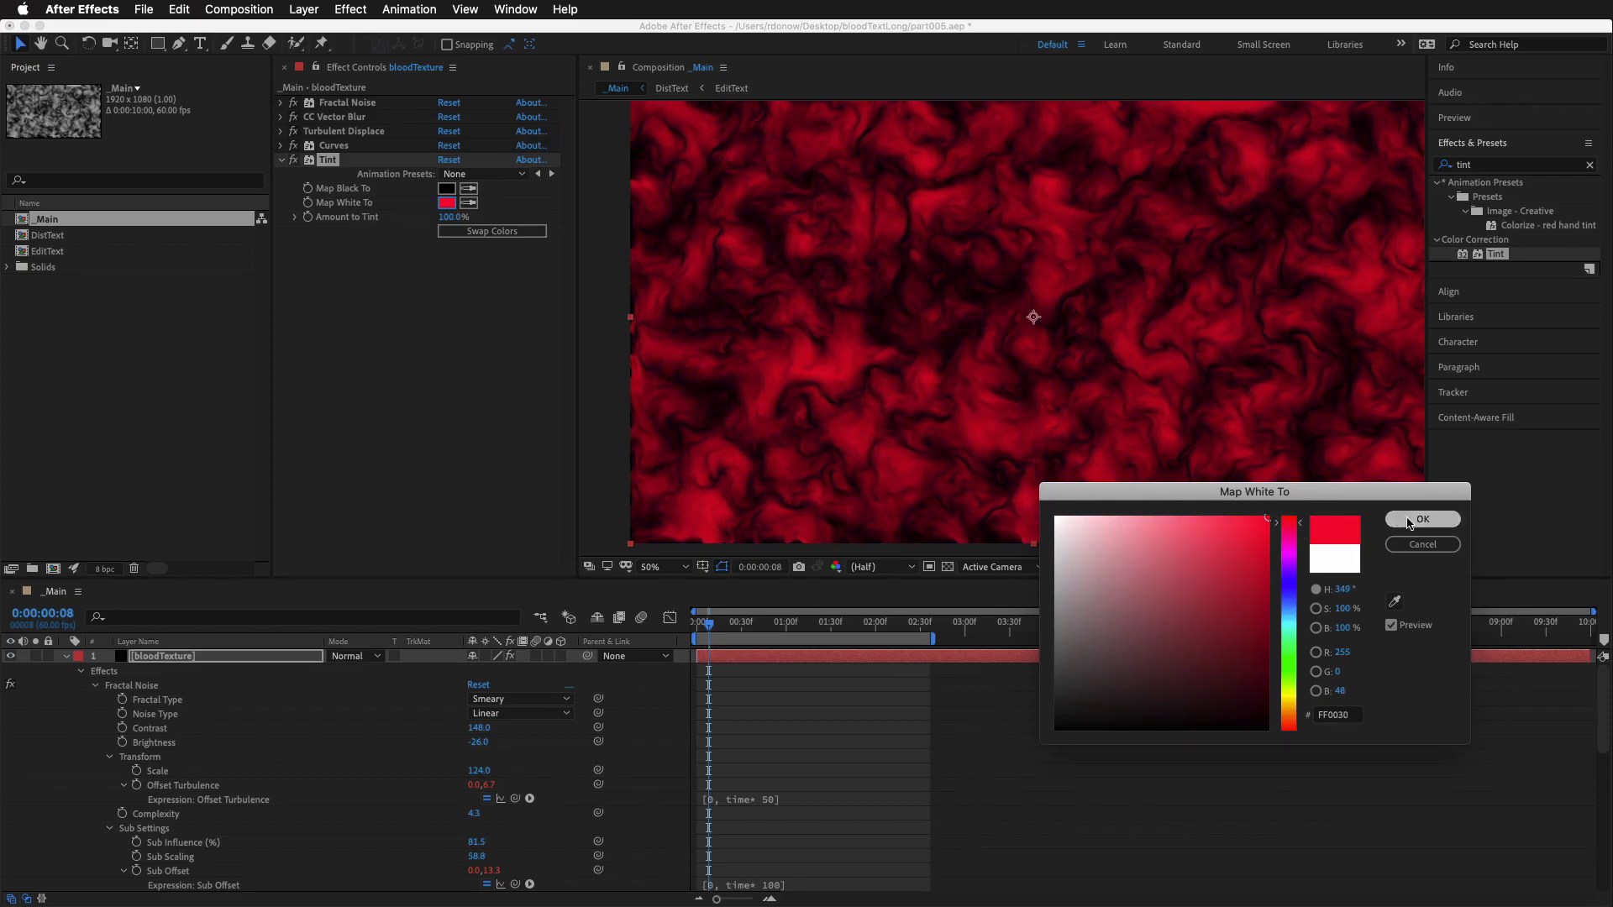
Set the Tint effect's Map Black To color to a very dark purple shade
{"action": "left_click", "coordinate": [445, 190]}
{"action": "mouse_move", "coordinate": [1210, 630]}
{"action": "left_mouse_down"}
{"action": "mouse_move", "coordinate": [1202, 673]}
{"action": "mouse_move", "coordinate": [1241, 691]}
{"action": "mouse_move", "coordinate": [1300, 648]}
{"action": "mouse_move", "coordinate": [1298, 704]}
{"action": "mouse_move", "coordinate": [1274, 711]}
{"action": "left_mouse_up"}
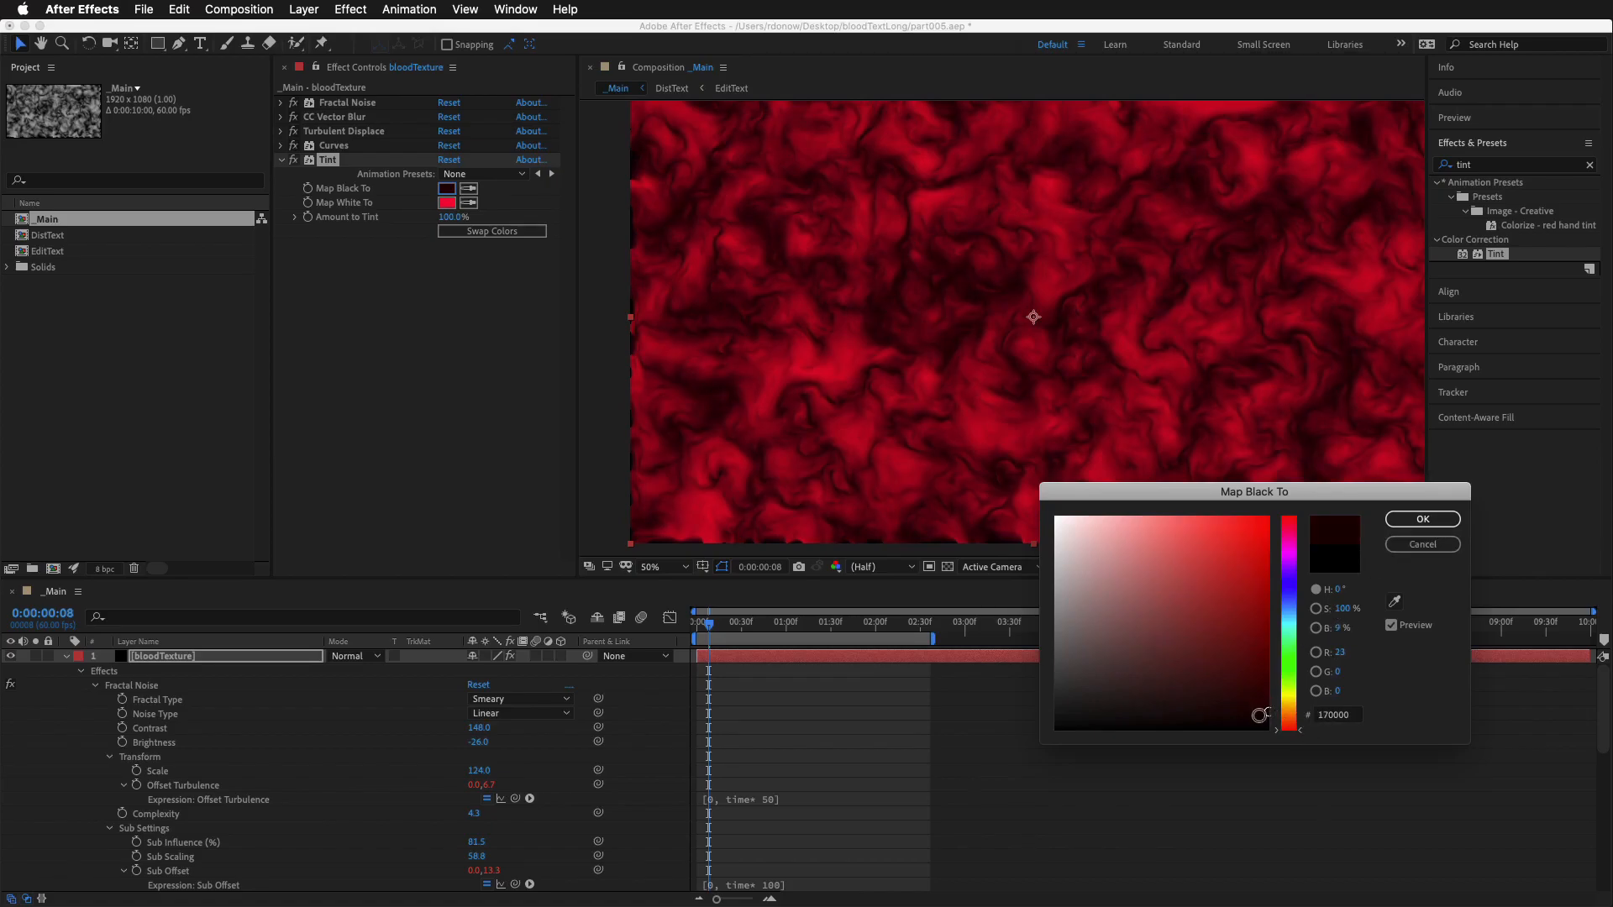
{"action": "left_click_drag", "start_coordinate": [1283, 729], "coordinate": [1300, 567]}
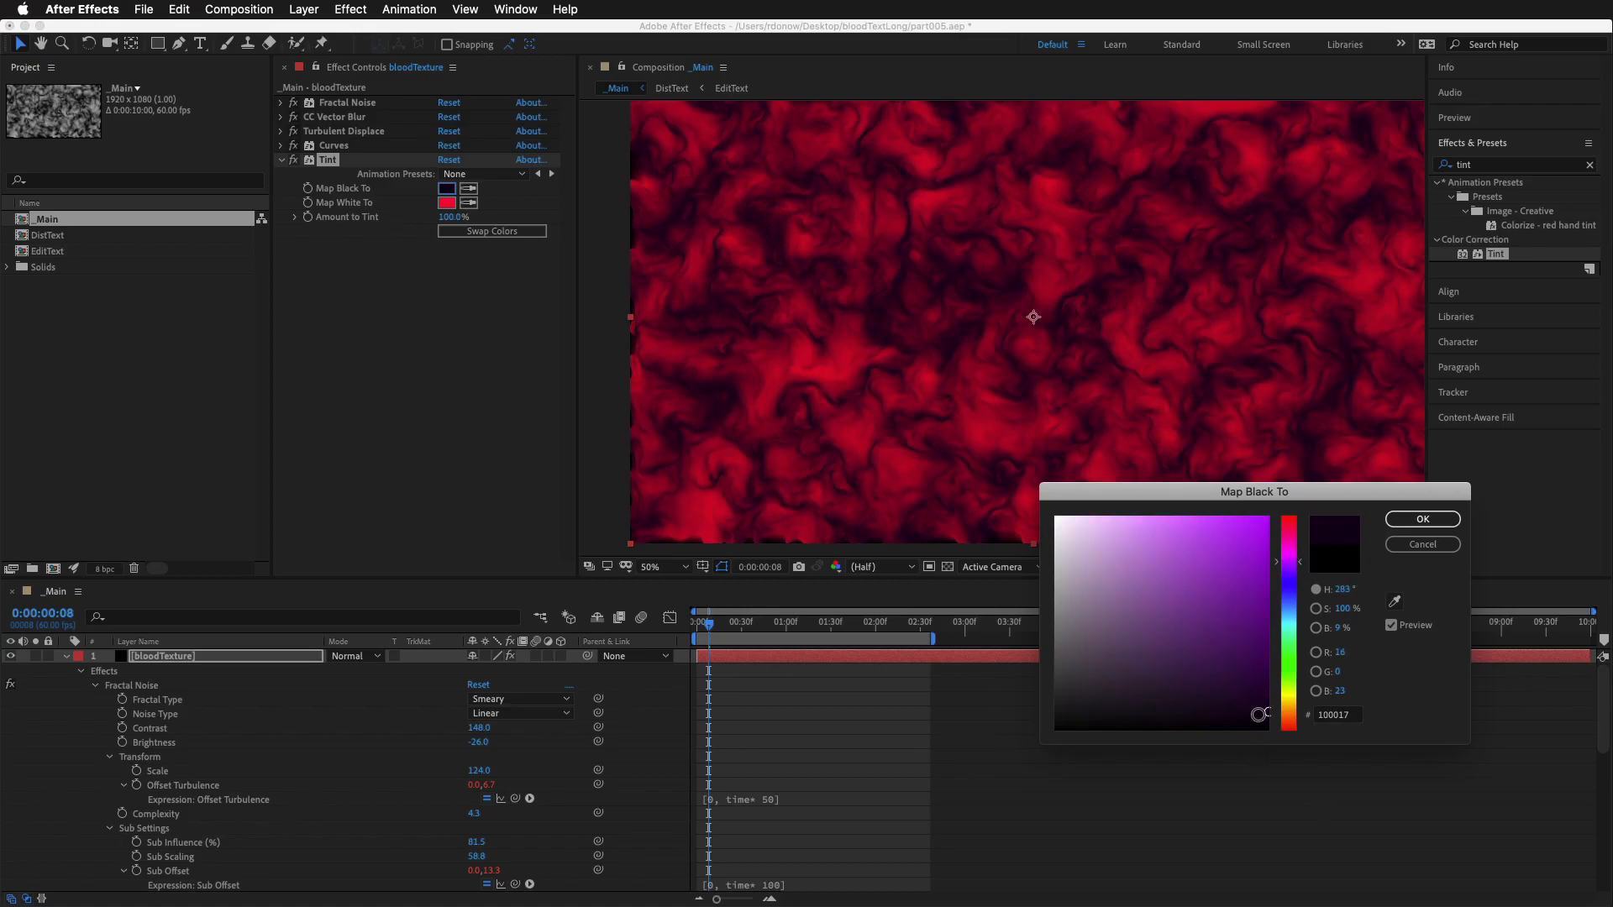
{"action": "left_click", "coordinate": [1256, 702]}
{"action": "left_click_drag", "start_coordinate": [1260, 704], "coordinate": [1277, 715]}
{"action": "left_click", "coordinate": [1422, 520]}
Reduce Amount to Tint to 85% and switch the Tint effect off and on to compare the texture
{"action": "left_click_drag", "start_coordinate": [451, 217], "coordinate": [301, 233]}
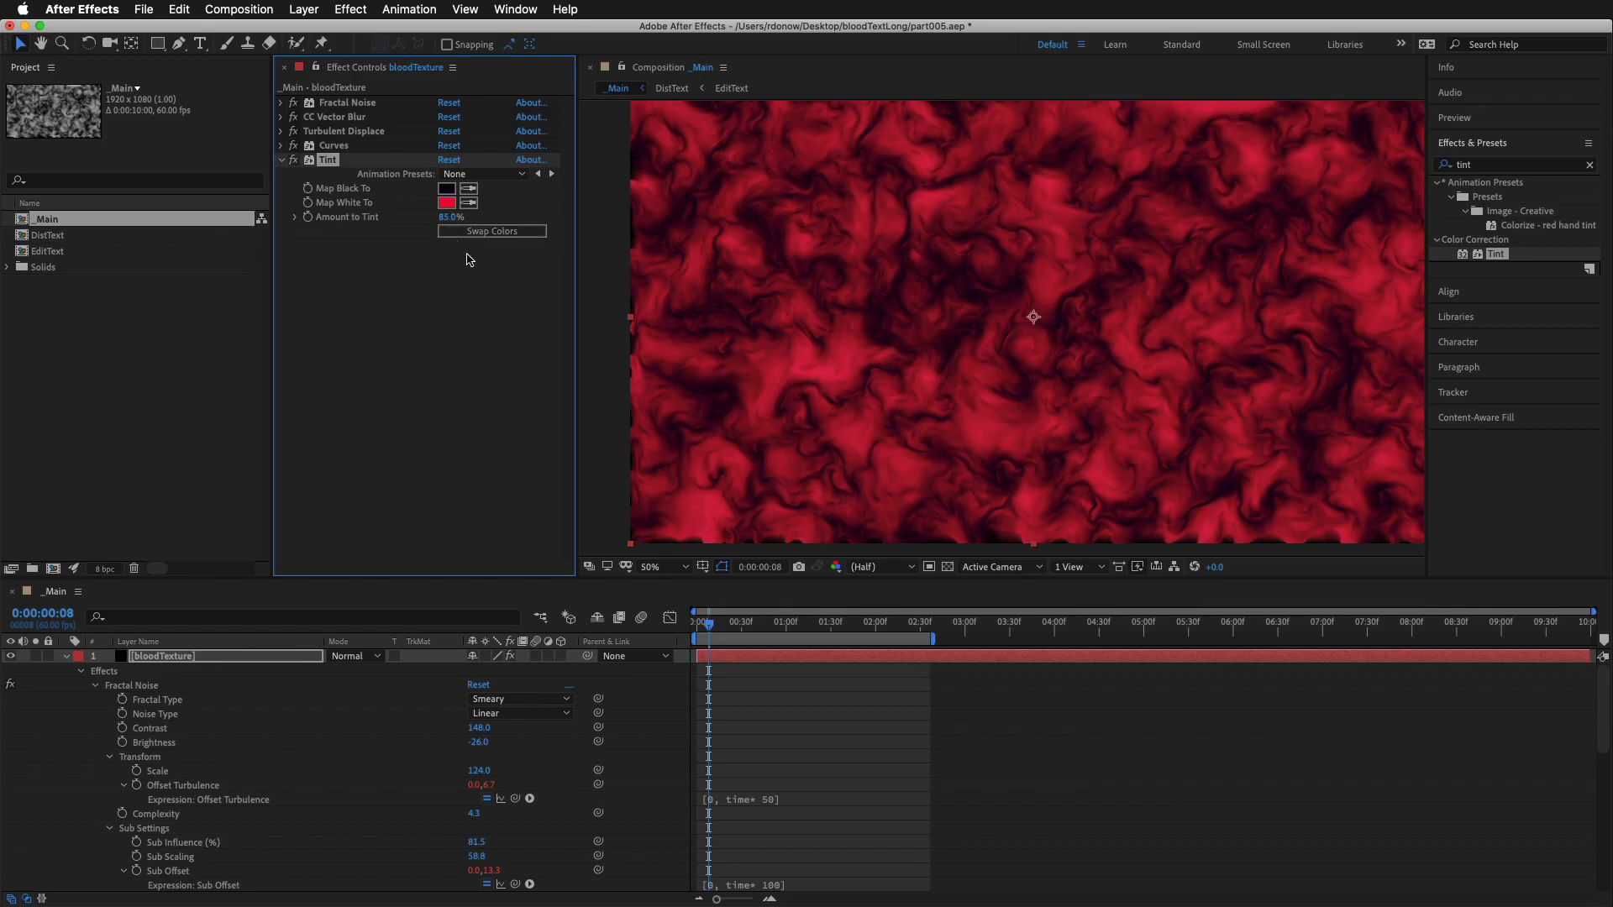
{"action": "left_click", "coordinate": [292, 160]}
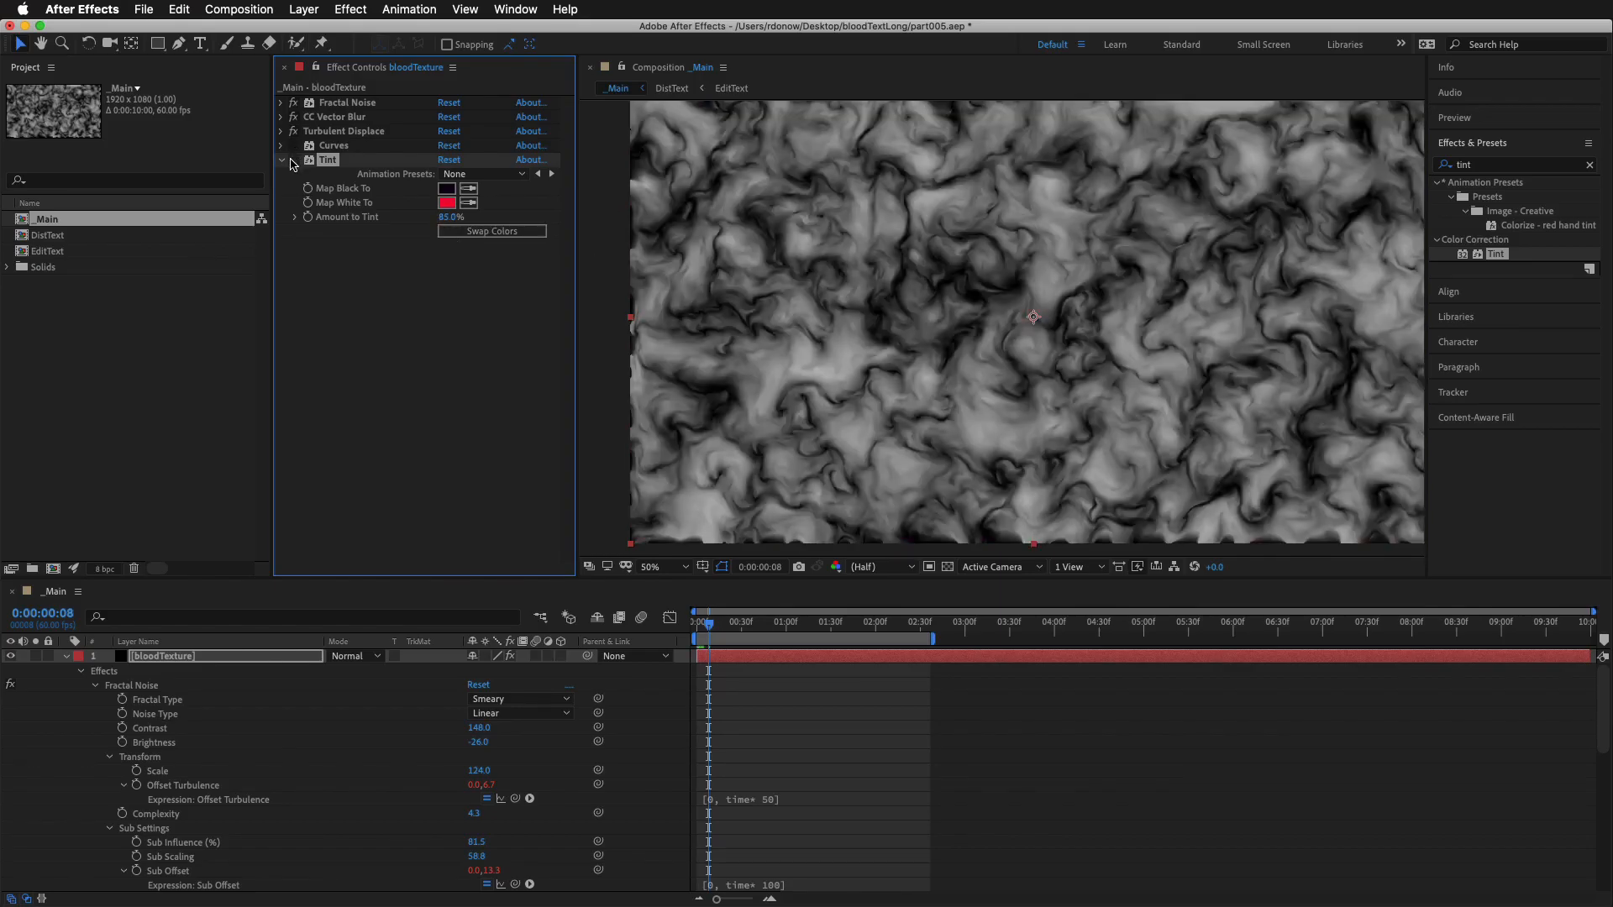
{"action": "left_click", "coordinate": [291, 160]}
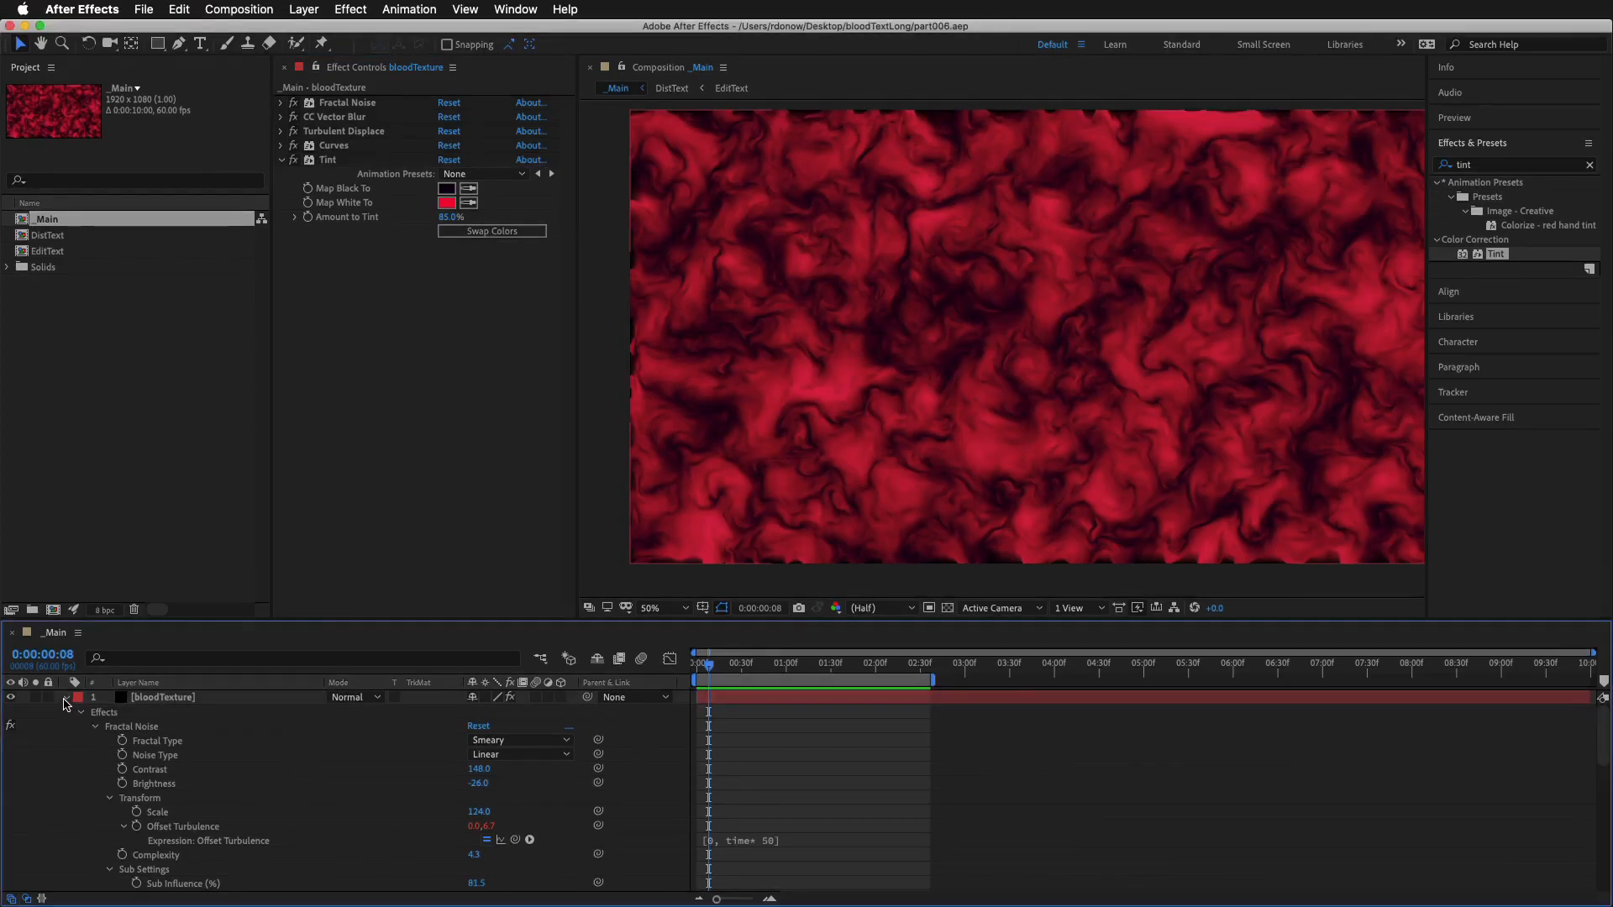
Collapse the bloodTexture layer's properties and copy the Set Matte effect from the upper DistText layer onto bloodTexture
{"action": "left_click", "coordinate": [66, 698]}
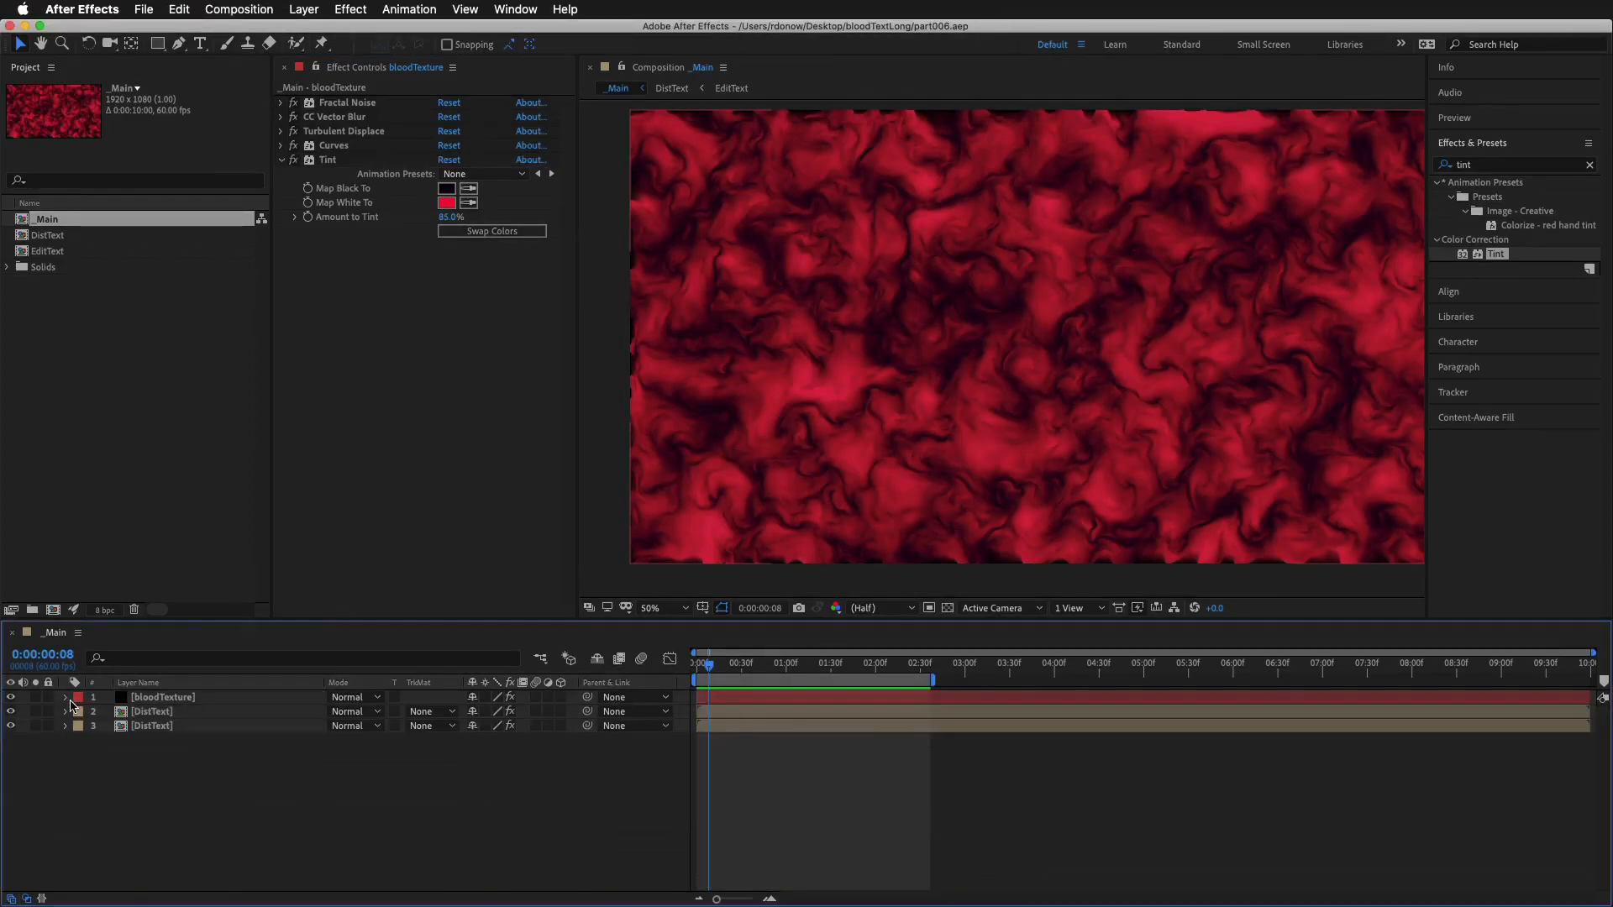
{"action": "left_click", "coordinate": [159, 711]}
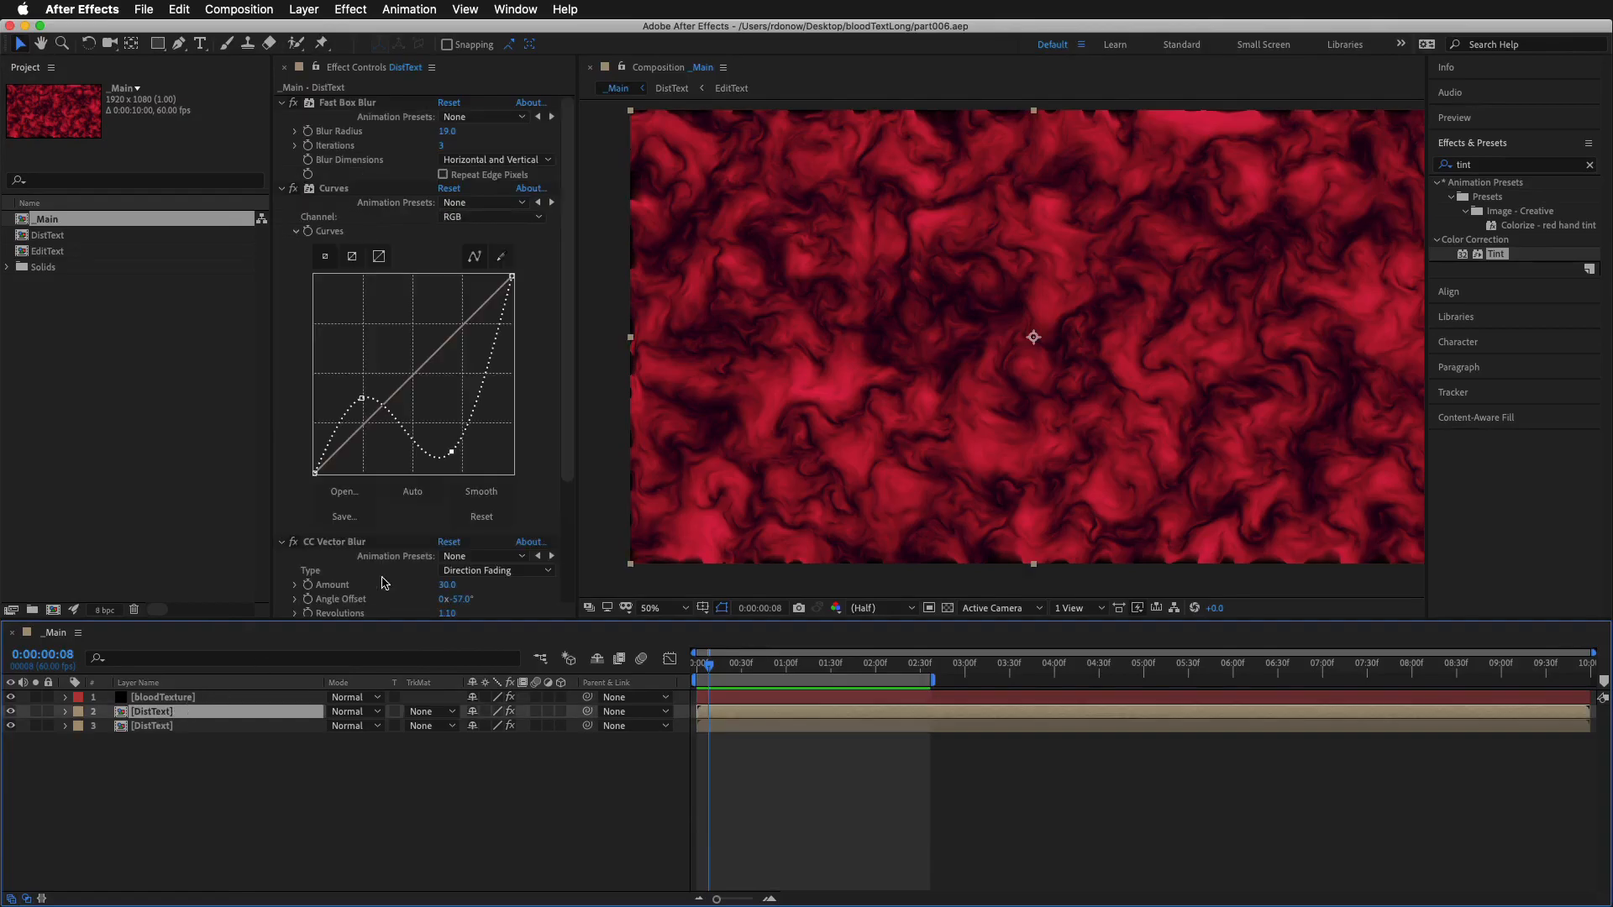
{"action": "scroll", "coordinate": [338, 300], "scroll_direction": "down", "scroll_amount": 4}
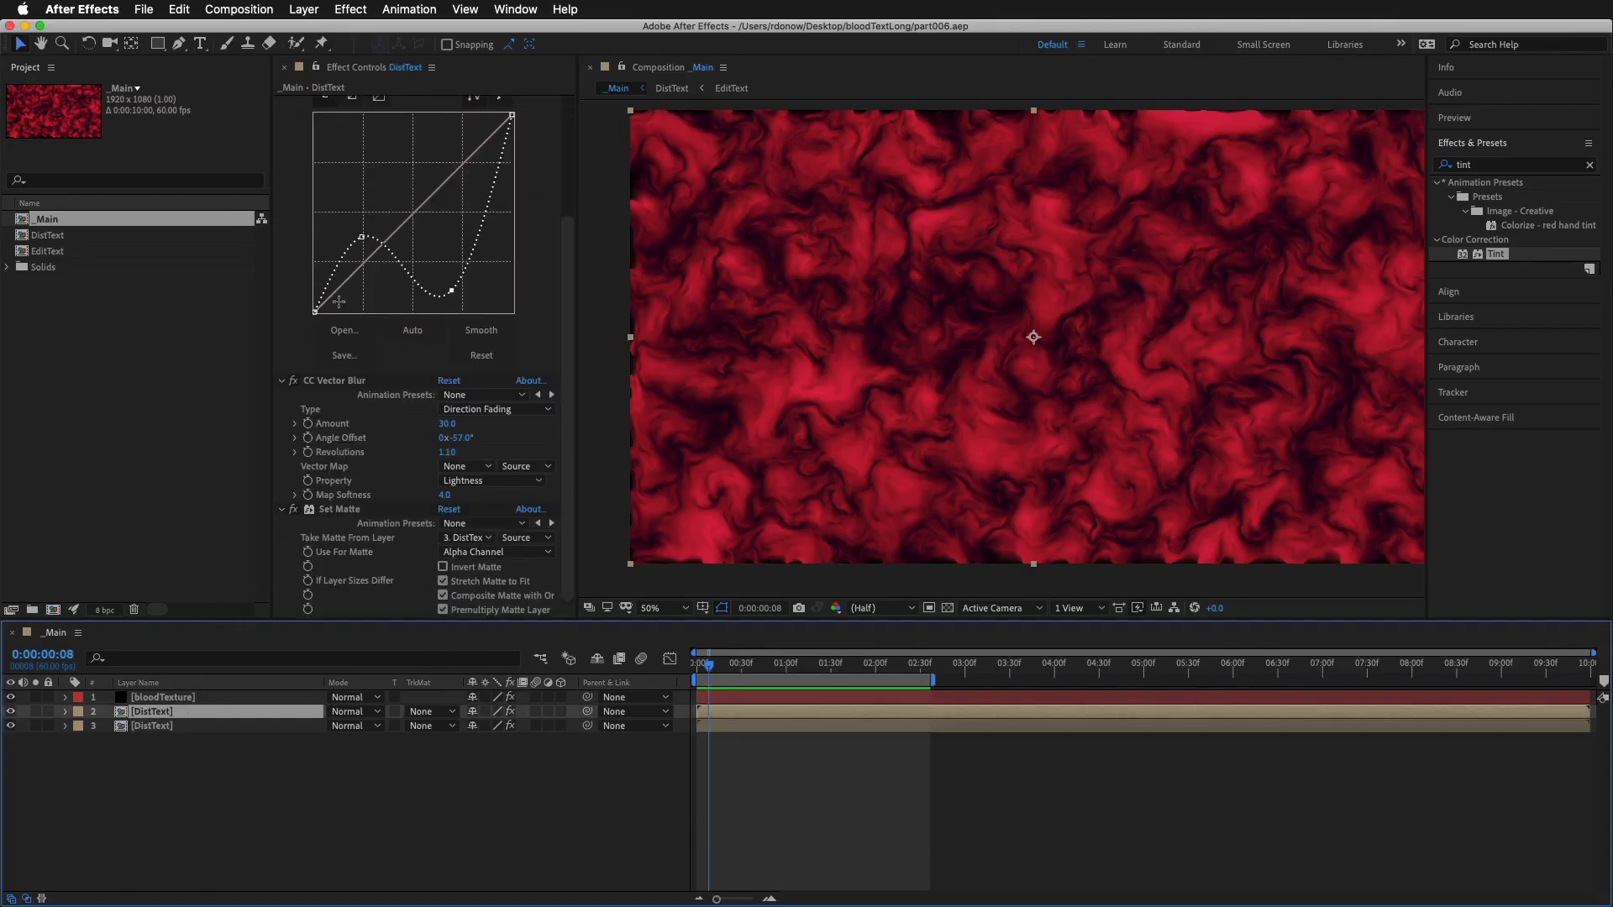
{"action": "left_click", "coordinate": [339, 510]}
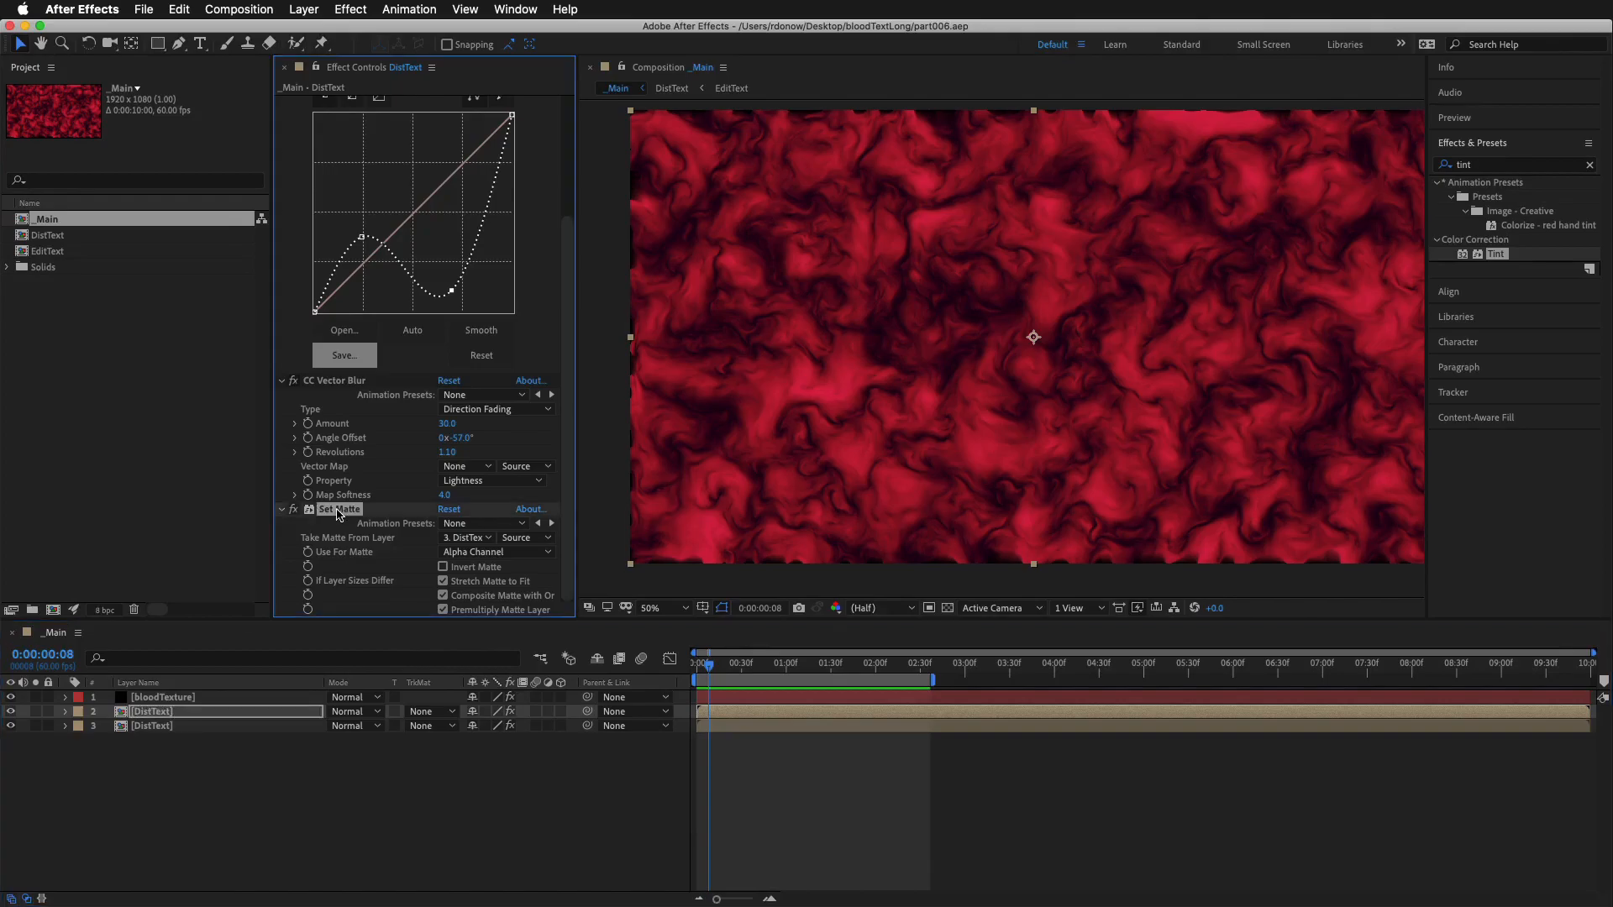
{"action": "left_click", "coordinate": [167, 698]}
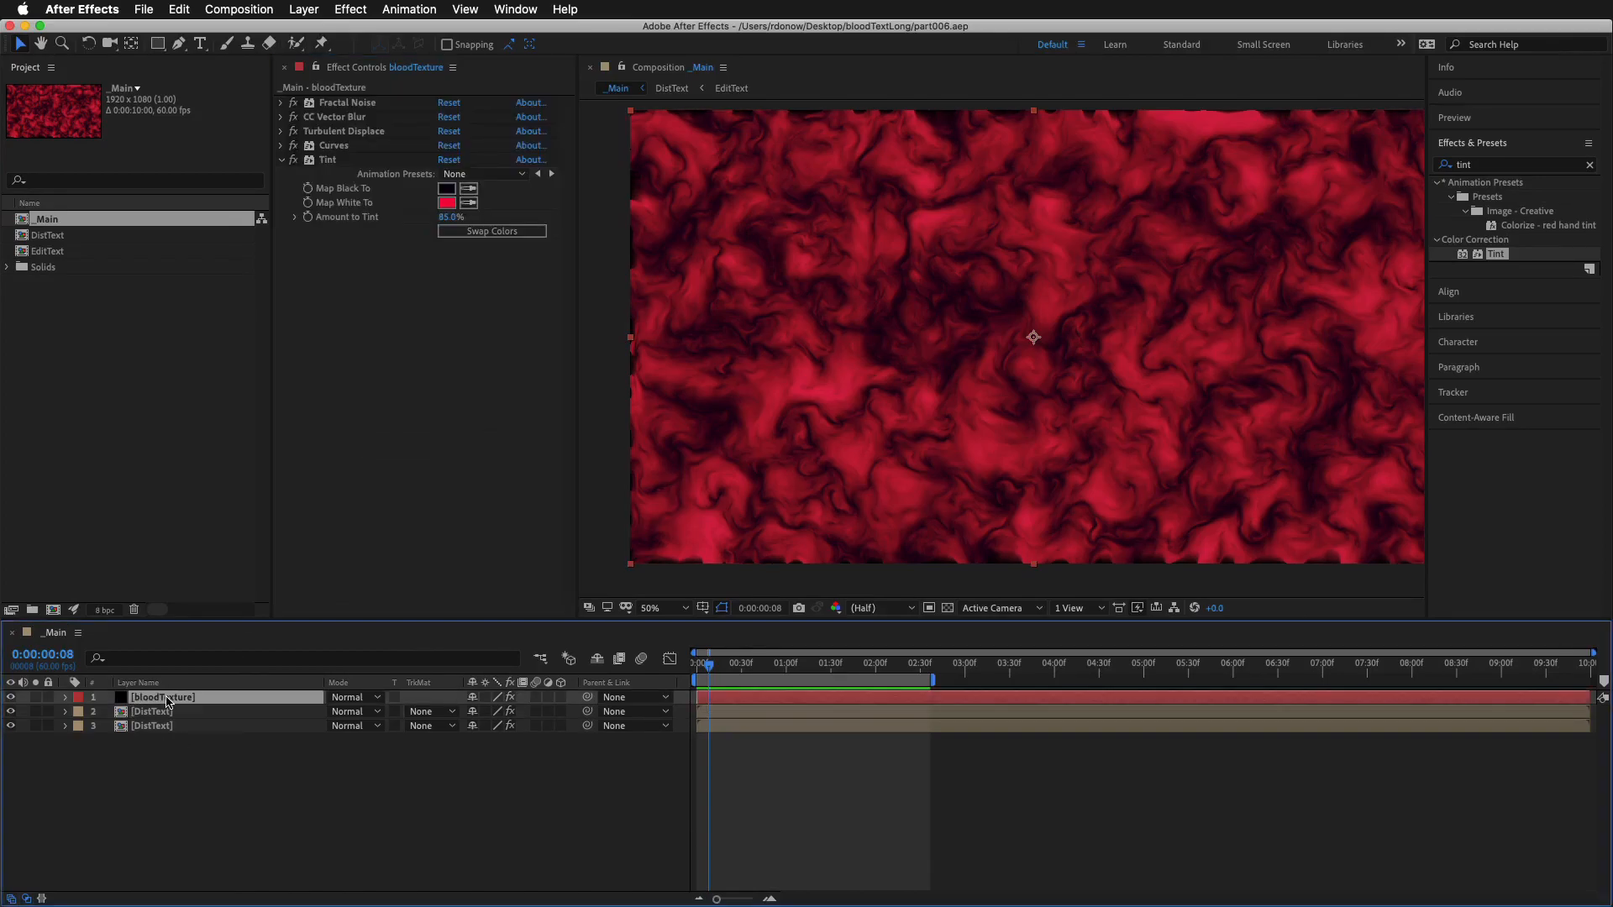
{"action": "key", "text": "super+v"}
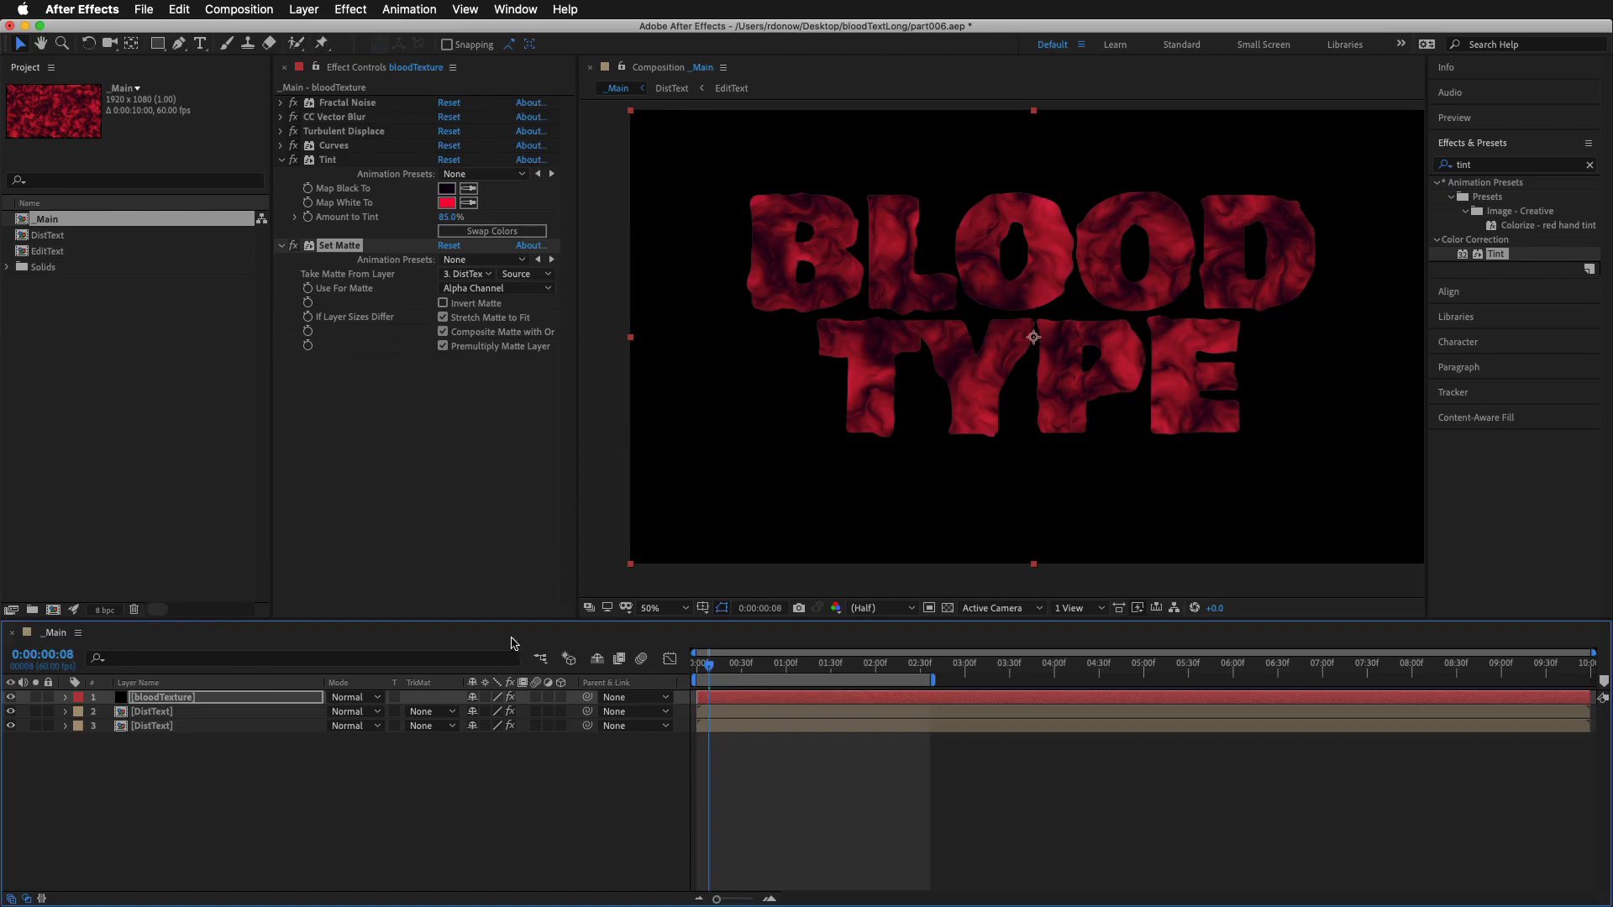
Change the bloodTexture layer's blending mode to Hard Light
{"action": "left_click_drag", "start_coordinate": [385, 620], "coordinate": [388, 414]}
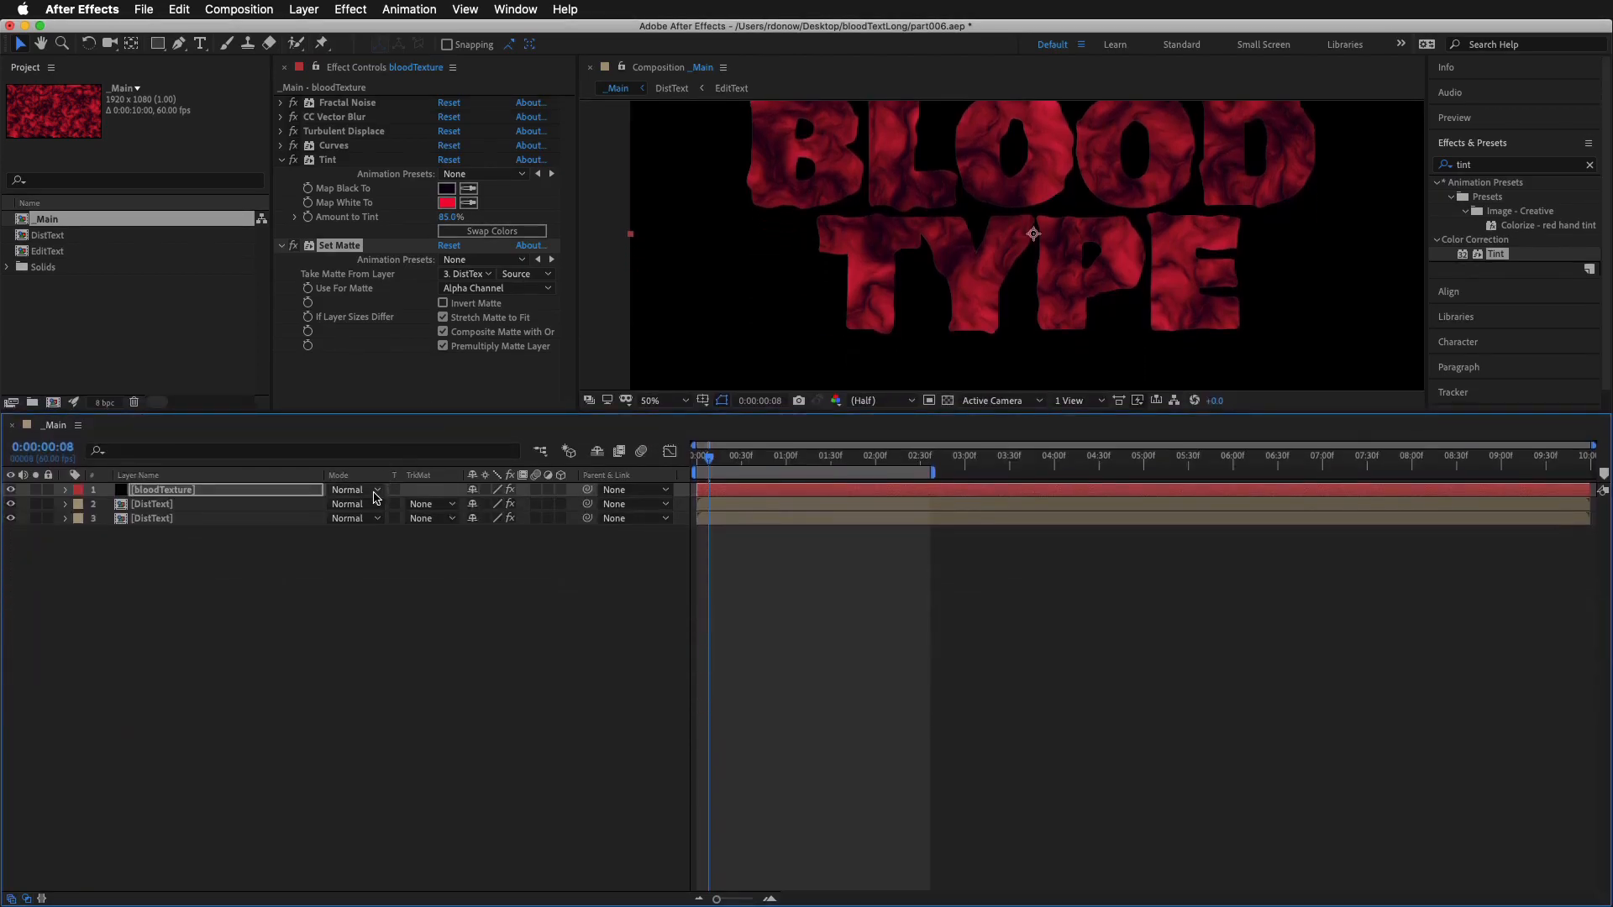
{"action": "left_click", "coordinate": [375, 490]}
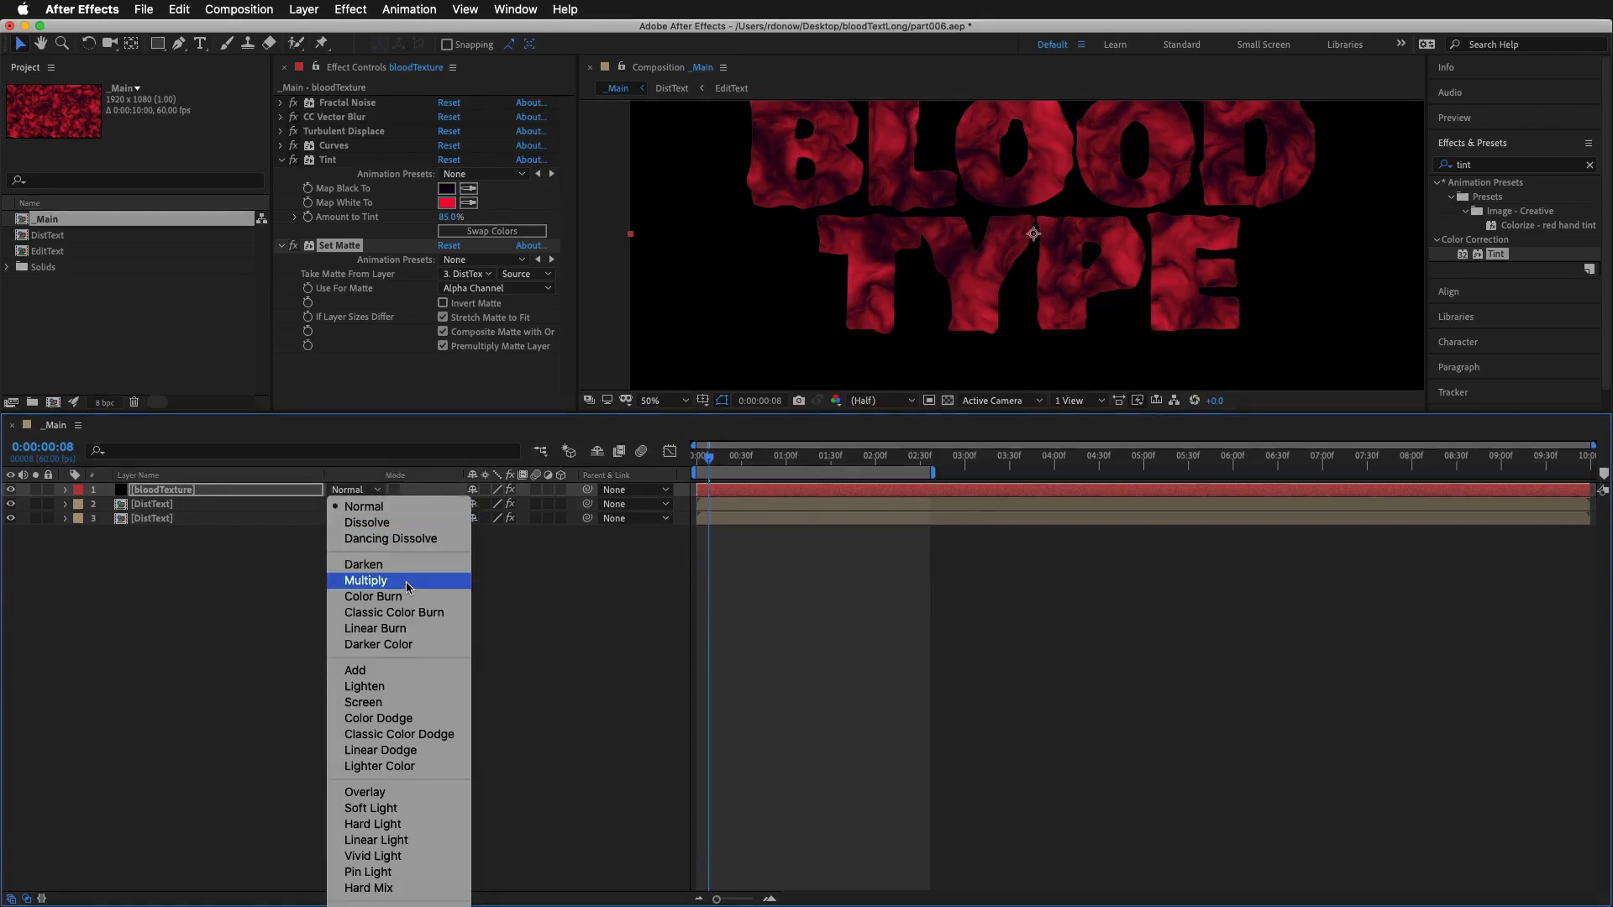
{"action": "left_click", "coordinate": [421, 825]}
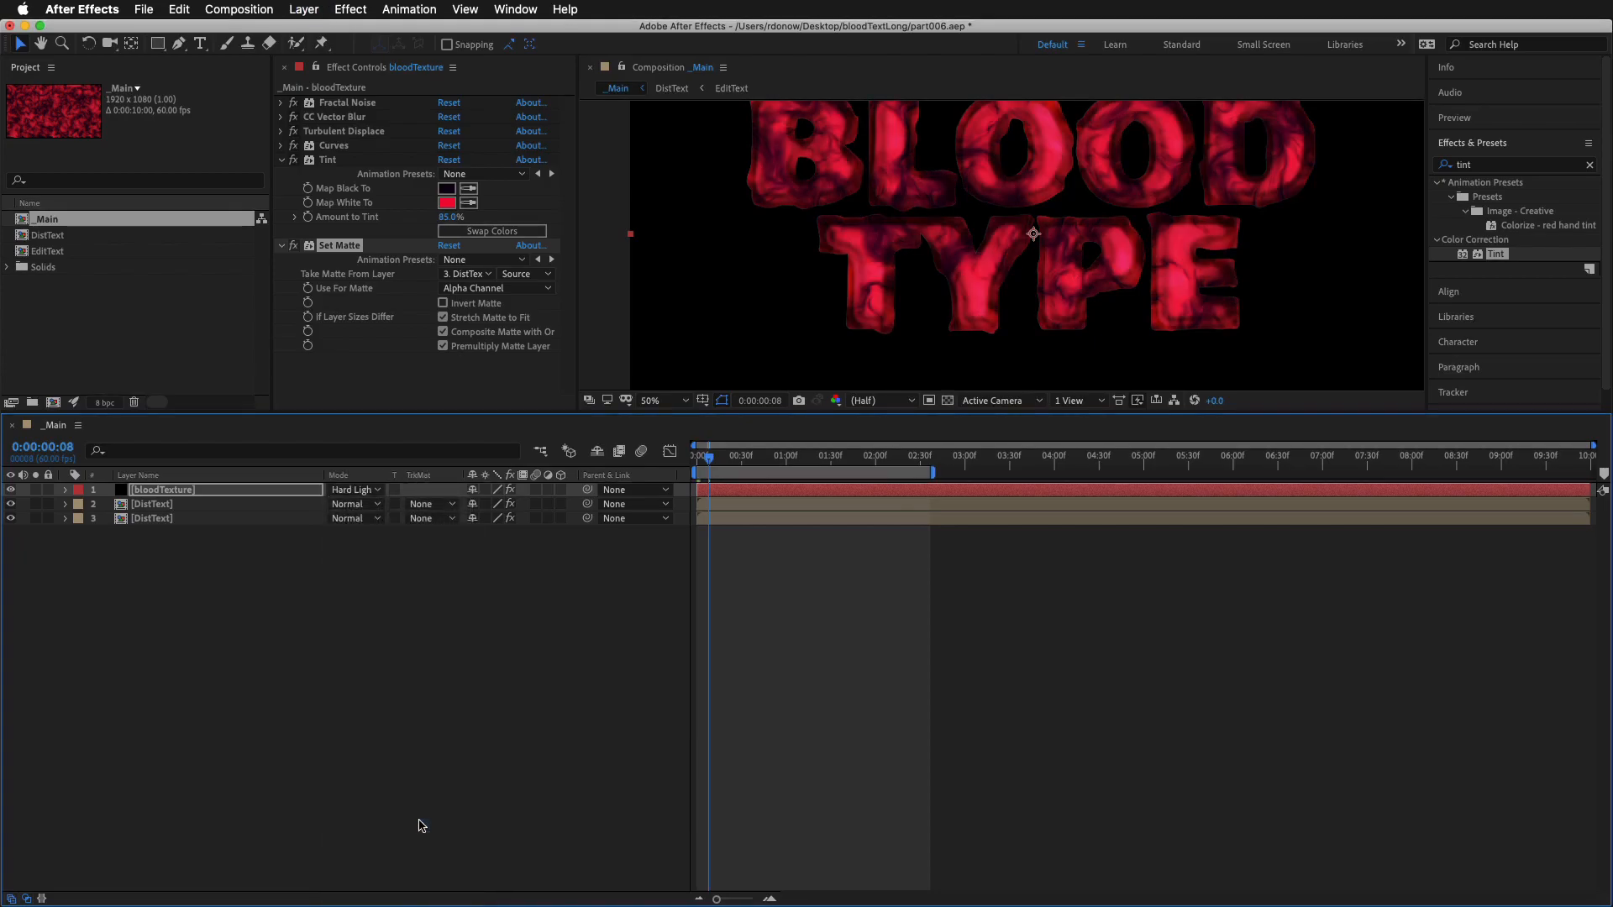
{"action": "left_click_drag", "start_coordinate": [913, 412], "coordinate": [892, 622]}
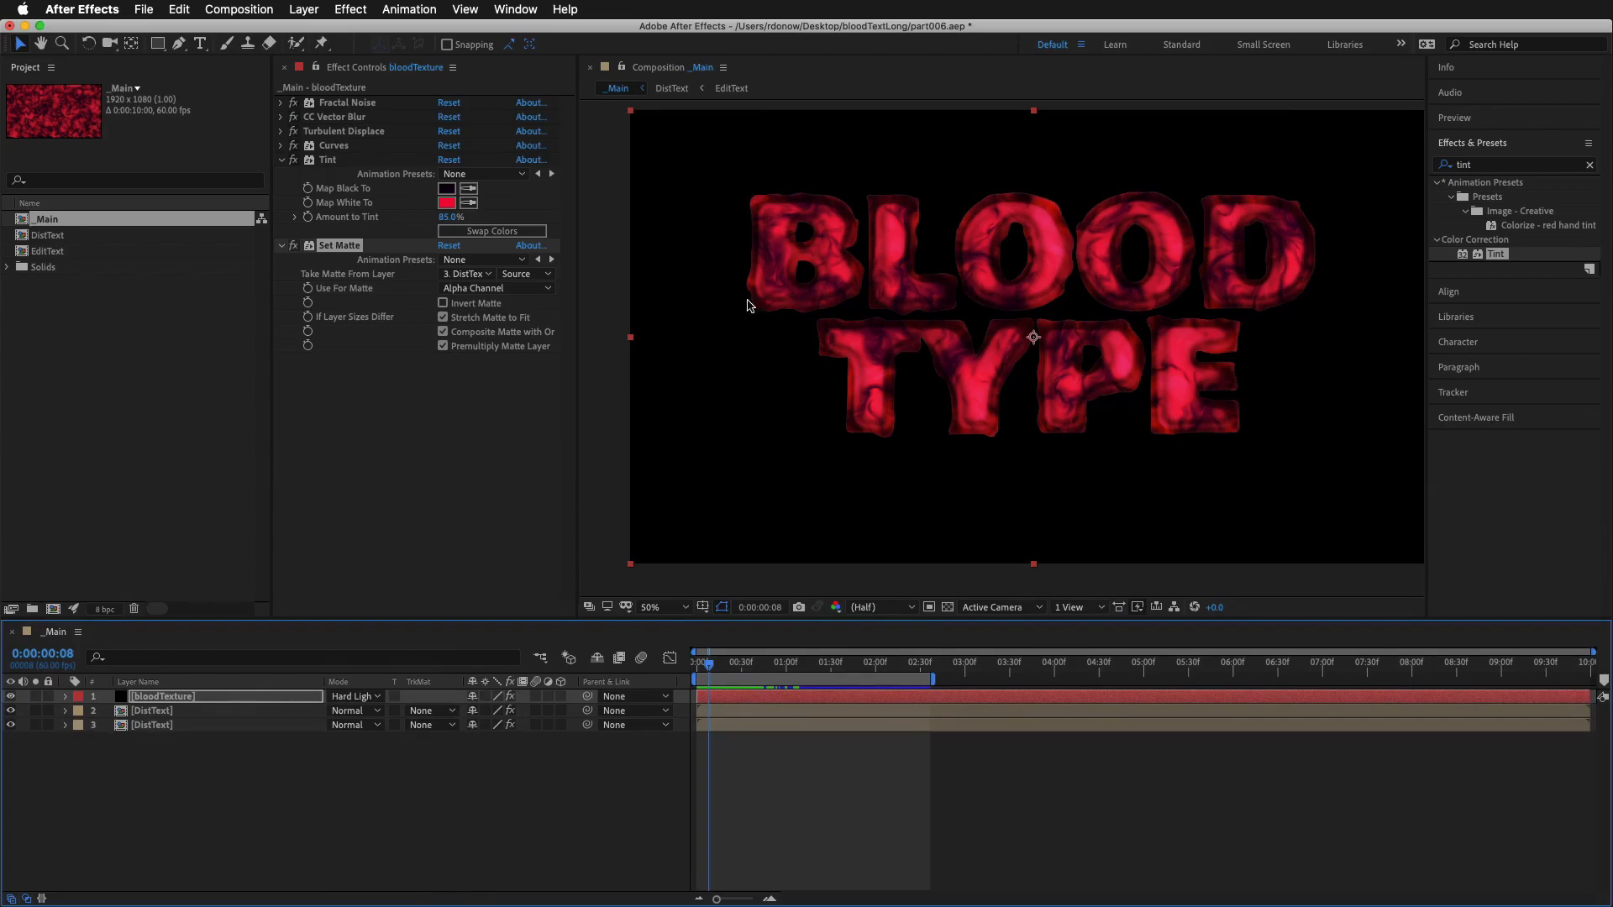
Set the bloodTexture layer's Fractal Noise contrast to 99 and brightness to -34
{"action": "left_click", "coordinate": [186, 701]}
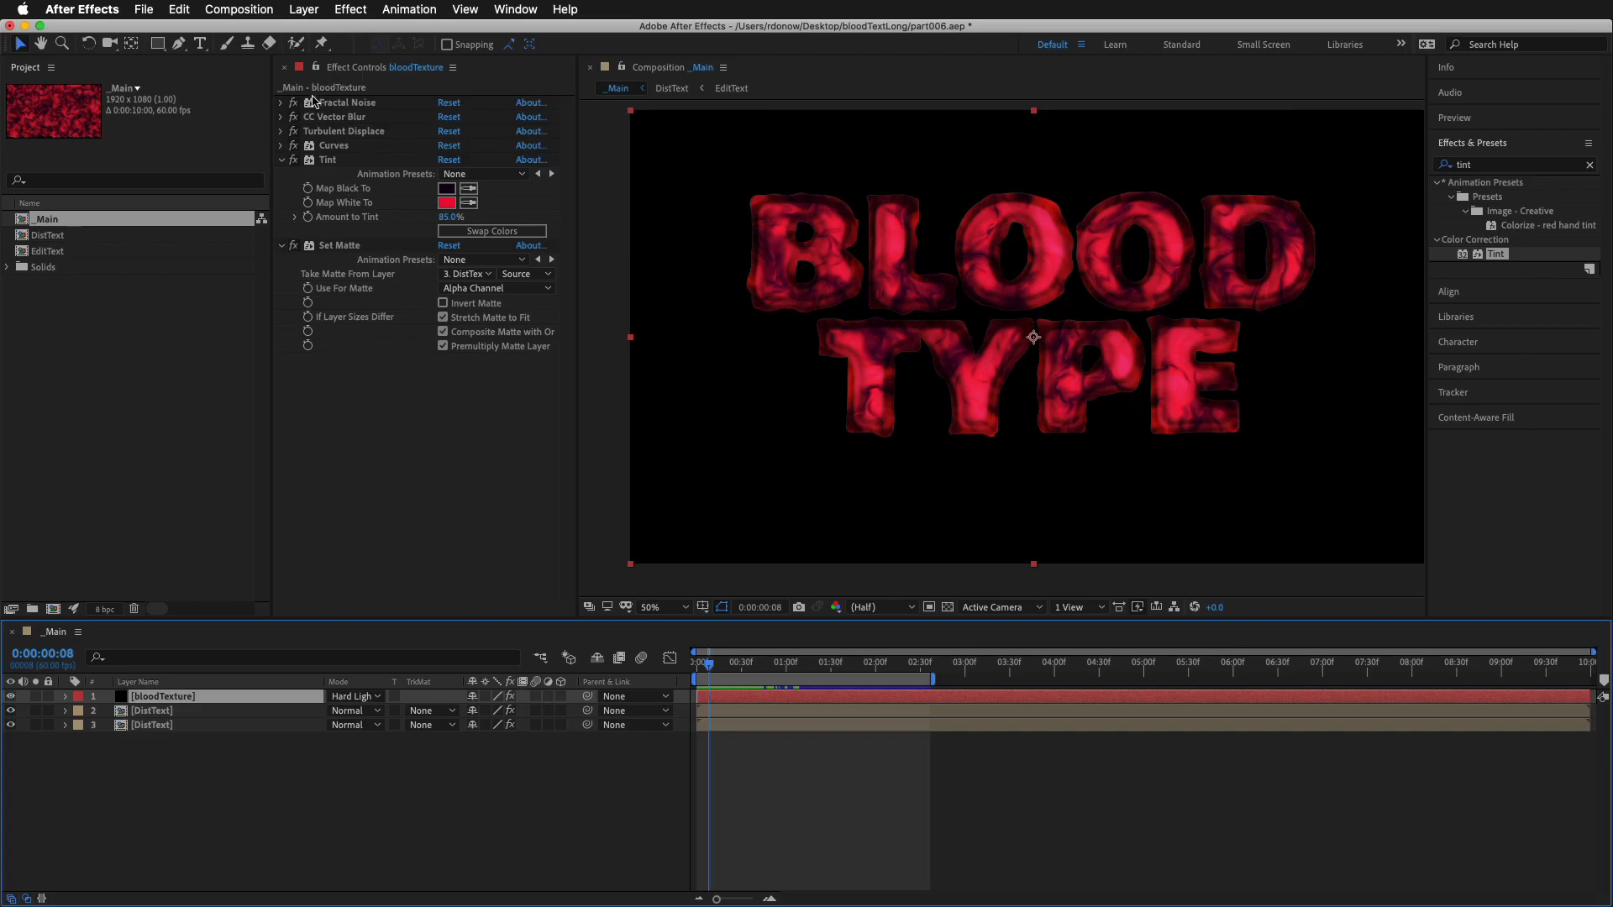
{"action": "left_click", "coordinate": [282, 103]}
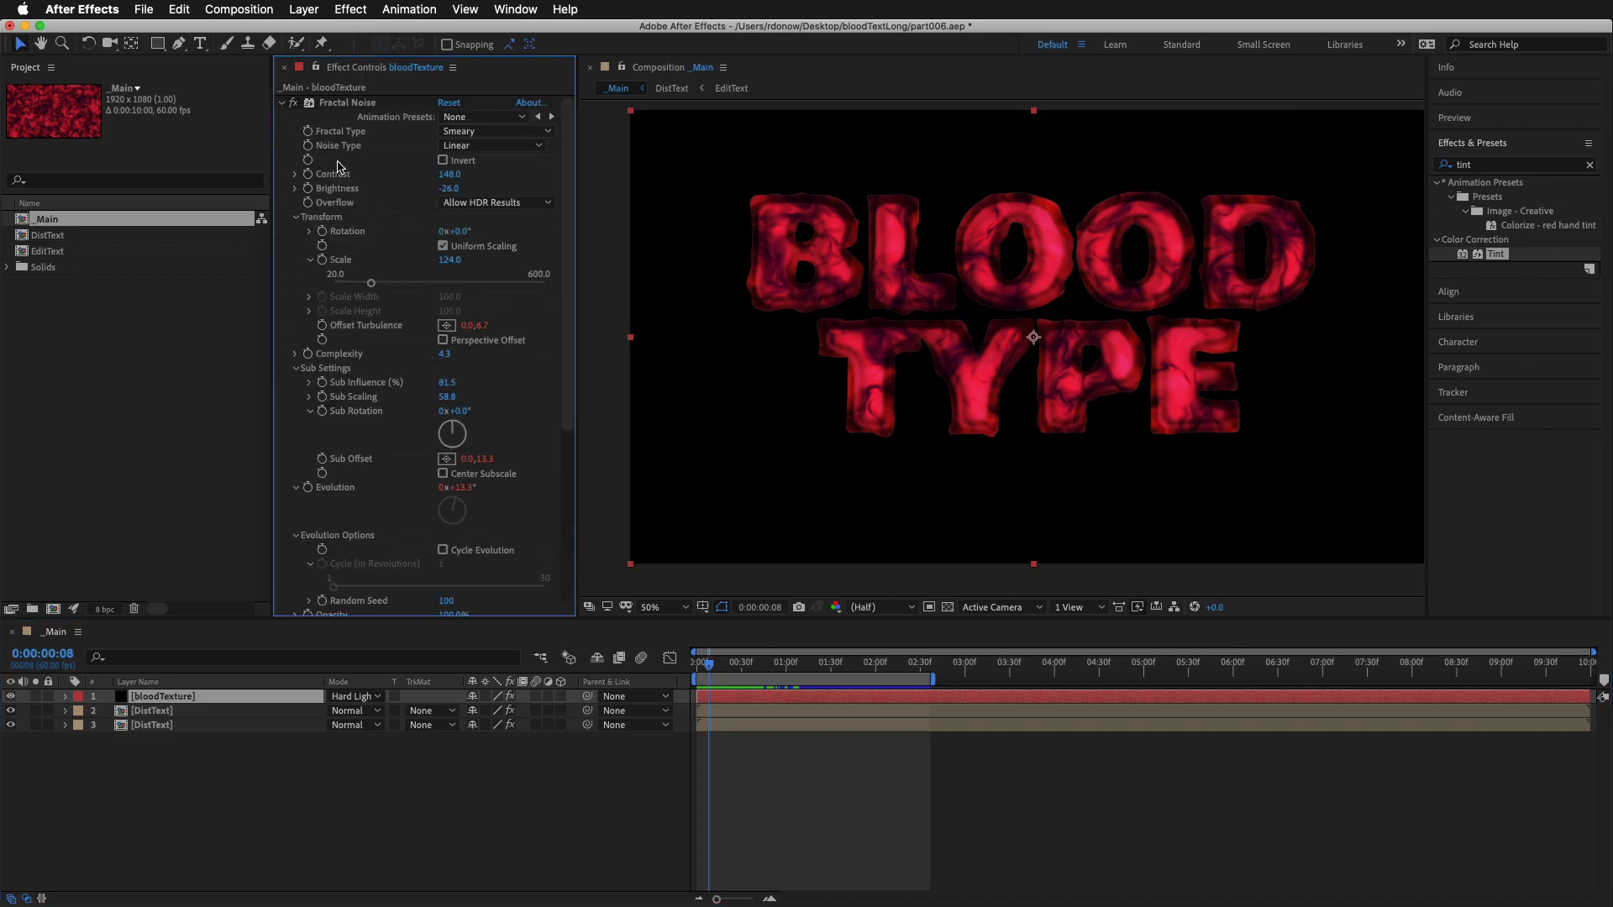
{"action": "mouse_move", "coordinate": [462, 174]}
{"action": "left_mouse_down"}
{"action": "mouse_move", "coordinate": [414, 181]}
{"action": "mouse_move", "coordinate": [447, 192]}
{"action": "left_mouse_up"}
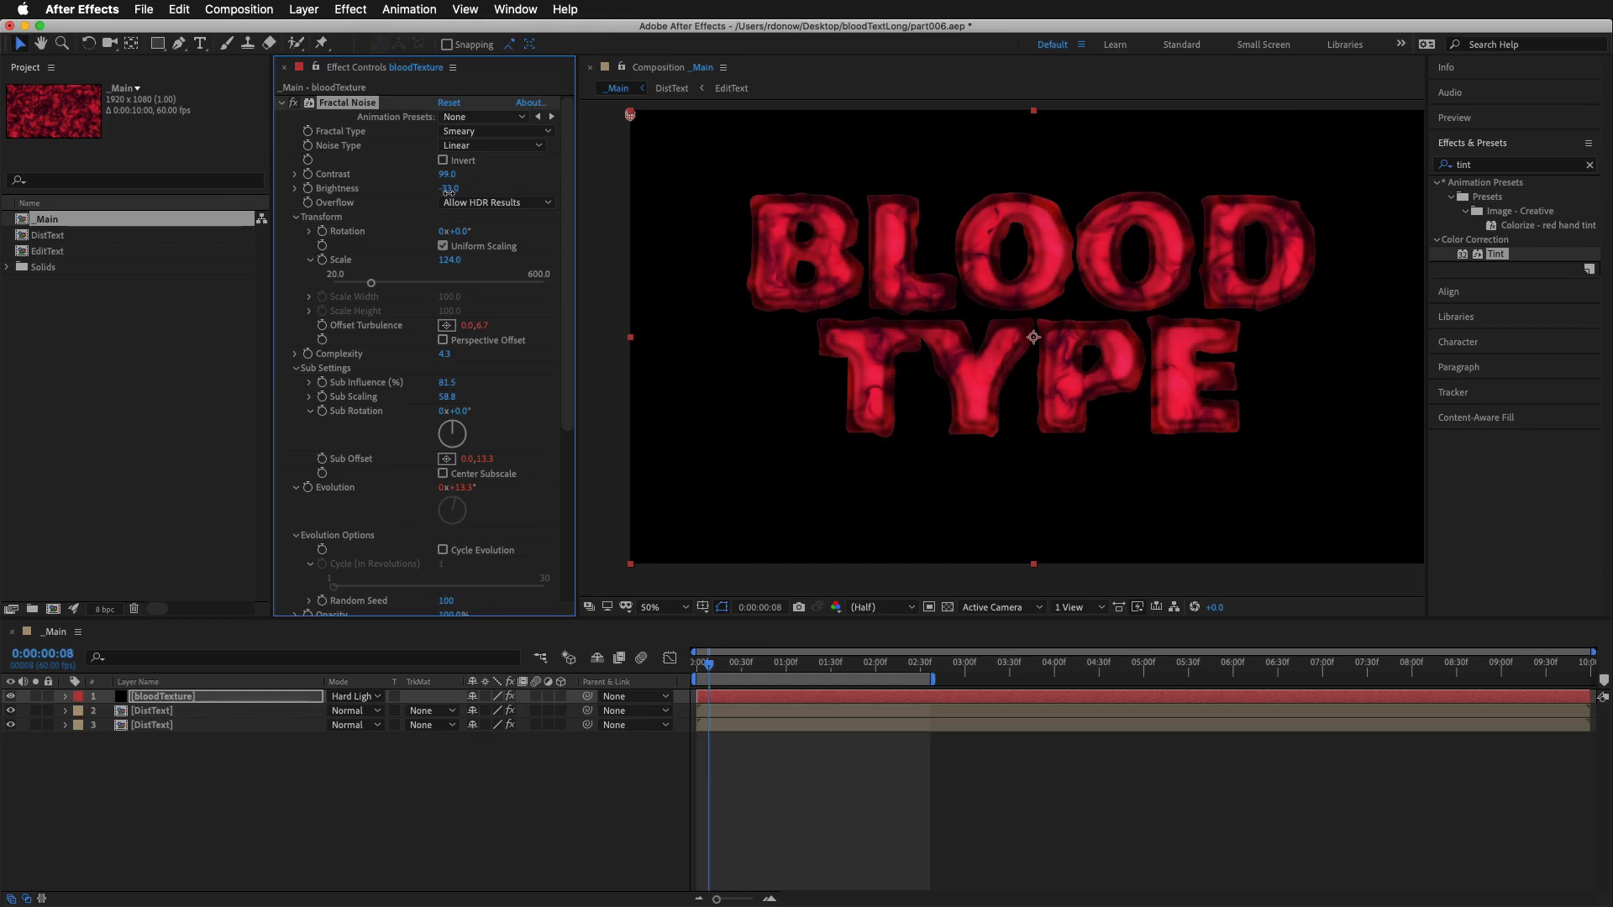
{"action": "left_click", "coordinate": [472, 769]}
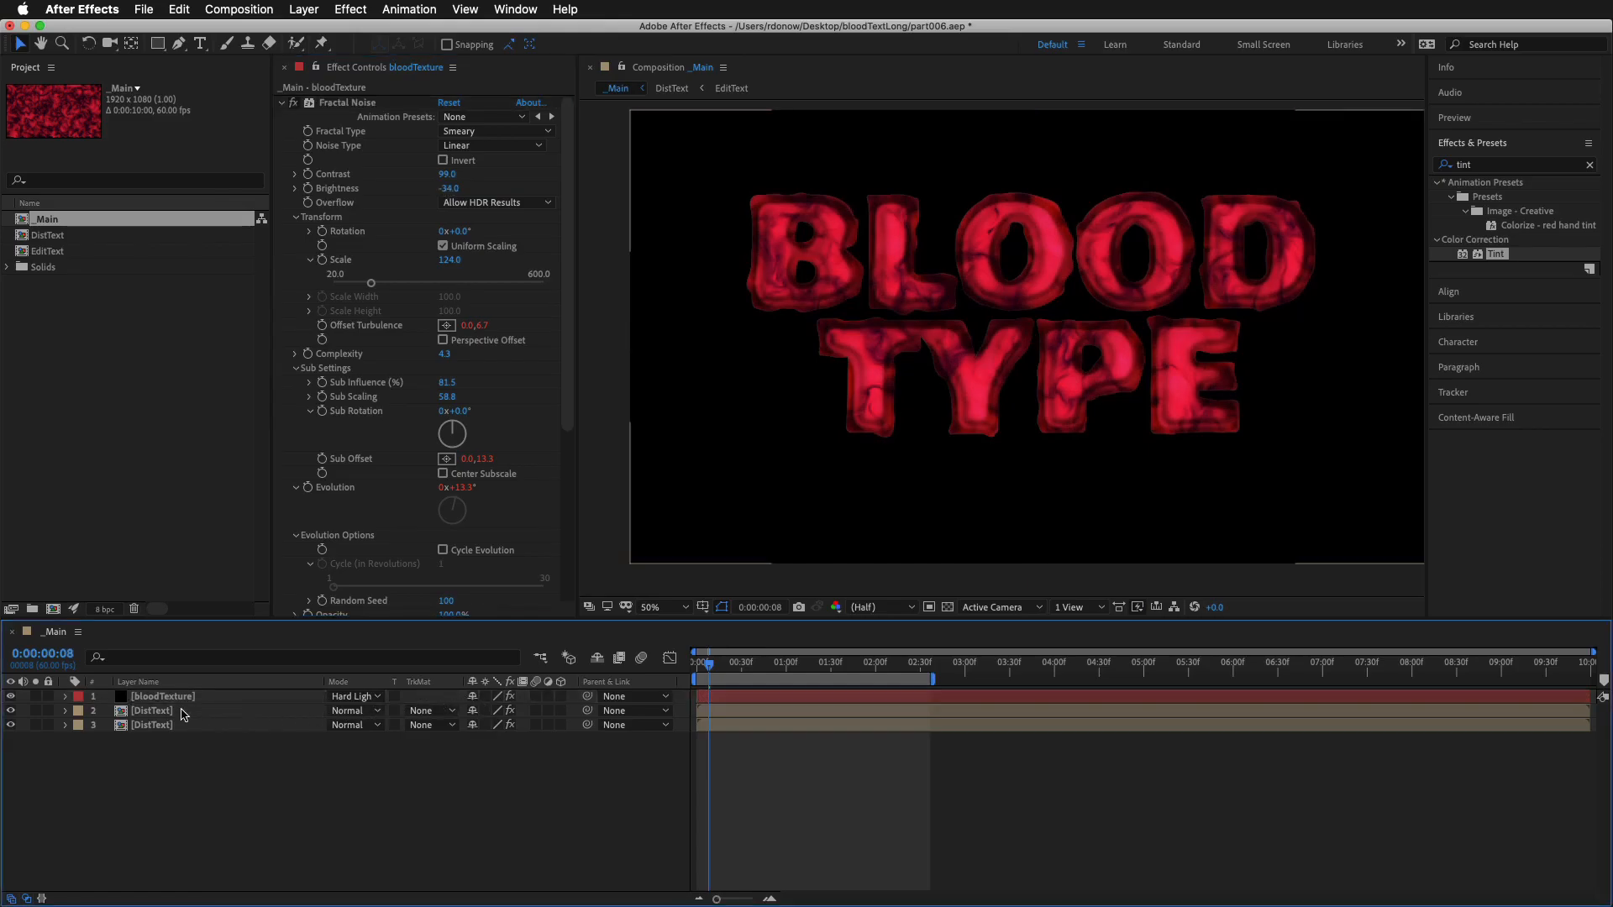
Raise both inner points of the upper DistText layer's RGB curve and set its Fast Box Blur radius to 17
{"action": "left_click", "coordinate": [154, 711]}
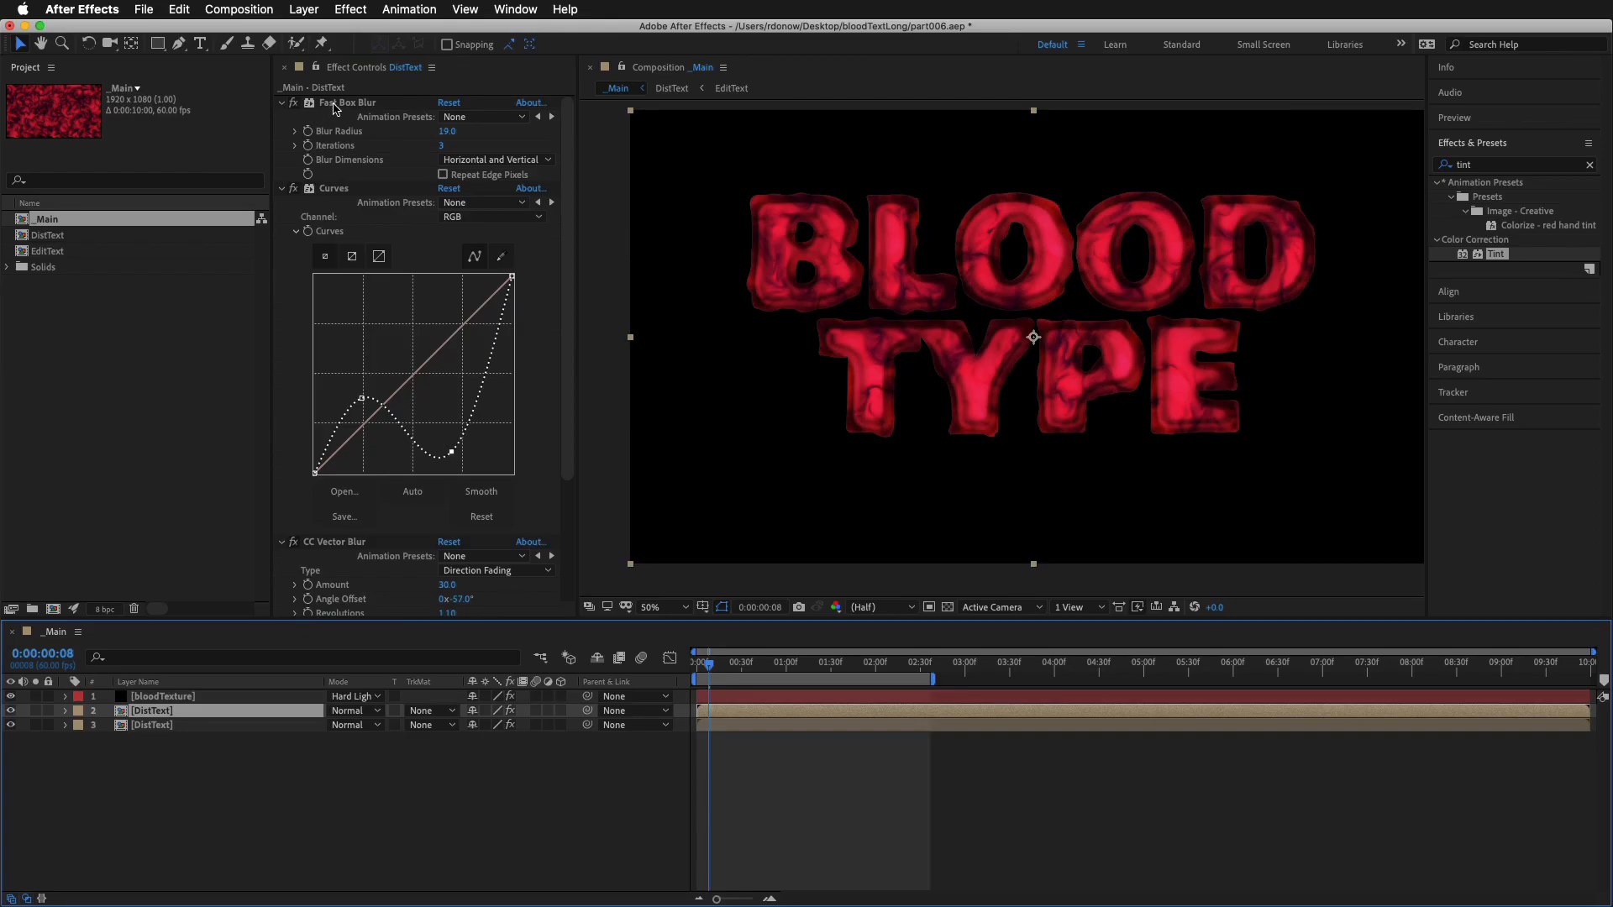
{"action": "left_click_drag", "start_coordinate": [451, 452], "coordinate": [456, 413]}
{"action": "mouse_move", "coordinate": [361, 400]}
{"action": "left_mouse_down"}
{"action": "mouse_move", "coordinate": [360, 441]}
{"action": "mouse_move", "coordinate": [354, 376]}
{"action": "left_mouse_up"}
{"action": "left_click_drag", "start_coordinate": [446, 133], "coordinate": [434, 139]}
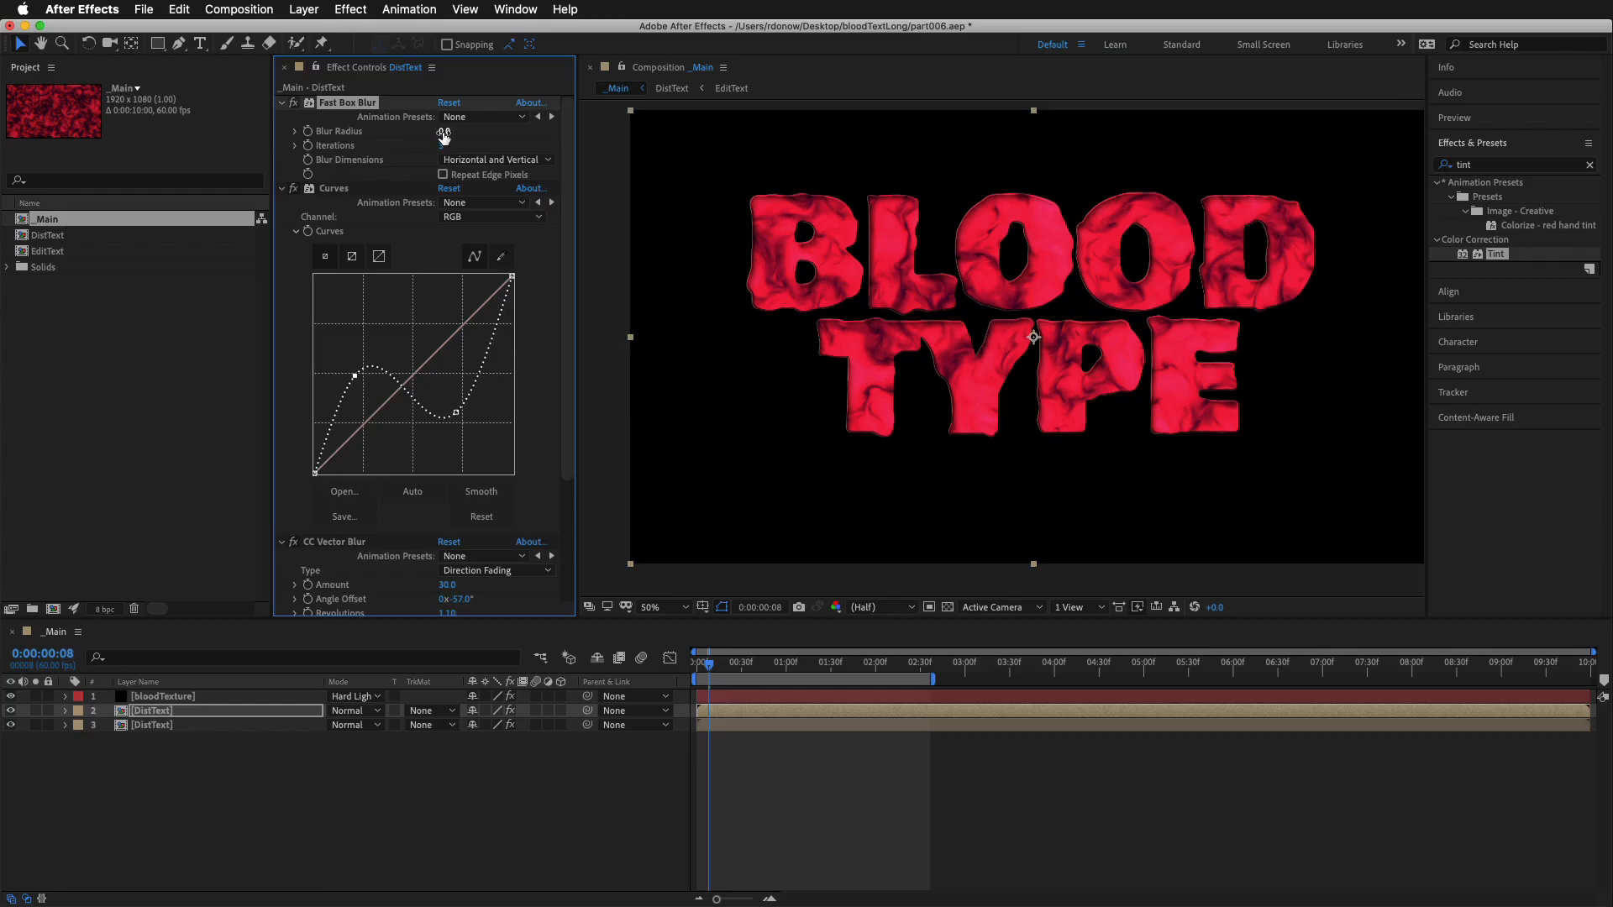
{"action": "left_click_drag", "start_coordinate": [445, 136], "coordinate": [461, 132]}
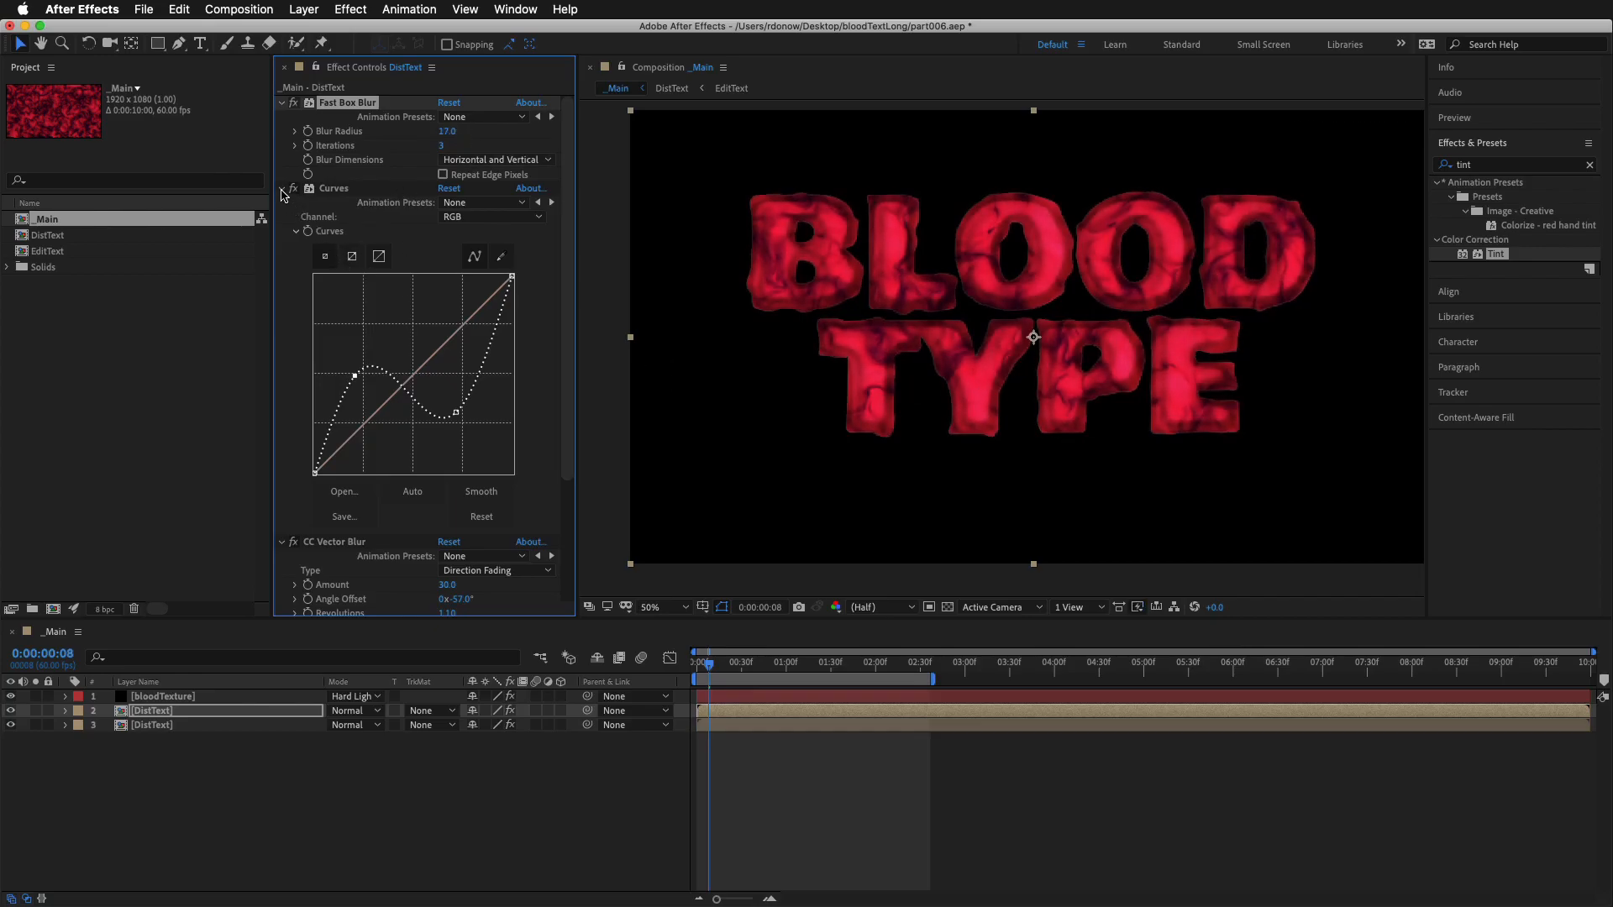
Collapse the Curves settings and adjust the CC Vector Blur Amount on the upper DistText layer
{"action": "left_click", "coordinate": [282, 189]}
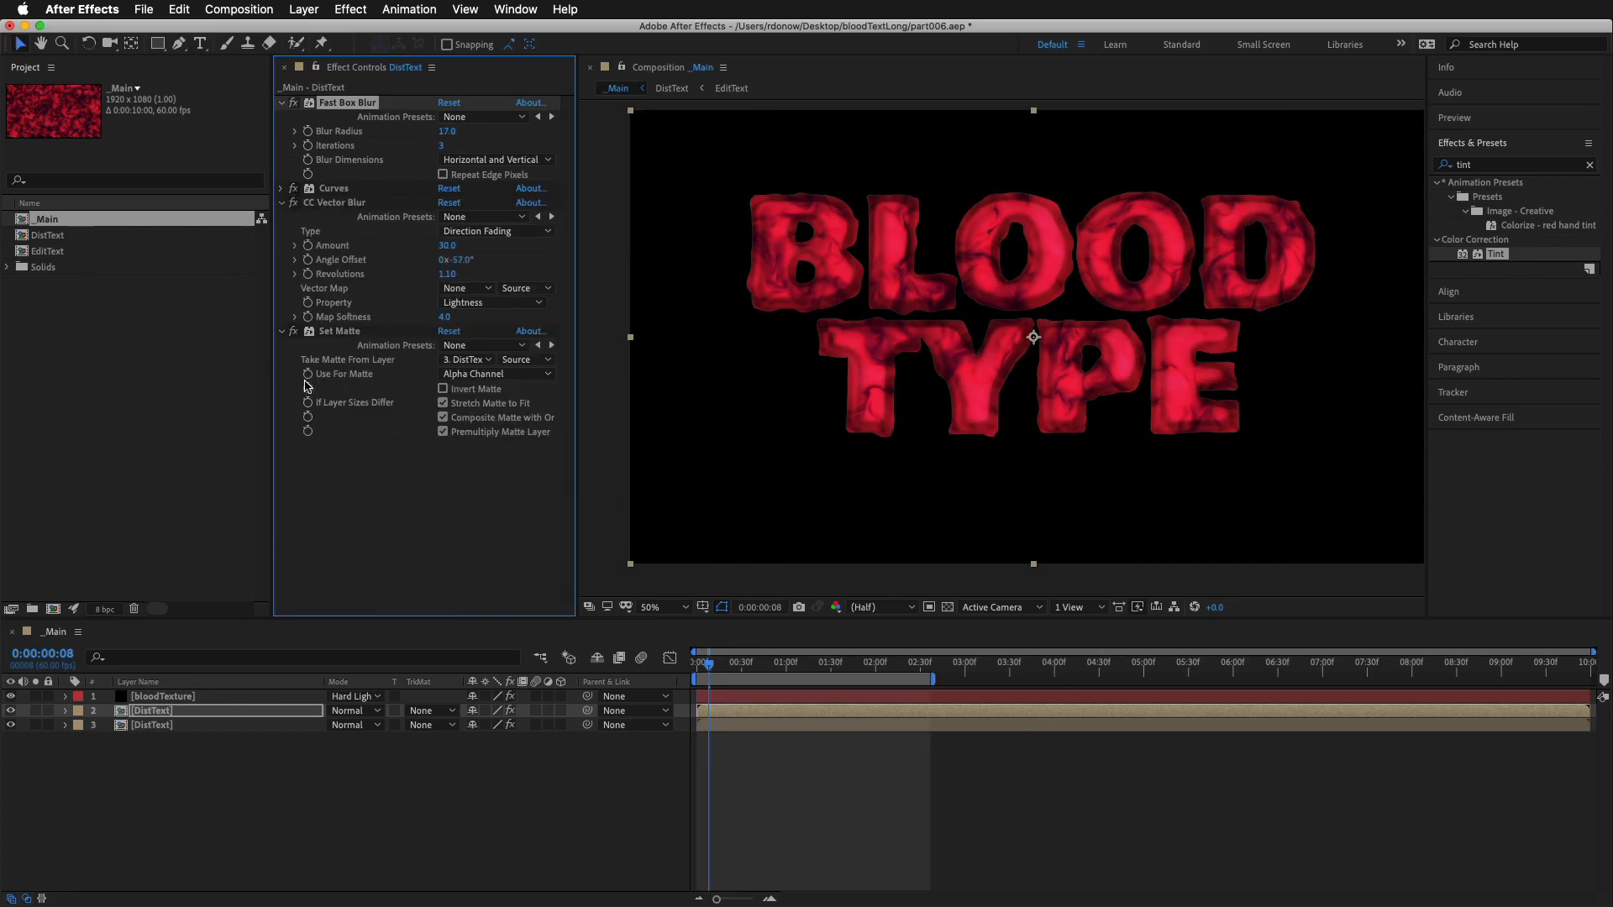
{"action": "left_click", "coordinate": [331, 204]}
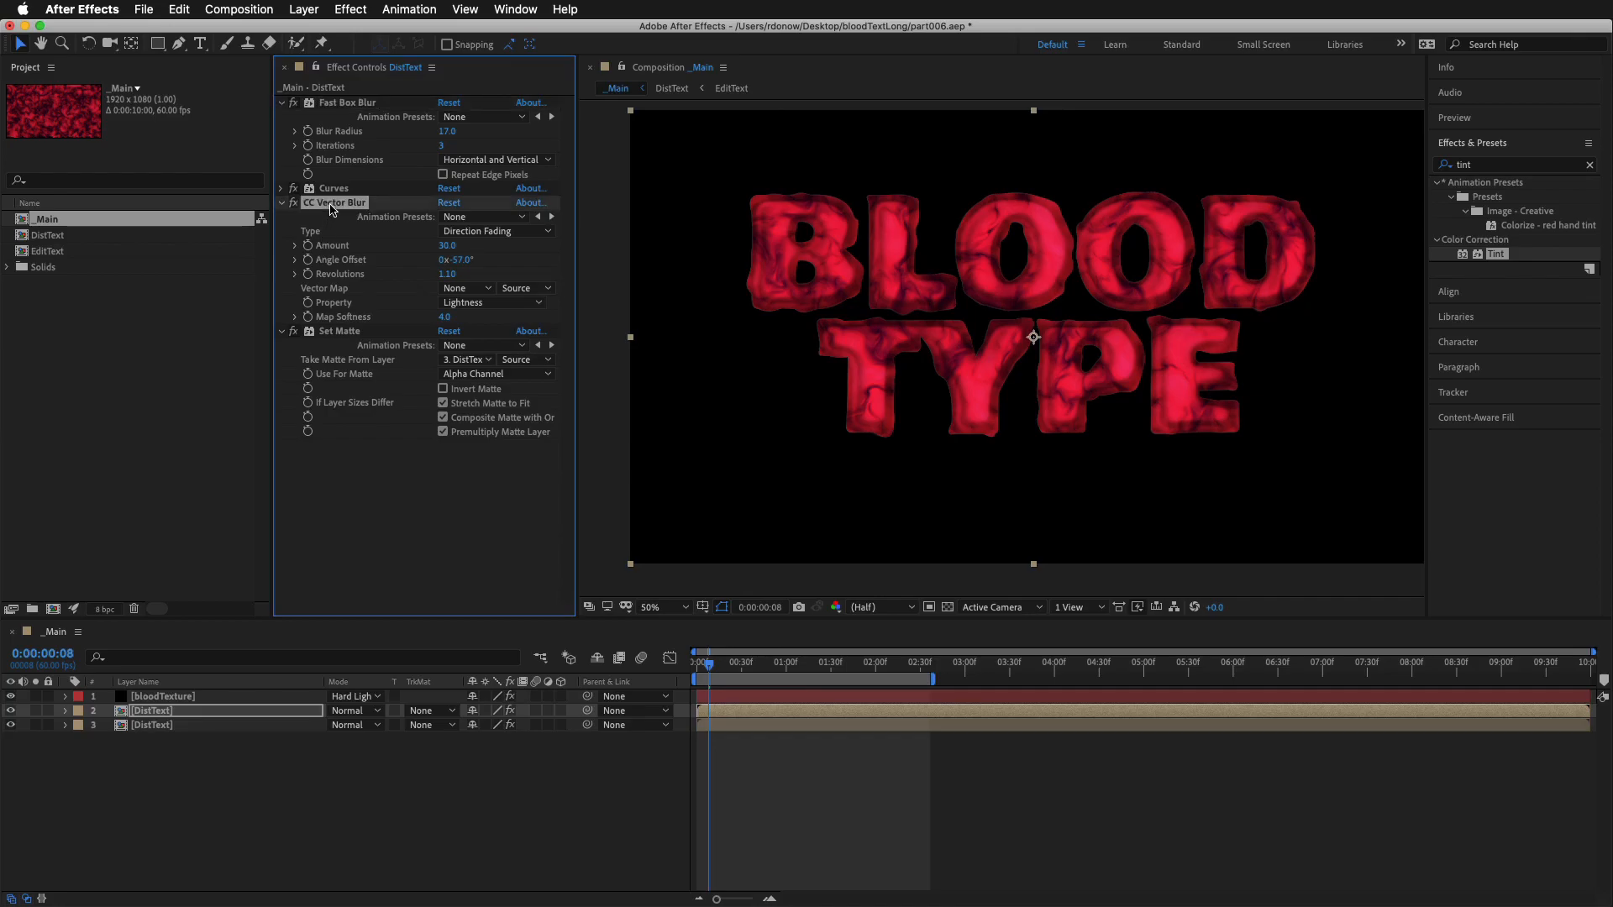
{"action": "left_click_drag", "start_coordinate": [439, 250], "coordinate": [624, 255]}
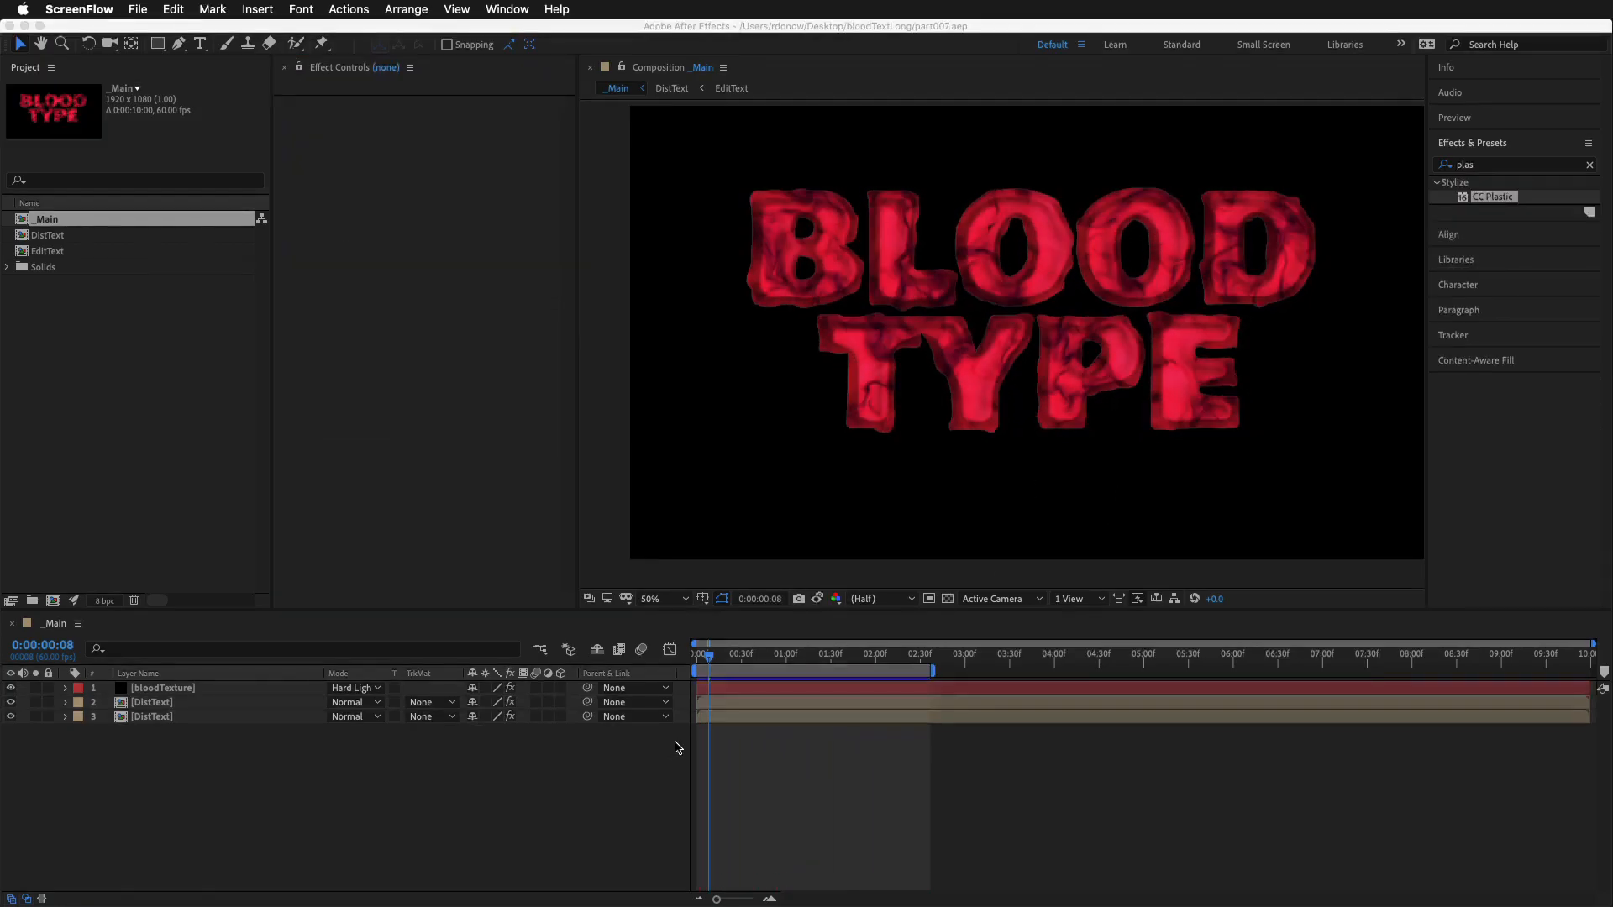
Add an adjustment layer above all layers in _Main and apply the CC Plastic effect to it
{"action": "right_click", "coordinate": [683, 736]}
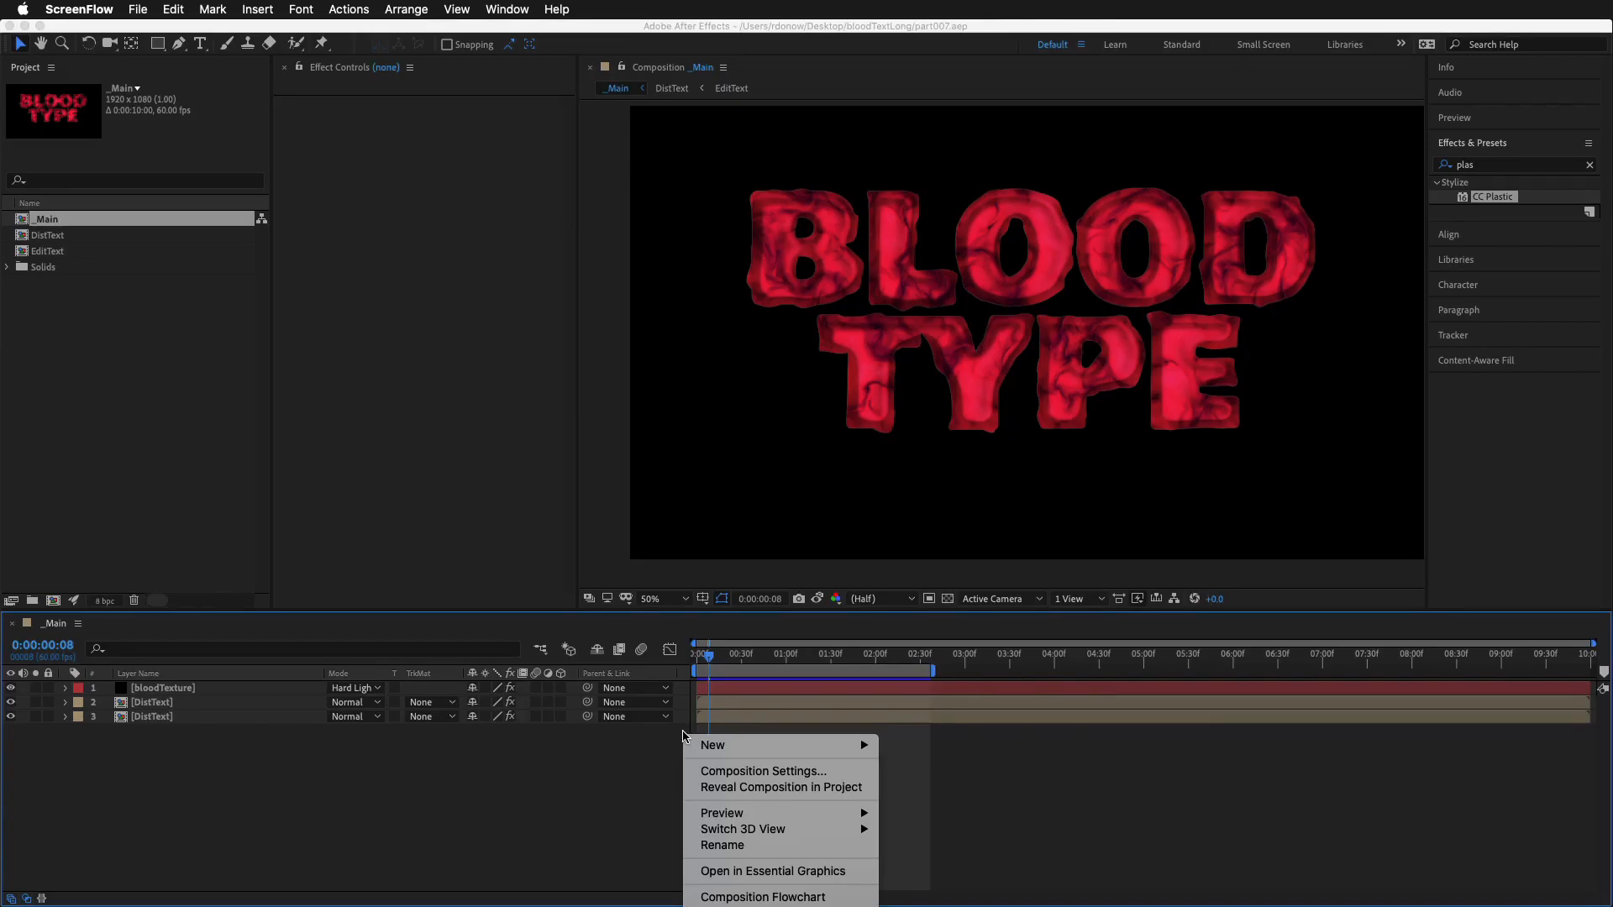
{"action": "mouse_move", "coordinate": [840, 747]}
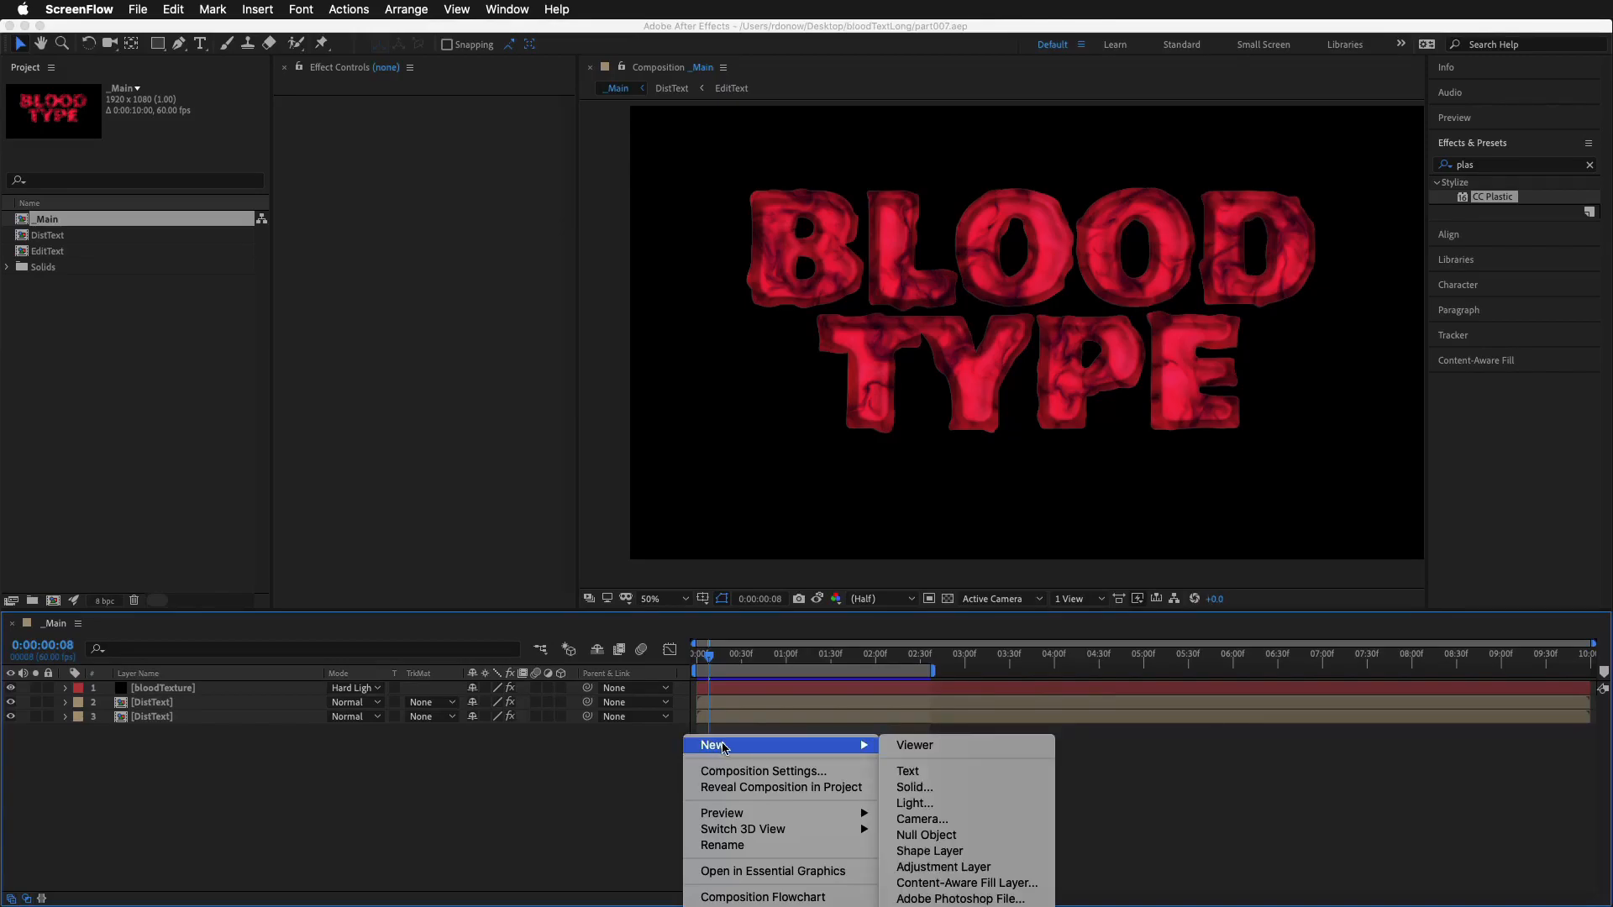
{"action": "left_click", "coordinate": [982, 866]}
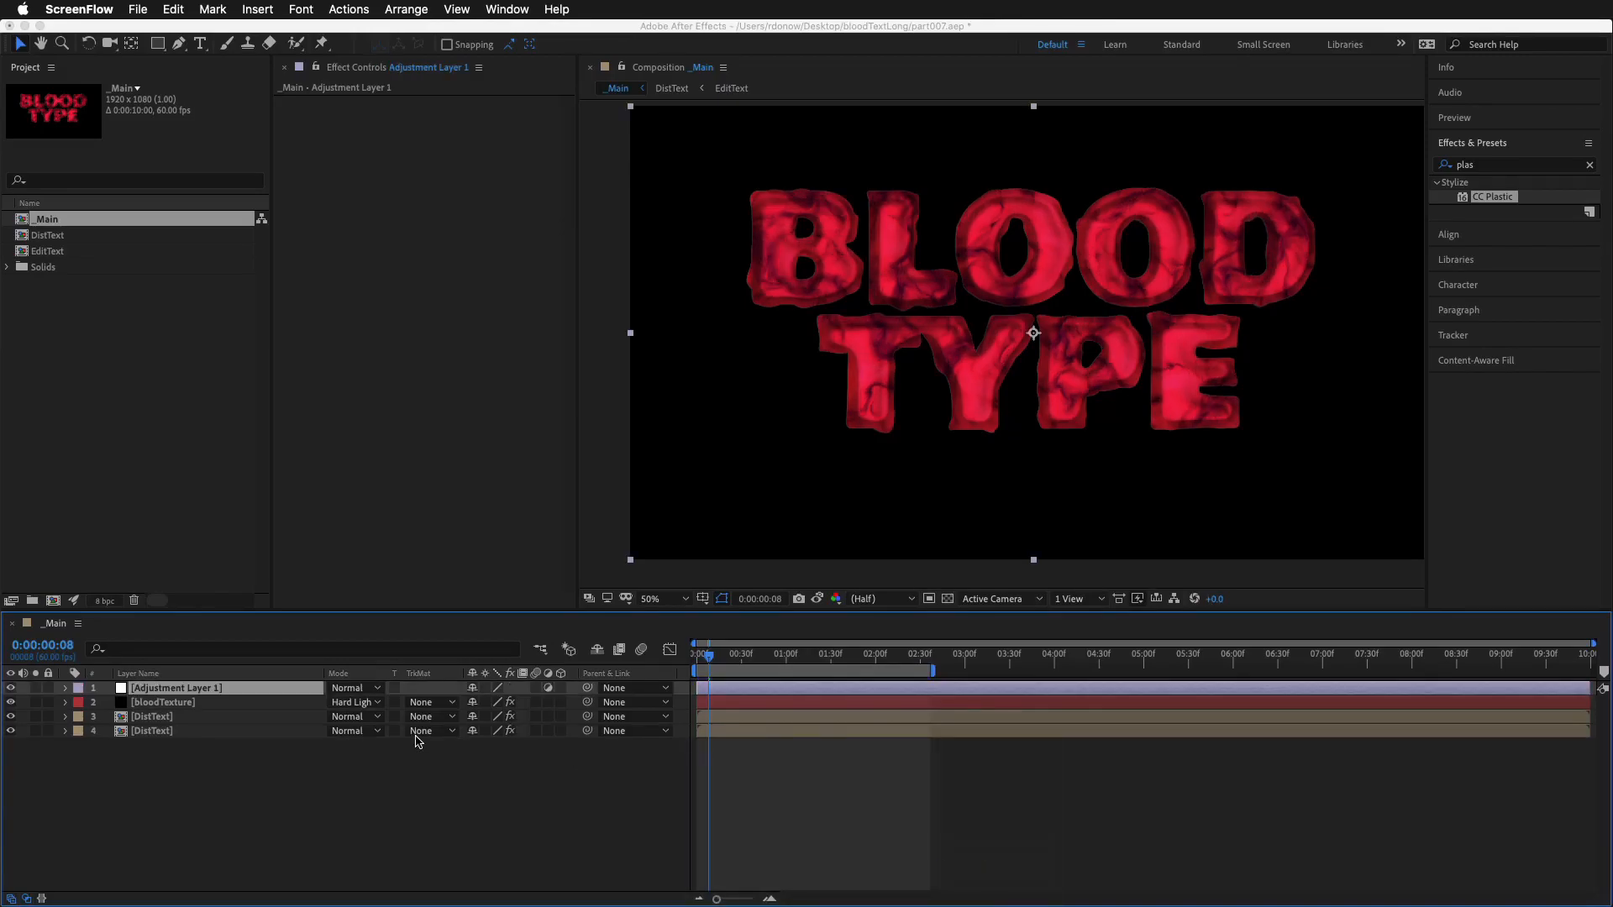
{"action": "left_click", "coordinate": [1484, 168]}
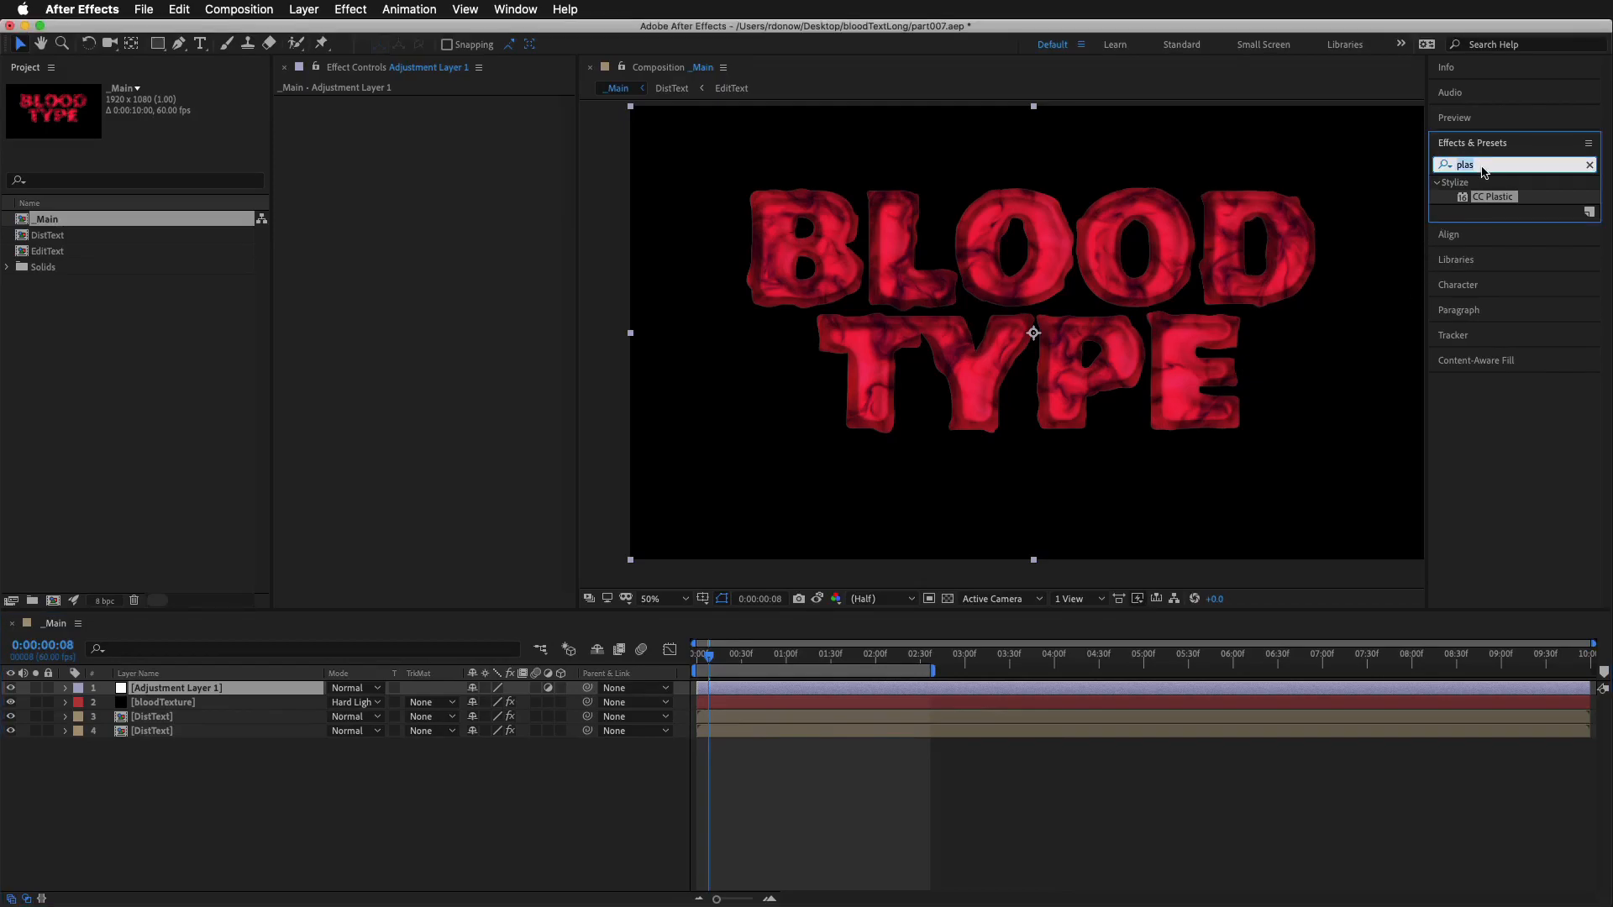
{"action": "type", "text": "plas"}
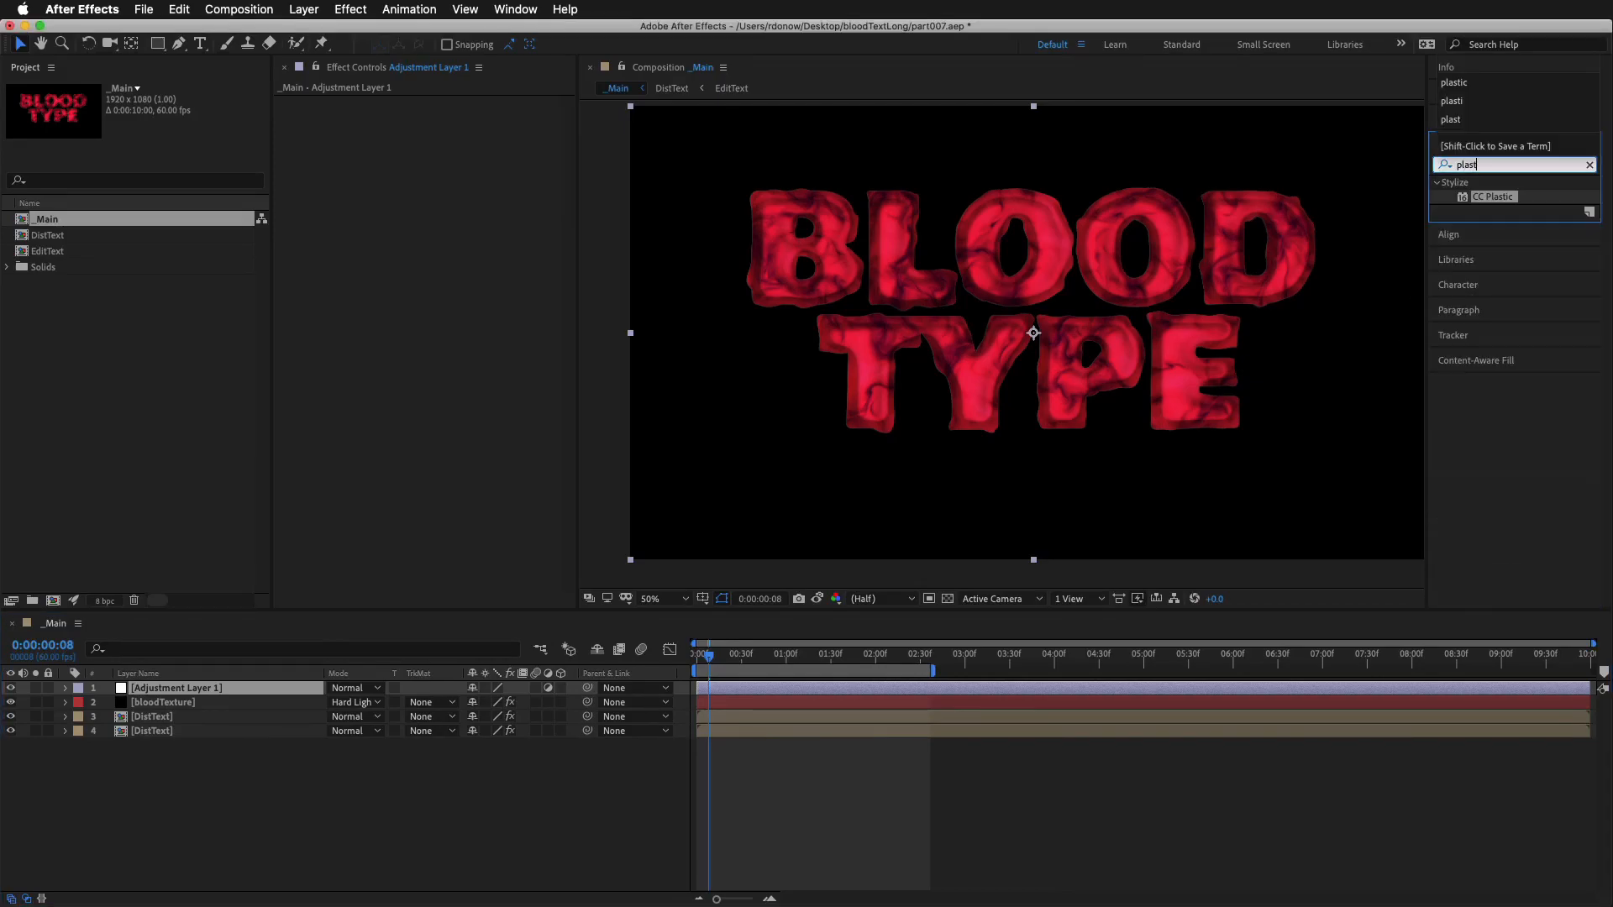
{"action": "left_click_drag", "start_coordinate": [1486, 202], "coordinate": [262, 693]}
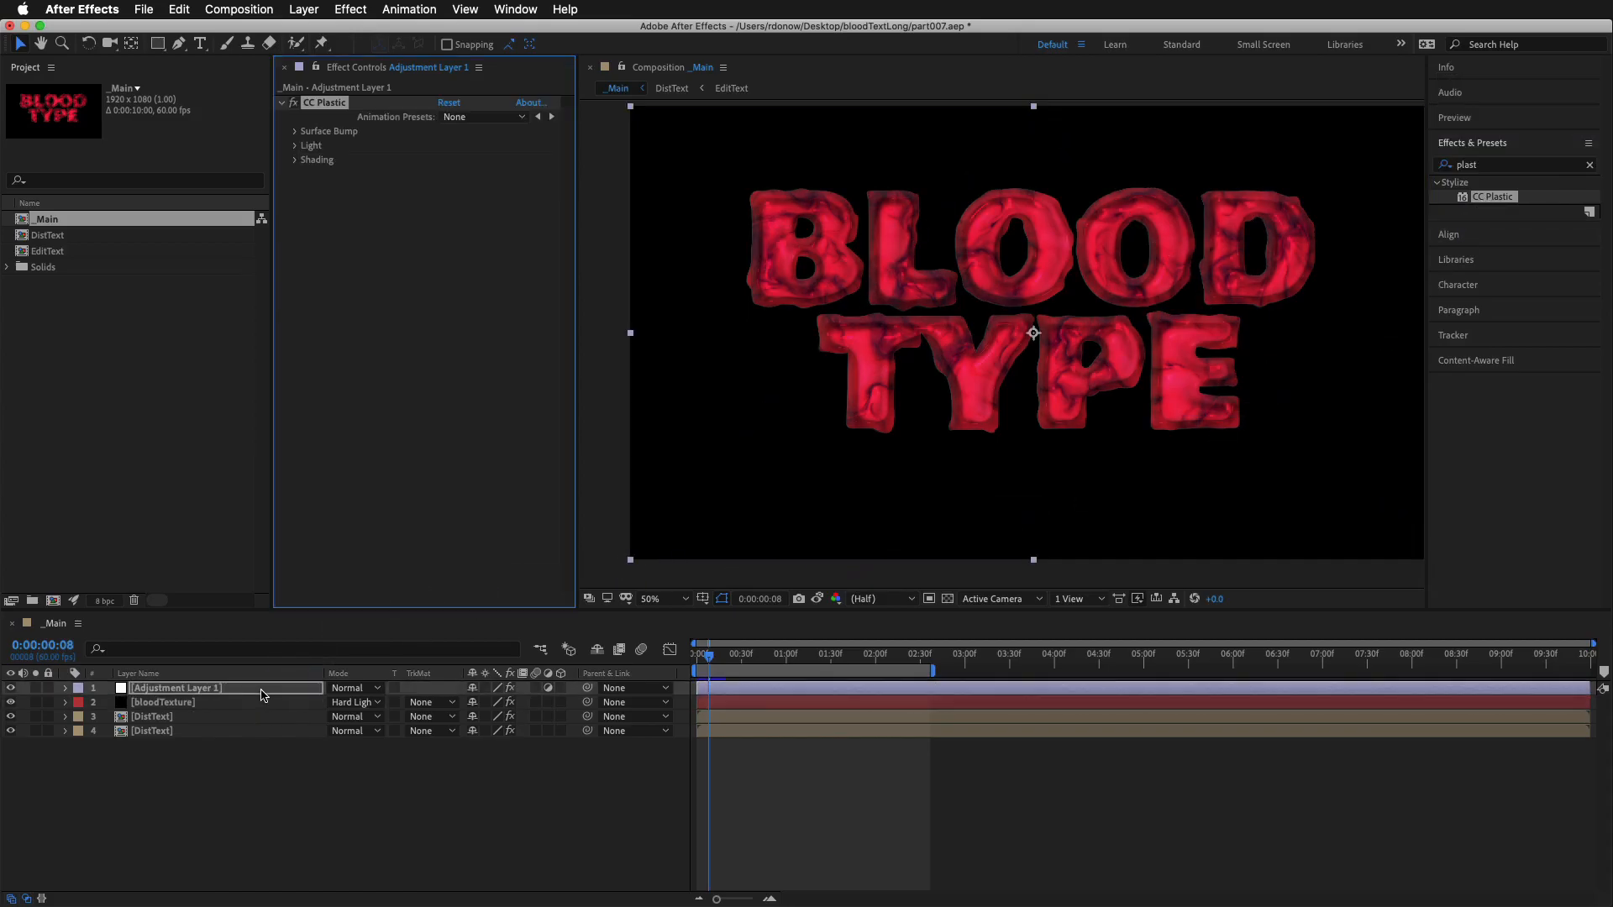
Set CC Plastic's Surface Bump softness to 7.9 and height to -22
{"action": "scroll", "coordinate": [873, 264], "scroll_direction": "up", "scroll_amount": 1}
{"action": "left_click_drag", "start_coordinate": [991, 268], "coordinate": [1122, 433]}
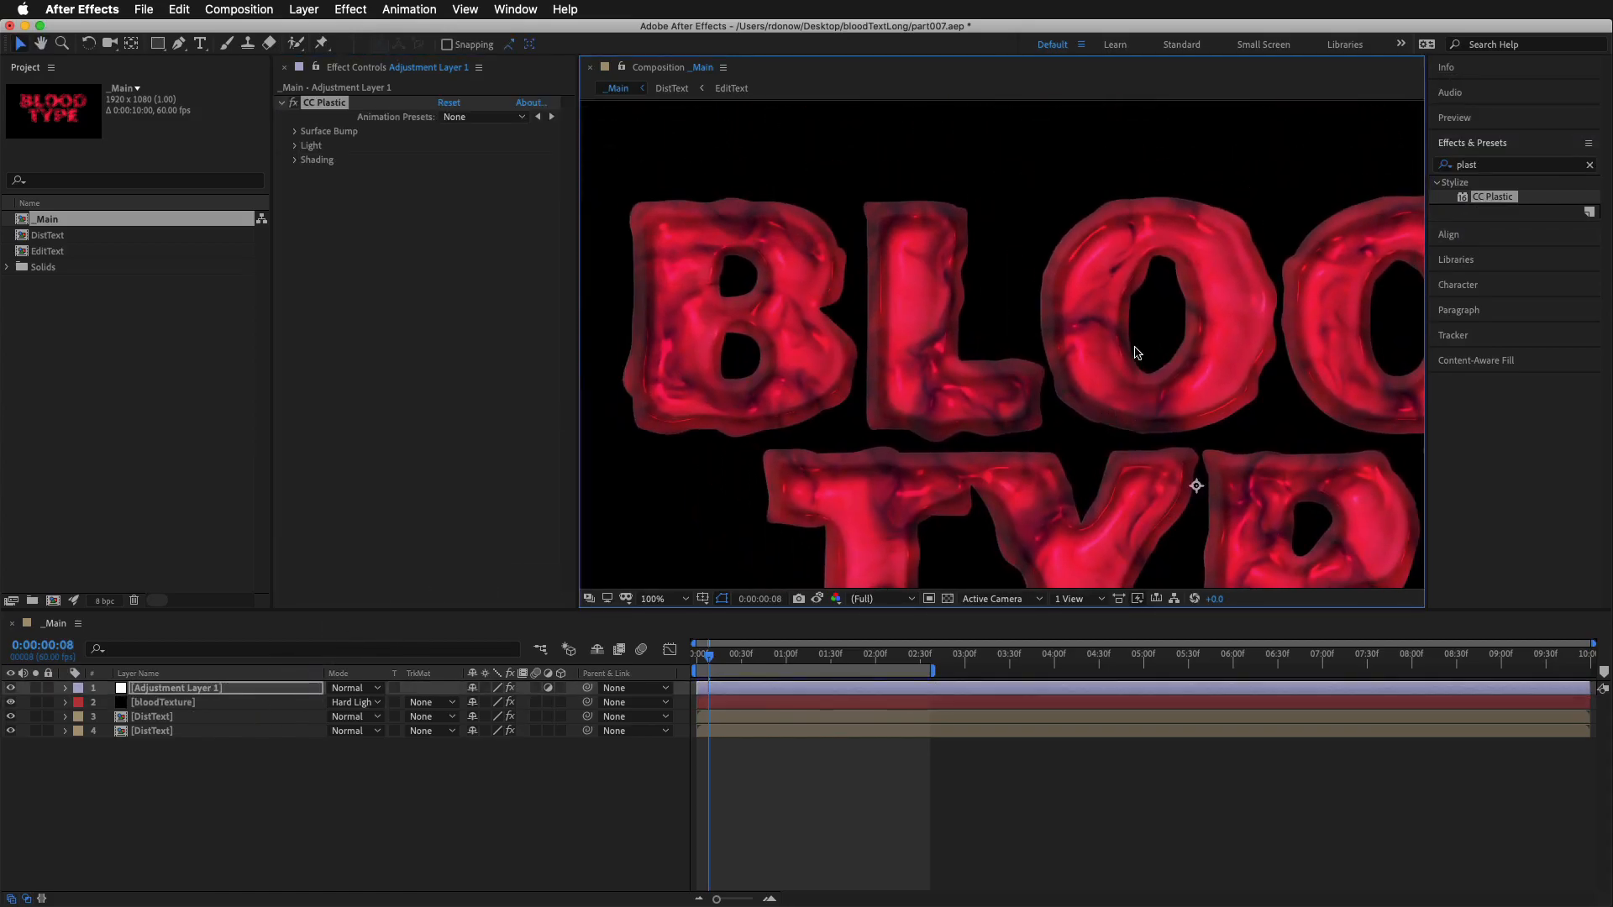
{"action": "left_click", "coordinate": [295, 131]}
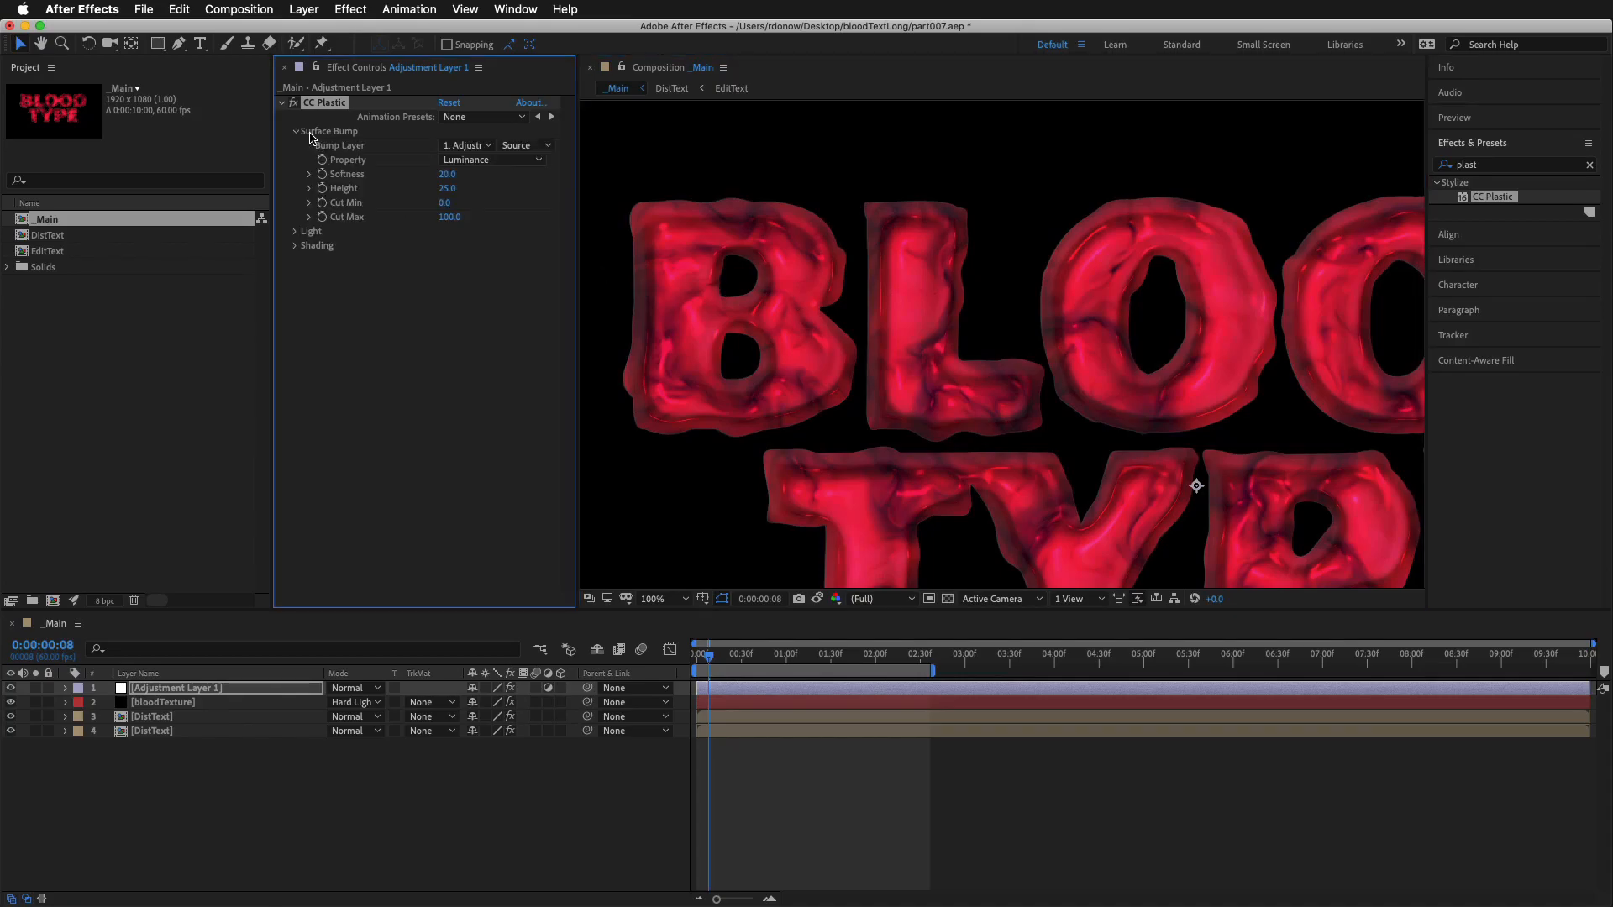
{"action": "left_click_drag", "start_coordinate": [445, 173], "coordinate": [359, 189]}
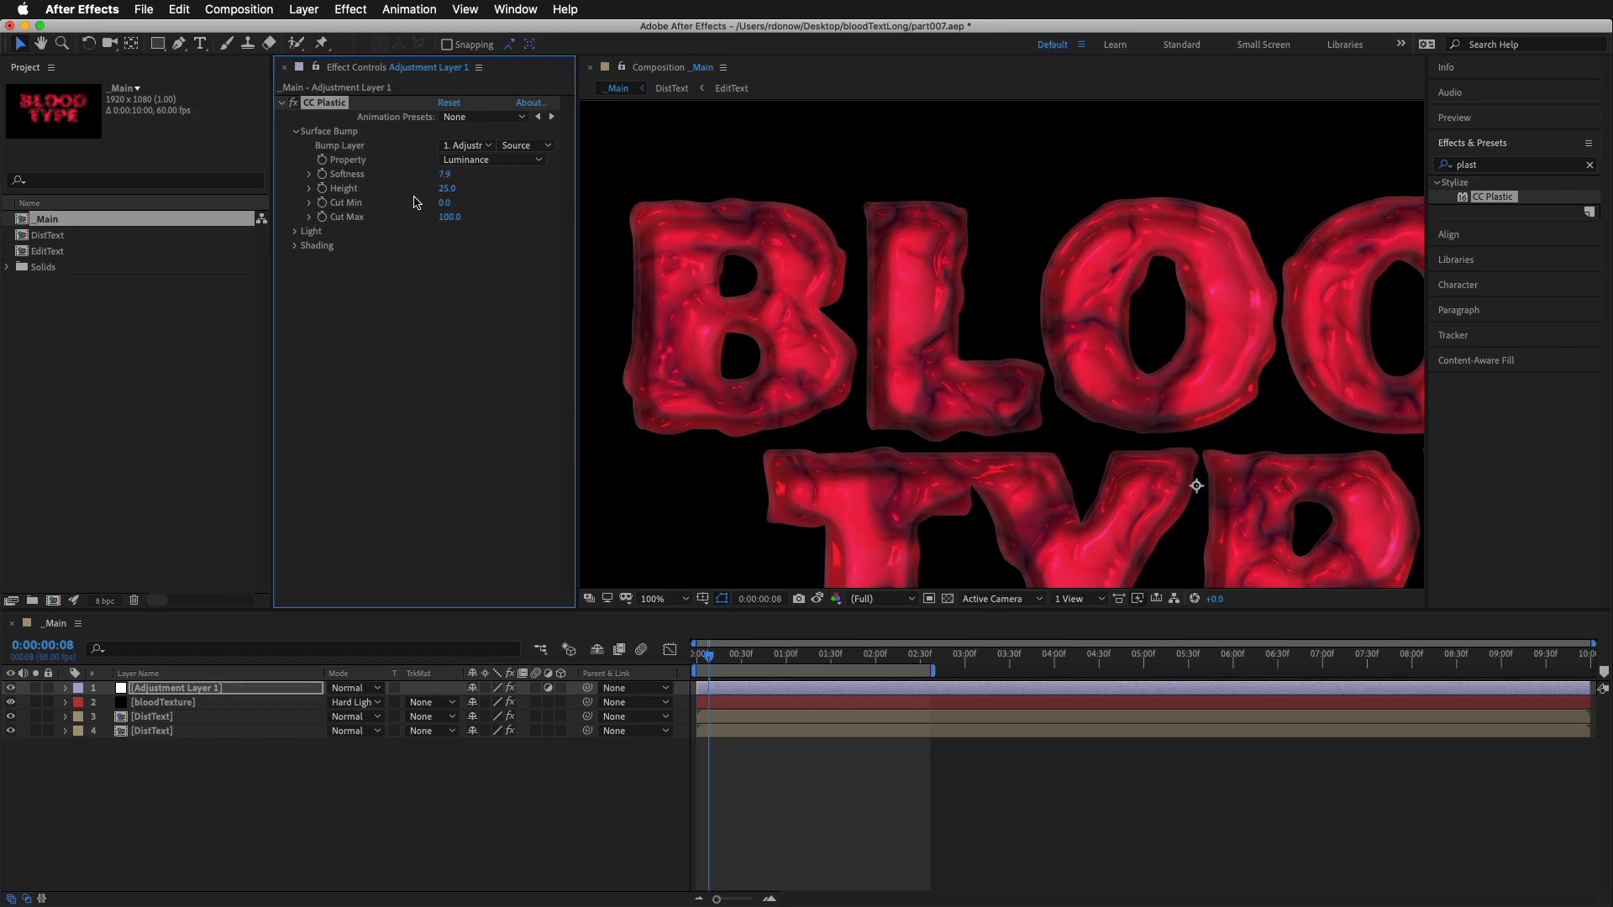
{"action": "mouse_move", "coordinate": [446, 188]}
{"action": "left_mouse_down"}
{"action": "mouse_move", "coordinate": [424, 205]}
{"action": "mouse_move", "coordinate": [458, 199]}
{"action": "left_mouse_up"}
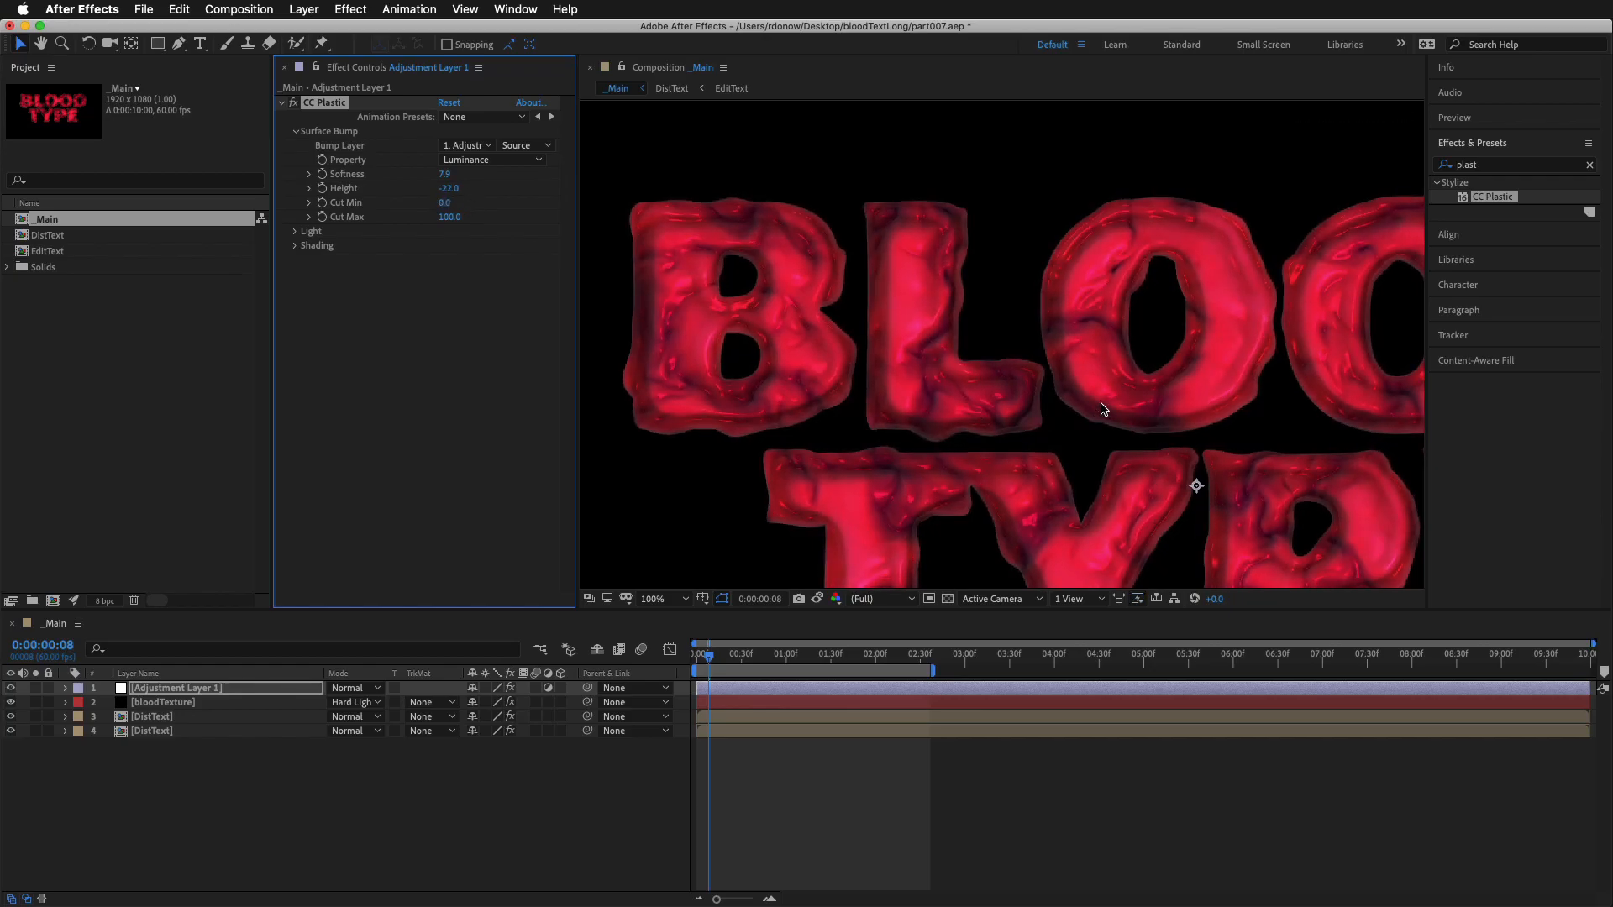
Change CC Plastic's light type to Point Light and move the light above the word BLOOD, to about 994, 116
{"action": "left_click", "coordinate": [295, 132]}
{"action": "left_click", "coordinate": [295, 146]}
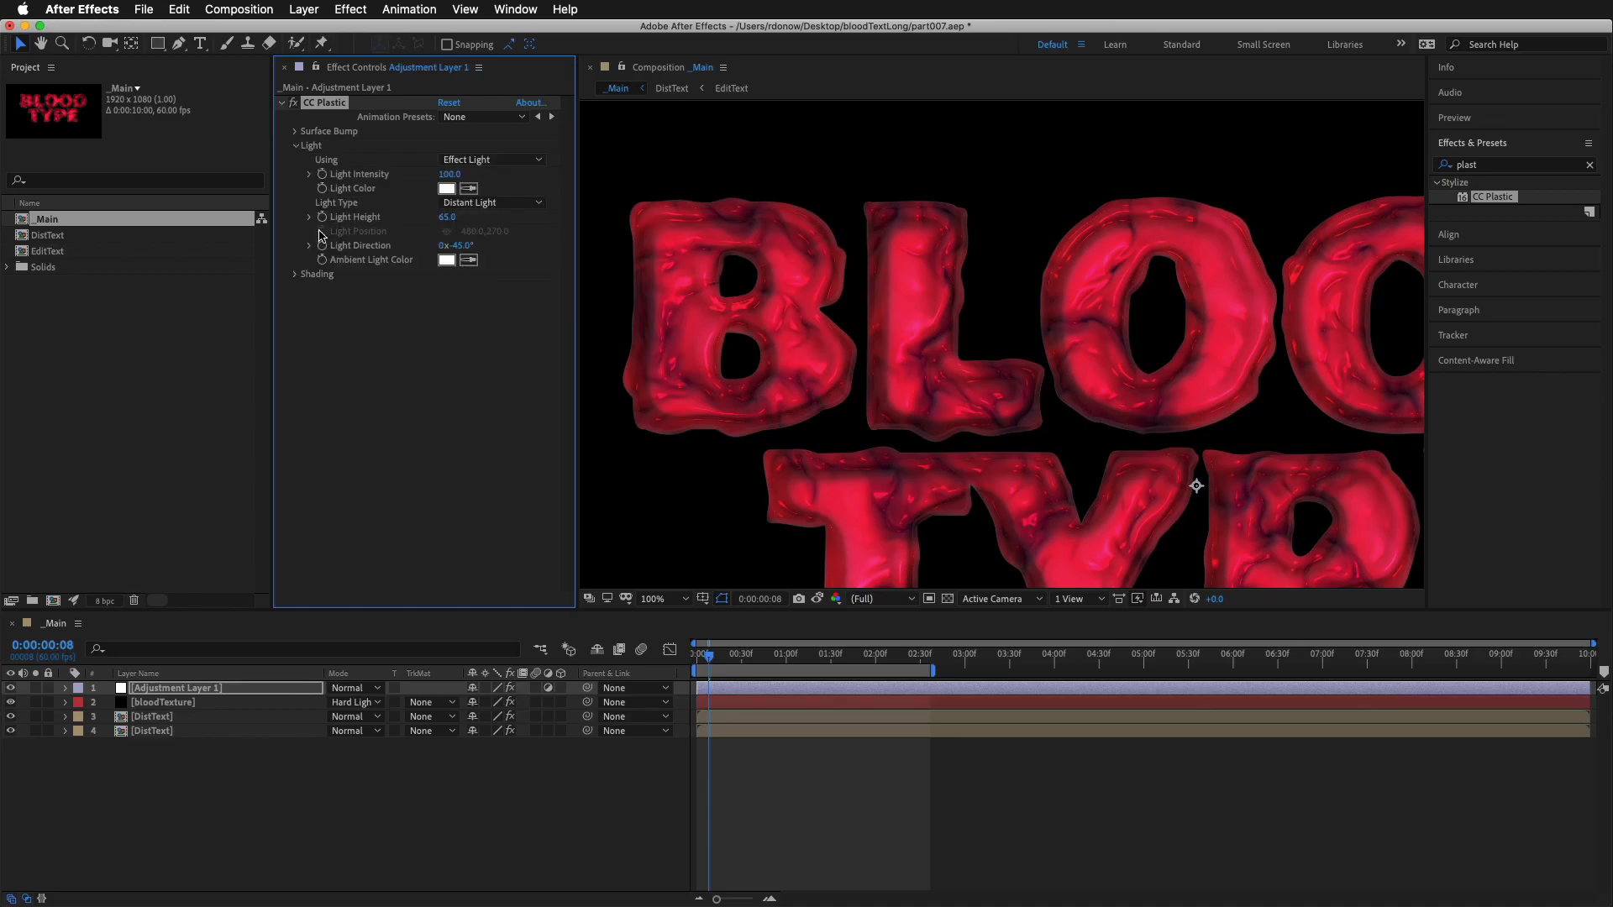
{"action": "left_click", "coordinate": [294, 275]}
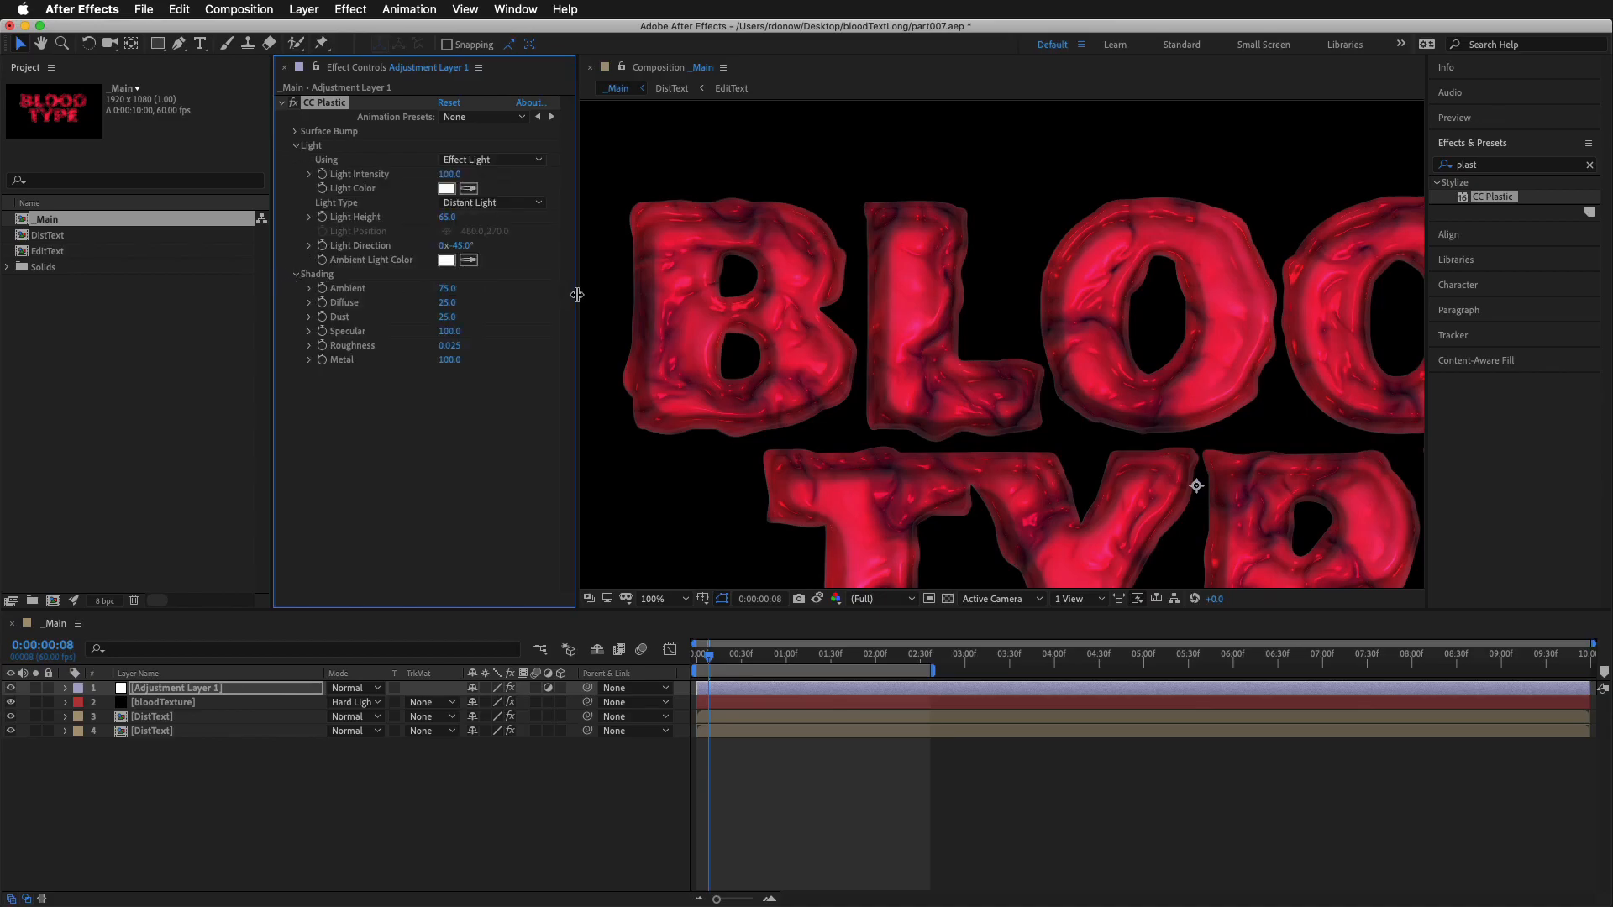
{"action": "scroll", "coordinate": [944, 345], "scroll_direction": "down", "scroll_amount": 2}
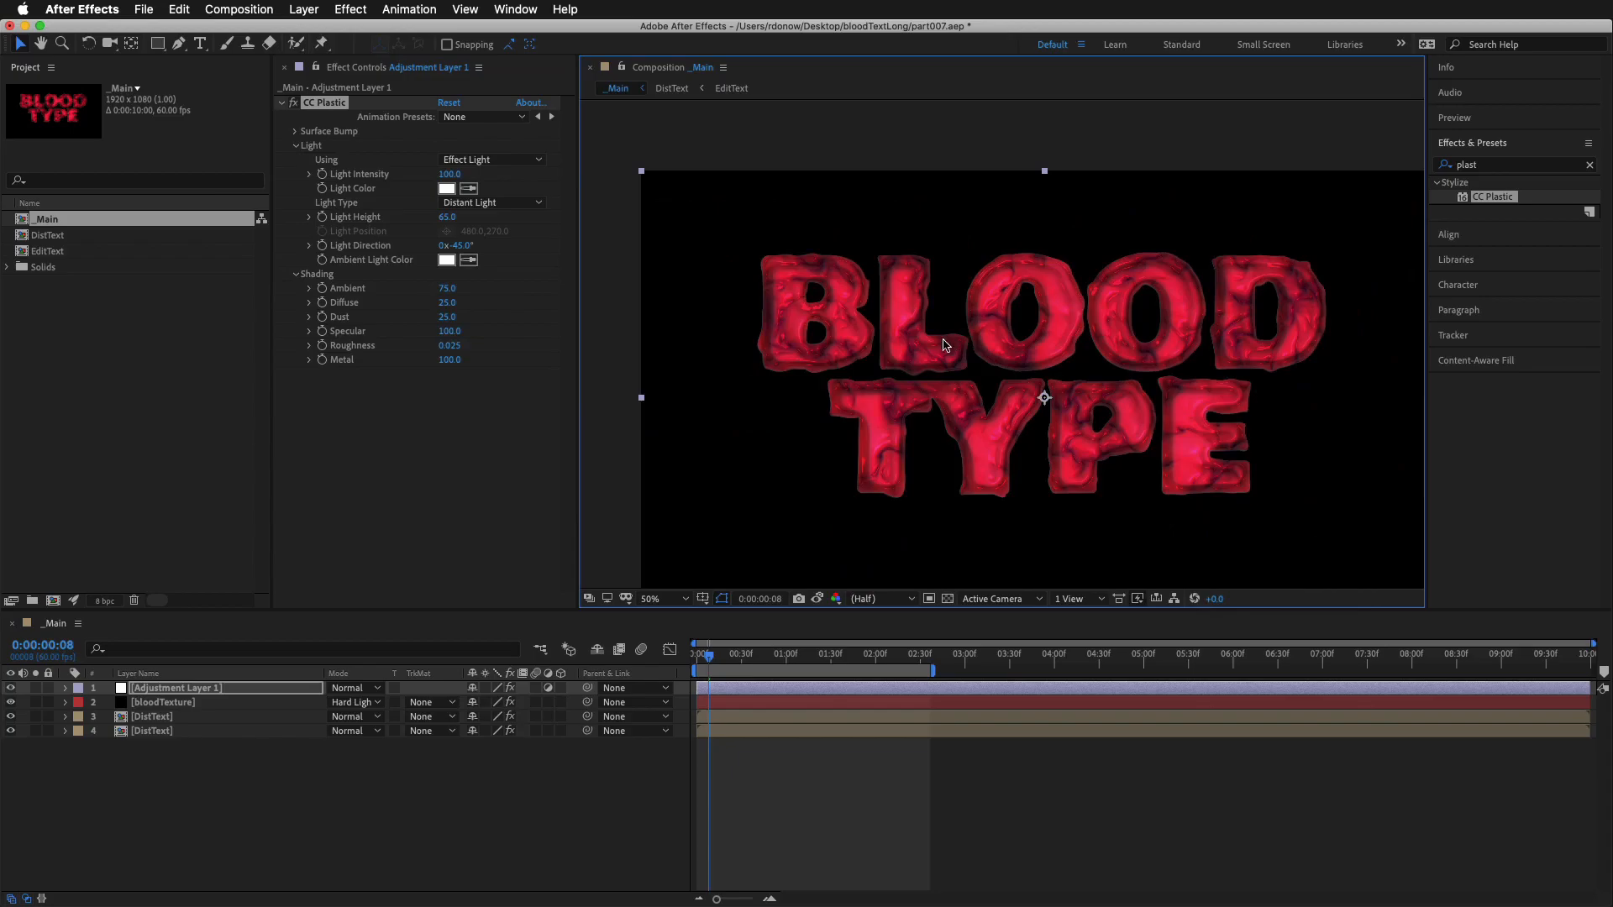
{"action": "left_click", "coordinate": [480, 203]}
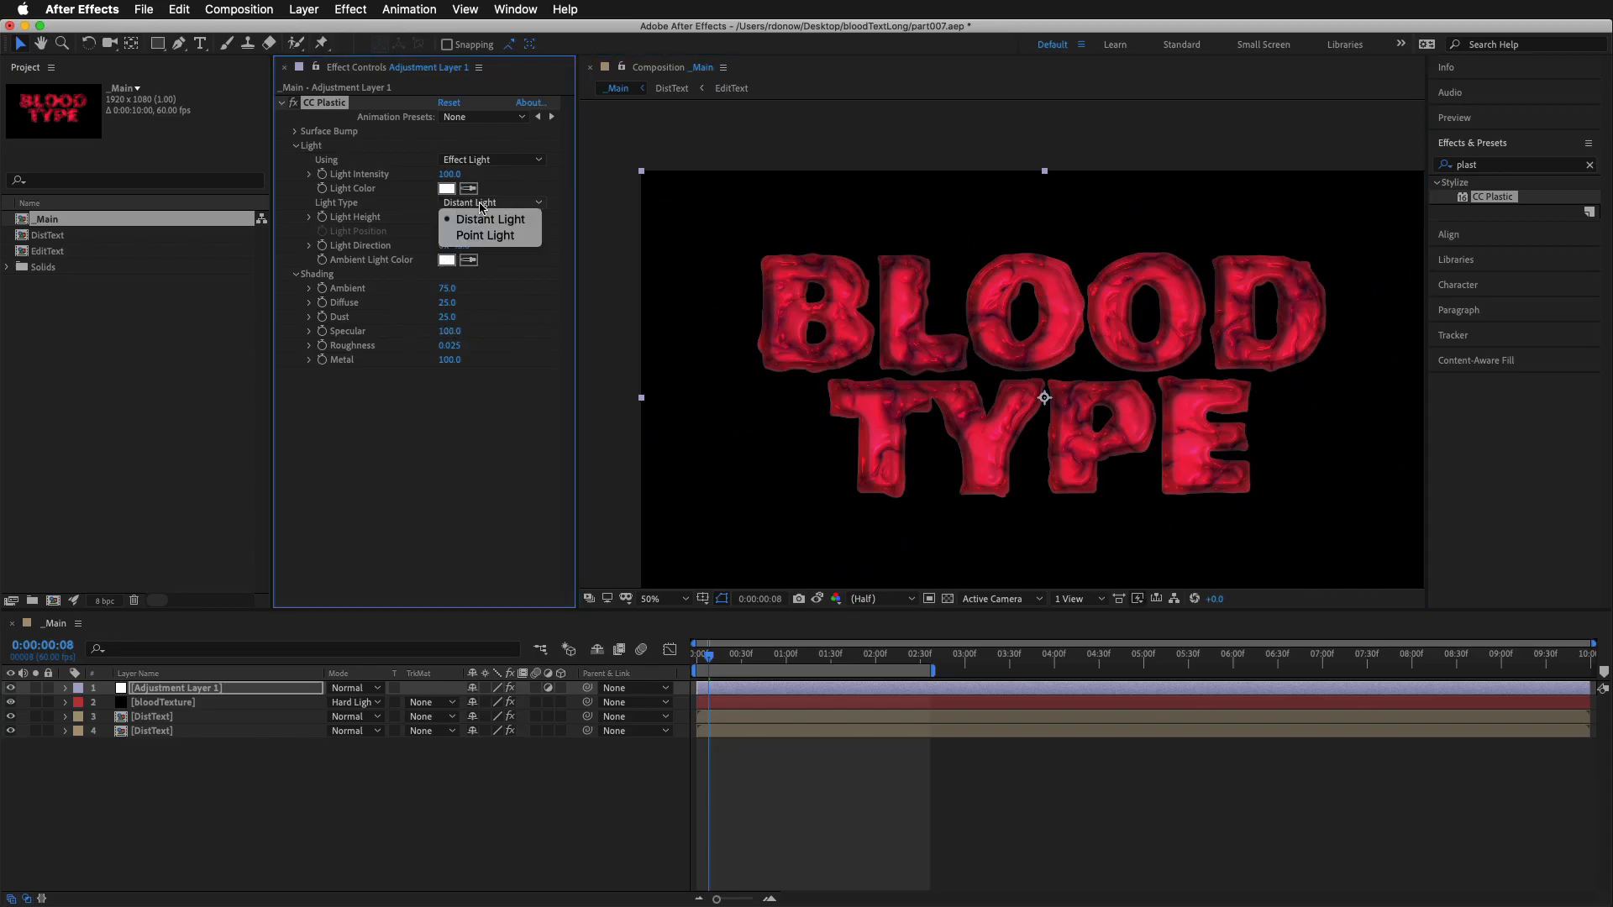
{"action": "left_click", "coordinate": [495, 236]}
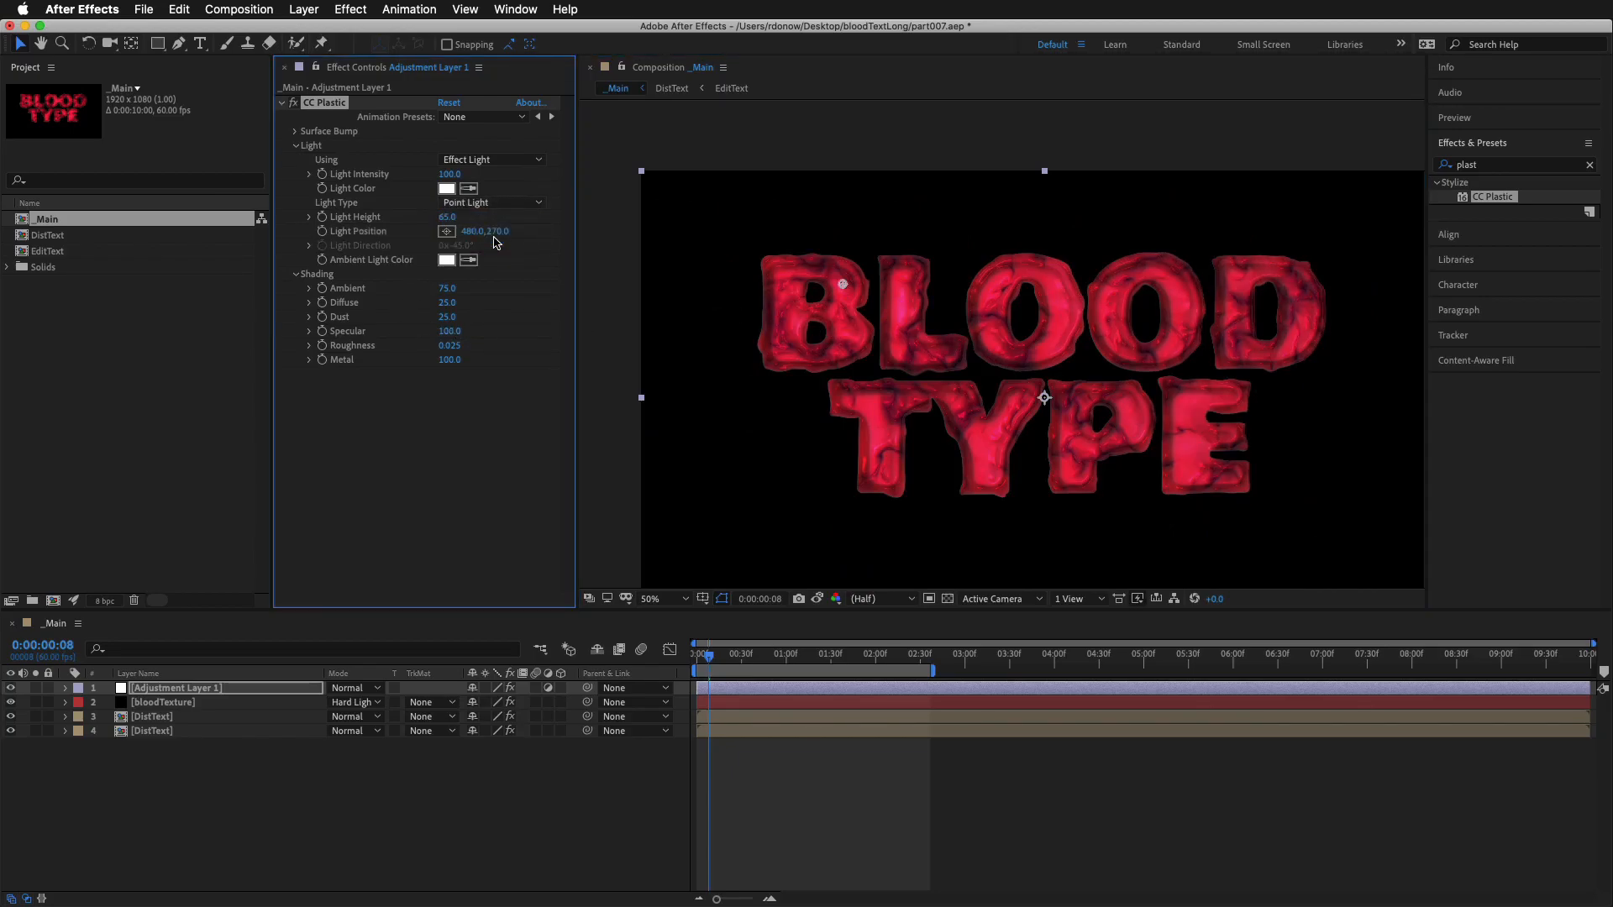
{"action": "left_click_drag", "start_coordinate": [843, 285], "coordinate": [1059, 217]}
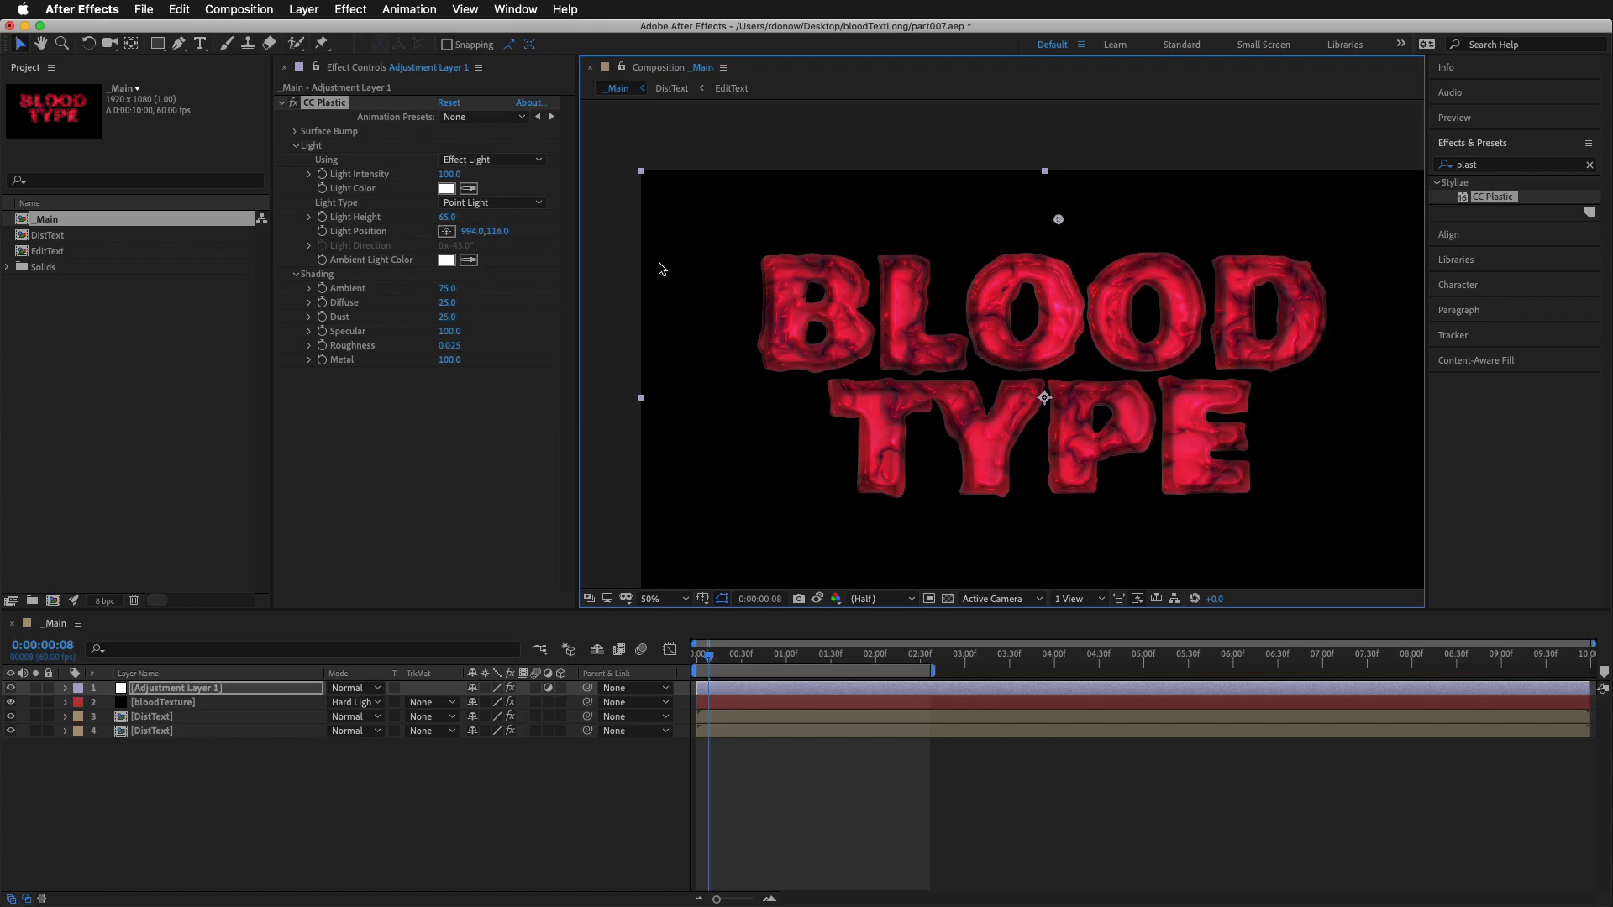
Set CC Plastic's Shading values to Ambient 52, Diffuse 33 and Dust about 61
{"action": "left_click", "coordinate": [446, 288]}
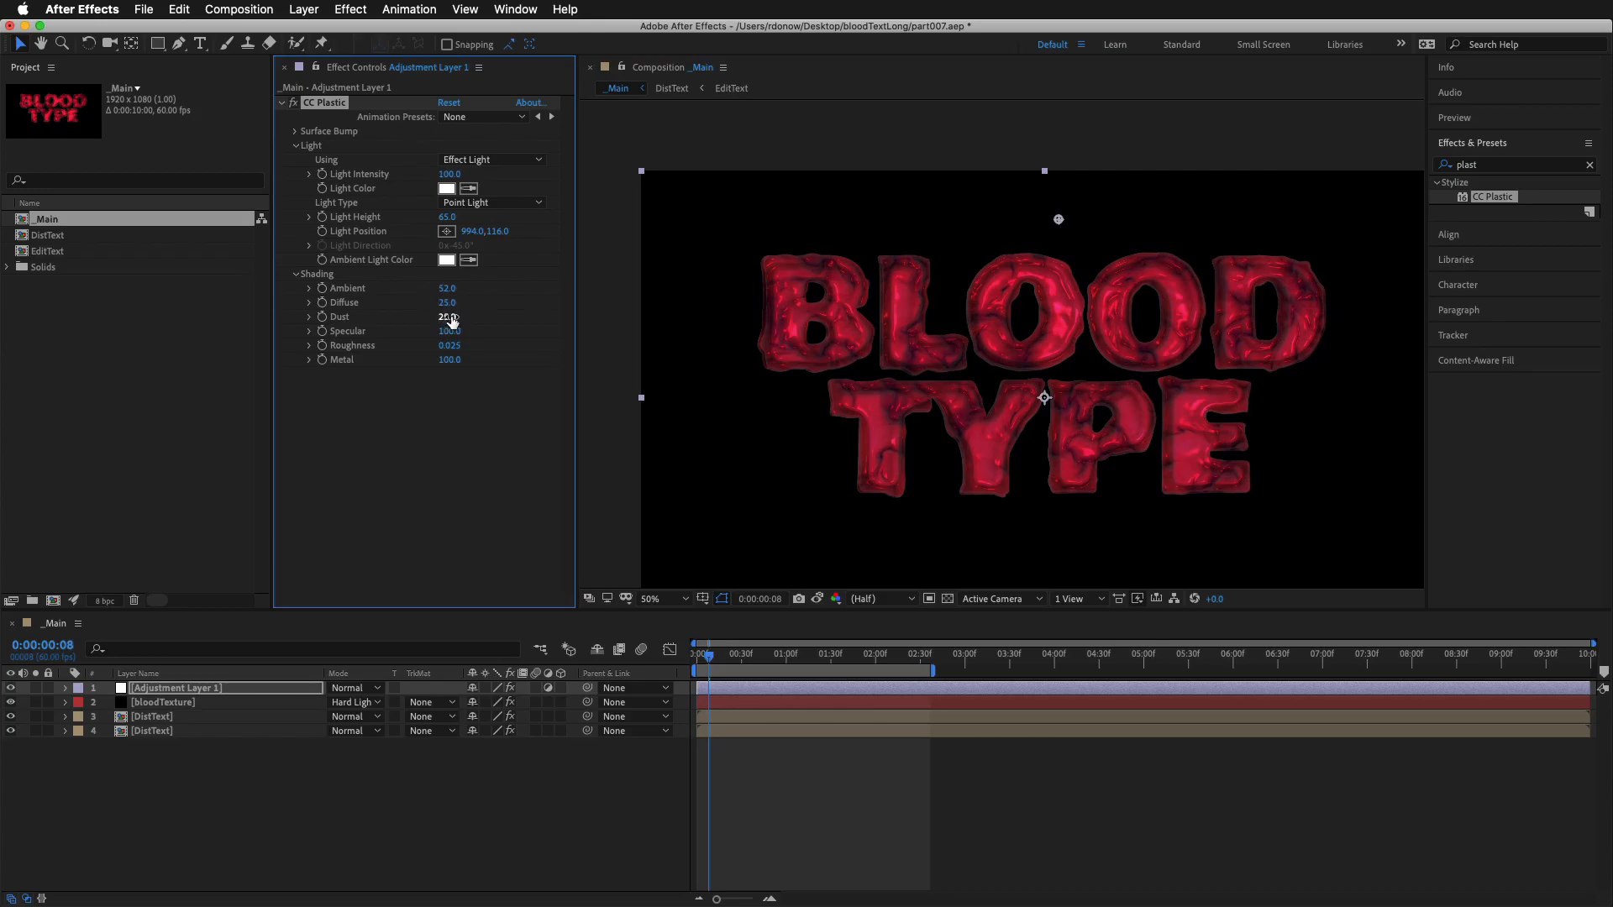
{"action": "mouse_move", "coordinate": [441, 302]}
{"action": "left_mouse_down"}
{"action": "mouse_move", "coordinate": [406, 306]}
{"action": "mouse_move", "coordinate": [436, 306]}
{"action": "left_mouse_up"}
{"action": "left_click_drag", "start_coordinate": [449, 319], "coordinate": [480, 323]}
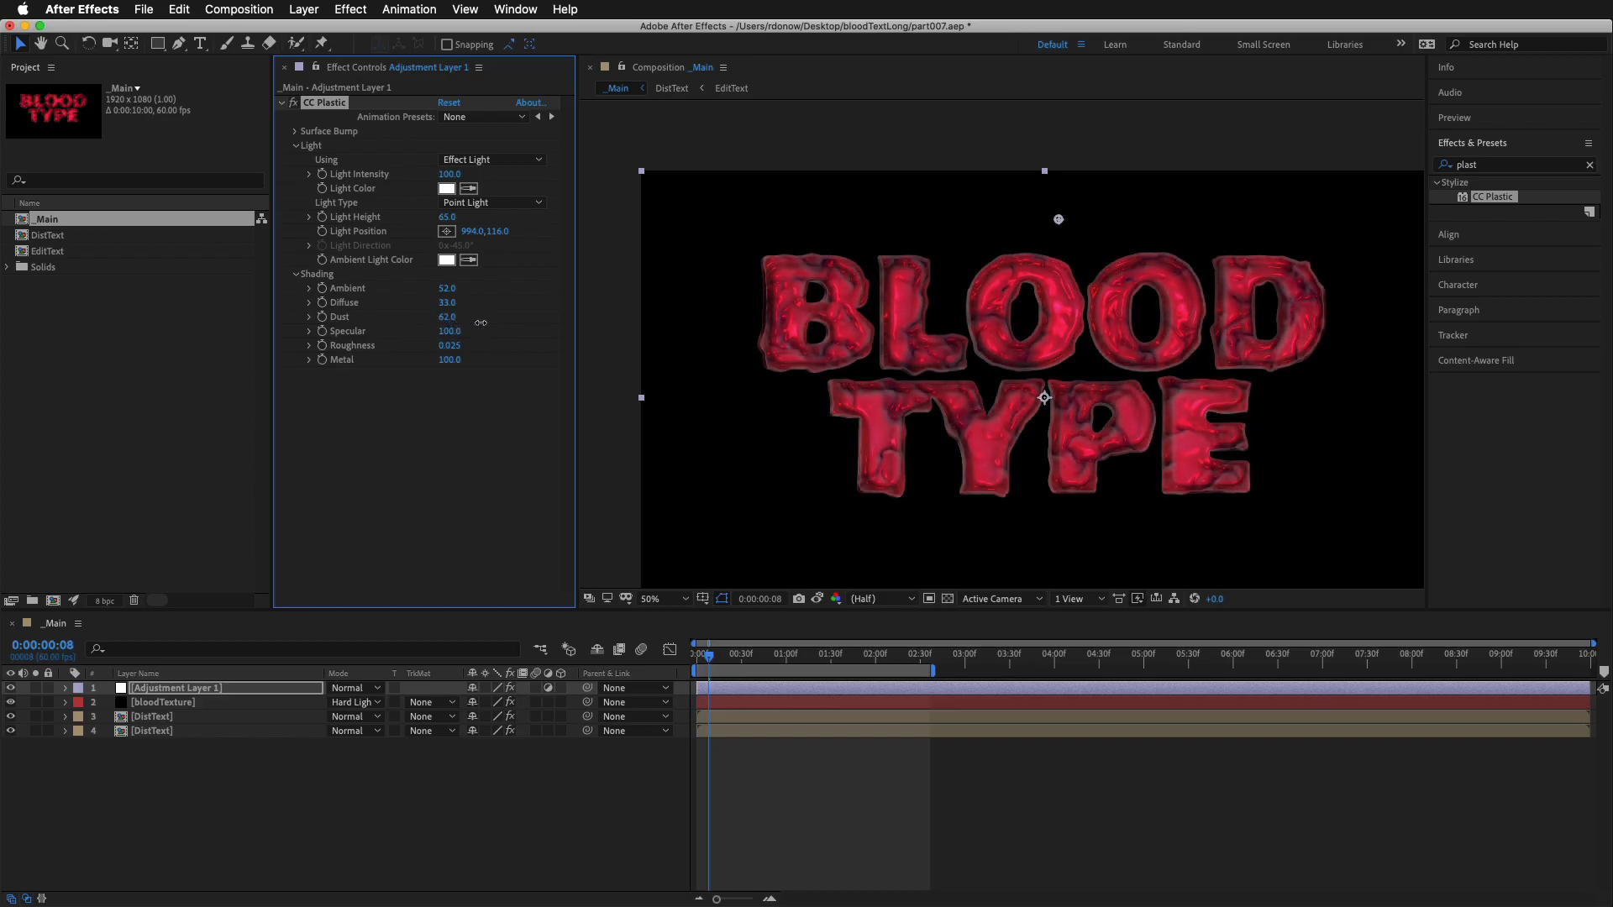
Change CC Plastic's Light Color to a bright magenta-violet, F05CFF
{"action": "scroll", "coordinate": [1010, 357], "scroll_direction": "up", "scroll_amount": 2}
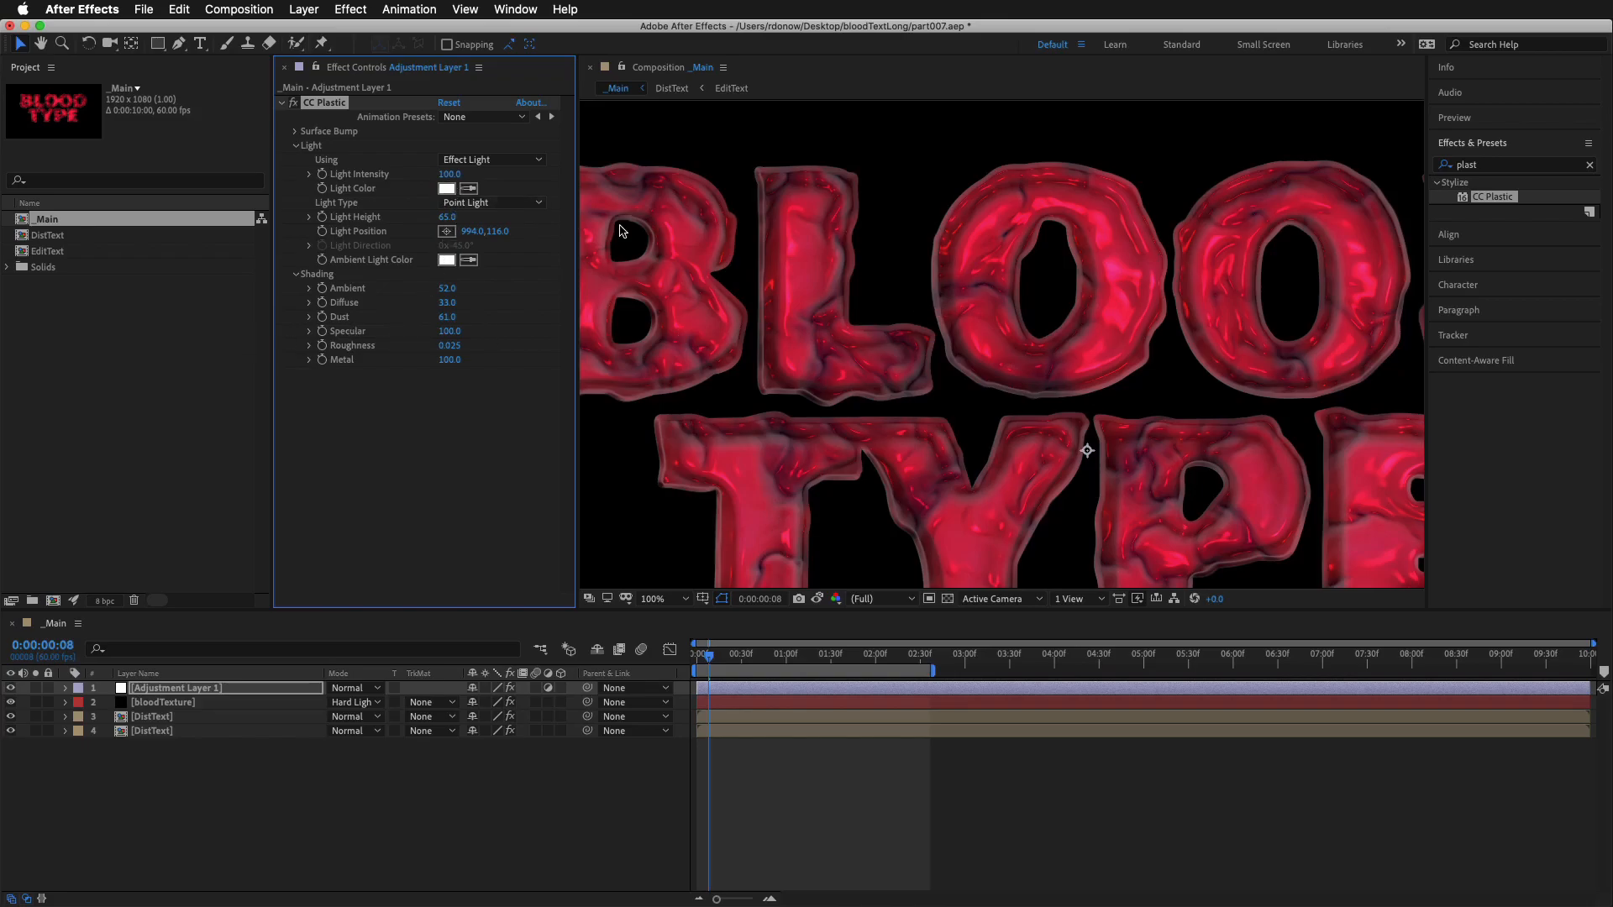
{"action": "left_click", "coordinate": [445, 189]}
{"action": "left_click", "coordinate": [1089, 519]}
{"action": "mouse_move", "coordinate": [1090, 517]}
{"action": "left_mouse_down"}
{"action": "mouse_move", "coordinate": [1120, 507]}
{"action": "mouse_move", "coordinate": [1062, 504]}
{"action": "mouse_move", "coordinate": [1164, 489]}
{"action": "left_mouse_up"}
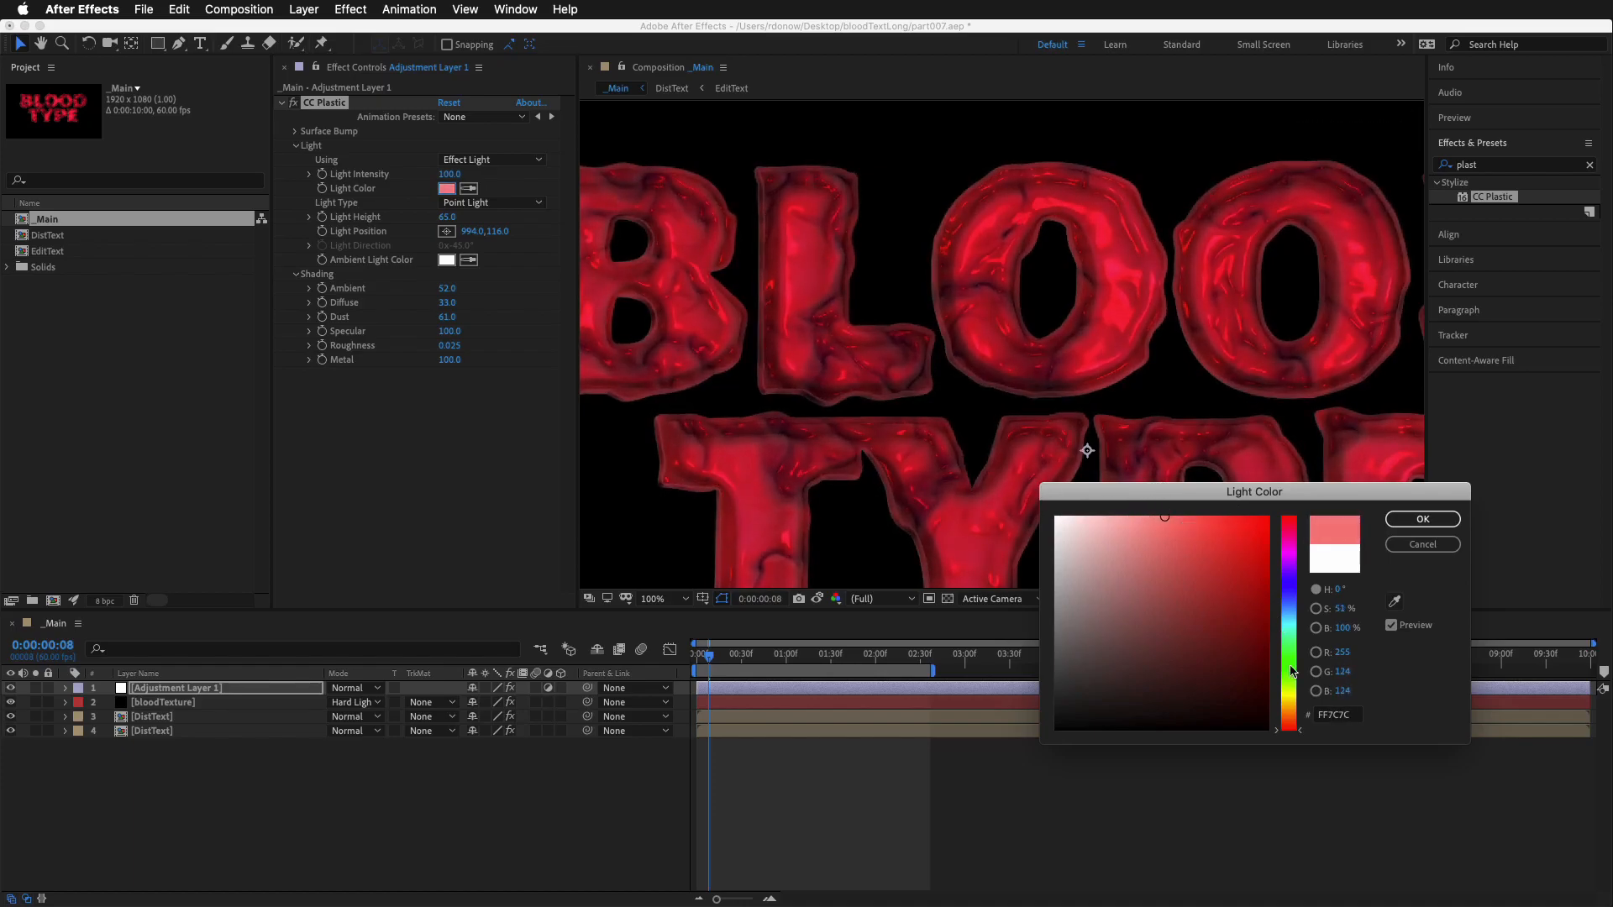
{"action": "left_click_drag", "start_coordinate": [1297, 729], "coordinate": [1298, 557]}
{"action": "mouse_move", "coordinate": [1218, 518]}
{"action": "left_mouse_down"}
{"action": "mouse_move", "coordinate": [1233, 513]}
{"action": "mouse_move", "coordinate": [1191, 515]}
{"action": "left_mouse_up"}
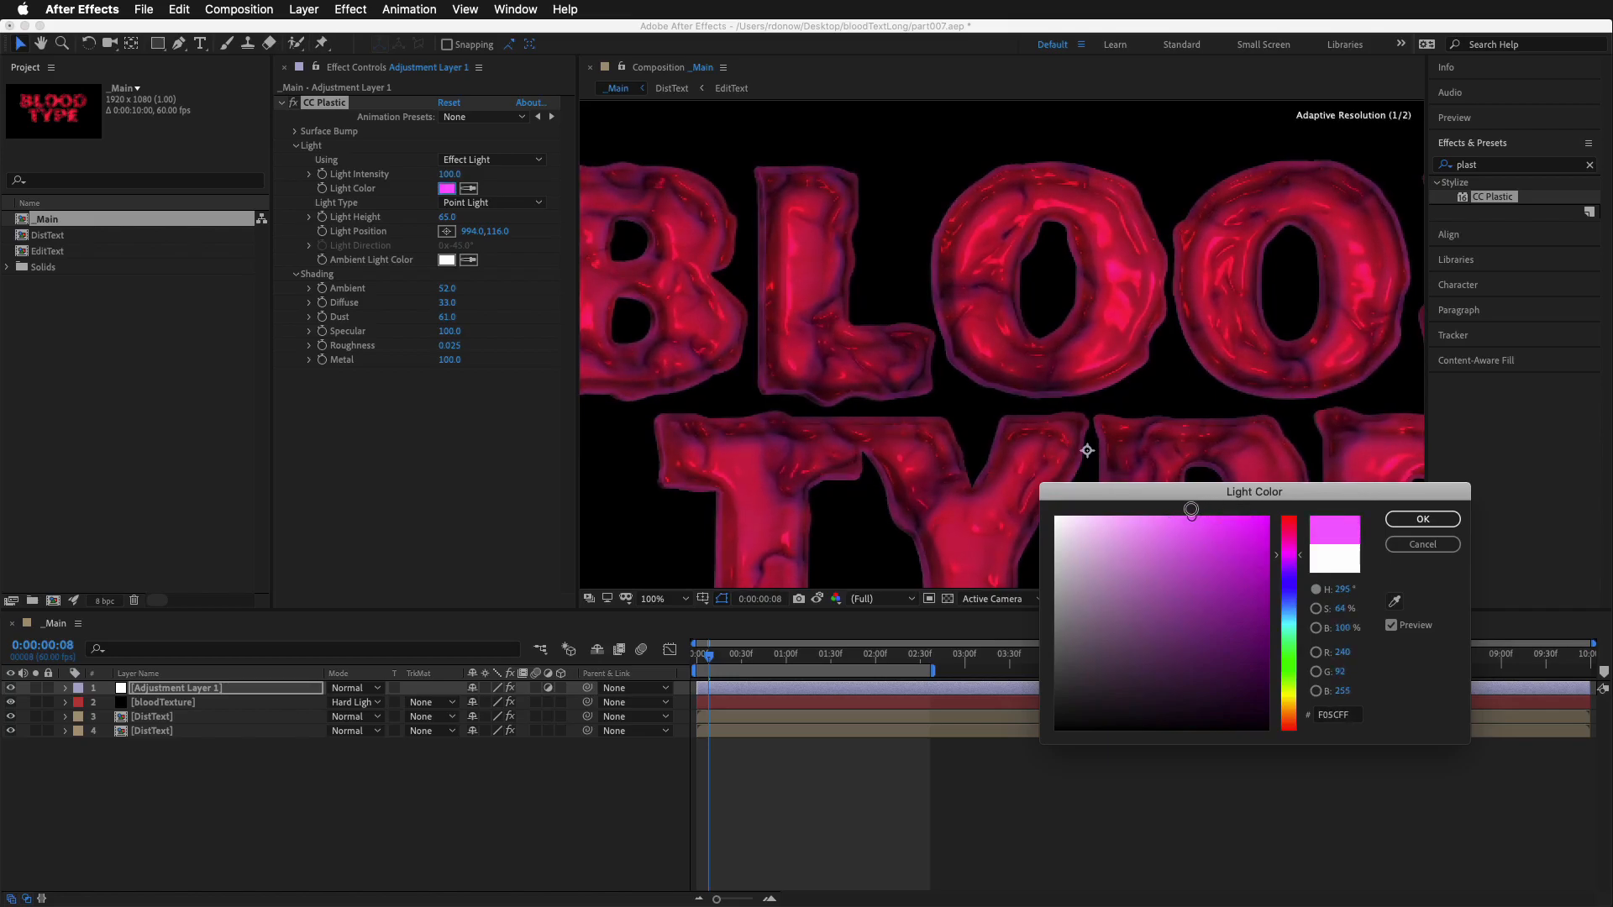
{"action": "left_click", "coordinate": [1399, 518]}
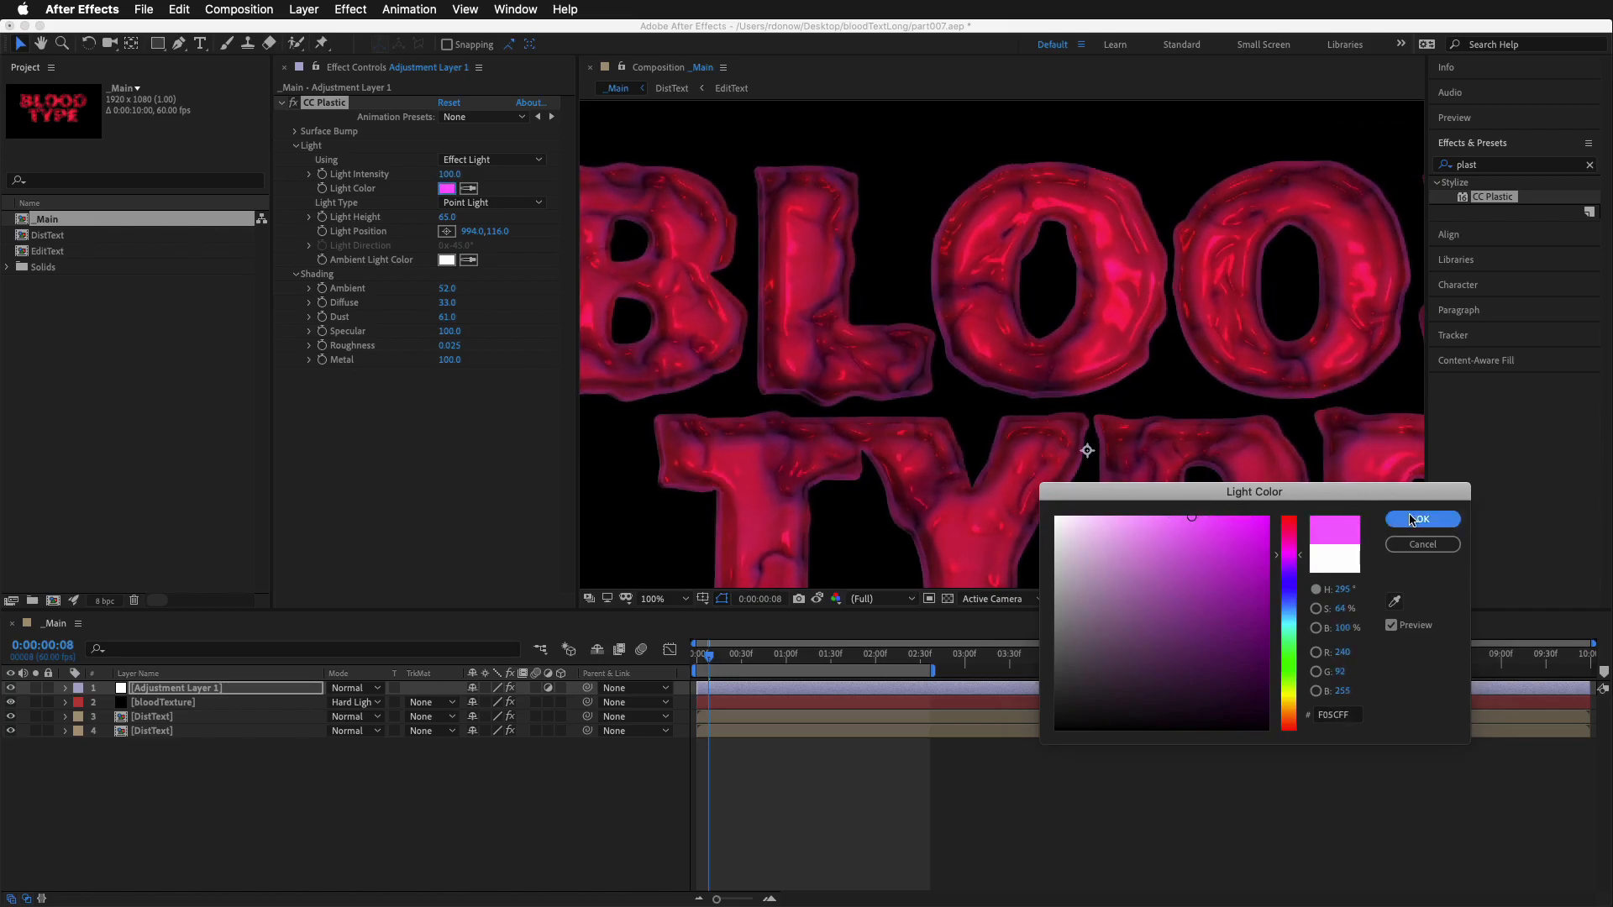
Set CC Plastic's Dust to 53 and test lower Specular values, ending at 100
{"action": "mouse_move", "coordinate": [446, 319]}
{"action": "left_mouse_down"}
{"action": "mouse_move", "coordinate": [333, 318]}
{"action": "mouse_move", "coordinate": [572, 312]}
{"action": "mouse_move", "coordinate": [427, 326]}
{"action": "mouse_move", "coordinate": [458, 325]}
{"action": "left_mouse_up"}
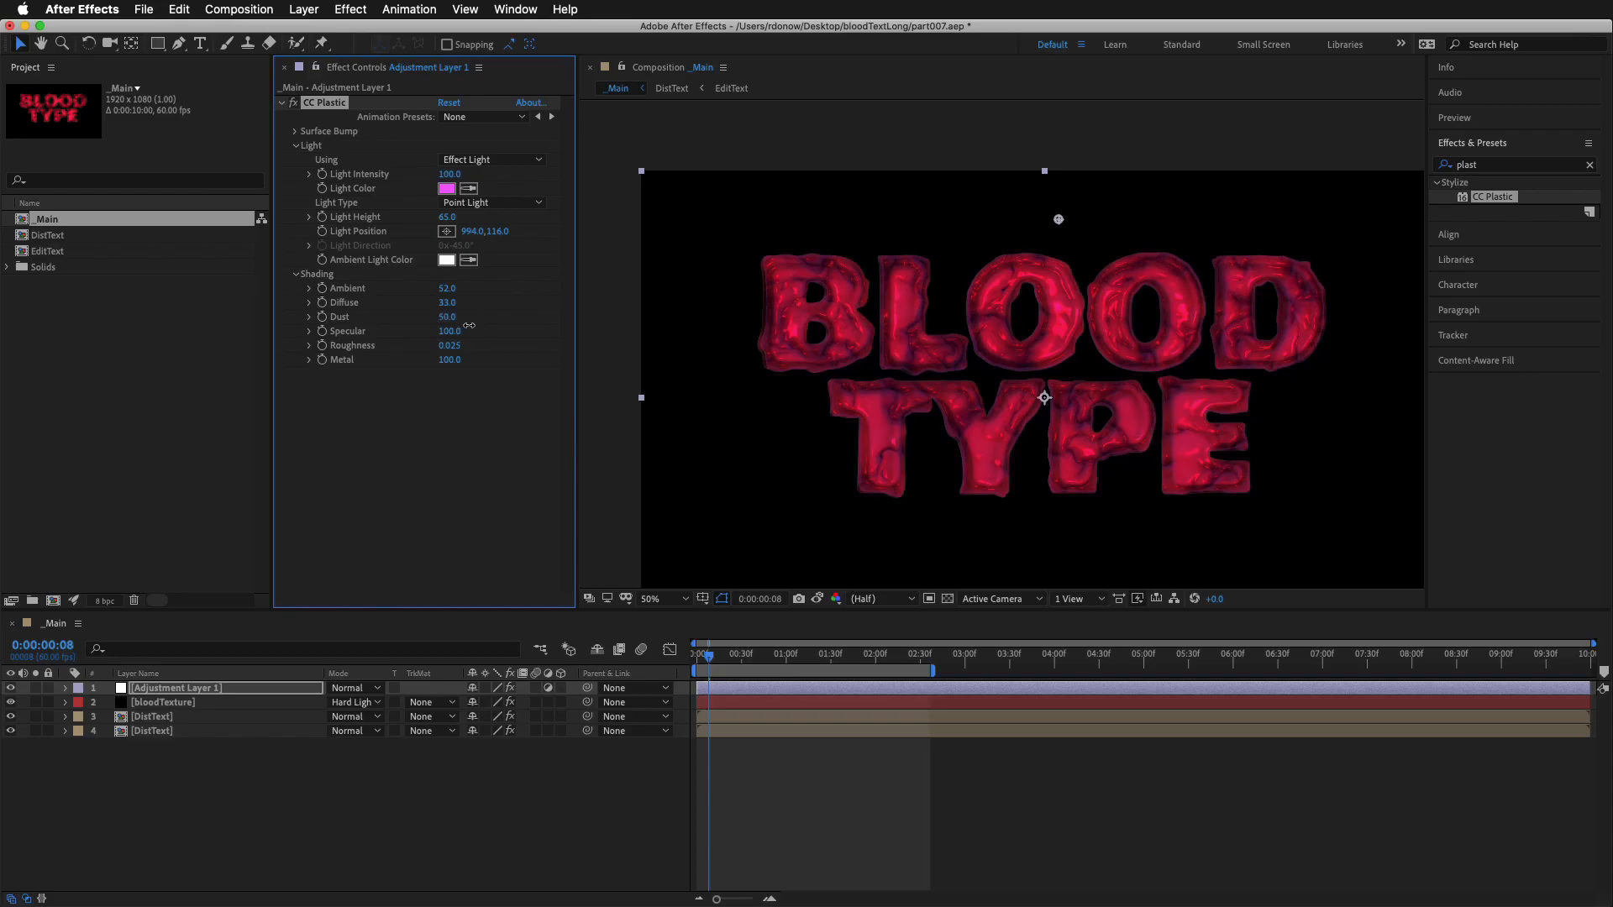
{"action": "left_click_drag", "start_coordinate": [445, 331], "coordinate": [99, 349]}
{"action": "left_click_drag", "start_coordinate": [220, 352], "coordinate": [389, 369]}
{"action": "key", "text": "period"}
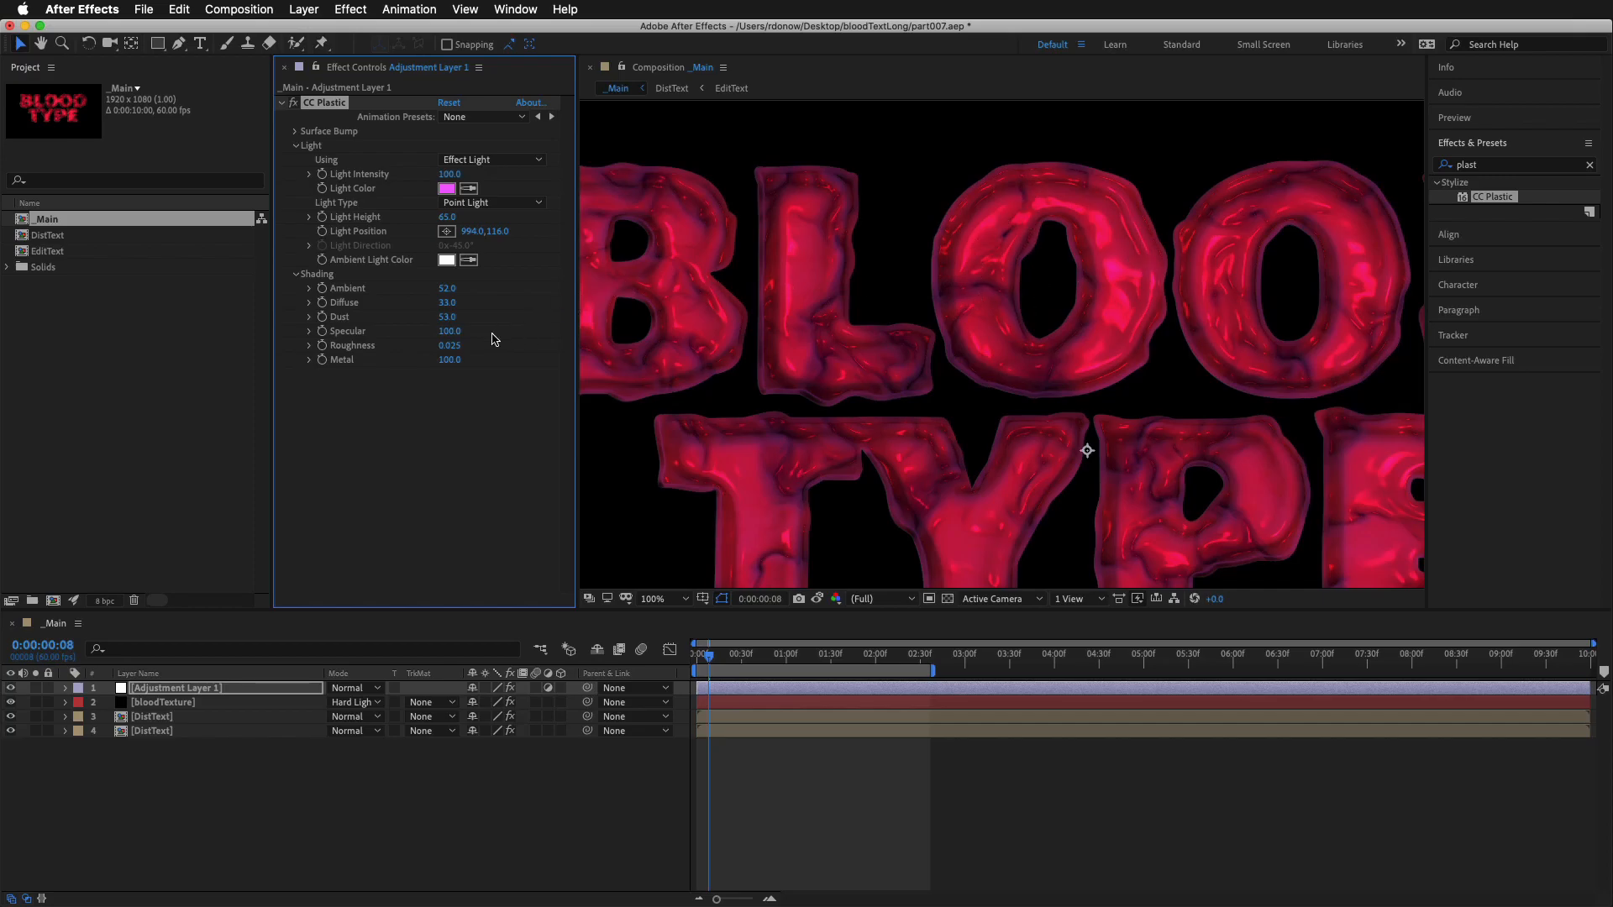
Try a CC Plastic Roughness of 0.256 with Specular at 32 and at 100
{"action": "left_click_drag", "start_coordinate": [451, 353], "coordinate": [635, 368]}
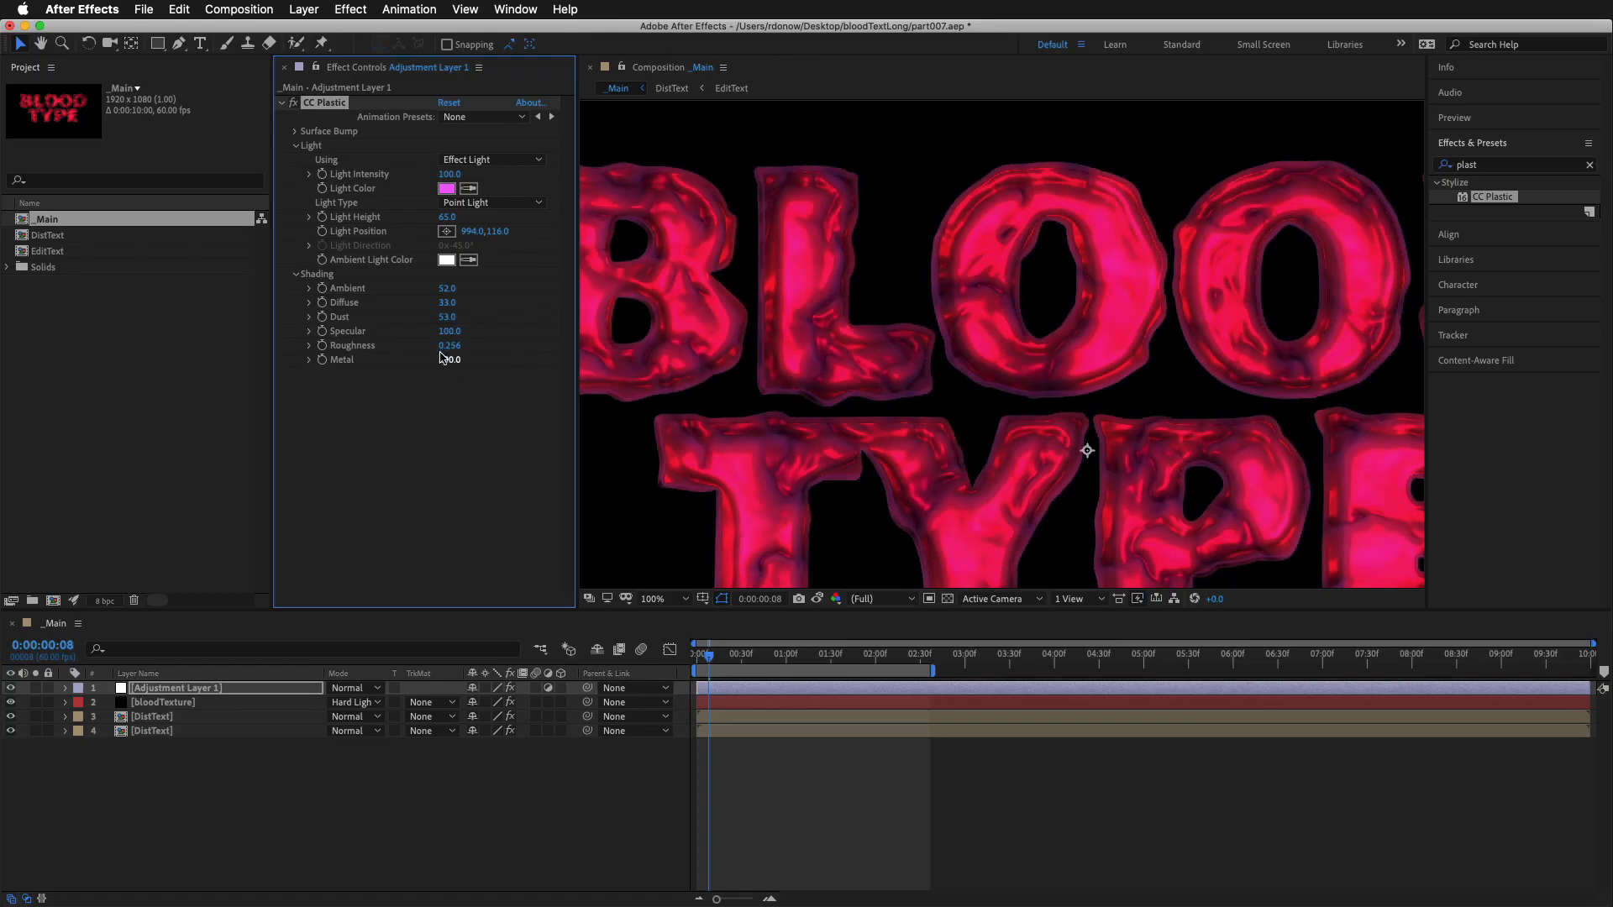
{"action": "left_click_drag", "start_coordinate": [445, 331], "coordinate": [356, 353]}
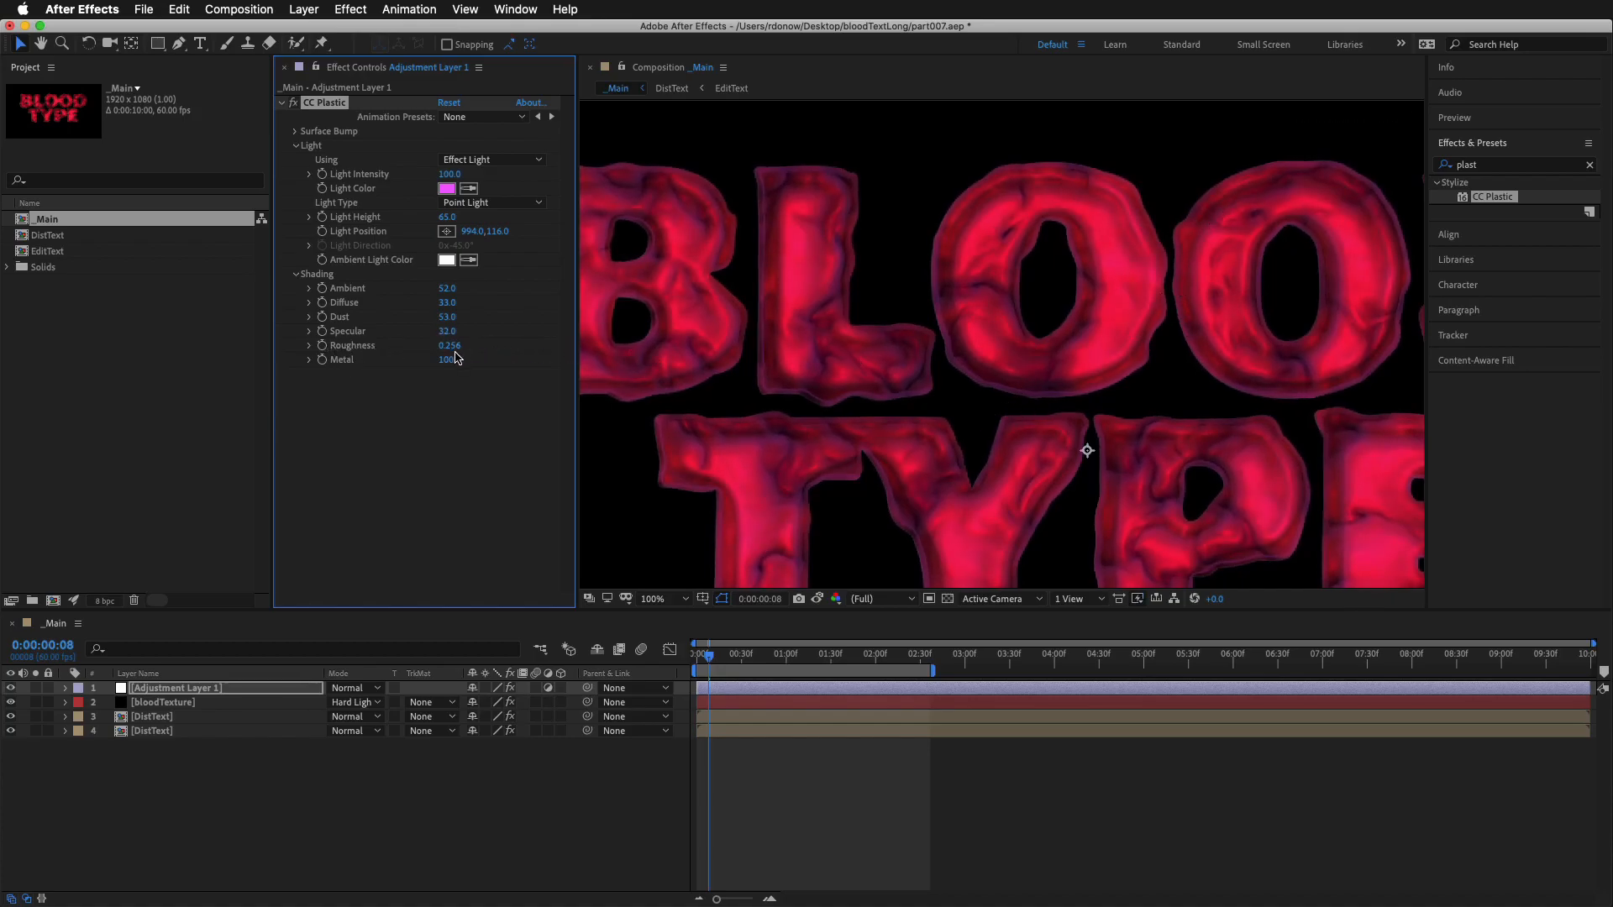
{"action": "left_click_drag", "start_coordinate": [449, 332], "coordinate": [662, 330]}
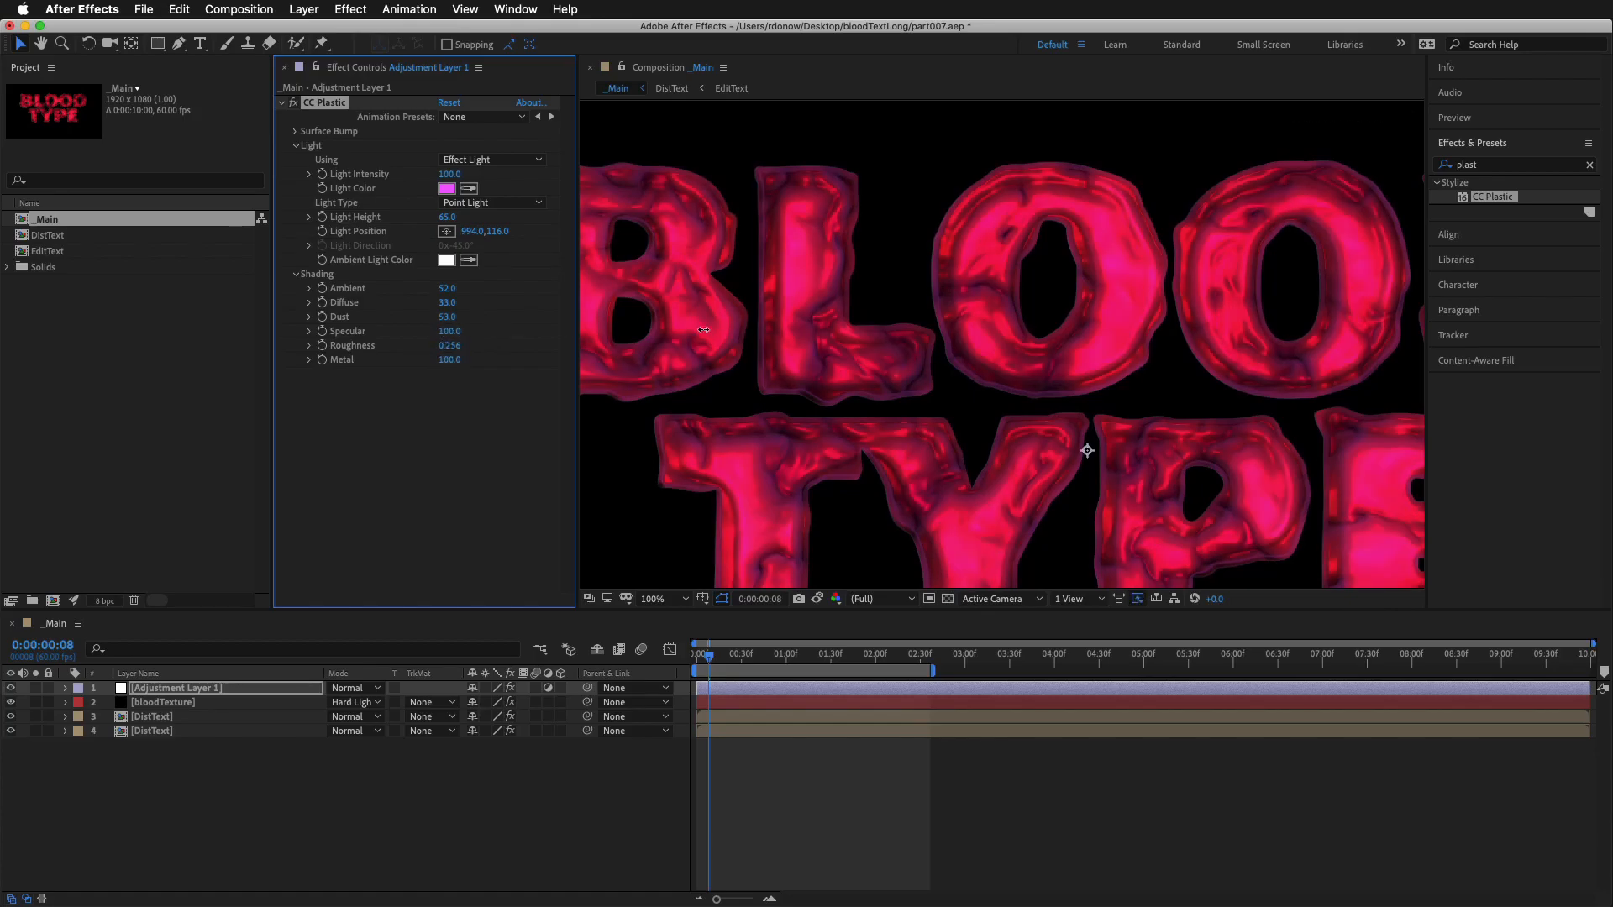
Set CC Plastic's Roughness to 0.022 and Metal to 42
{"action": "left_click_drag", "start_coordinate": [451, 347], "coordinate": [214, 373]}
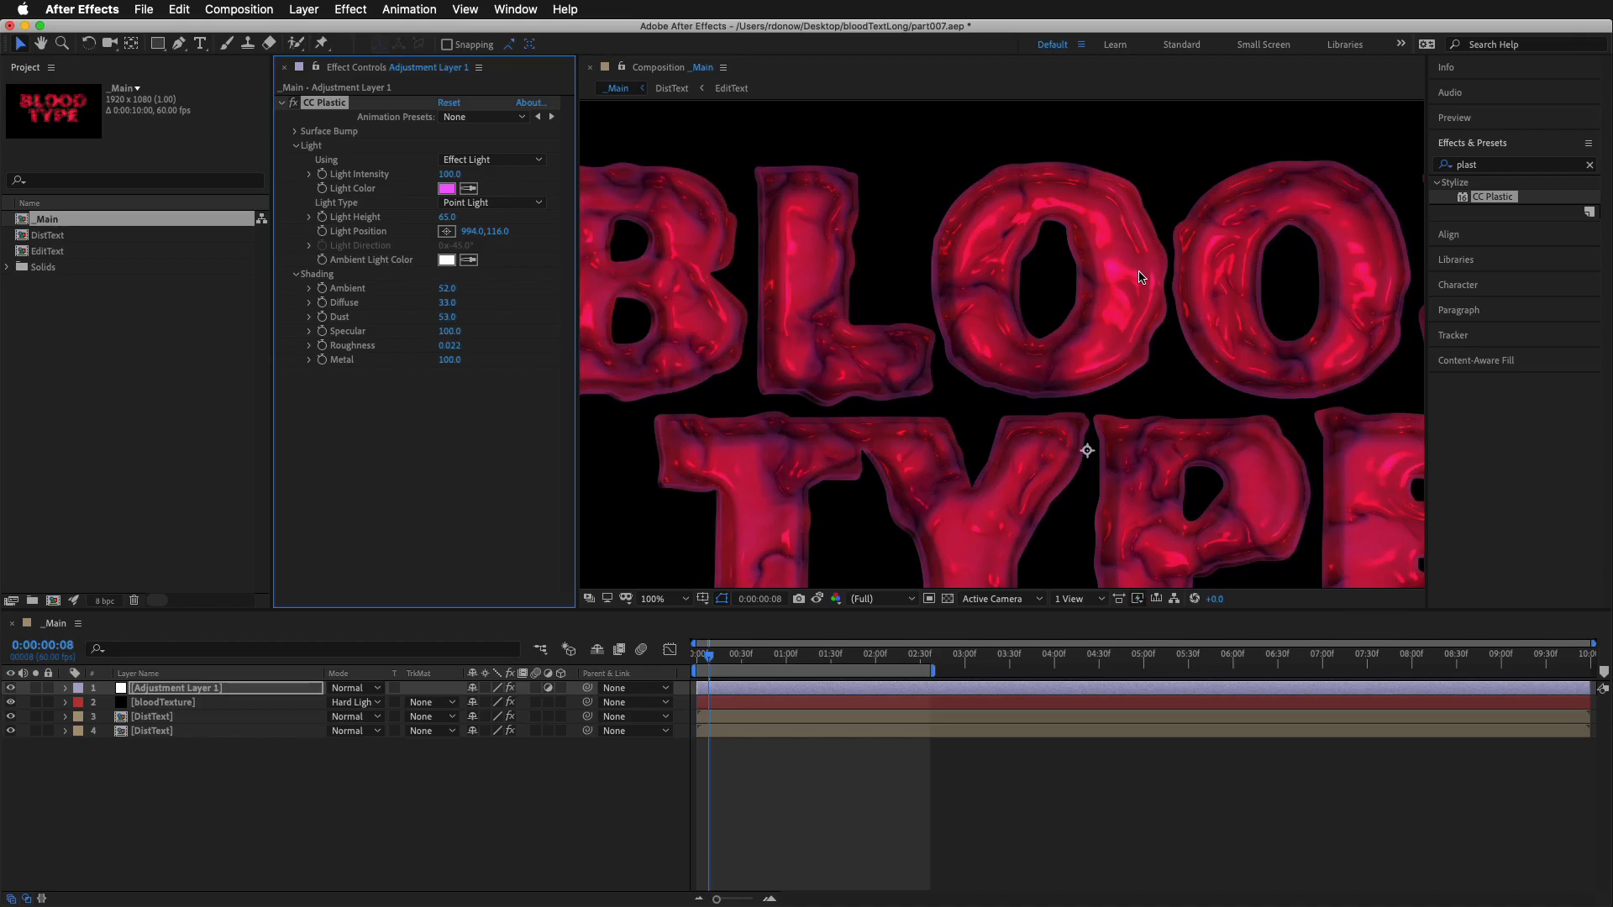
{"action": "left_click_drag", "start_coordinate": [448, 359], "coordinate": [341, 372]}
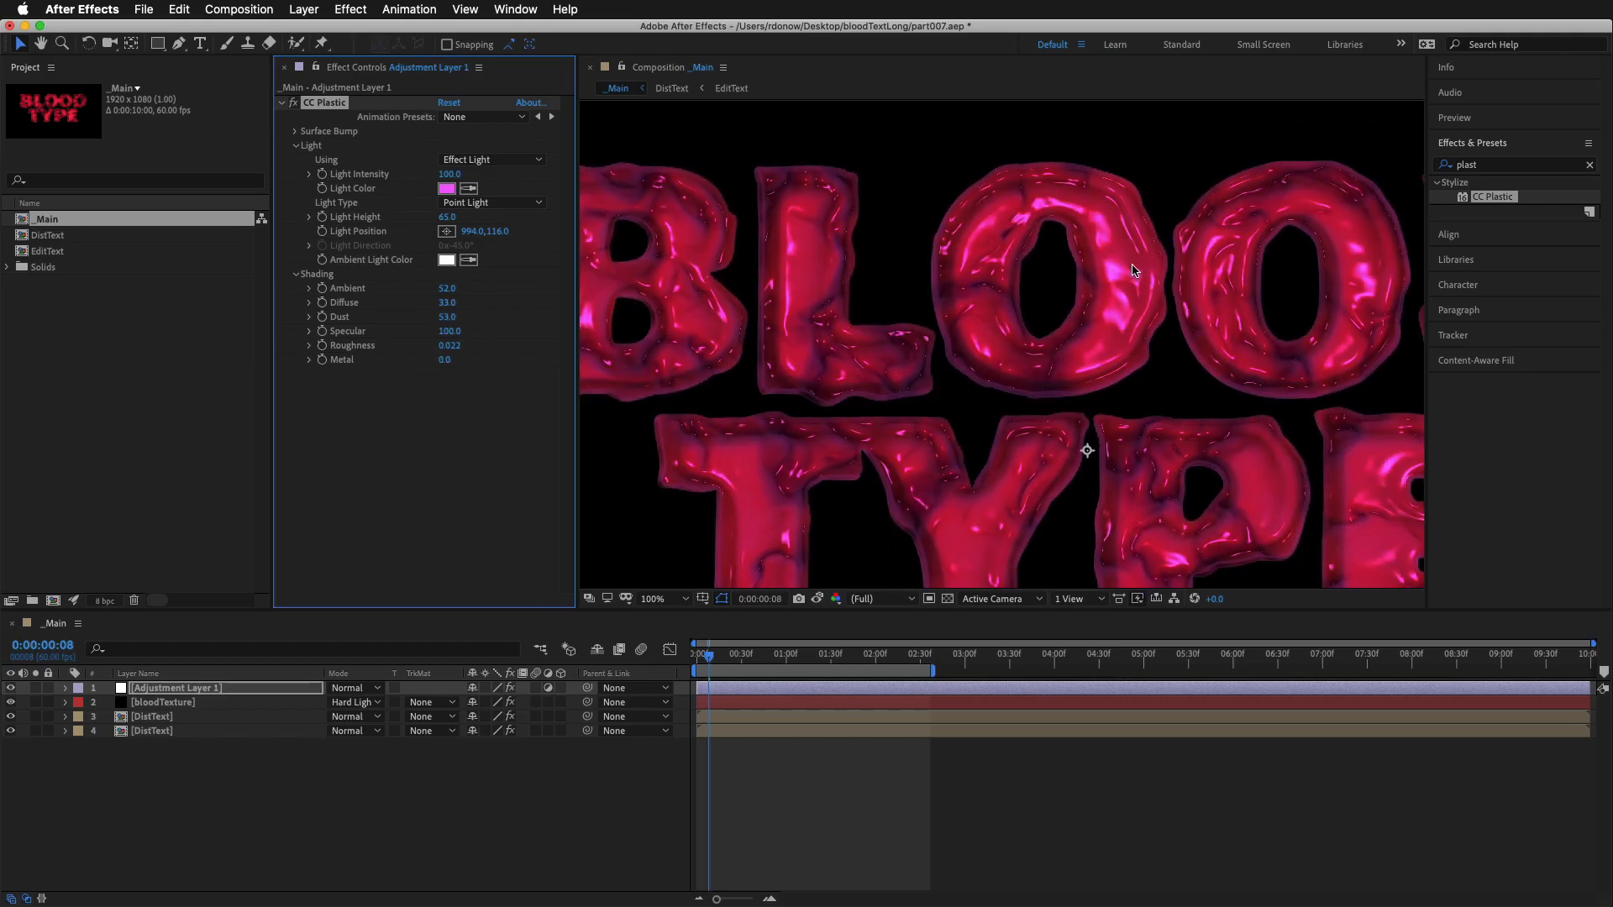
{"action": "left_click_drag", "start_coordinate": [441, 362], "coordinate": [552, 367]}
{"action": "scroll", "coordinate": [1247, 383], "scroll_direction": "down", "scroll_amount": 1}
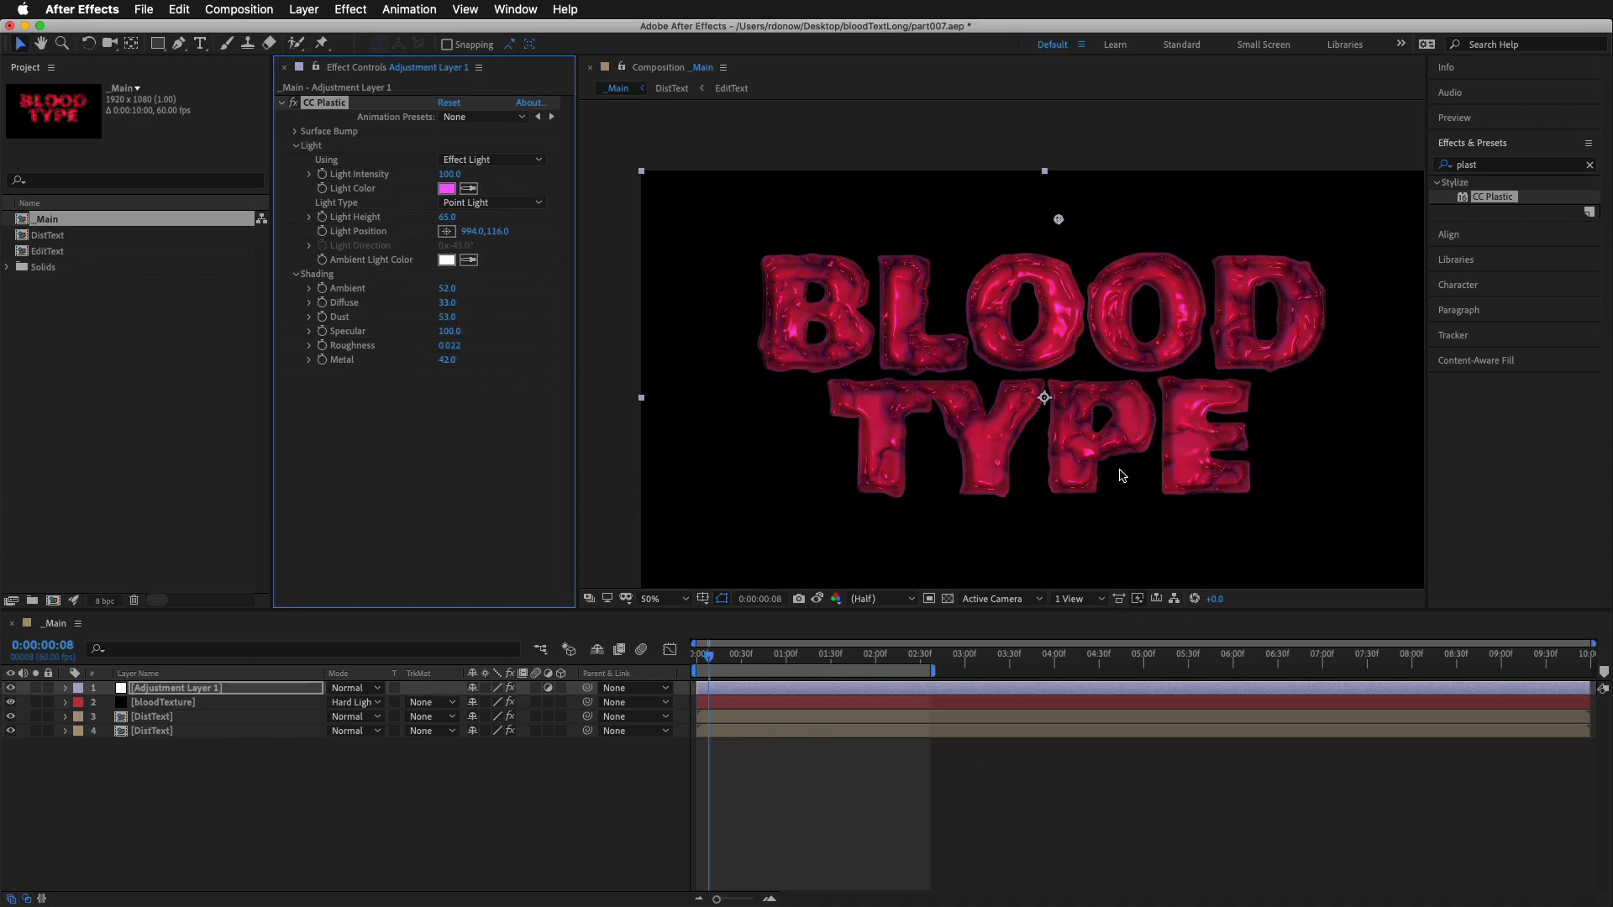
Play back the text animation in an enlarged composition view to check the glossy, liquid look
{"action": "key", "text": "grave"}
{"action": "key", "text": "period"}
{"action": "left_click_drag", "start_coordinate": [913, 567], "coordinate": [807, 461]}
{"action": "key", "text": "space"}
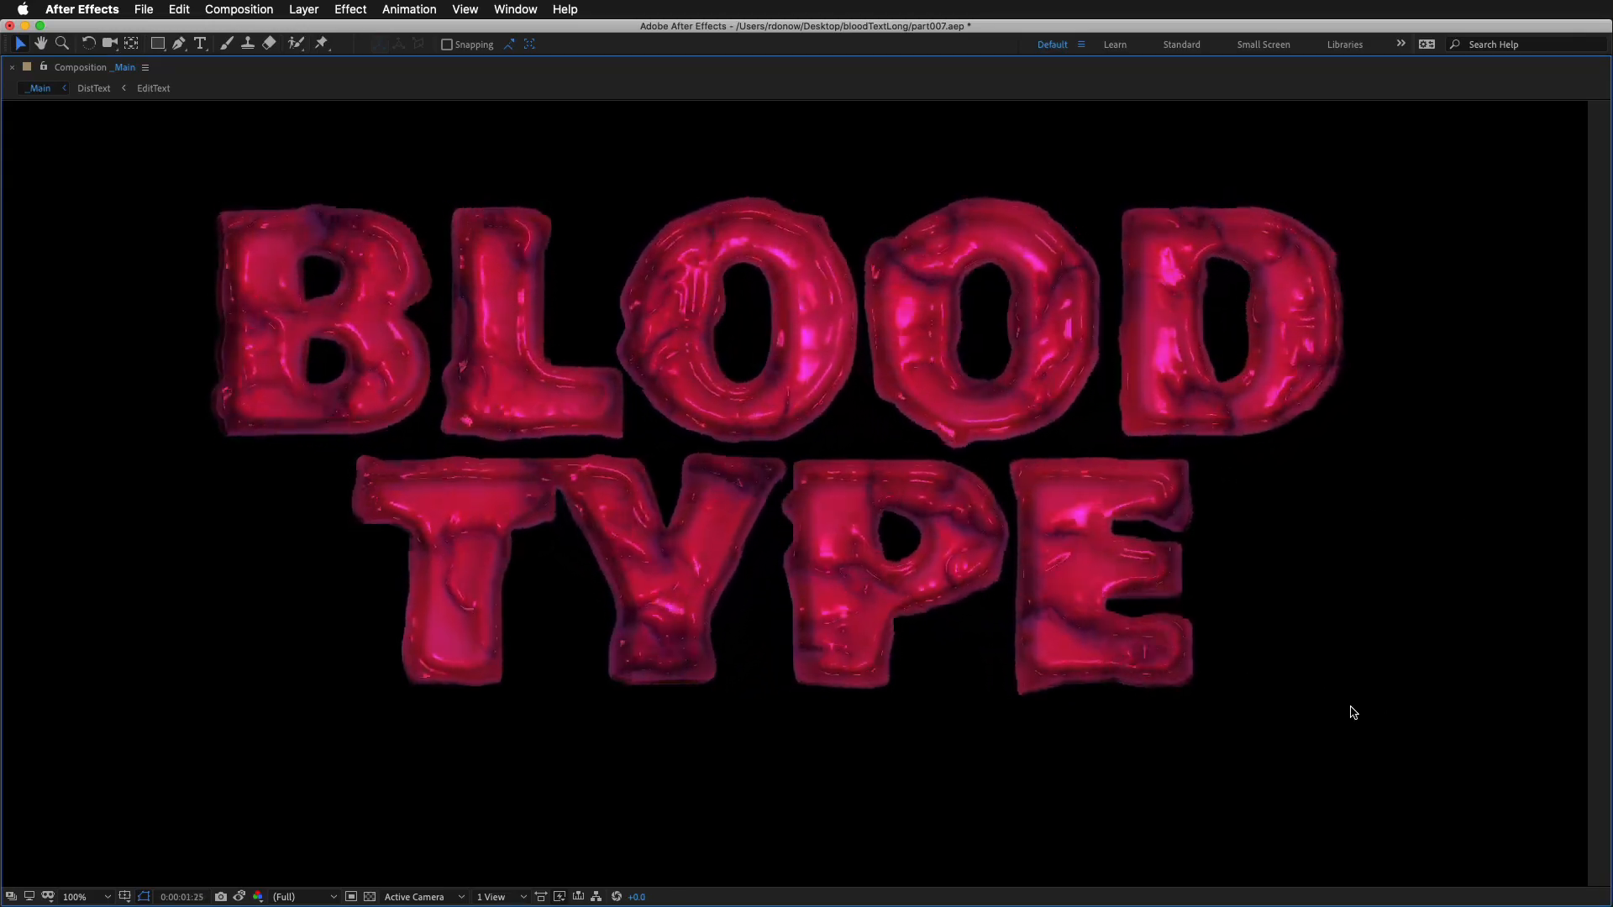
{"action": "key", "text": "grave"}
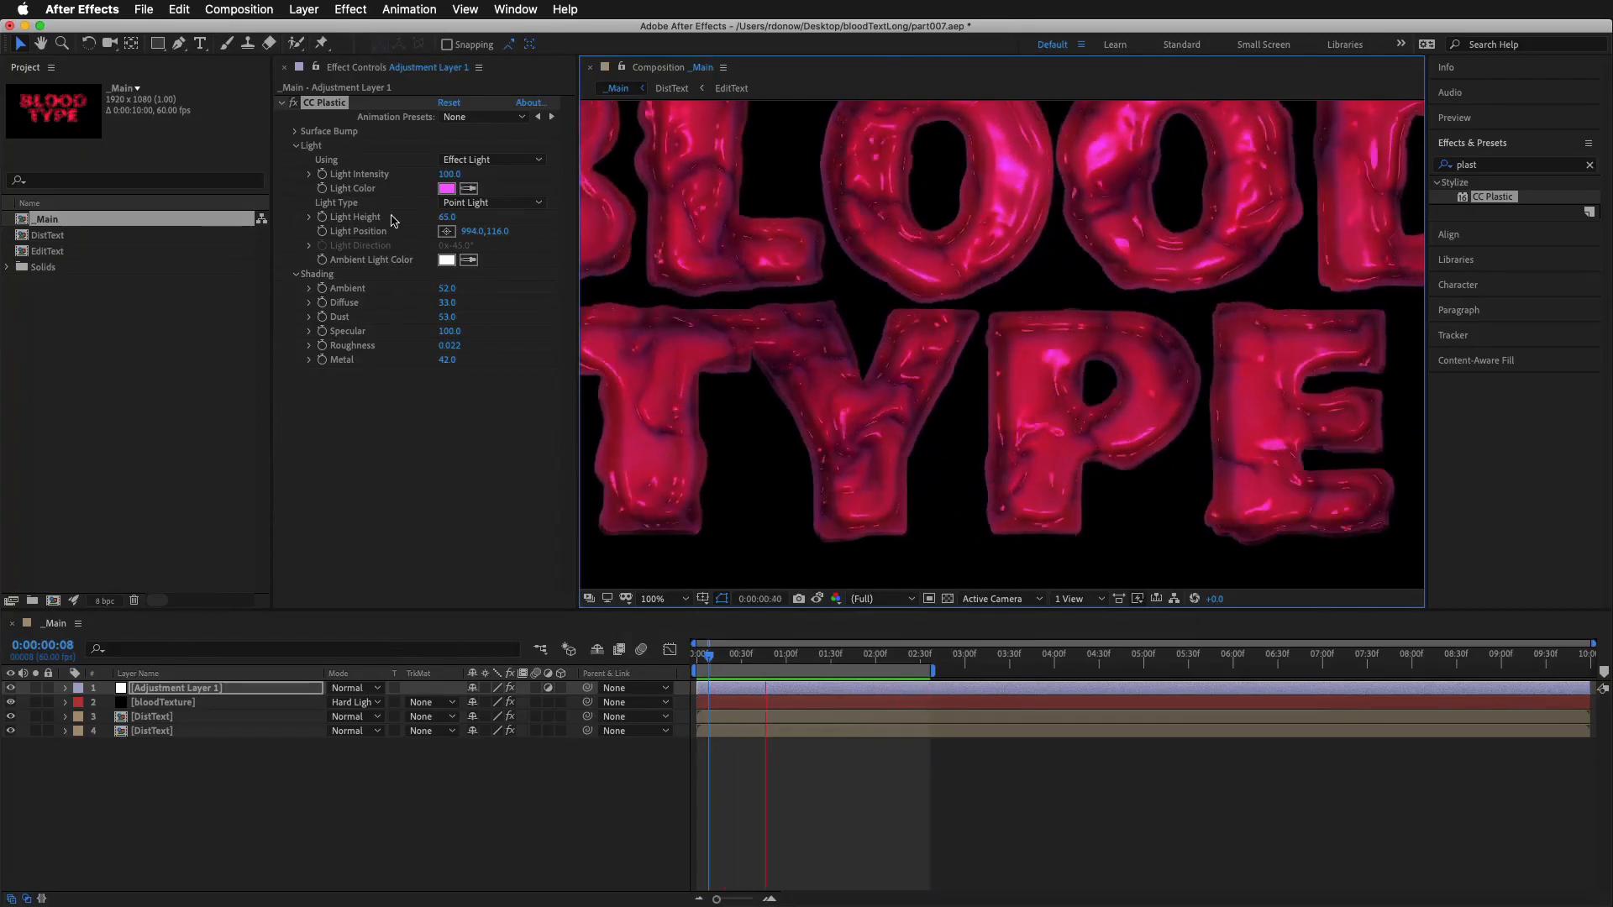
{"action": "key", "text": "space"}
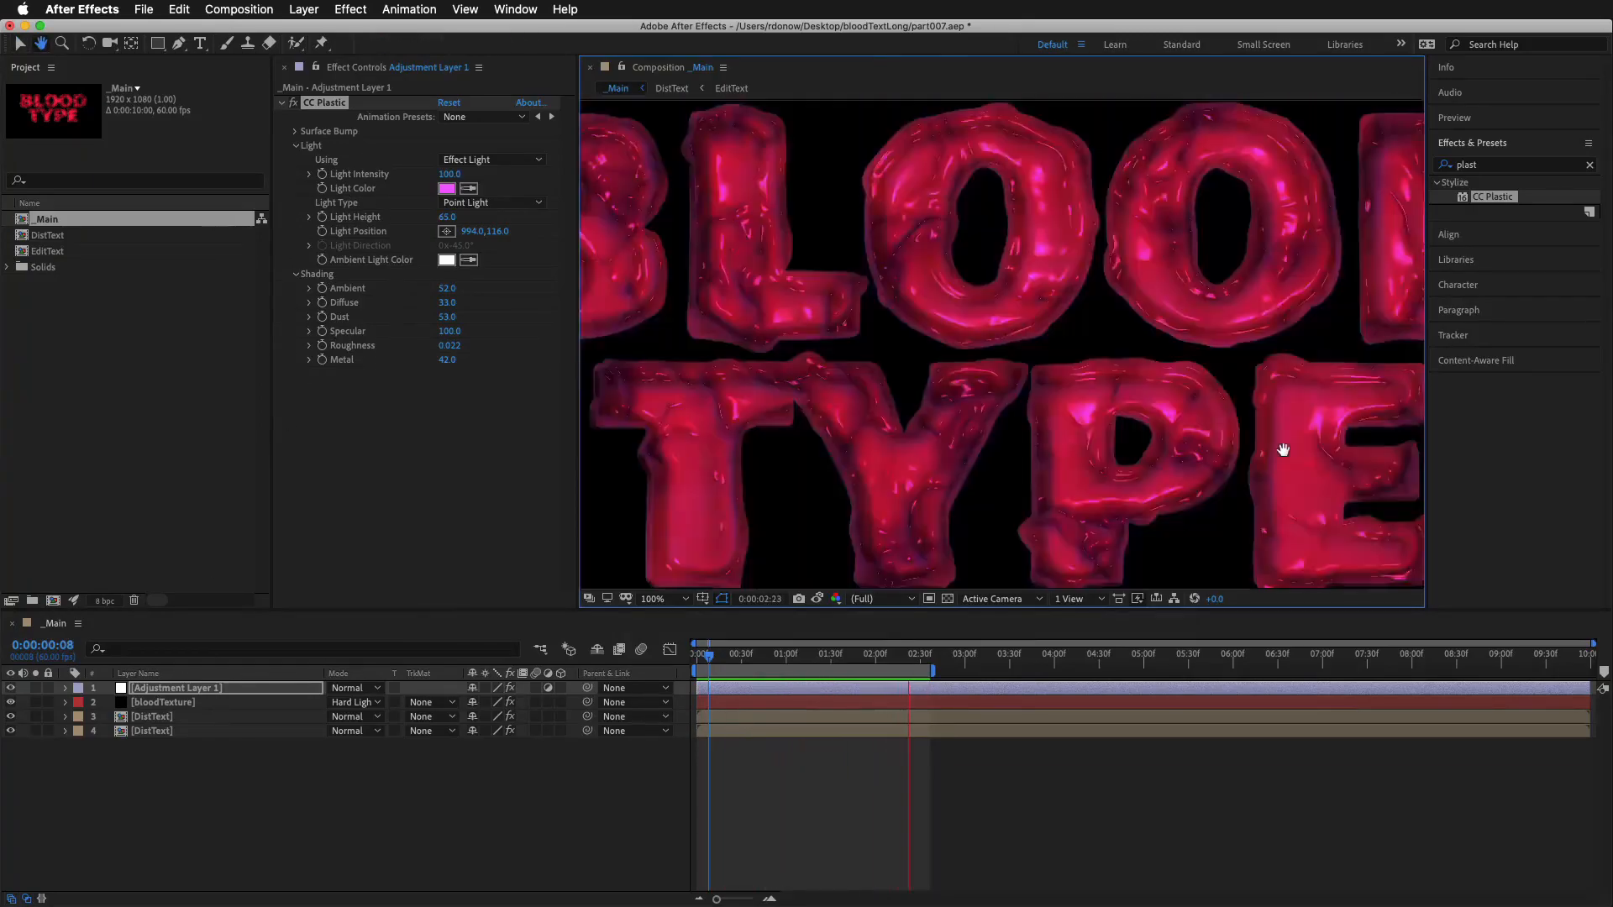
{"action": "key", "text": "space"}
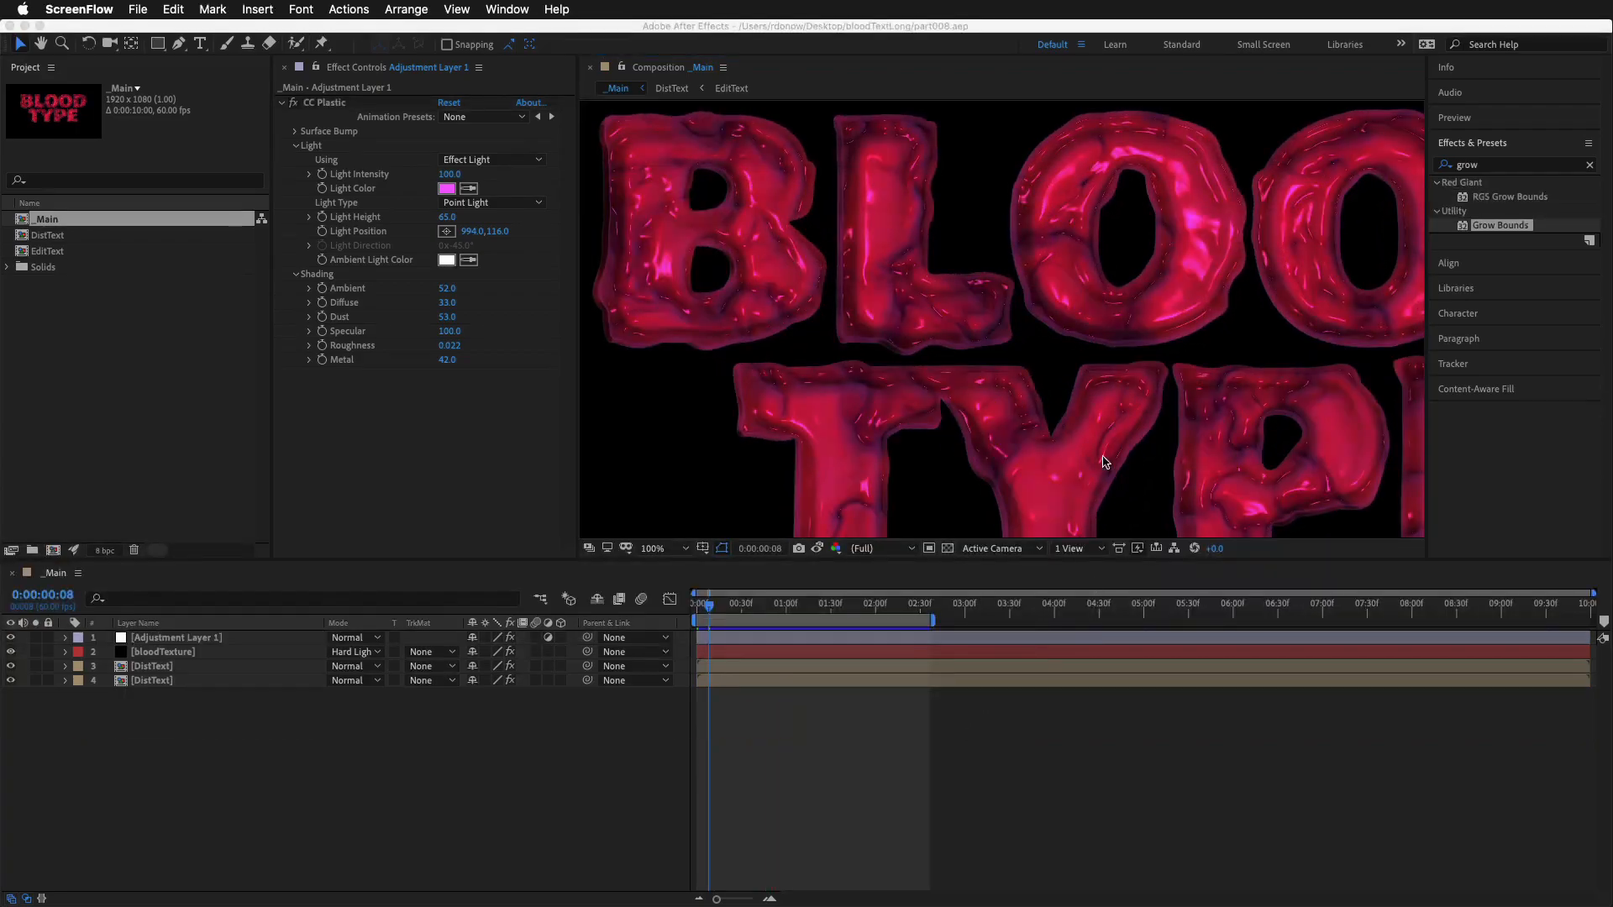
{"action": "scroll", "coordinate": [1119, 437], "scroll_direction": "down", "scroll_amount": 2}
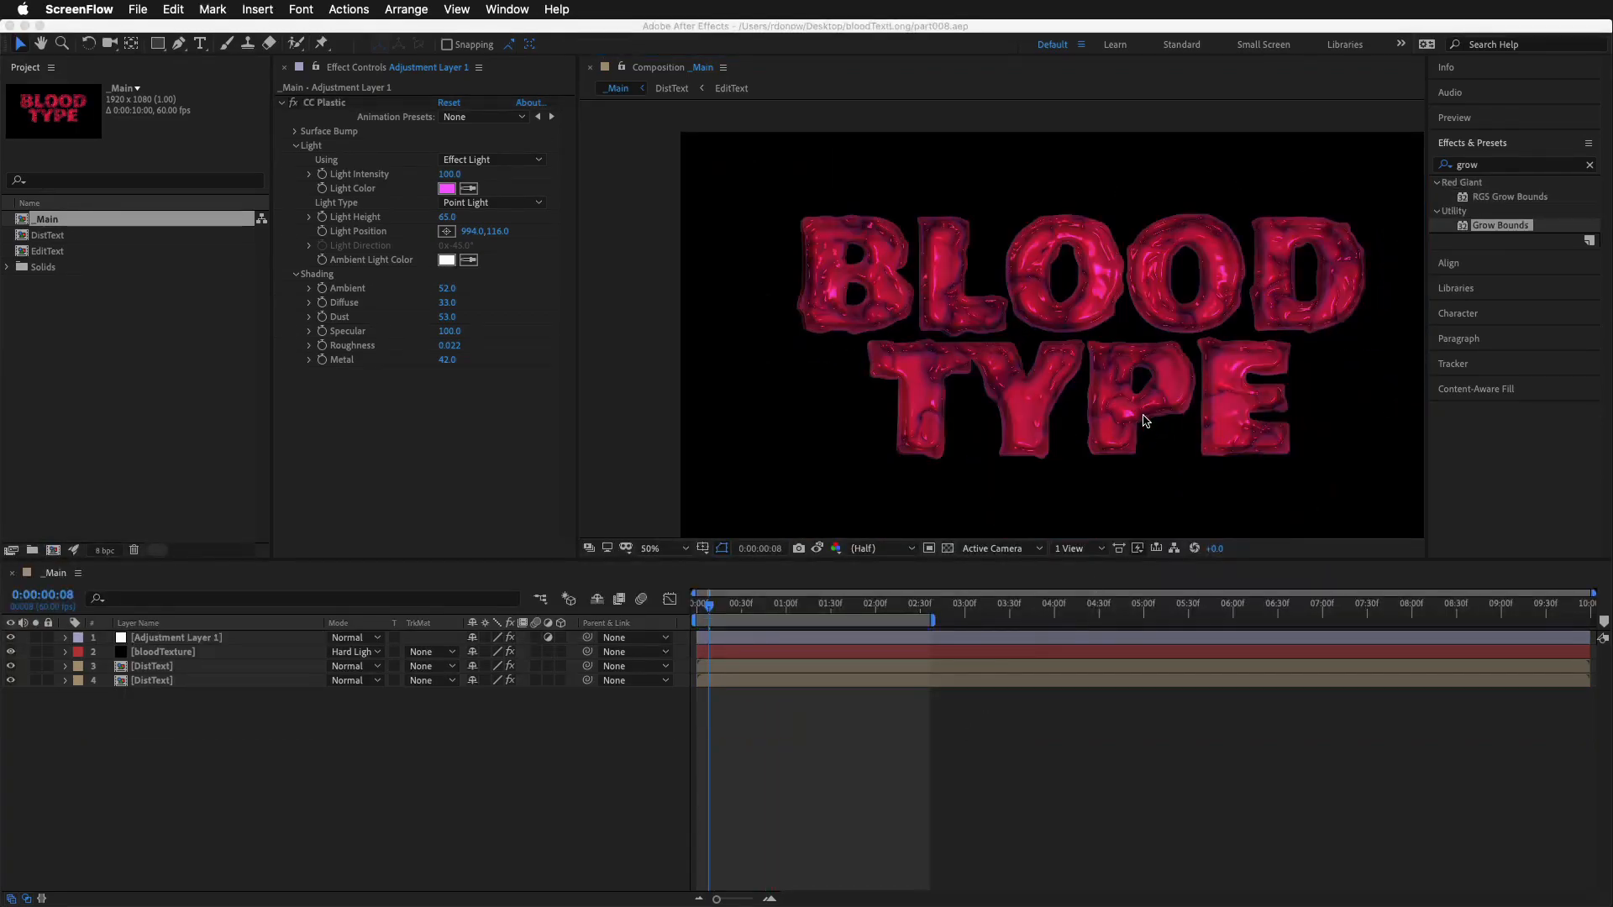
{"action": "left_click", "coordinate": [1147, 420]}
{"action": "left_click_drag", "start_coordinate": [1144, 367], "coordinate": [1080, 341]}
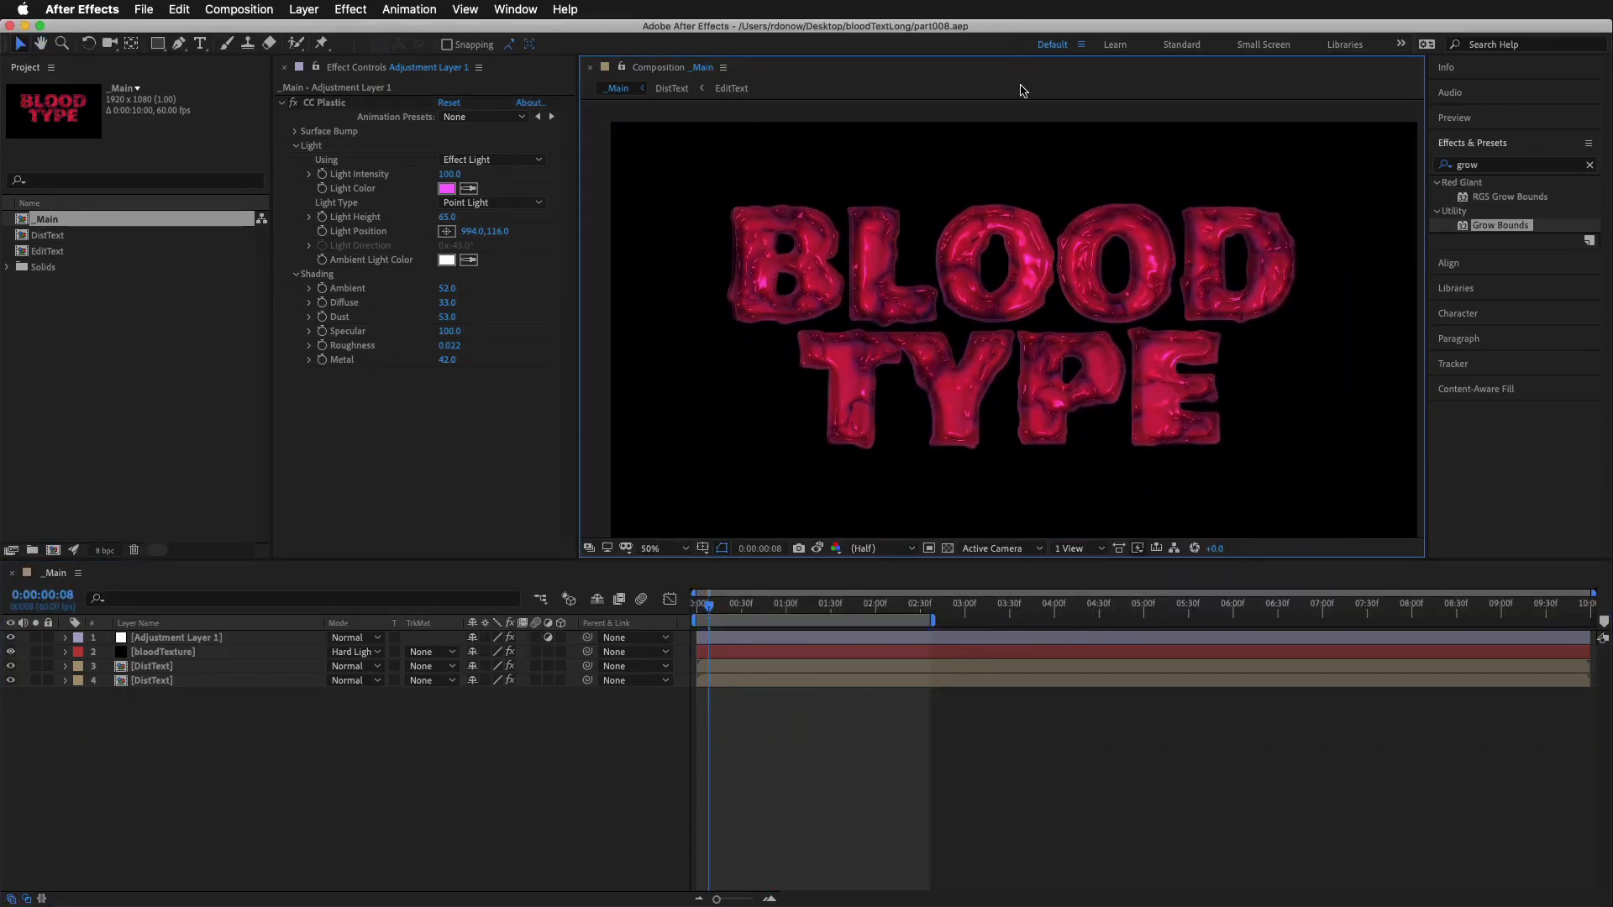
{"action": "left_click_drag", "start_coordinate": [1040, 109], "coordinate": [1041, 217]}
{"action": "left_click_drag", "start_coordinate": [1041, 436], "coordinate": [1055, 316]}
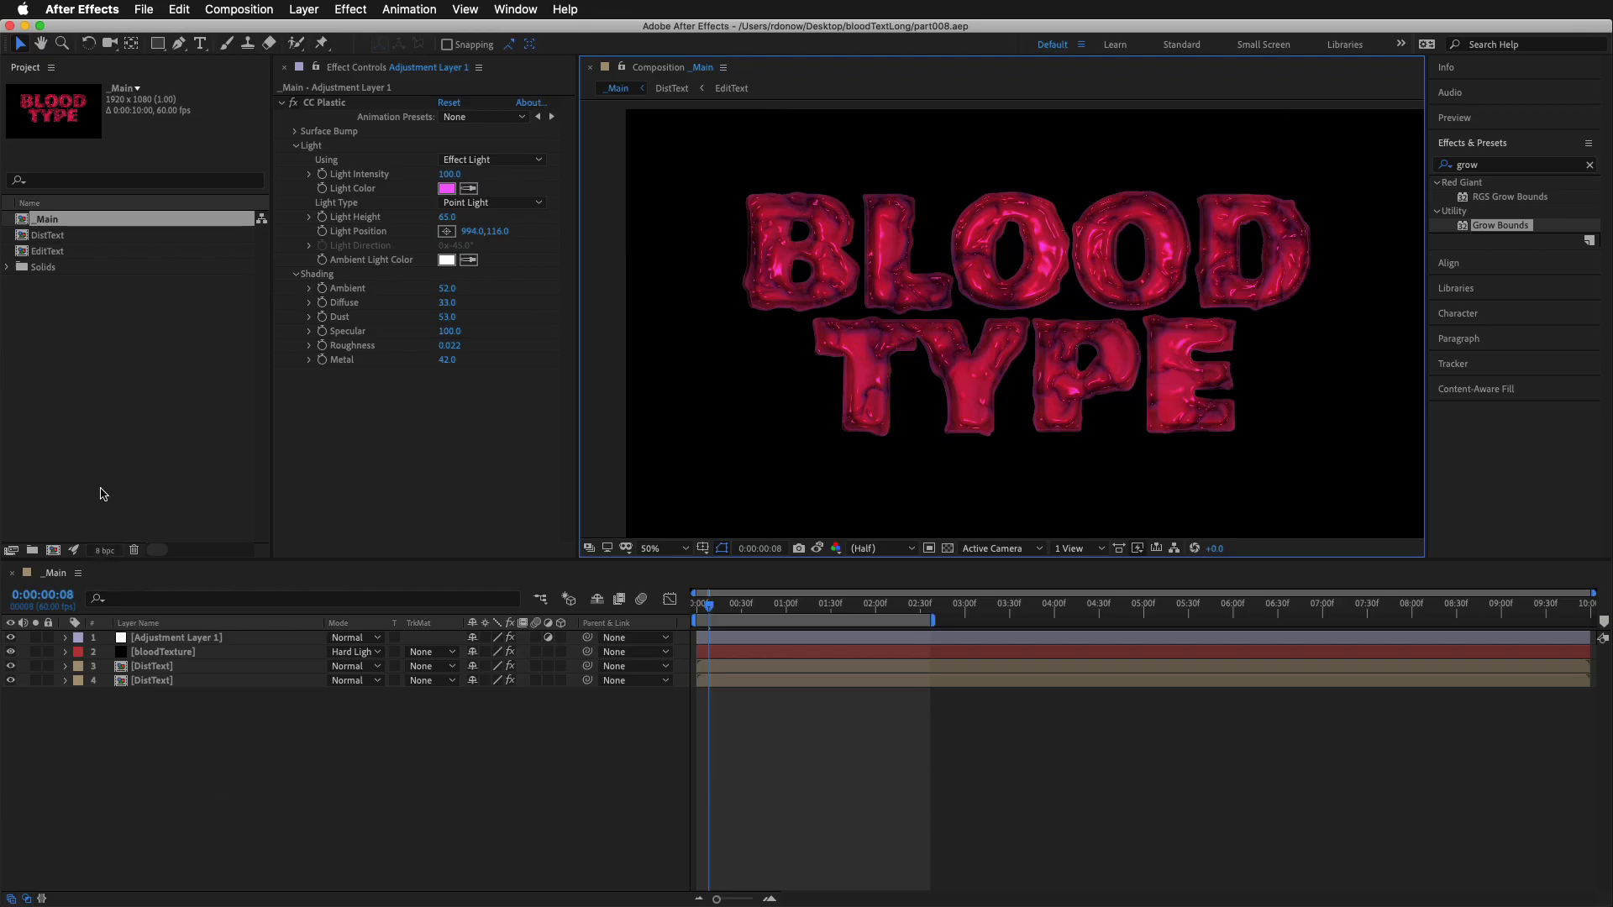
Open the EditText composition and add a Tracking animator to the "blood type" text layer
{"action": "double_click", "coordinate": [46, 253]}
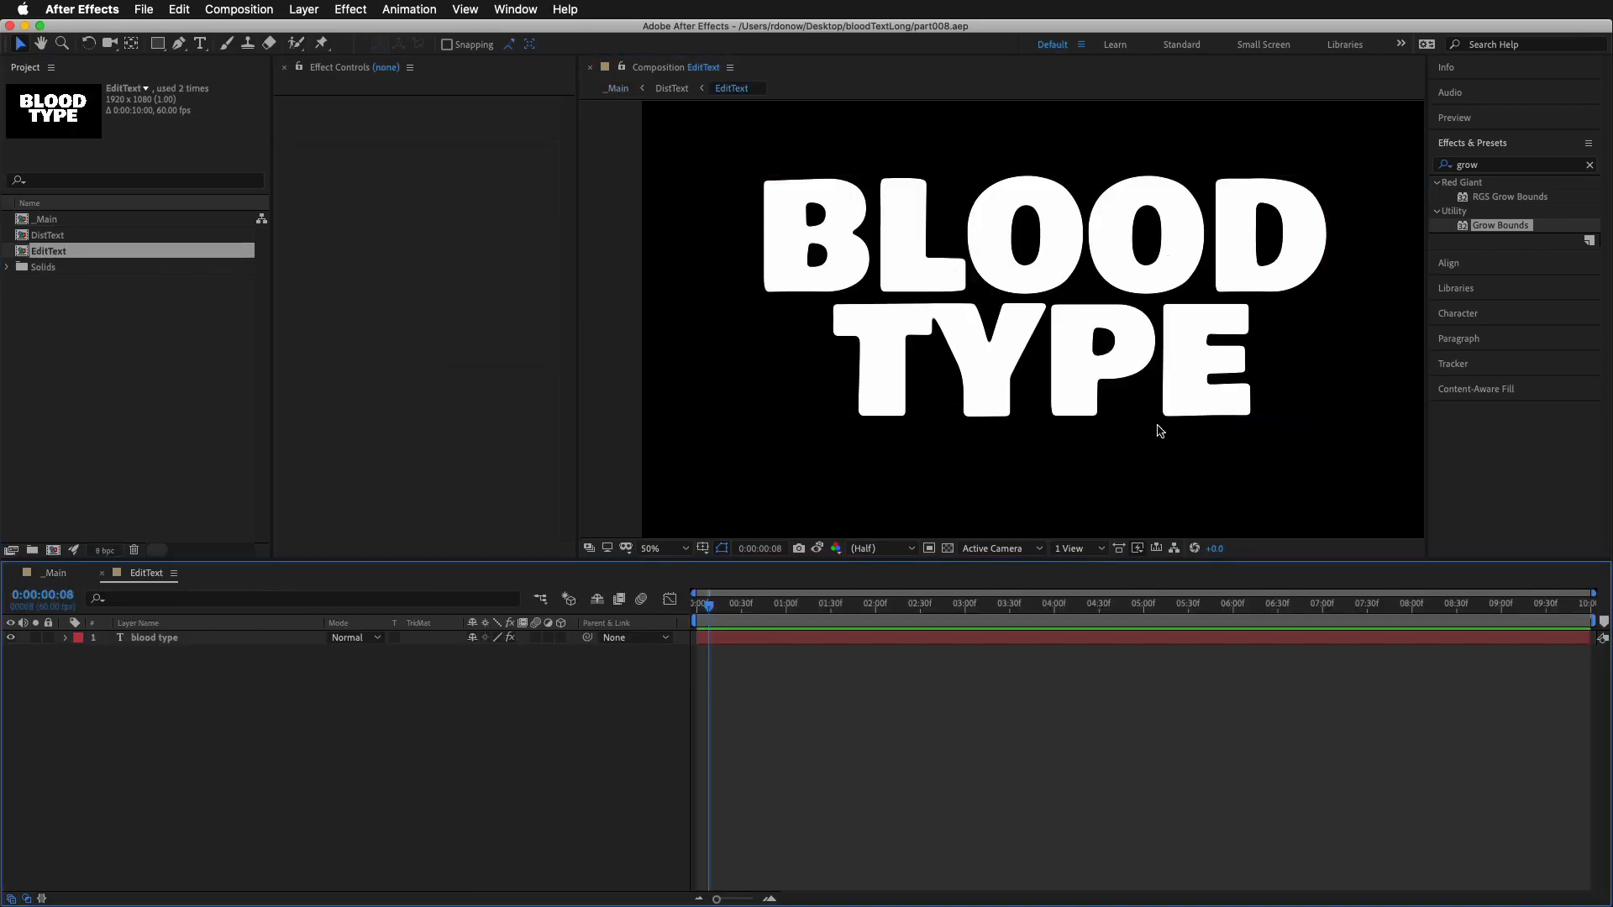
{"action": "left_click", "coordinate": [67, 639]}
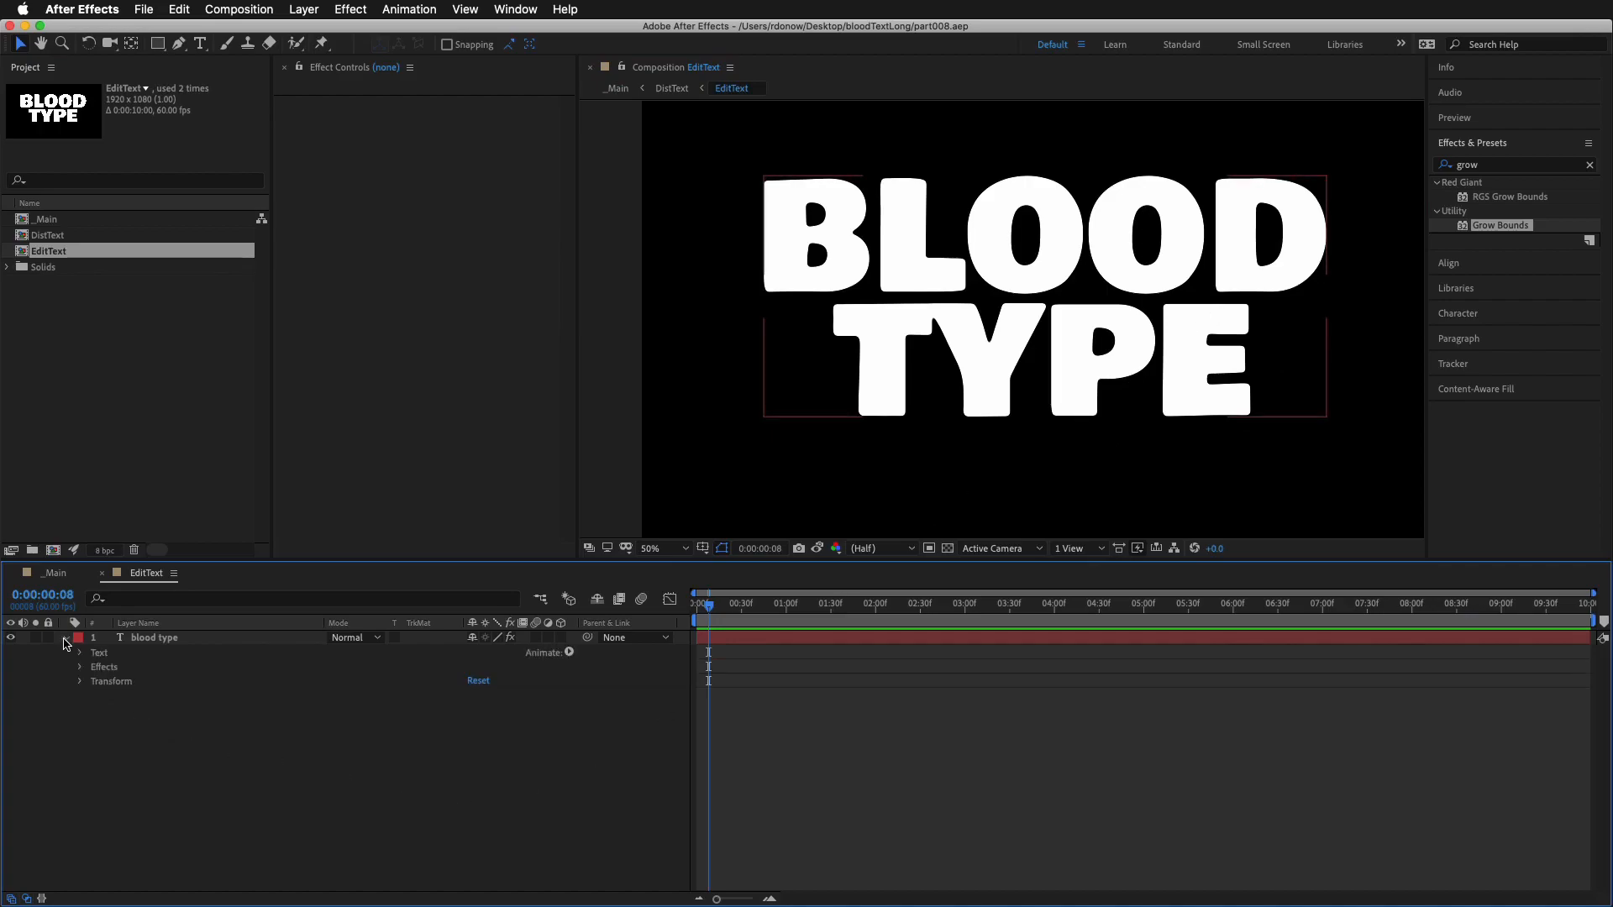
{"action": "left_click", "coordinate": [570, 654]}
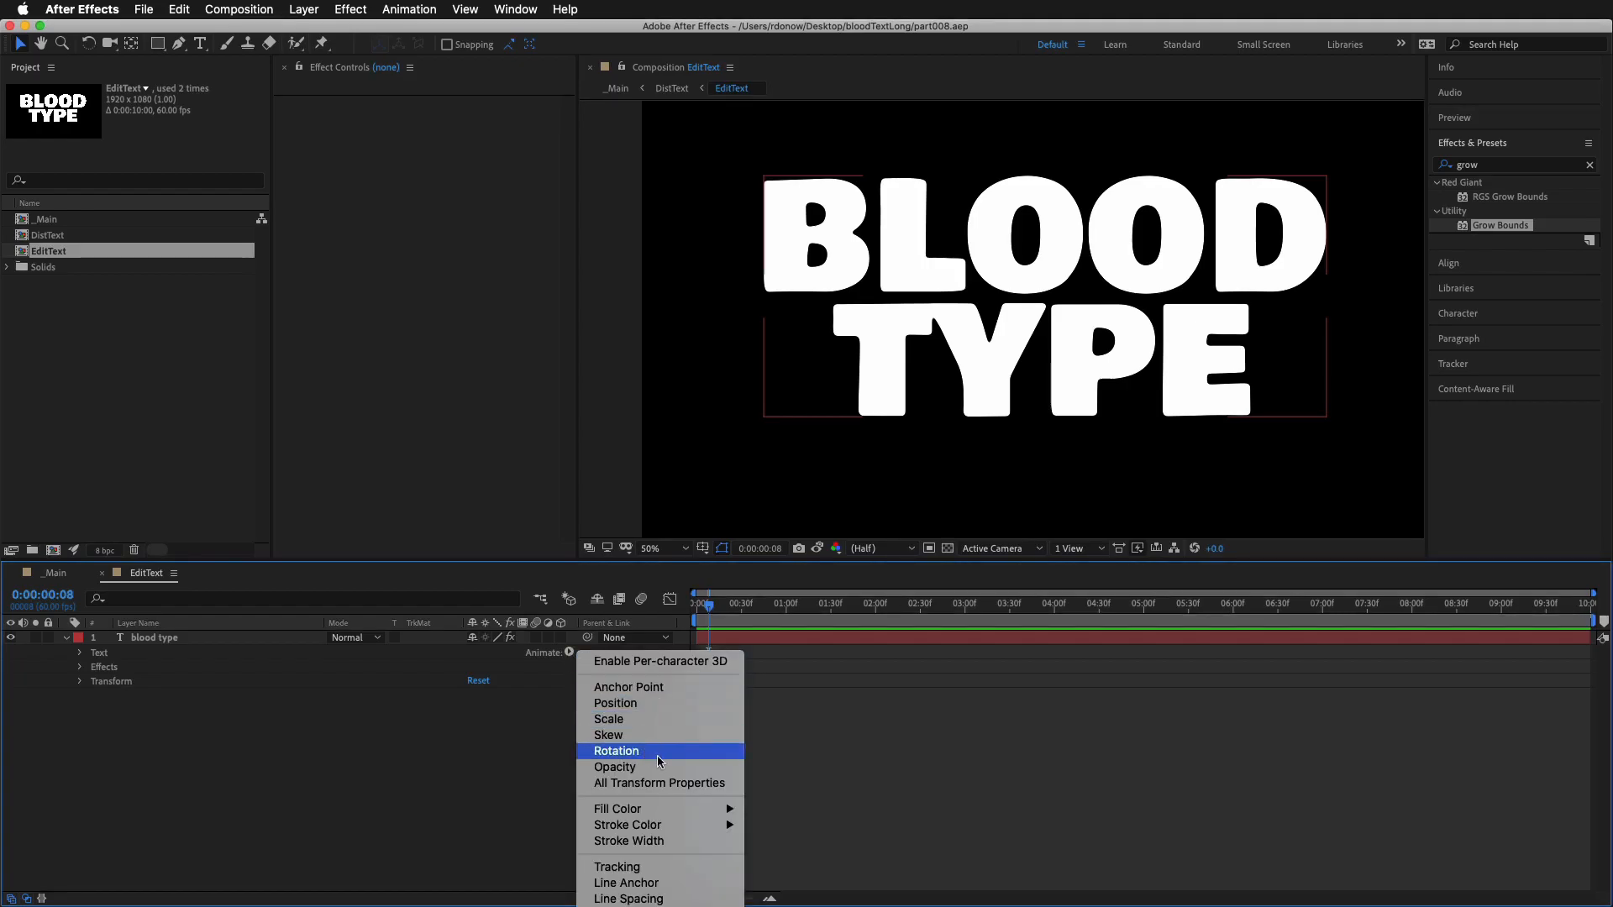
{"action": "left_click", "coordinate": [664, 867]}
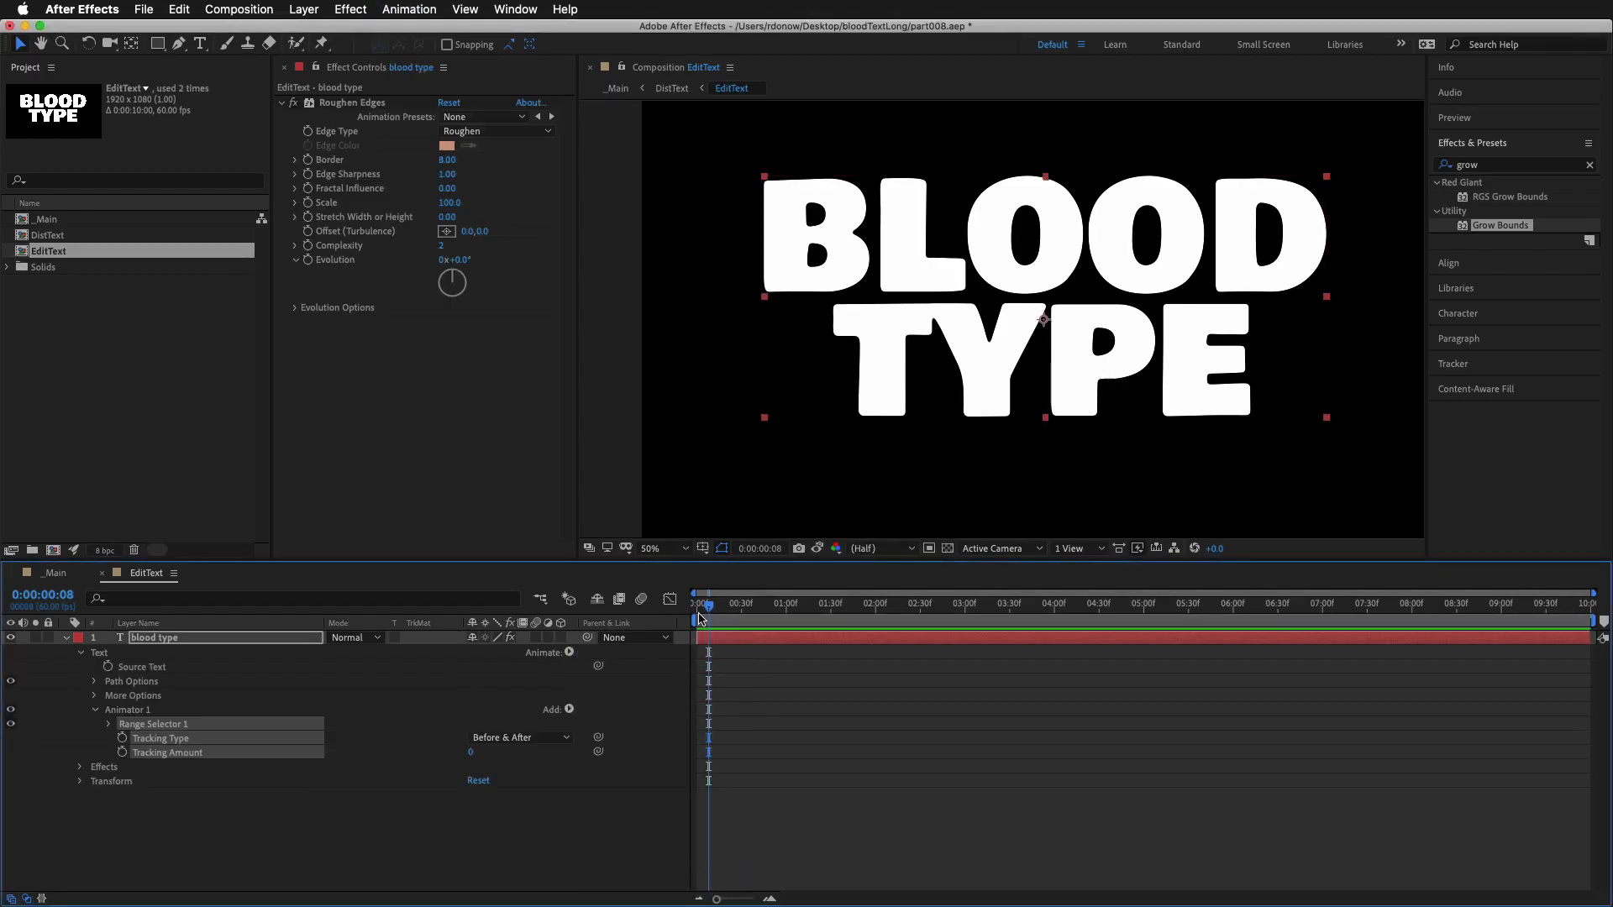
Start keyframing the tracking at 0:00:02:00, and set Tracking Amount to -274 at 0:00:00:10
{"action": "left_click_drag", "start_coordinate": [708, 605], "coordinate": [878, 624]}
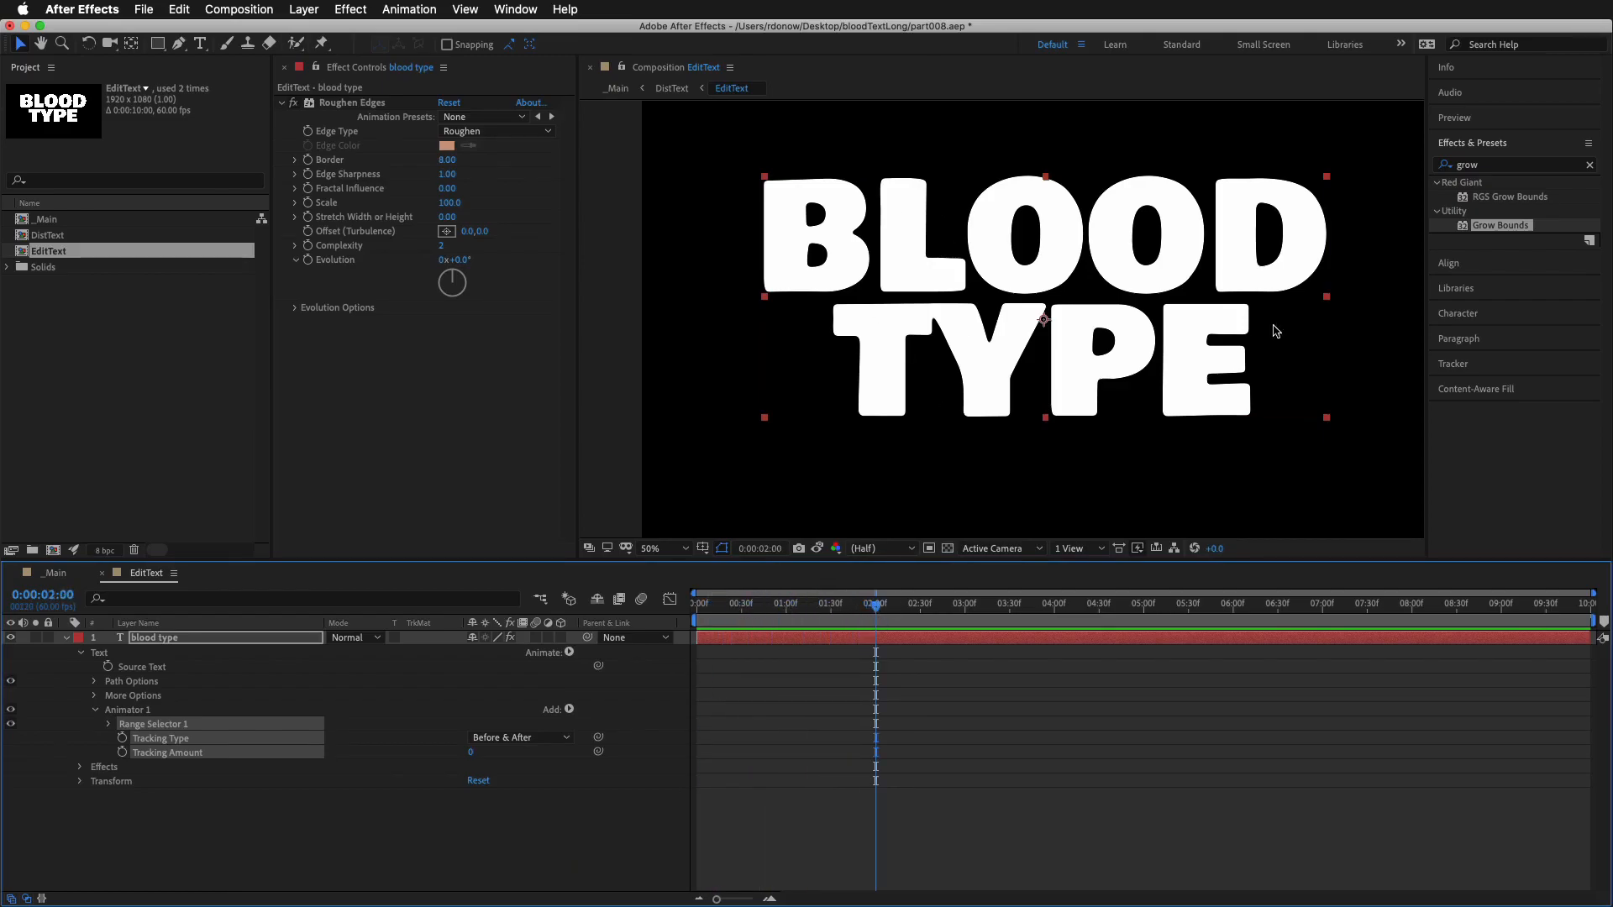
{"action": "left_click", "coordinate": [122, 752]}
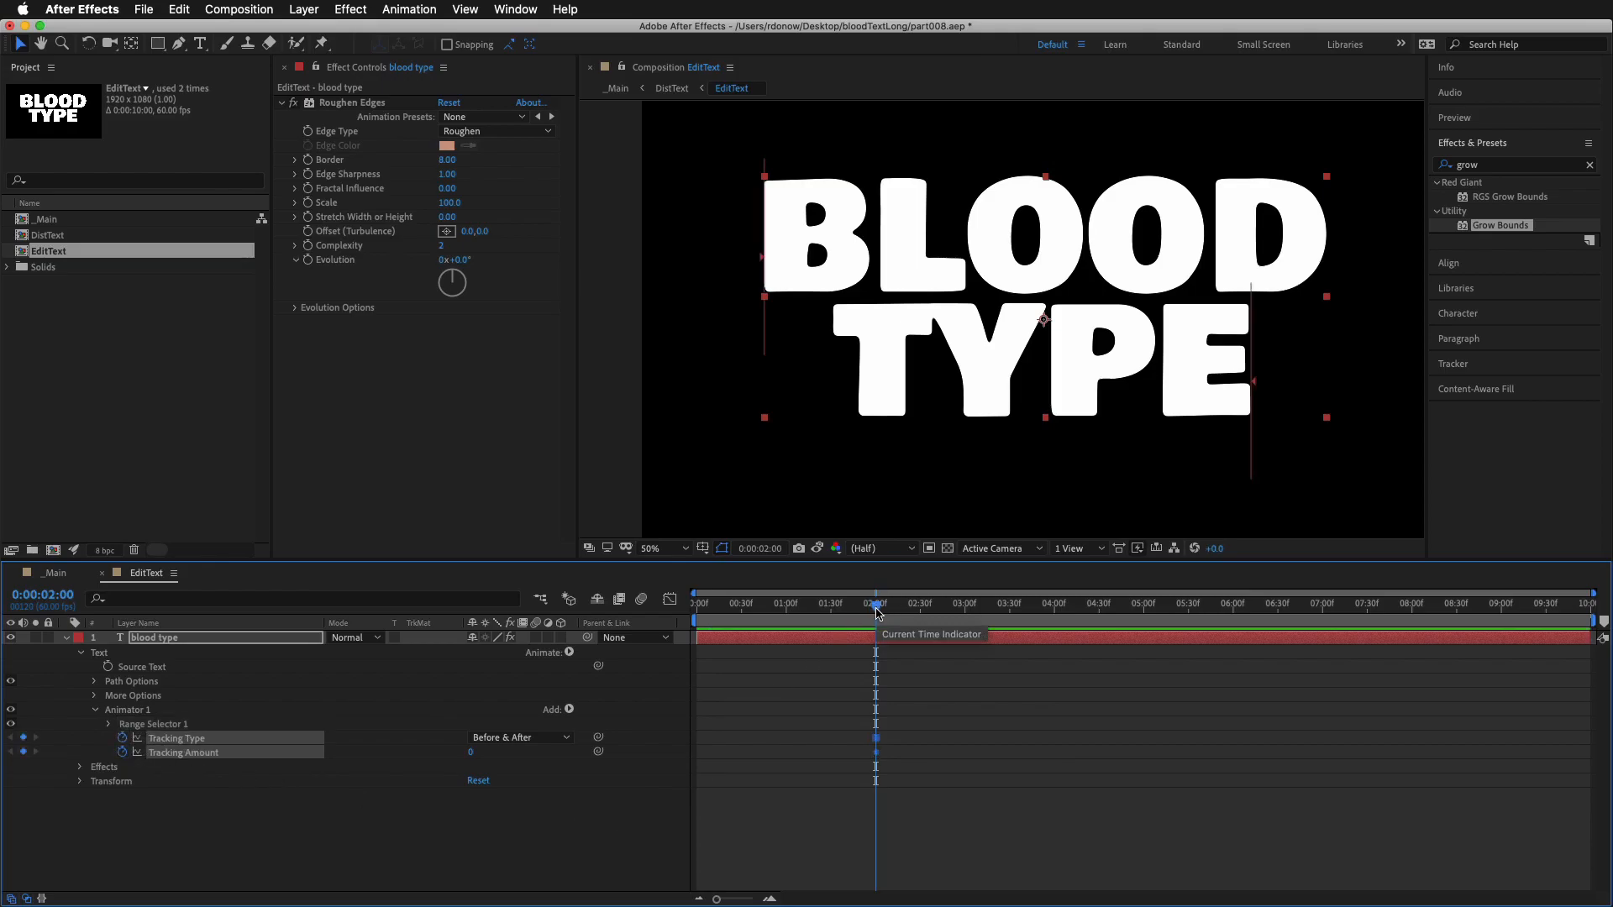
{"action": "left_click_drag", "start_coordinate": [877, 607], "coordinate": [617, 626]}
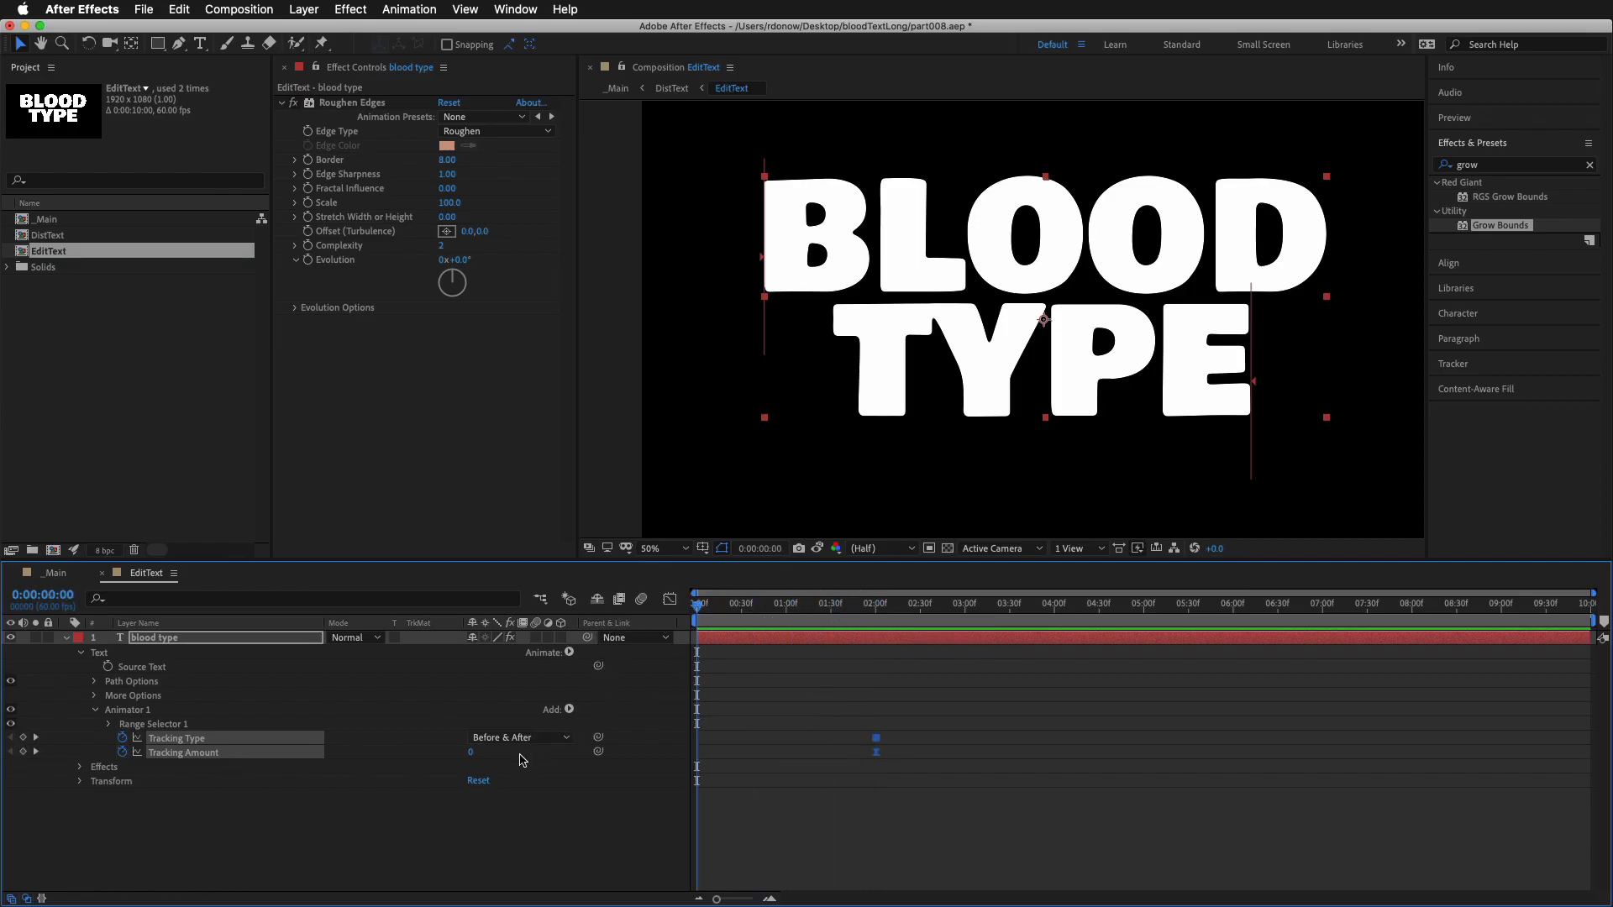
{"action": "left_click_drag", "start_coordinate": [688, 606], "coordinate": [714, 612]}
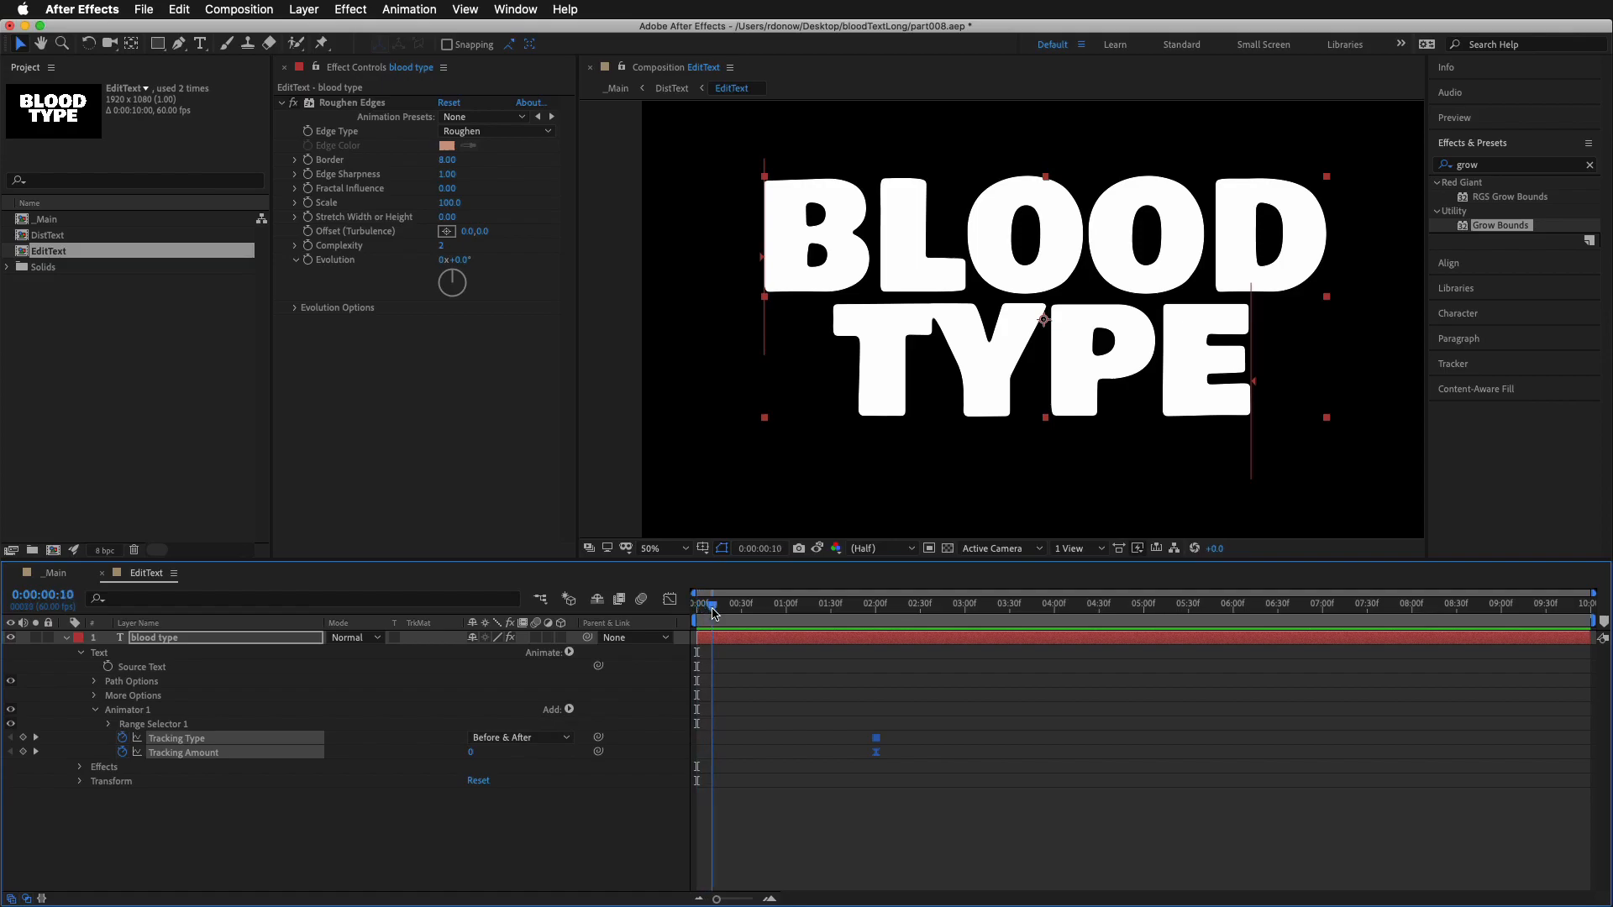
{"action": "left_click_drag", "start_coordinate": [471, 756], "coordinate": [831, 482]}
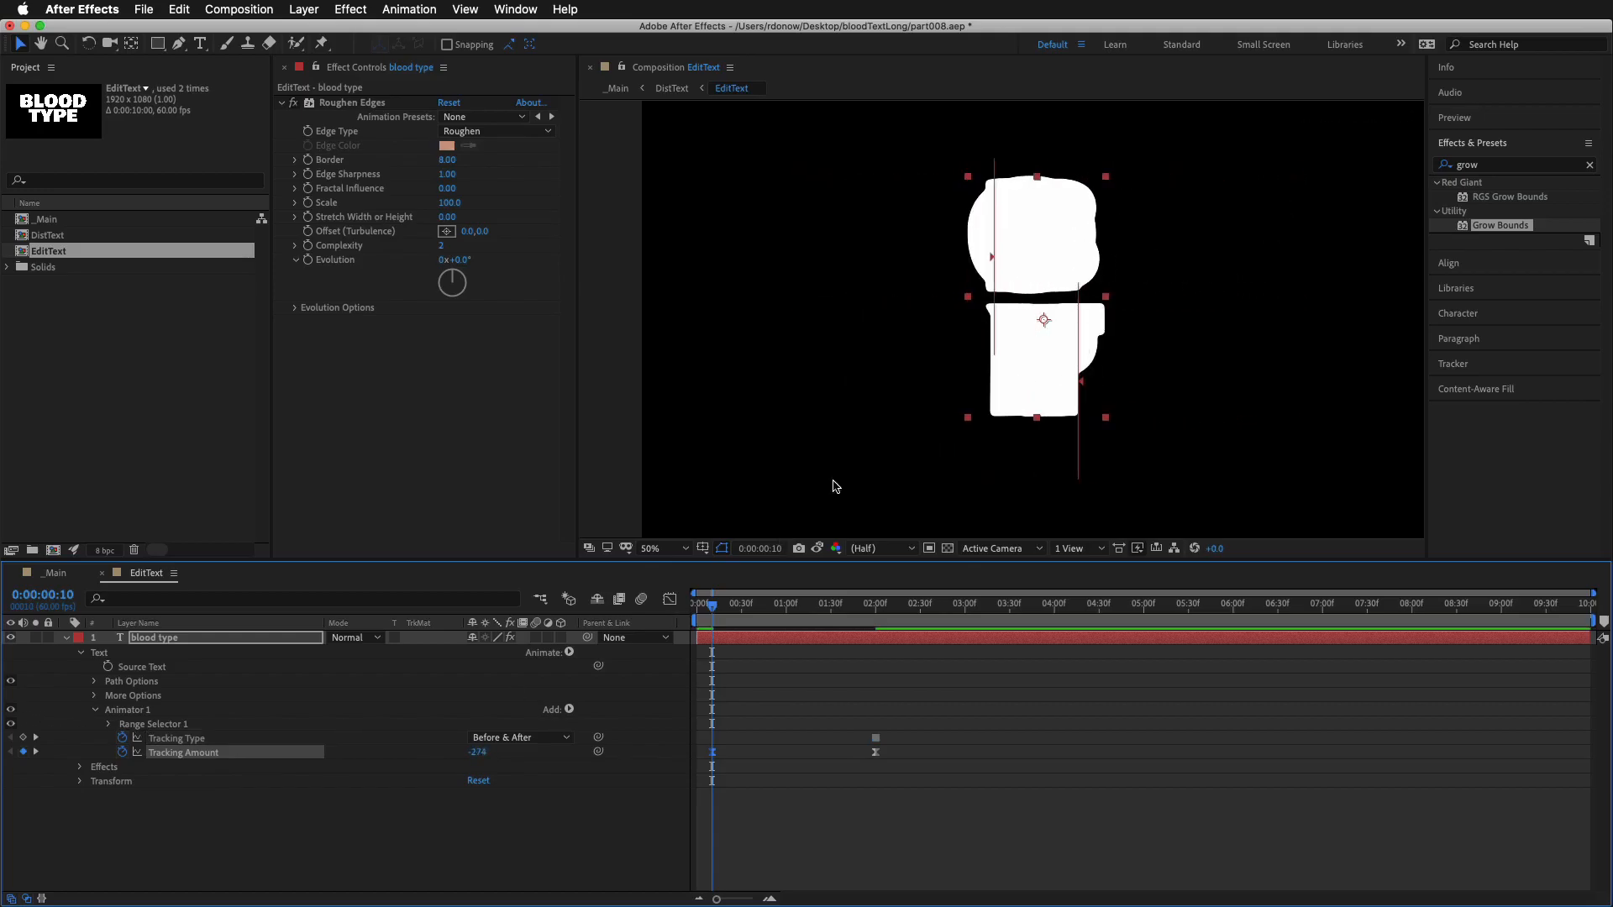
{"action": "left_click", "coordinate": [818, 740]}
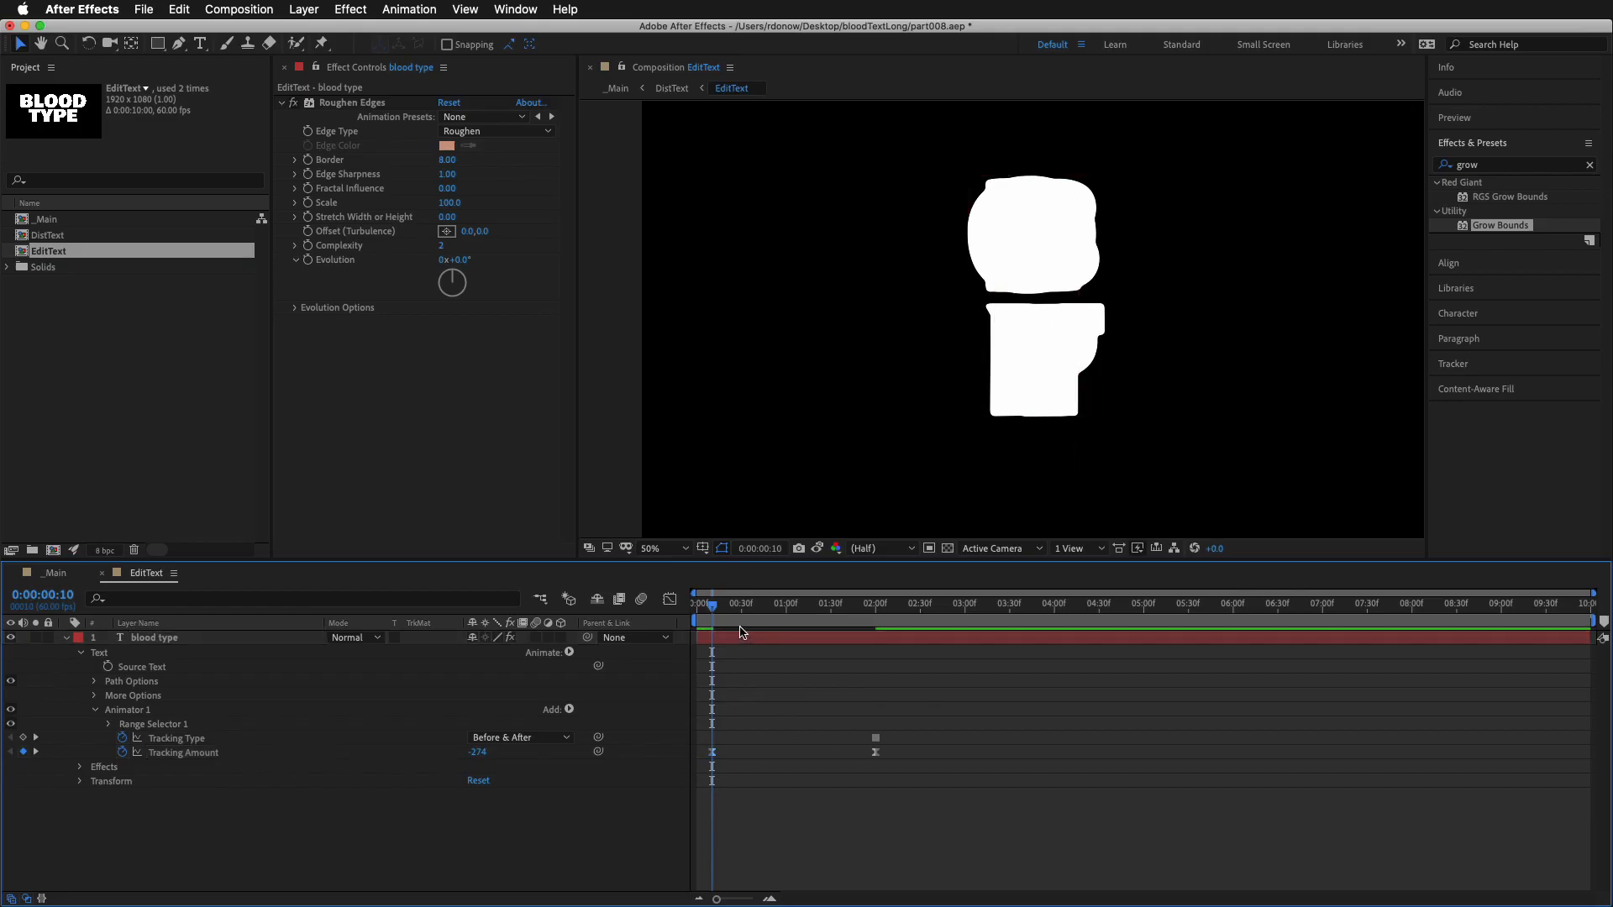
End the work area at 0:00:02:41 and play back the tracking animation
{"action": "left_click_drag", "start_coordinate": [713, 609], "coordinate": [939, 645]}
{"action": "key", "text": "space"}
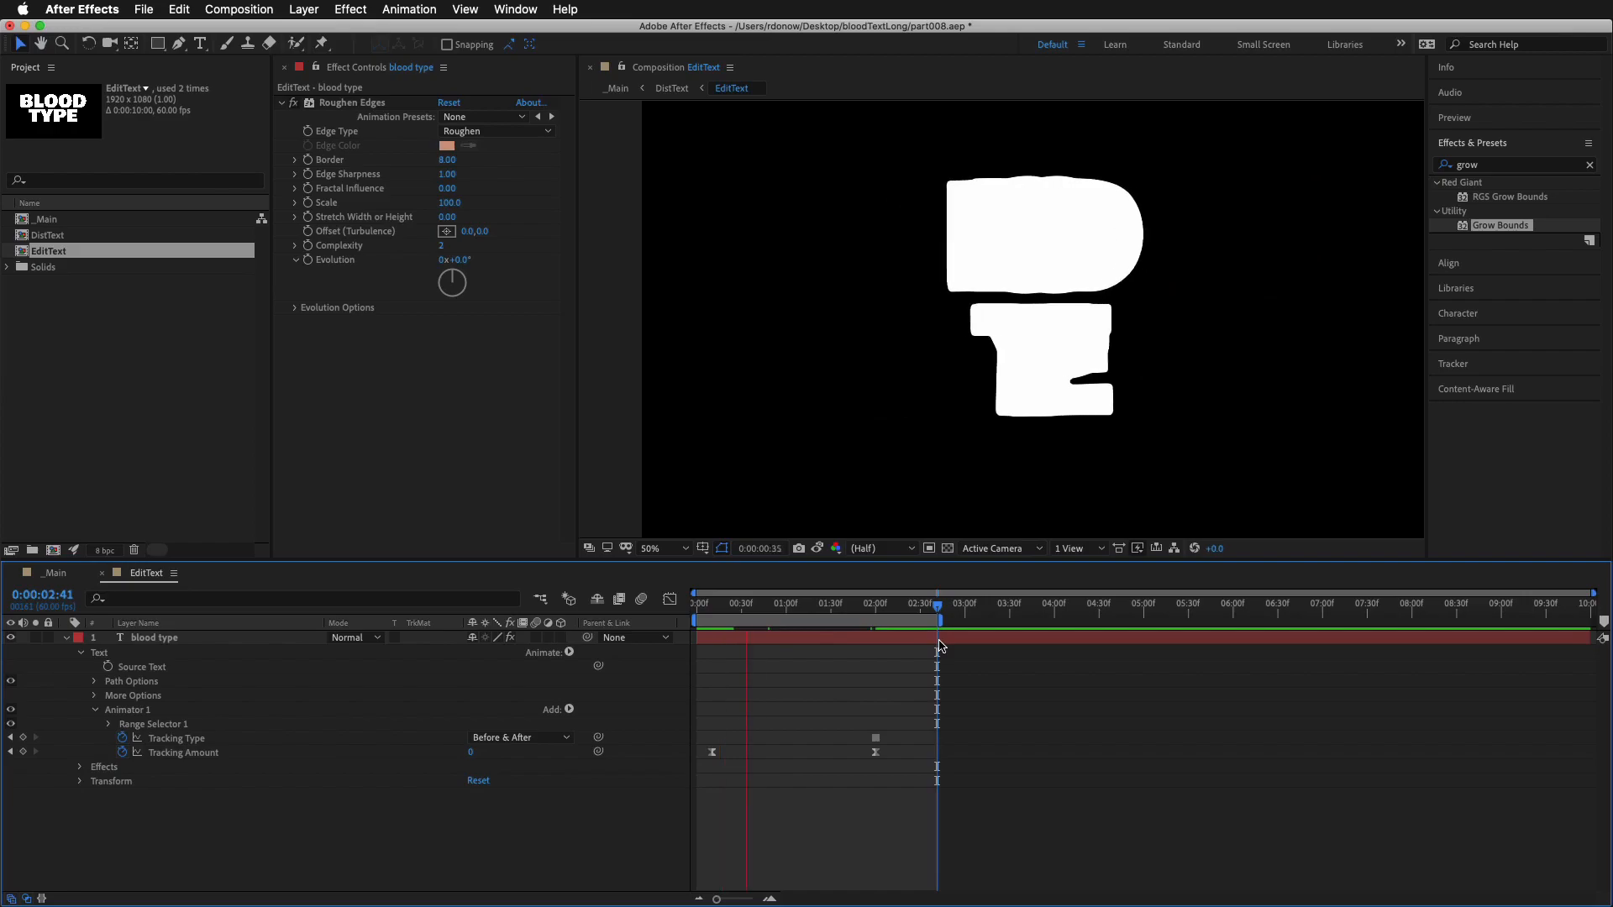
{"action": "left_click", "coordinate": [940, 643]}
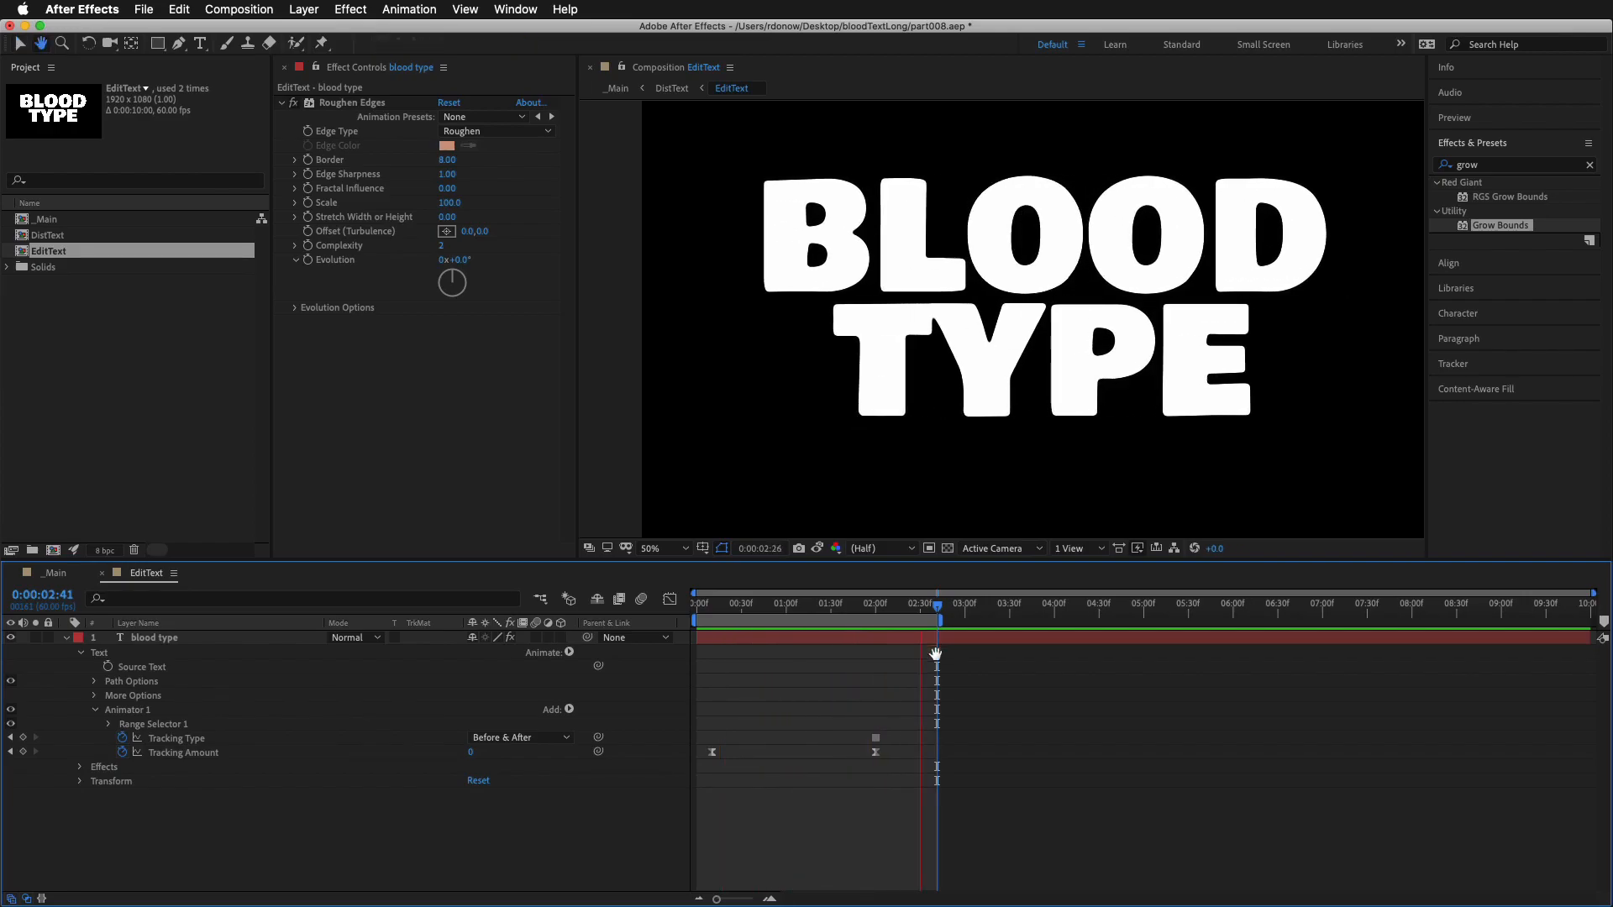
Change the velocity influence of the Tracking Amount keyframe at 0:00:02:00 and preview the easing
{"action": "left_click", "coordinate": [875, 753]}
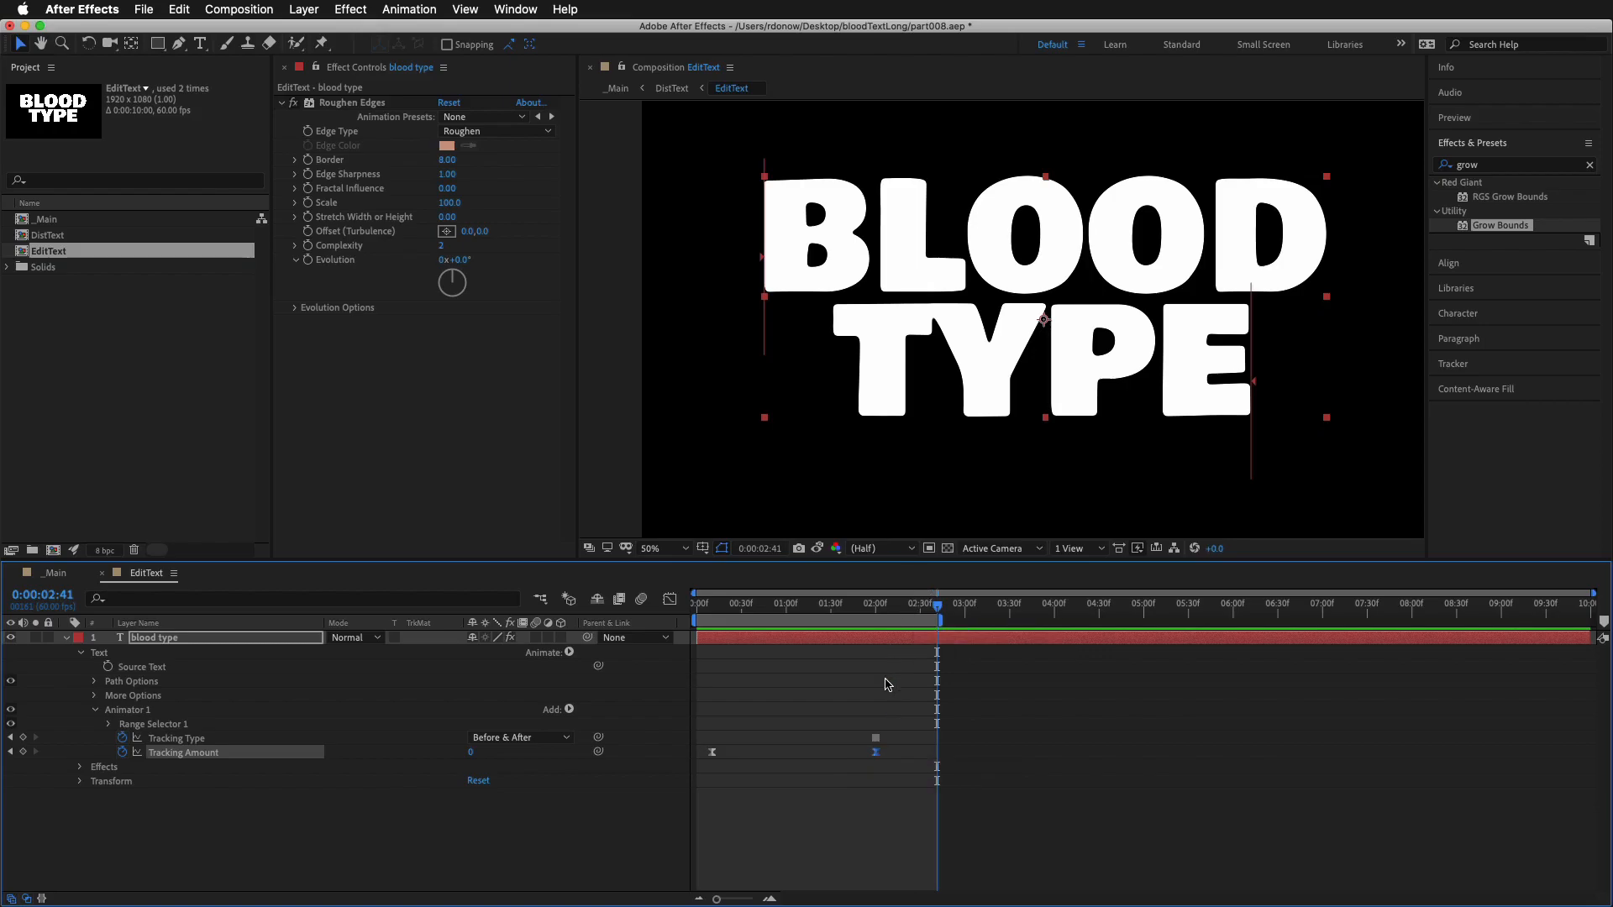
{"action": "right_click", "coordinate": [876, 753]}
{"action": "left_click", "coordinate": [853, 783]}
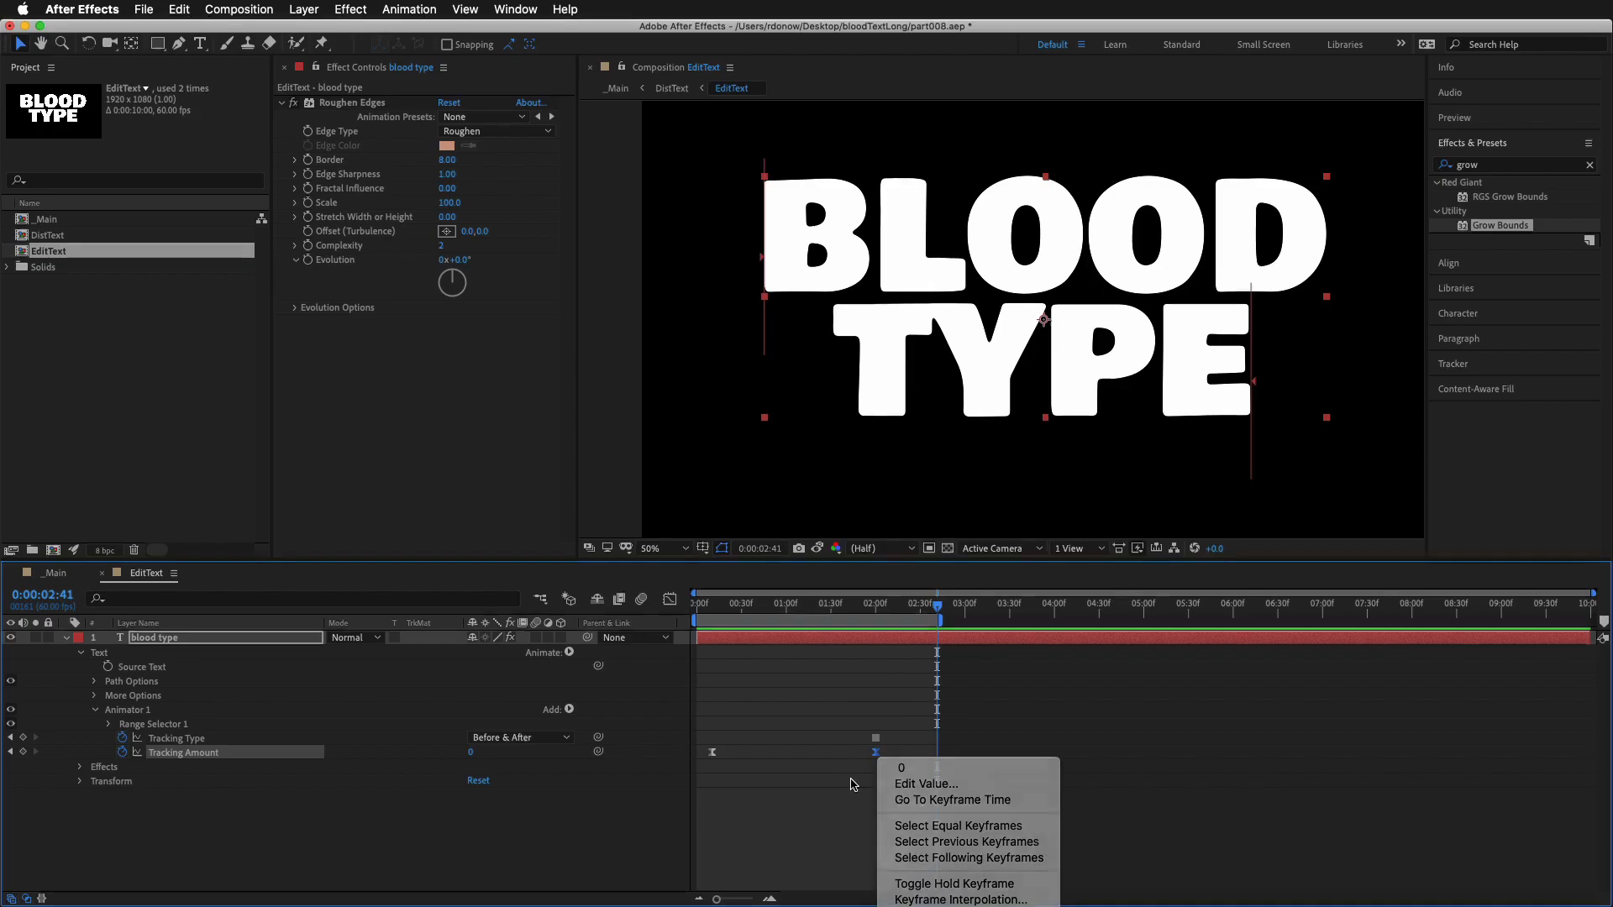
{"action": "left_click_drag", "start_coordinate": [908, 559], "coordinate": [921, 413]}
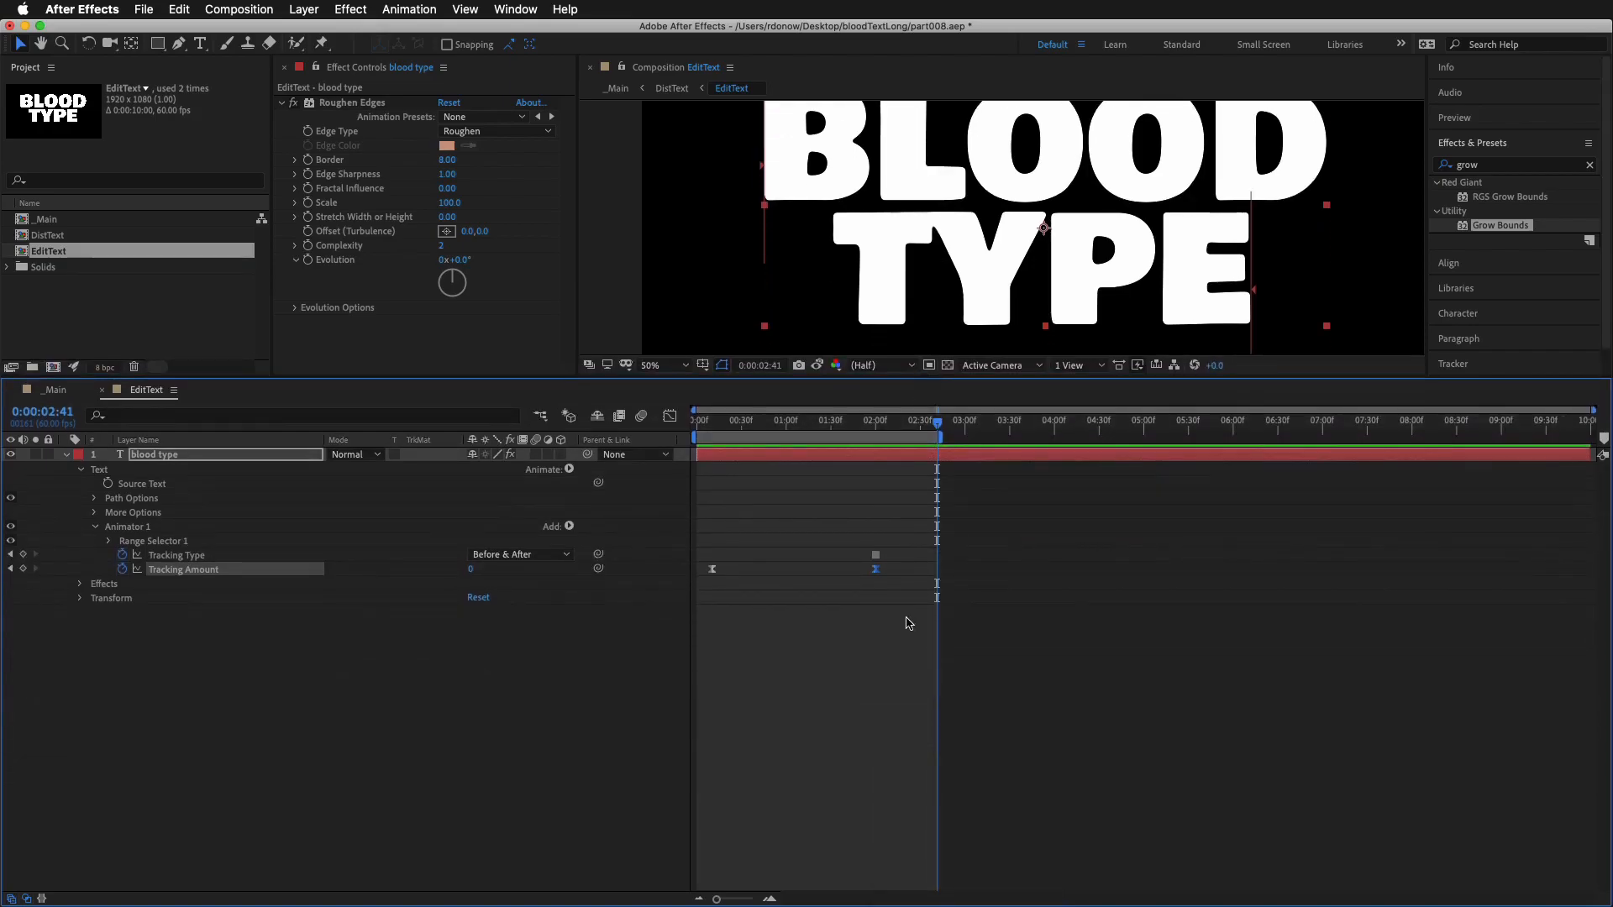
{"action": "right_click", "coordinate": [880, 580]}
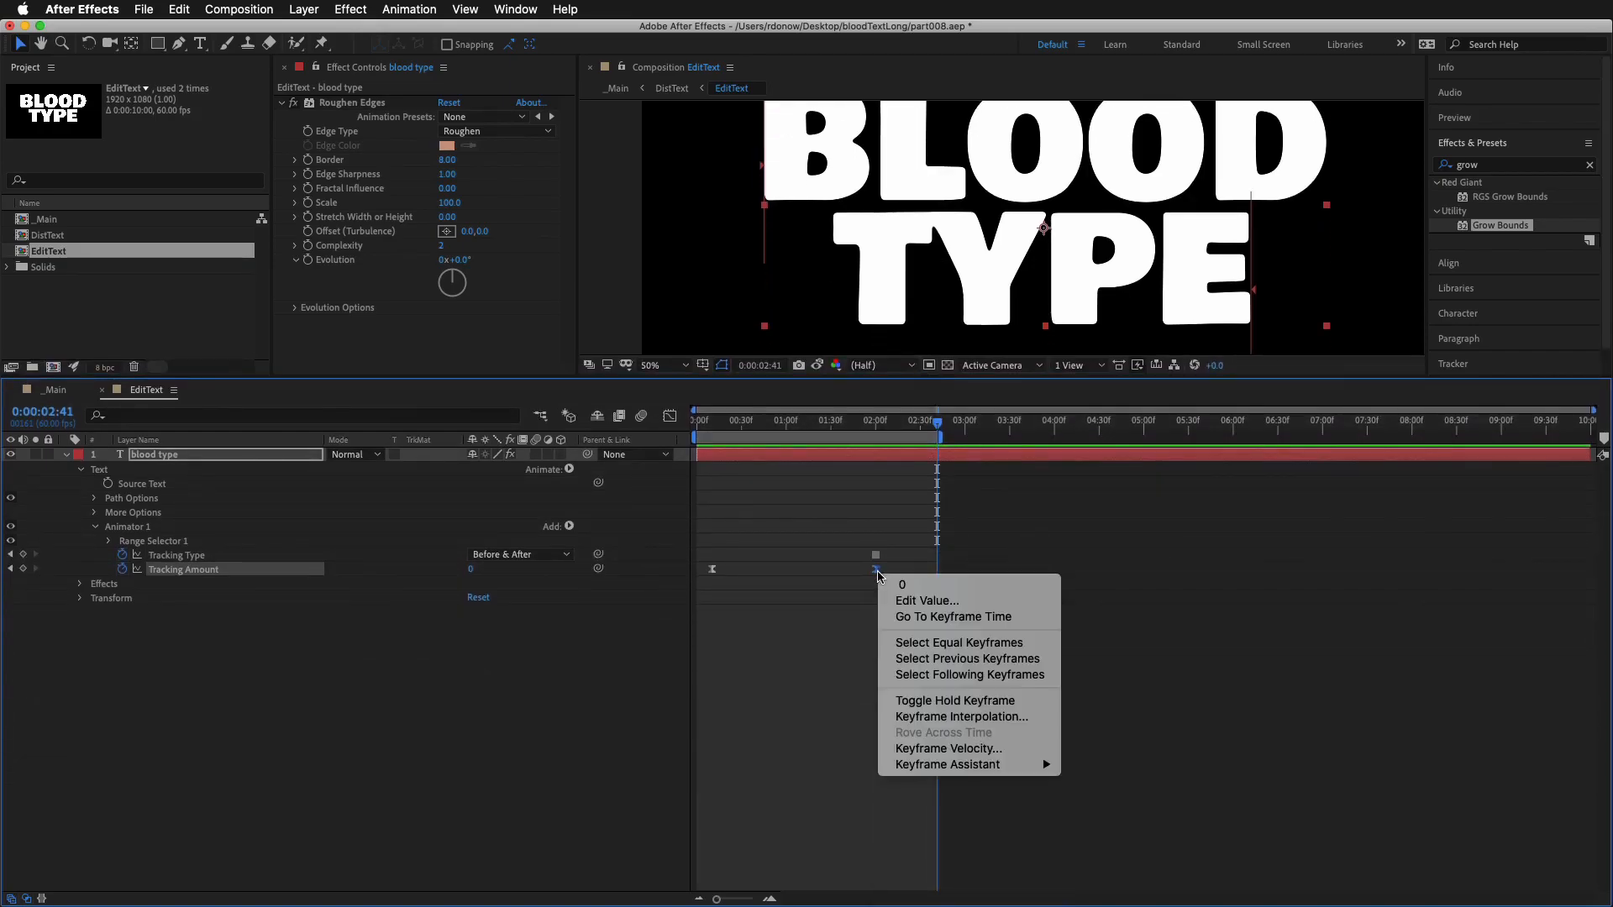
{"action": "left_click", "coordinate": [977, 752]}
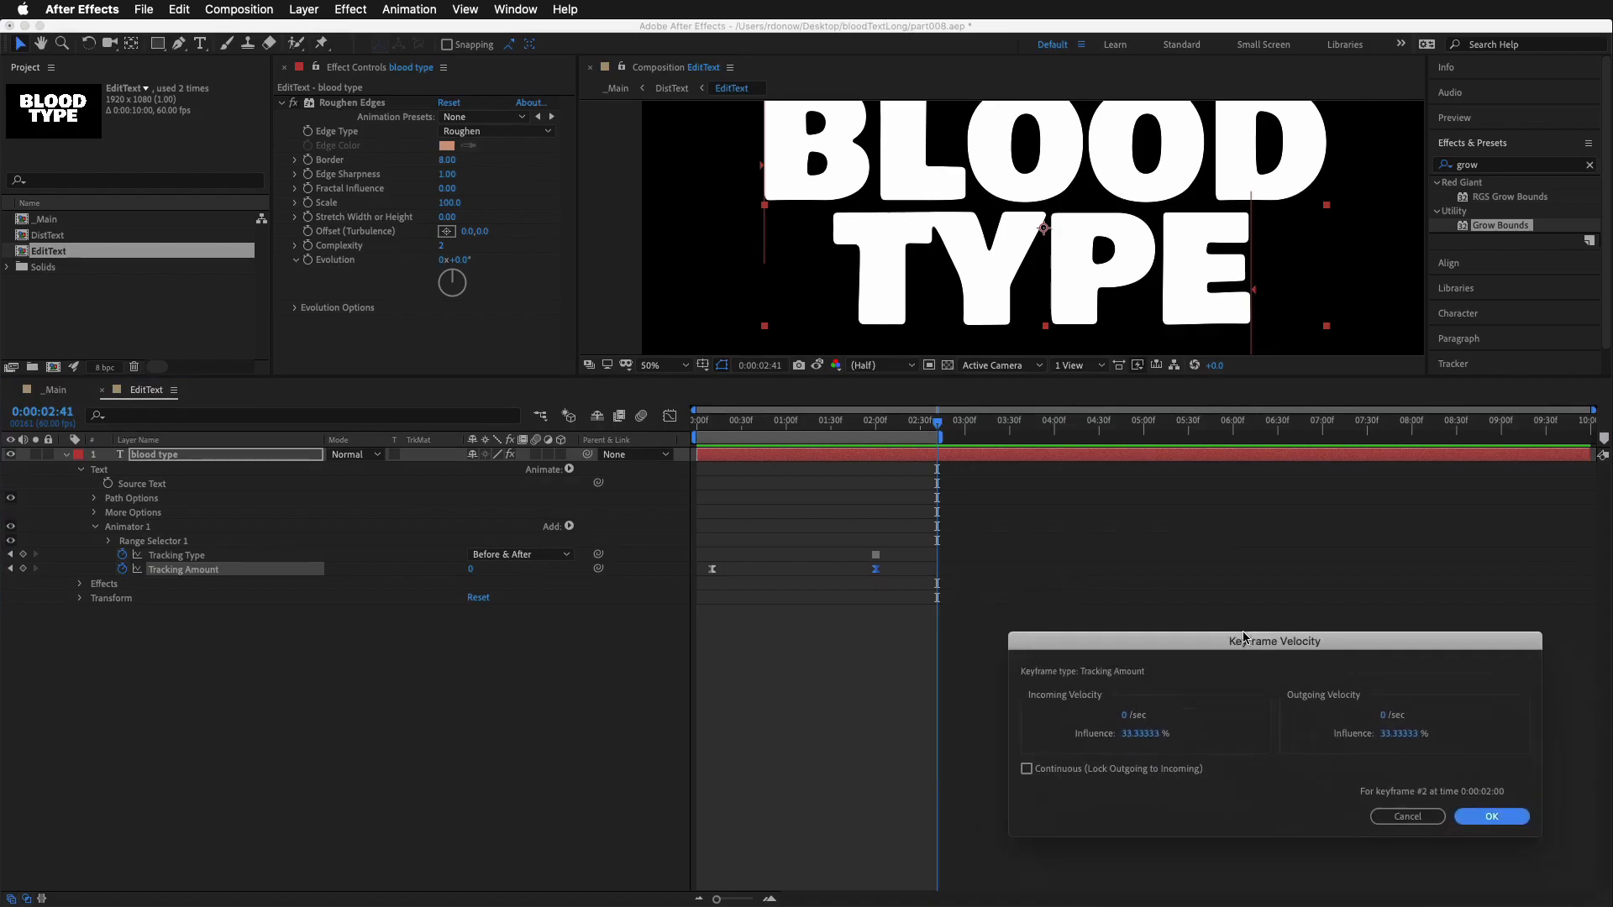
{"action": "left_click_drag", "start_coordinate": [1024, 655], "coordinate": [1362, 656]}
{"action": "left_click", "coordinate": [1381, 733]}
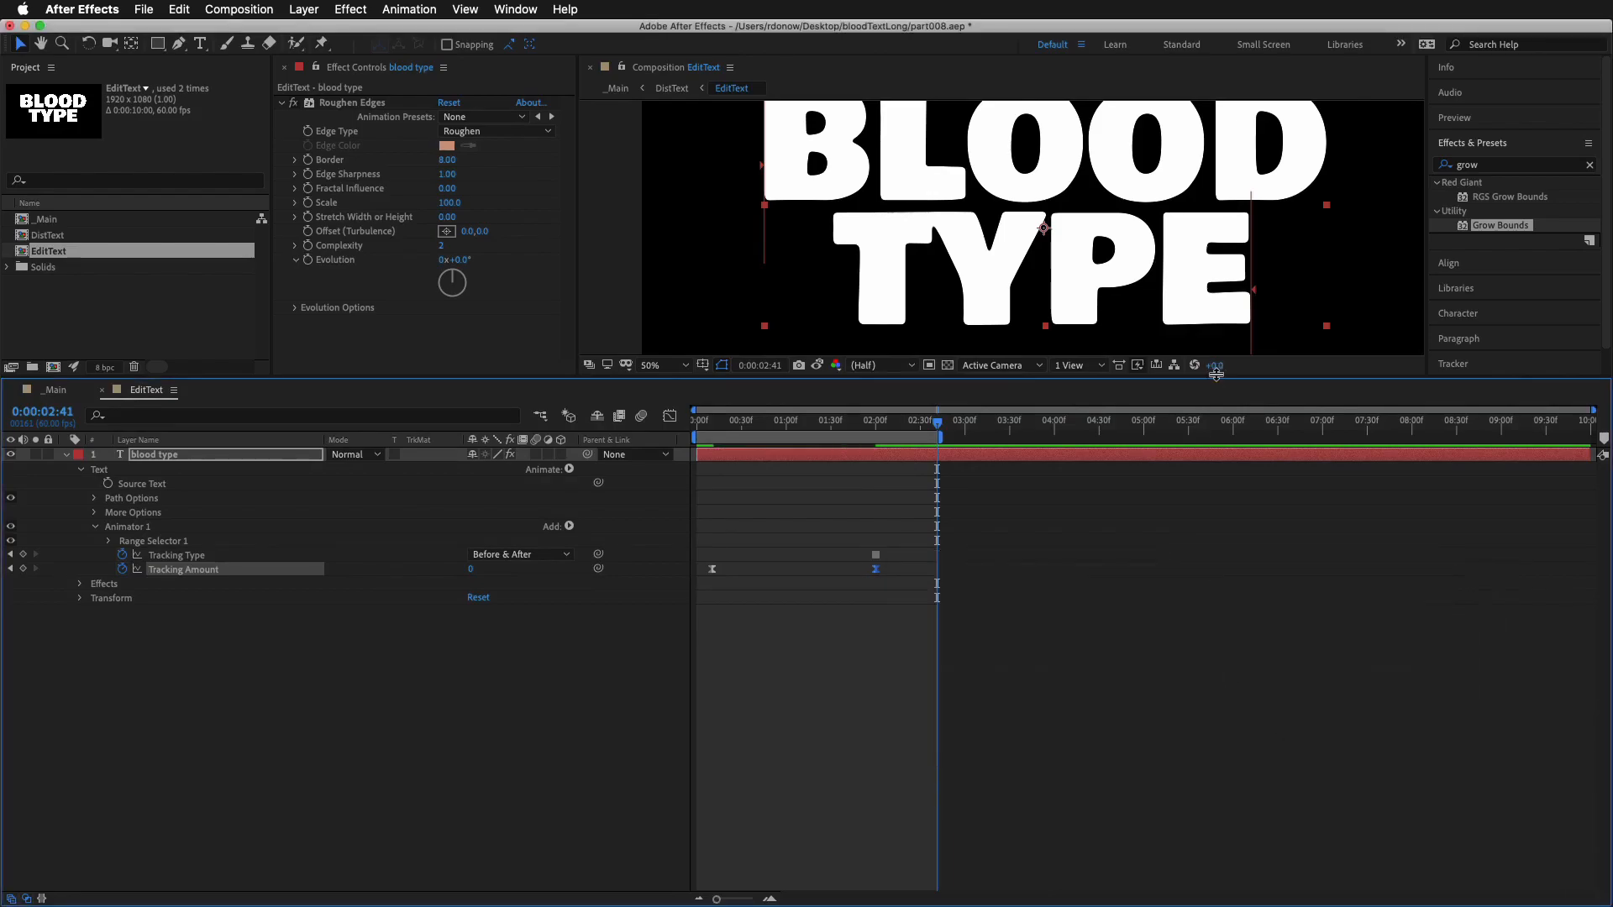
{"action": "left_click_drag", "start_coordinate": [1222, 377], "coordinate": [1260, 608]}
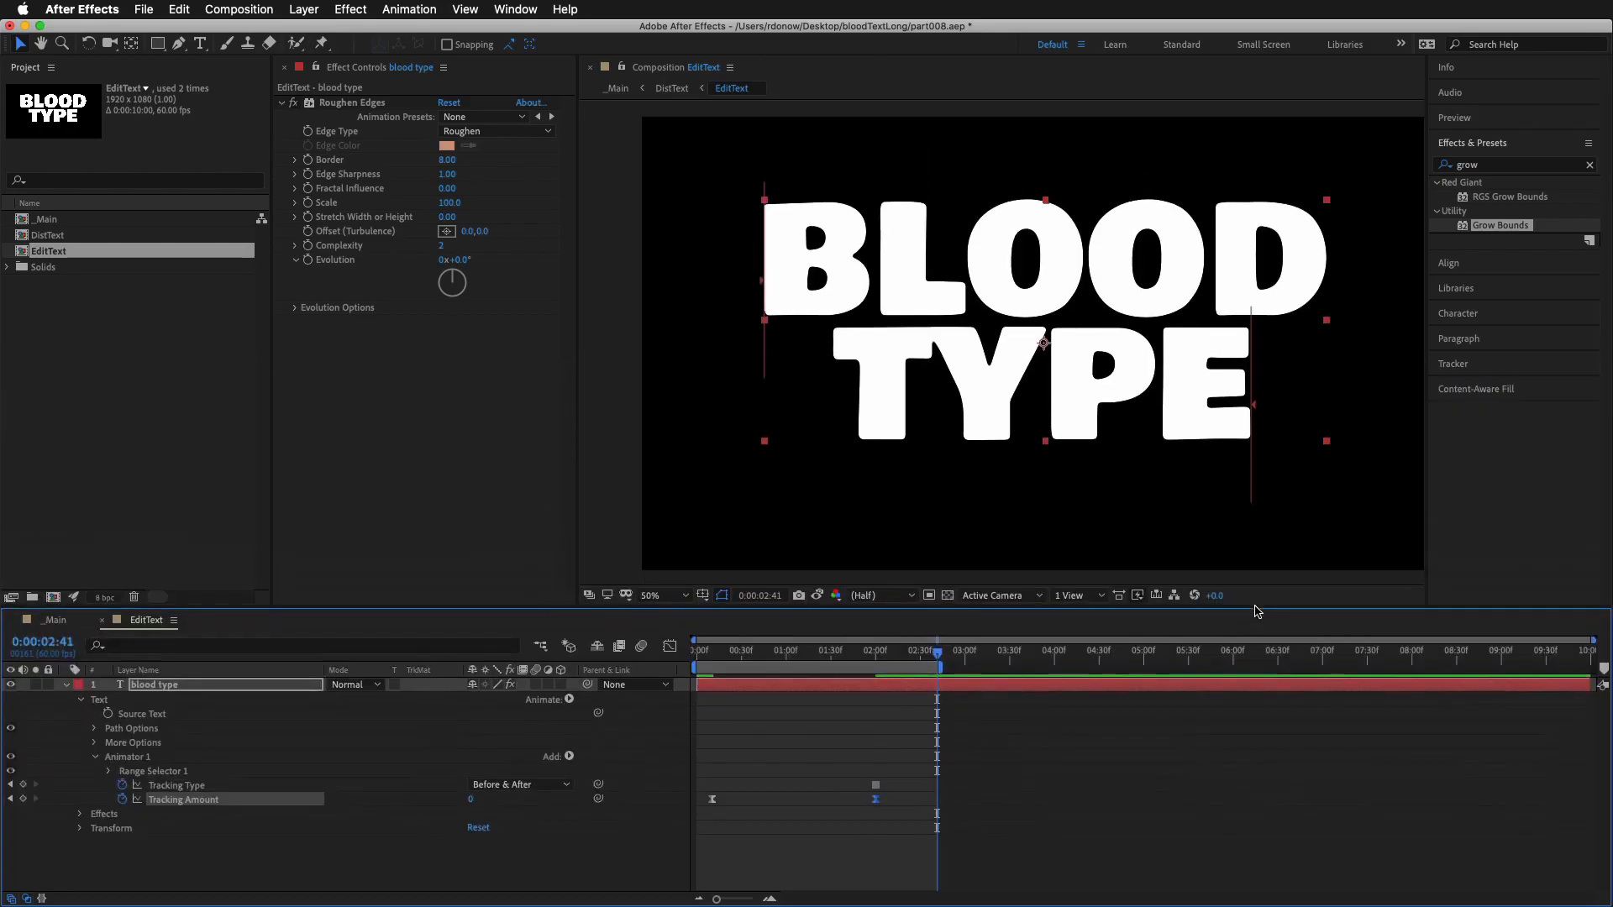
{"action": "key", "text": "space"}
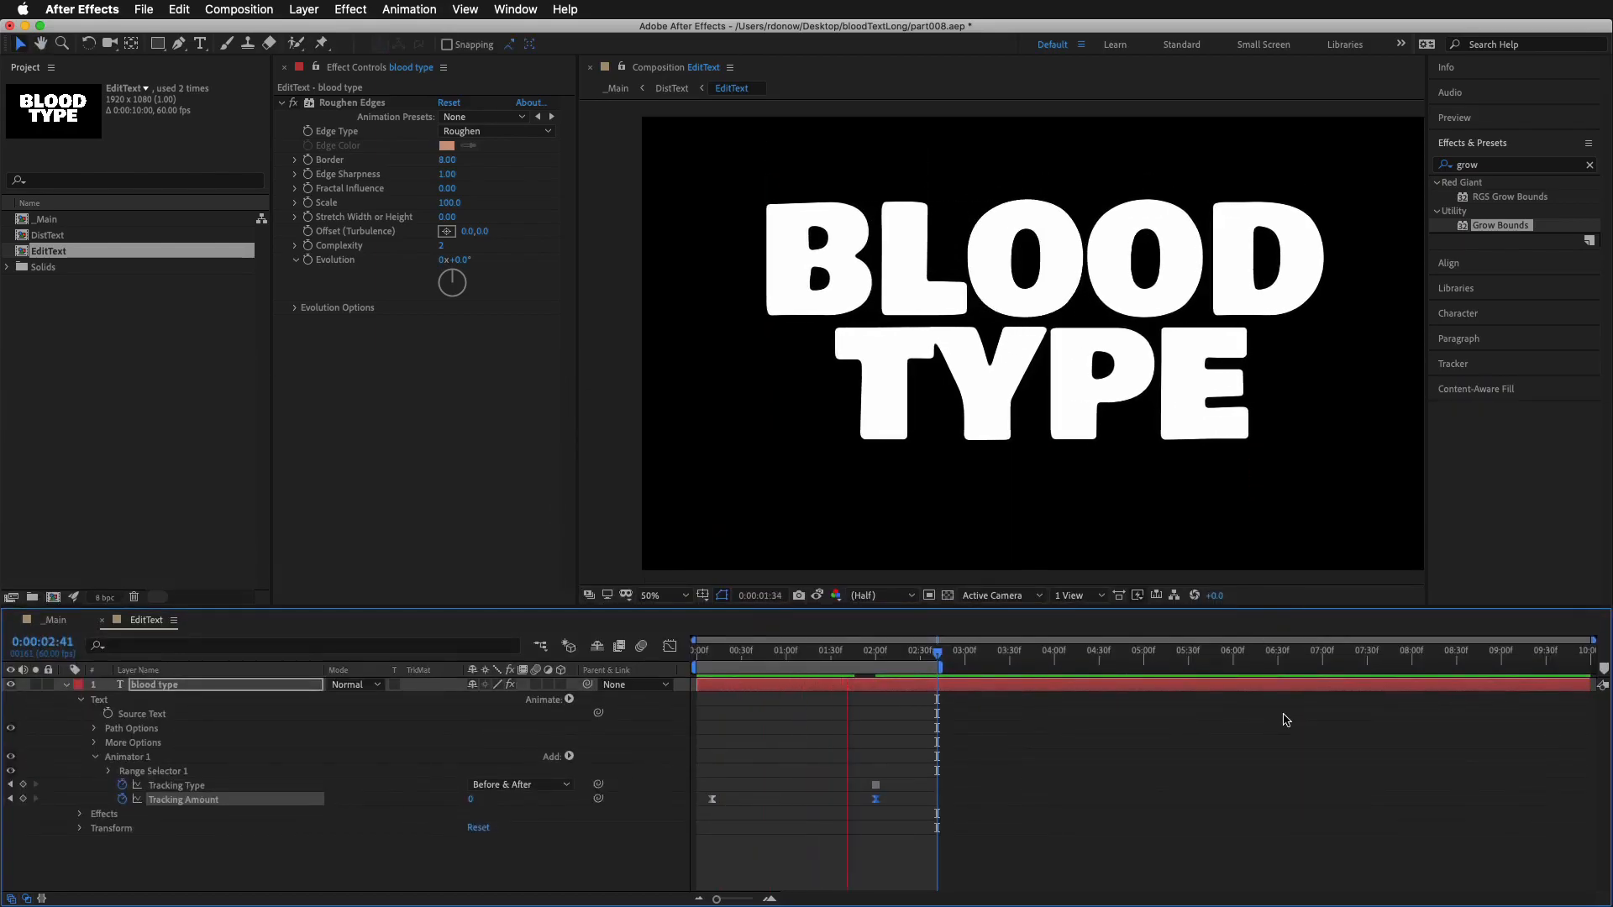
{"action": "key", "text": "space"}
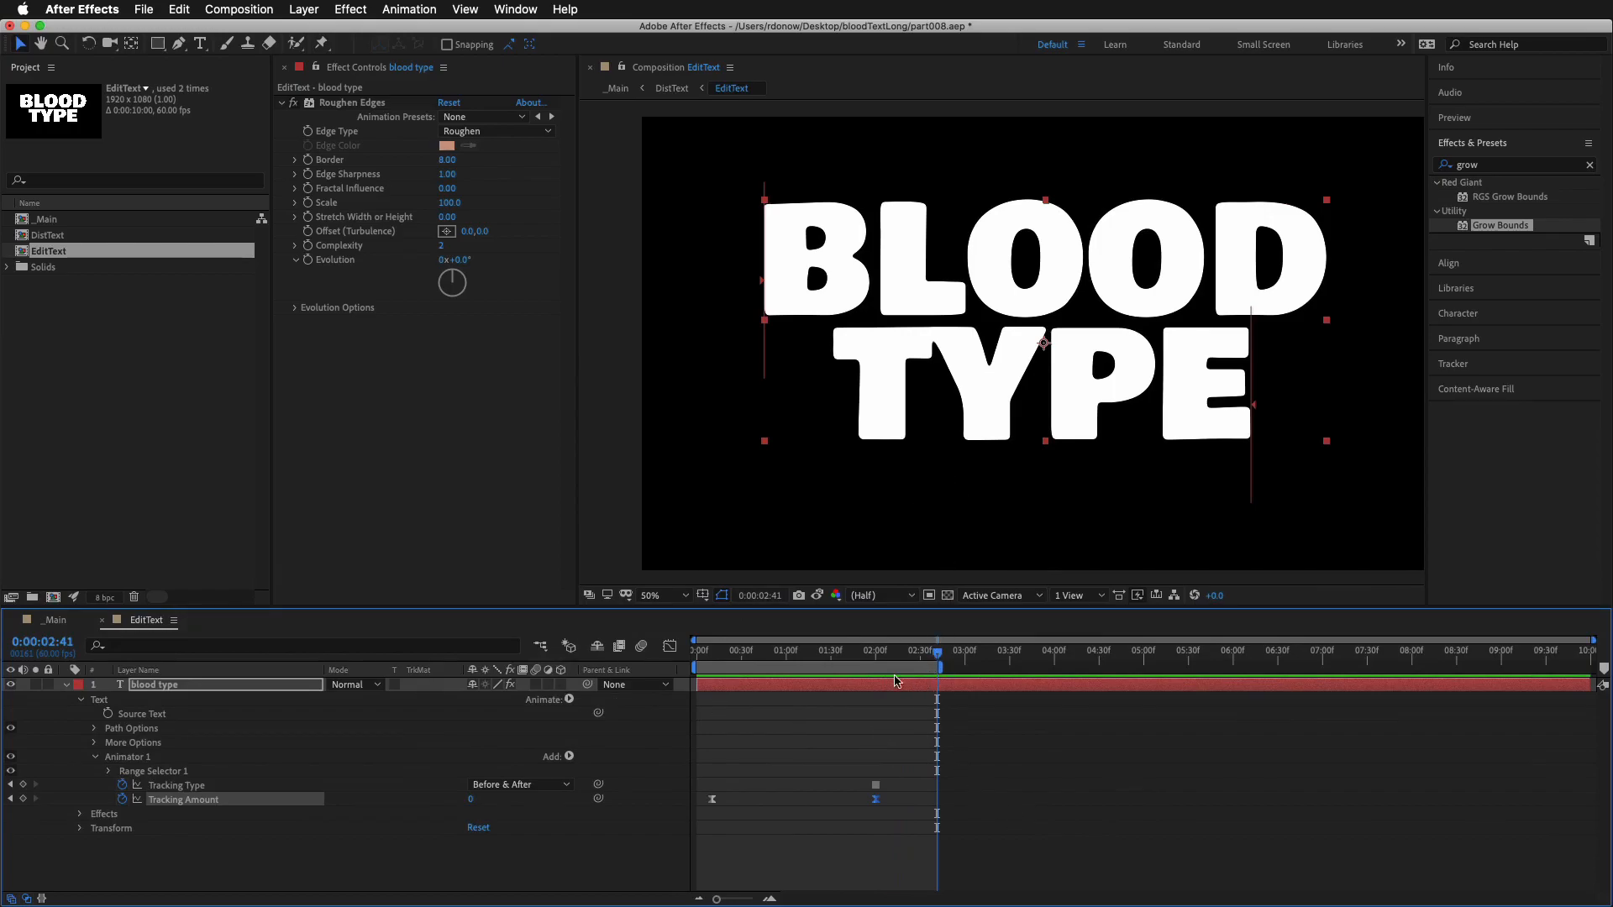
Add a Line Spacing property to the text layer's tracking animator
{"action": "left_click_drag", "start_coordinate": [938, 653], "coordinate": [680, 662]}
{"action": "scroll", "coordinate": [1153, 383], "scroll_direction": "down", "scroll_amount": 1}
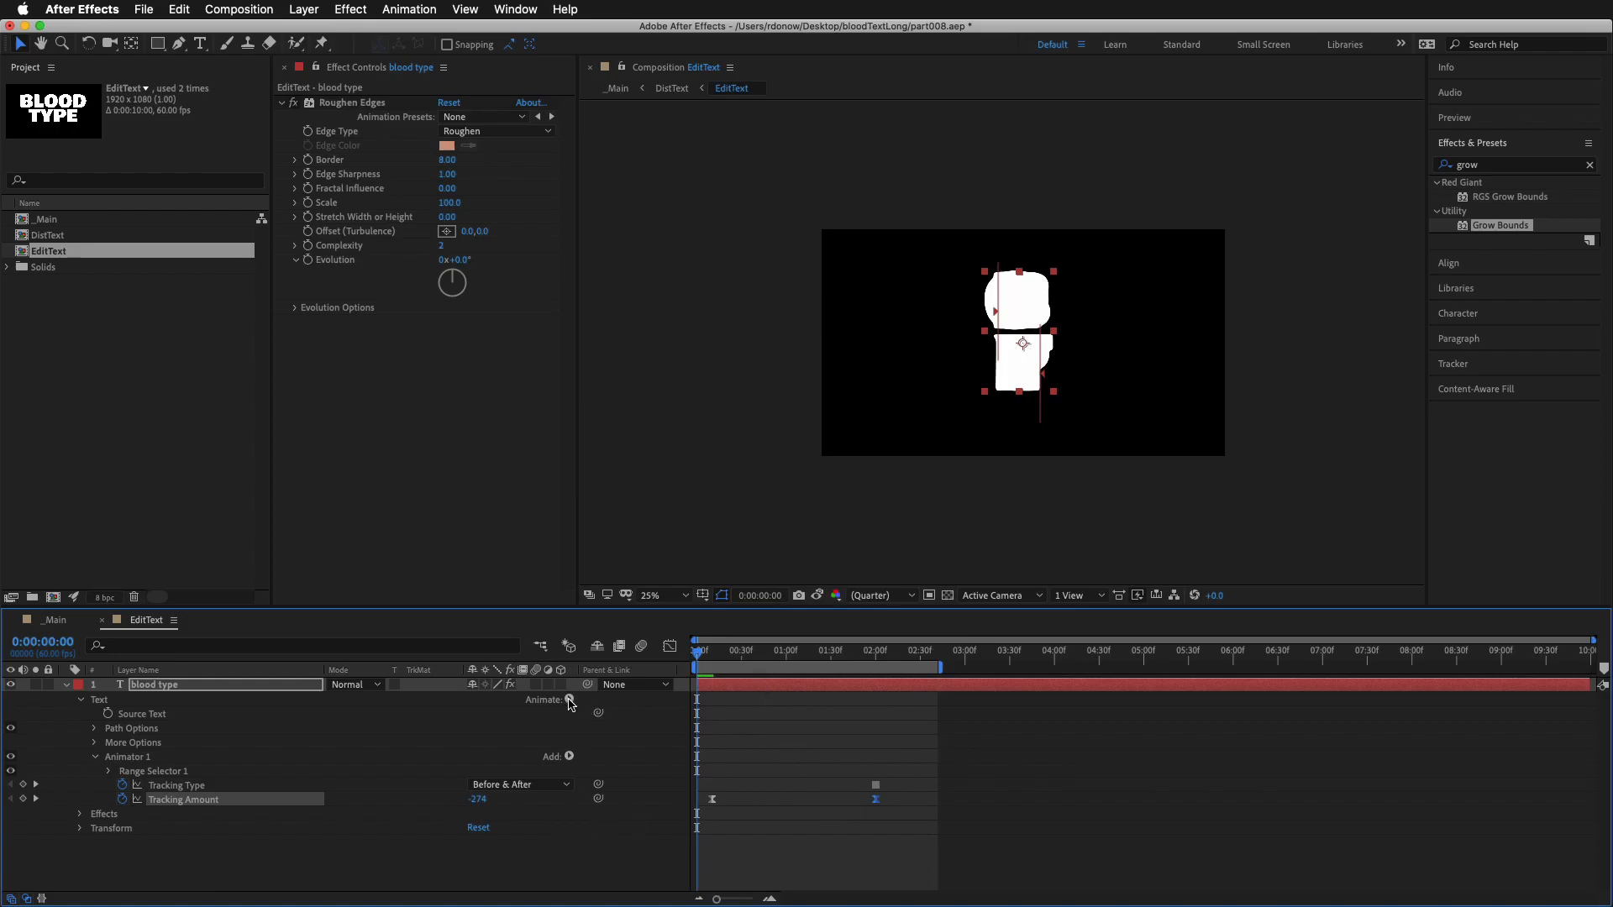
{"action": "left_click_drag", "start_coordinate": [588, 608], "coordinate": [590, 417]}
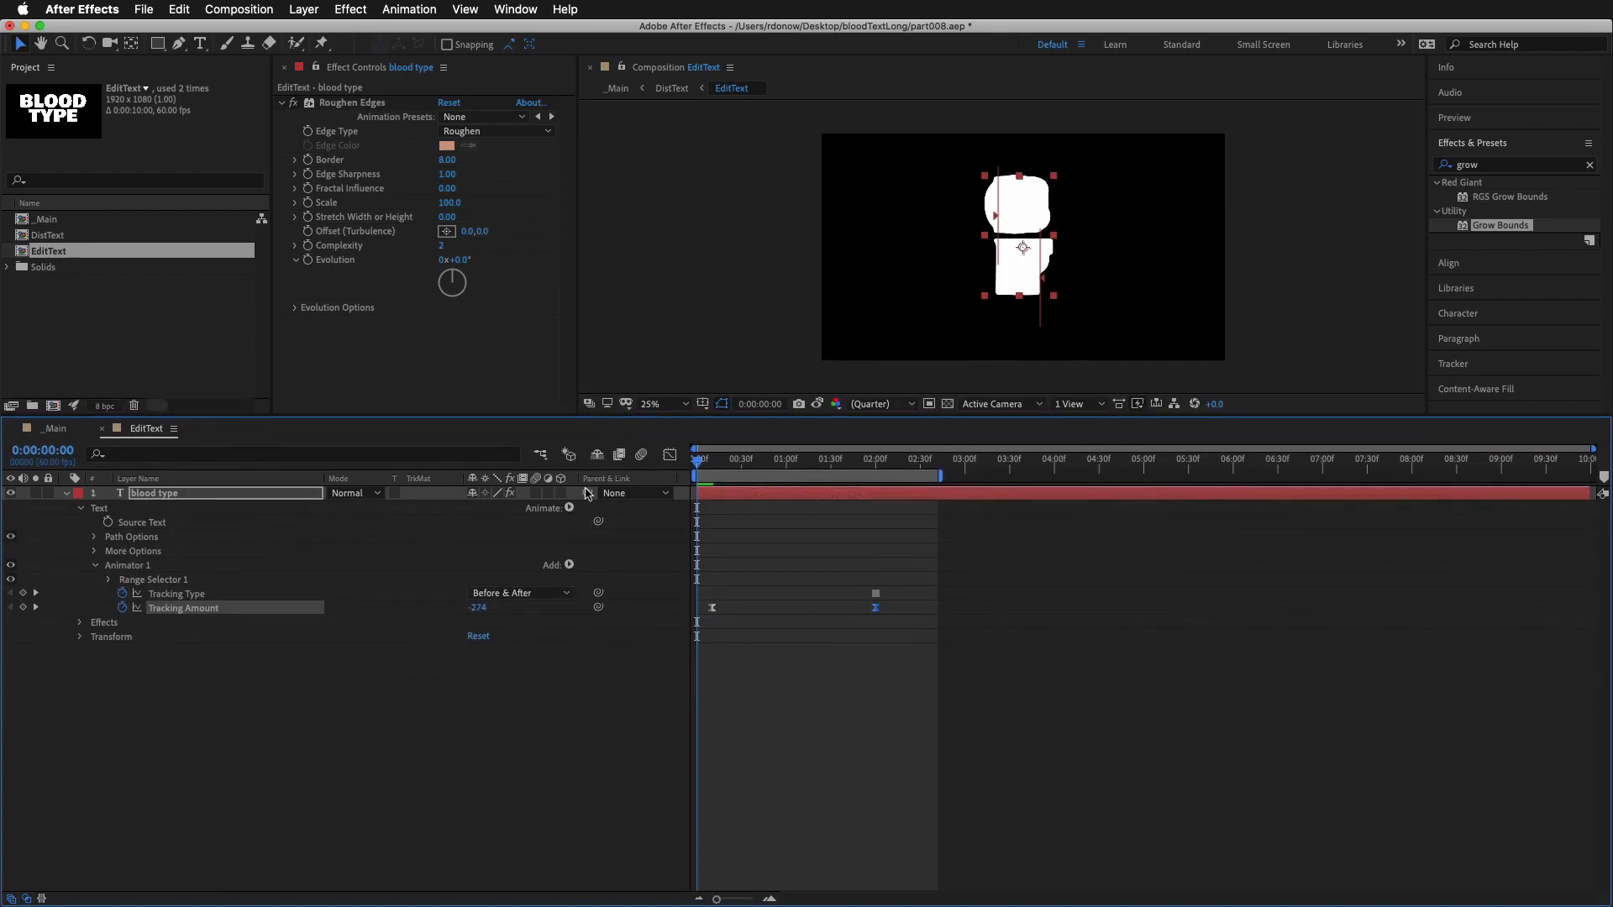
{"action": "left_click", "coordinate": [569, 509]}
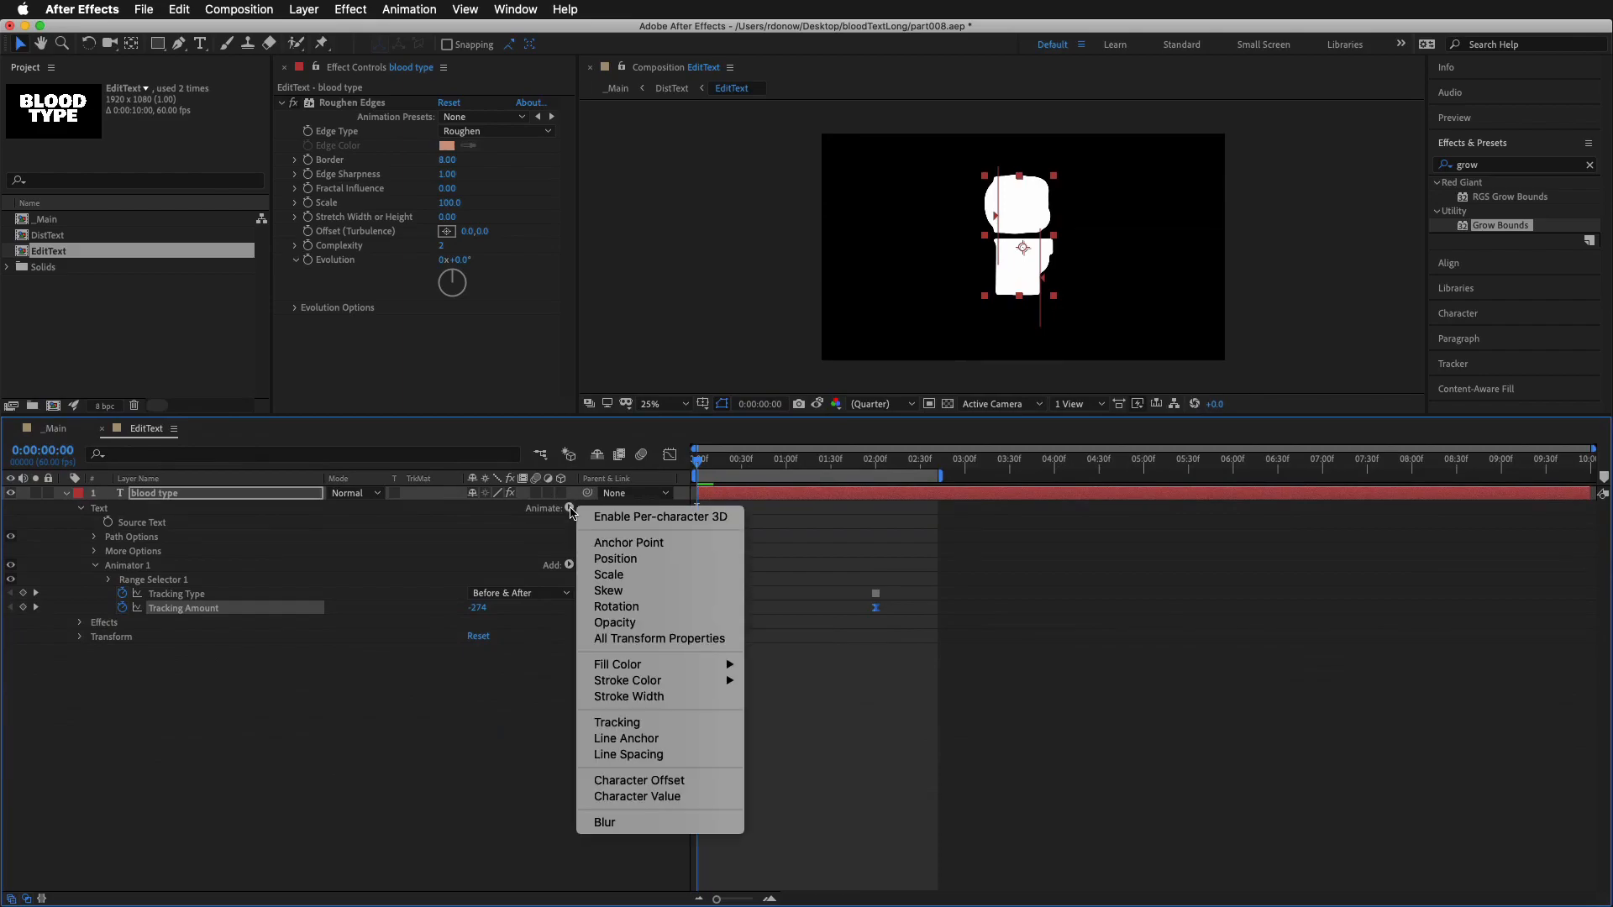
{"action": "left_click", "coordinate": [628, 754]}
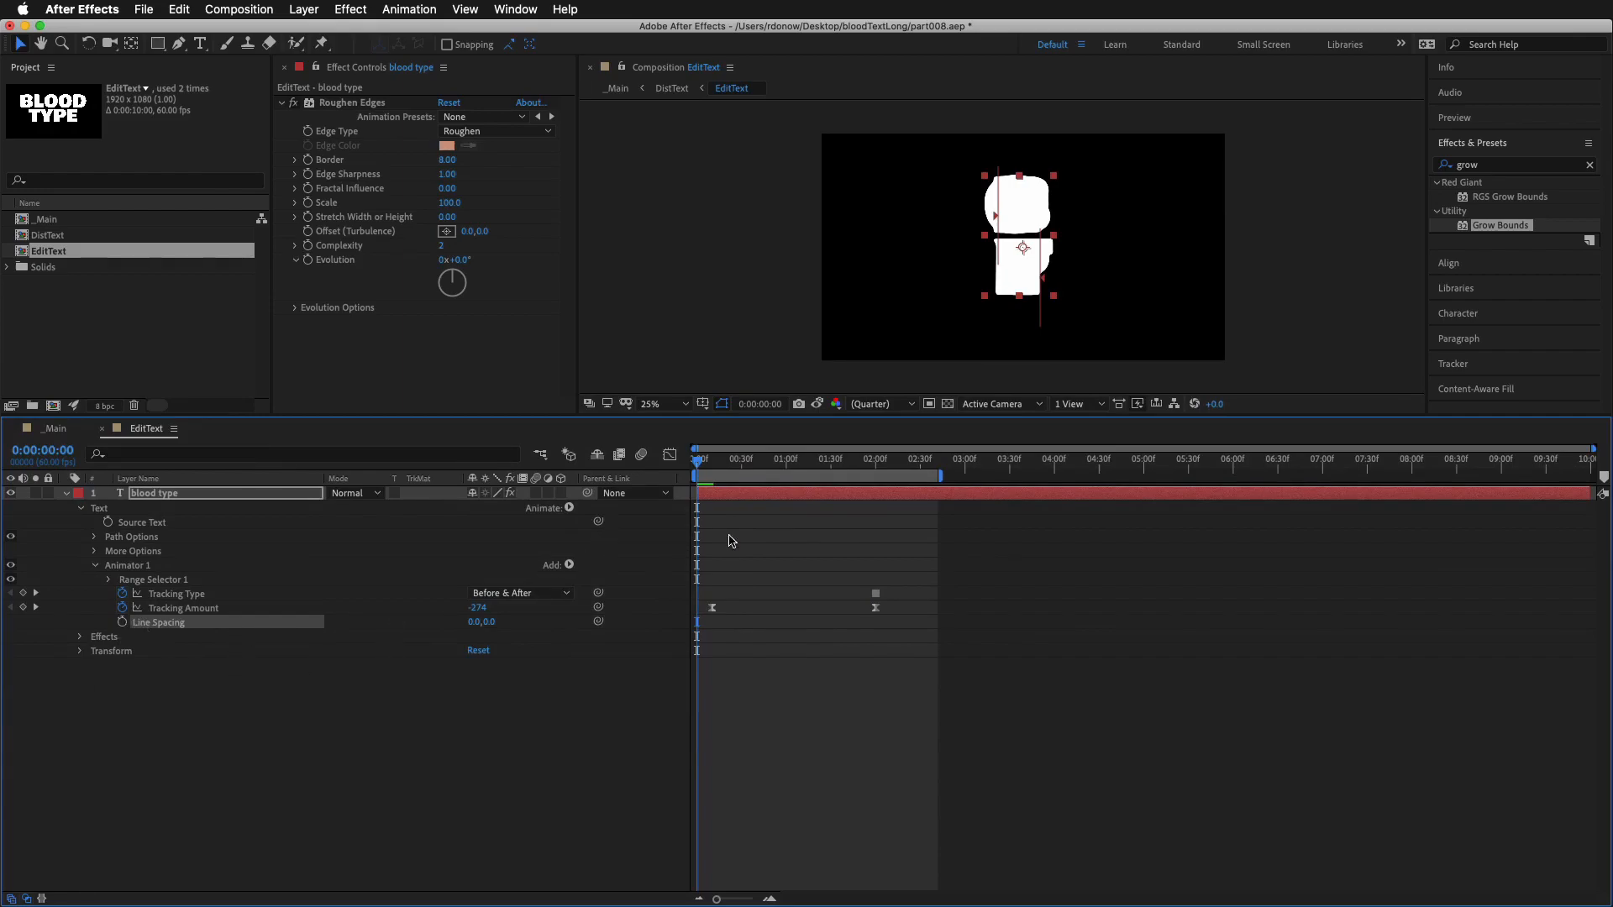
Keyframe Line Spacing at 0:00:02:00, and set it to 0.0, -276.0 at 0:00:00:10
{"action": "key", "text": "space"}
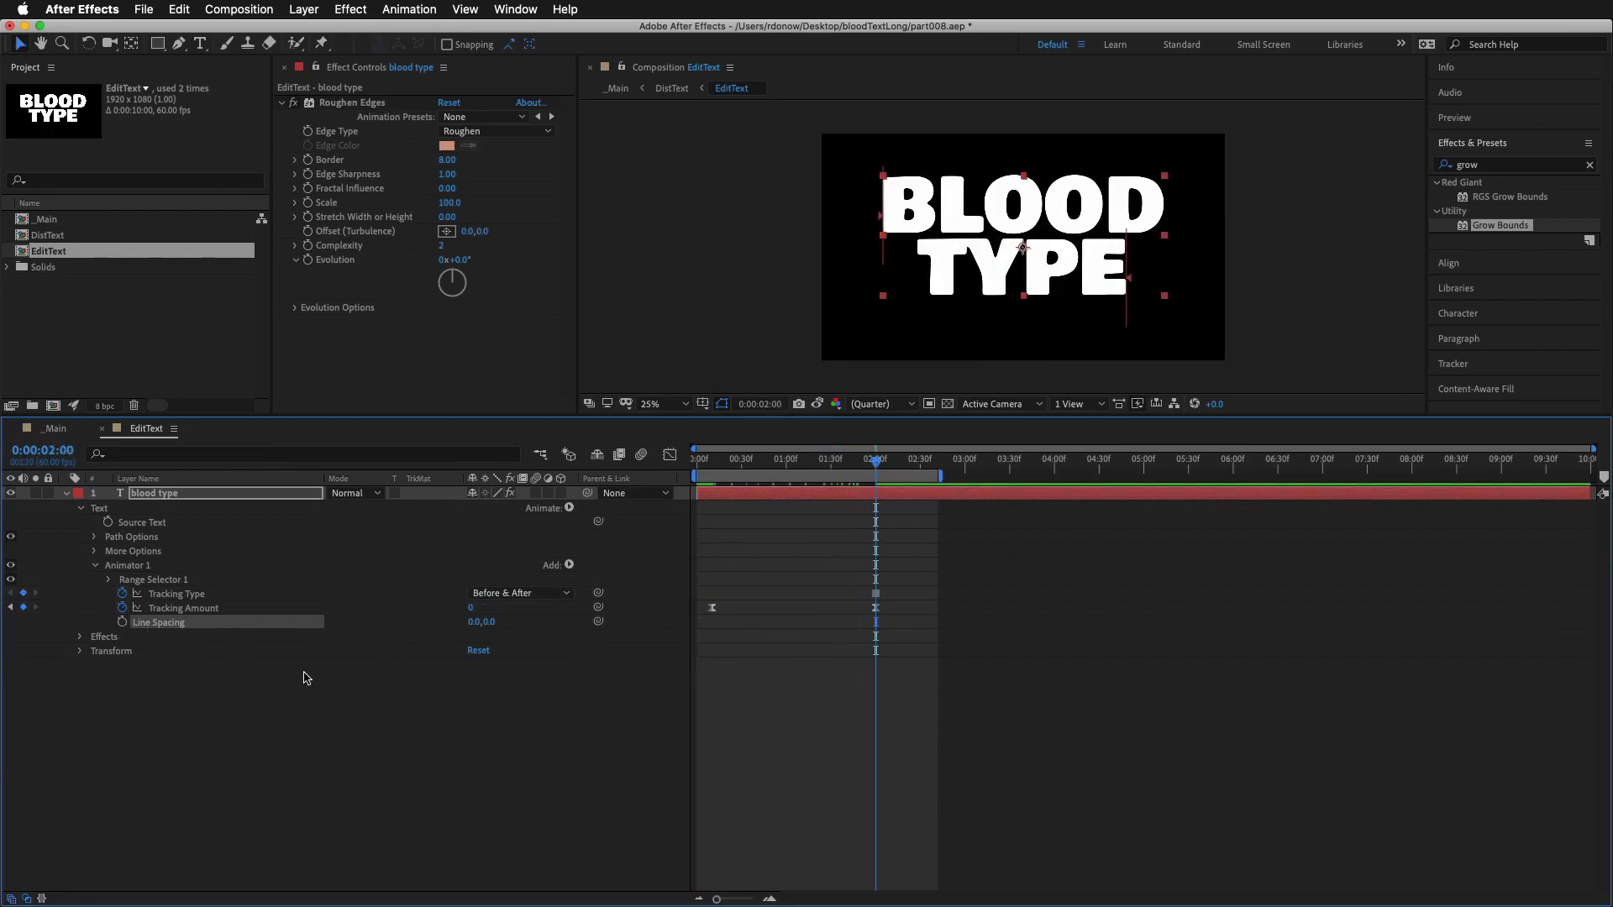
{"action": "left_click", "coordinate": [122, 622]}
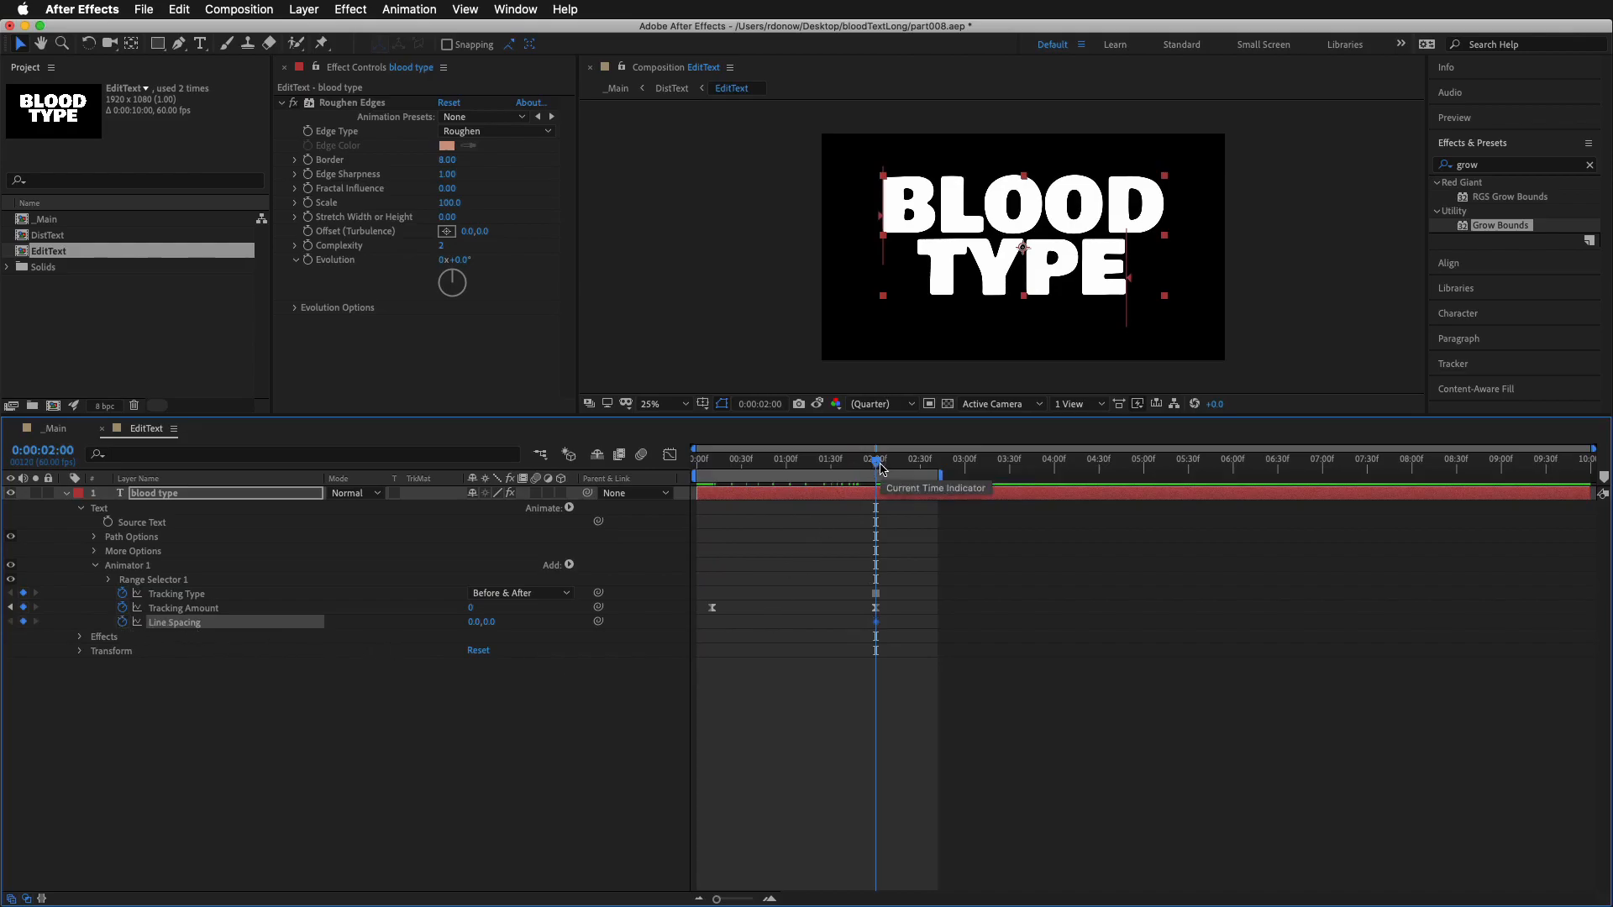
{"action": "left_click_drag", "start_coordinate": [881, 464], "coordinate": [712, 471]}
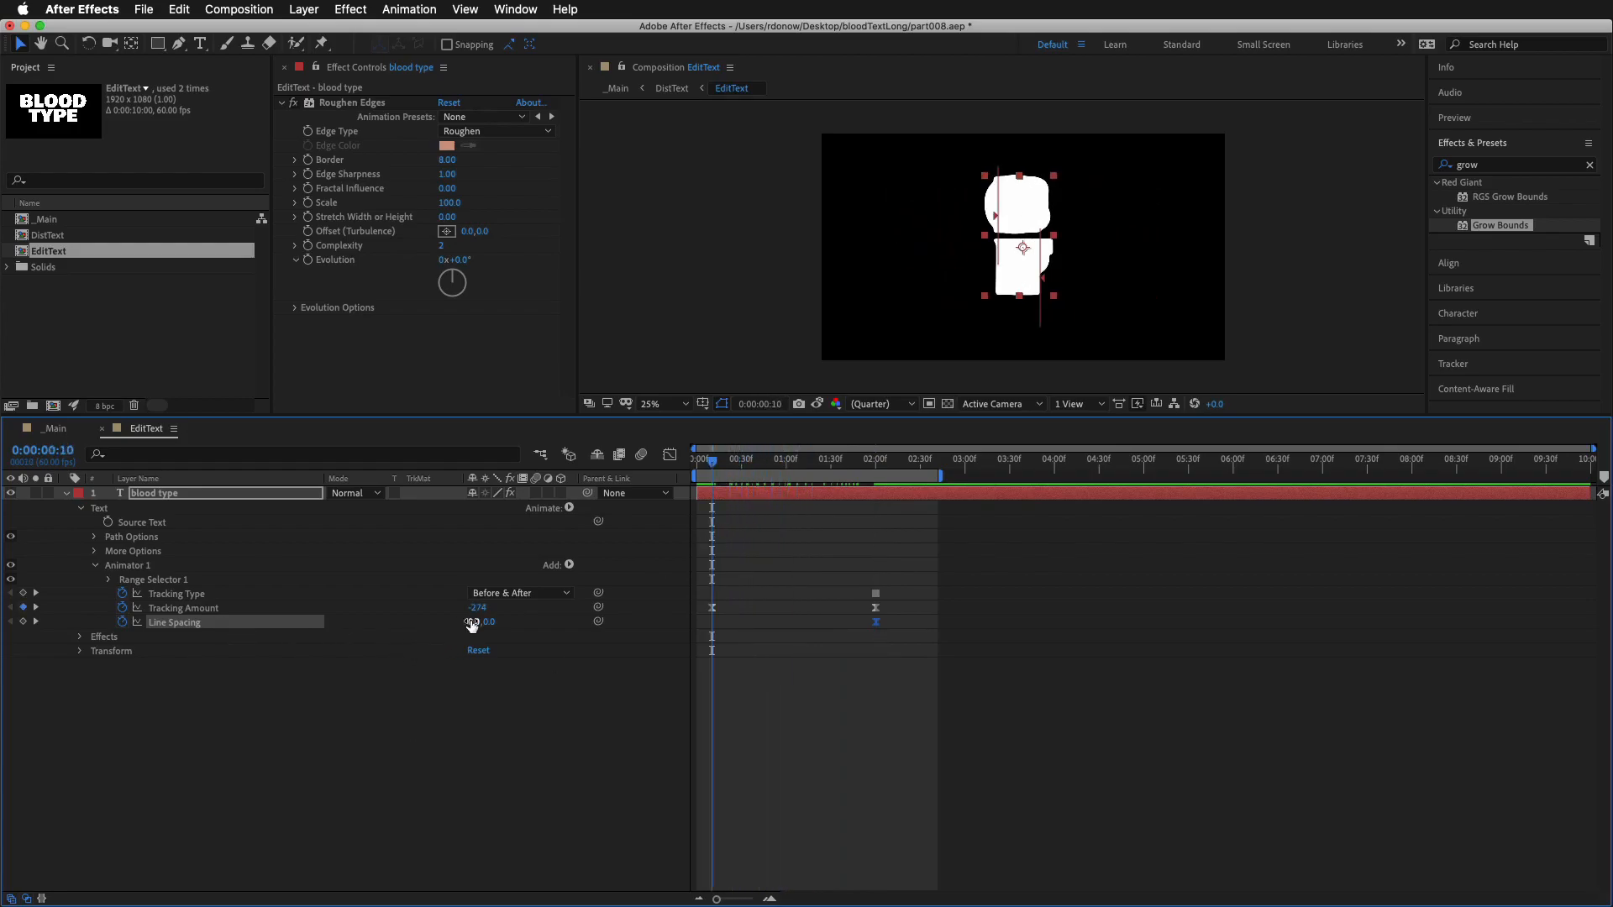
{"action": "left_click_drag", "start_coordinate": [470, 625], "coordinate": [263, 630]}
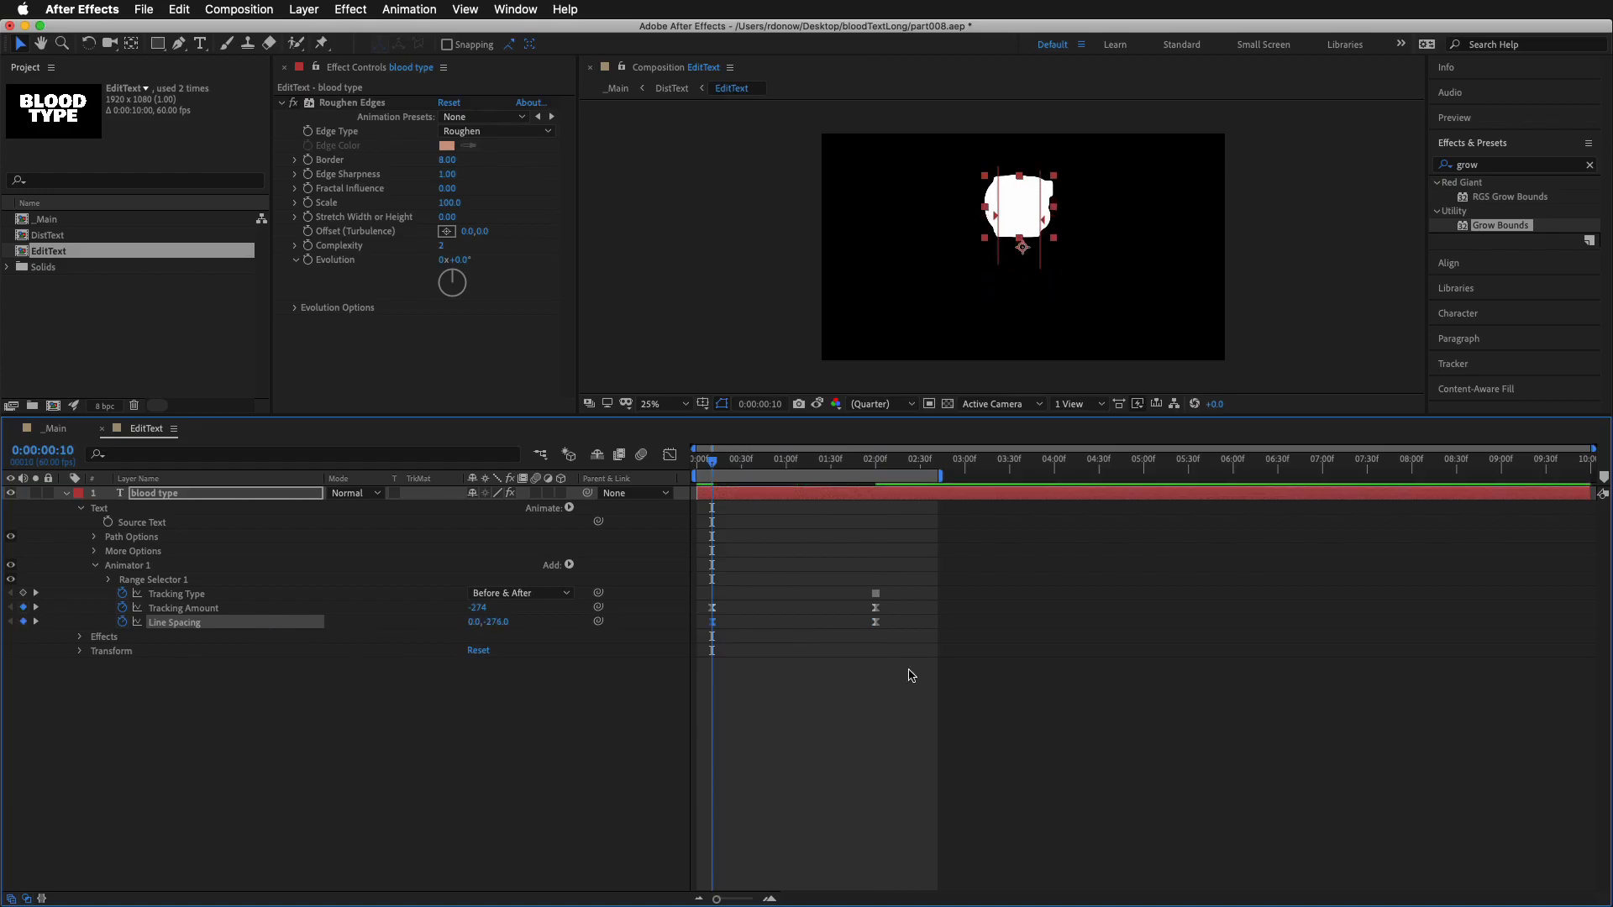
Set the incoming velocity influence of the Line Spacing keyframe at 0:00:02:00 to 100% and play back the animation
{"action": "right_click", "coordinate": [875, 625]}
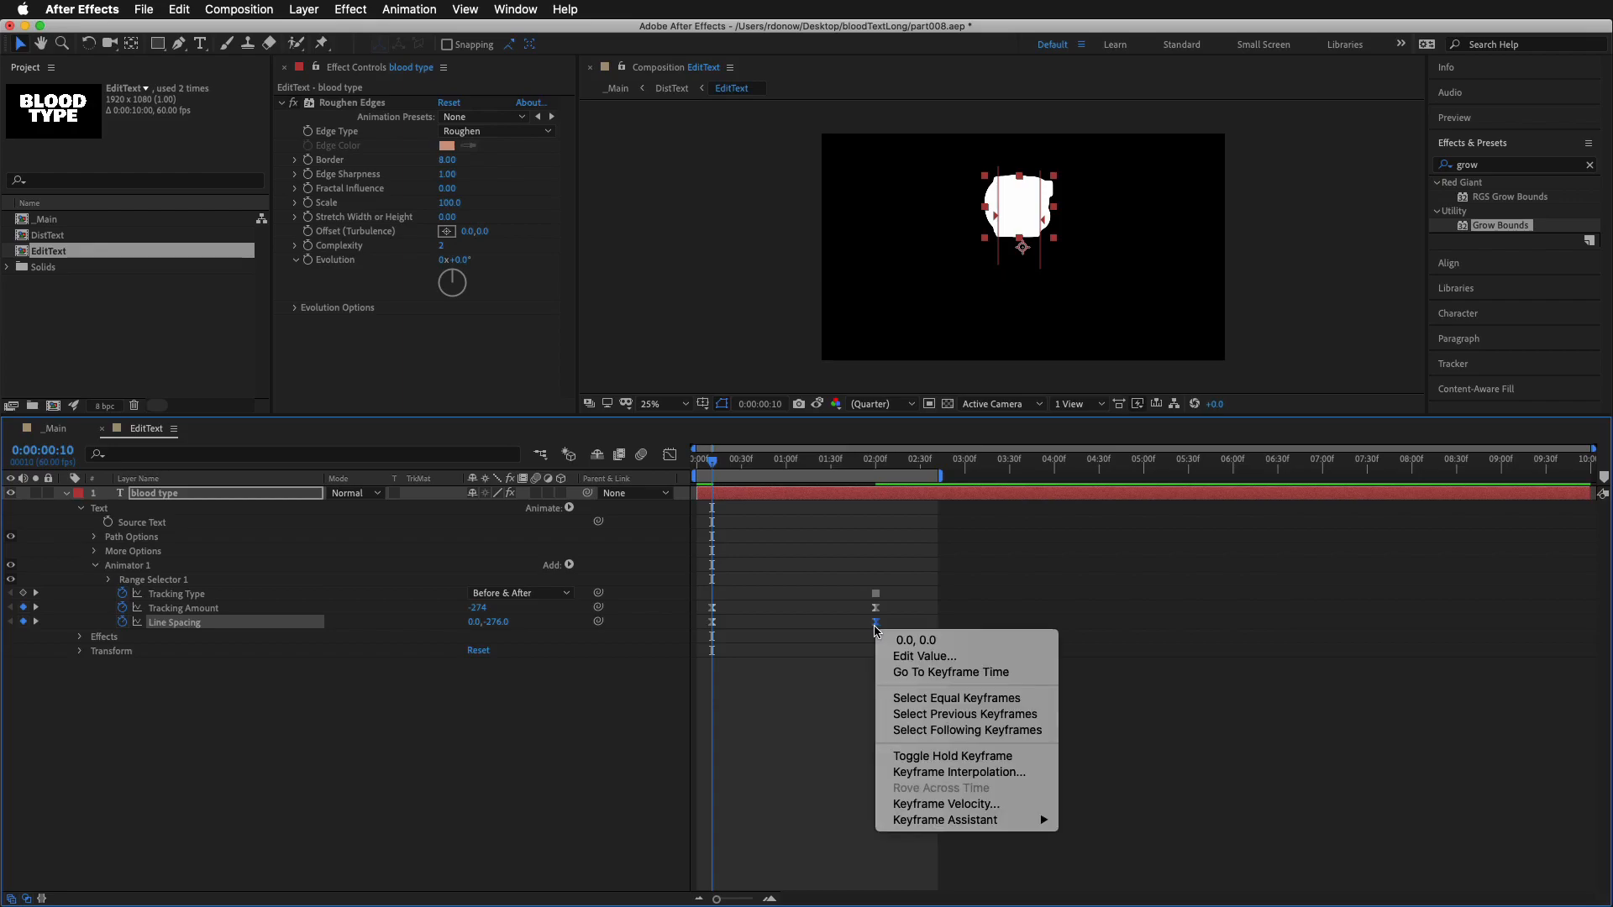
{"action": "left_click", "coordinate": [946, 804]}
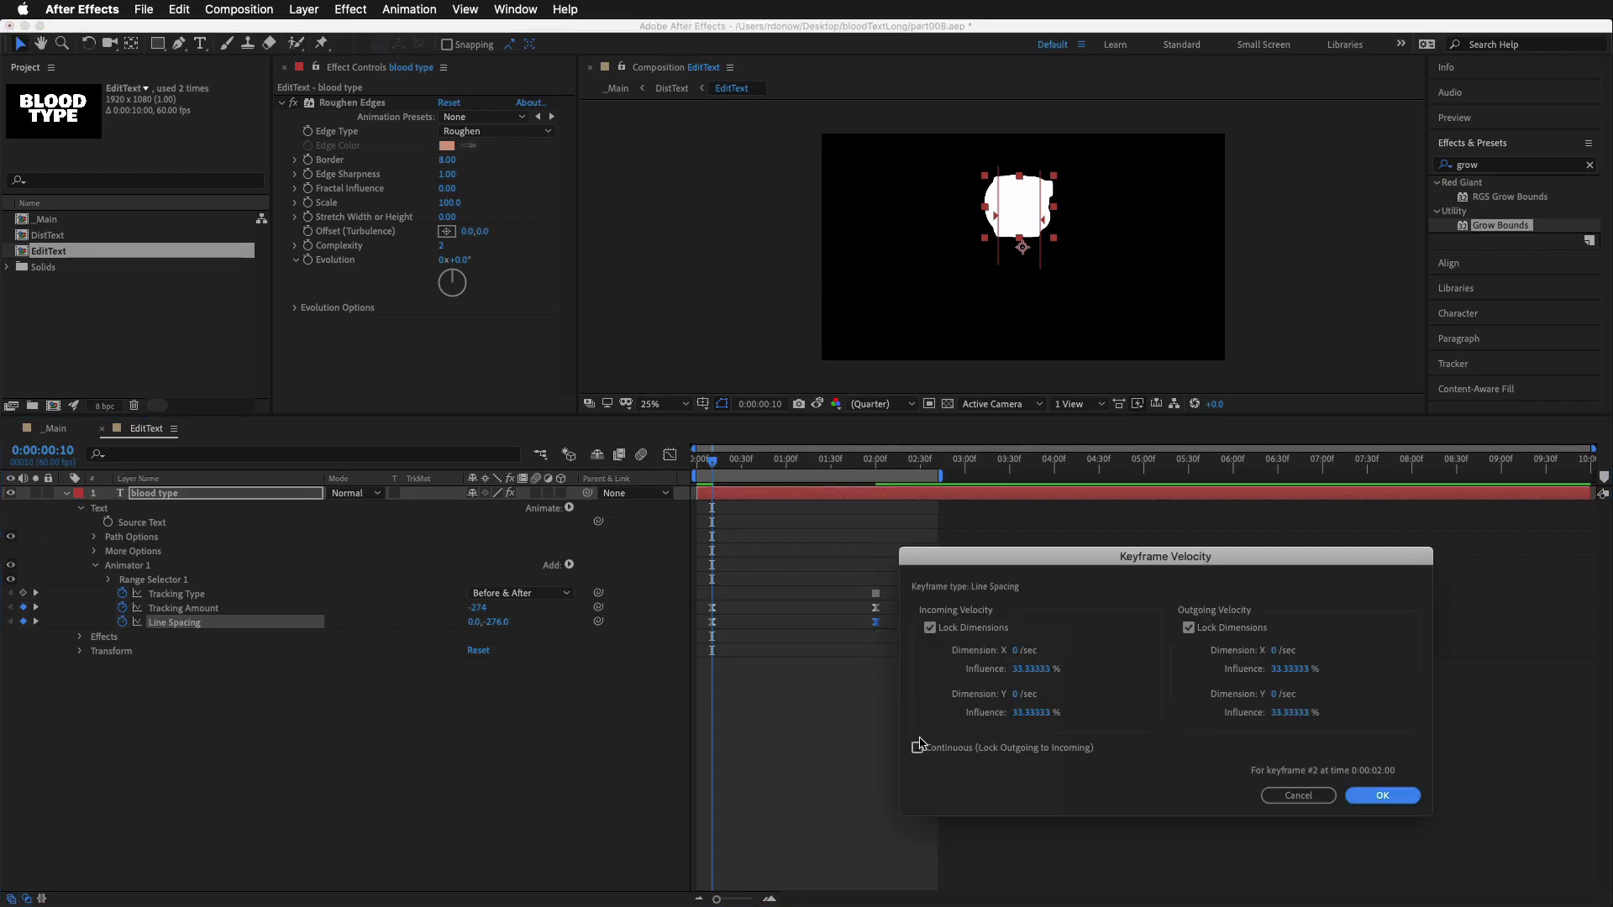
{"action": "left_click", "coordinate": [1026, 676]}
{"action": "type", "text": "100"}
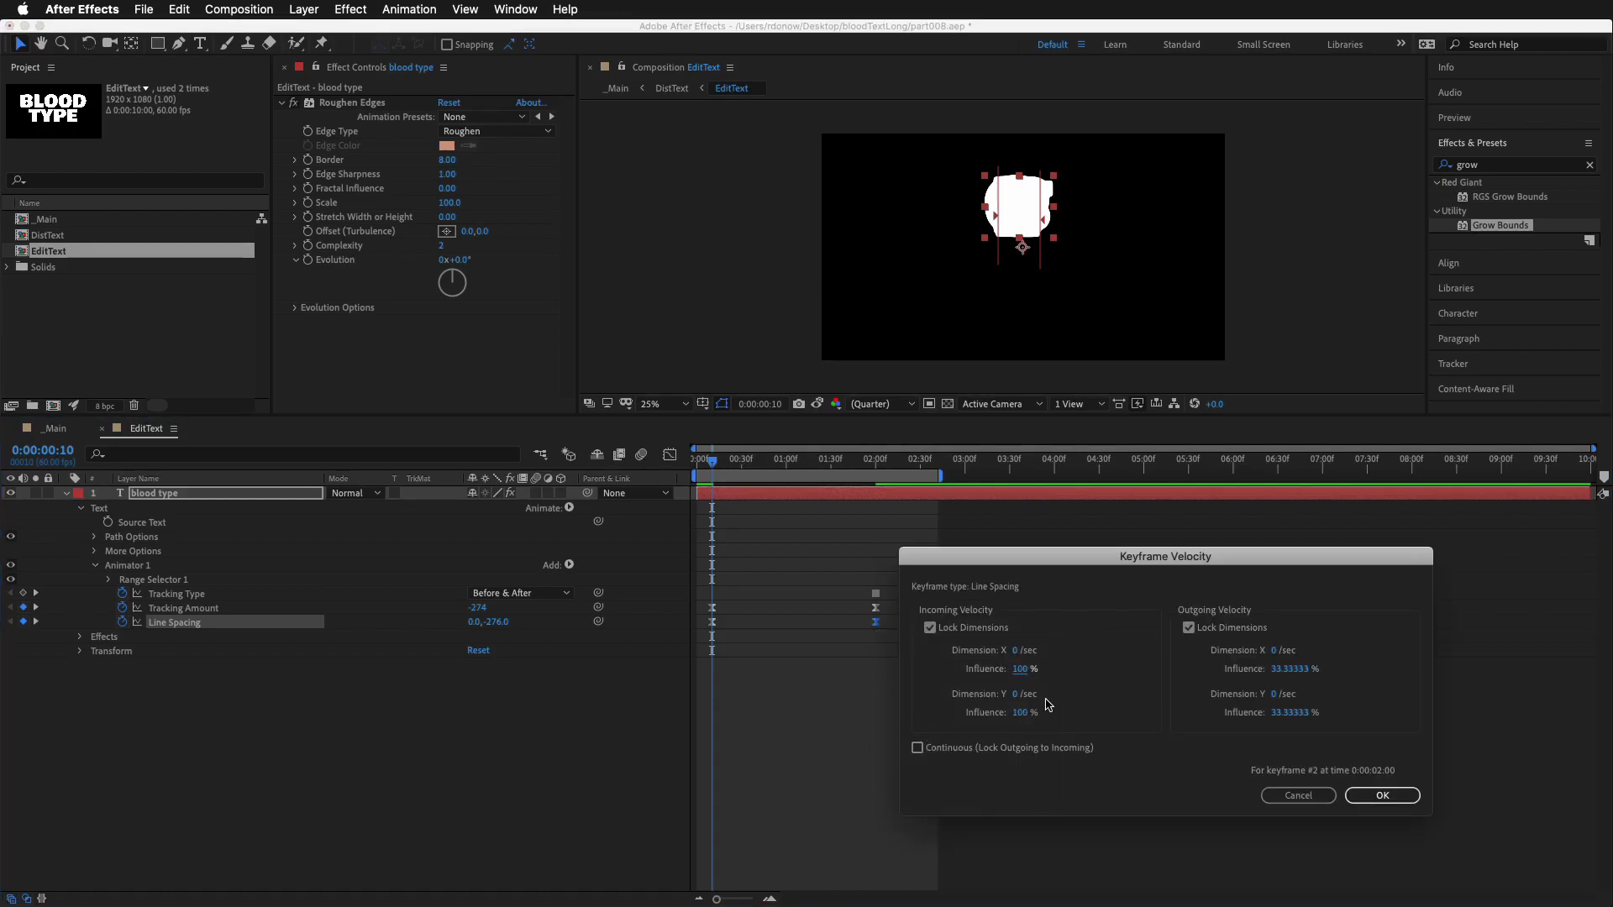
{"action": "left_click", "coordinate": [1382, 795]}
{"action": "key", "text": "space"}
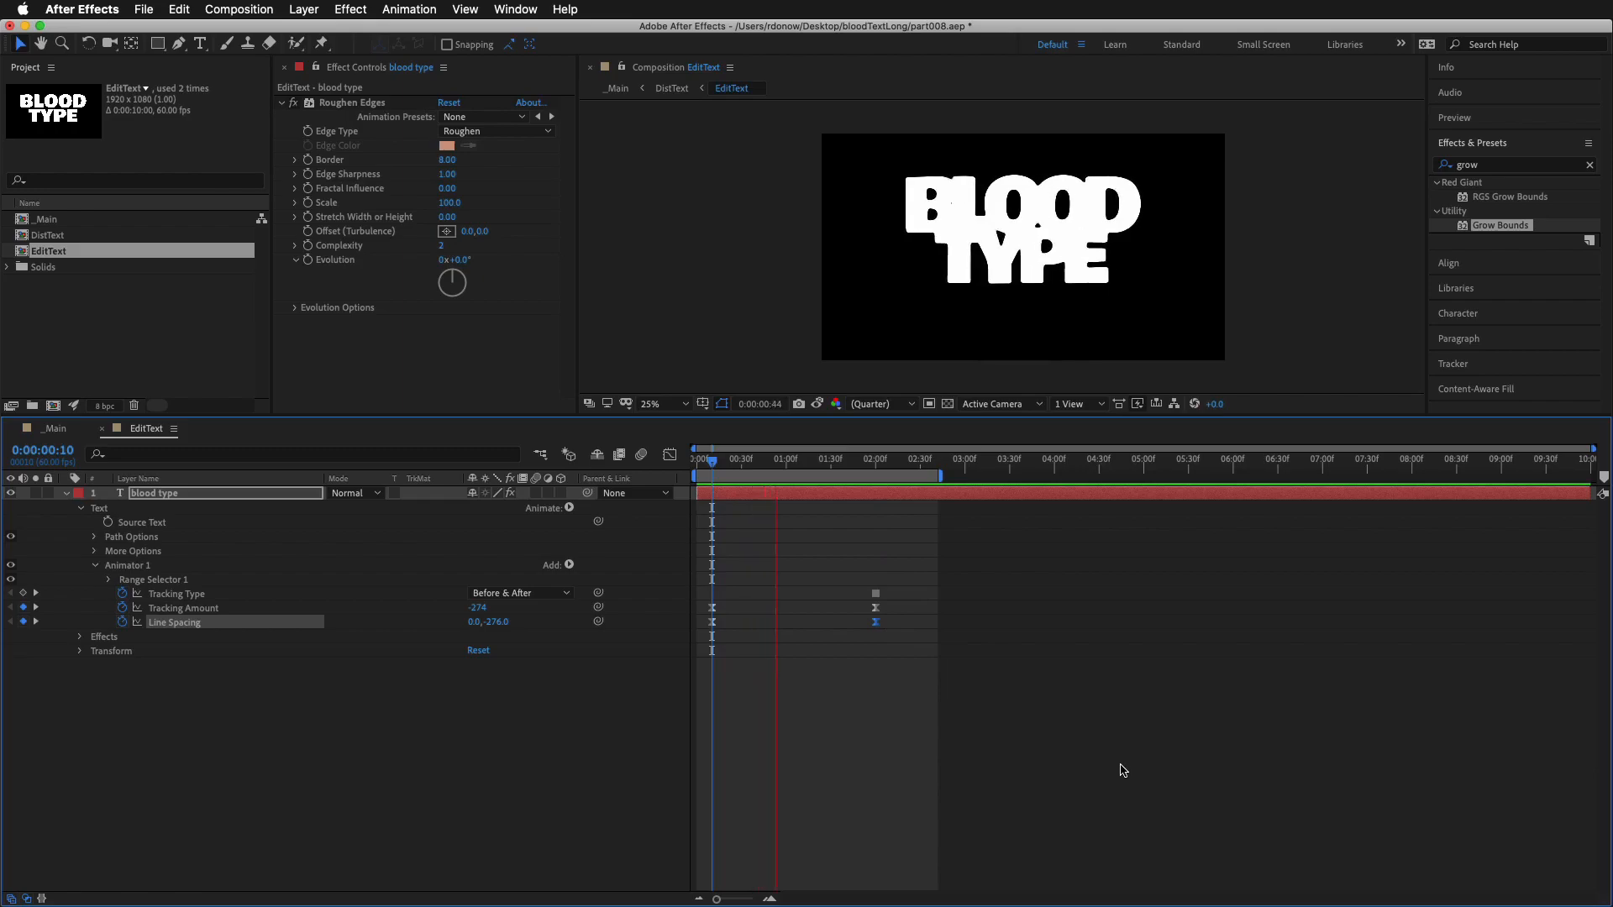
Move to 0:00:02:00 and separate the text layer's Position into X and Y dimensions
{"action": "key", "text": "space"}
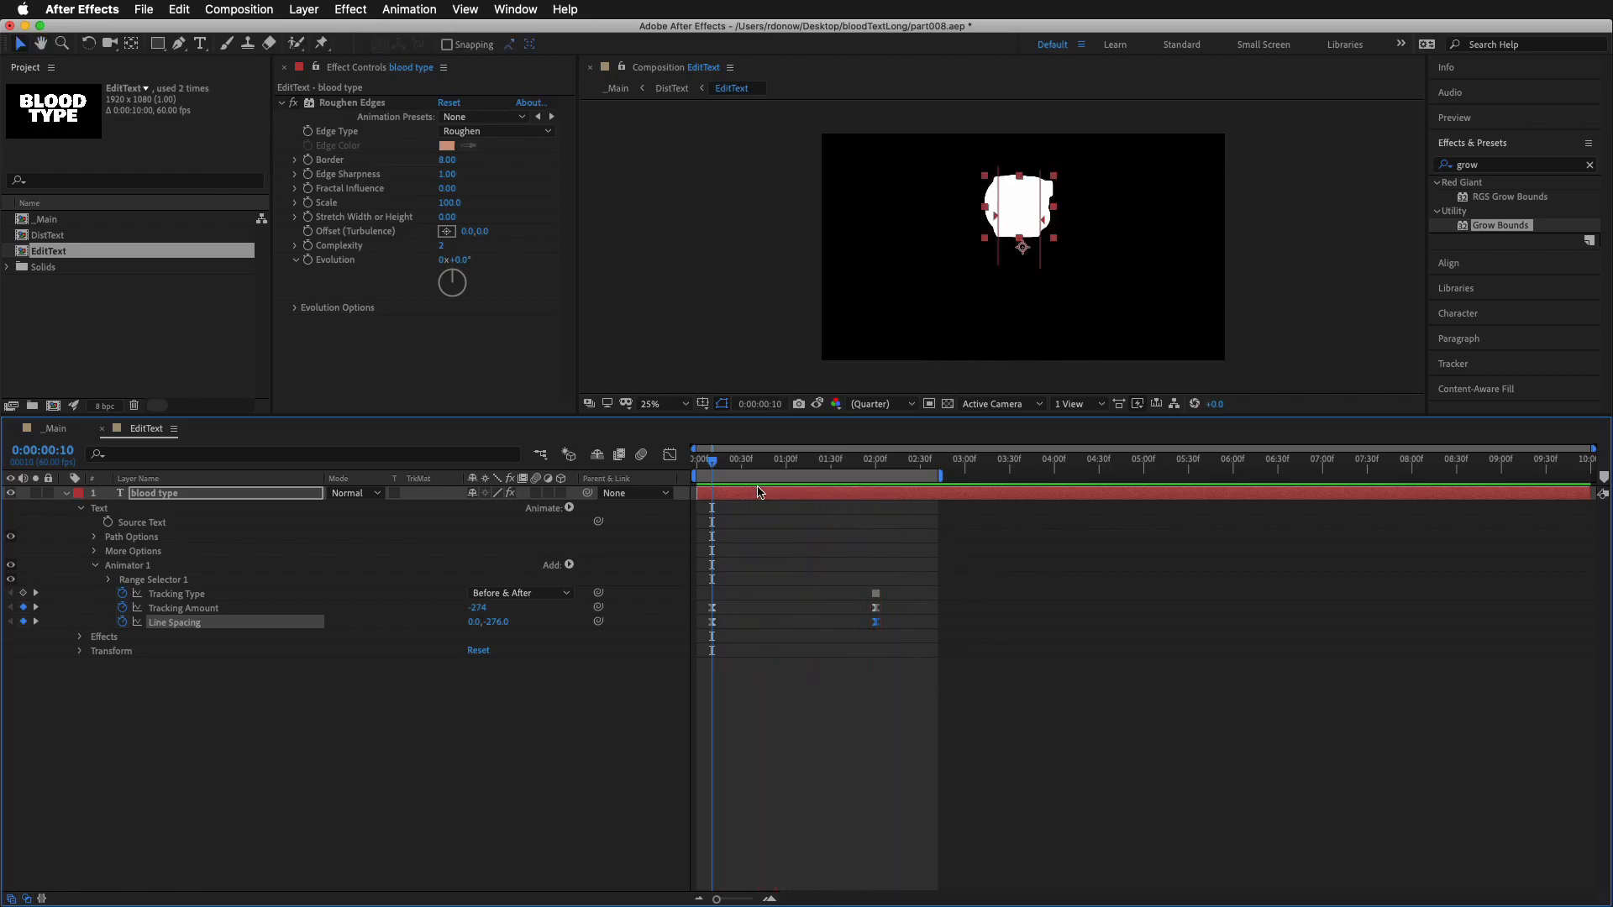
{"action": "left_click_drag", "start_coordinate": [715, 467], "coordinate": [875, 463]}
{"action": "left_click", "coordinate": [255, 497]}
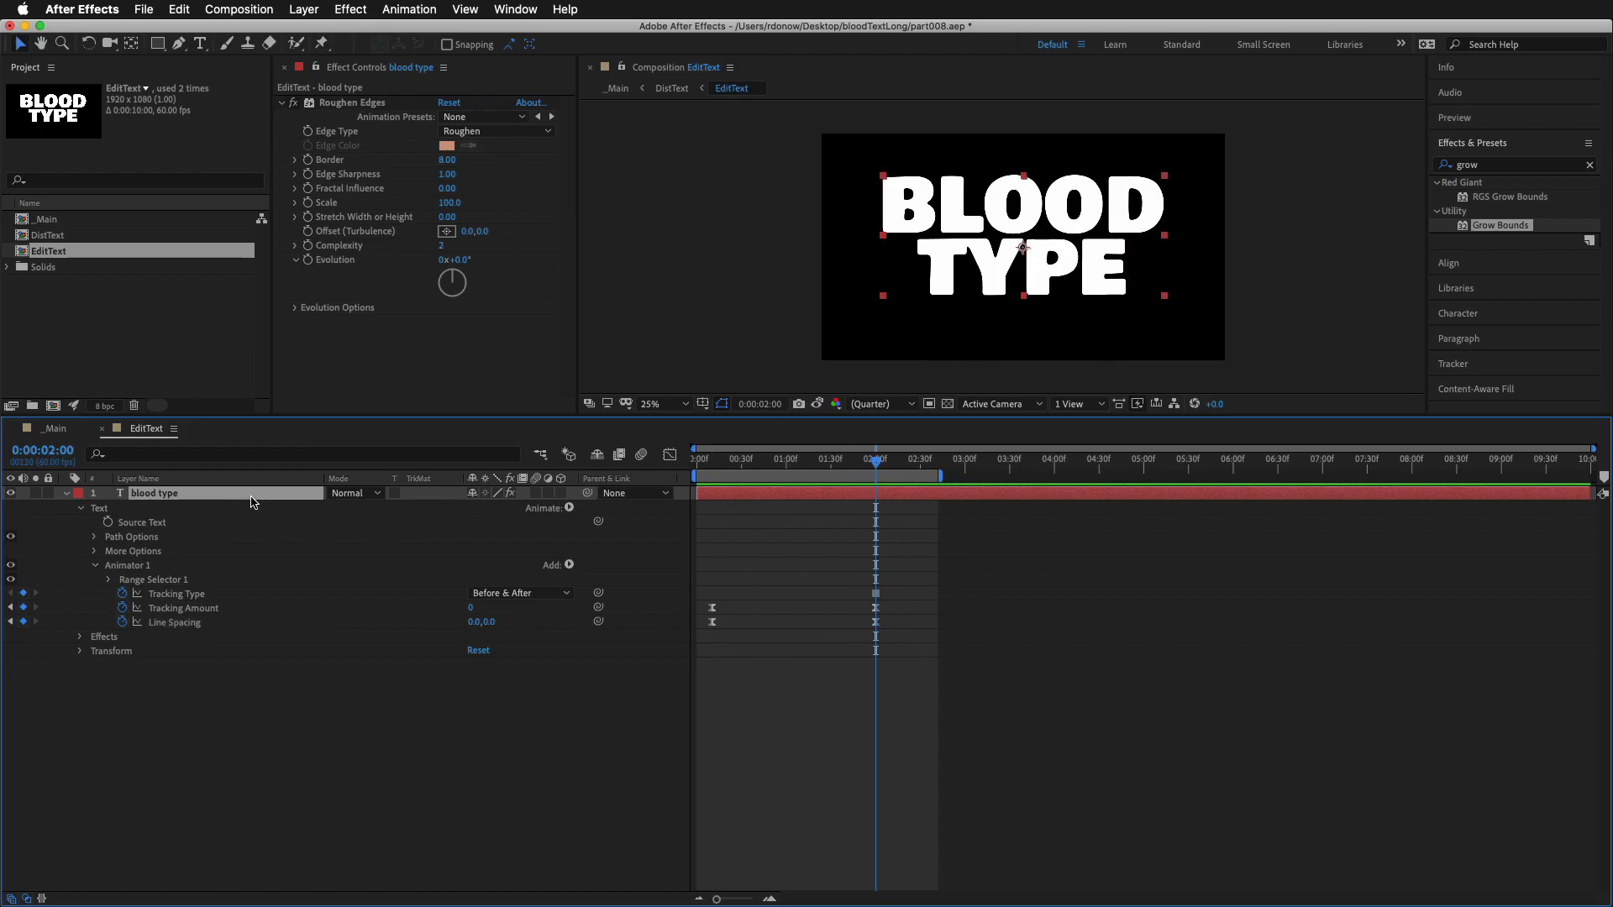
{"action": "key", "text": "p"}
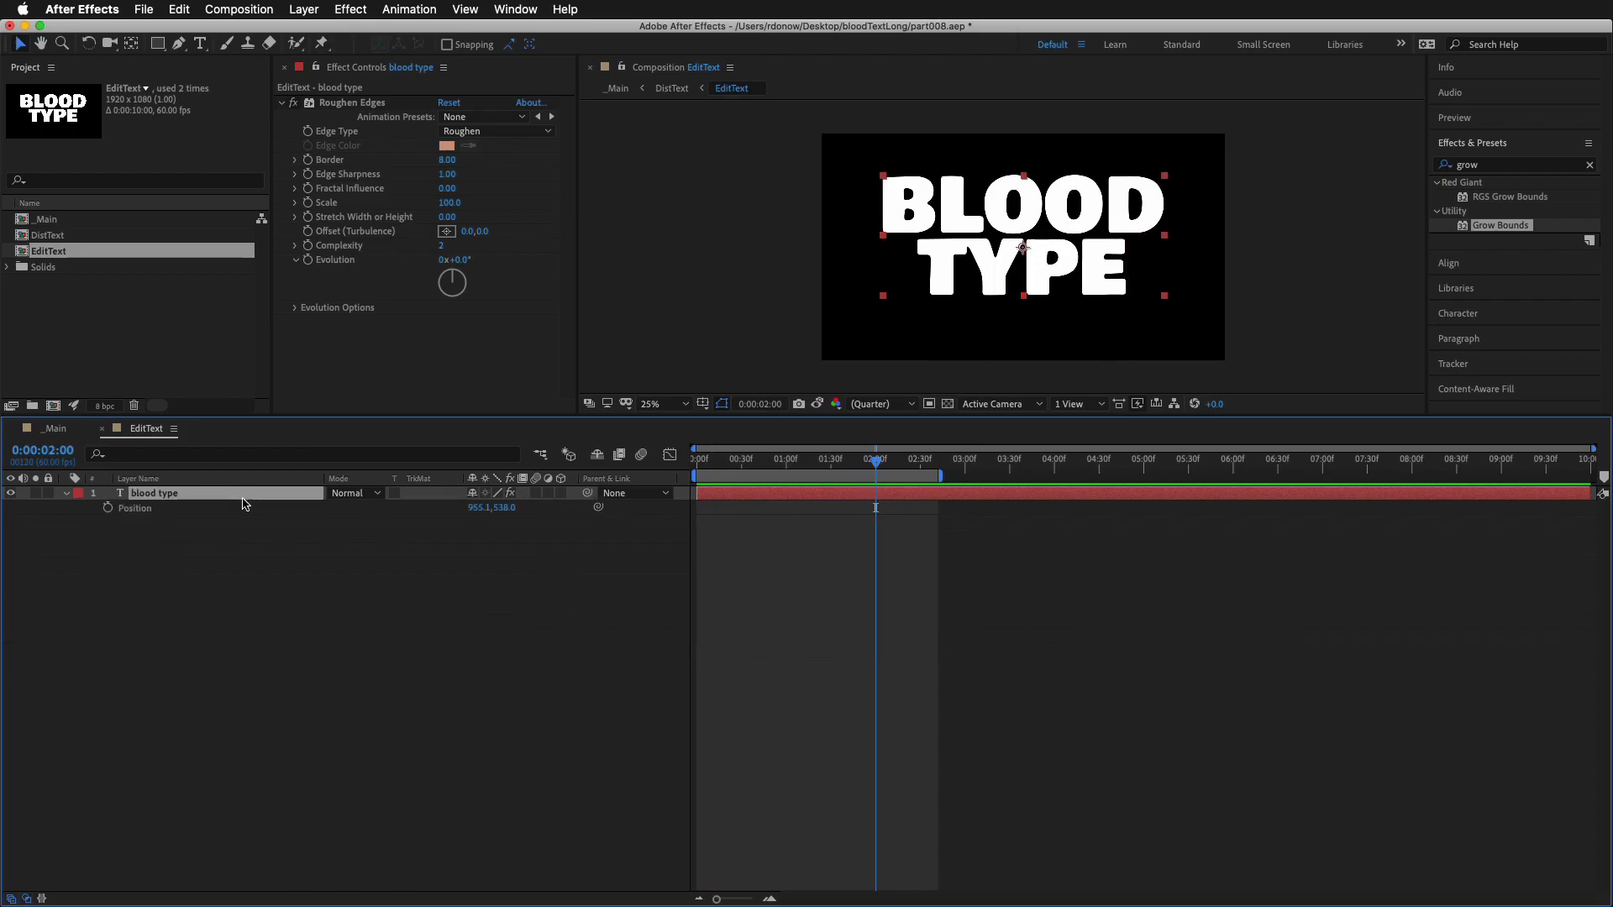
{"action": "right_click", "coordinate": [130, 512]}
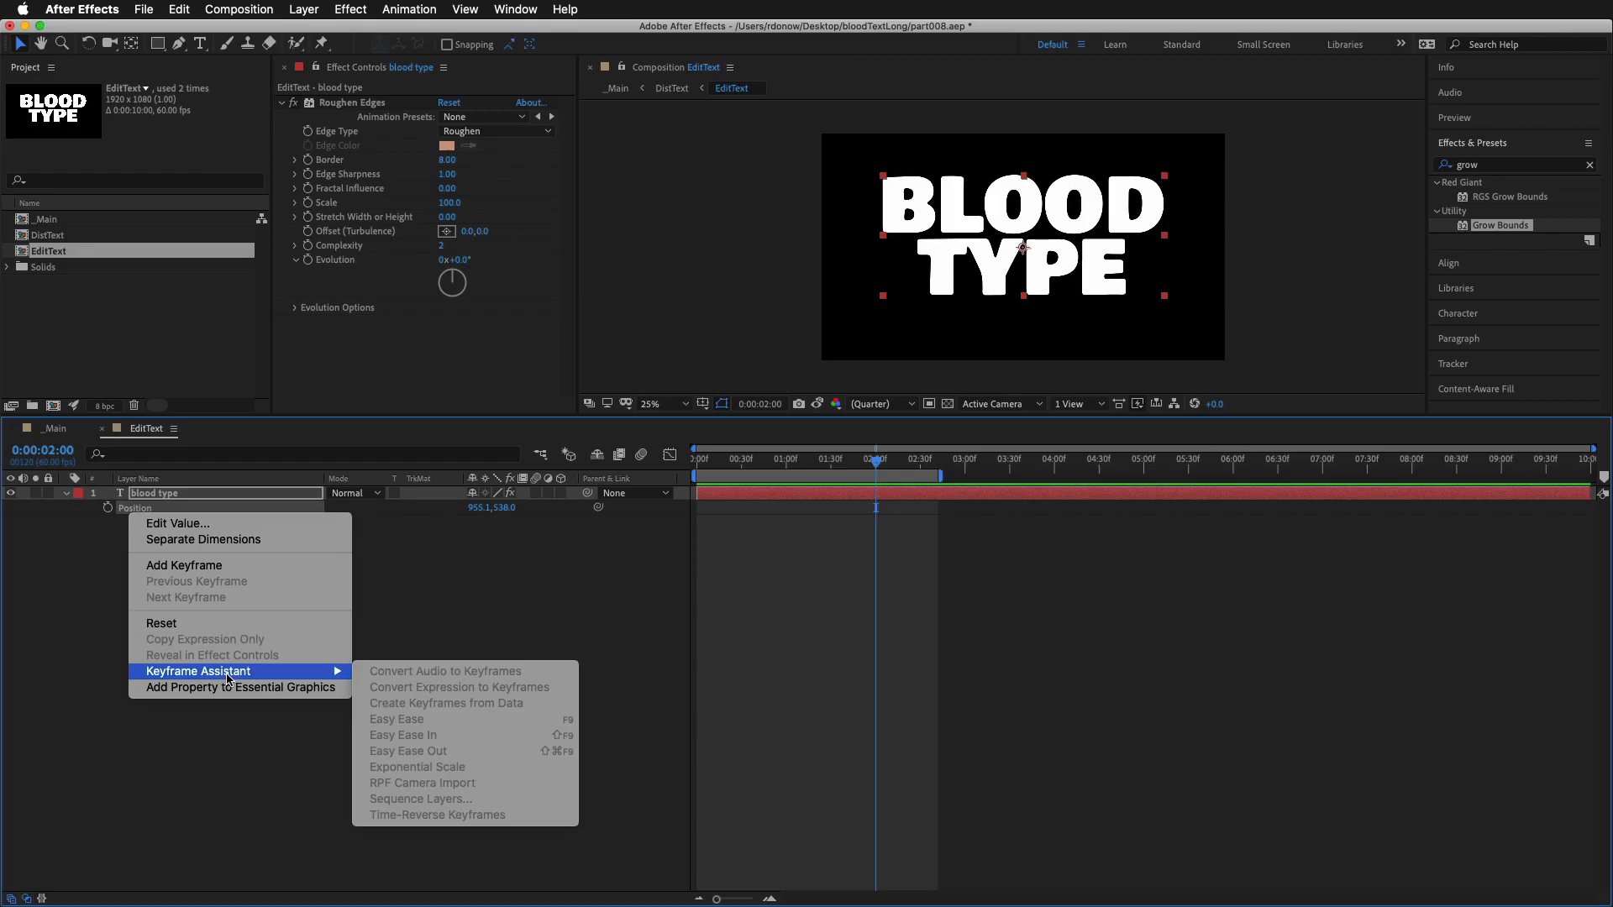
{"action": "left_click", "coordinate": [235, 541]}
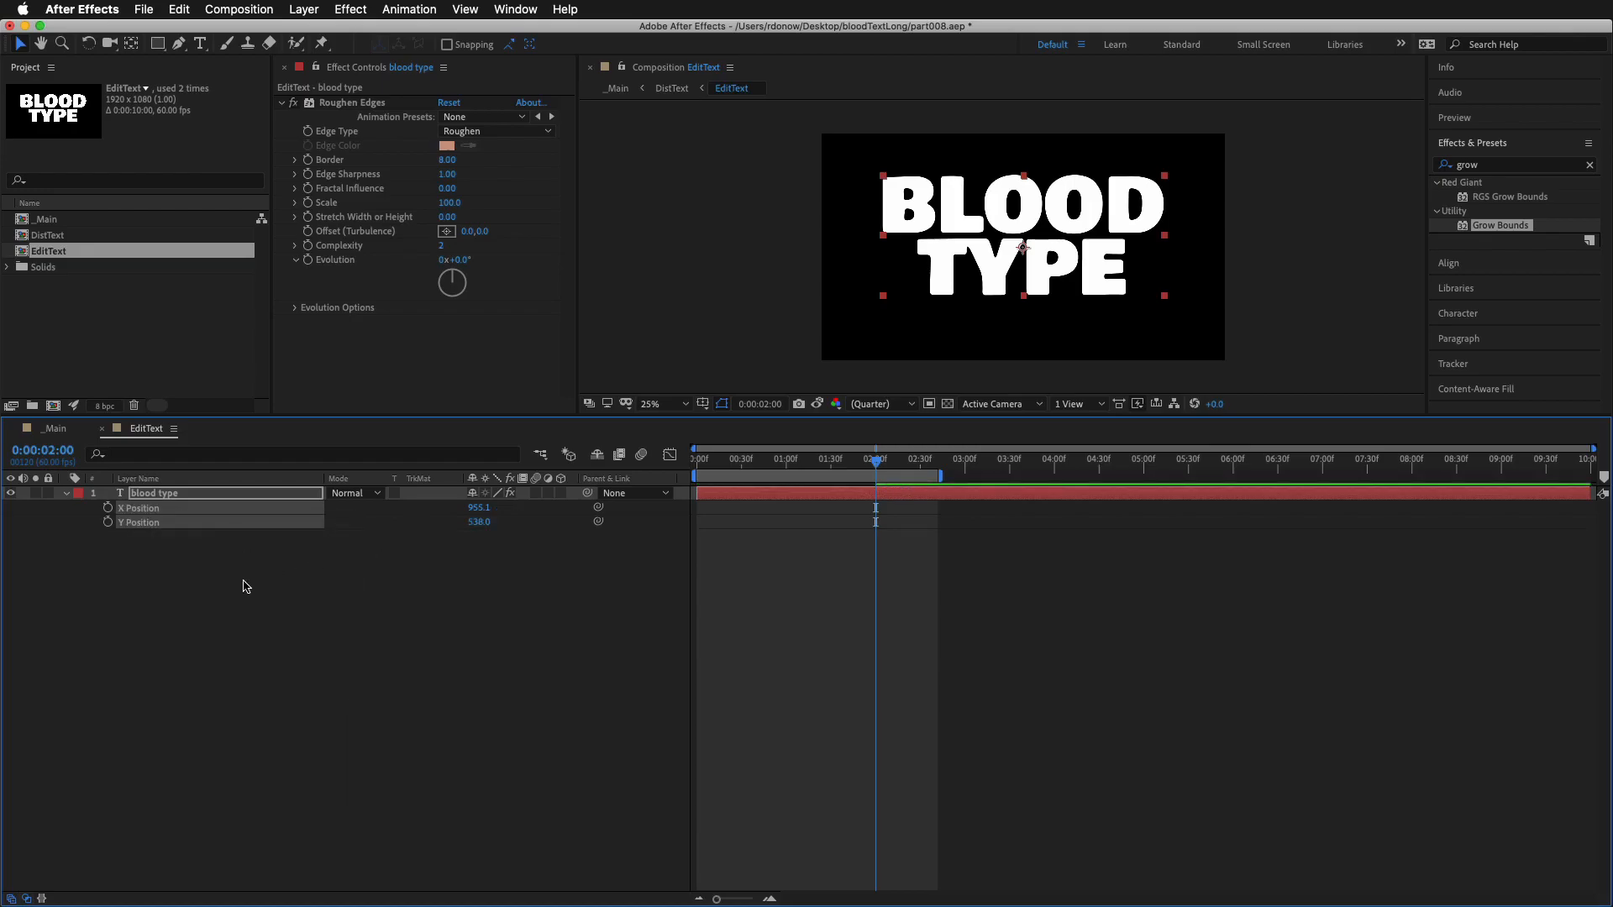
Keyframe the text layer's Y Position at 0:00:02:00, and set it to 3.0 at 0:00:00:00
{"action": "left_click", "coordinate": [99, 586]}
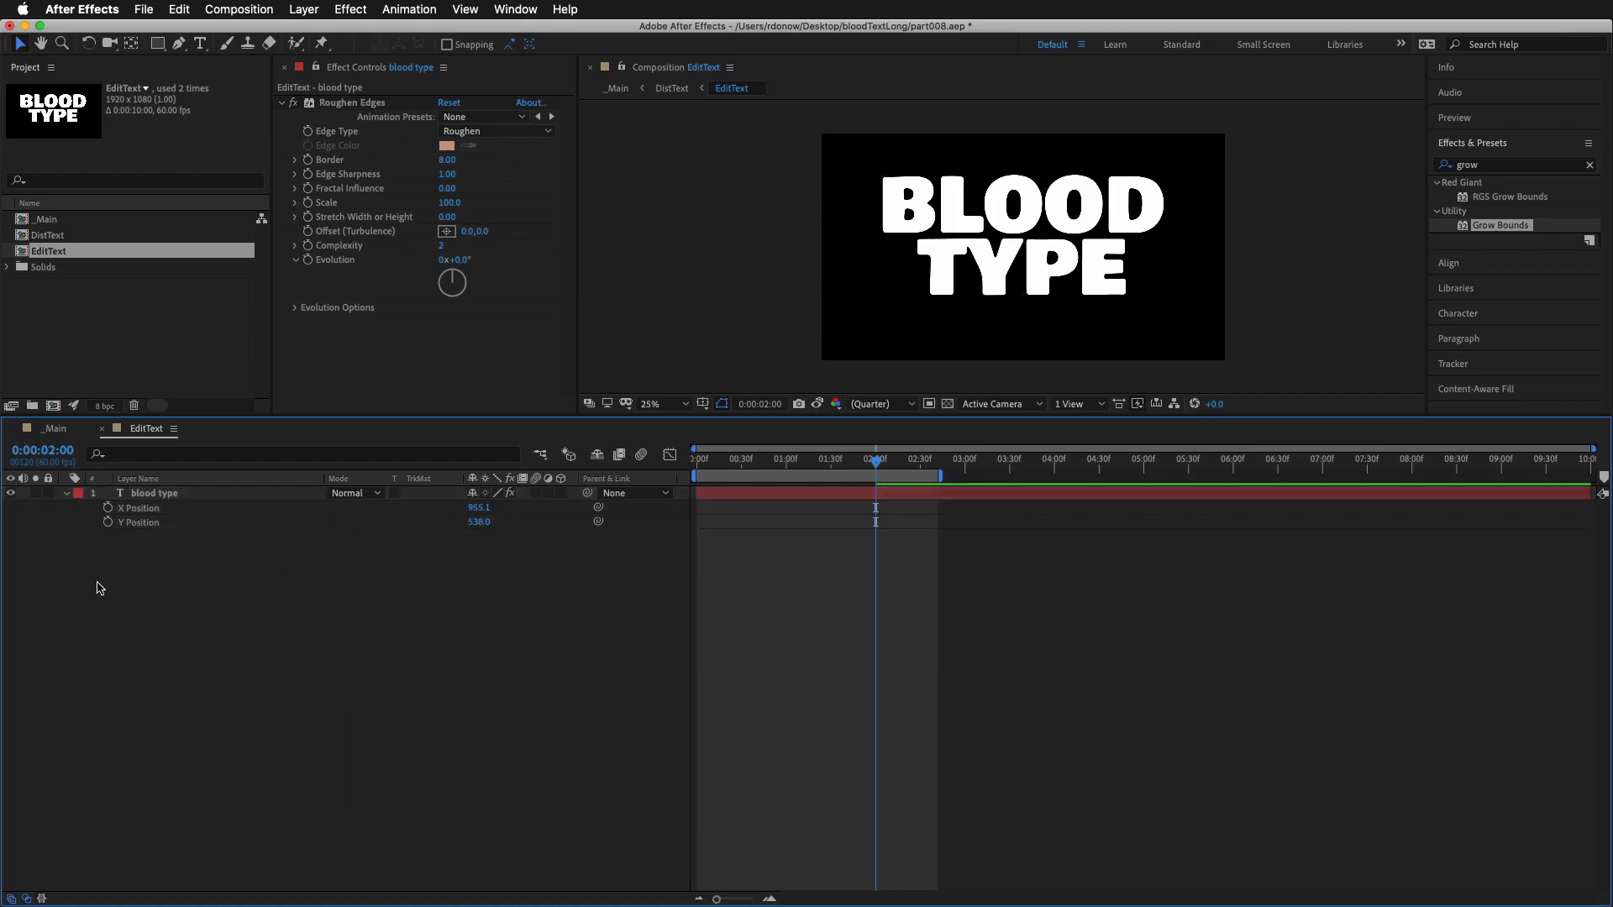
{"action": "left_click", "coordinate": [107, 522]}
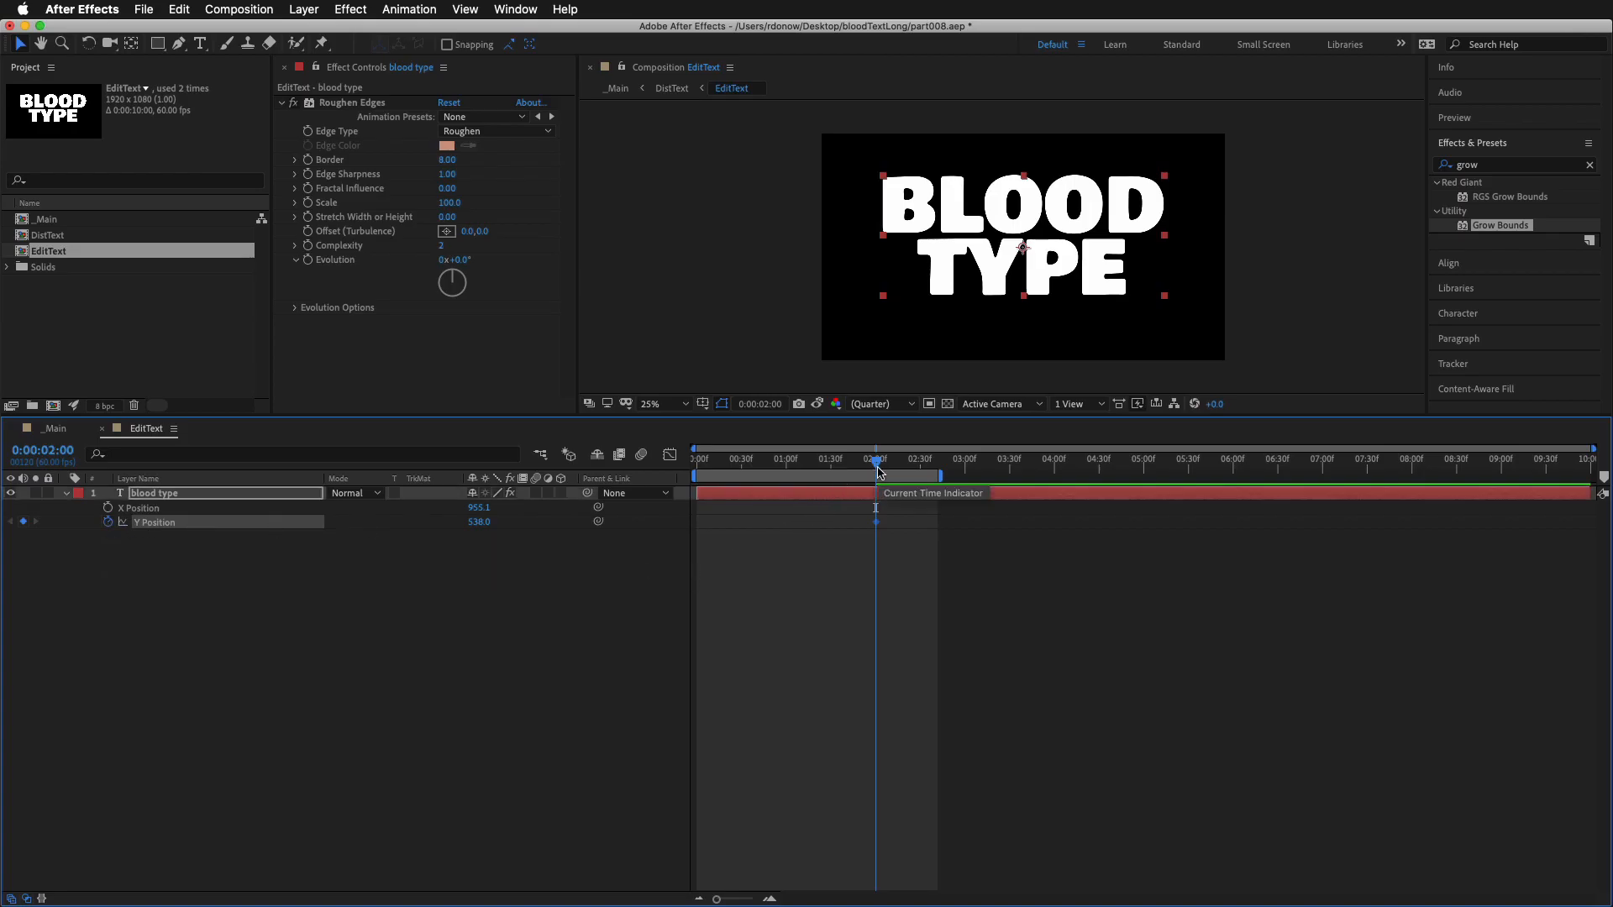
{"action": "left_click_drag", "start_coordinate": [875, 469], "coordinate": [684, 489]}
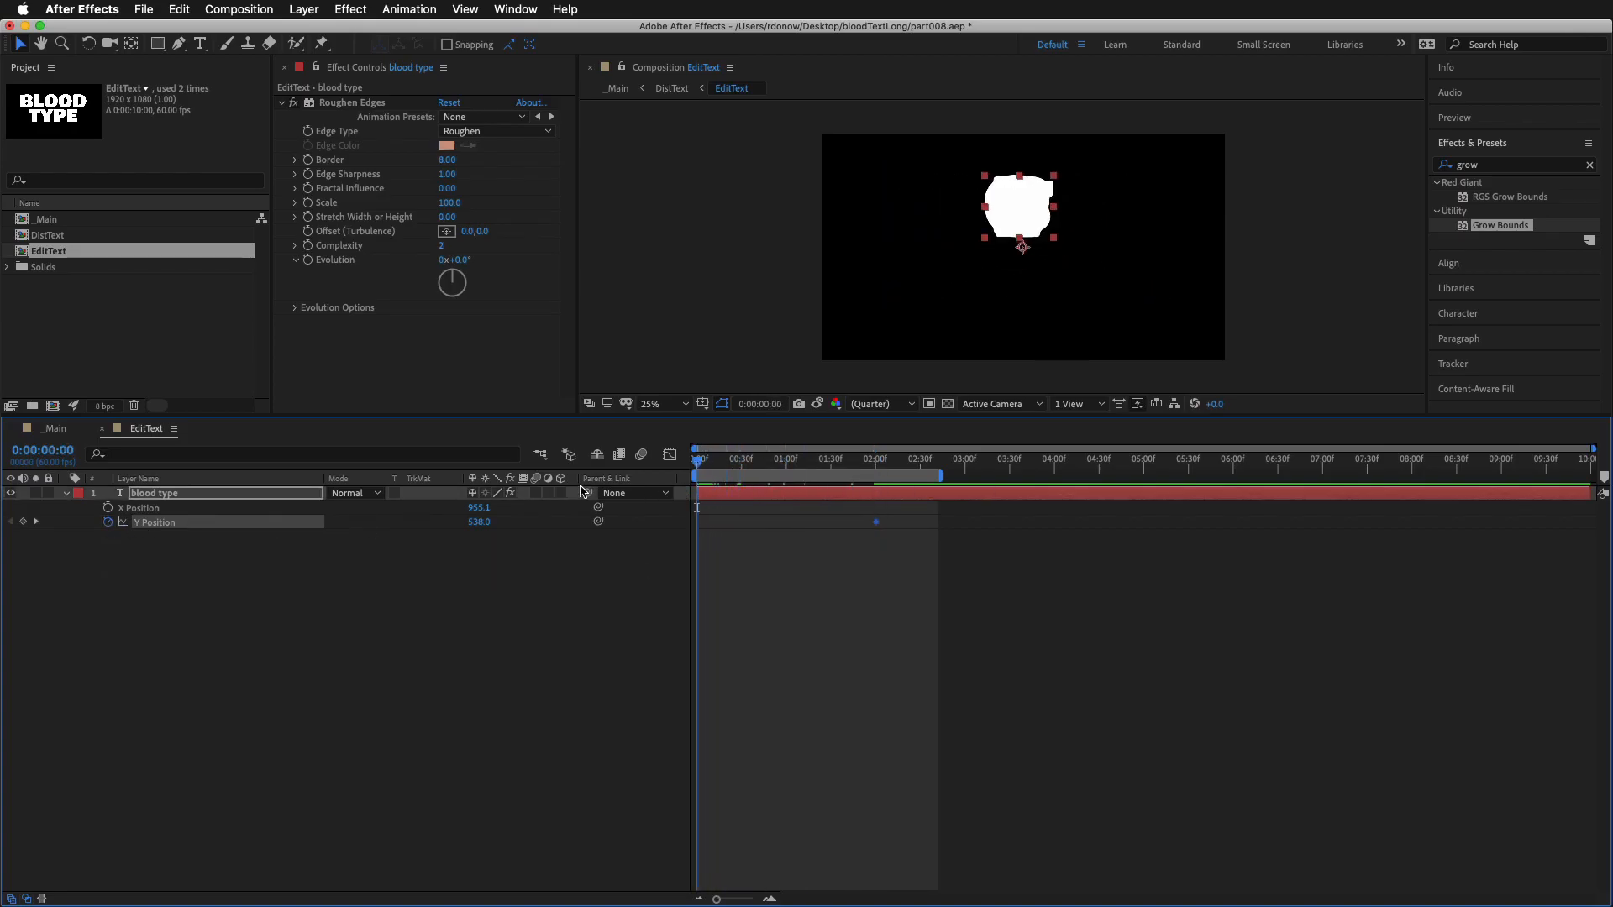
{"action": "left_click_drag", "start_coordinate": [477, 522], "coordinate": [417, 515]}
{"action": "left_click_drag", "start_coordinate": [957, 576], "coordinate": [836, 497]}
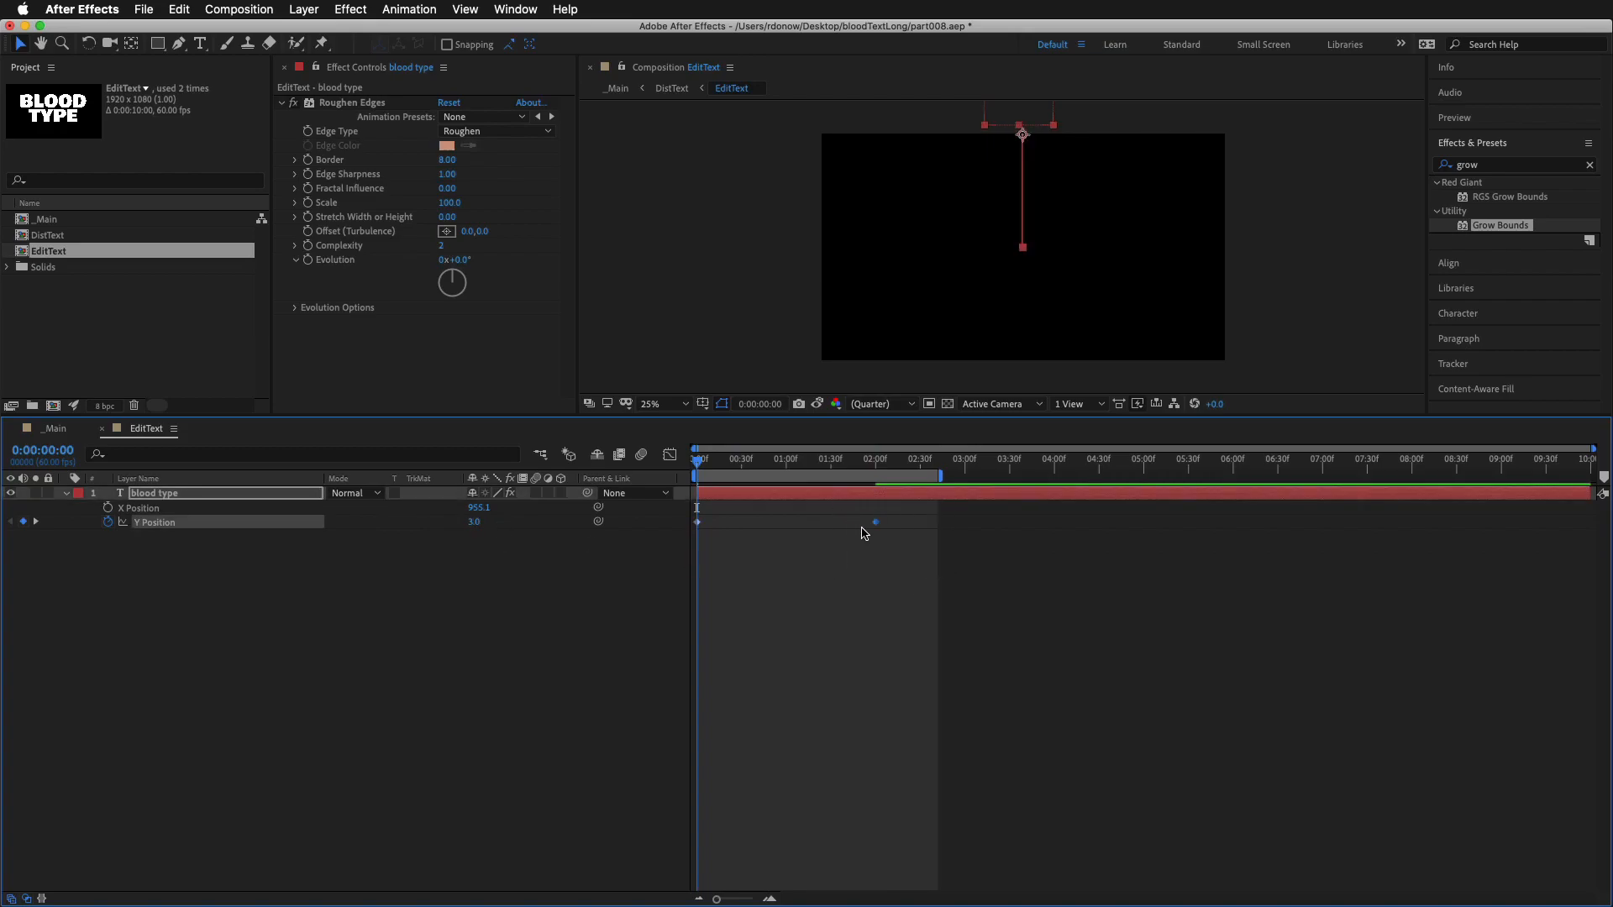
Set the incoming velocity influence of the Y Position keyframe at 0:00:02:00 to 100% and play back the animation
{"action": "right_click", "coordinate": [875, 521]}
{"action": "mouse_move", "coordinate": [966, 720]}
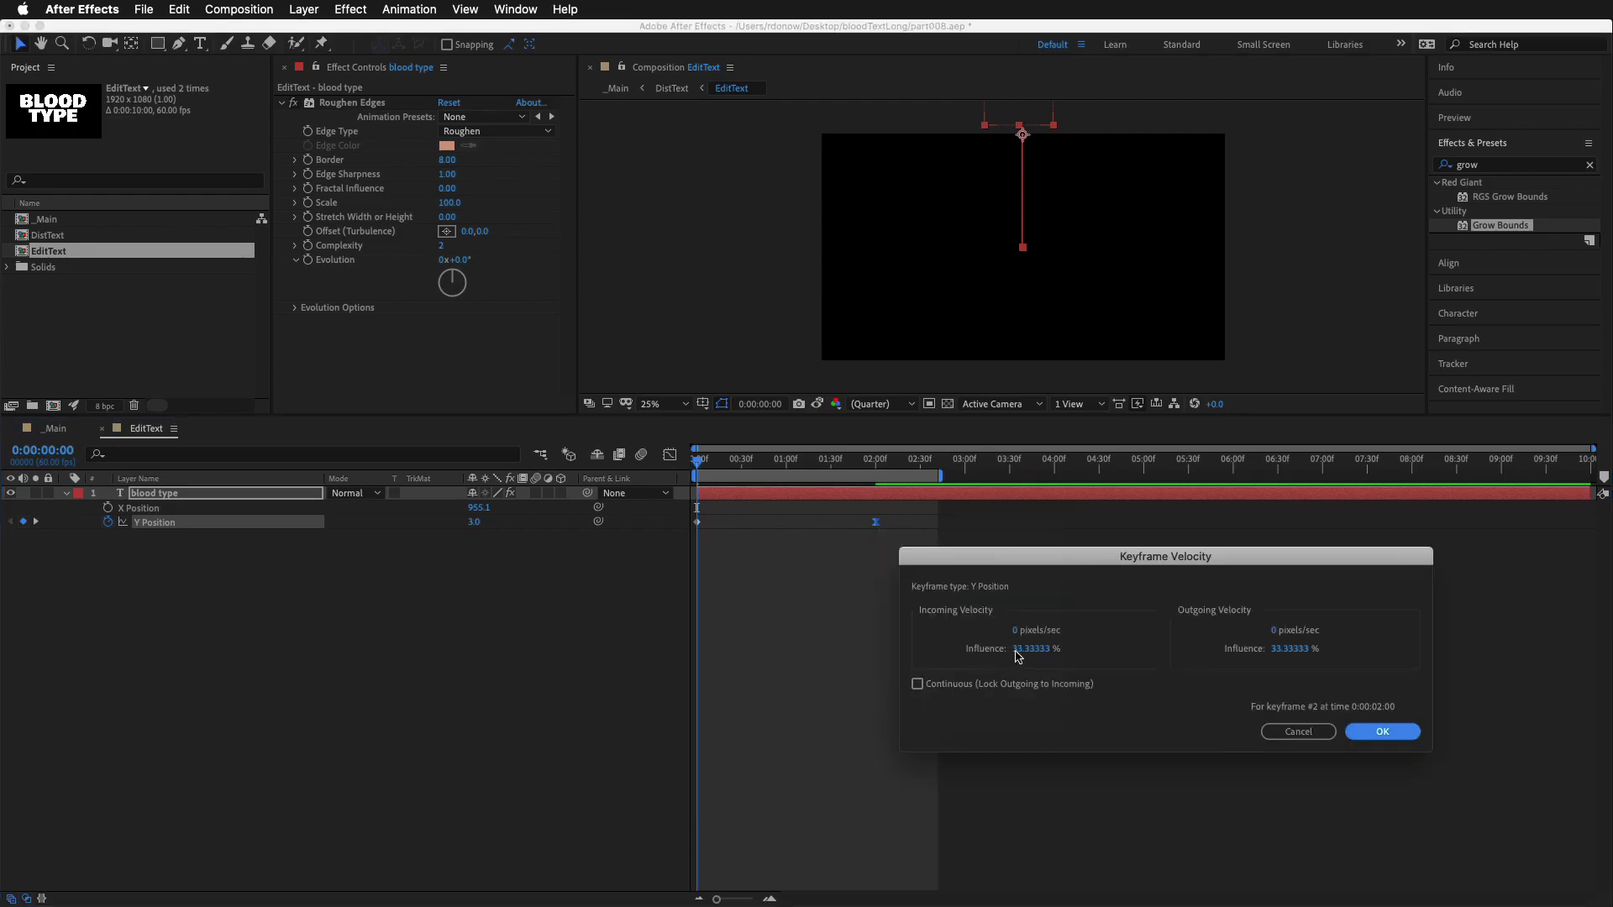
{"action": "left_click_drag", "start_coordinate": [1017, 657], "coordinate": [1243, 651]}
{"action": "left_click", "coordinate": [1384, 732]}
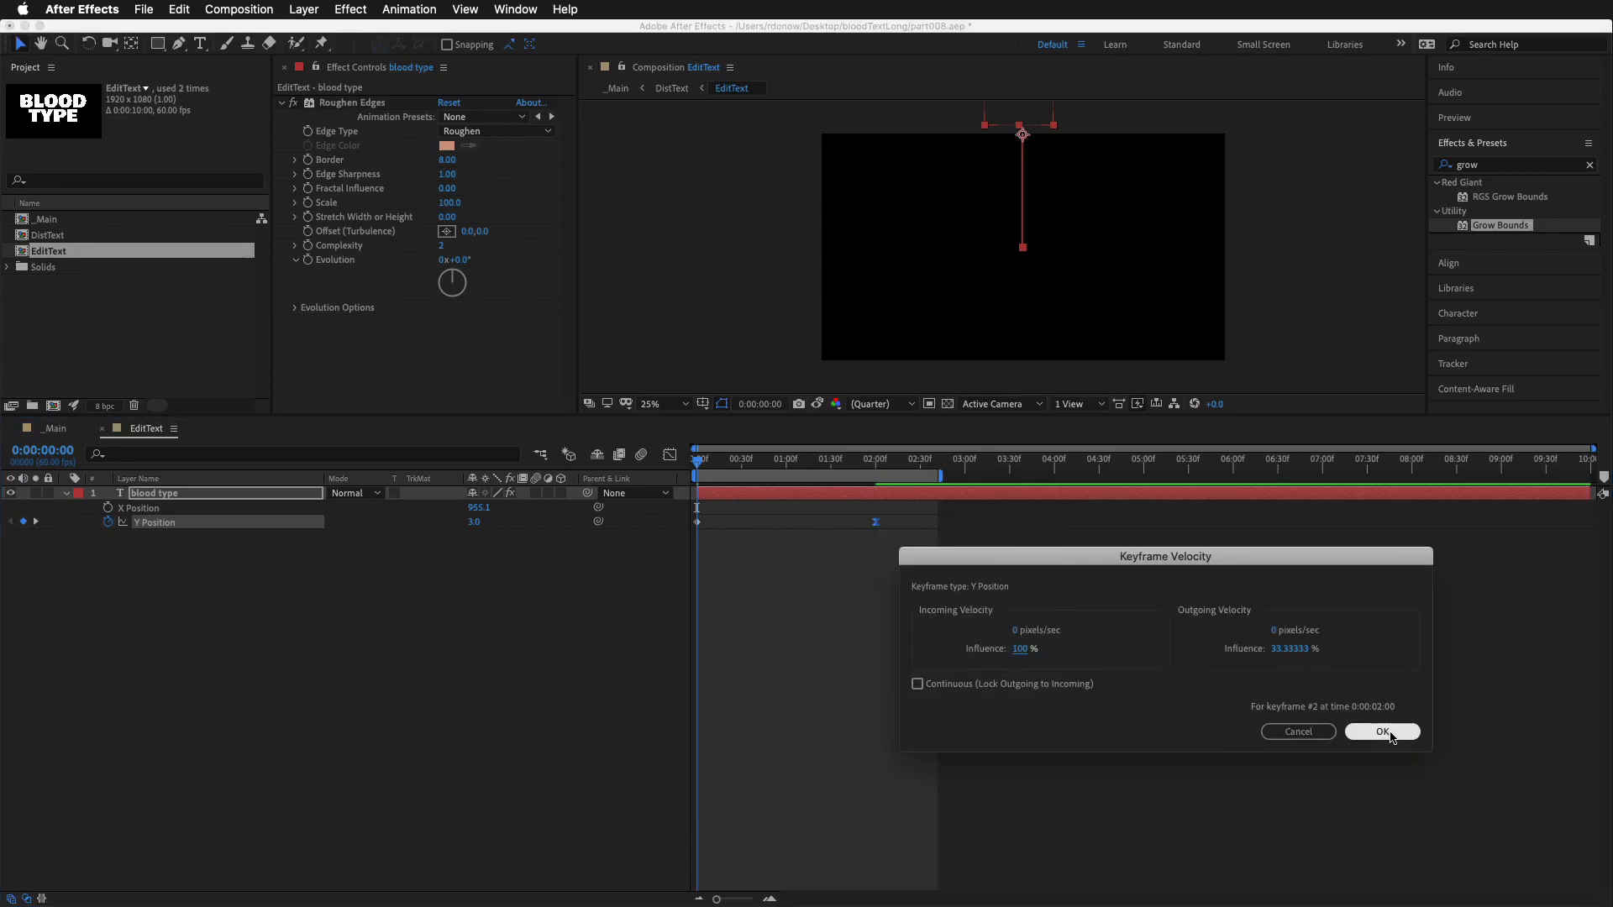
{"action": "key", "text": "space"}
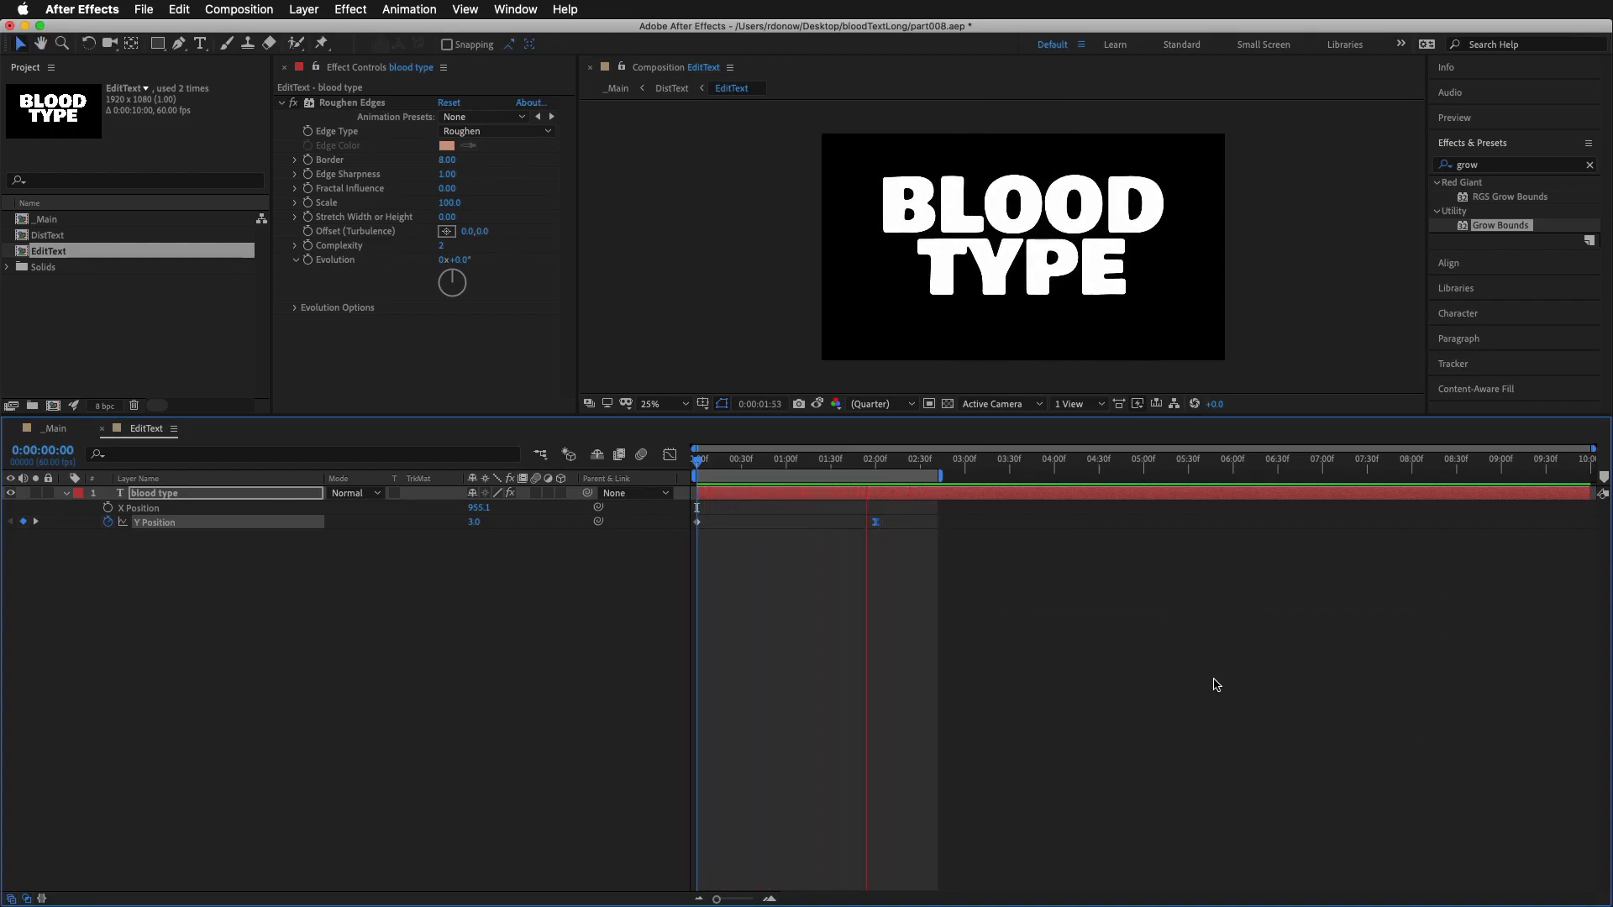
{"action": "key", "text": "space"}
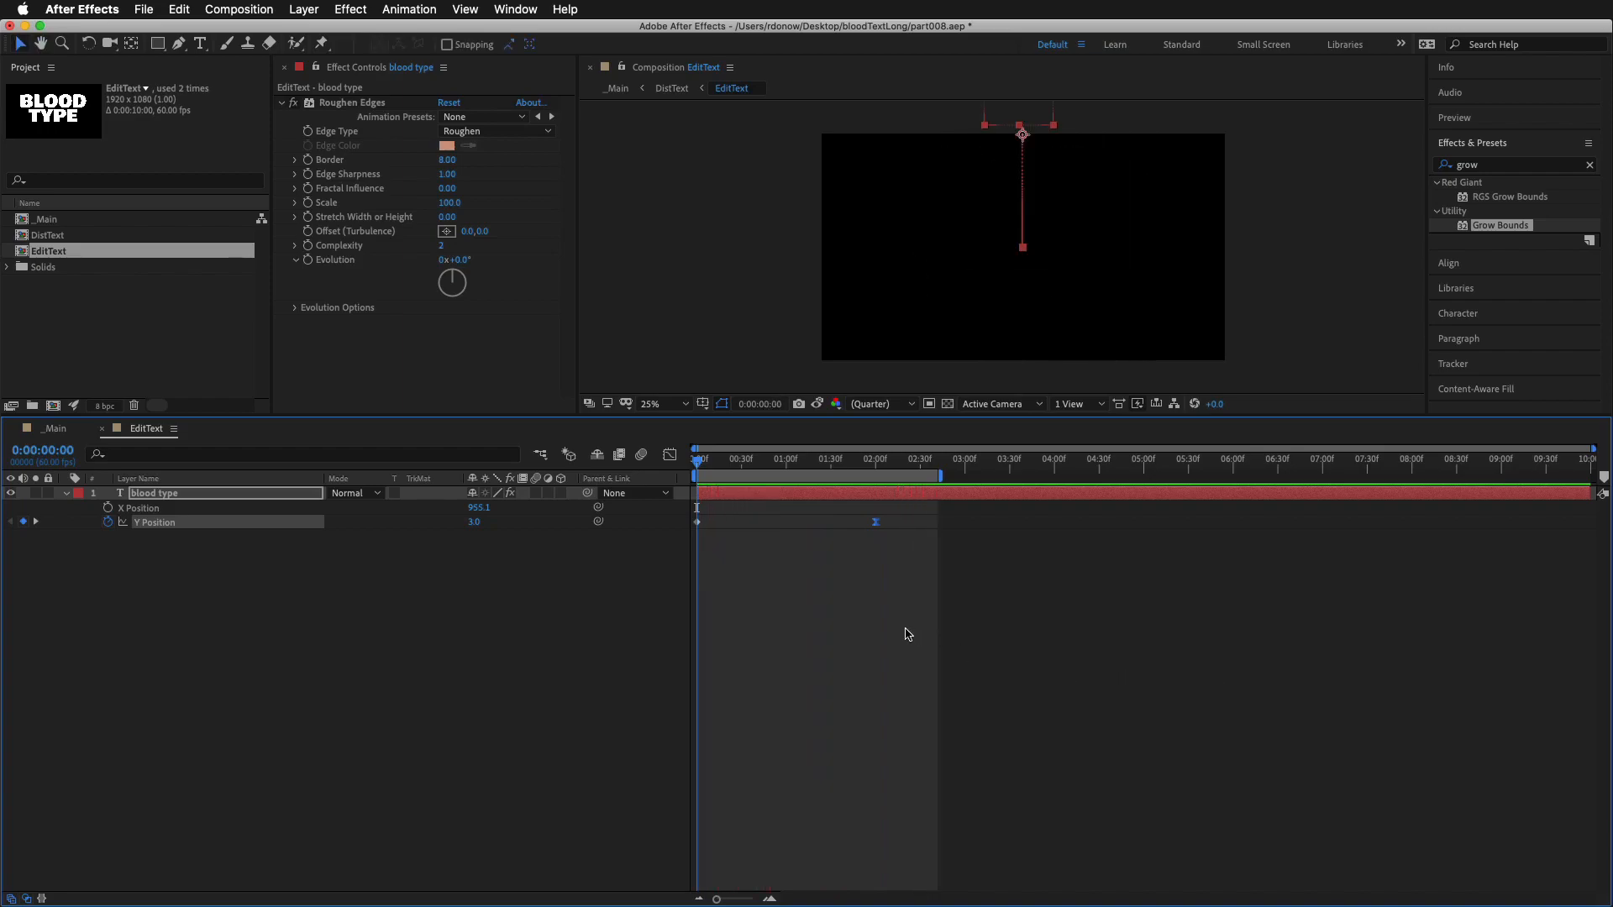
{"action": "key", "text": "space"}
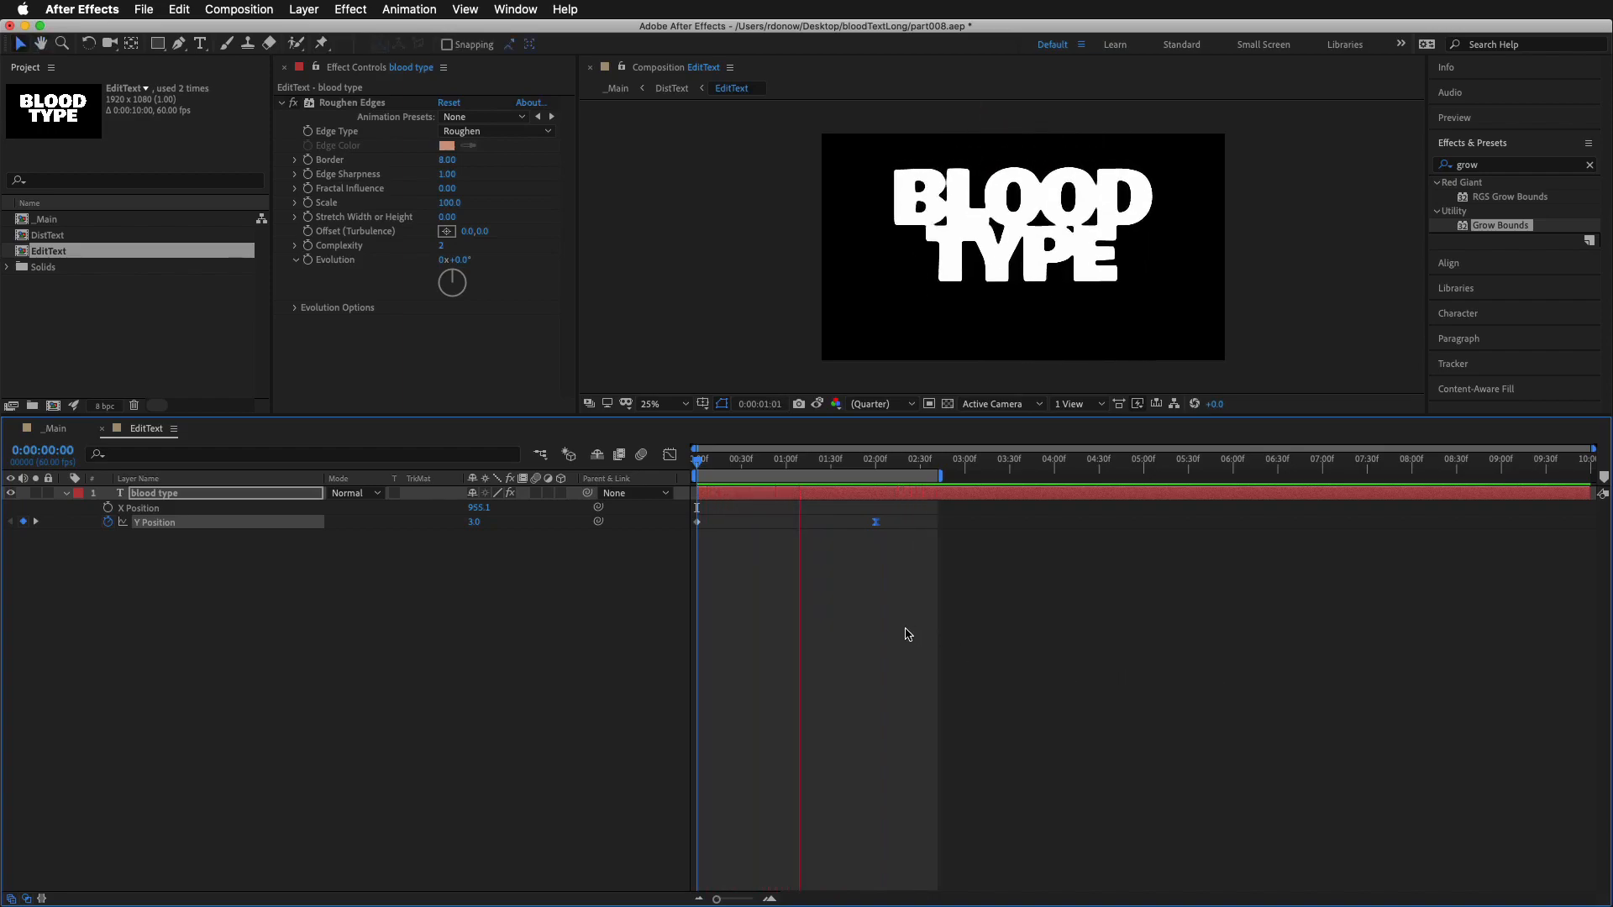
{"action": "key", "text": "space"}
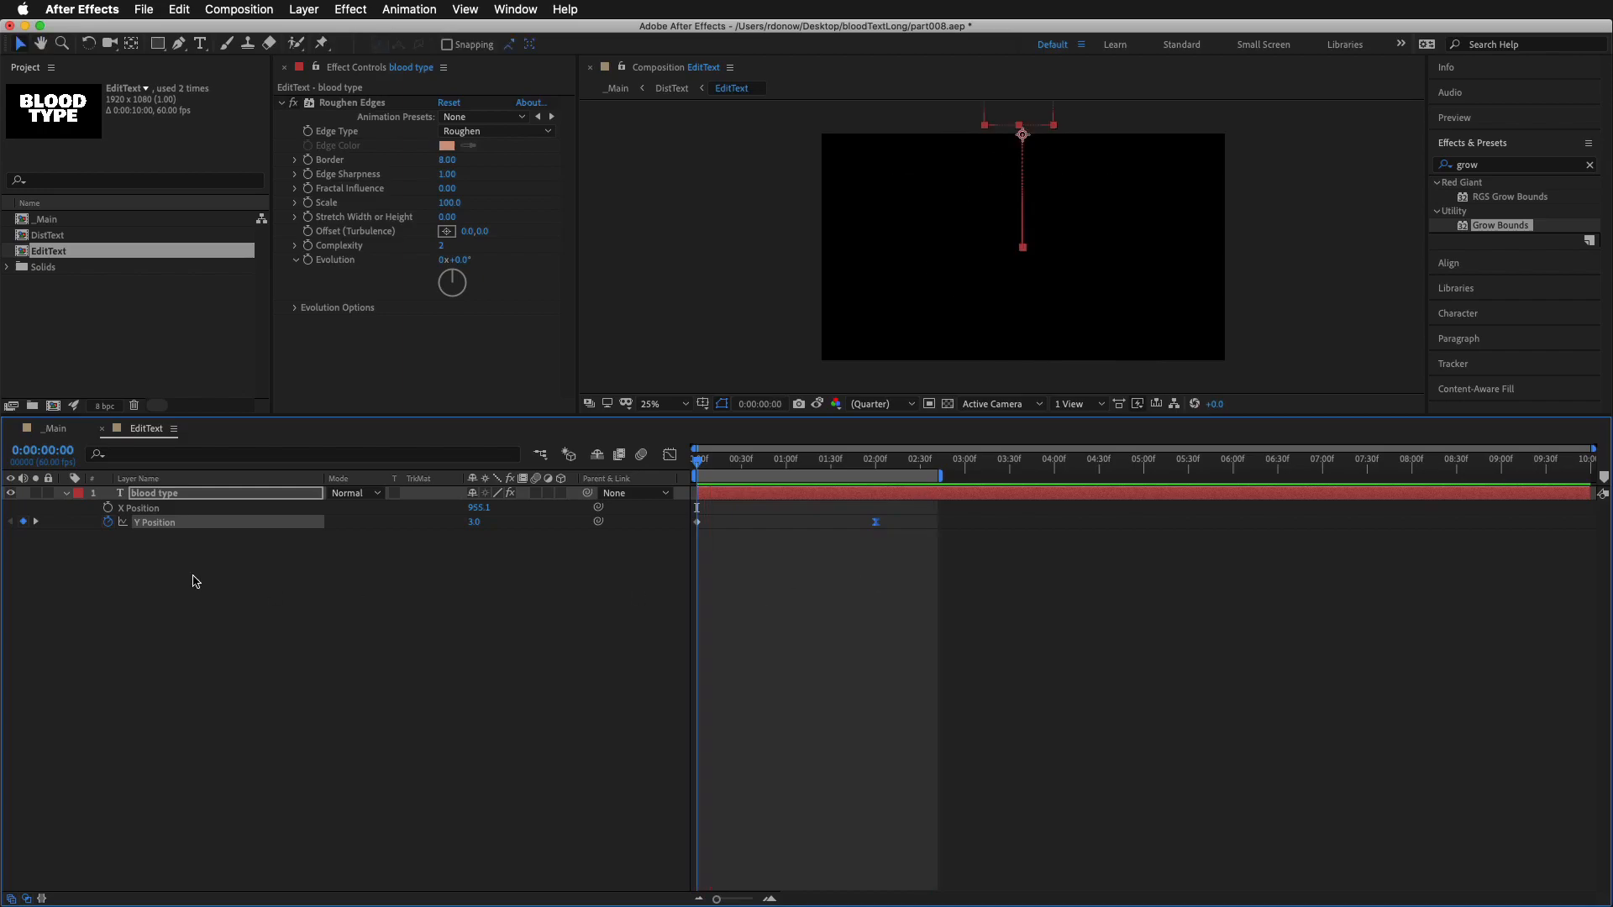
Reveal the text layer's keyframed properties and display the whole Tracking Amount curve in the Graph Editor
{"action": "left_click", "coordinate": [162, 572]}
{"action": "left_click", "coordinate": [184, 497]}
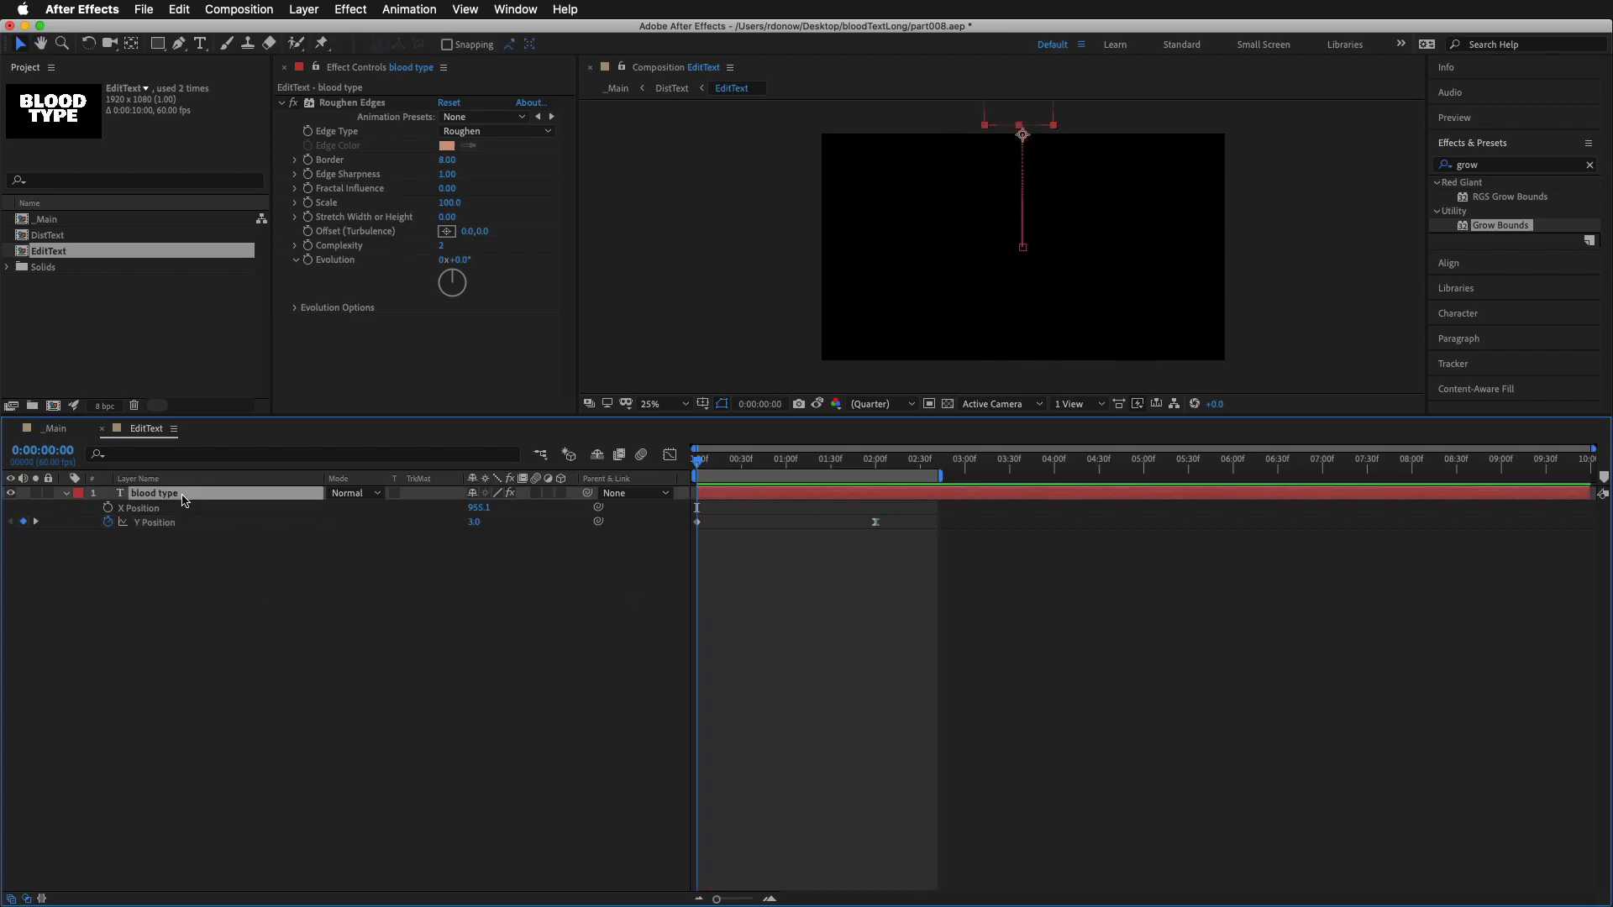
{"action": "key", "text": "u"}
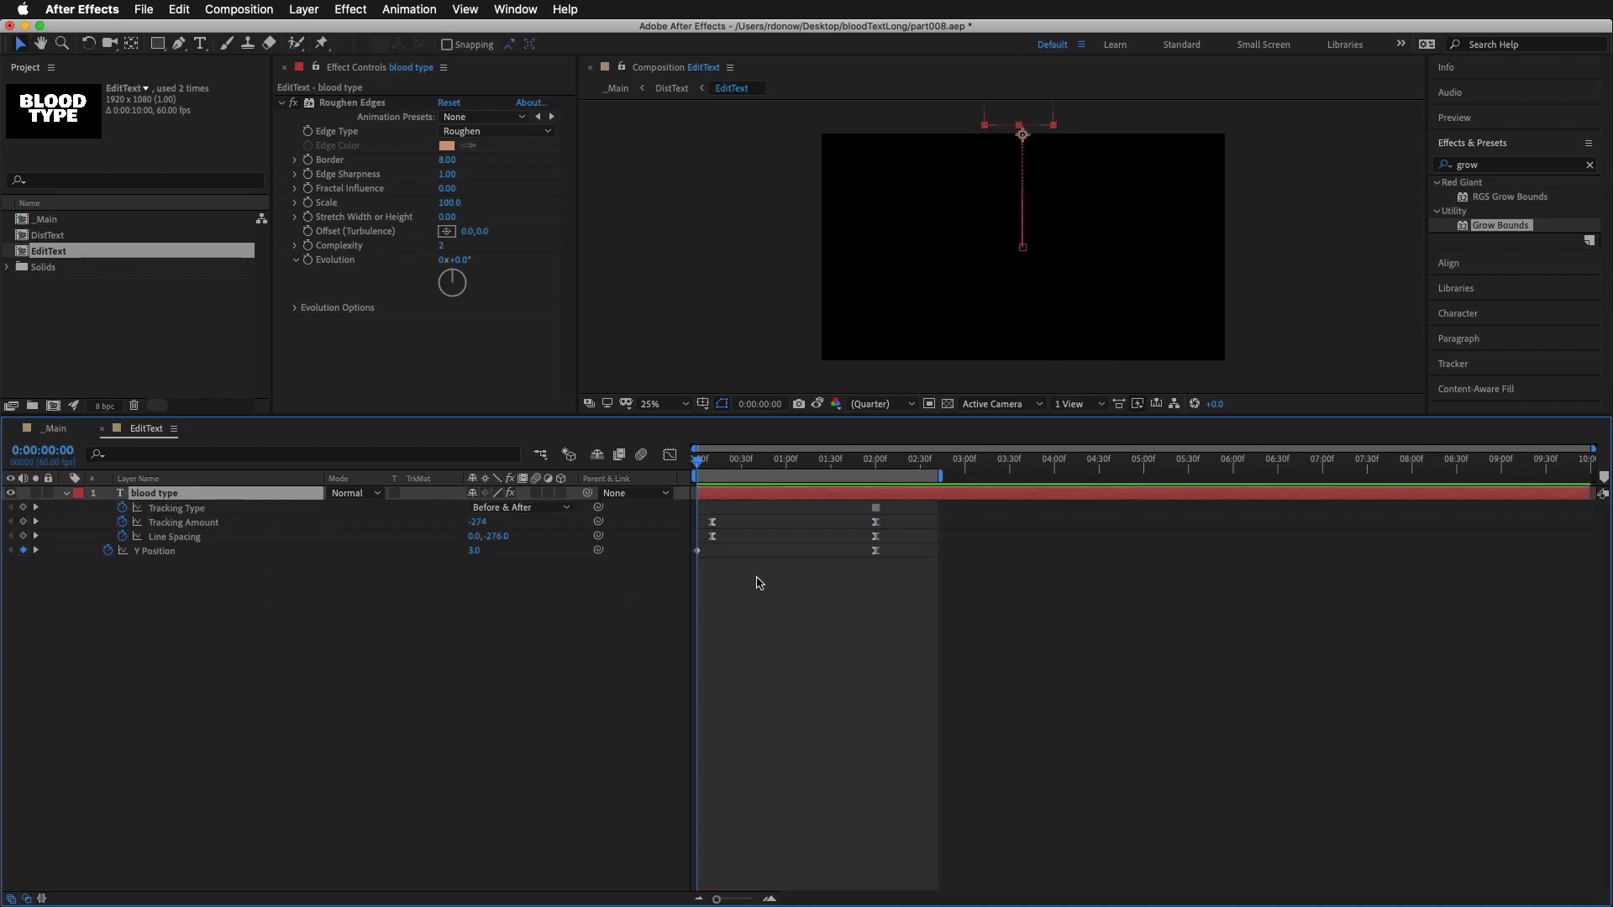
{"action": "left_click", "coordinate": [239, 594]}
{"action": "left_click", "coordinate": [181, 524]}
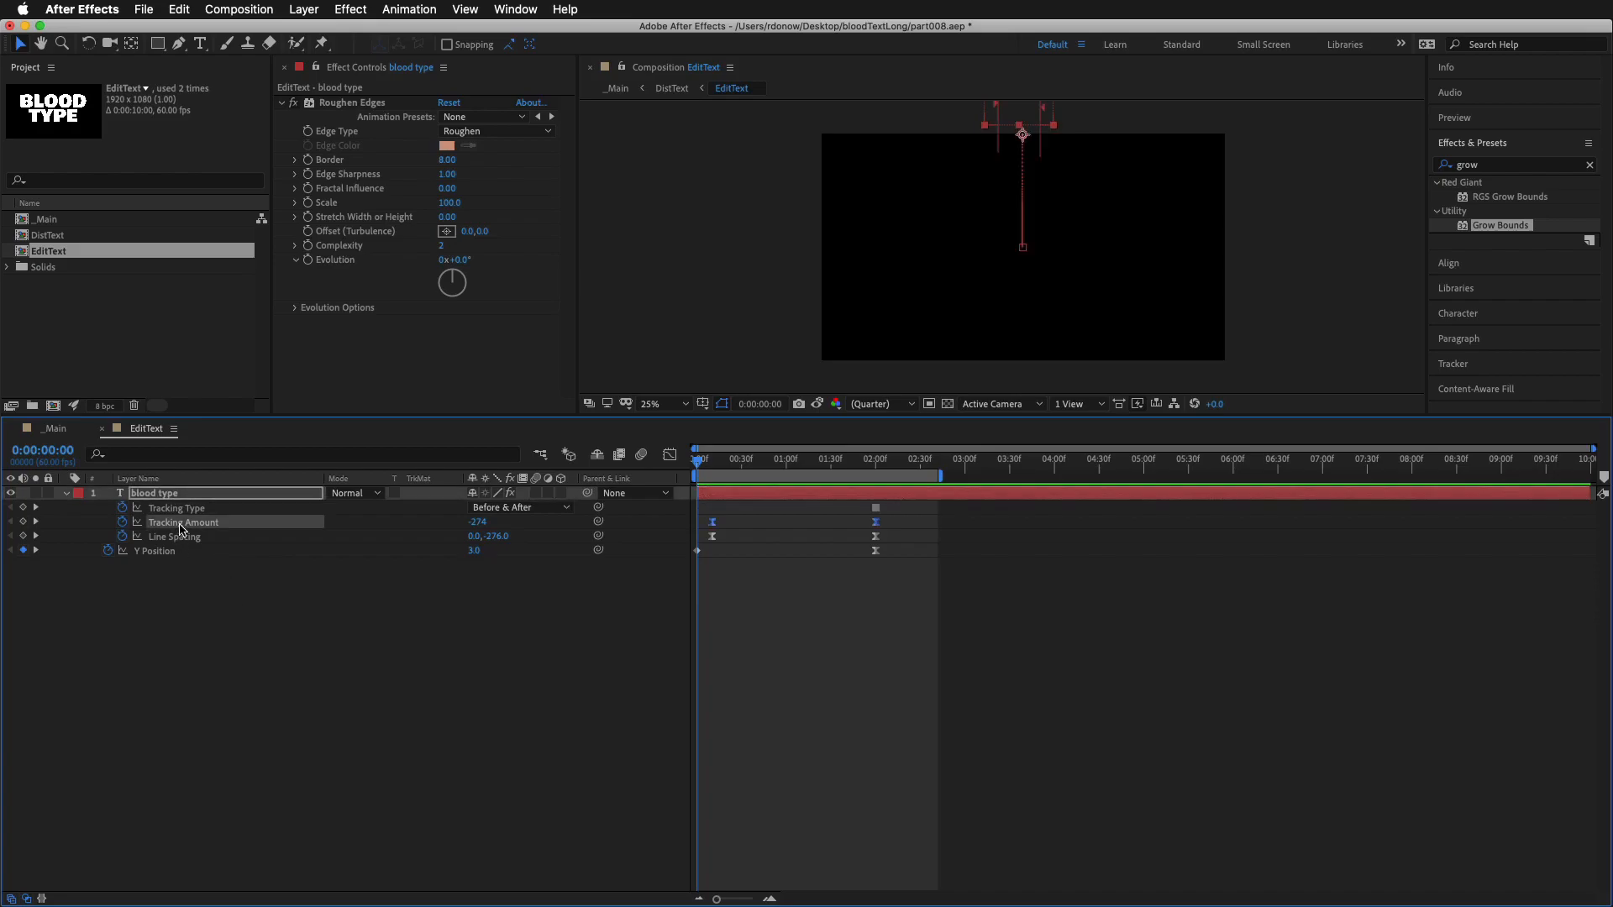
{"action": "left_click", "coordinate": [670, 455]}
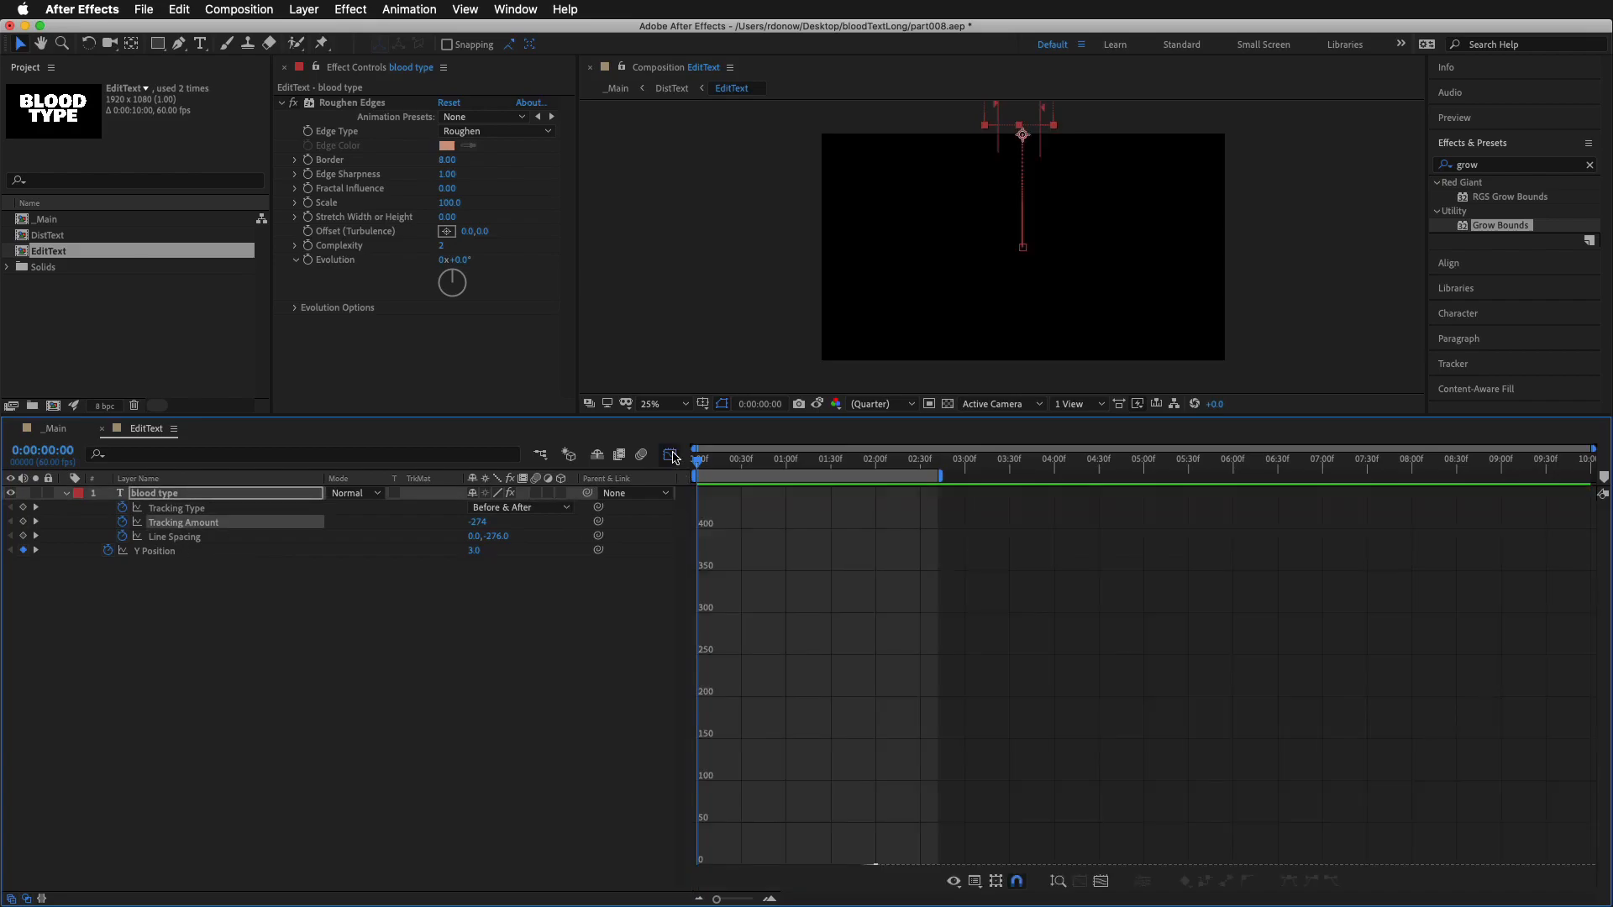
{"action": "left_click", "coordinate": [1101, 881]}
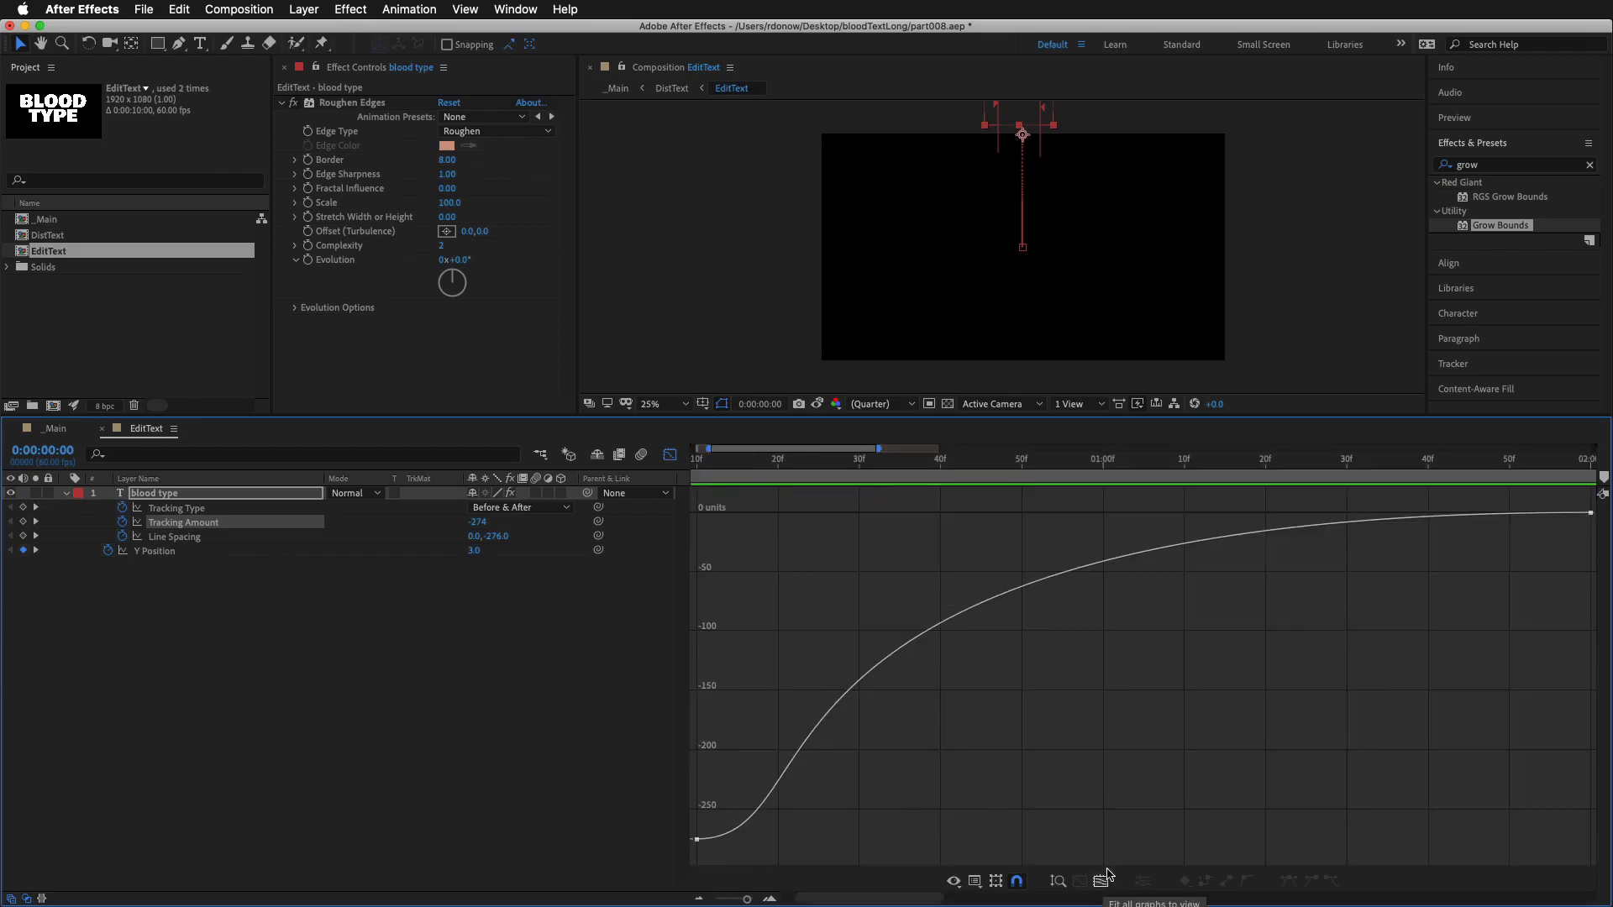
{"action": "key", "text": "minus"}
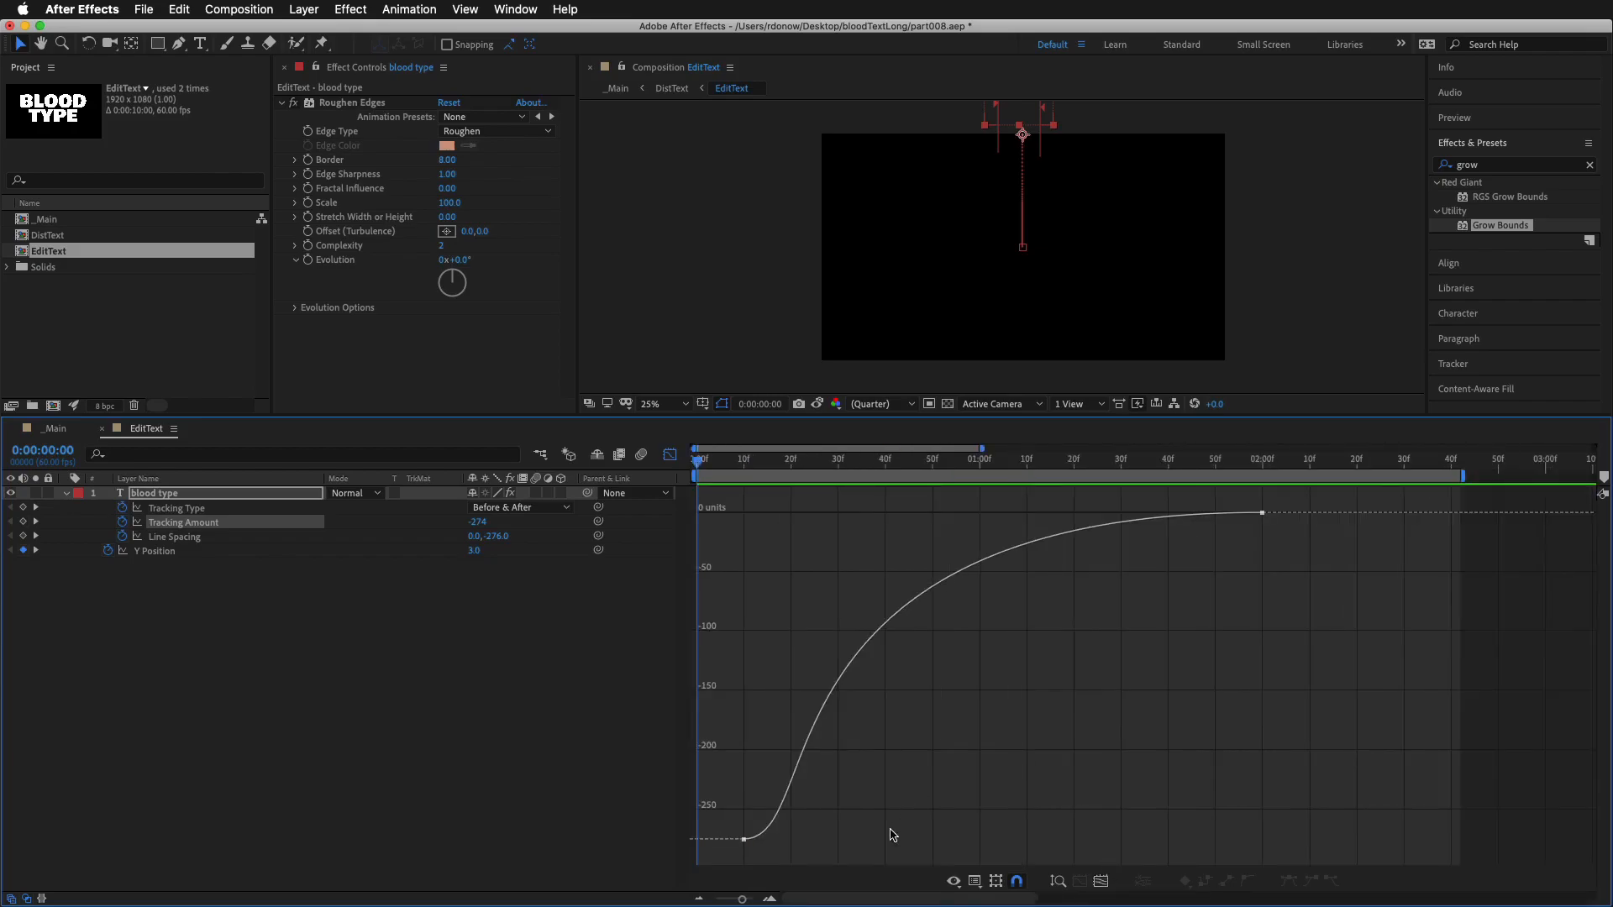
Reshape the Tracking Amount curve with a longer ease out of its first keyframe and a slightly shorter ease into its last, previewing the motion
{"action": "left_click_drag", "start_coordinate": [897, 790], "coordinate": [745, 867]}
{"action": "left_click_drag", "start_coordinate": [835, 833], "coordinate": [1053, 833]}
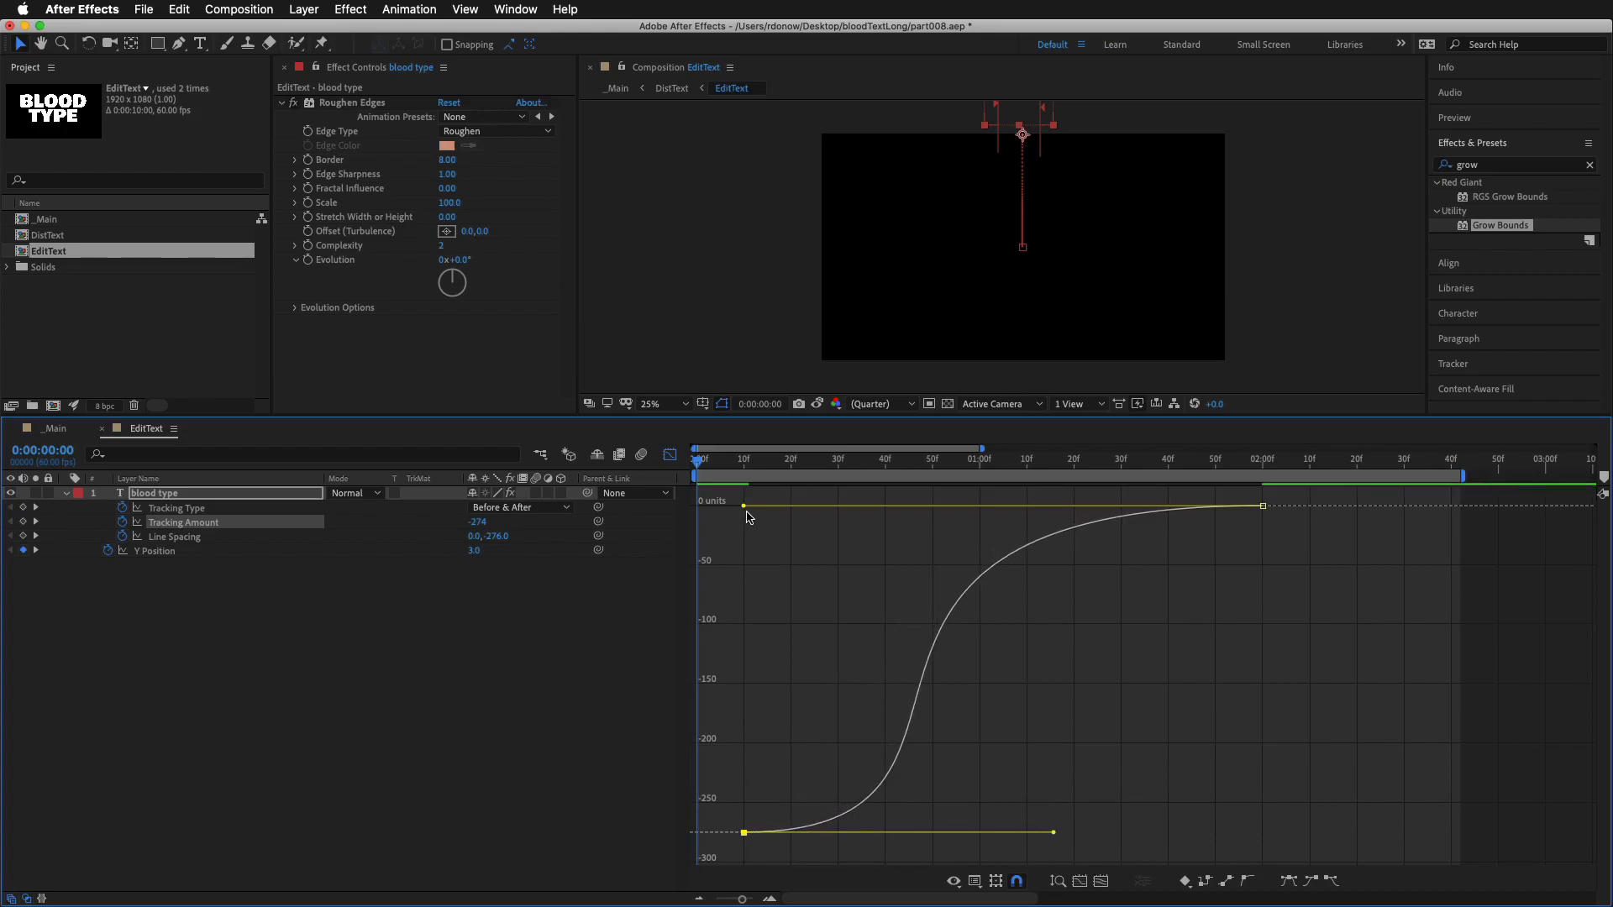
{"action": "left_click_drag", "start_coordinate": [744, 507], "coordinate": [949, 507]}
{"action": "key", "text": "space"}
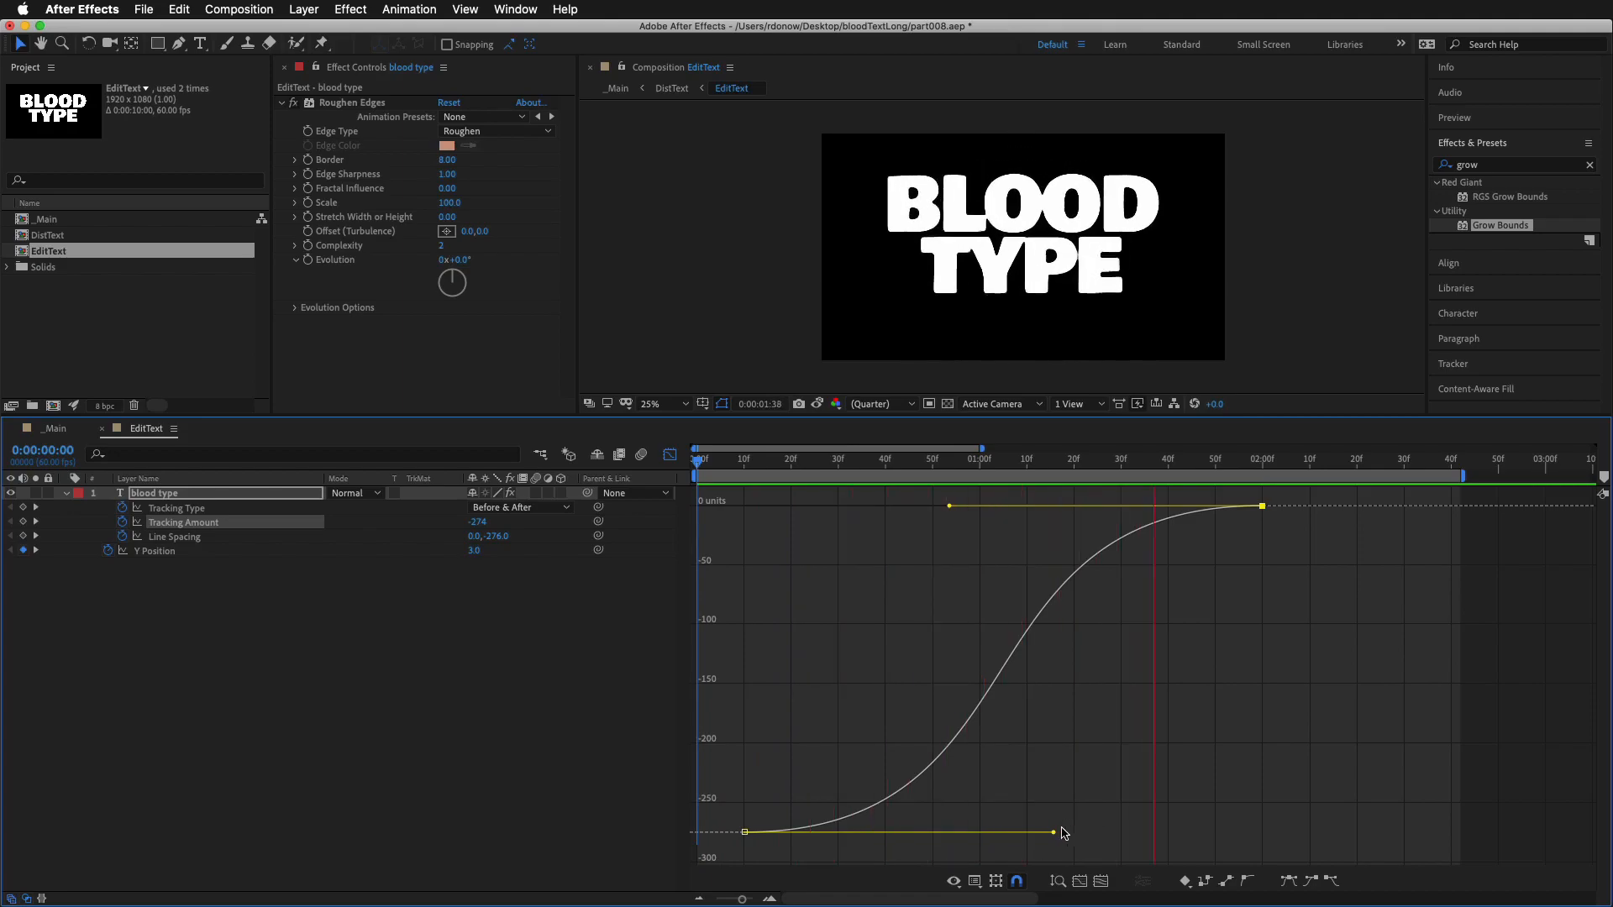
{"action": "left_click_drag", "start_coordinate": [949, 514], "coordinate": [821, 513]}
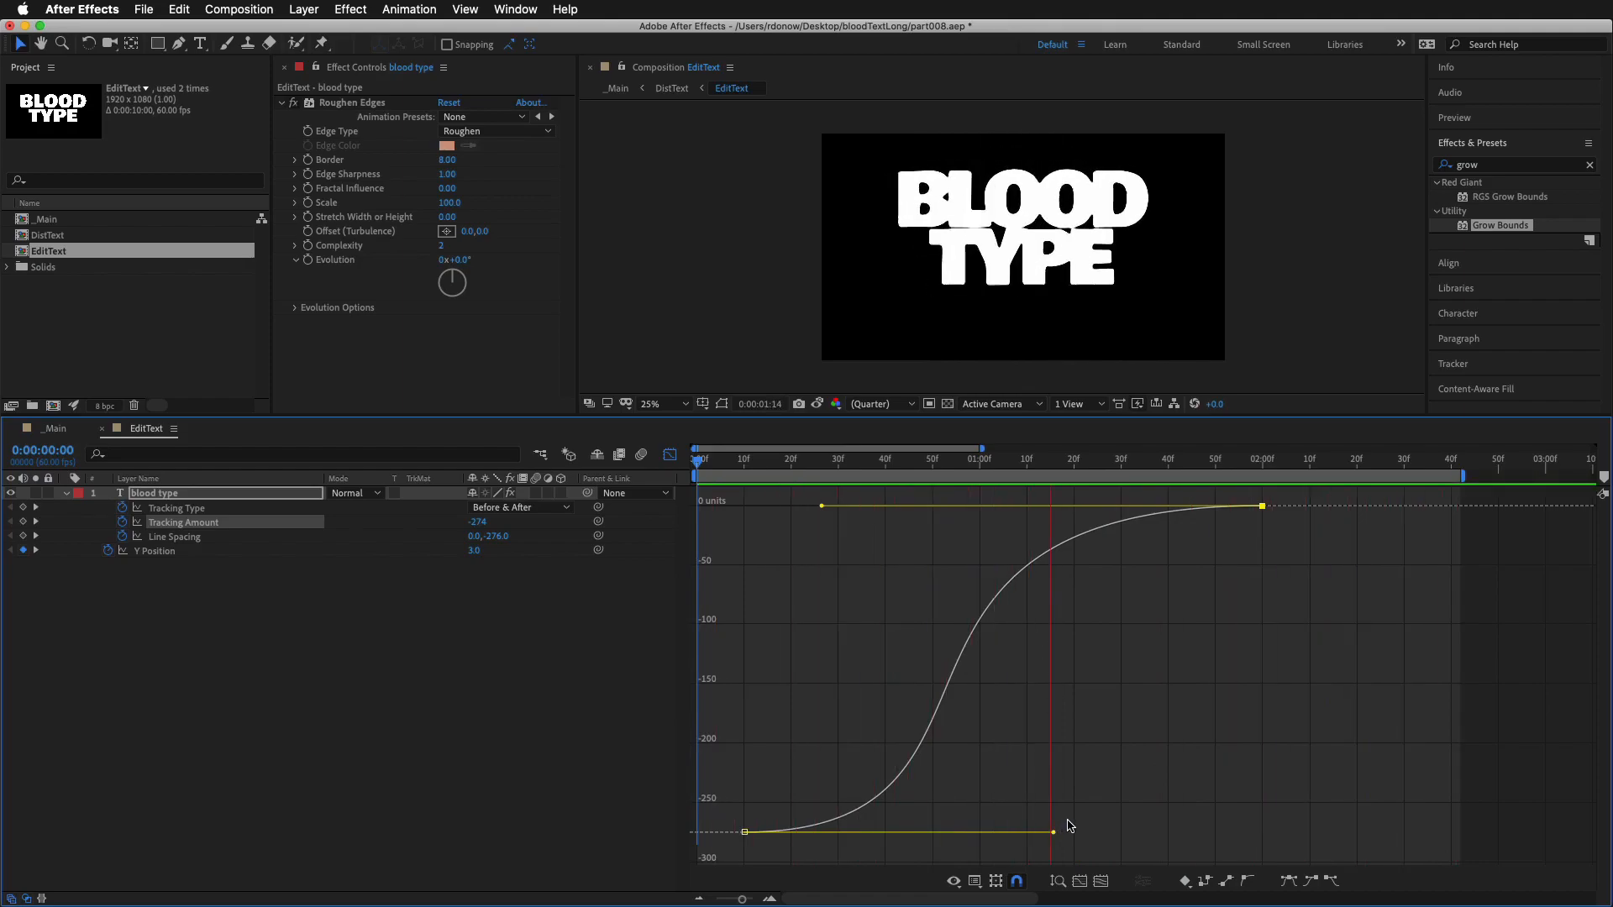
{"action": "left_click_drag", "start_coordinate": [1056, 834], "coordinate": [930, 833]}
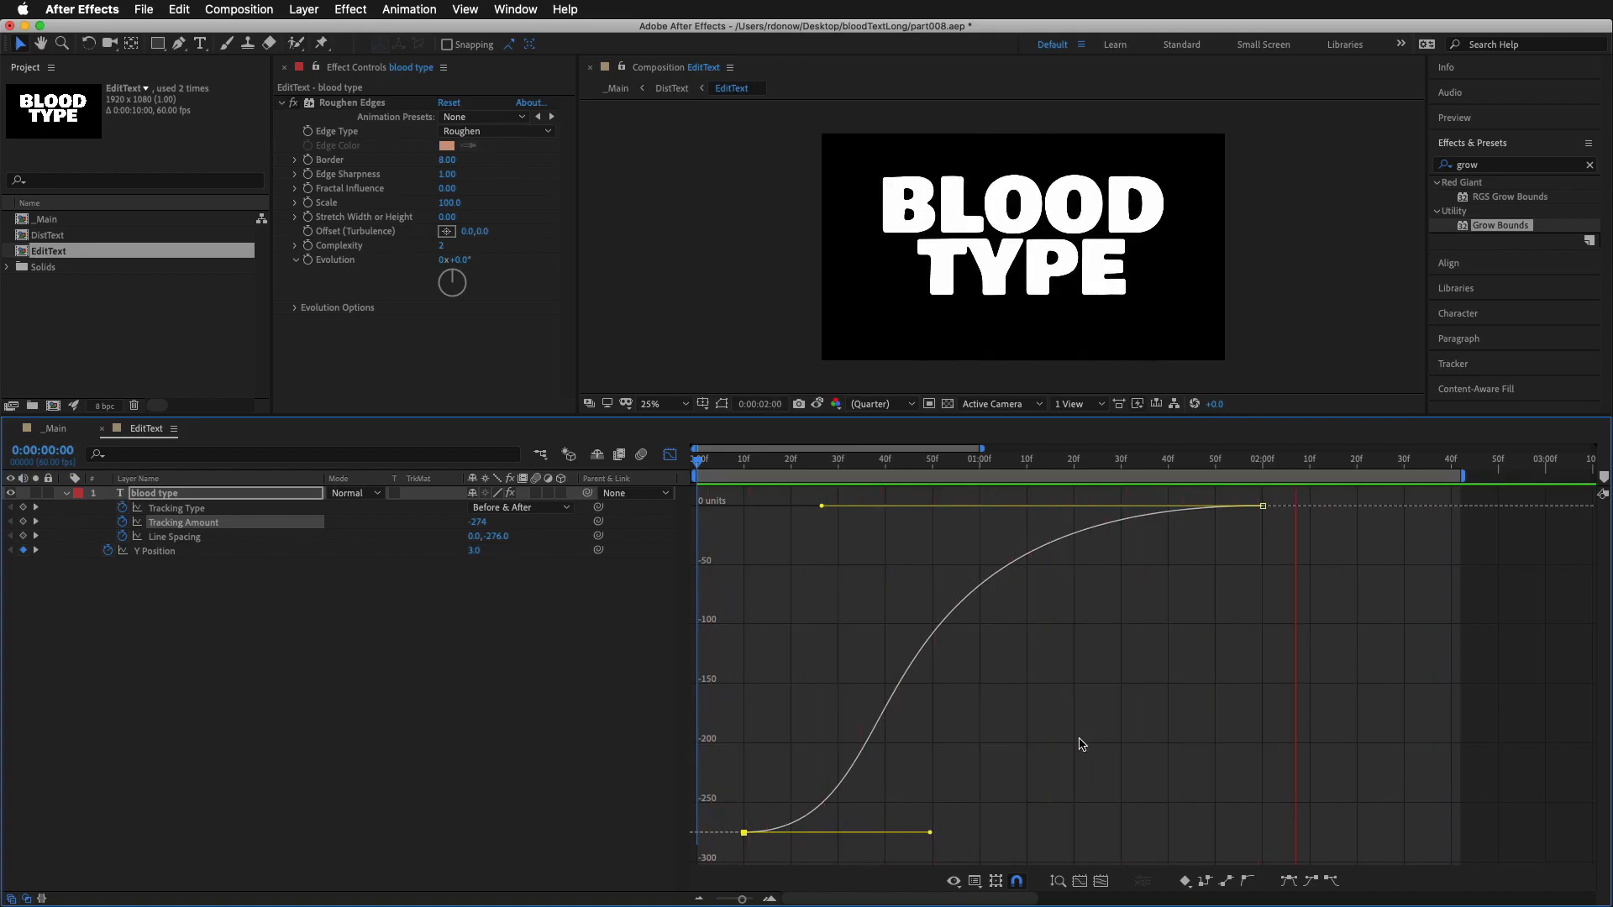
{"action": "key", "text": "space"}
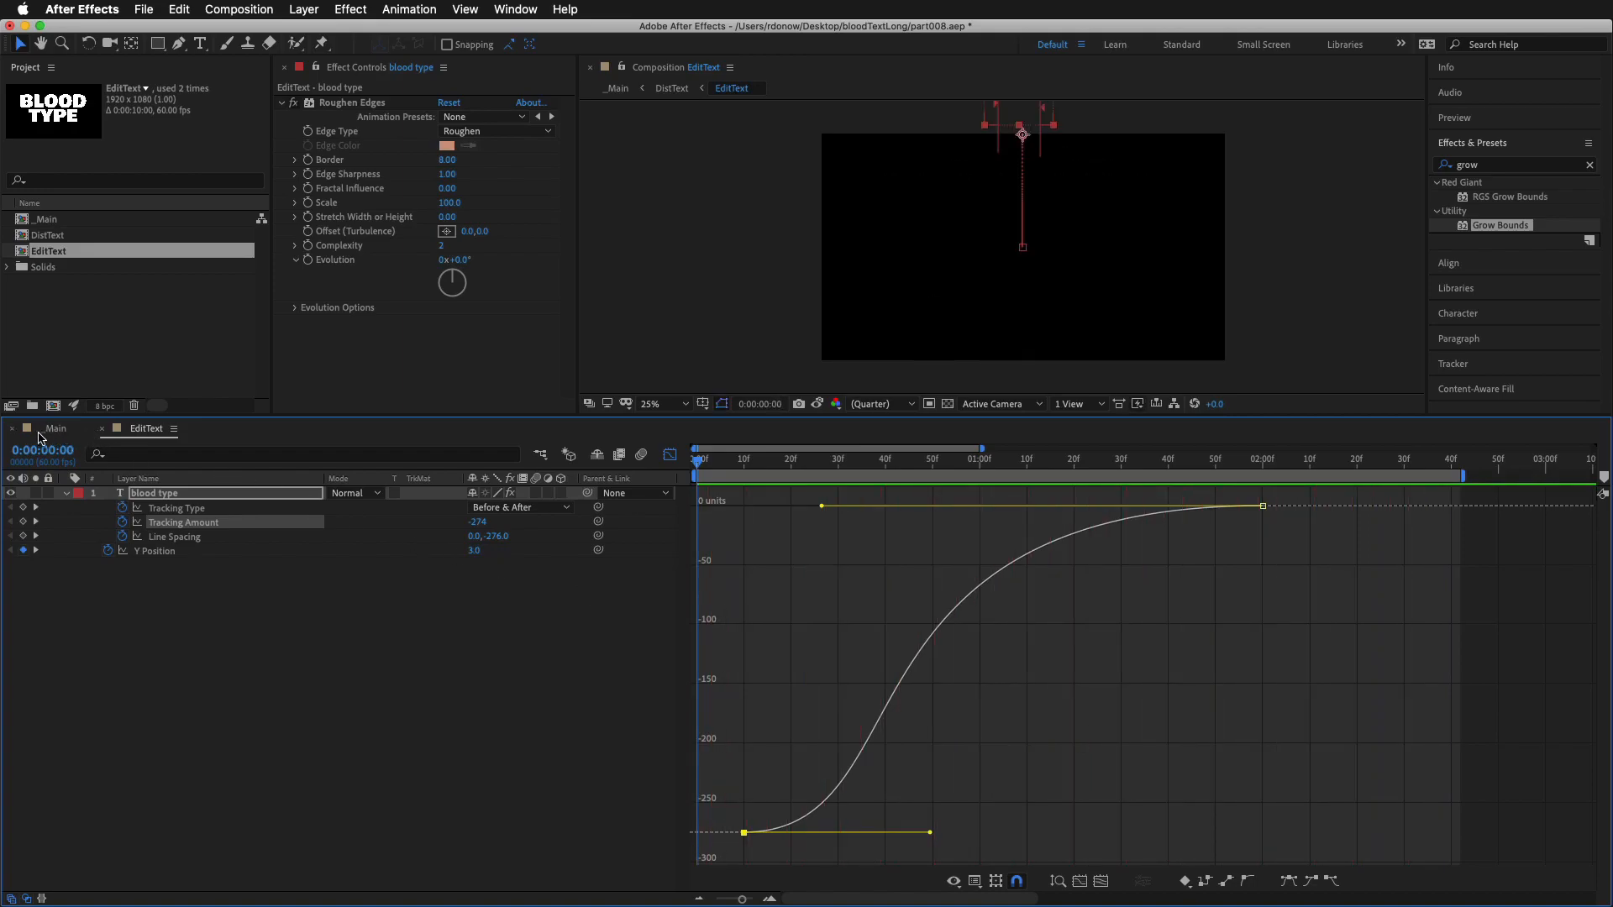
Close the EditText timeline to return to _Main, enlarge the composition view and preview the blood text animation
{"action": "left_click", "coordinate": [103, 430]}
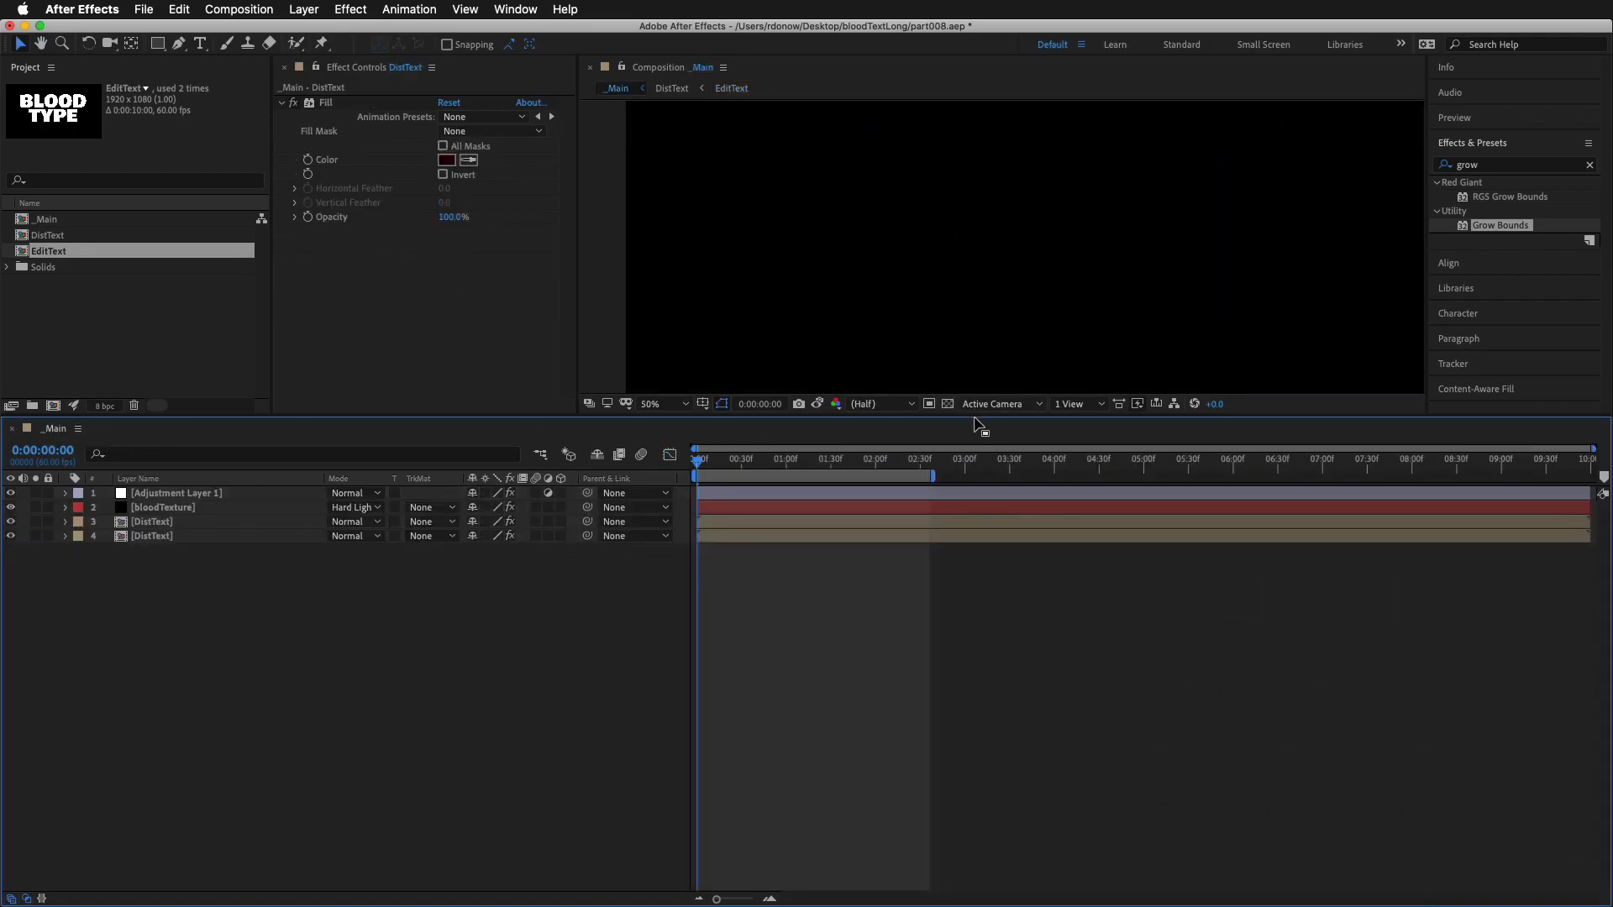
{"action": "left_click_drag", "start_coordinate": [974, 415], "coordinate": [998, 561]}
{"action": "scroll", "coordinate": [1102, 361], "scroll_direction": "down", "scroll_amount": 2}
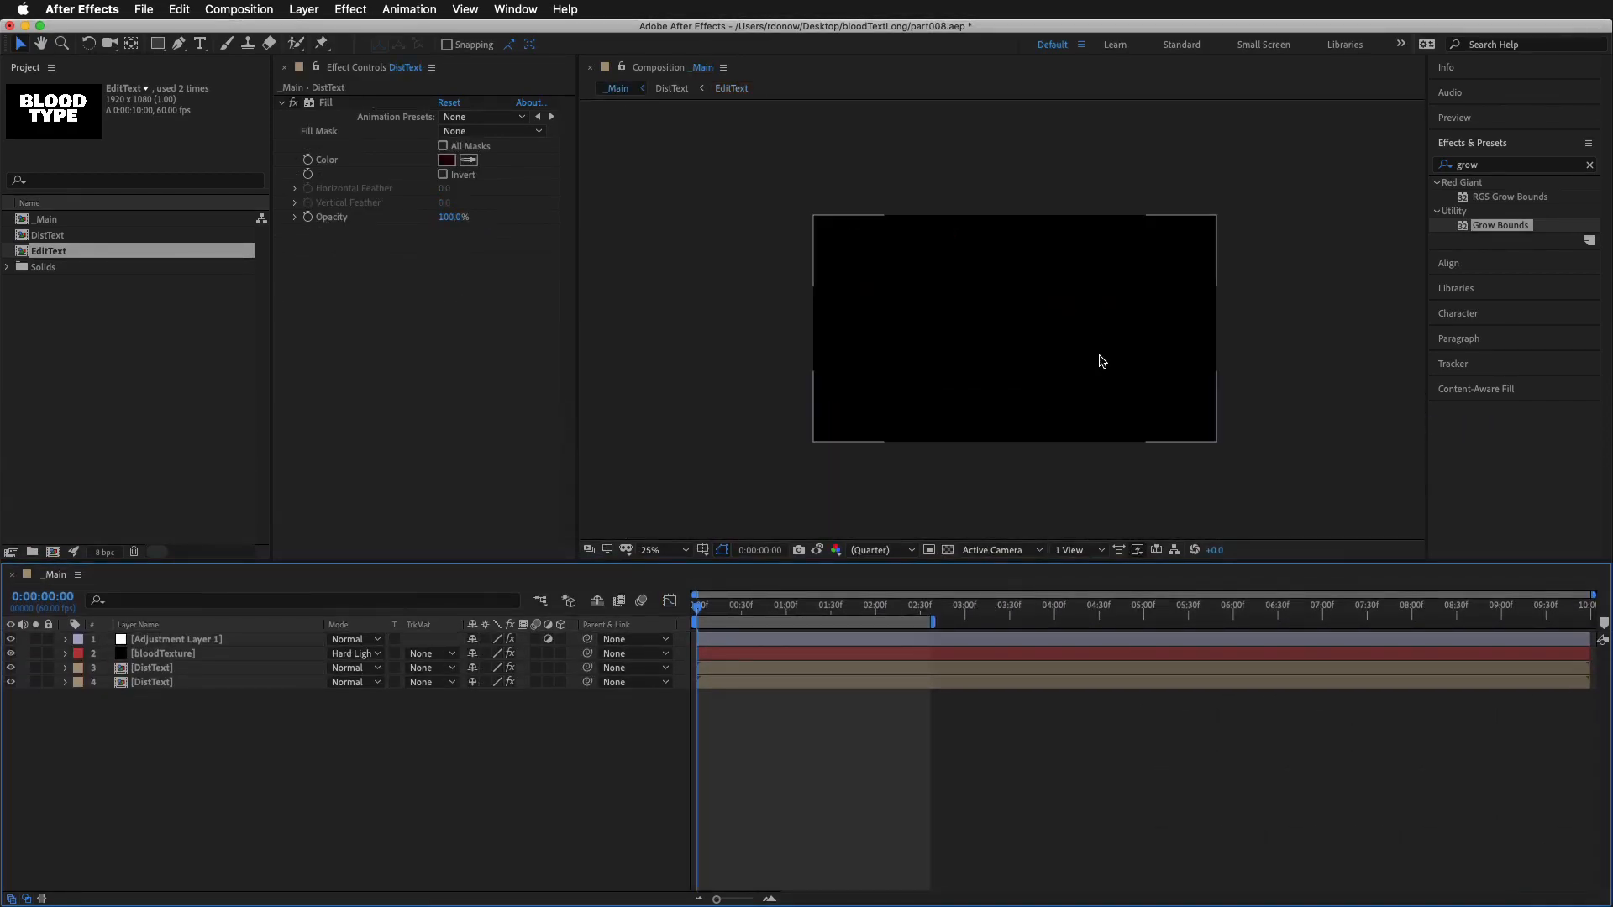
{"action": "key", "text": "space"}
{"action": "left_click_drag", "start_coordinate": [703, 609], "coordinate": [886, 620]}
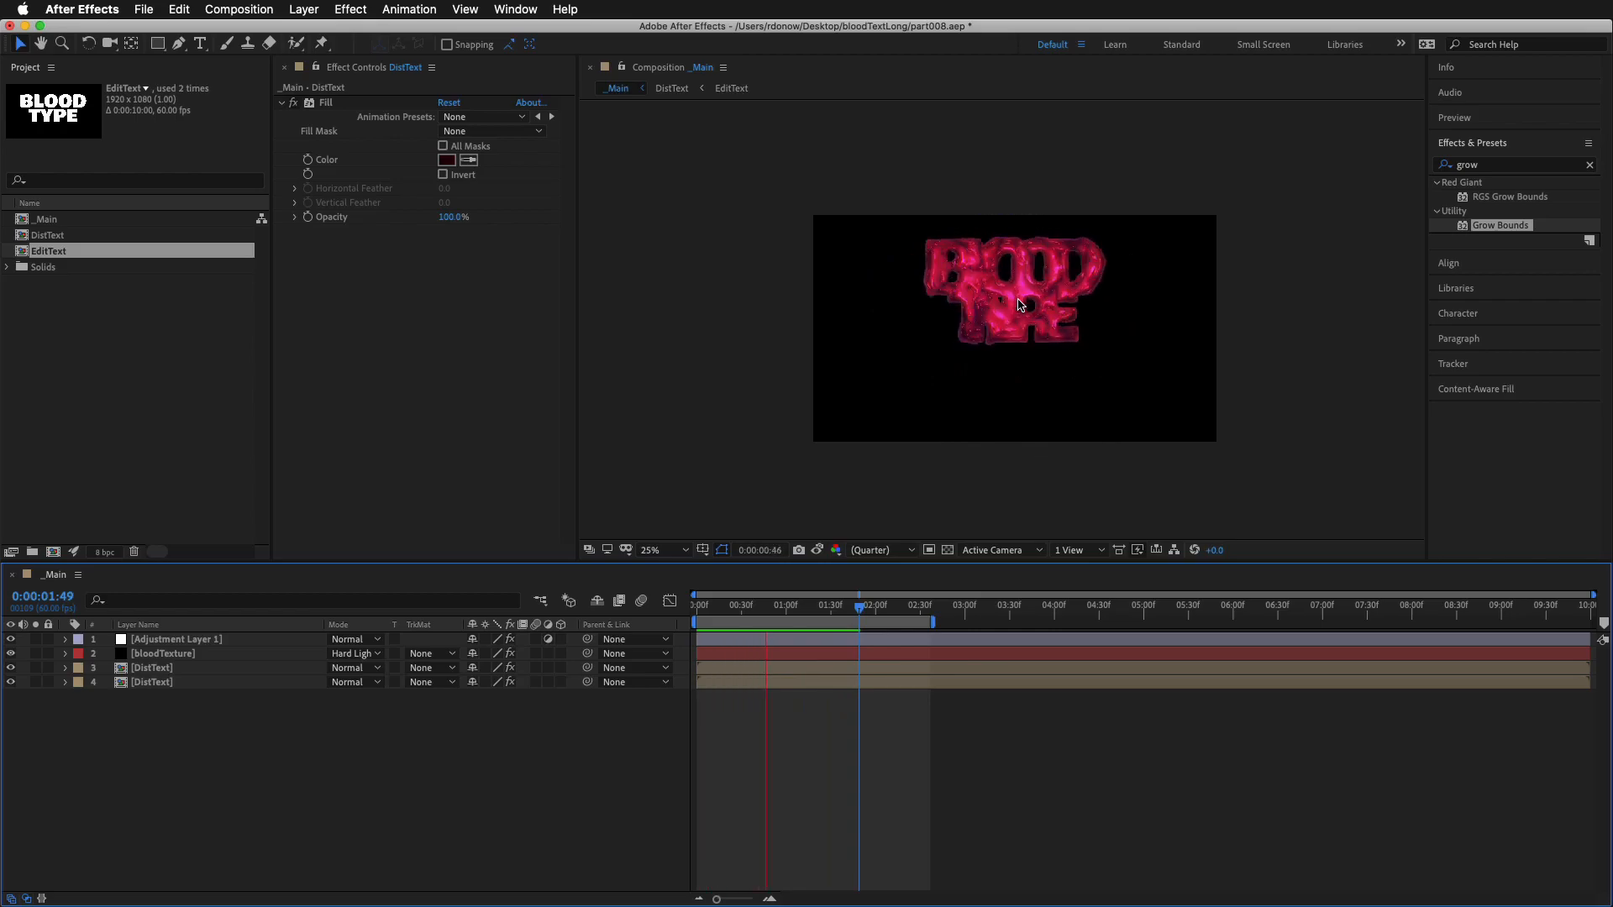
{"action": "key", "text": "space"}
Search the effects for "flo" to find CC Flo Motion
{"action": "left_click", "coordinate": [1480, 165]}
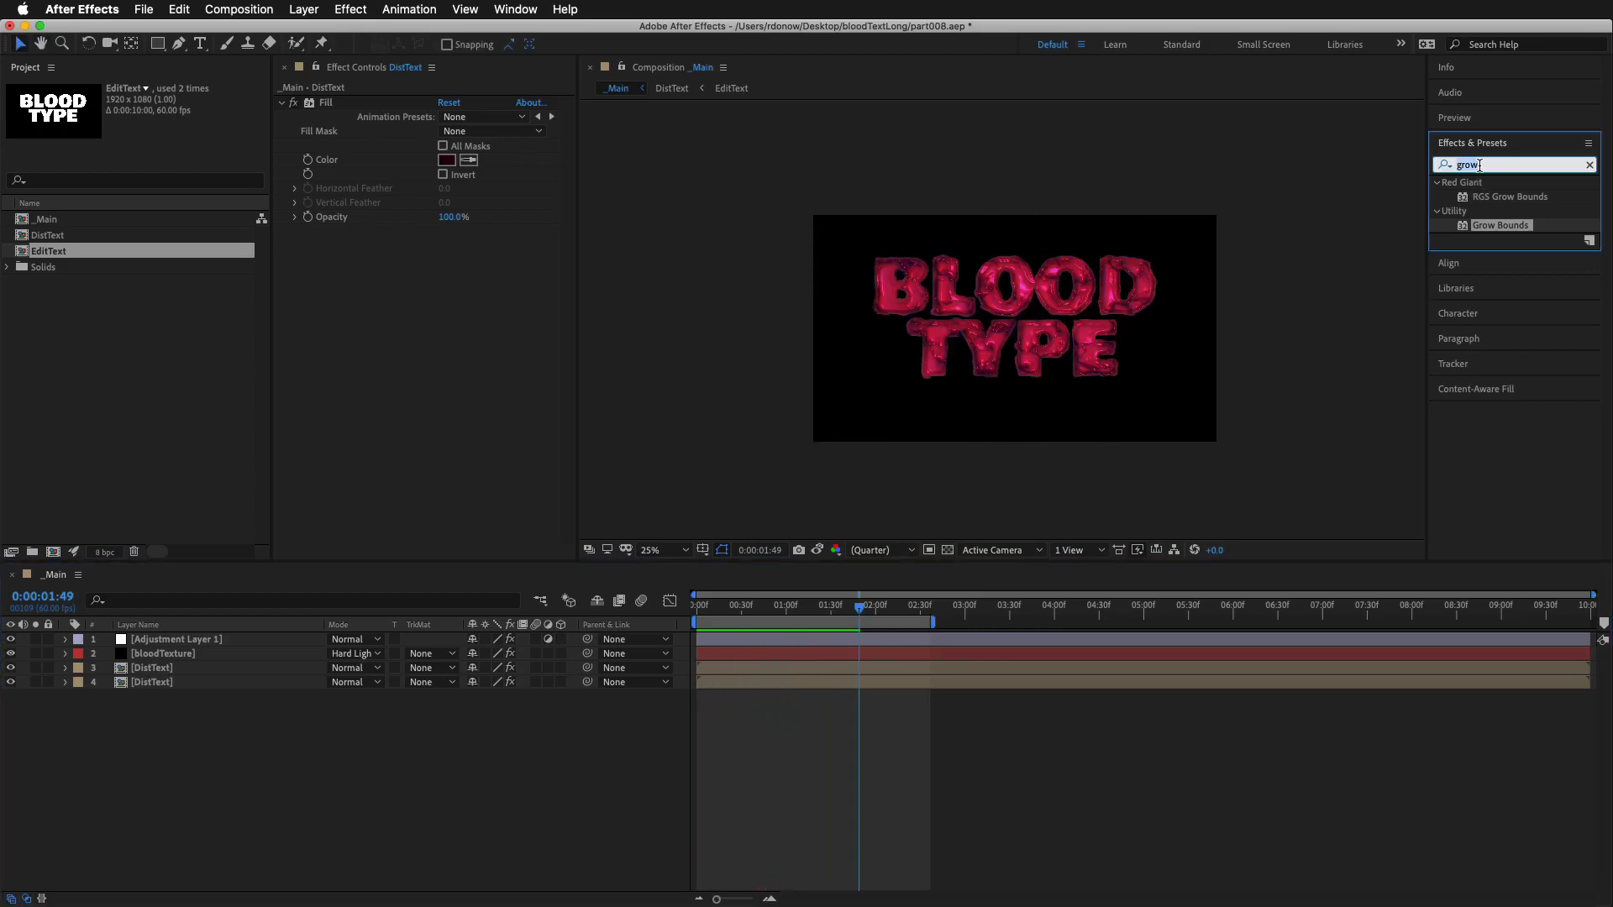
{"action": "type", "text": "fl"}
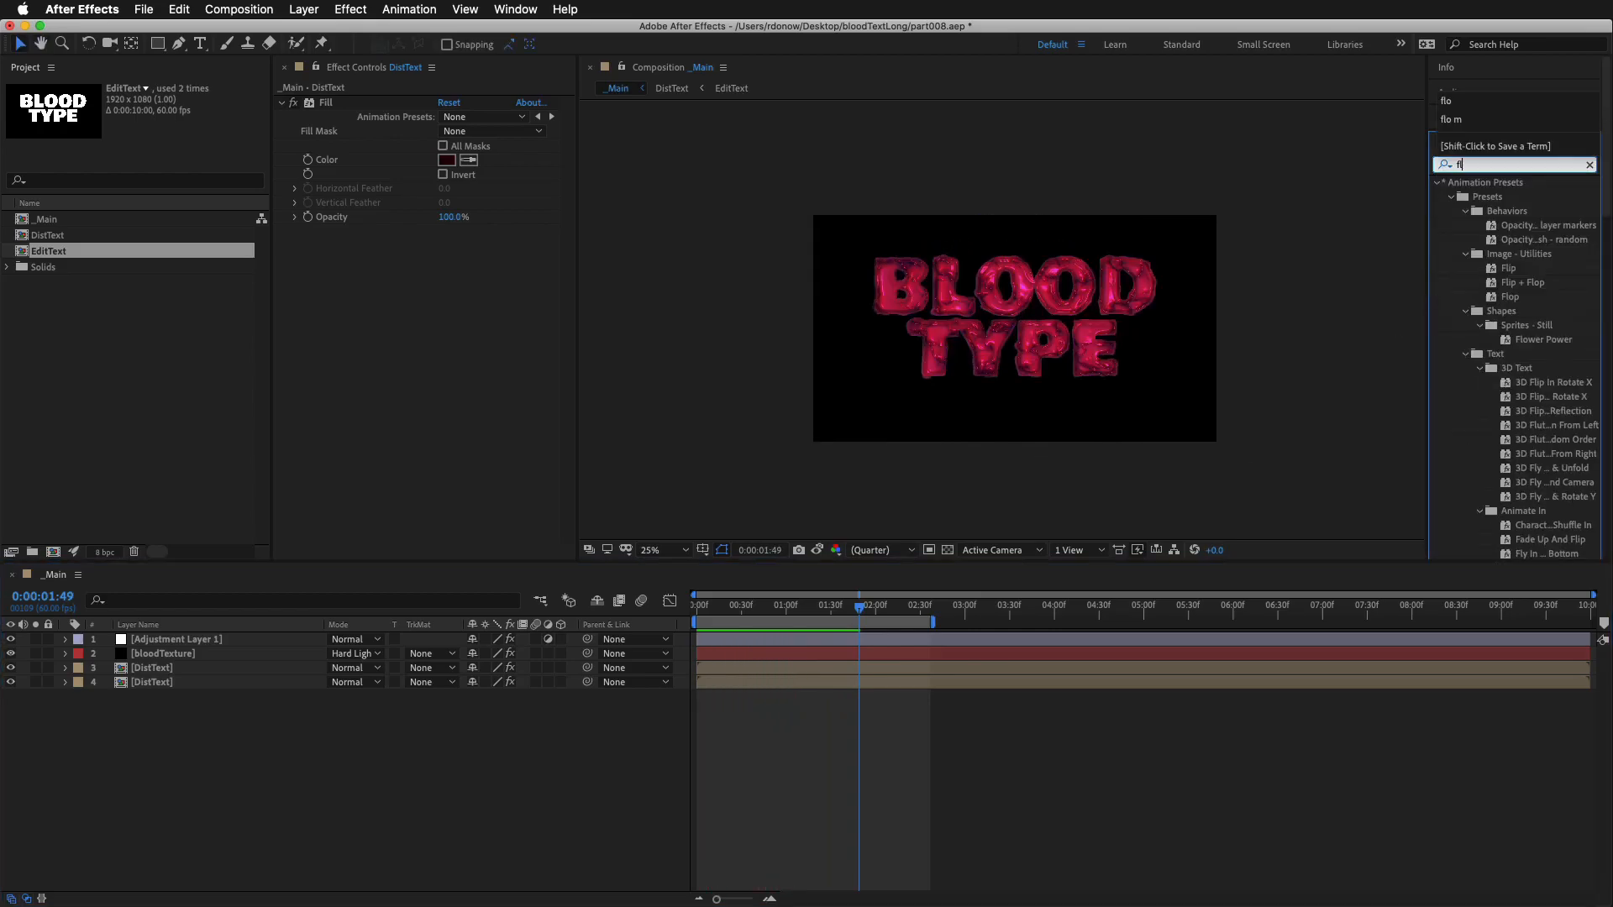
{"action": "type", "text": "o"}
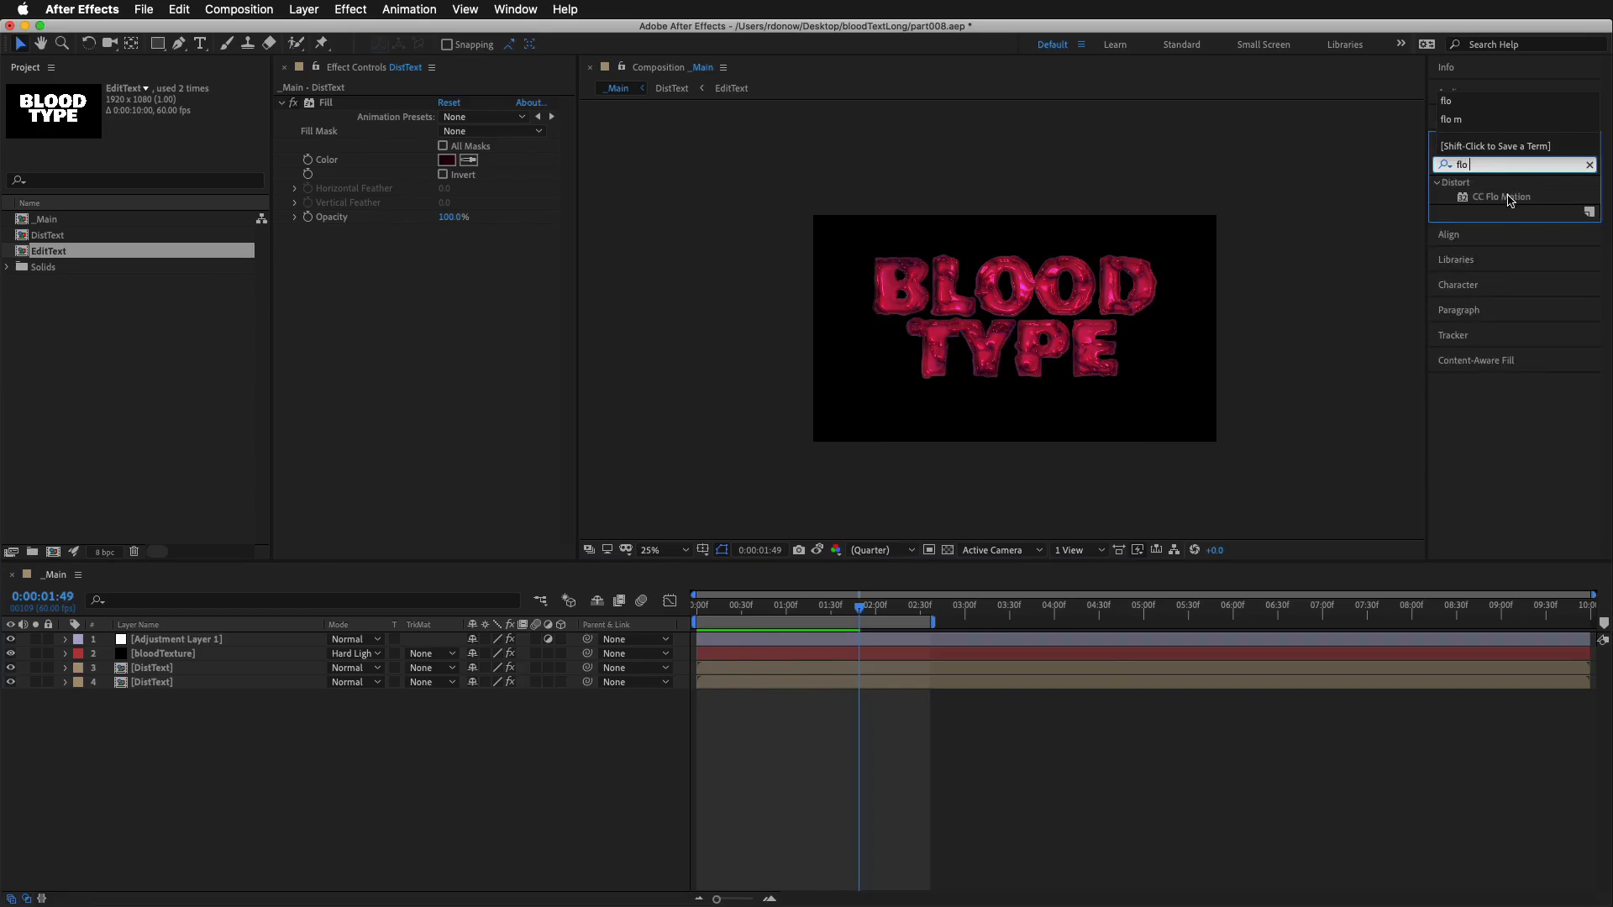
Pre-compose all four _Main layers into a new composition named floMO, moving all attributes into it
{"action": "left_click", "coordinate": [187, 642]}
{"action": "left_click", "coordinate": [168, 683], "text": "shift"}
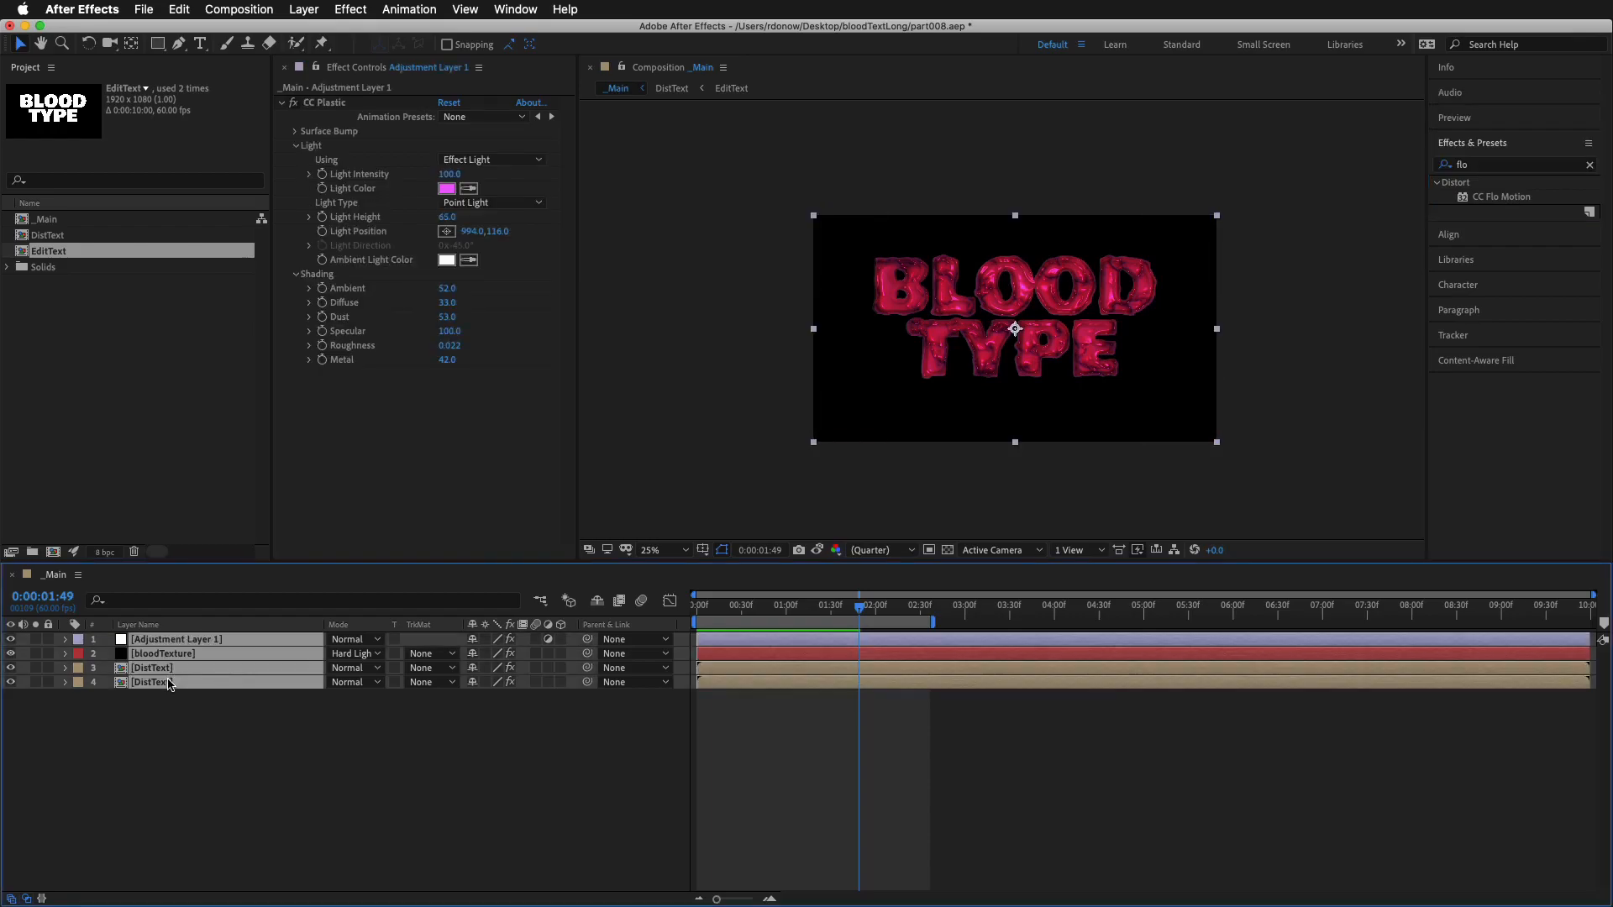
{"action": "right_click", "coordinate": [175, 648]}
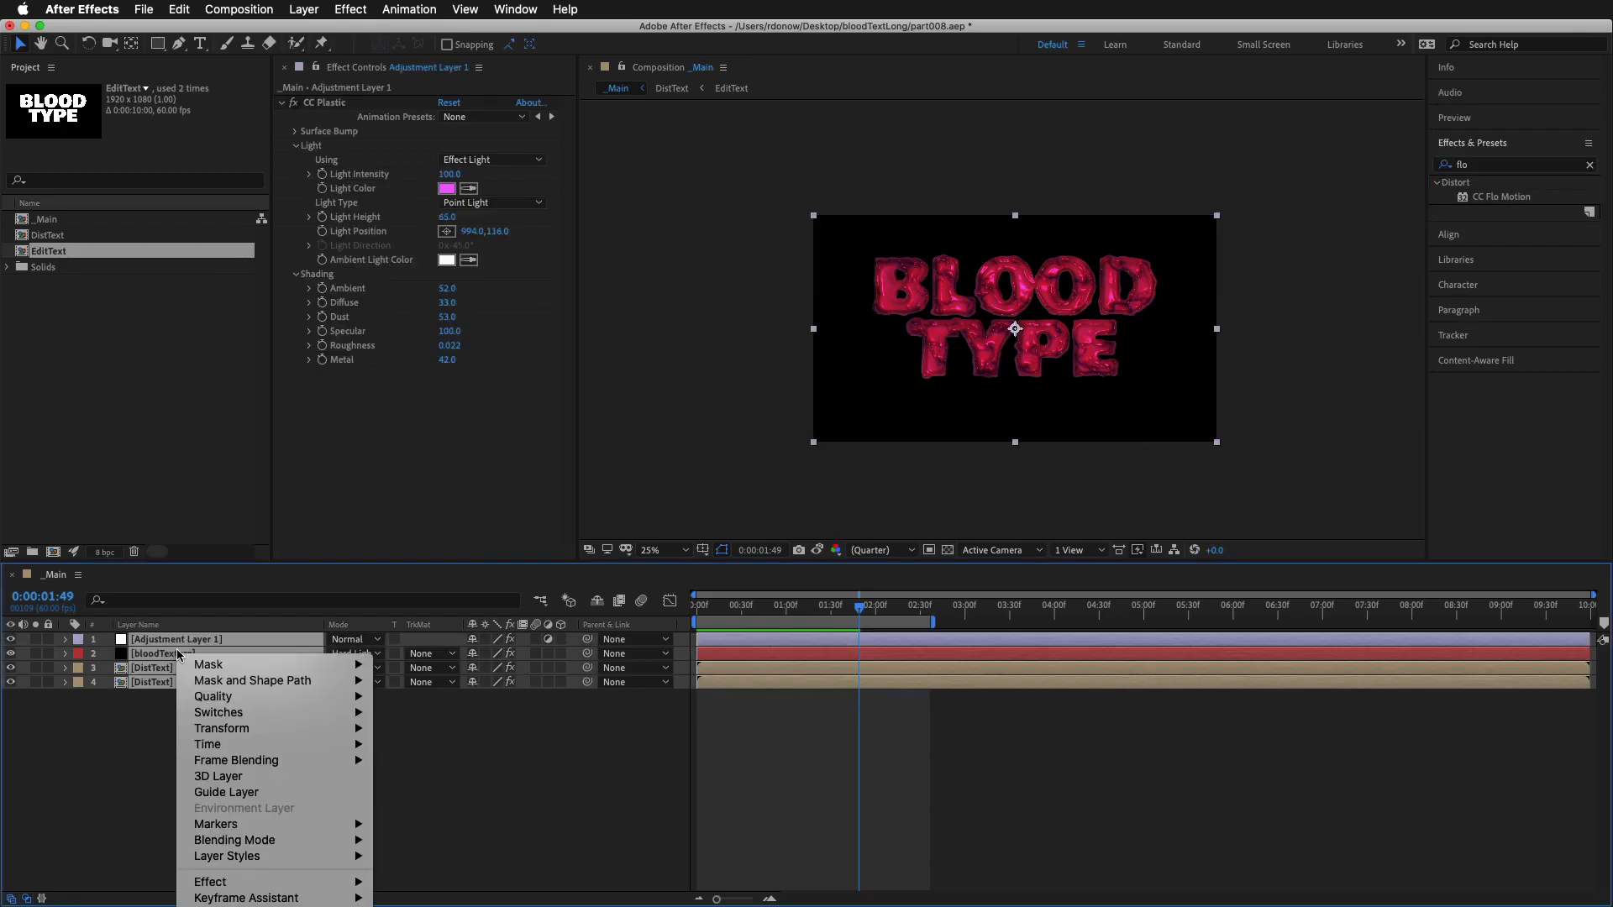
{"action": "mouse_move", "coordinate": [249, 750]}
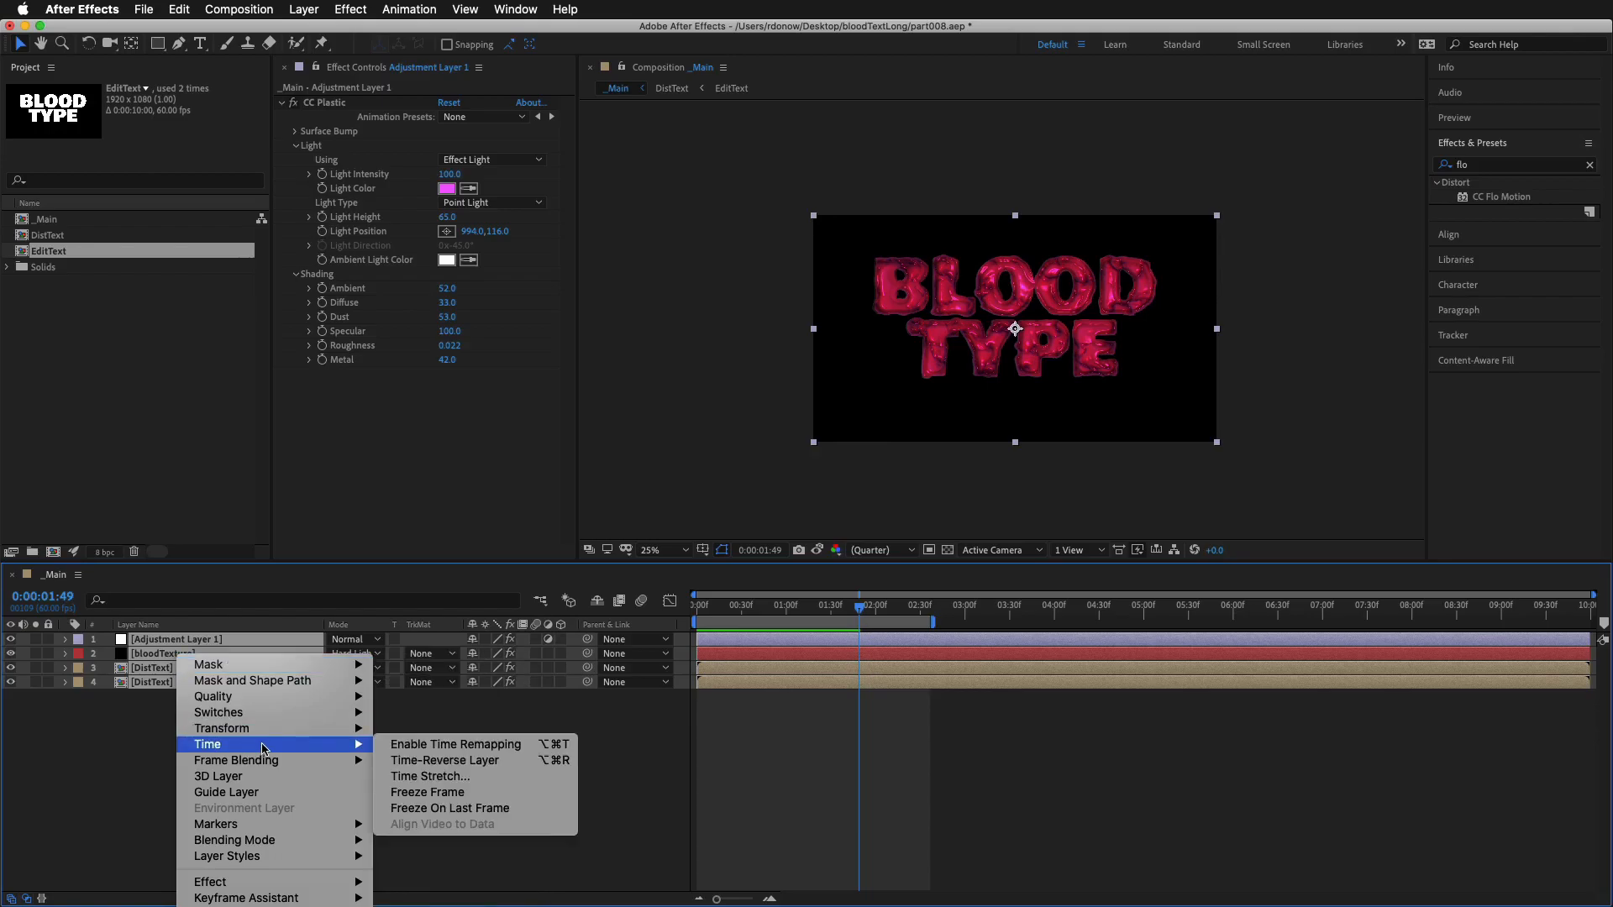
{"action": "left_click", "coordinate": [640, 767]}
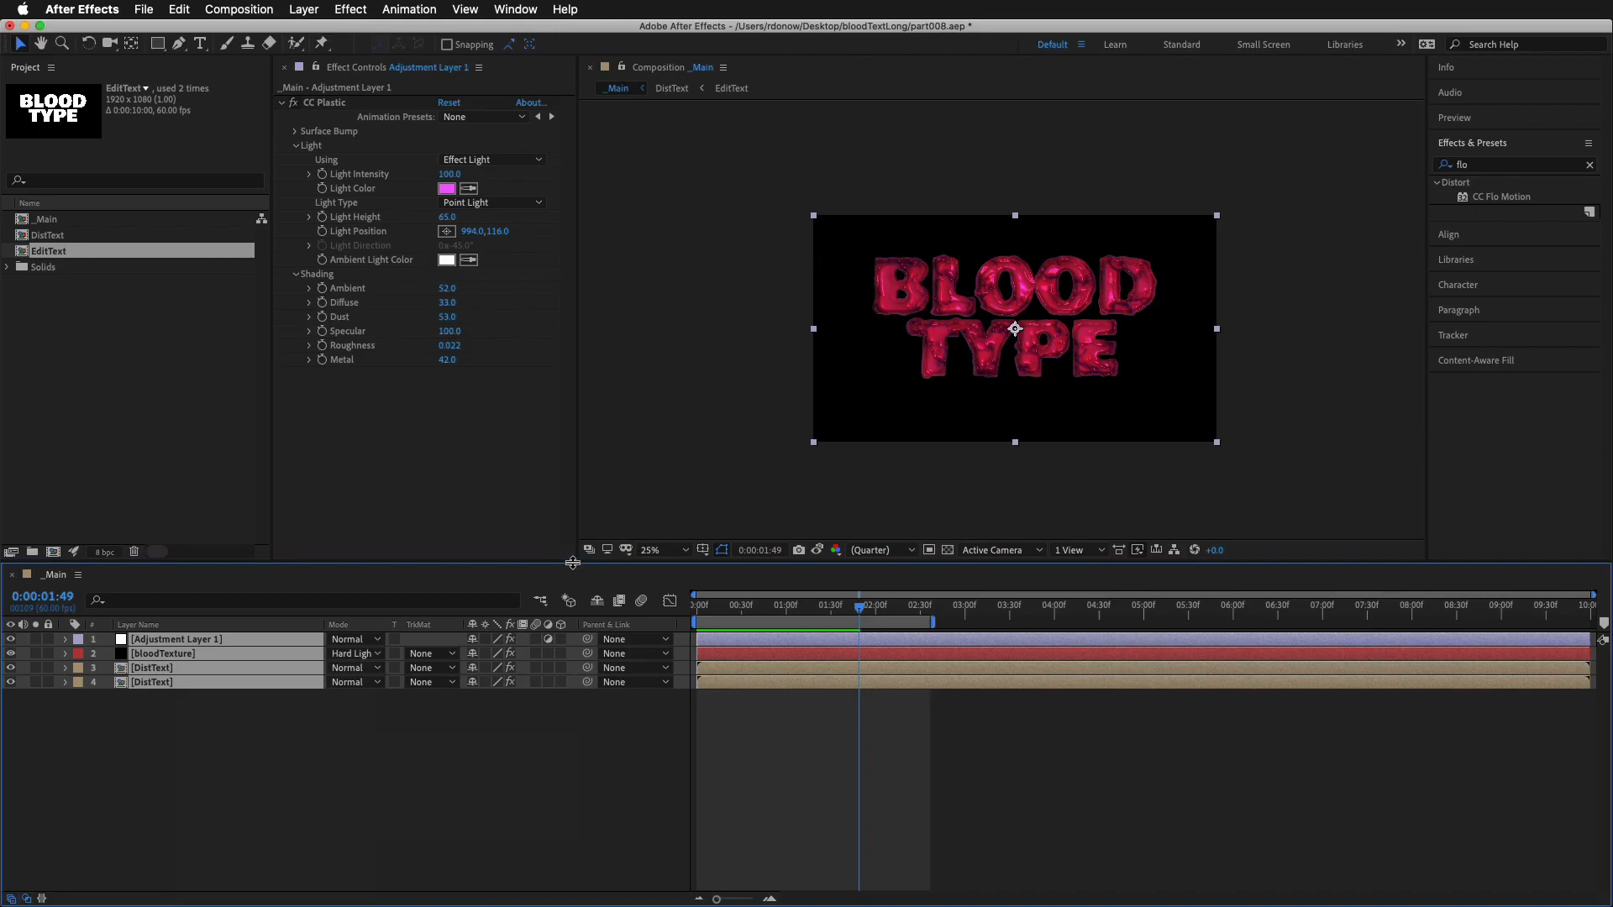
{"action": "left_click_drag", "start_coordinate": [469, 560], "coordinate": [470, 420]}
{"action": "right_click", "coordinate": [228, 499]}
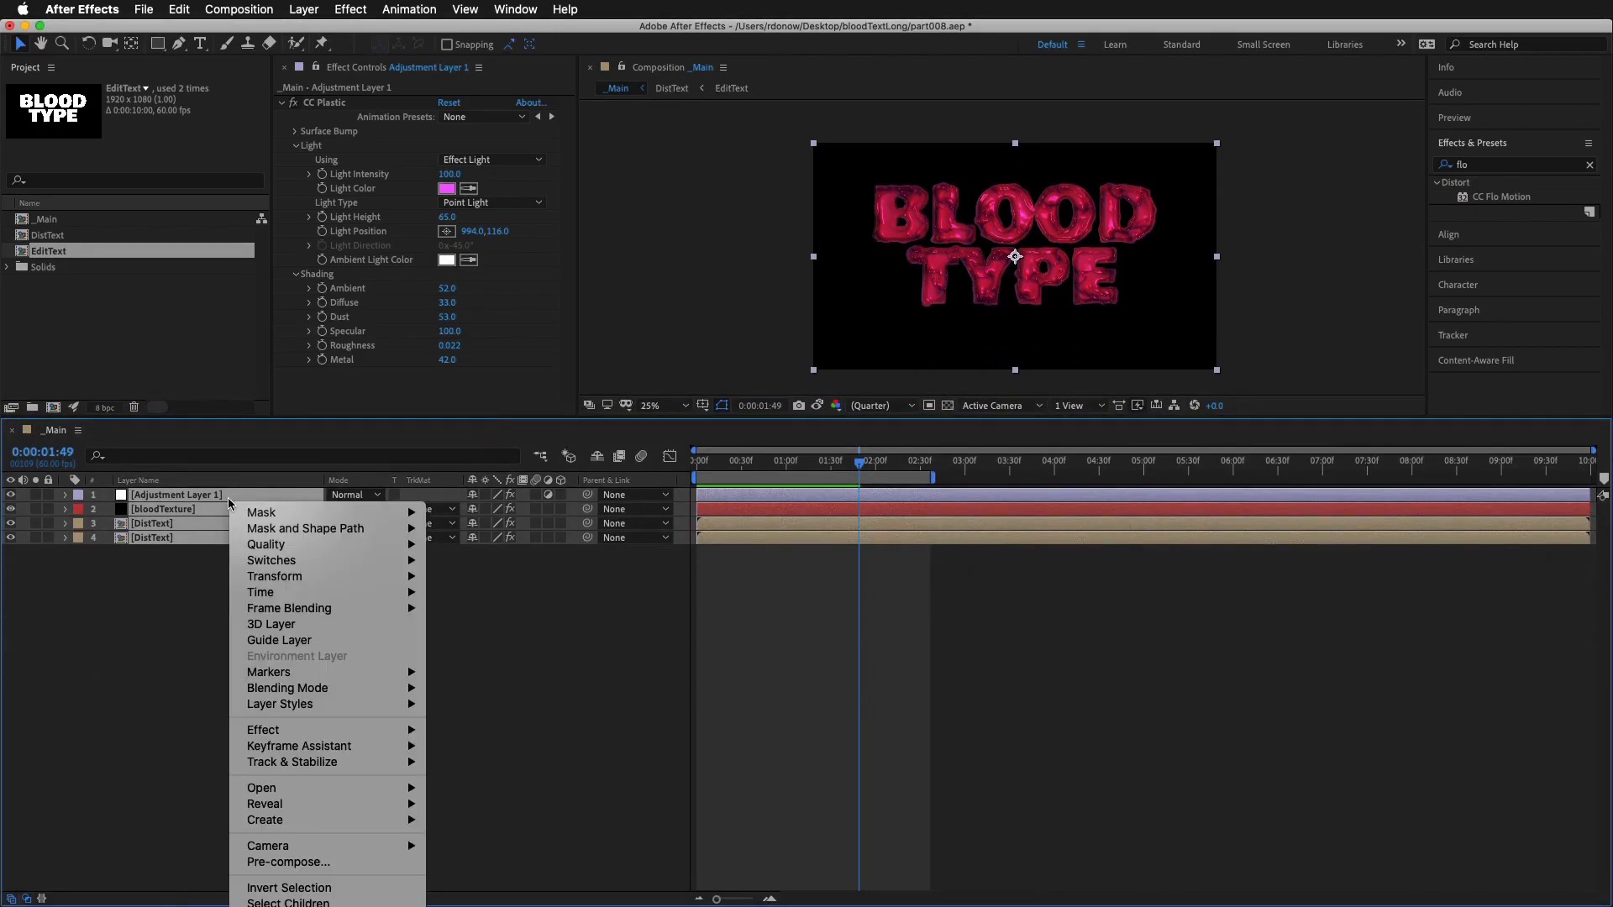
{"action": "mouse_move", "coordinate": [310, 729]}
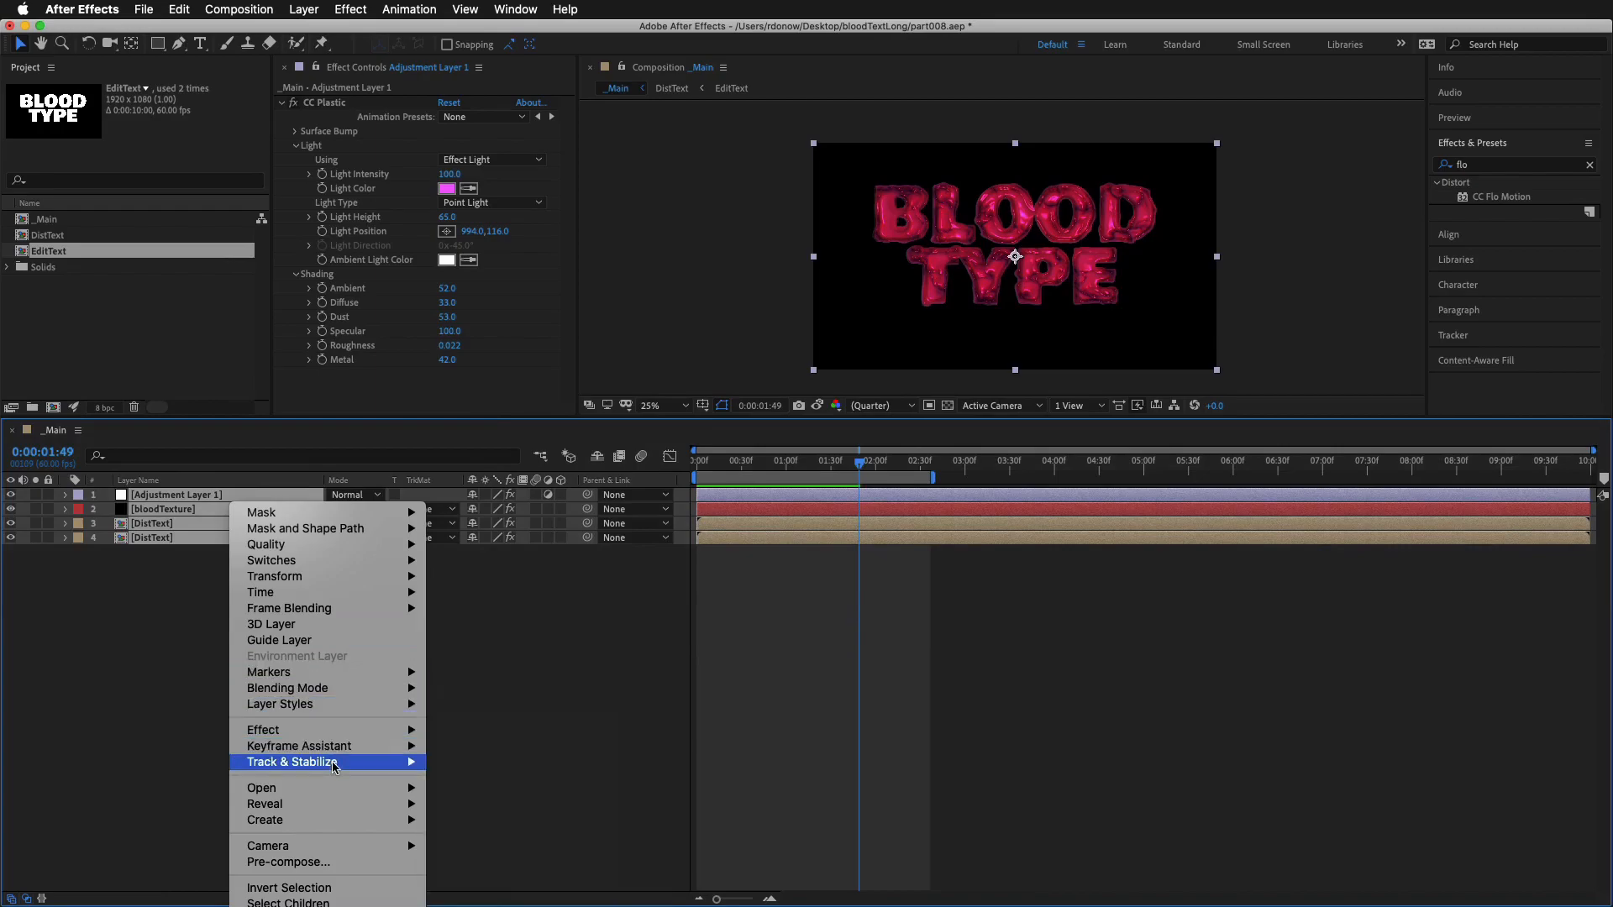
{"action": "left_click", "coordinate": [324, 864]}
{"action": "type", "text": "fl"}
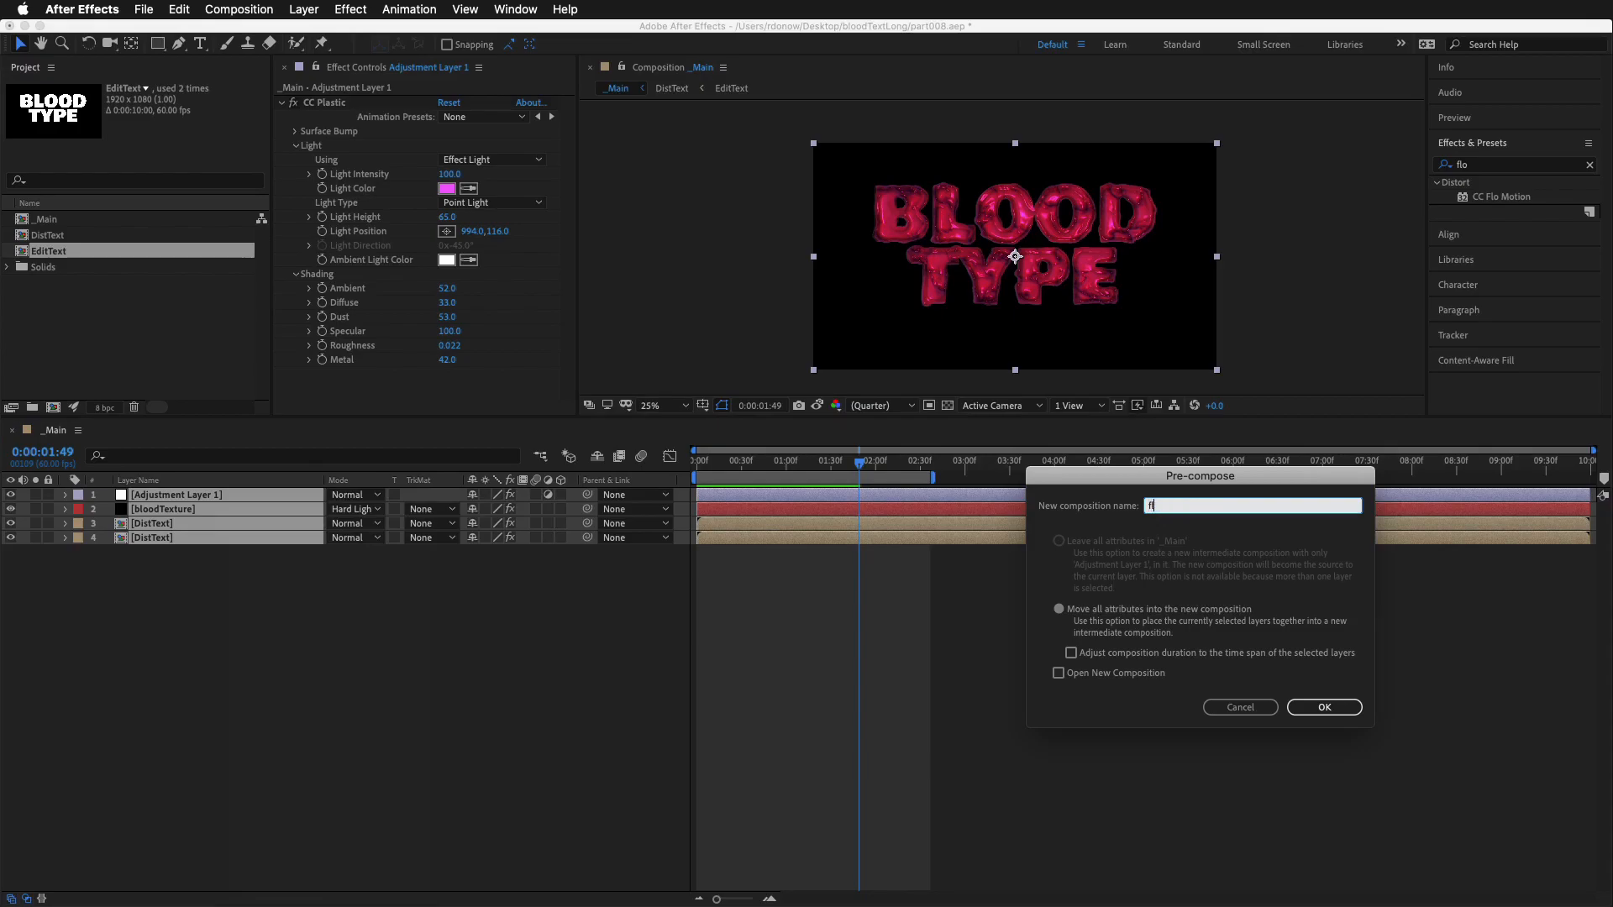
{"action": "key", "text": "super+Tab"}
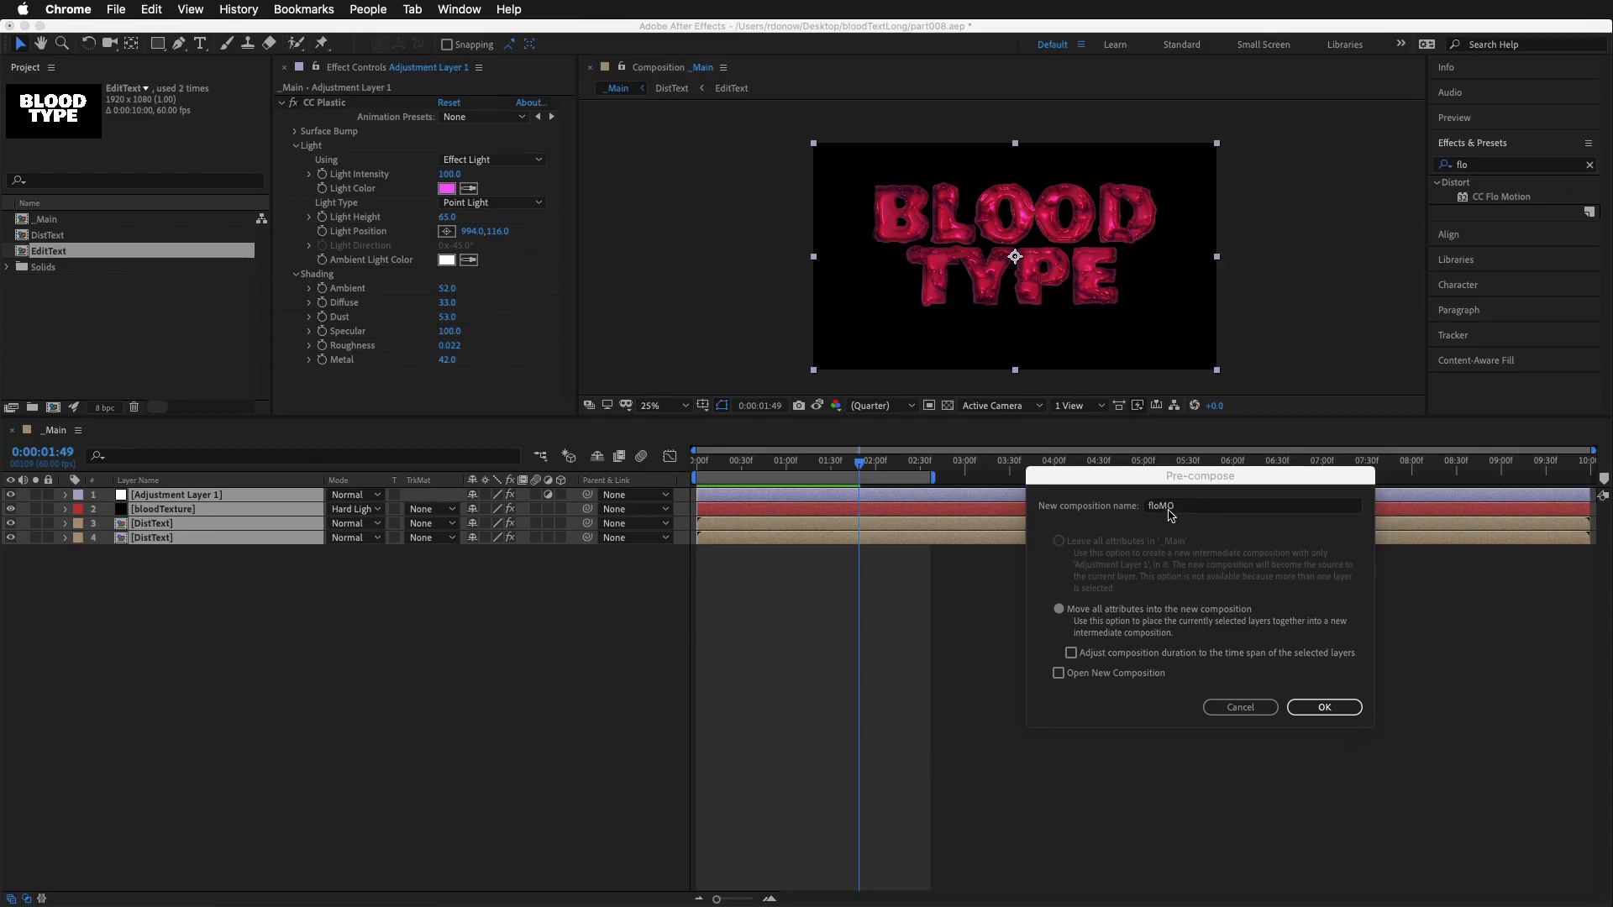
{"action": "left_click", "coordinate": [1324, 710]}
{"action": "left_click", "coordinate": [1325, 708]}
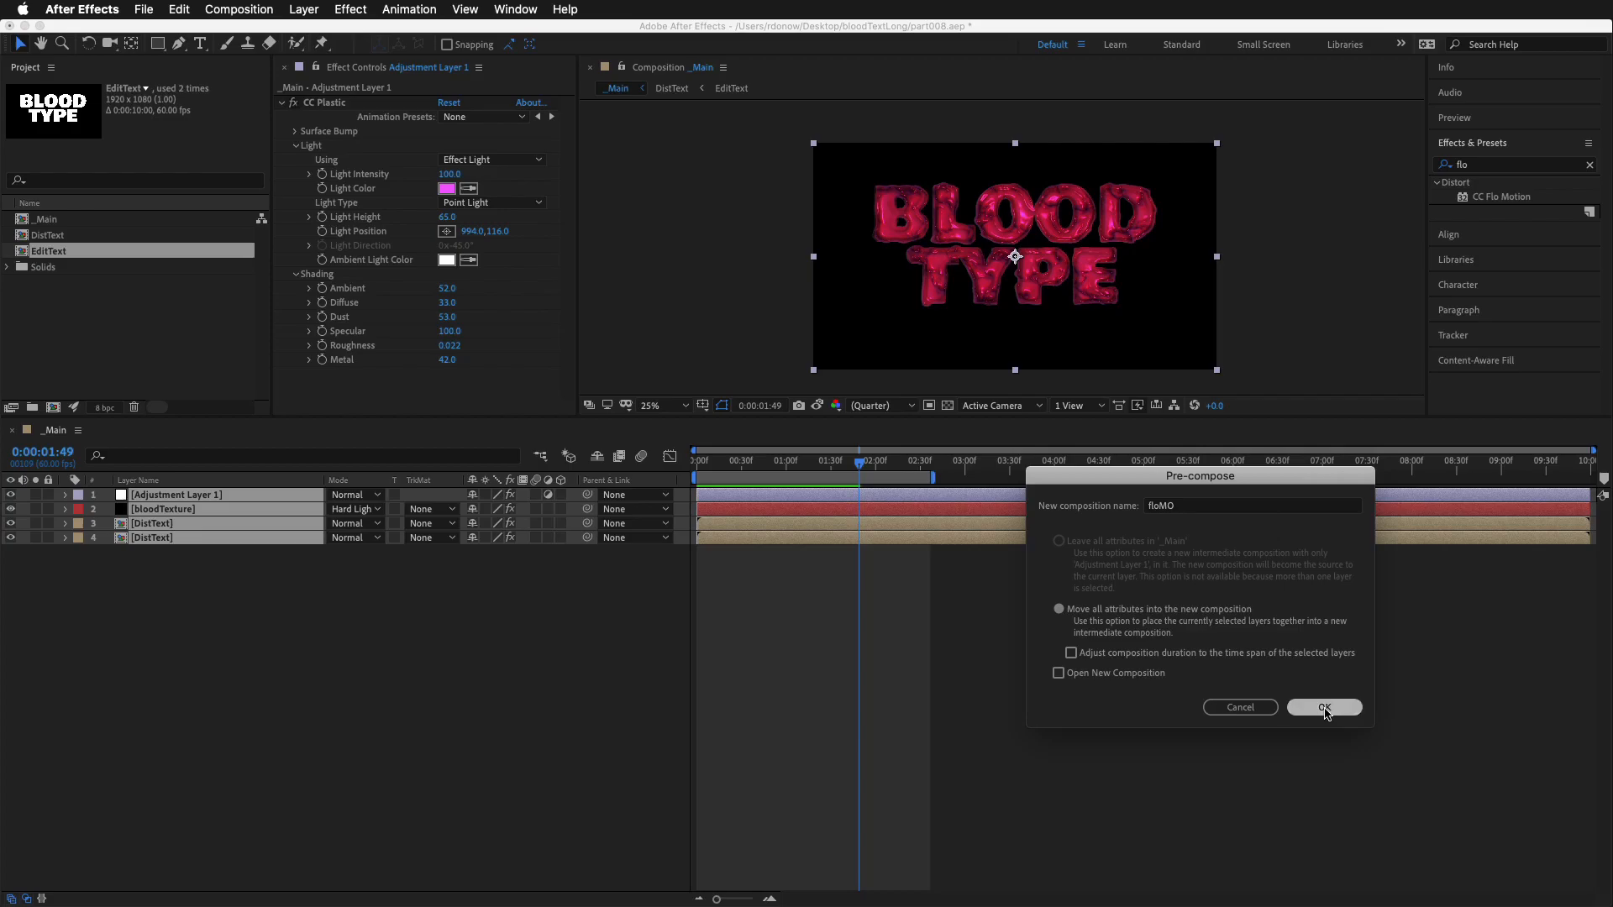
Apply the CC Flo Motion effect to the floMO layer and enlarge the composition view to 50%
{"action": "left_click", "coordinate": [1499, 198]}
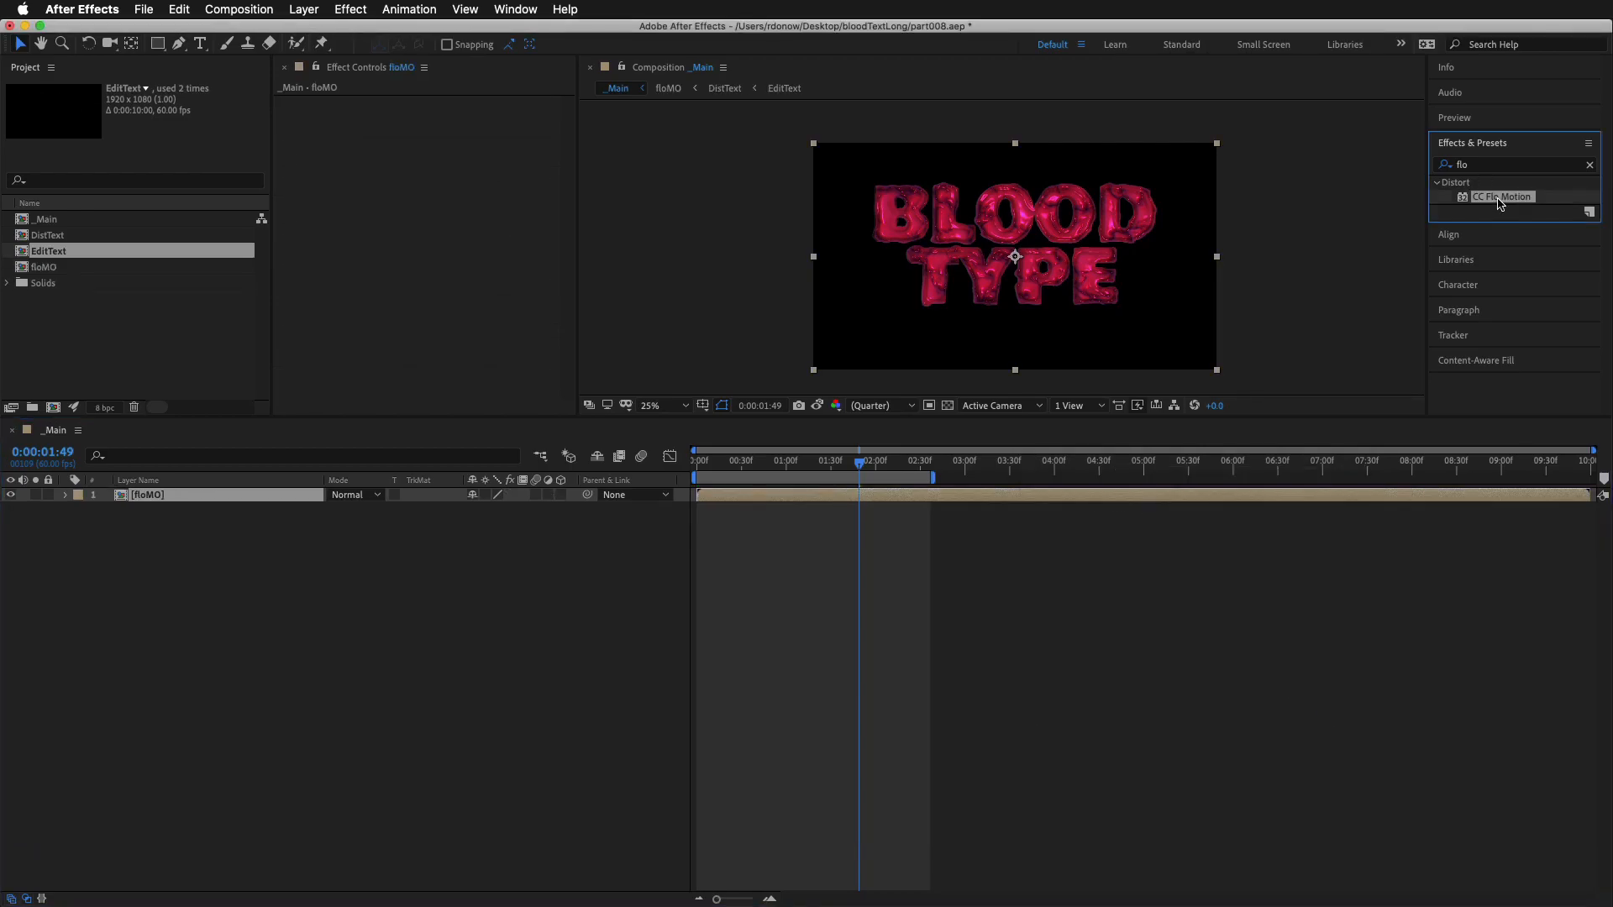
{"action": "left_click_drag", "start_coordinate": [1382, 301], "coordinate": [224, 500]}
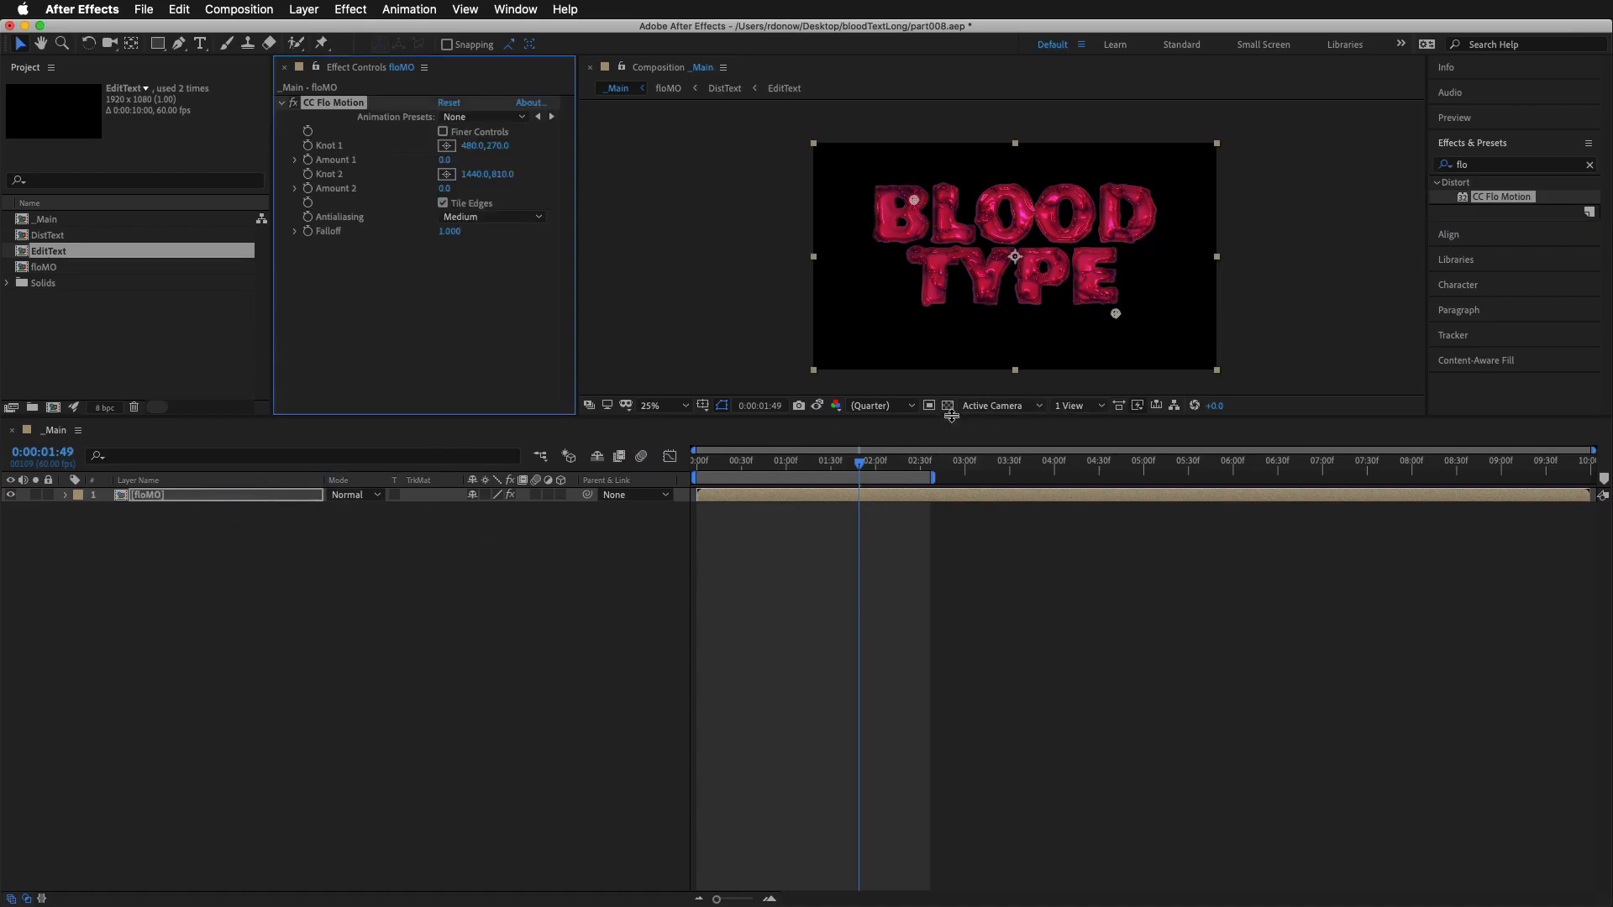
{"action": "left_click_drag", "start_coordinate": [952, 432], "coordinate": [952, 643]}
{"action": "key", "text": "period"}
{"action": "key", "text": "h"}
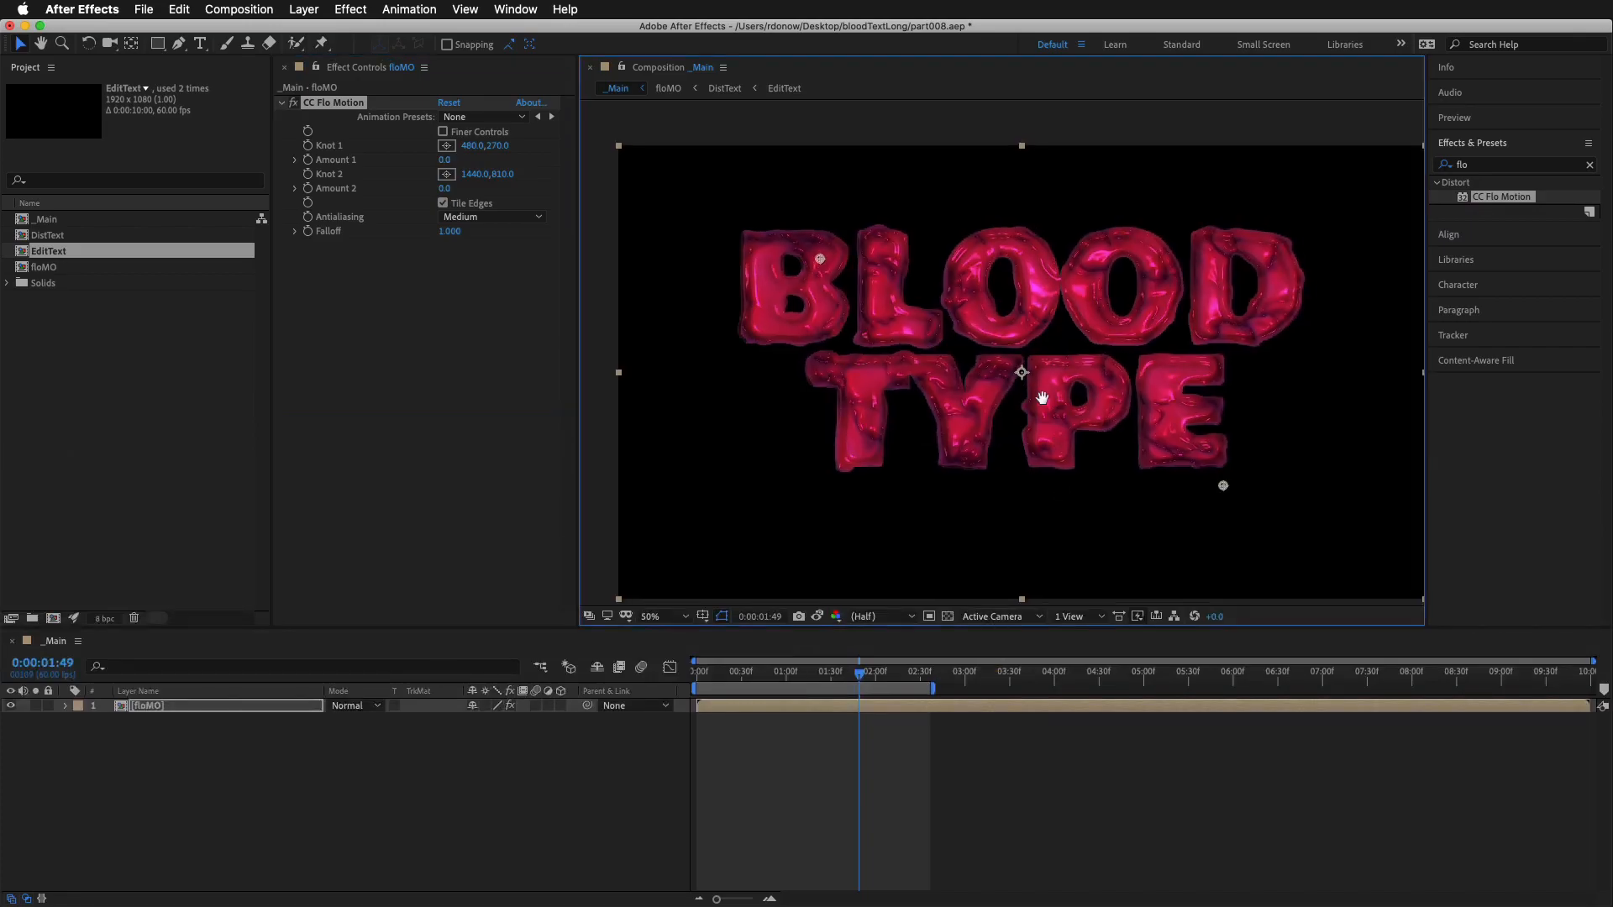
{"action": "left_click_drag", "start_coordinate": [1039, 396], "coordinate": [1041, 398]}
{"action": "key", "text": "v"}
Place both CC Flo Motion knots just above the frame, Knot 1 at about 756, -62 and Knot 2 at about 1148, -60
{"action": "left_click", "coordinate": [446, 146]}
{"action": "left_click", "coordinate": [778, 131]}
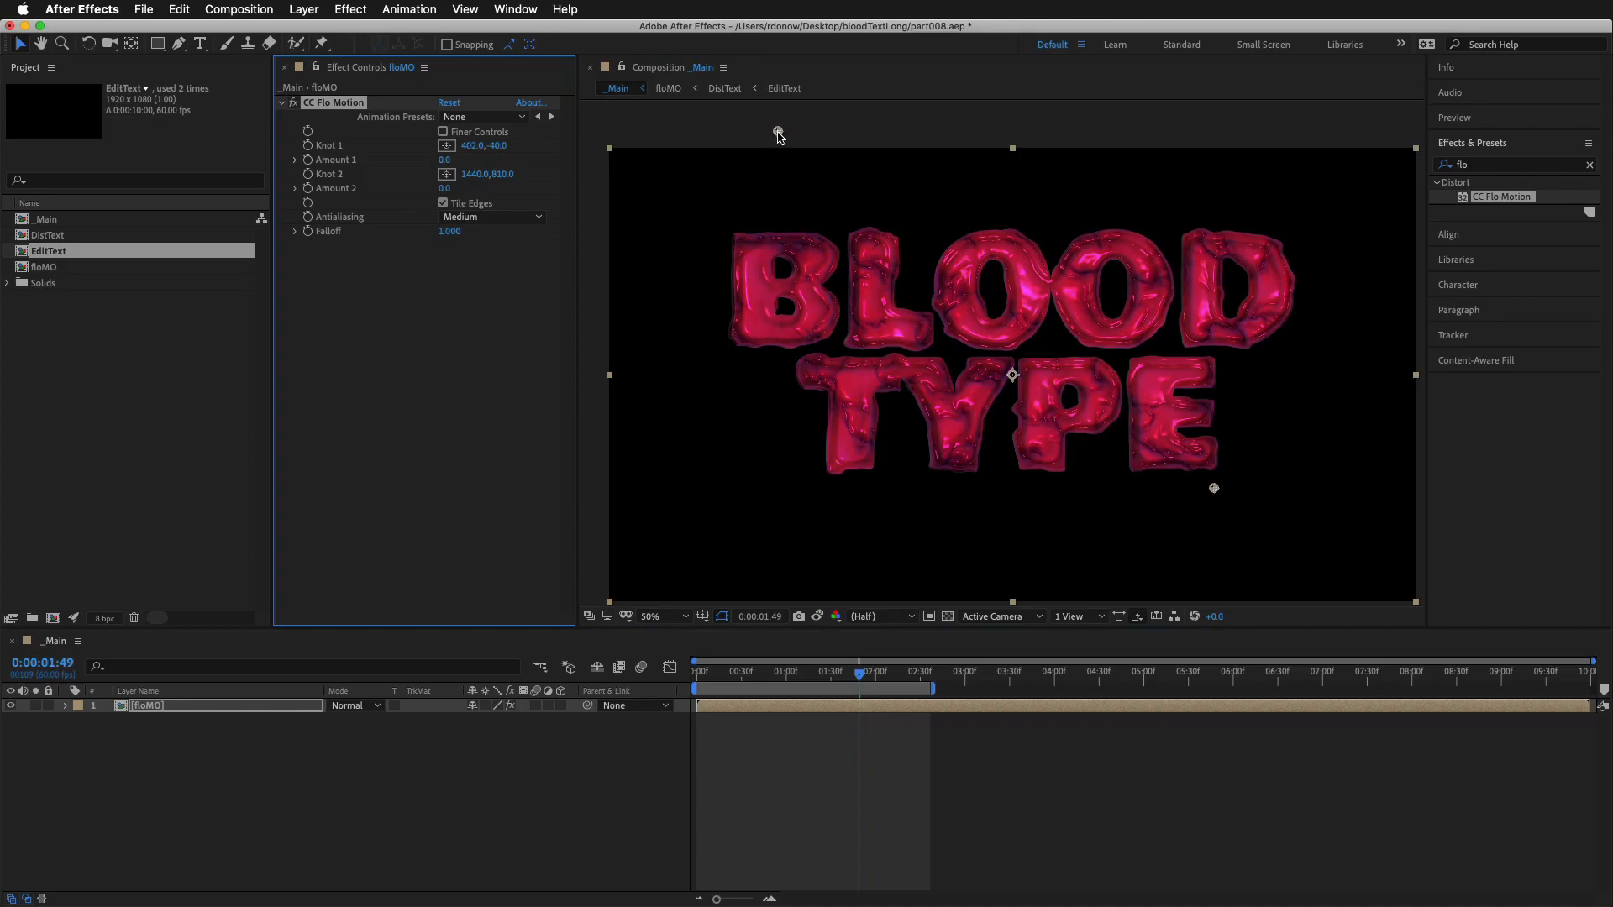
{"action": "left_click", "coordinate": [444, 203]}
{"action": "left_click", "coordinate": [446, 174]}
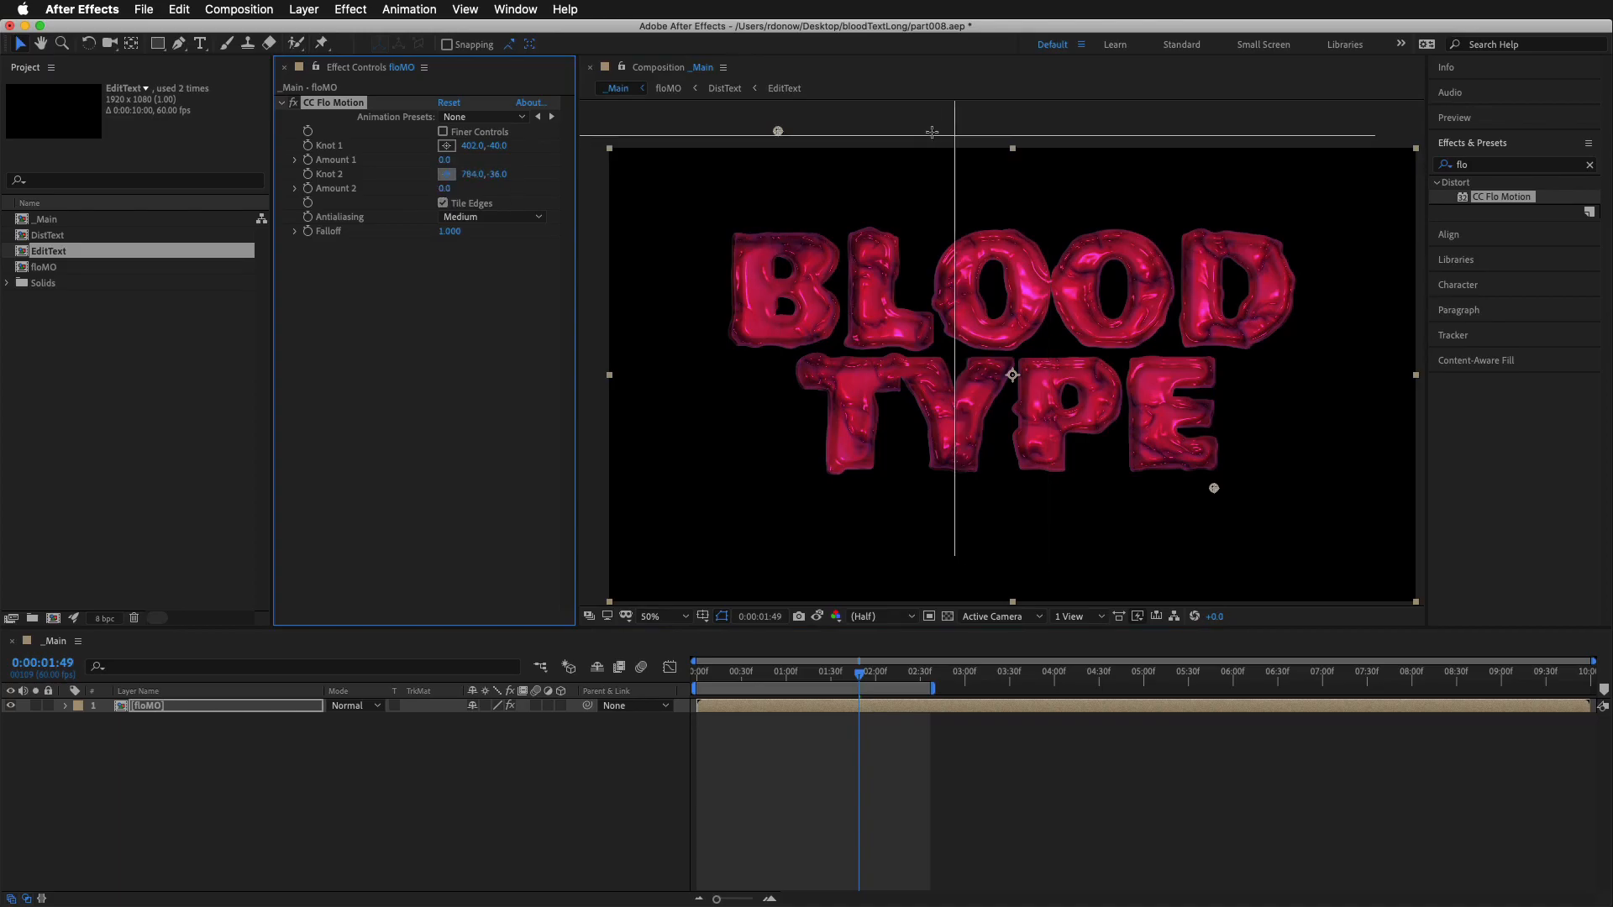
{"action": "left_click", "coordinate": [888, 123]}
{"action": "left_click_drag", "start_coordinate": [889, 123], "coordinate": [1106, 127]}
{"action": "left_click_drag", "start_coordinate": [778, 132], "coordinate": [928, 126]}
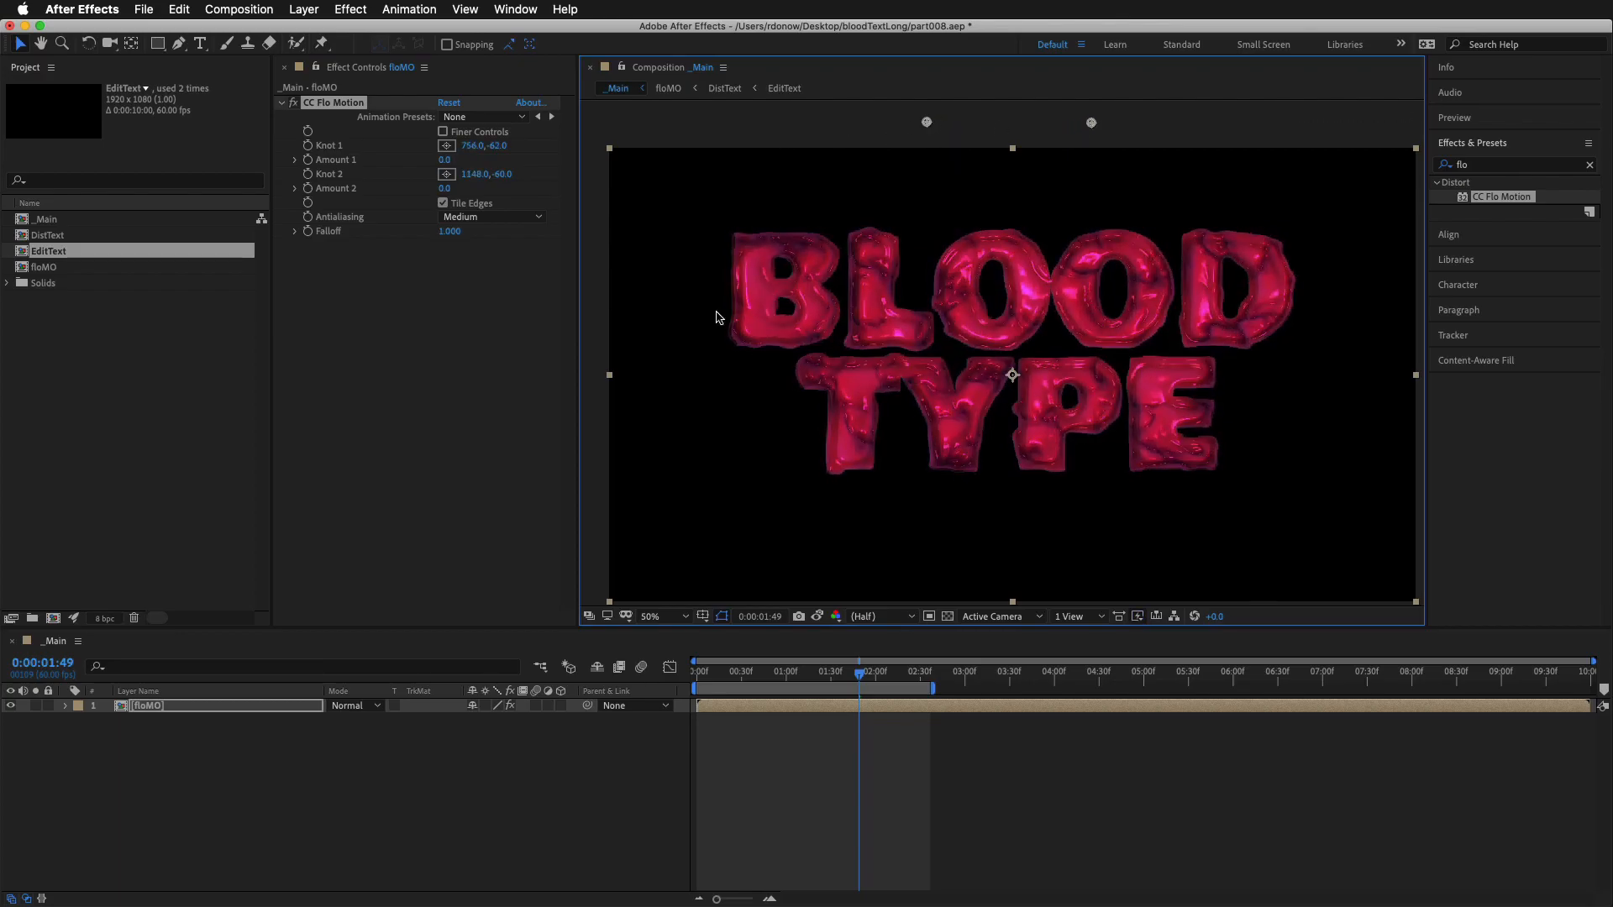
Set Amount 1 to 7 and Amount 2 to 8, and move the knots to about 960, -62 and 1284, -58
{"action": "mouse_move", "coordinate": [451, 165]}
{"action": "left_mouse_down"}
{"action": "mouse_move", "coordinate": [610, 138]}
{"action": "mouse_move", "coordinate": [426, 158]}
{"action": "mouse_move", "coordinate": [461, 160]}
{"action": "mouse_move", "coordinate": [444, 160]}
{"action": "left_mouse_up"}
{"action": "left_click_drag", "start_coordinate": [1091, 122], "coordinate": [1116, 123]}
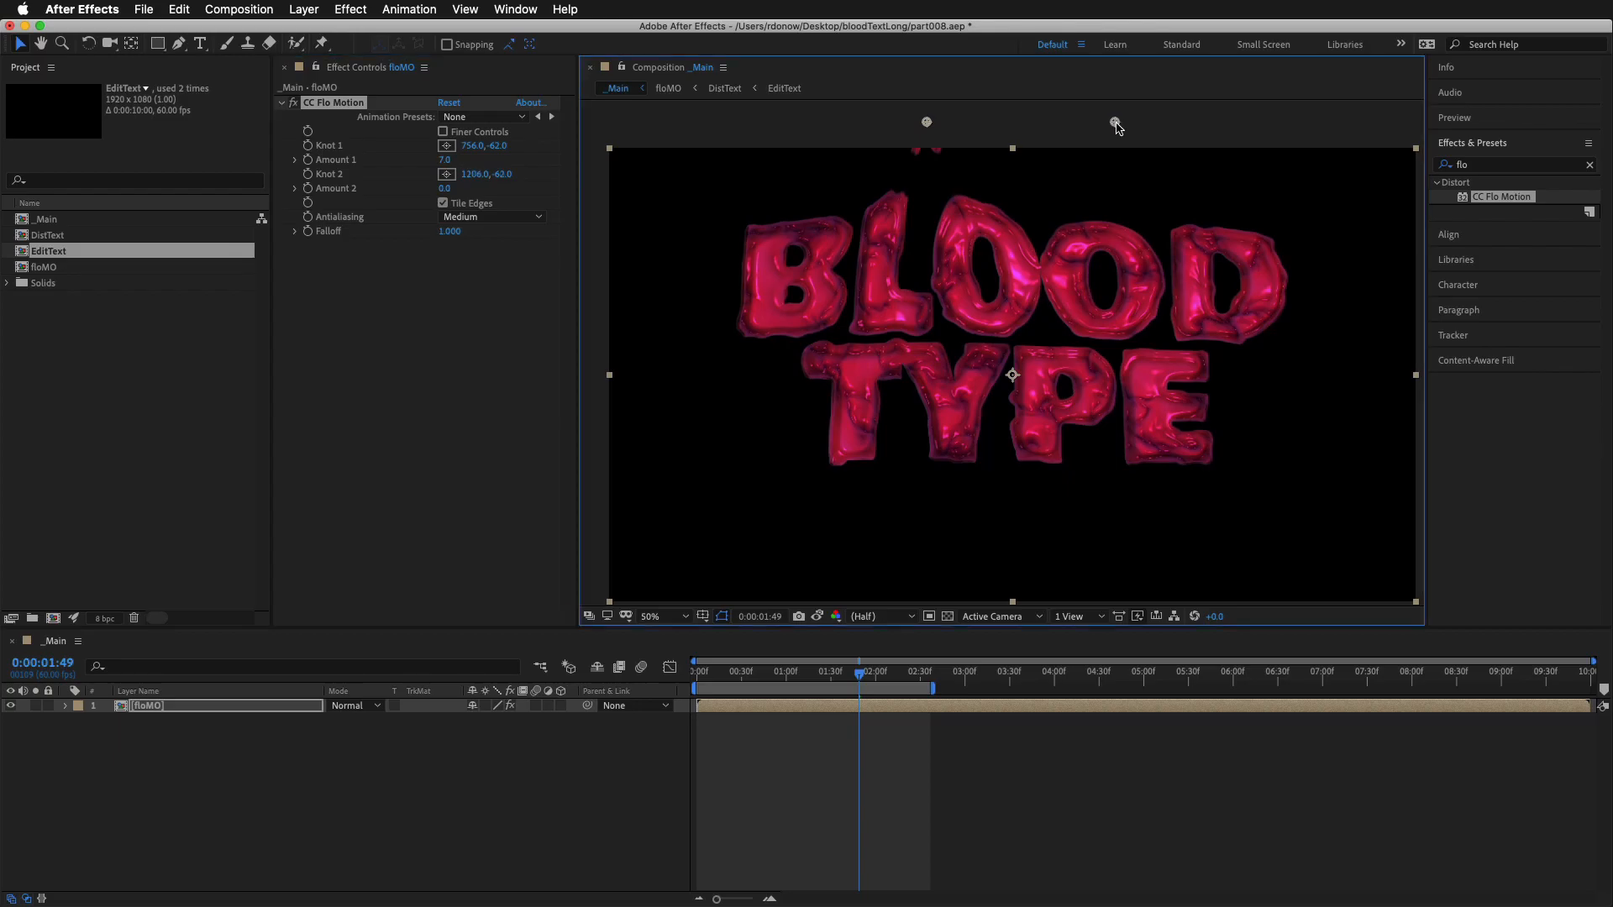
{"action": "mouse_move", "coordinate": [446, 193]}
{"action": "left_mouse_down"}
{"action": "mouse_move", "coordinate": [466, 193]}
{"action": "mouse_move", "coordinate": [452, 191]}
{"action": "left_mouse_up"}
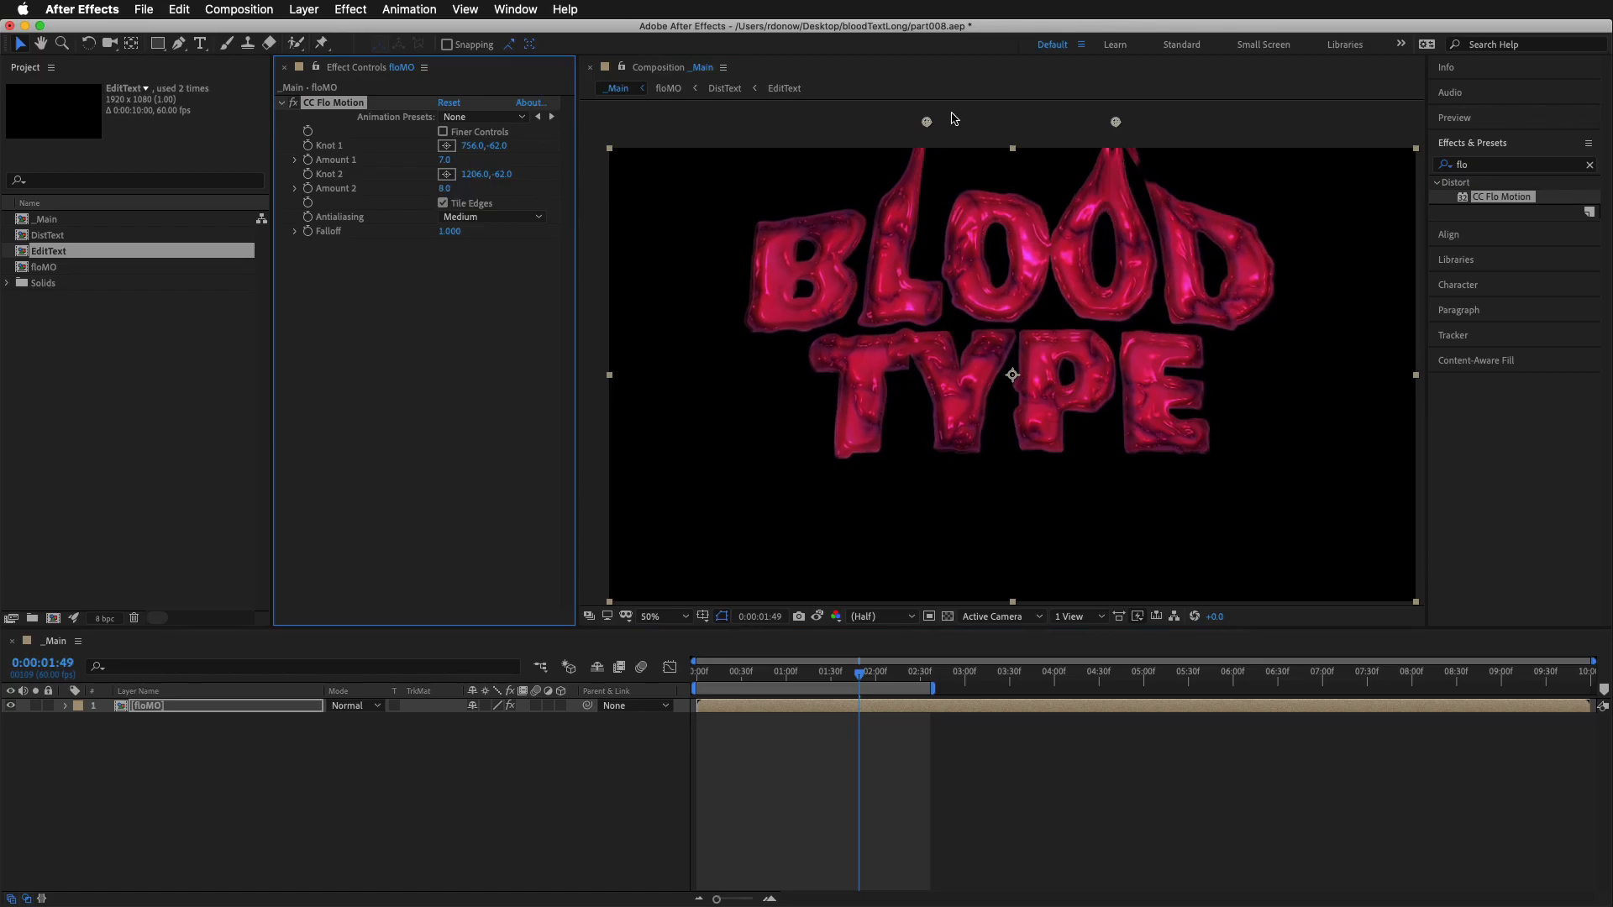
{"action": "left_click_drag", "start_coordinate": [927, 123], "coordinate": [1024, 126]}
{"action": "mouse_move", "coordinate": [1129, 129]}
{"action": "left_mouse_down"}
{"action": "mouse_move", "coordinate": [1102, 126]}
{"action": "mouse_move", "coordinate": [1151, 130]}
{"action": "left_mouse_up"}
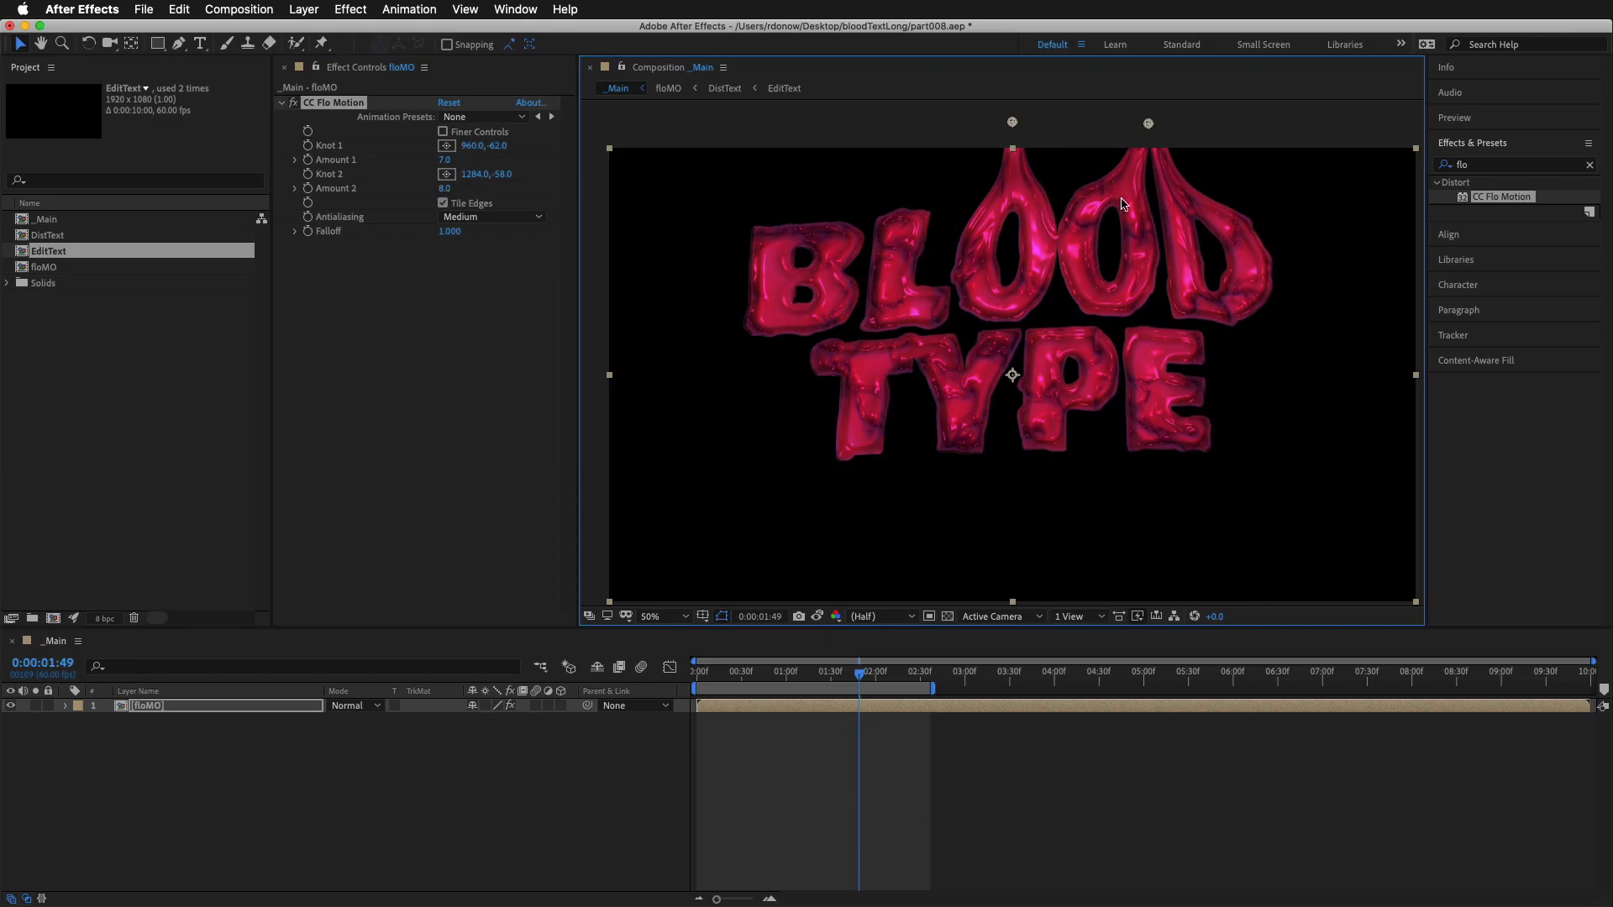
Keyframe Amount 1 and Amount 2 at the composition start, then set both to 0 at 0:00:01:26
{"action": "key", "text": "Home"}
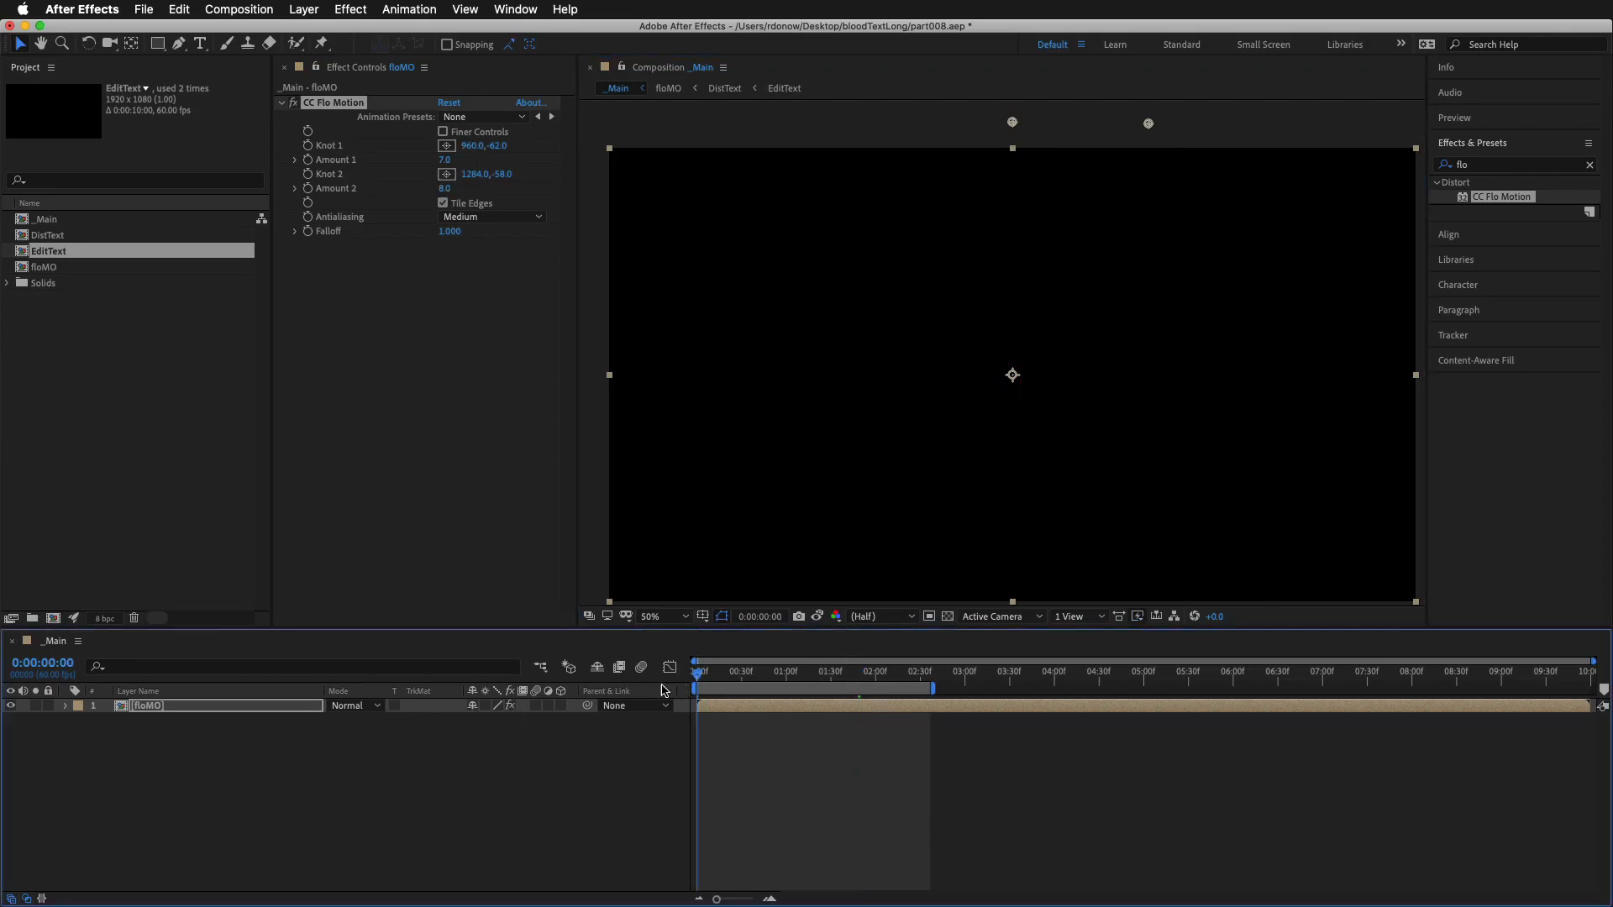
{"action": "left_click", "coordinate": [310, 162]}
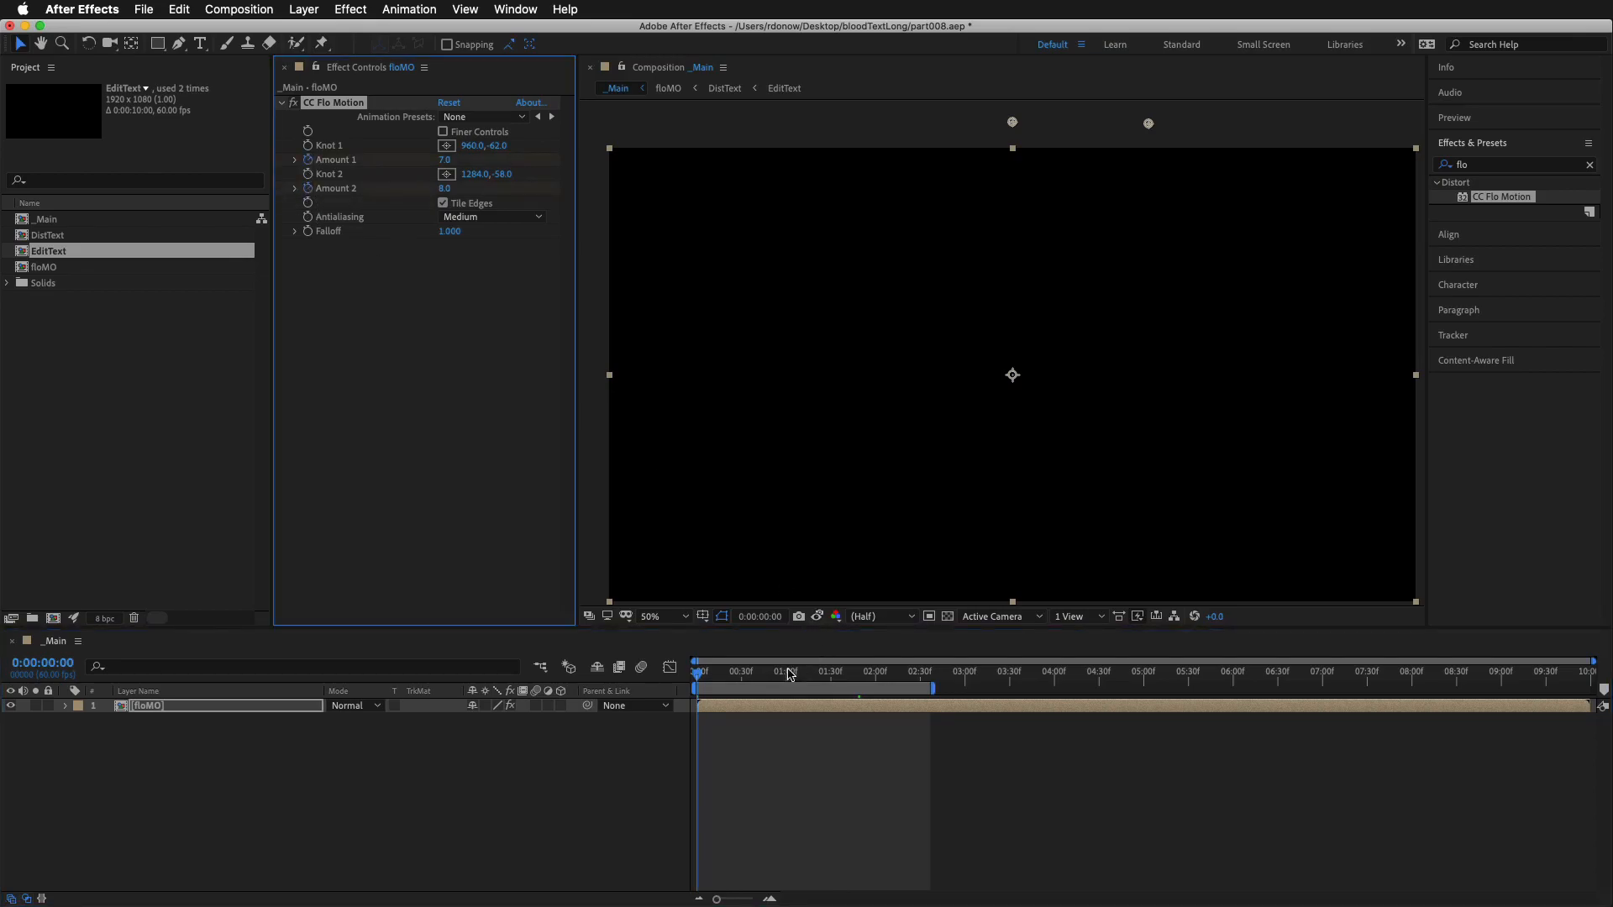
{"action": "left_click_drag", "start_coordinate": [699, 679], "coordinate": [828, 692]}
{"action": "left_click", "coordinate": [448, 161]}
{"action": "left_click", "coordinate": [447, 190]}
{"action": "type", "text": "0"}
{"action": "key", "text": "Return"}
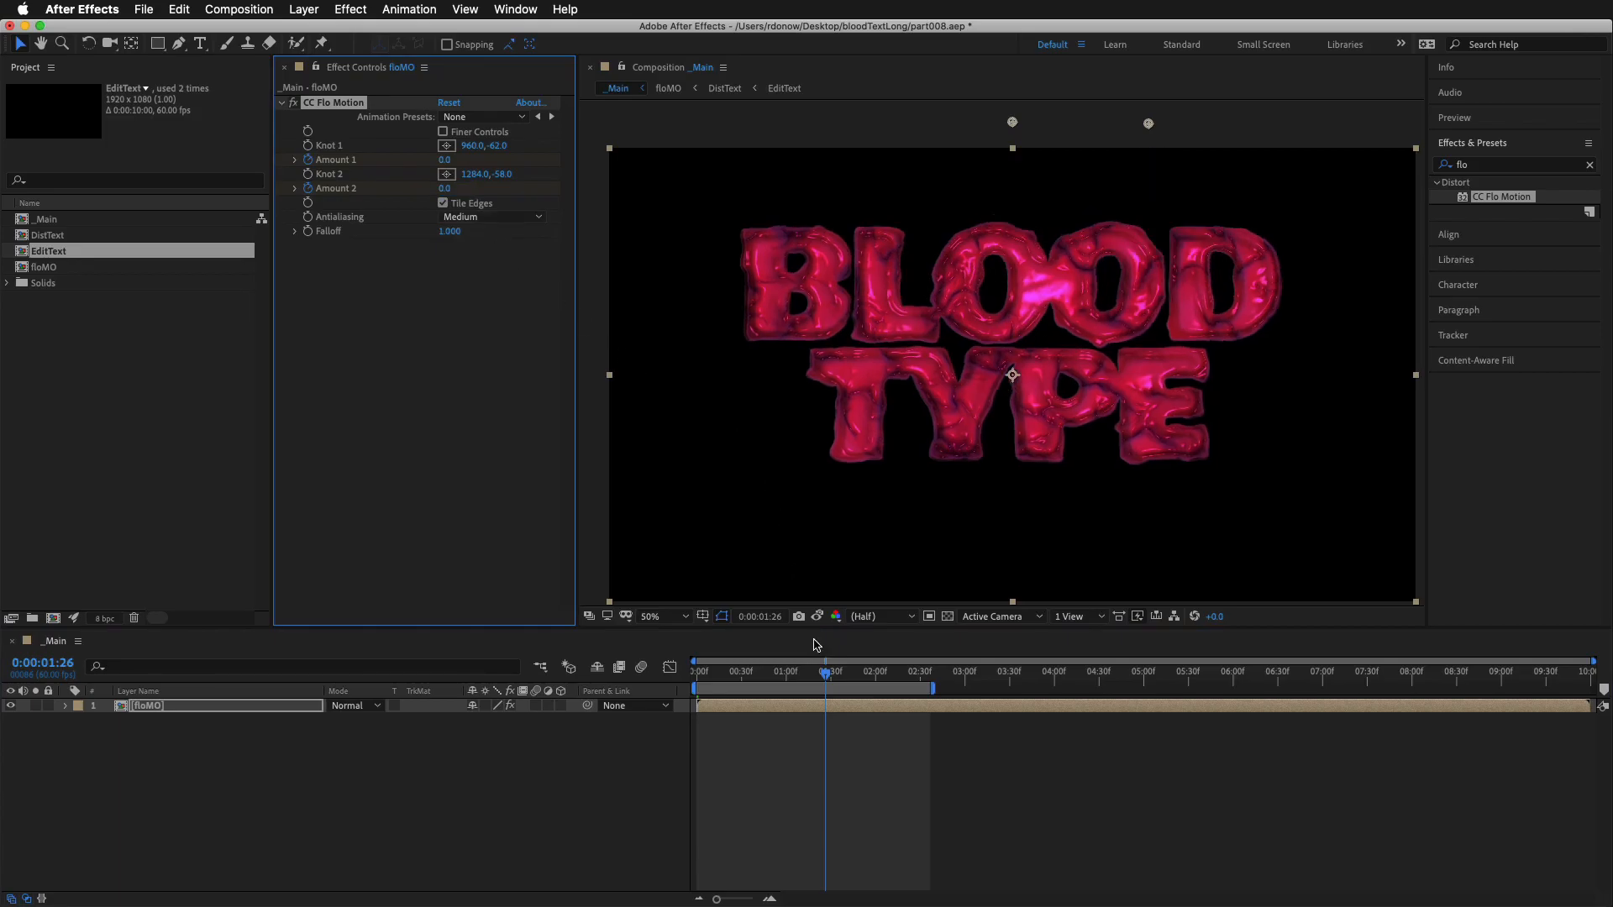
Reveal the floMO layer's keyframes, easy-ease the final Amount 1 and Amount 2 keyframes, and preview the animation
{"action": "key", "text": "u"}
{"action": "left_click_drag", "start_coordinate": [890, 833], "coordinate": [812, 724]}
{"action": "key", "text": "space"}
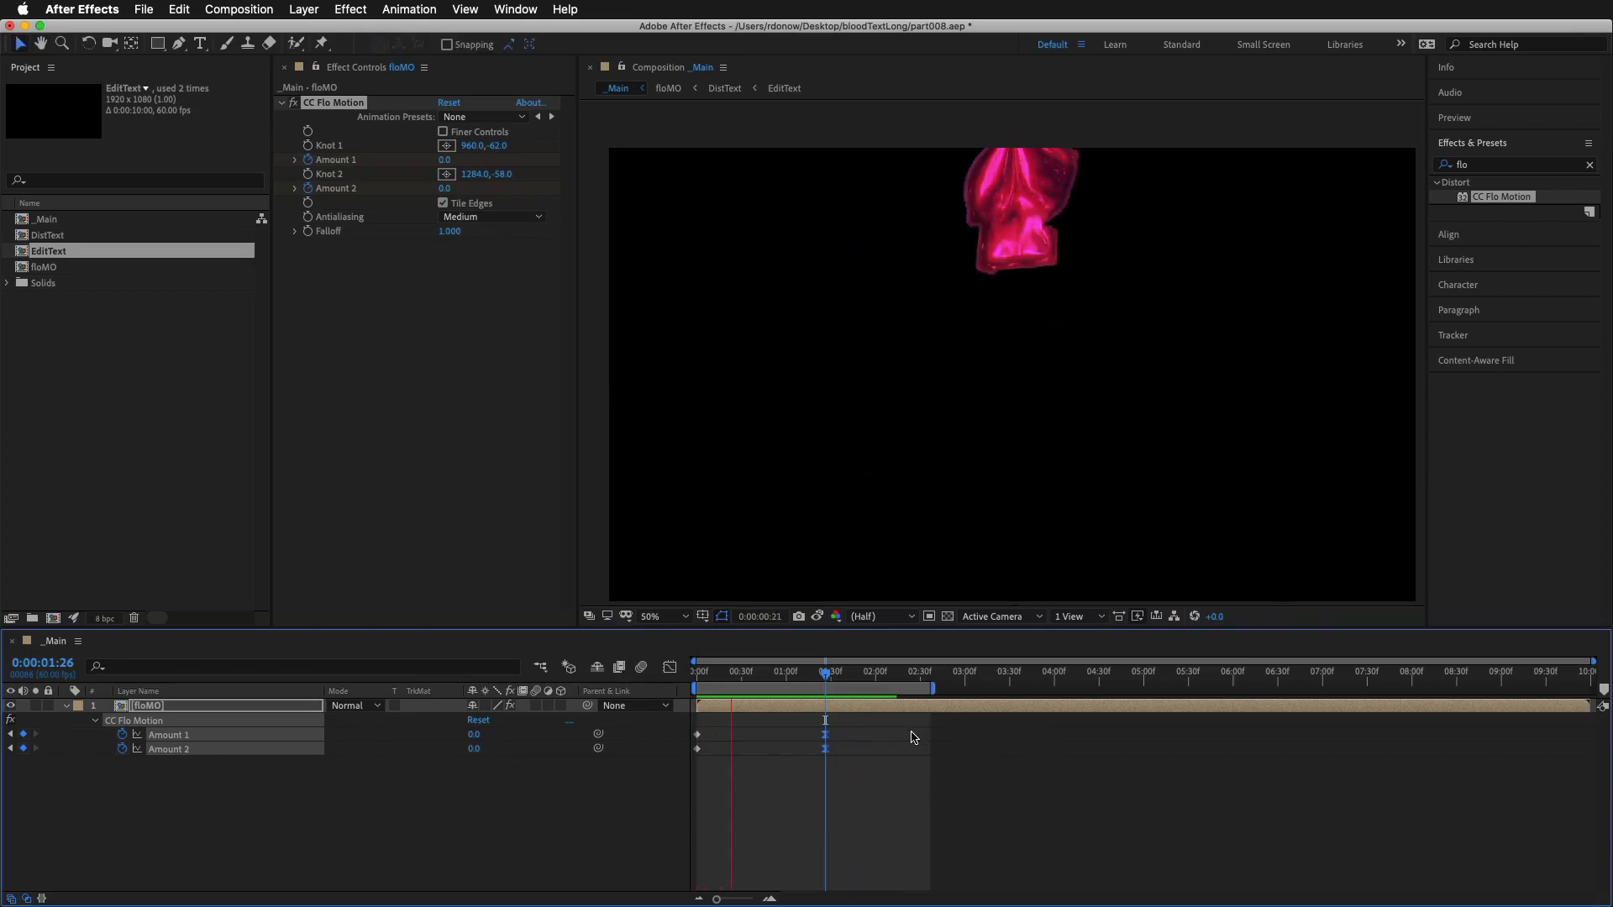
Move the final Amount 1 and Amount 2 keyframes to just before the two-second mark and preview the slower pull
{"action": "left_click_drag", "start_coordinate": [846, 770], "coordinate": [782, 672]}
{"action": "left_click_drag", "start_coordinate": [827, 742], "coordinate": [872, 744]}
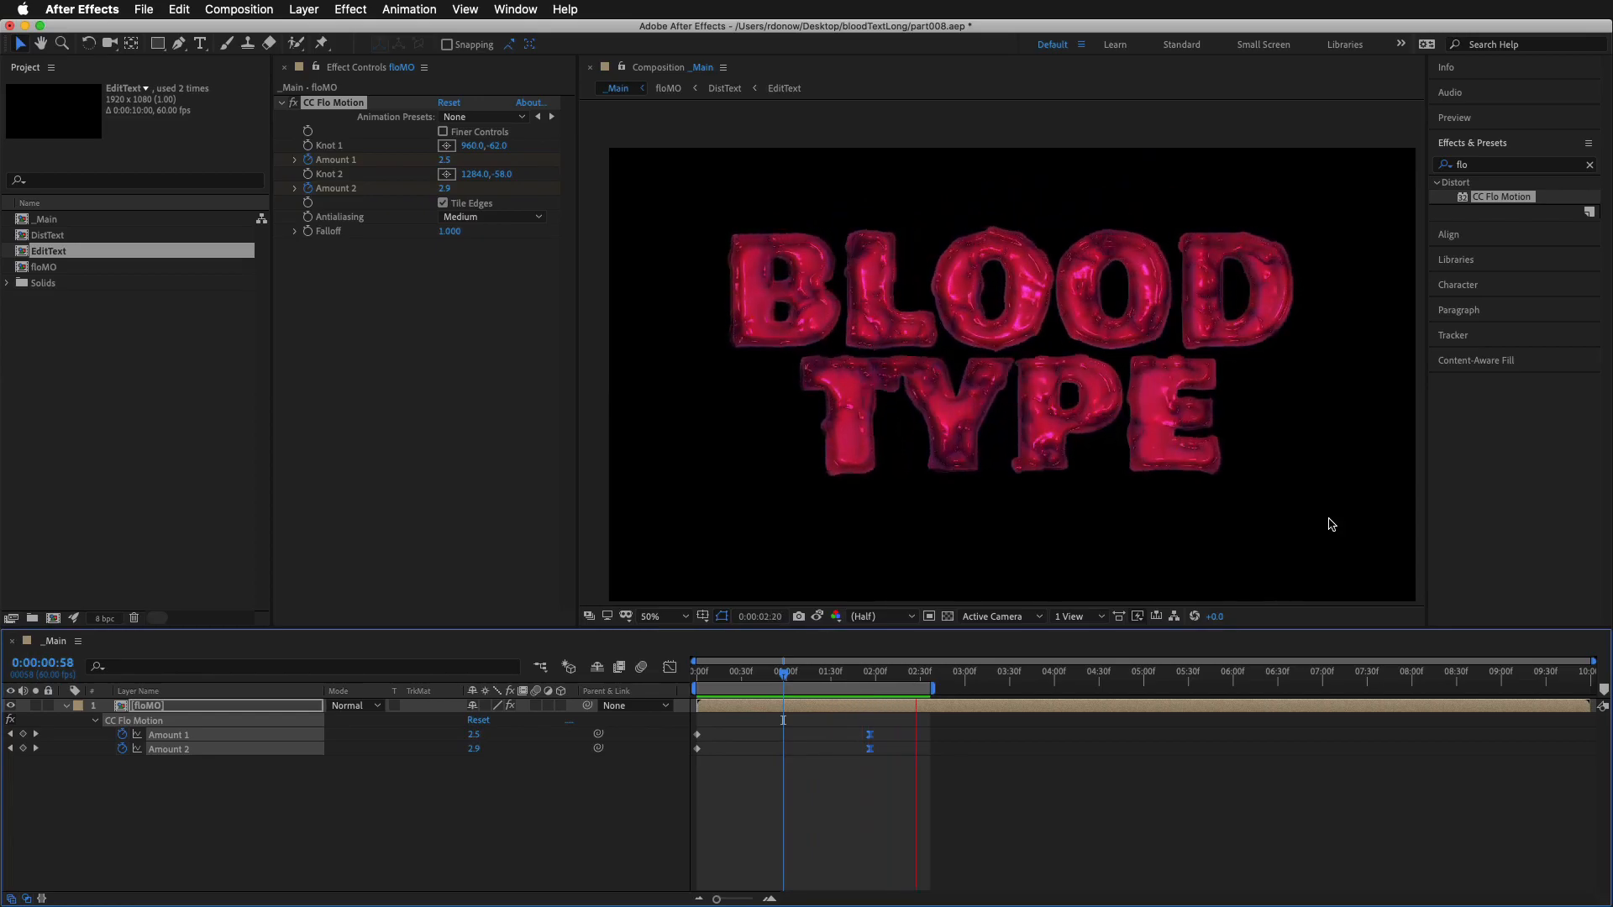
{"action": "key", "text": "space"}
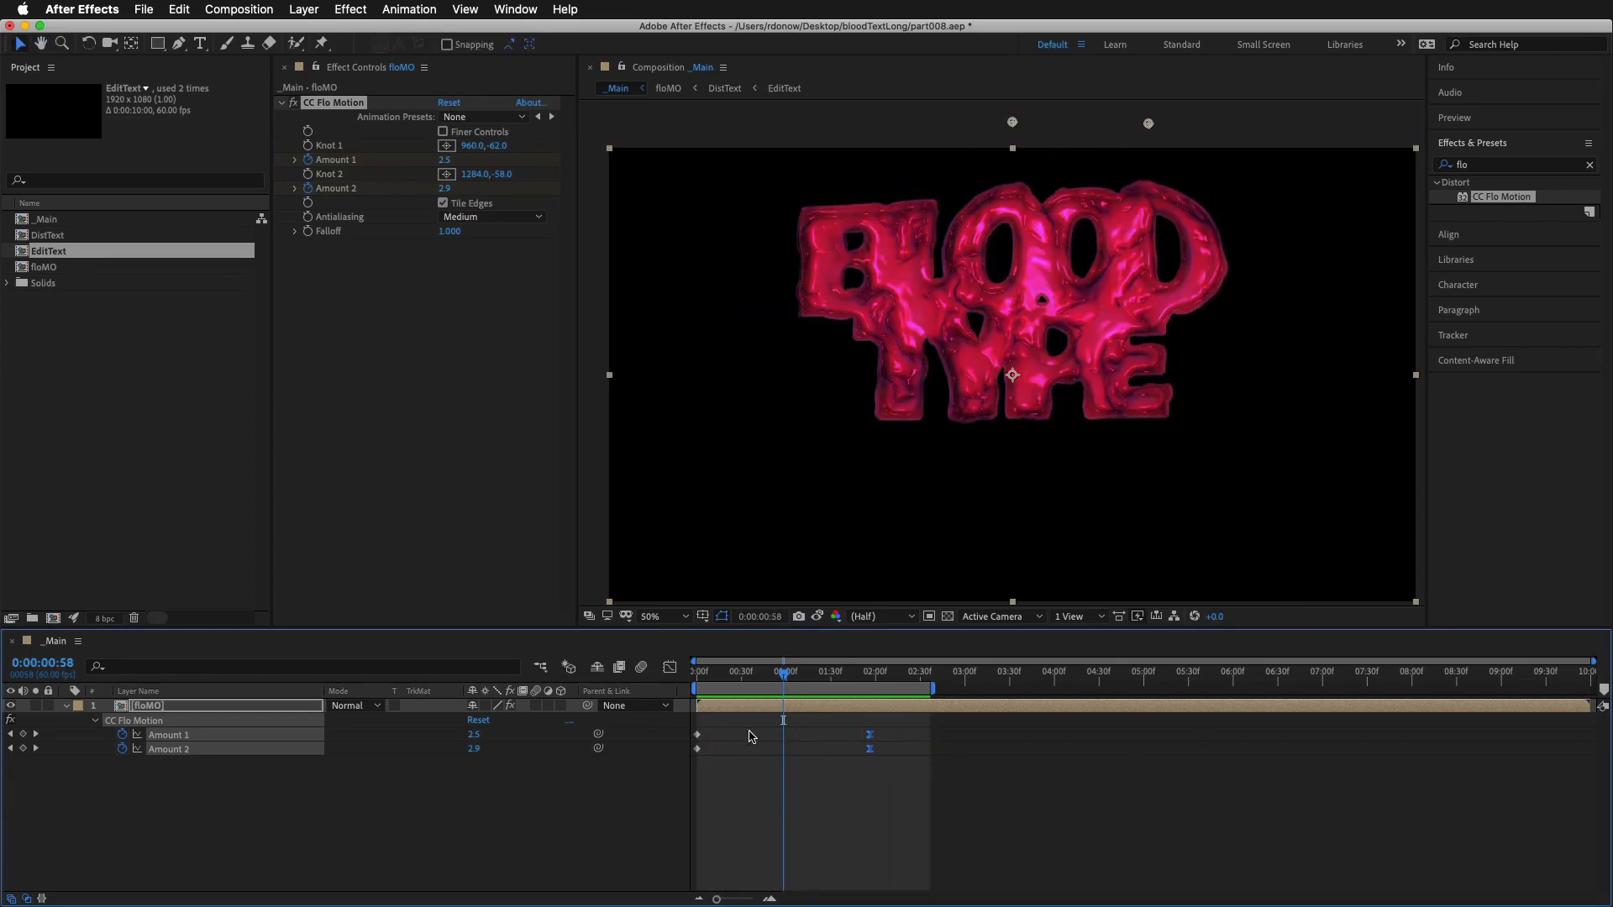
Park the playhead at 0:00:00:54 and display the Amount 1 and Amount 2 curves in the Graph Editor
{"action": "mouse_move", "coordinate": [783, 679]}
{"action": "left_mouse_down"}
{"action": "mouse_move", "coordinate": [707, 676]}
{"action": "mouse_move", "coordinate": [811, 676]}
{"action": "mouse_move", "coordinate": [764, 684]}
{"action": "left_mouse_up"}
{"action": "left_click_drag", "start_coordinate": [707, 729], "coordinate": [692, 765]}
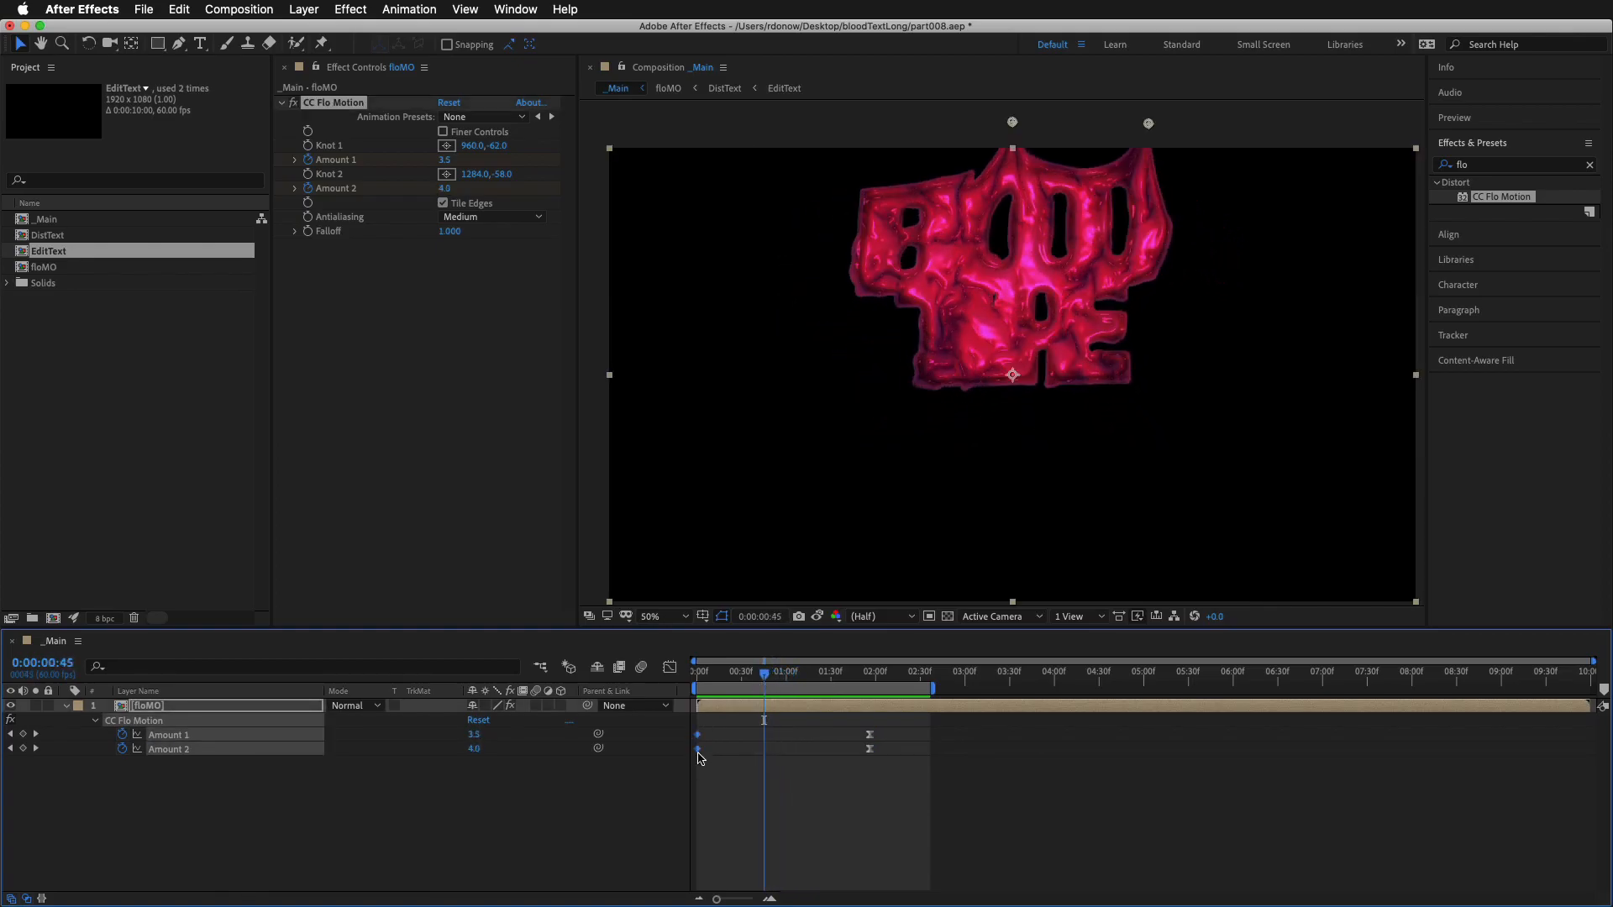
{"action": "mouse_move", "coordinate": [763, 676]}
{"action": "left_mouse_down"}
{"action": "mouse_move", "coordinate": [716, 676]}
{"action": "mouse_move", "coordinate": [779, 682]}
{"action": "left_mouse_up"}
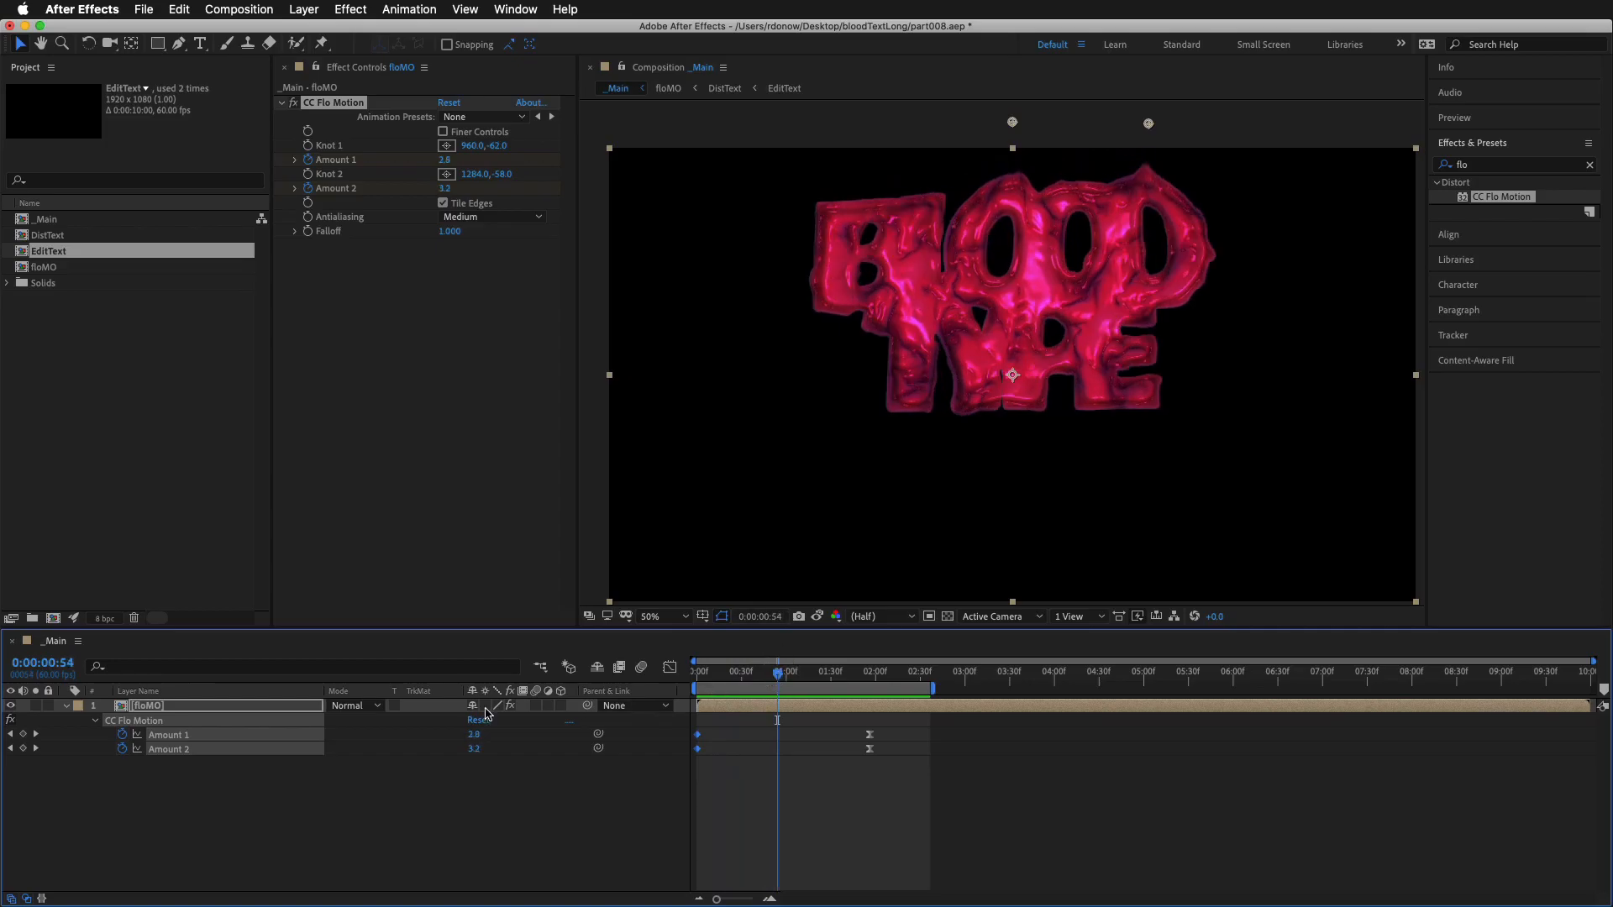
{"action": "left_click", "coordinate": [309, 845]}
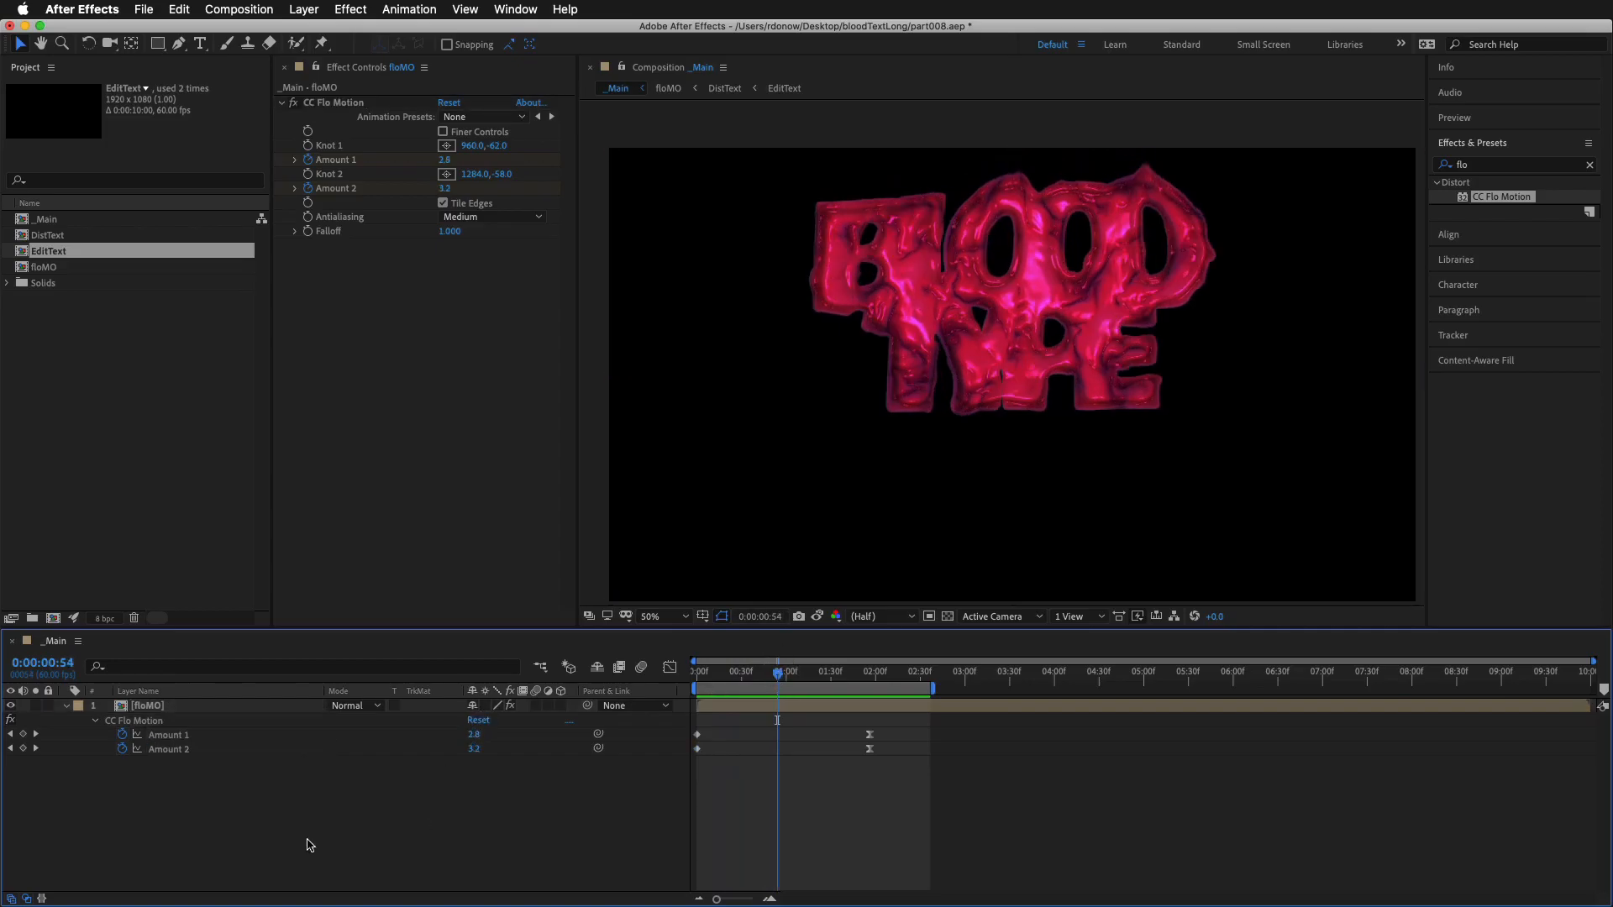
{"action": "left_click", "coordinate": [176, 740]}
{"action": "left_click", "coordinate": [176, 754], "text": "shift"}
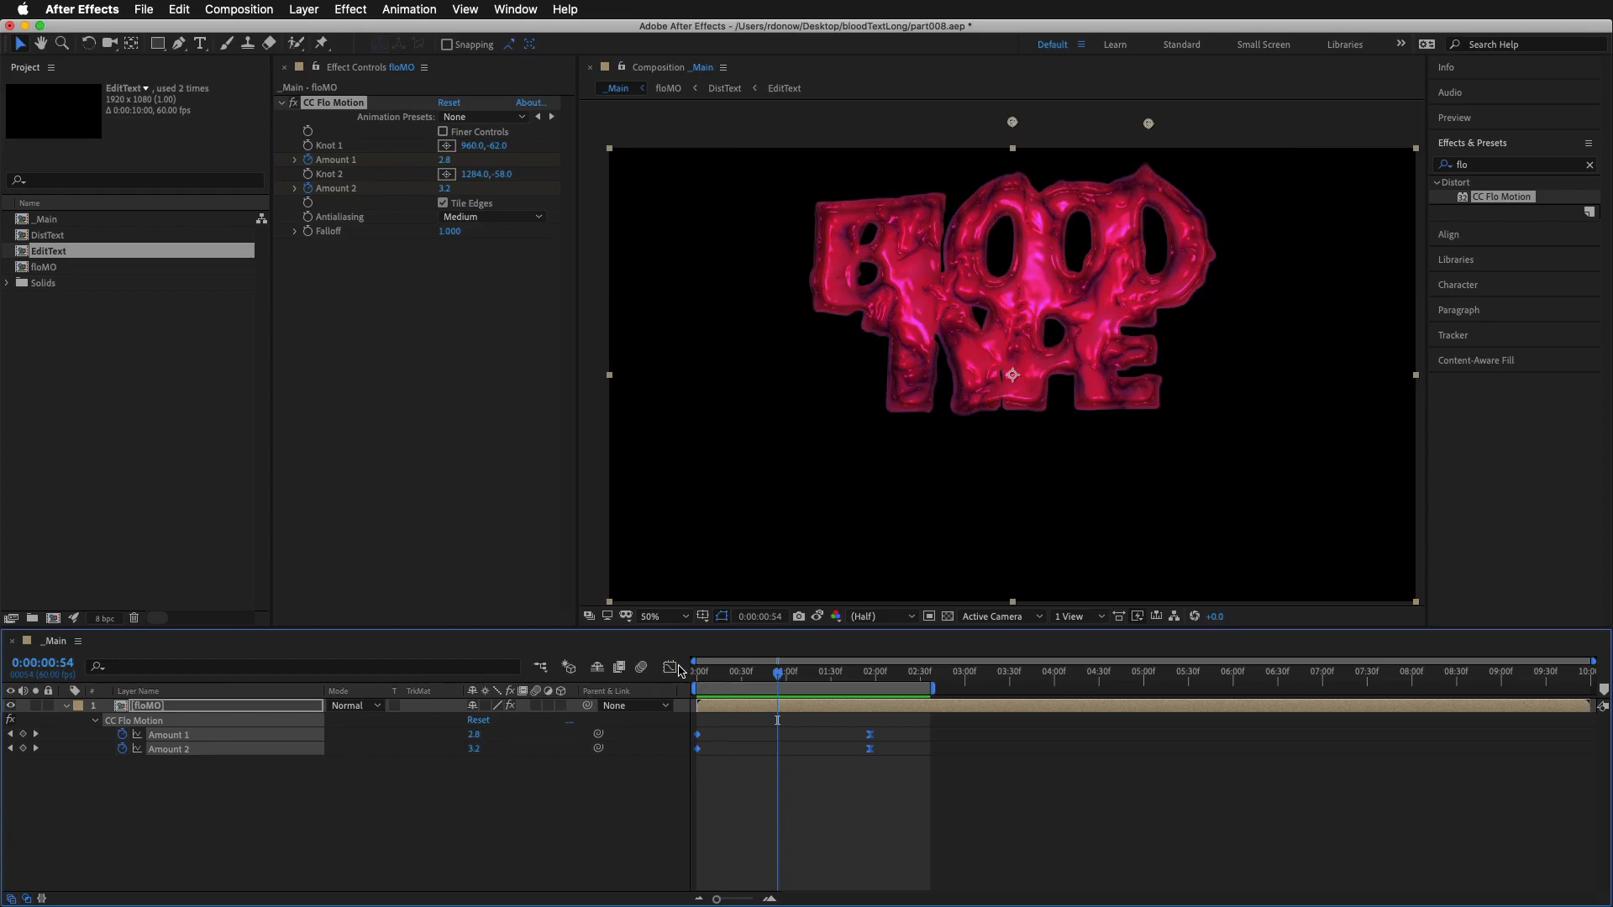
{"action": "left_click", "coordinate": [671, 667]}
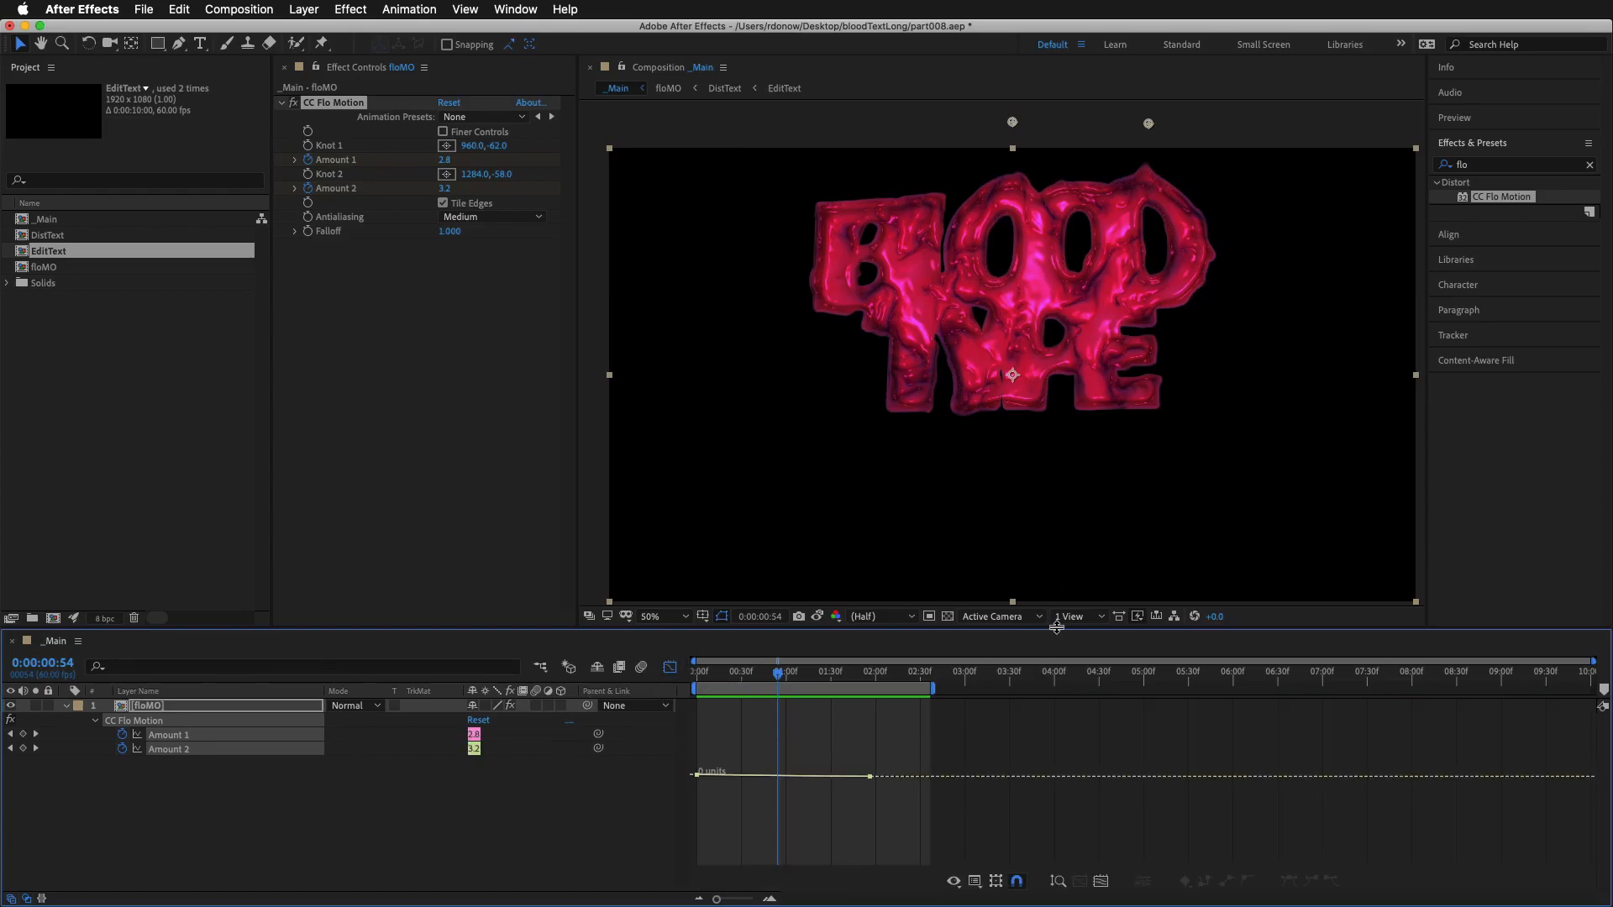
Enlarge the Graph Editor and fit it so both Amount curves show in full from first to last keyframe
{"action": "left_click_drag", "start_coordinate": [1056, 628], "coordinate": [1057, 454]}
{"action": "key", "text": "h"}
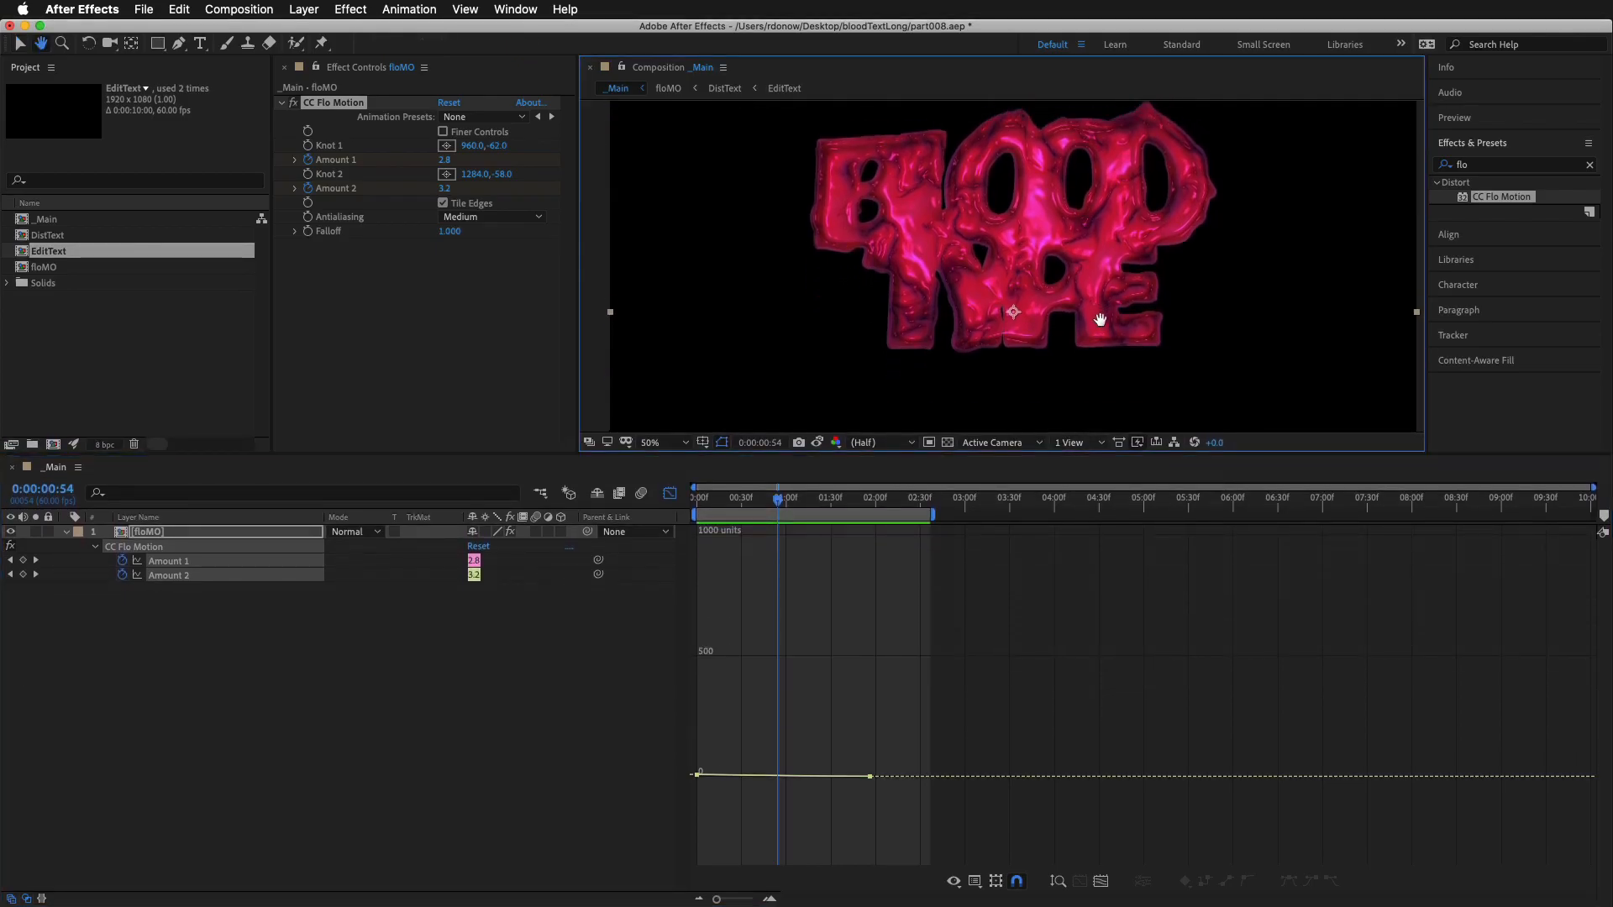
{"action": "left_click_drag", "start_coordinate": [1100, 313], "coordinate": [1105, 347]}
{"action": "key", "text": "v"}
{"action": "key", "text": "="}
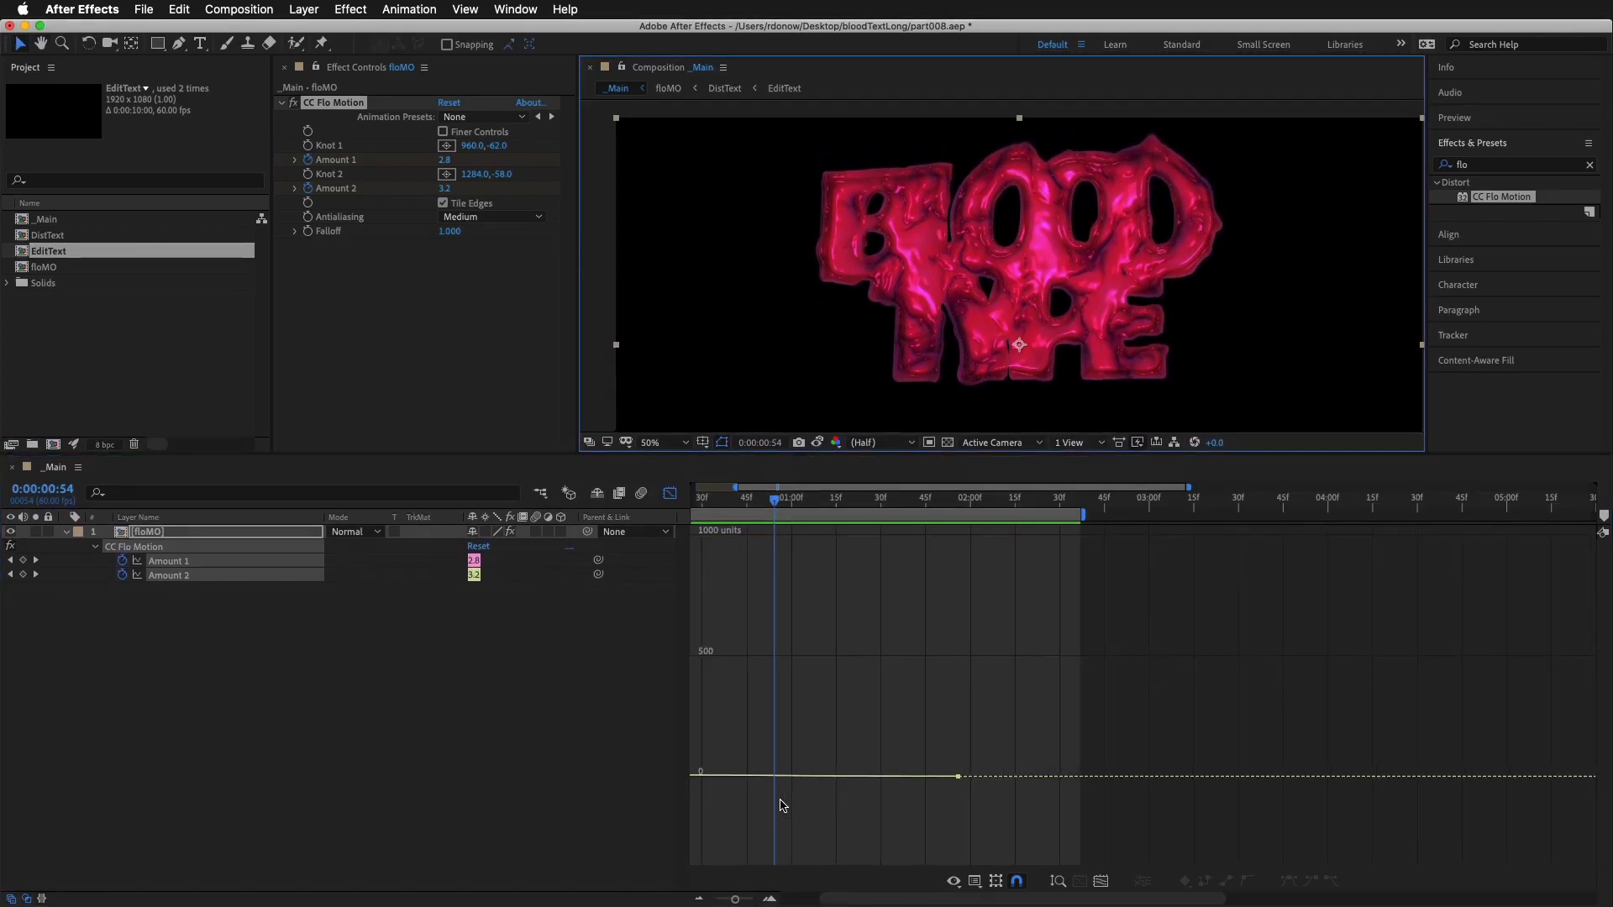
{"action": "key", "text": "="}
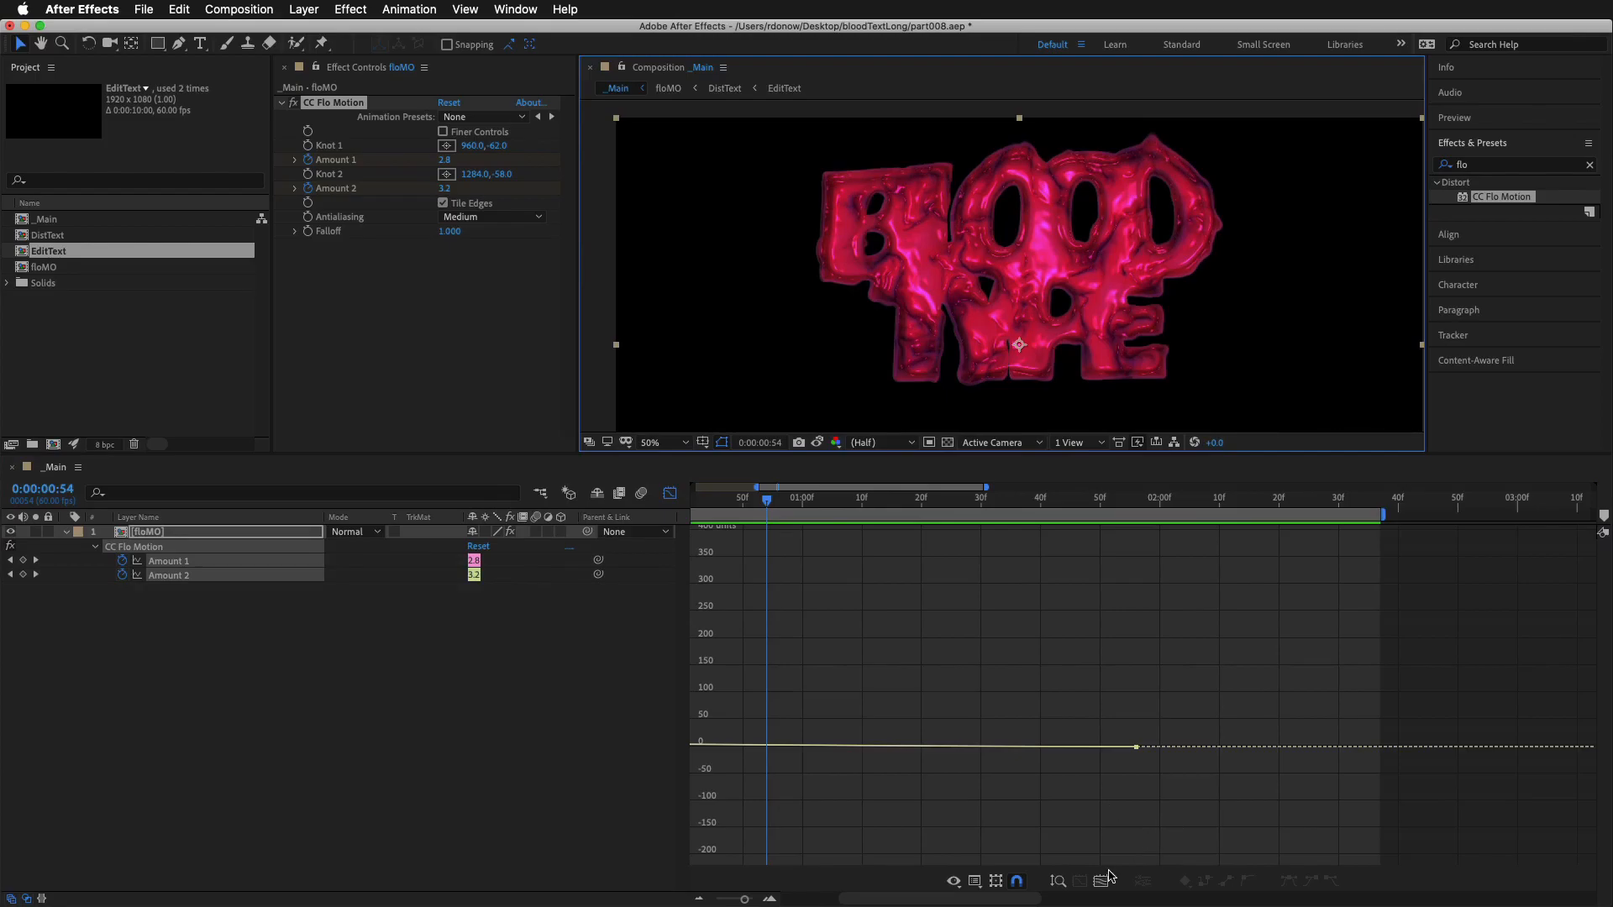
{"action": "left_click", "coordinate": [1102, 882]}
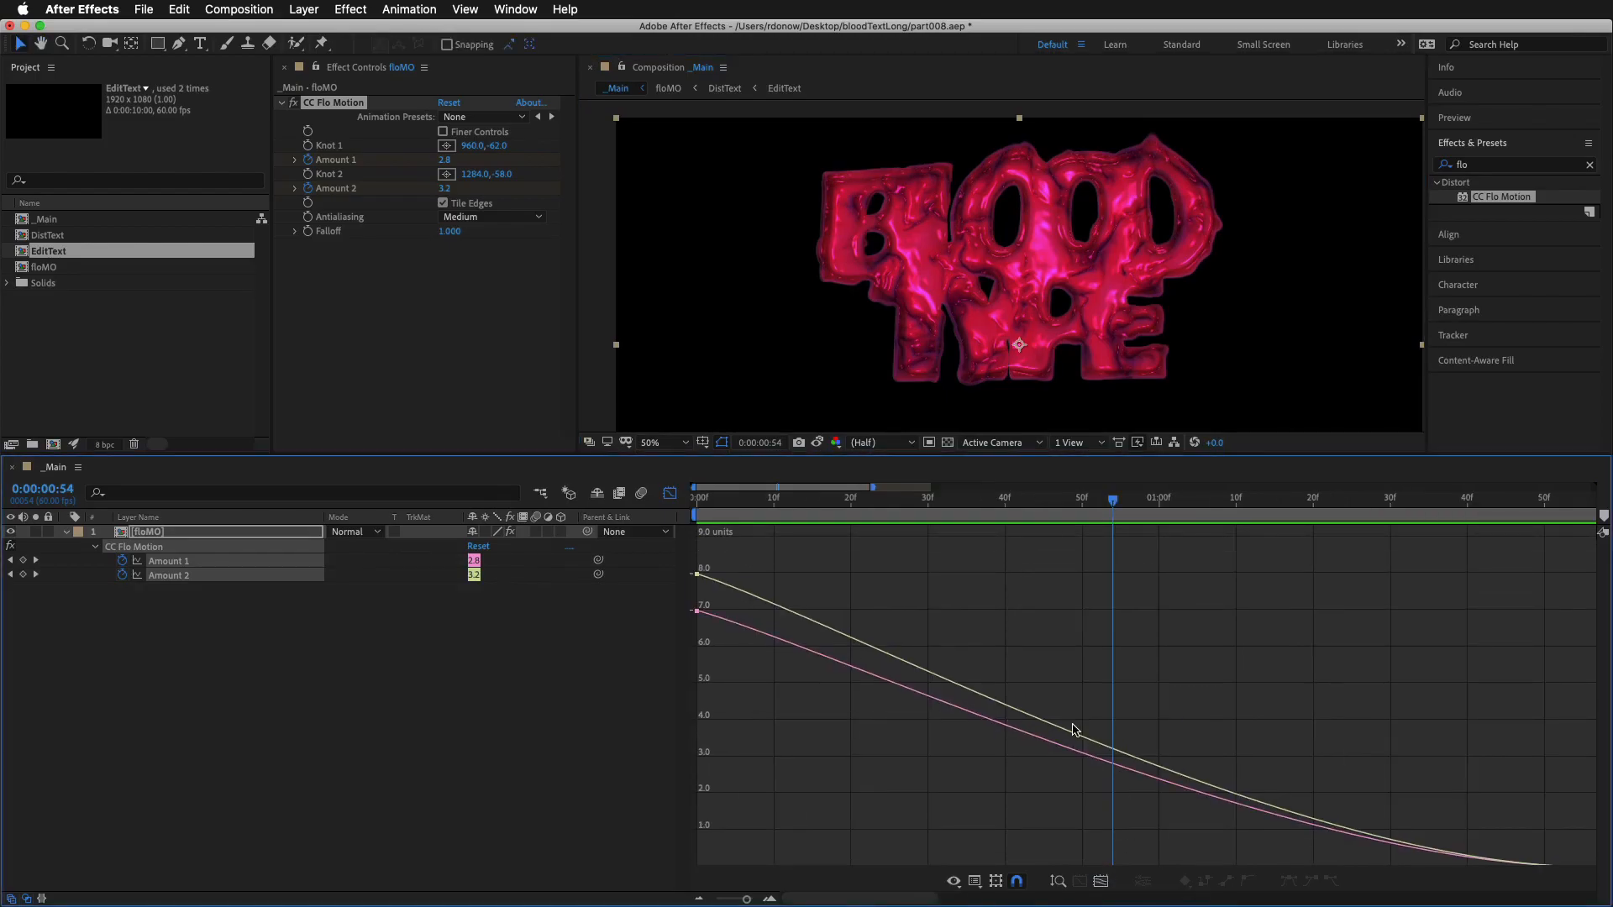
{"action": "key", "text": "minus"}
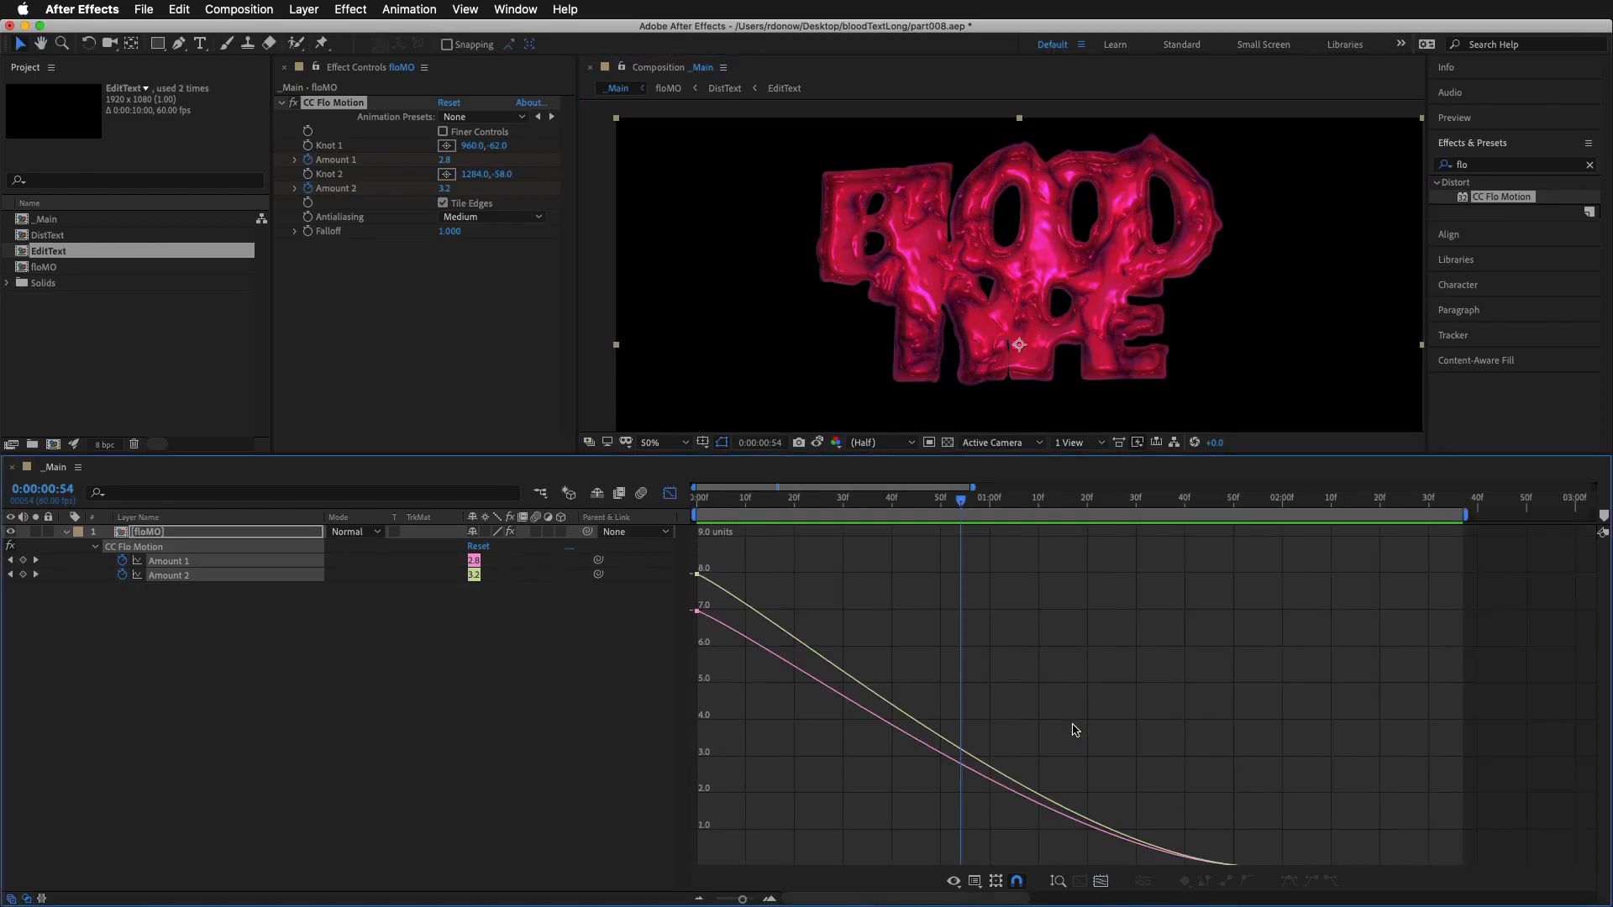
{"action": "key", "text": "minus"}
{"action": "scroll", "coordinate": [1016, 716], "scroll_direction": "down", "scroll_amount": 2}
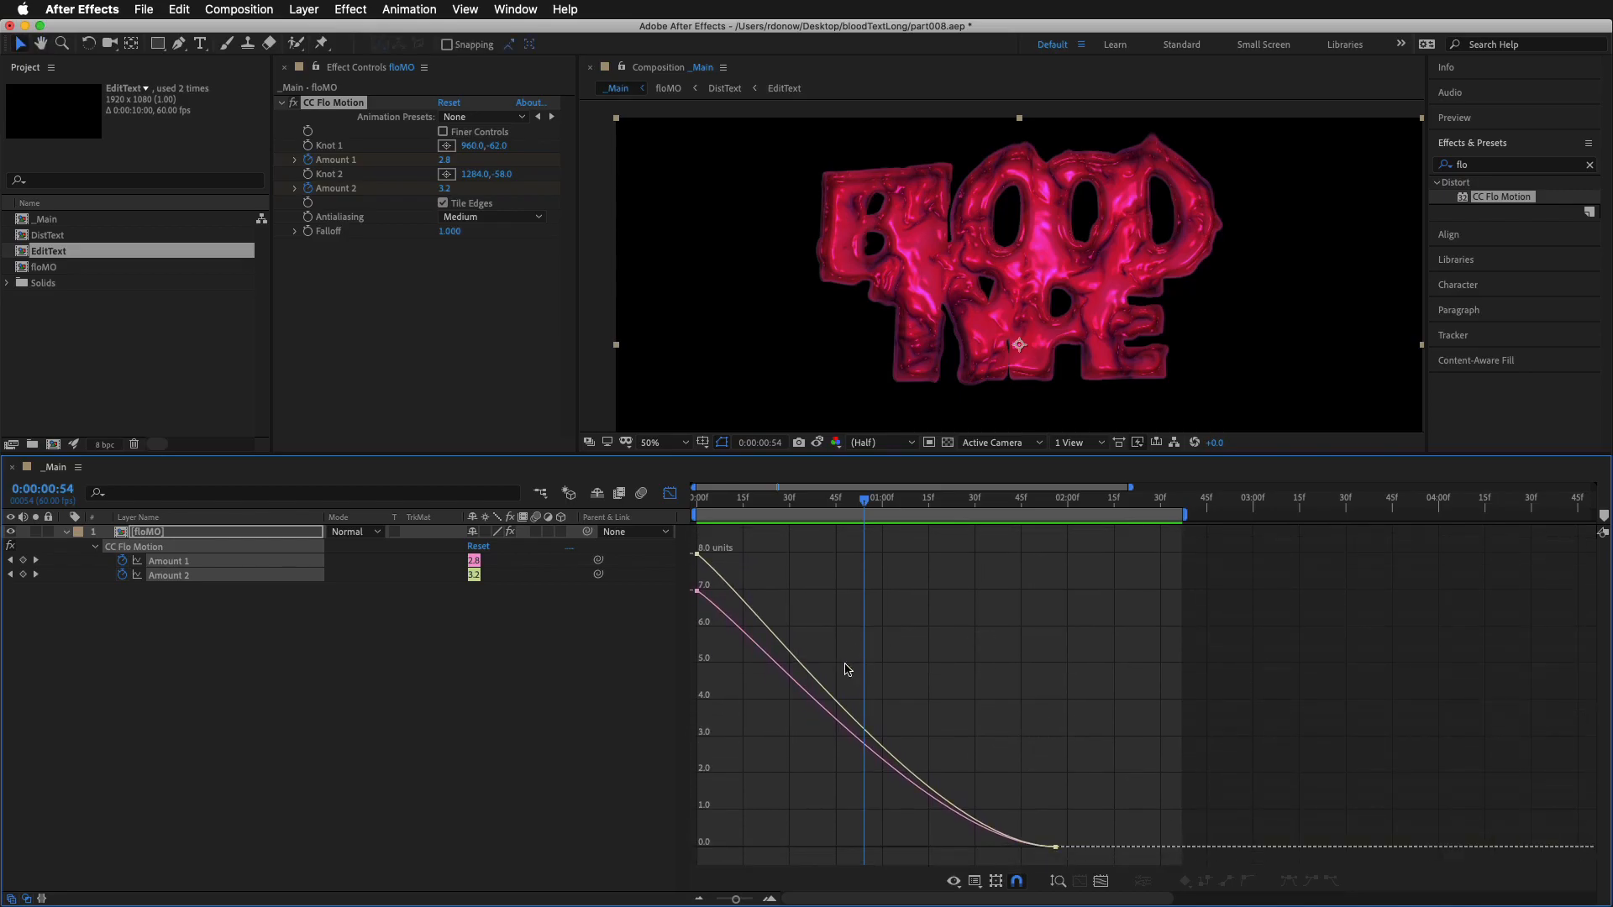
Raise the first Amount 1 and Amount 2 keyframes together to above 10 units and preview the stronger stretch
{"action": "left_click_drag", "start_coordinate": [729, 546], "coordinate": [679, 665]}
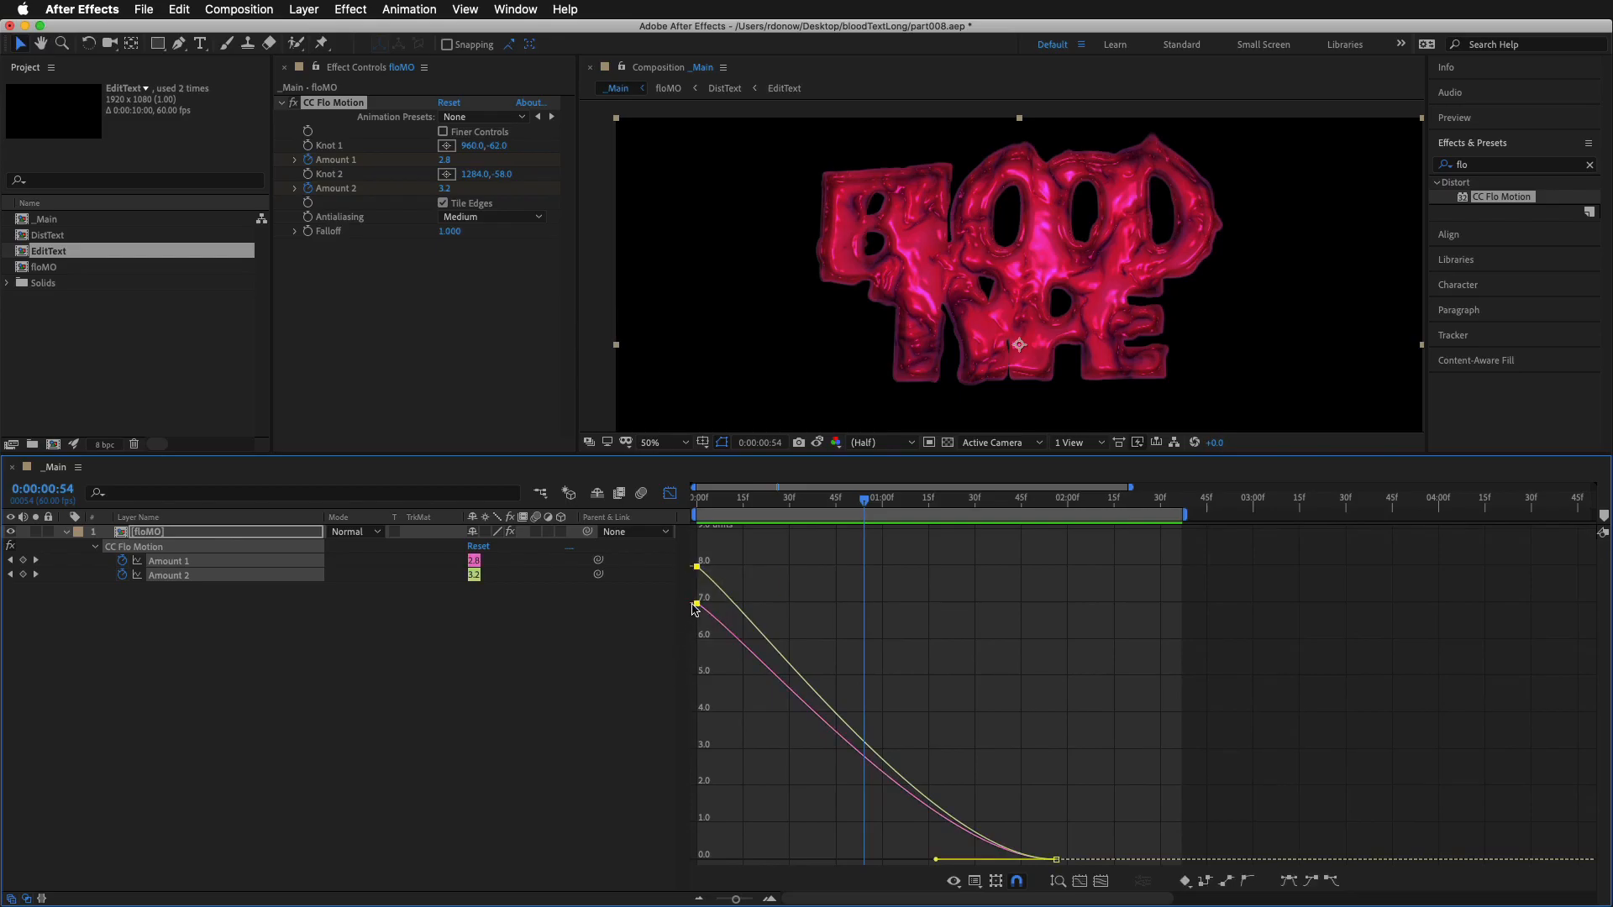
{"action": "left_click_drag", "start_coordinate": [696, 603], "coordinate": [696, 582]}
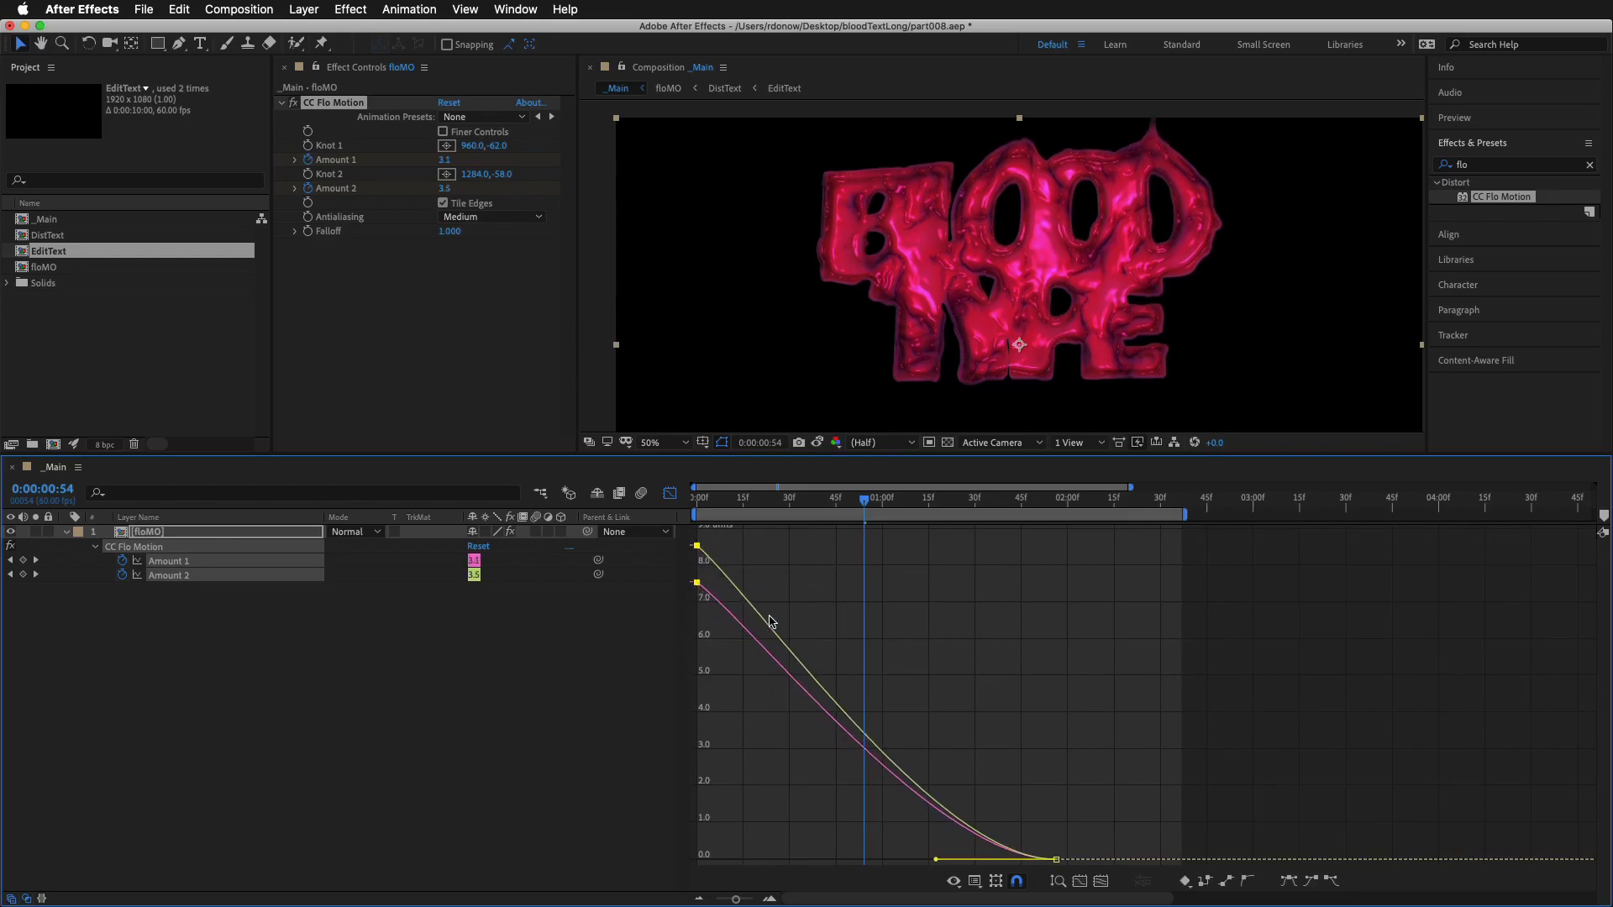
{"action": "scroll", "coordinate": [998, 751], "scroll_direction": "down", "scroll_amount": 2}
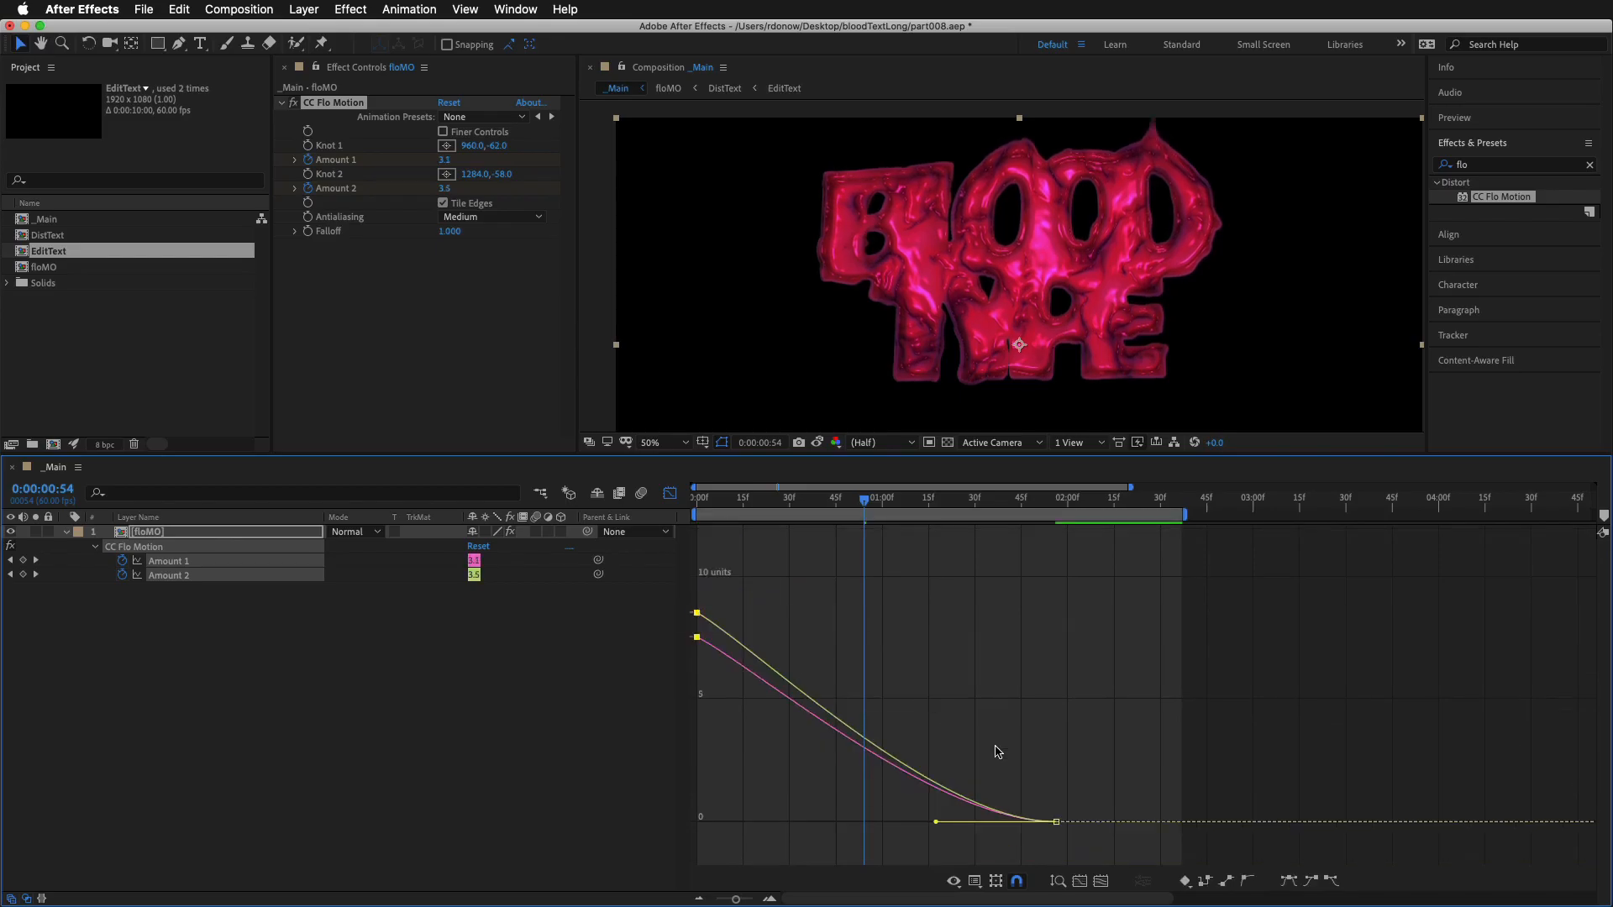
{"action": "left_click_drag", "start_coordinate": [860, 651], "coordinate": [887, 705]}
{"action": "left_click_drag", "start_coordinate": [732, 661], "coordinate": [697, 679]}
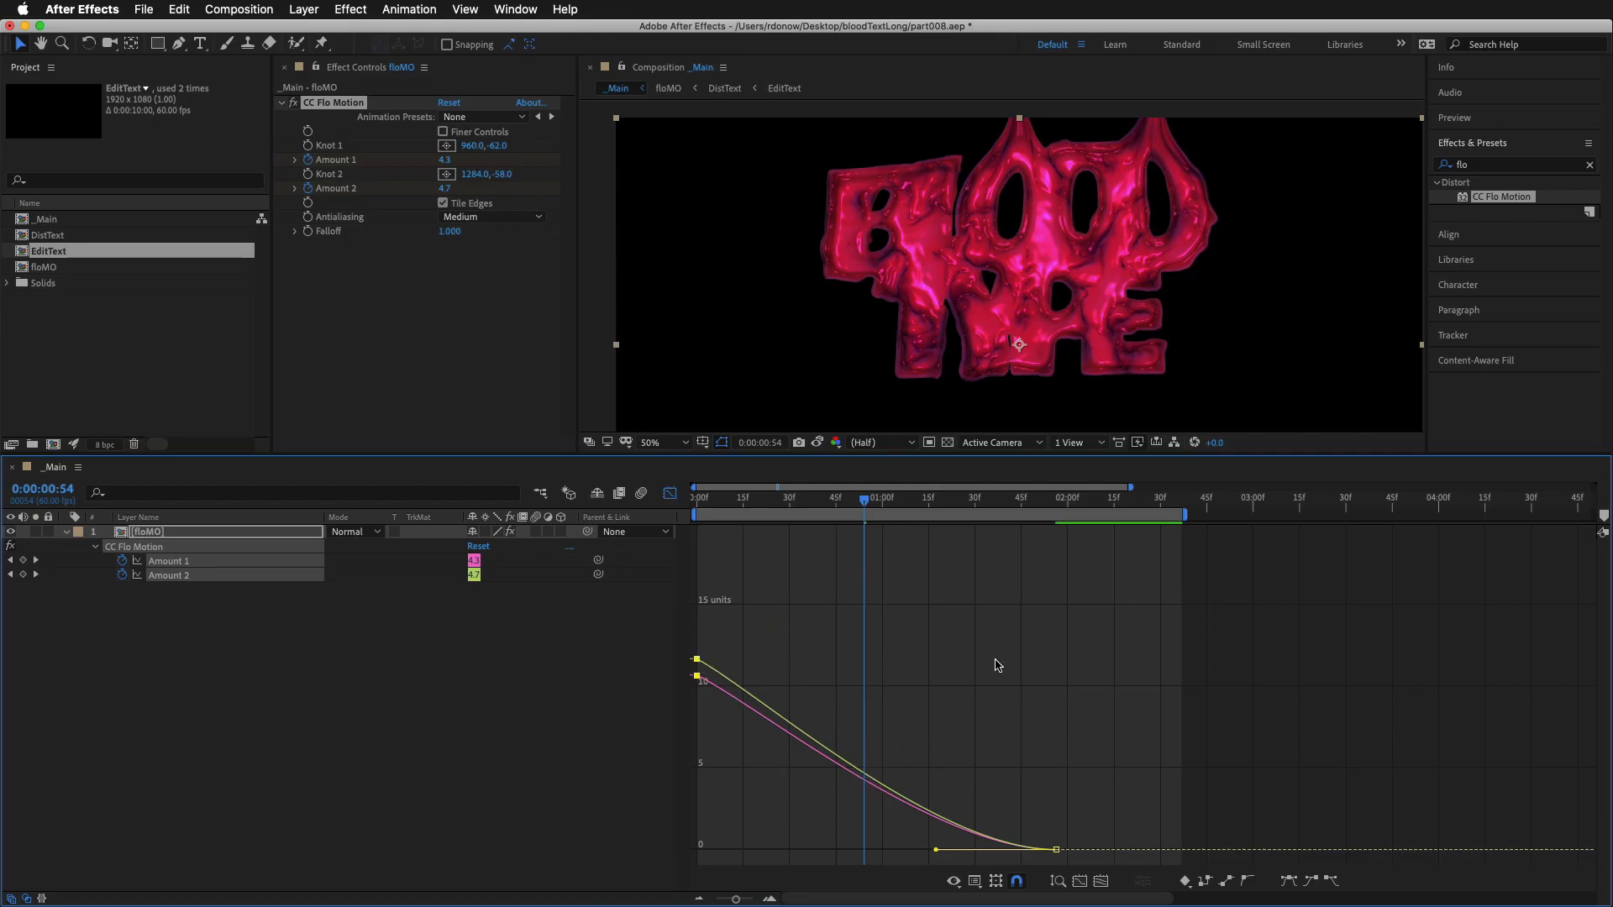
{"action": "key", "text": "space"}
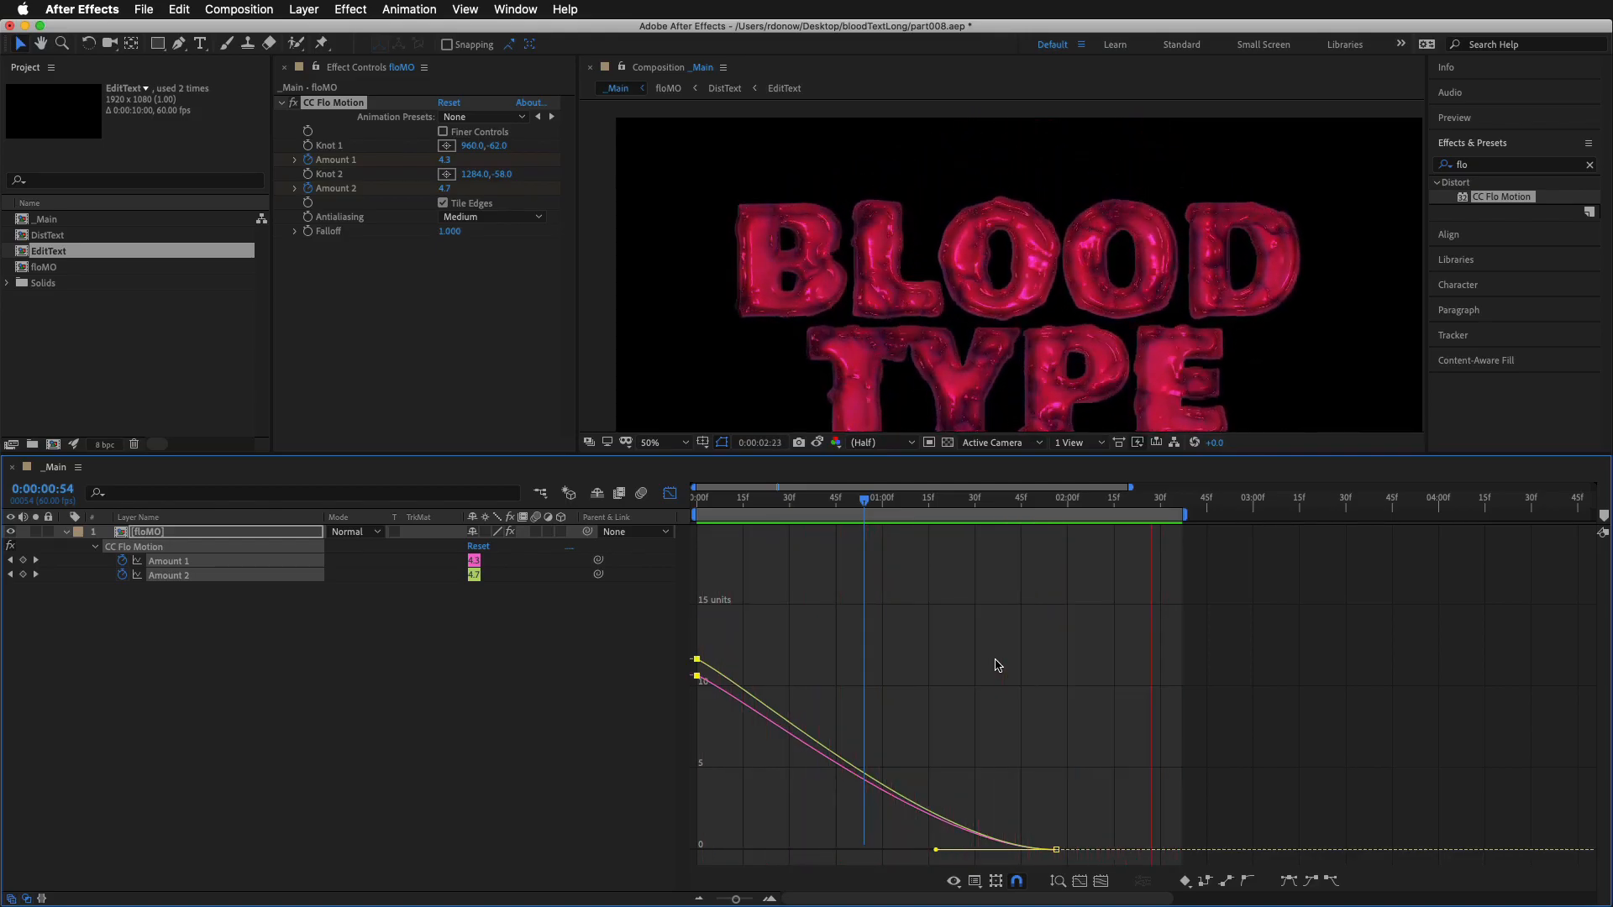
Move the final Amount 1 and Amount 2 keyframes to about 0:00:02:47, lengthen their incoming ease handles, and preview the slower settle
{"action": "left_click", "coordinate": [1079, 837]}
{"action": "left_click_drag", "start_coordinate": [1055, 849], "coordinate": [1146, 850]}
{"action": "left_click_drag", "start_coordinate": [990, 850], "coordinate": [917, 853]}
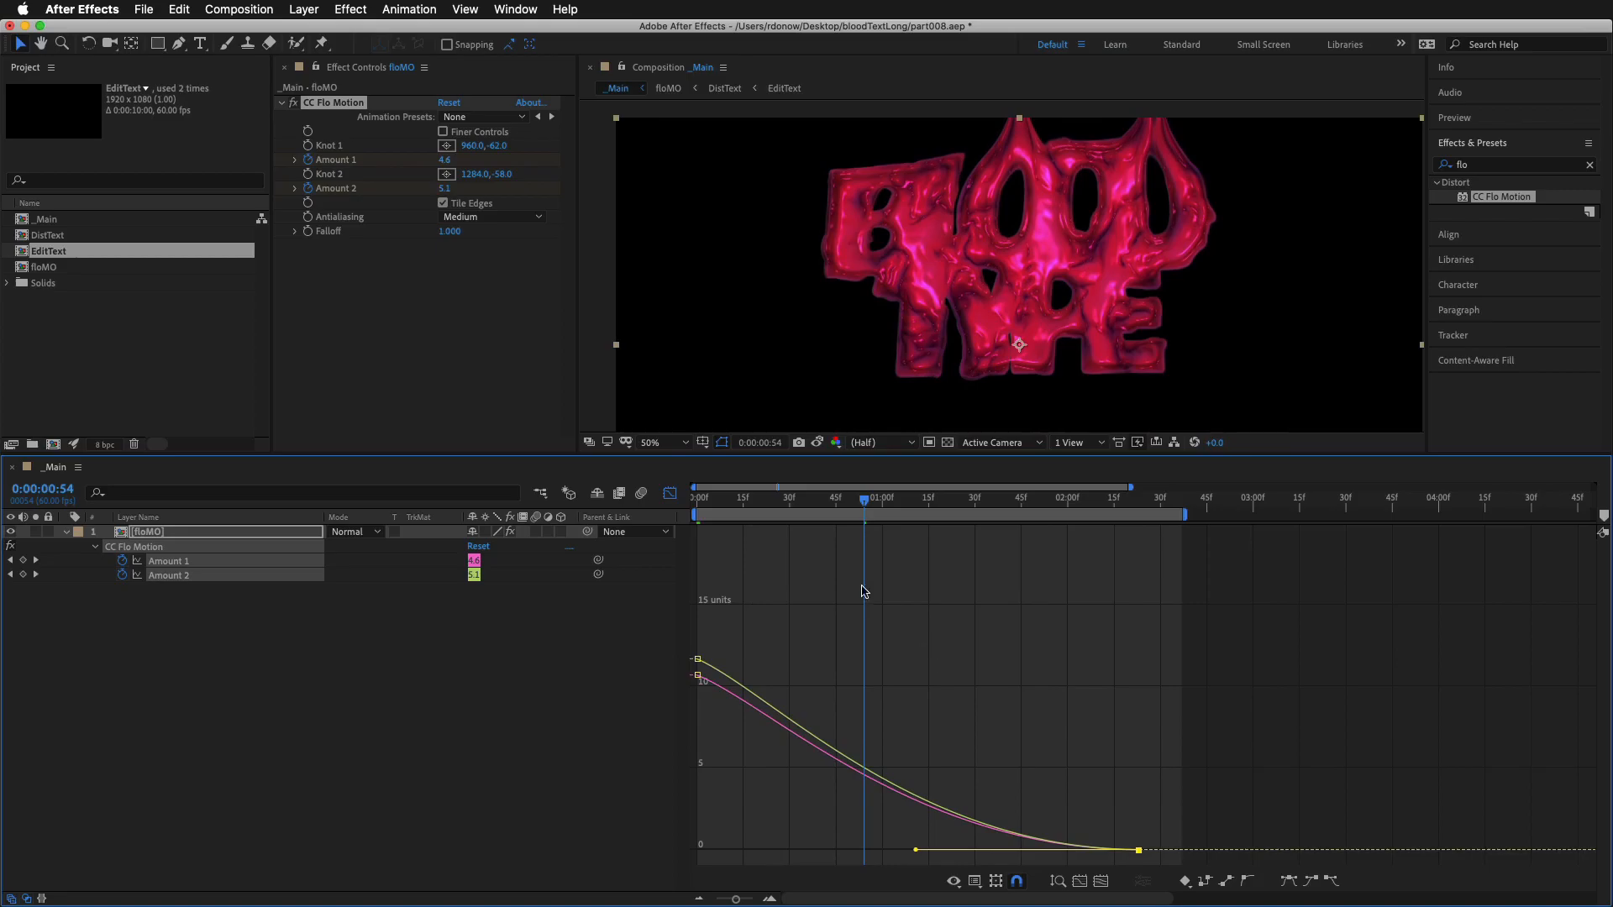
{"action": "left_click_drag", "start_coordinate": [861, 510], "coordinate": [889, 501]}
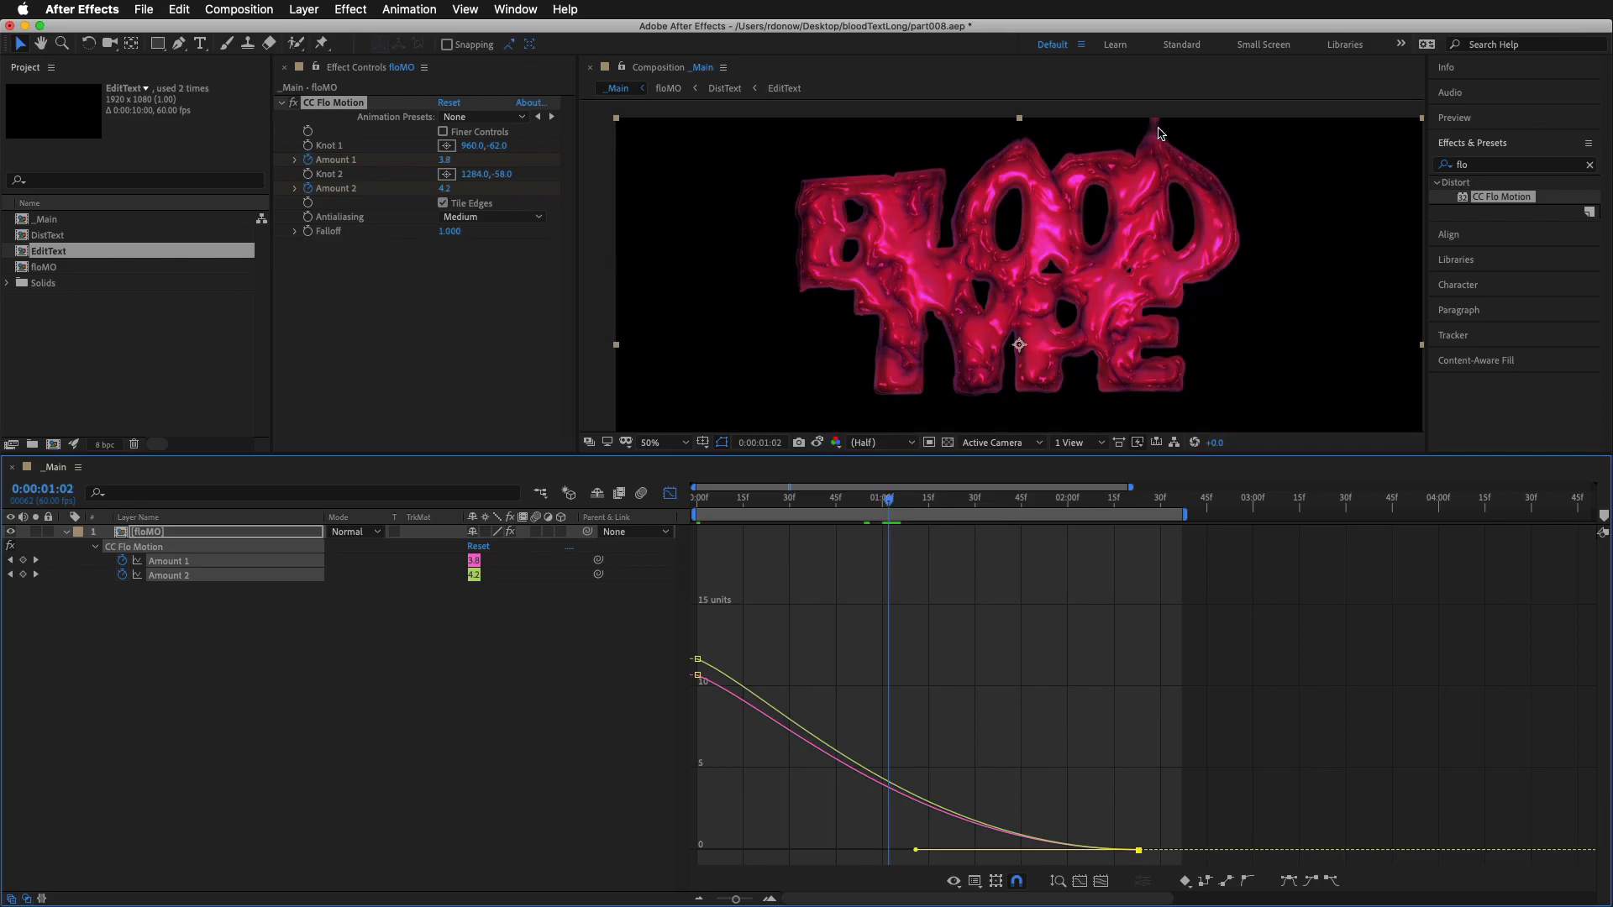
{"action": "left_click_drag", "start_coordinate": [1138, 850], "coordinate": [1160, 851]}
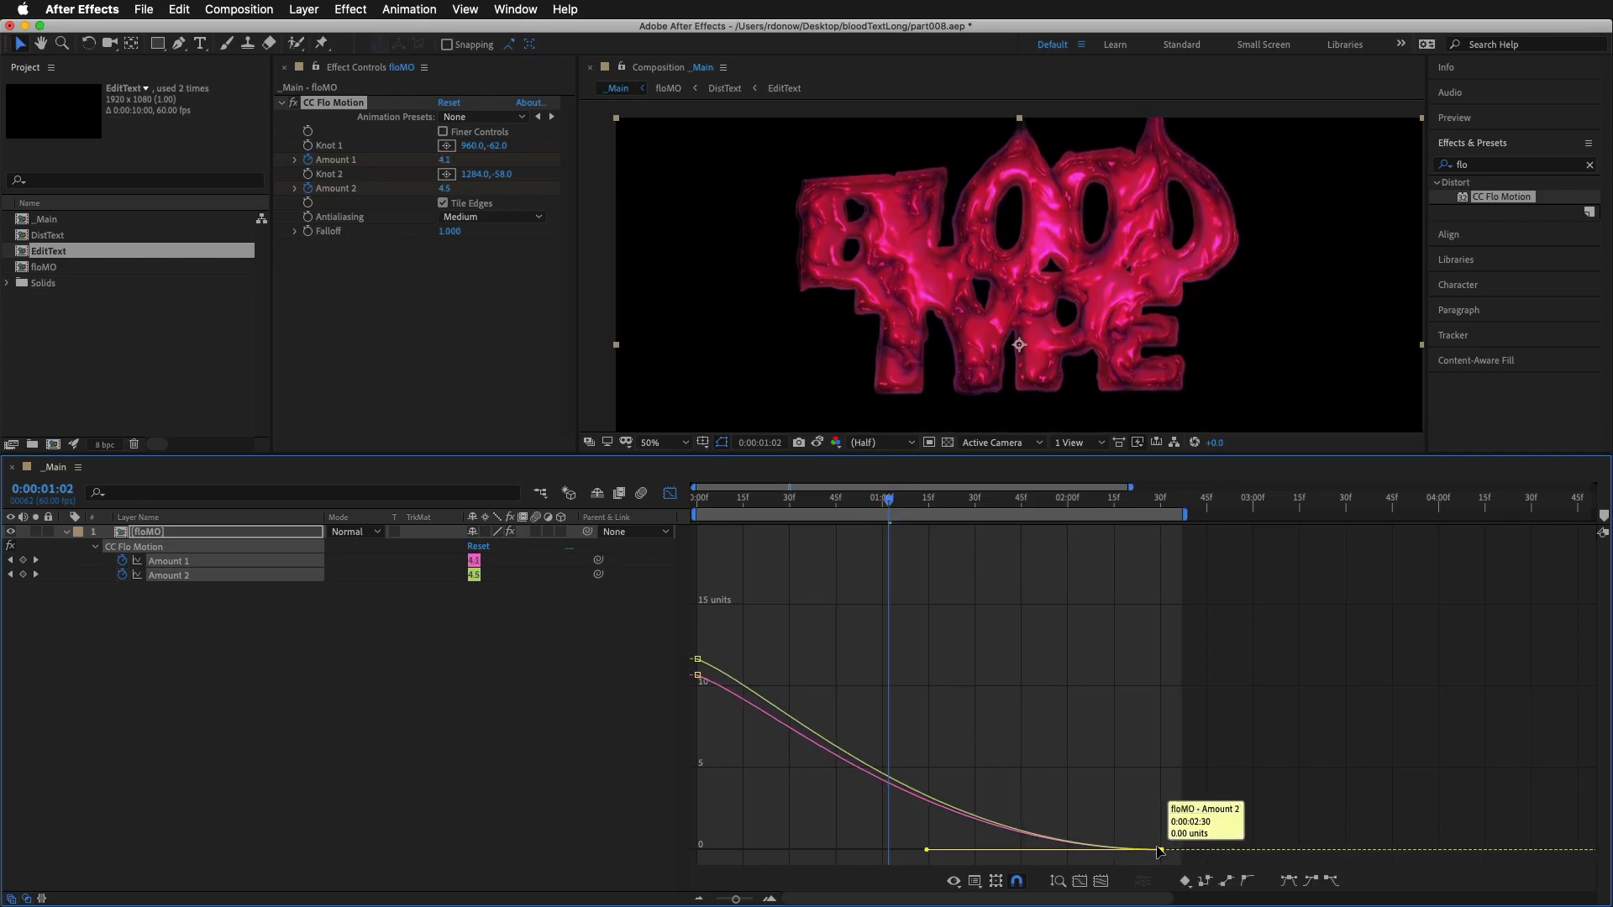
{"action": "left_click_drag", "start_coordinate": [888, 504], "coordinate": [898, 510]}
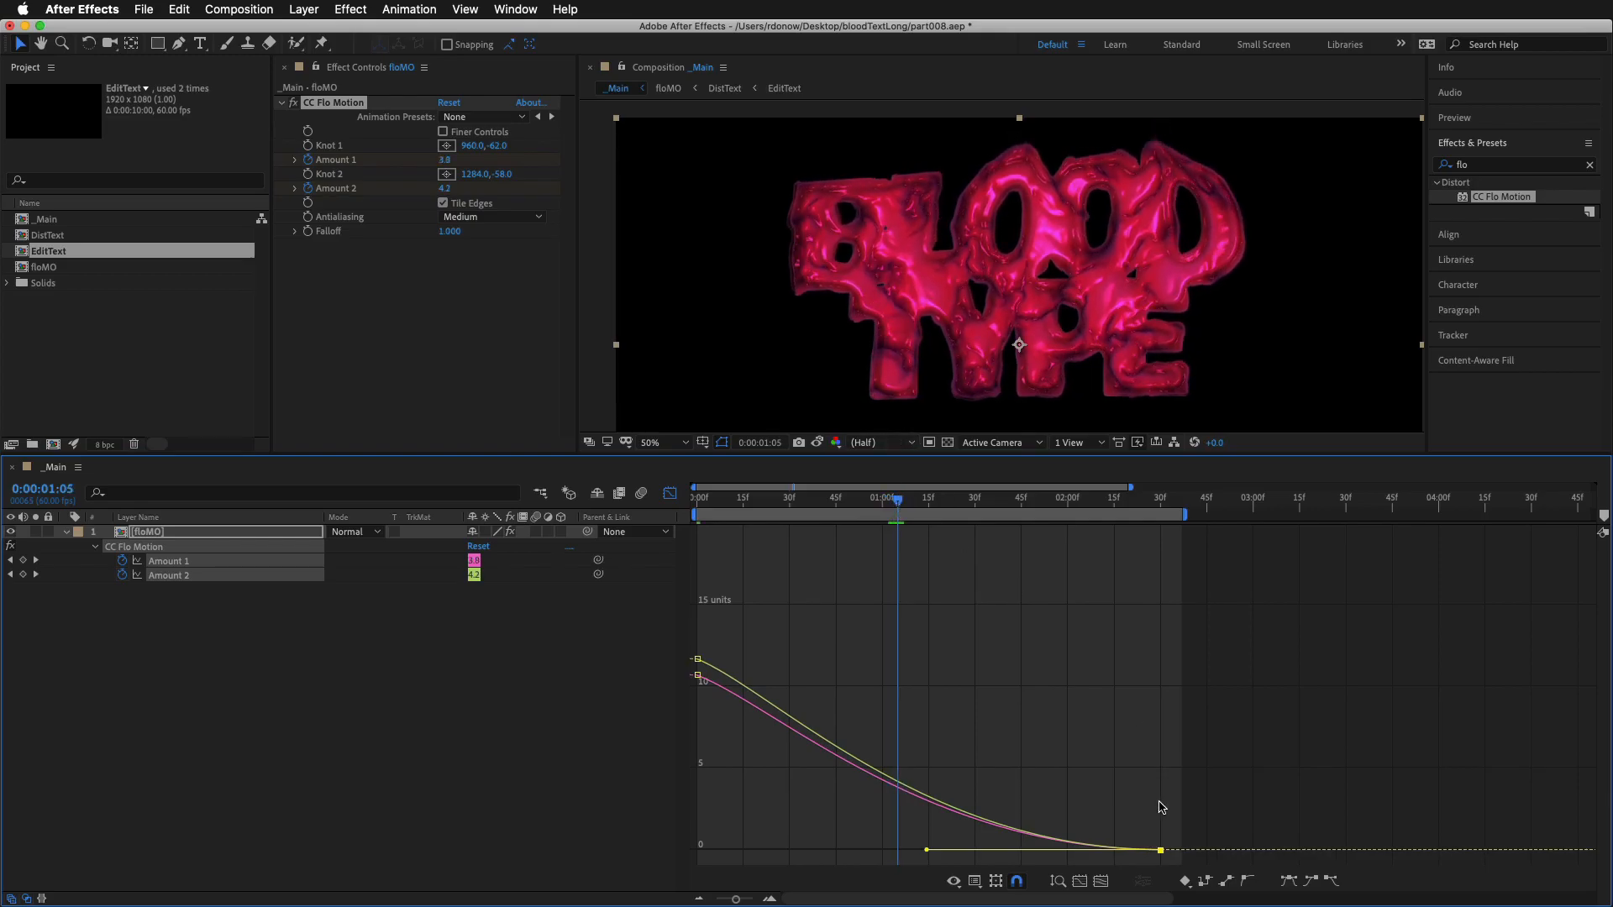
{"action": "left_click_drag", "start_coordinate": [1162, 851], "coordinate": [1212, 850]}
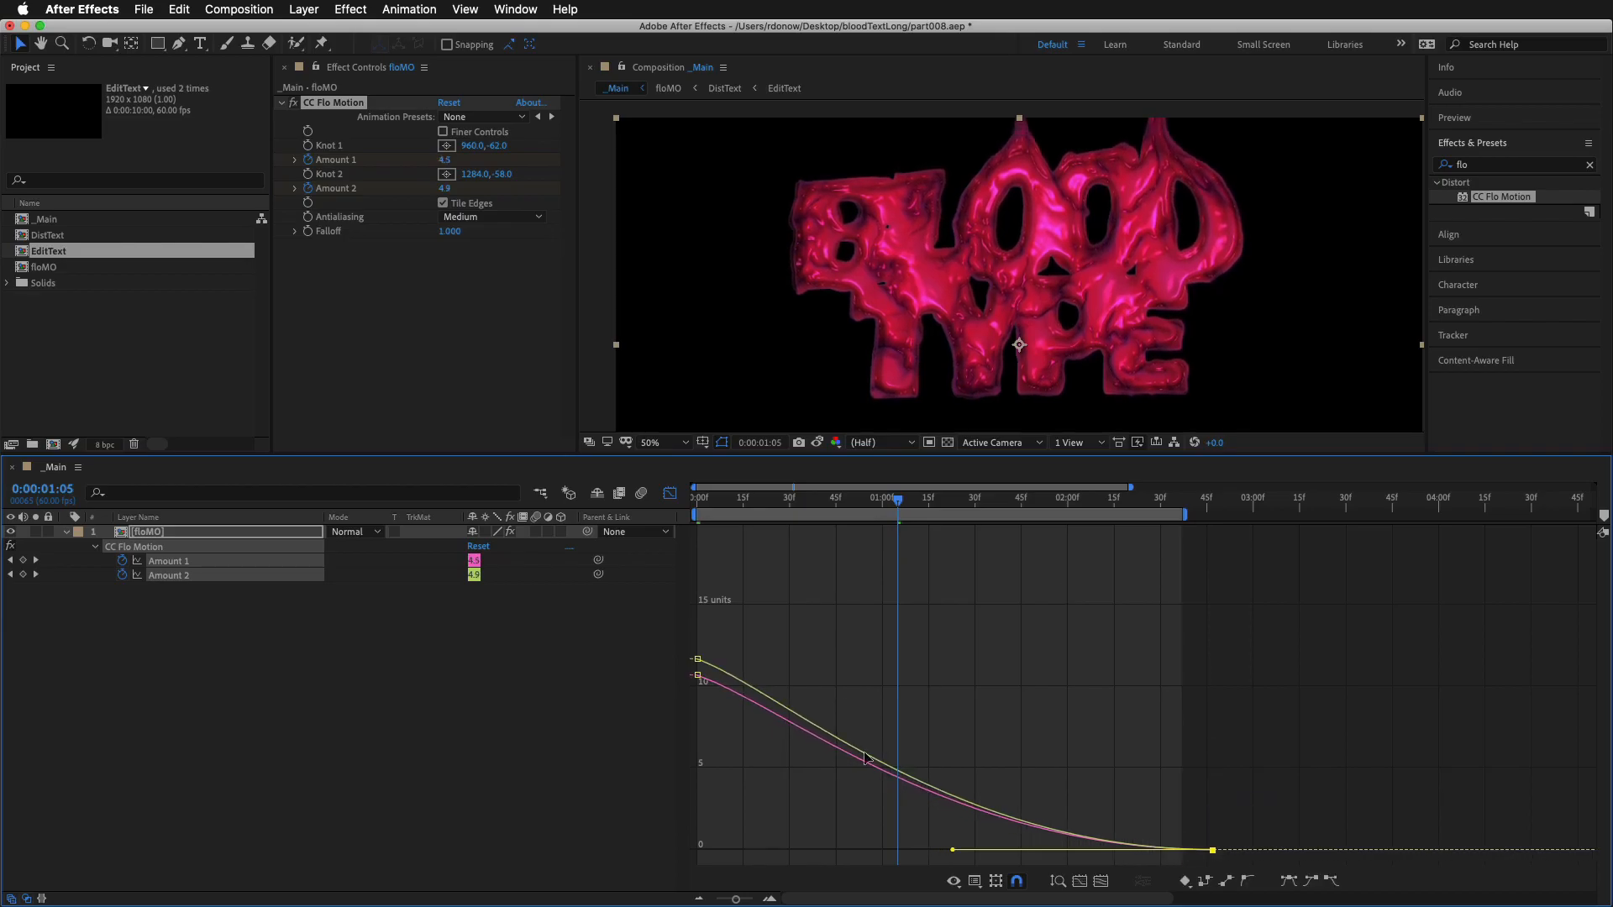
{"action": "left_click", "coordinate": [961, 840]}
{"action": "left_click", "coordinate": [1130, 843]}
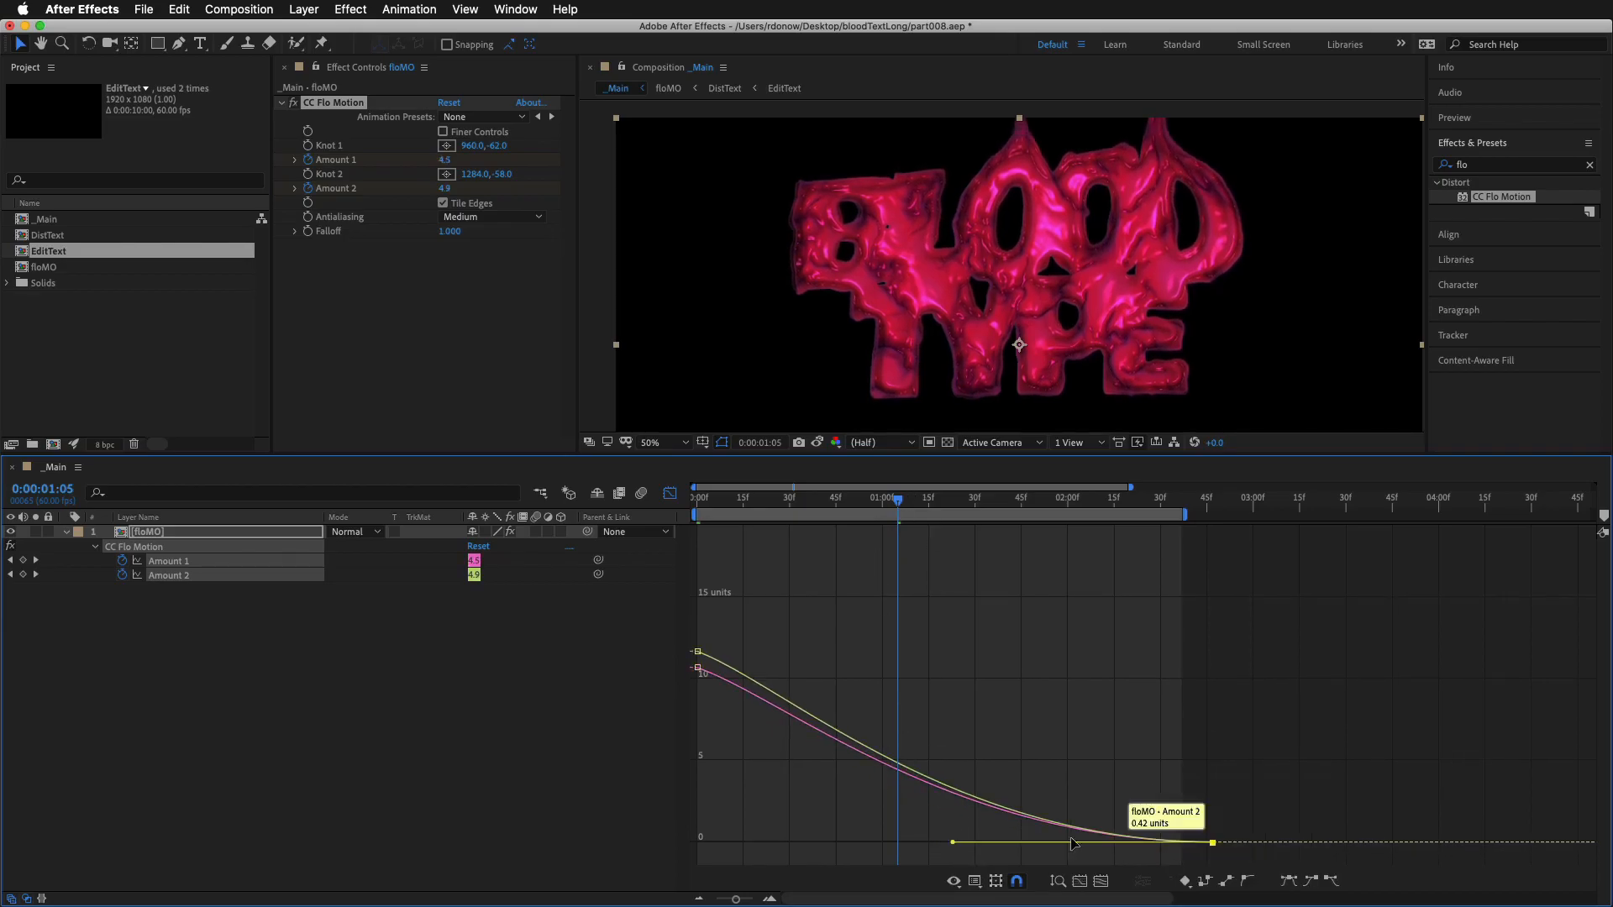
{"action": "left_click_drag", "start_coordinate": [954, 845], "coordinate": [915, 847]}
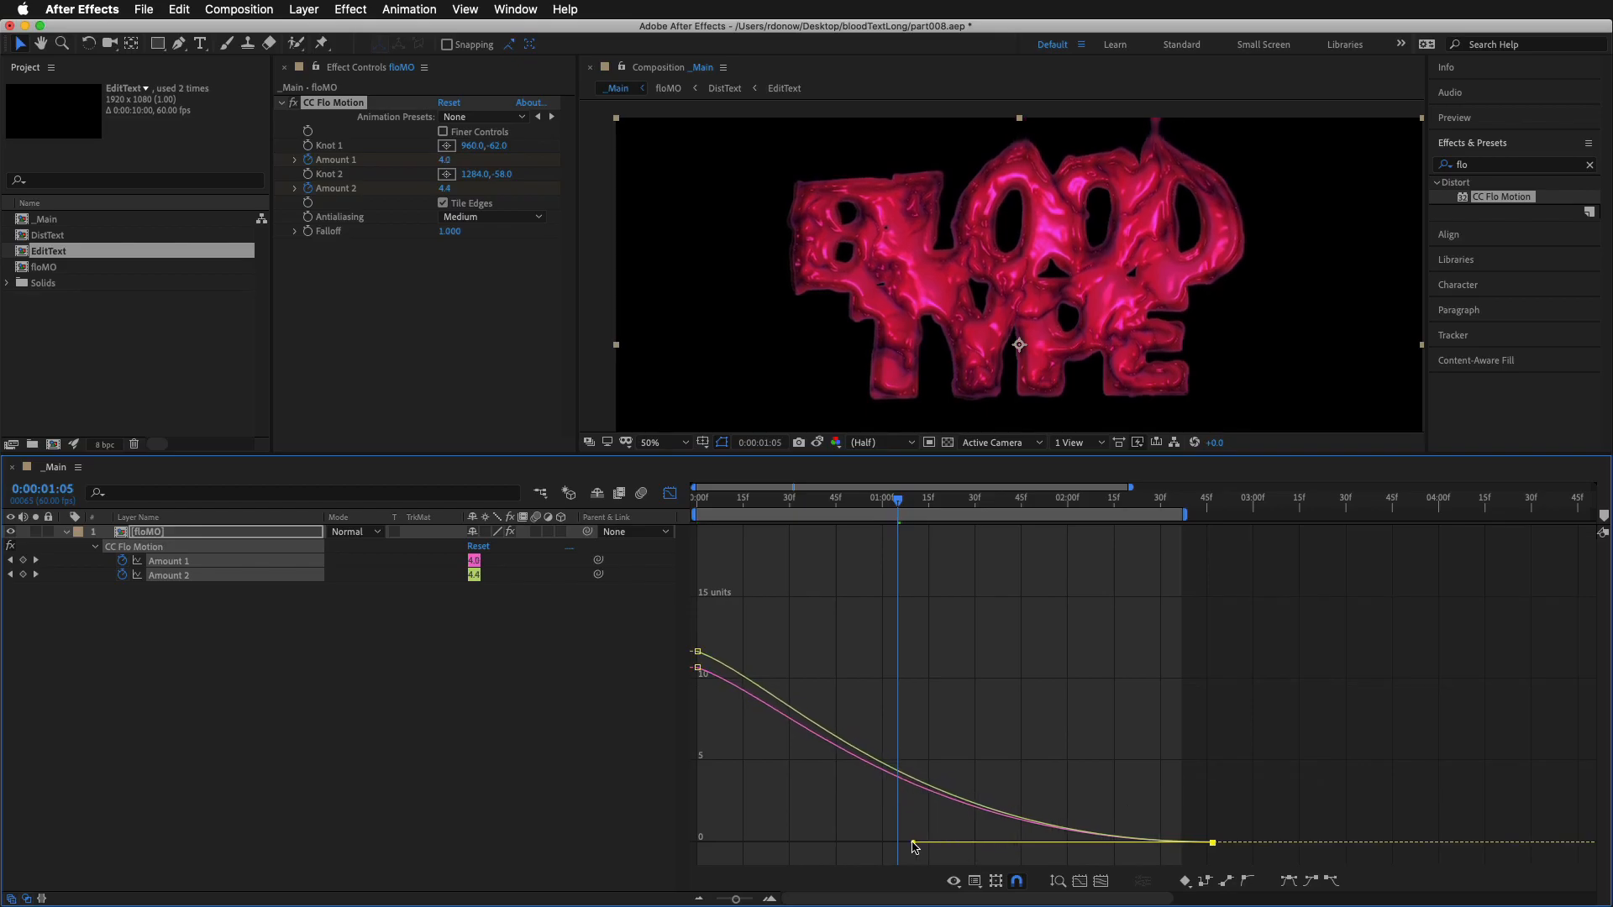
{"action": "key", "text": "space"}
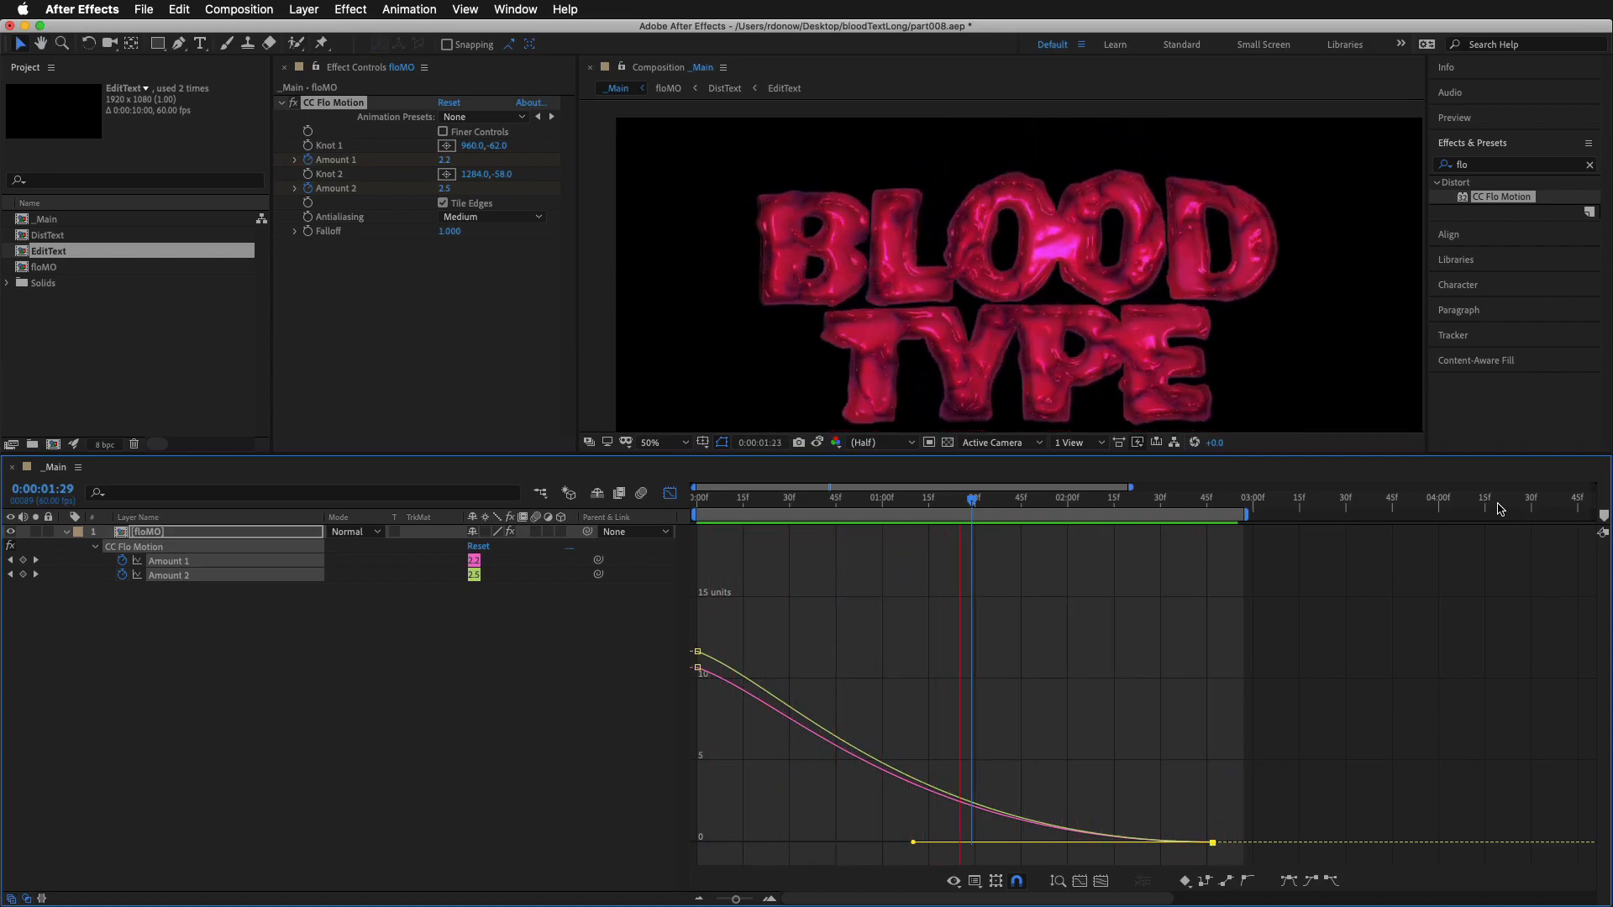
{"action": "key", "text": "space"}
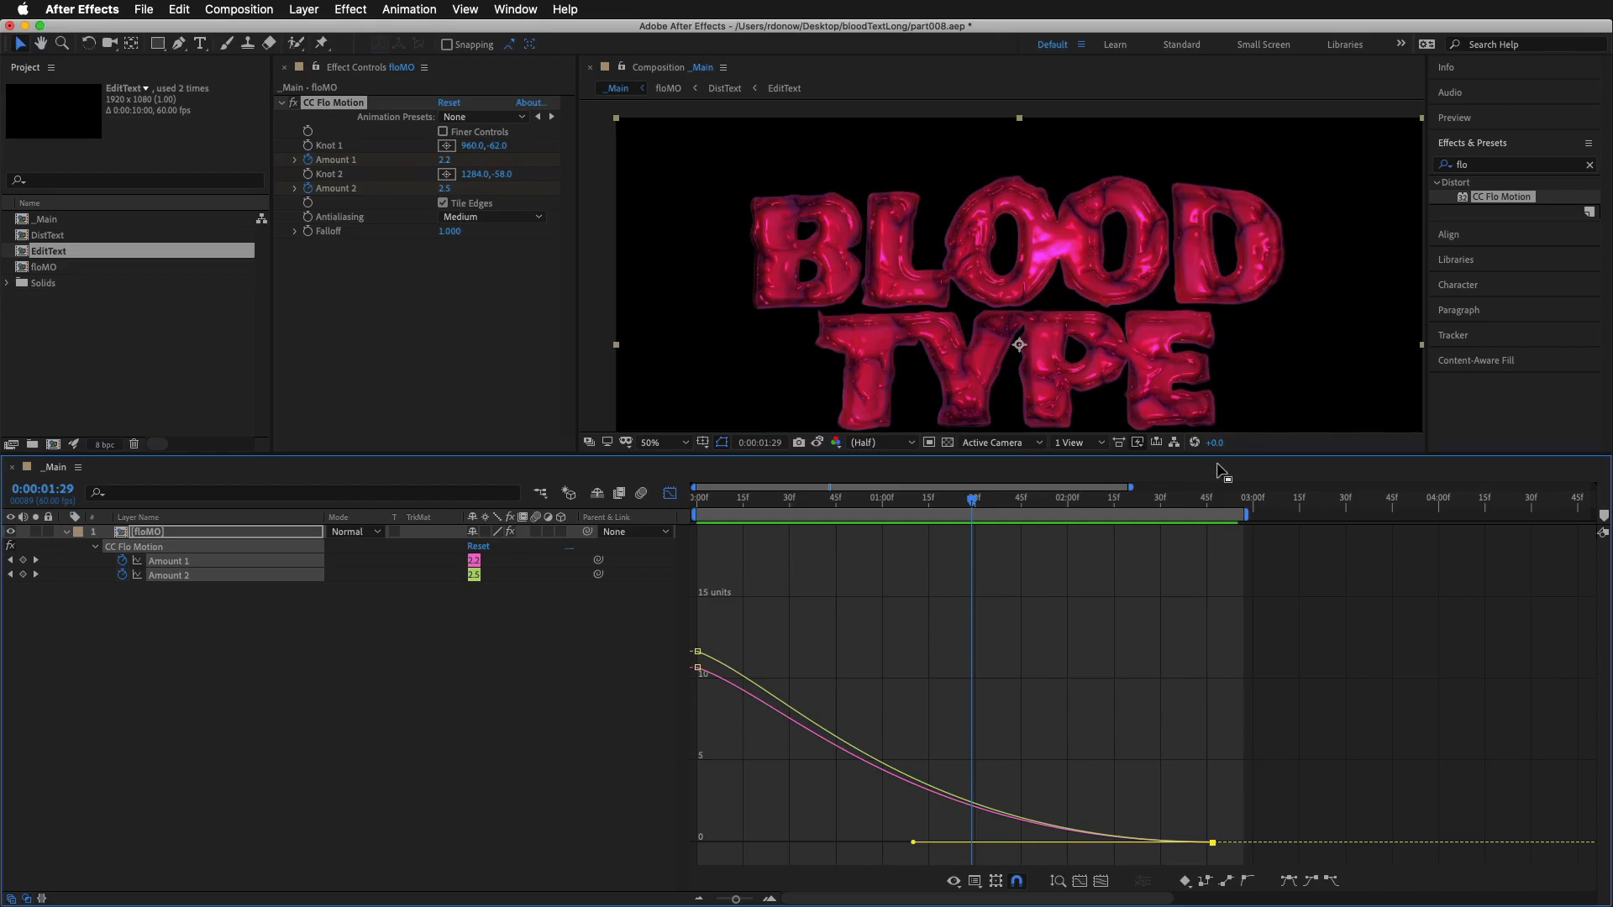
Smooth the first Amount 1 and Amount 2 keyframes with long horizontal outgoing handles and preview the eased start
{"action": "left_click_drag", "start_coordinate": [1227, 454], "coordinate": [1227, 503]}
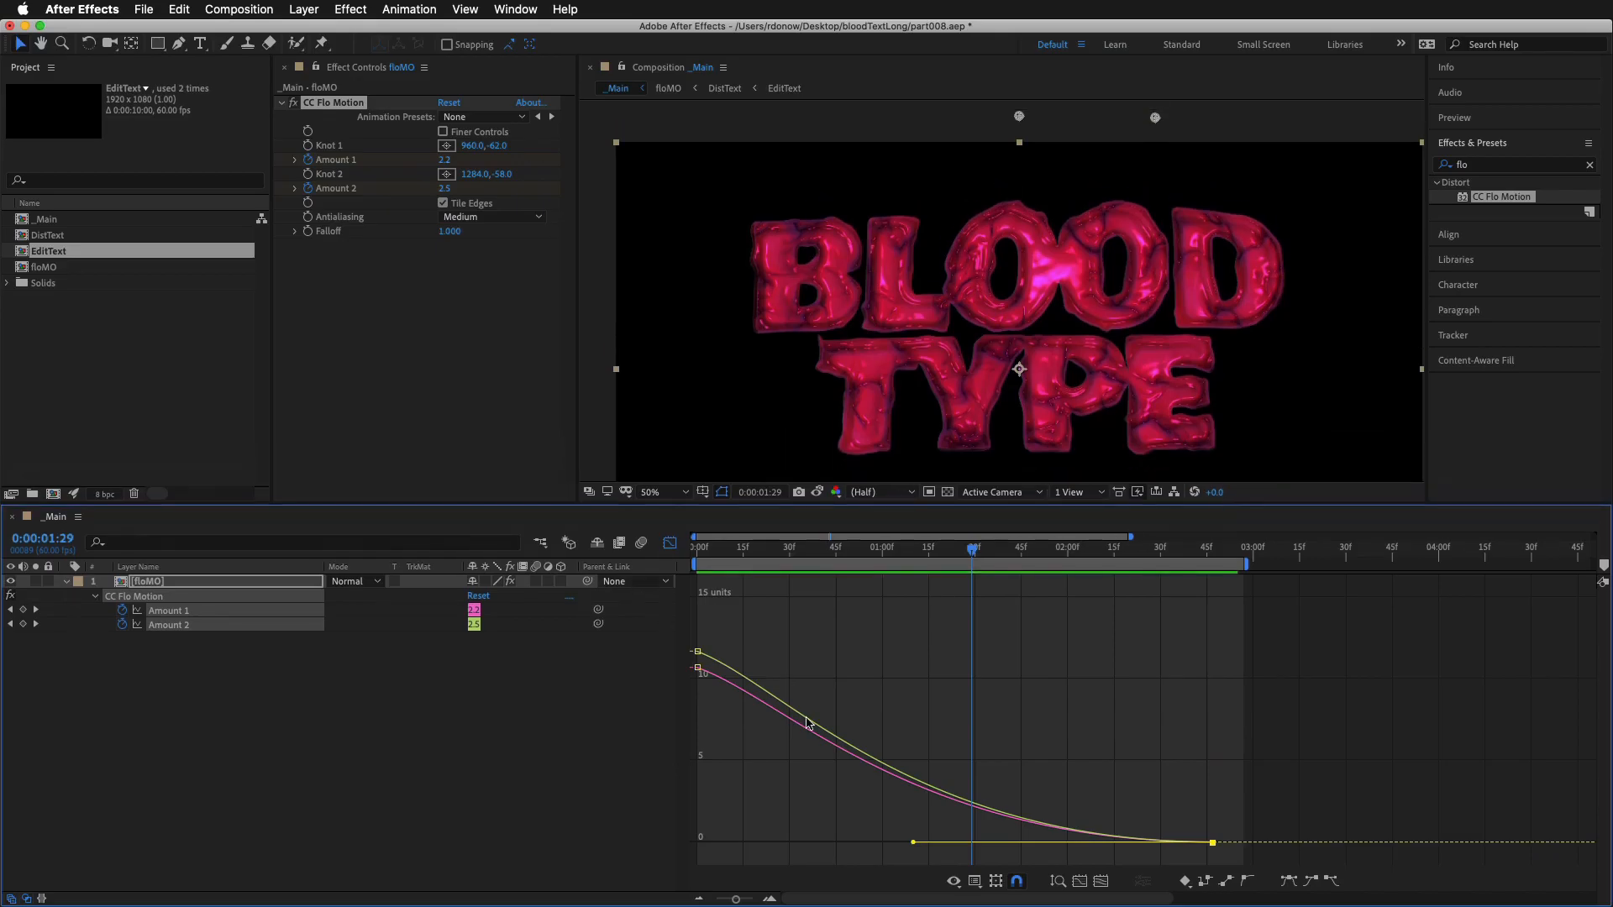
{"action": "left_click_drag", "start_coordinate": [728, 630], "coordinate": [687, 696]}
{"action": "left_click", "coordinate": [1249, 879]}
{"action": "left_click_drag", "start_coordinate": [781, 691], "coordinate": [855, 663]}
{"action": "key", "text": "space"}
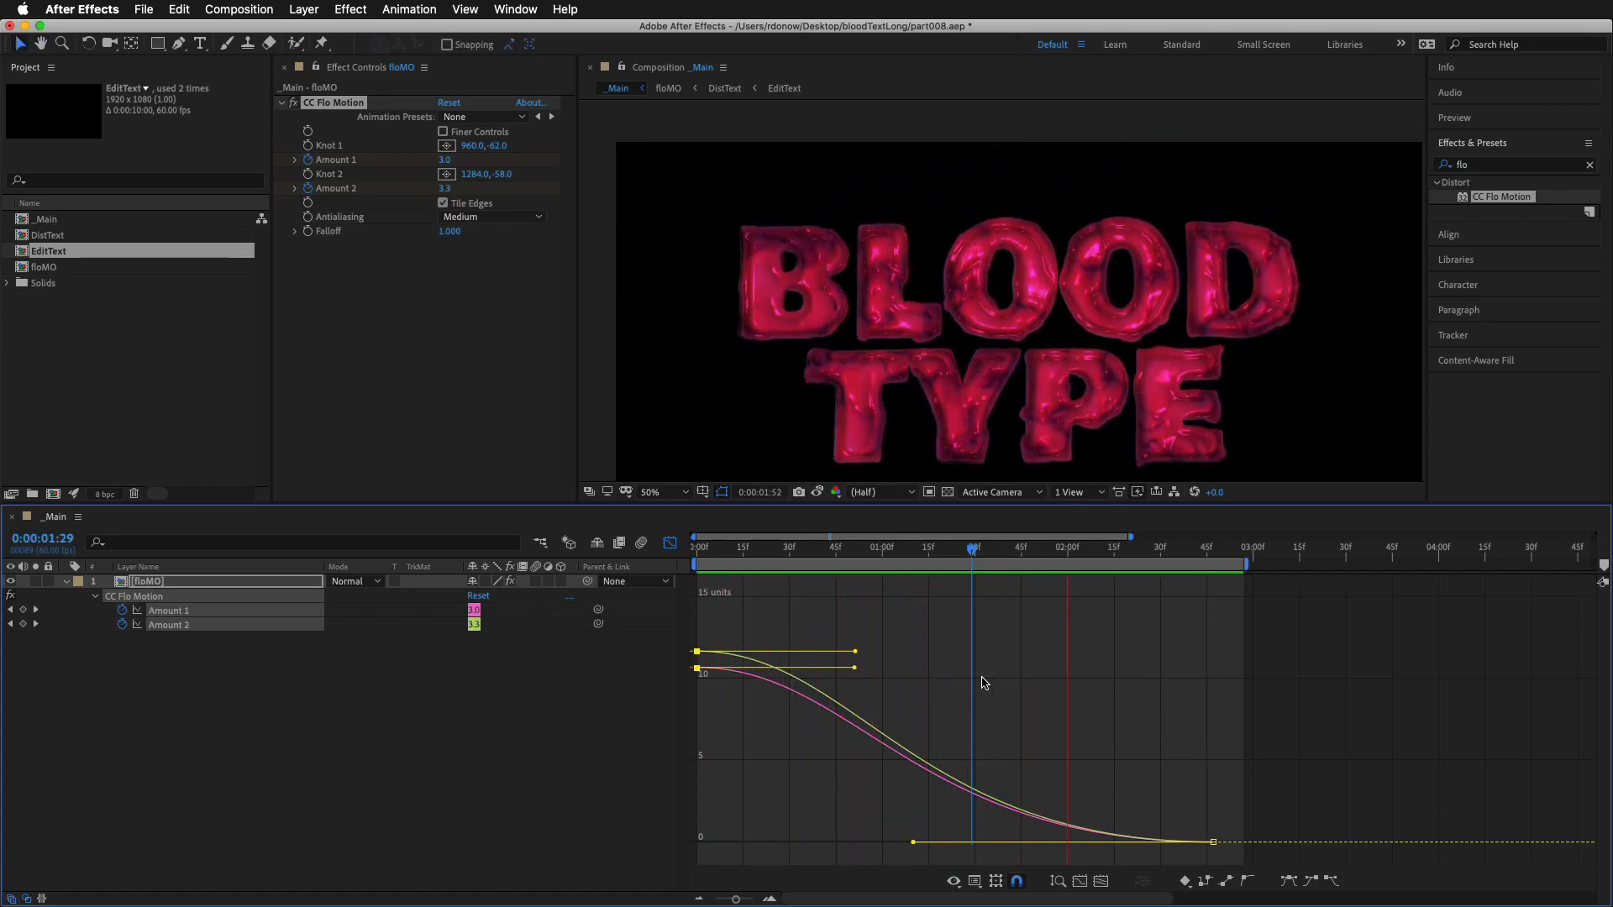
{"action": "key", "text": "space"}
Isolate the Amount 1 curve, lower its first keyframe to about 5.5 units, and preview the uneven pull
{"action": "left_click_drag", "start_coordinate": [972, 548], "coordinate": [787, 548]}
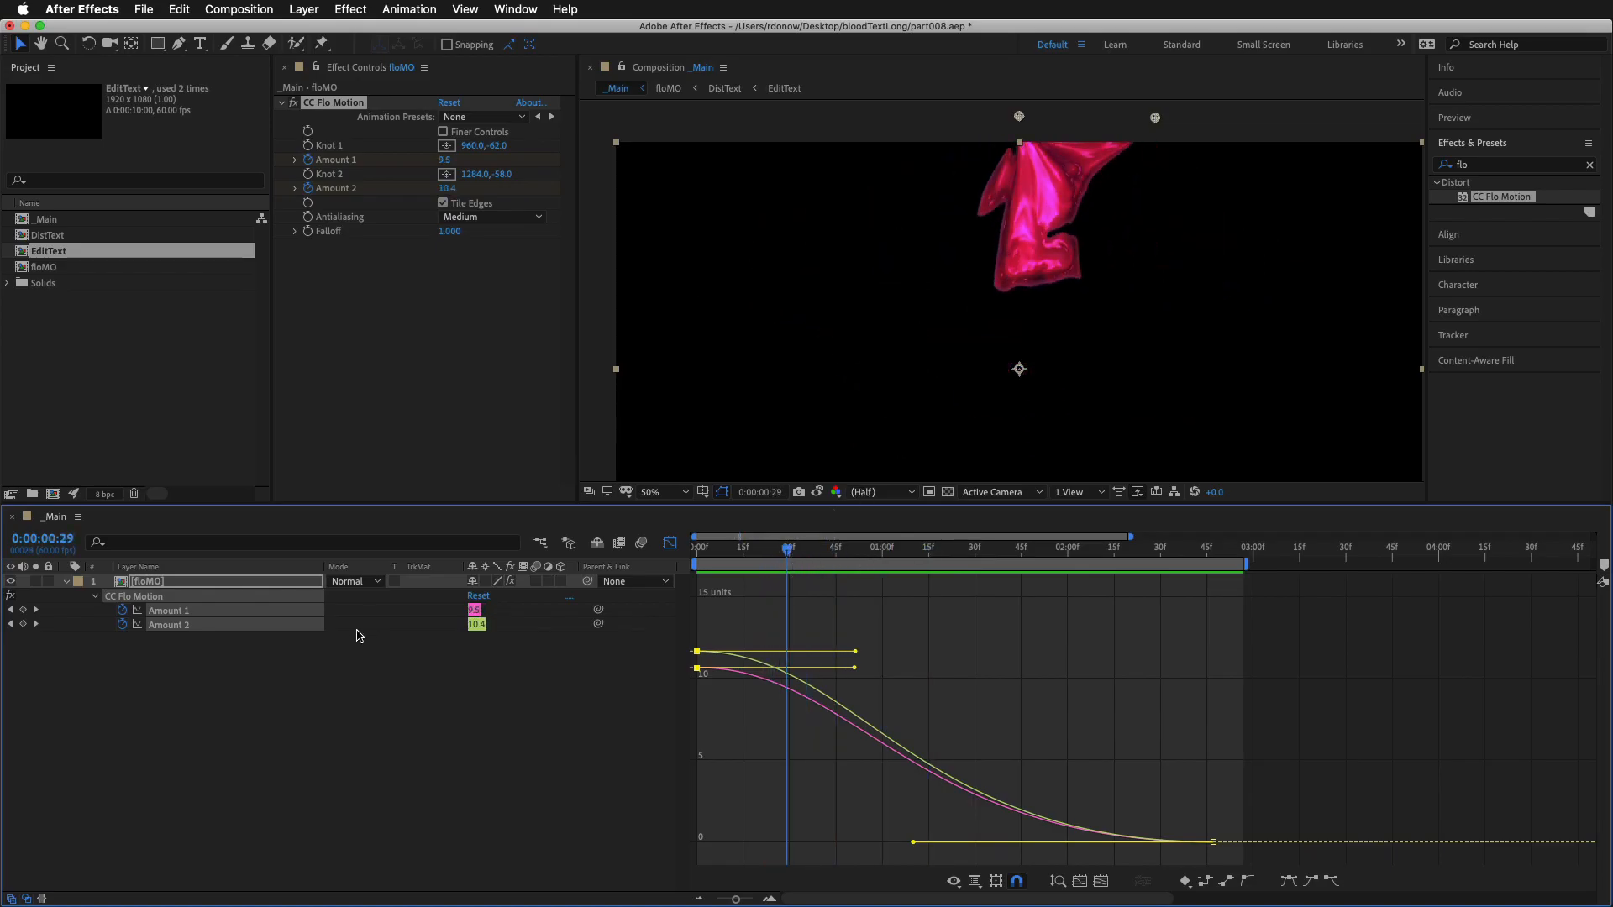
{"action": "left_click", "coordinate": [264, 690]}
{"action": "left_click", "coordinate": [166, 624]}
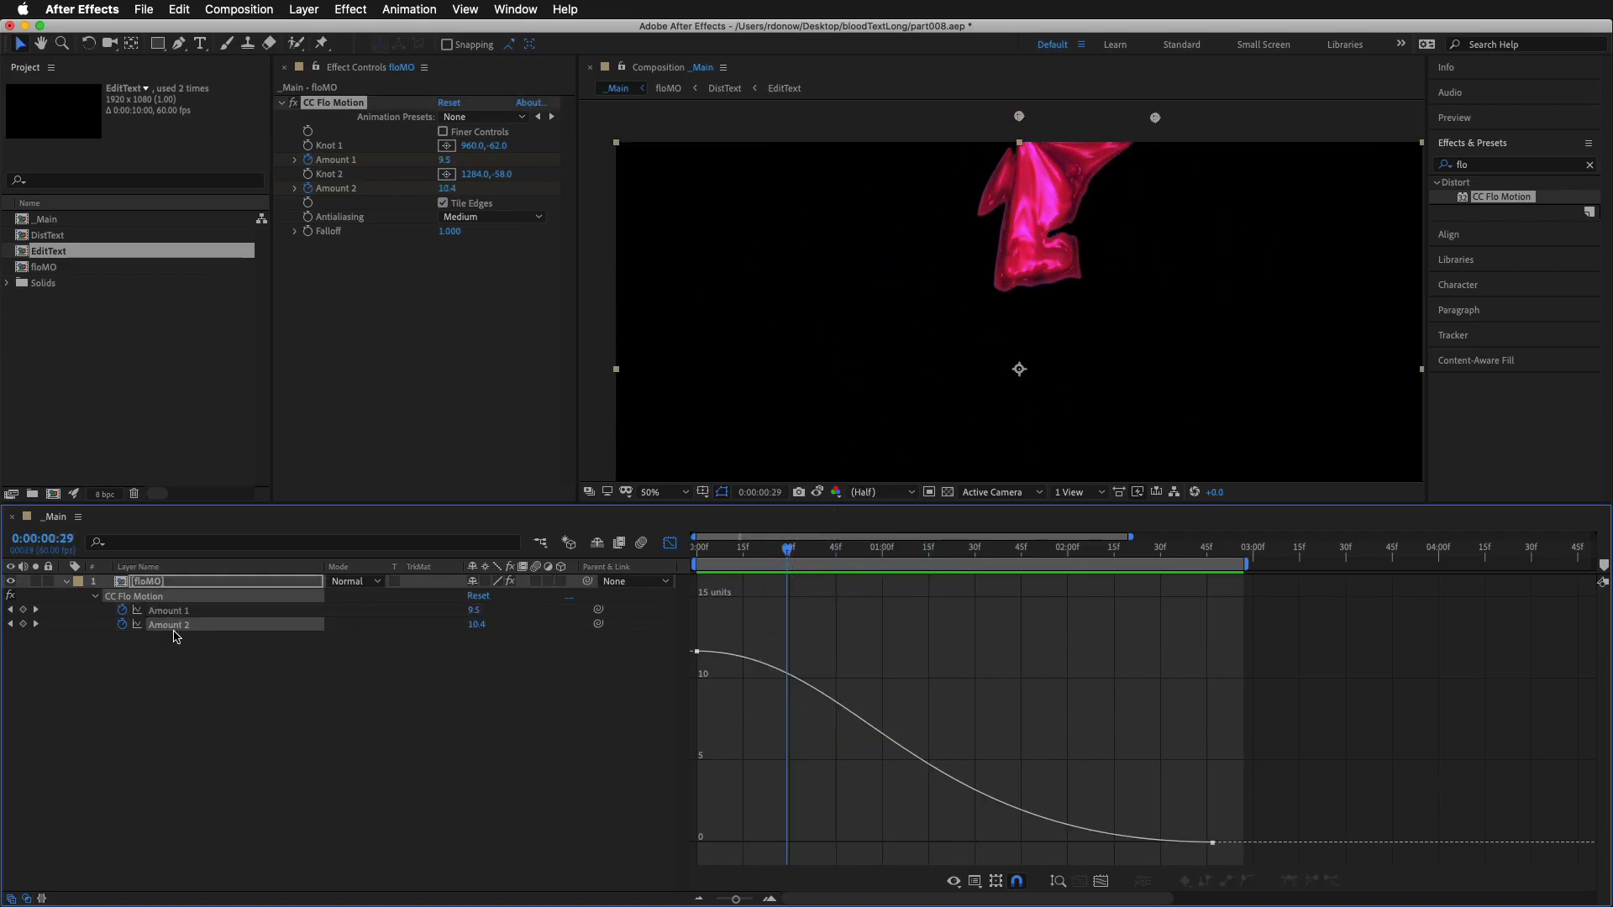
{"action": "left_click", "coordinate": [176, 612]}
{"action": "left_click_drag", "start_coordinate": [799, 648], "coordinate": [695, 759]}
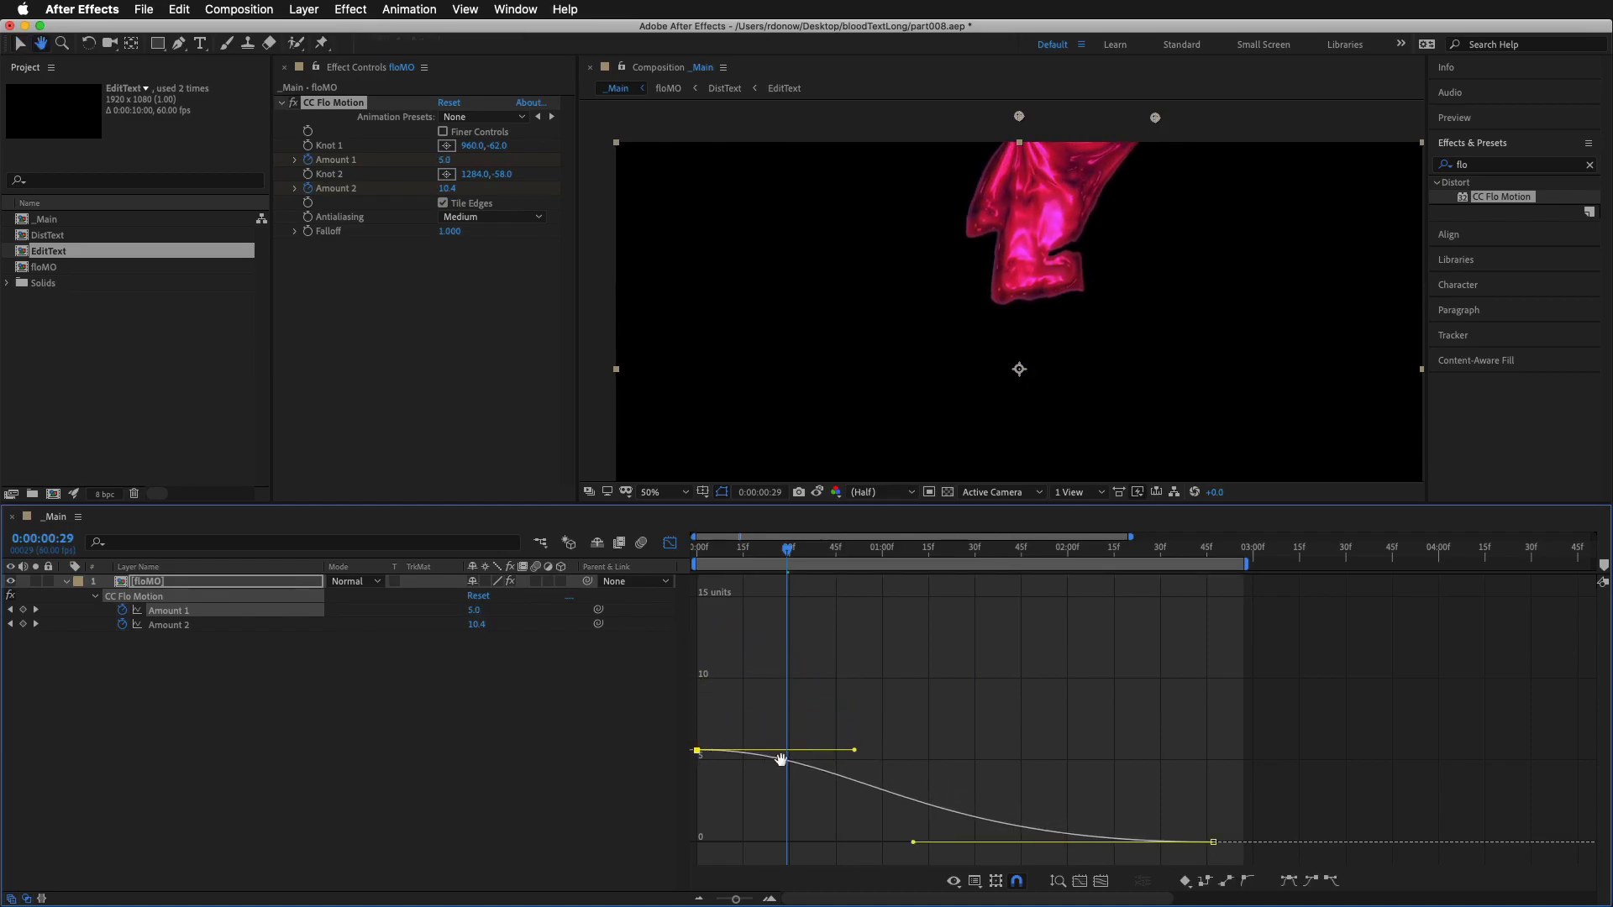
{"action": "key", "text": "space"}
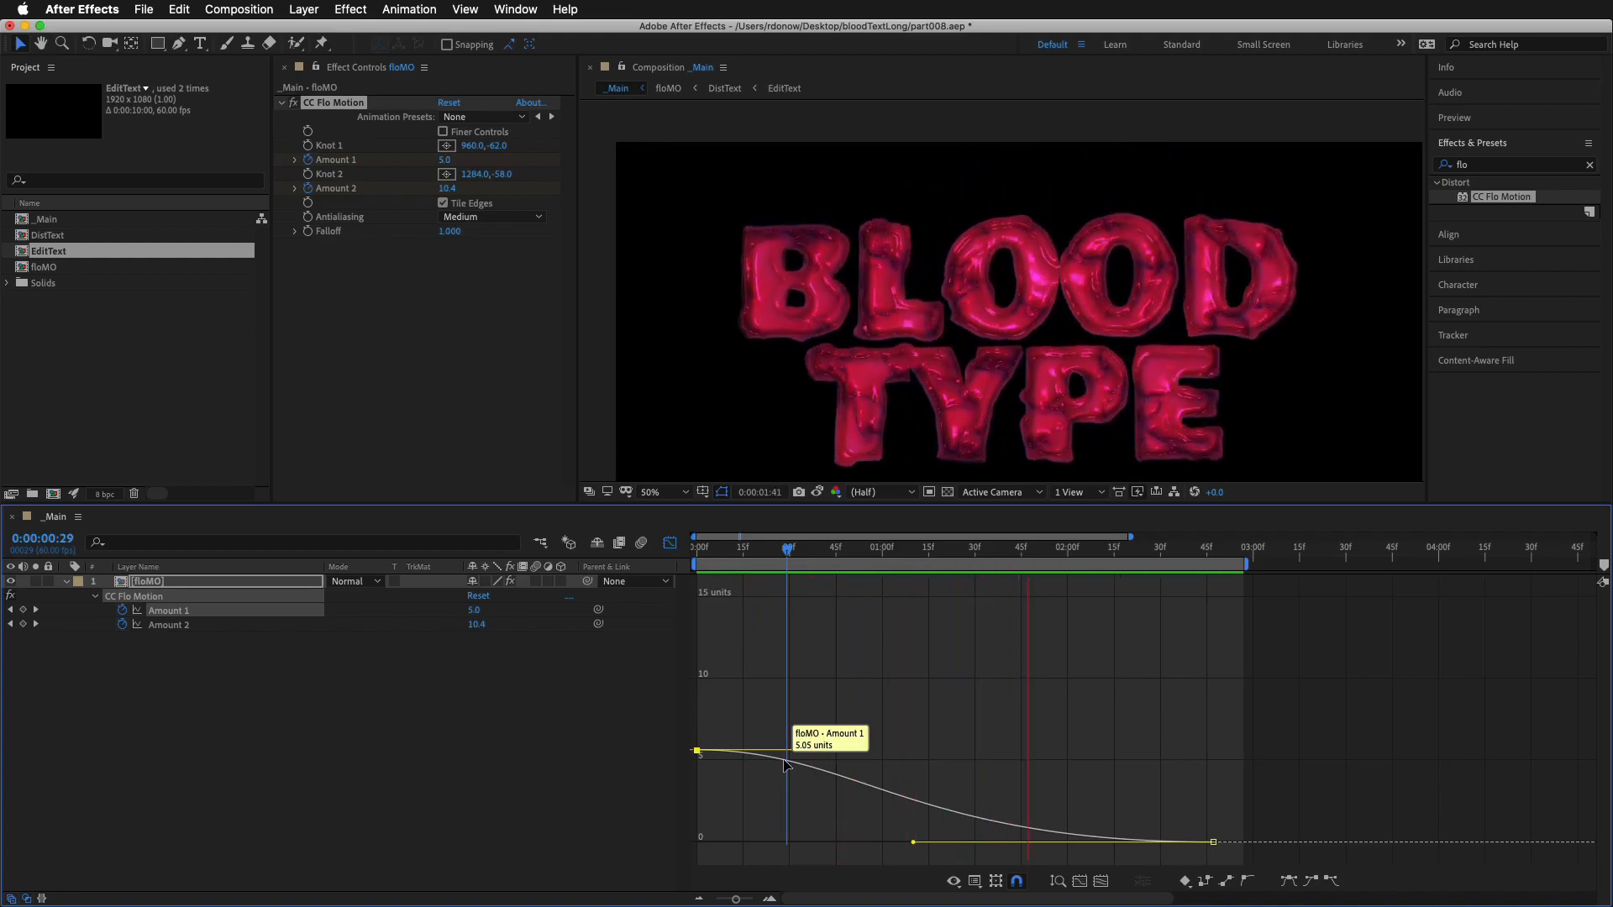
{"action": "key", "text": "space"}
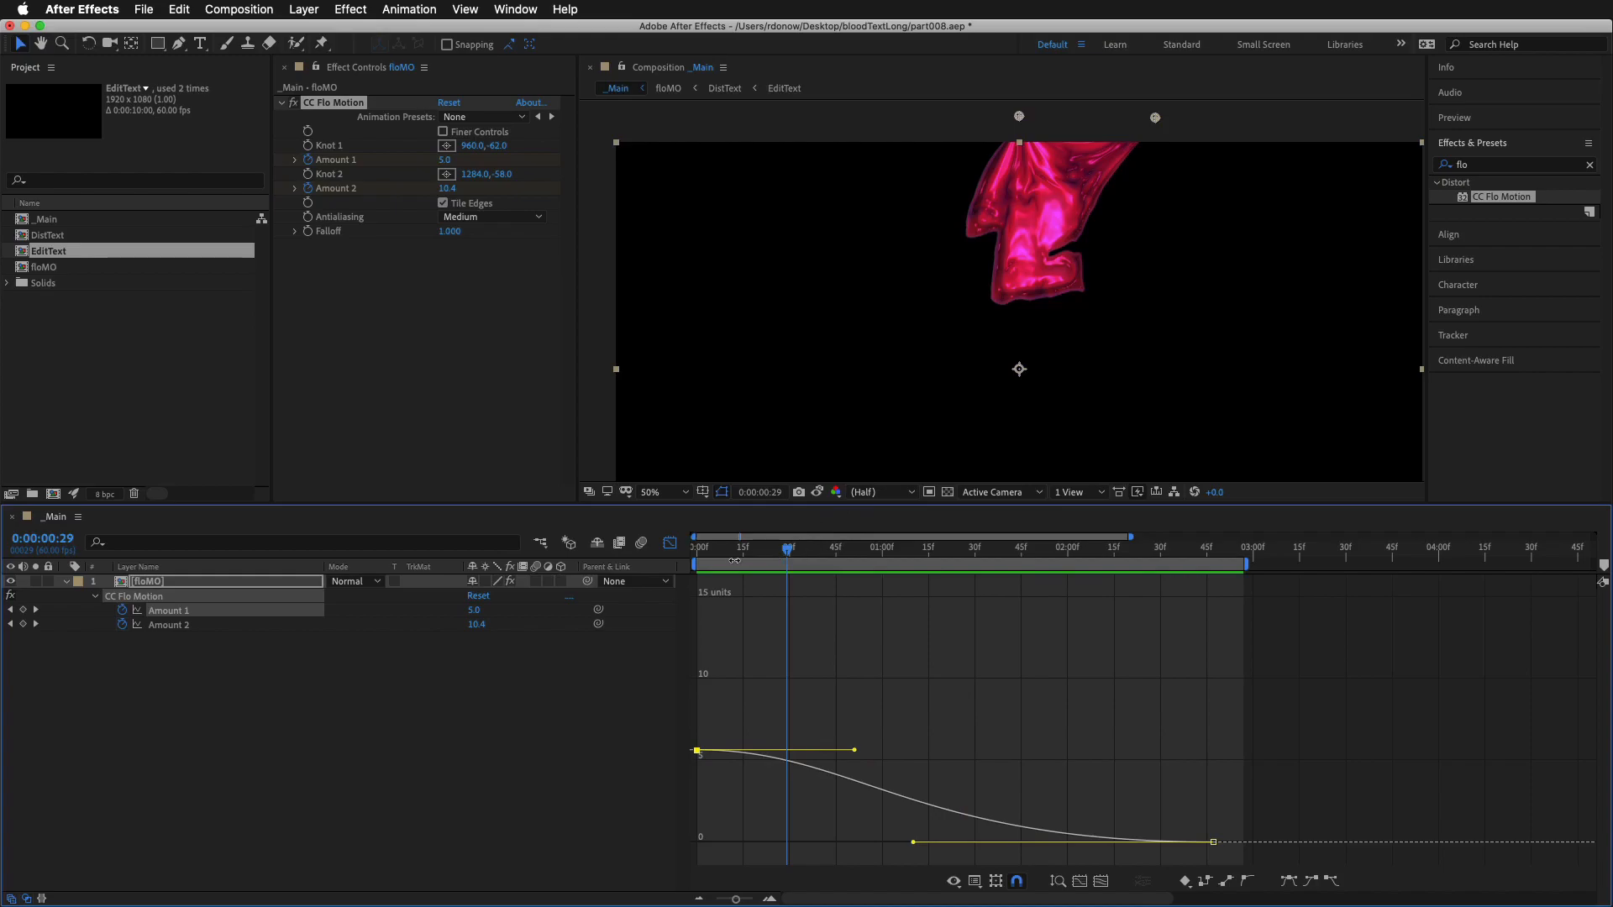
Close the Graph Editor, park the playhead at 0:00:01:01, and duplicate the CC Flo Motion effect on the floMO layer
{"action": "left_click", "coordinate": [669, 542]}
{"action": "left_click_drag", "start_coordinate": [787, 550], "coordinate": [884, 548]}
{"action": "left_click", "coordinate": [290, 104]}
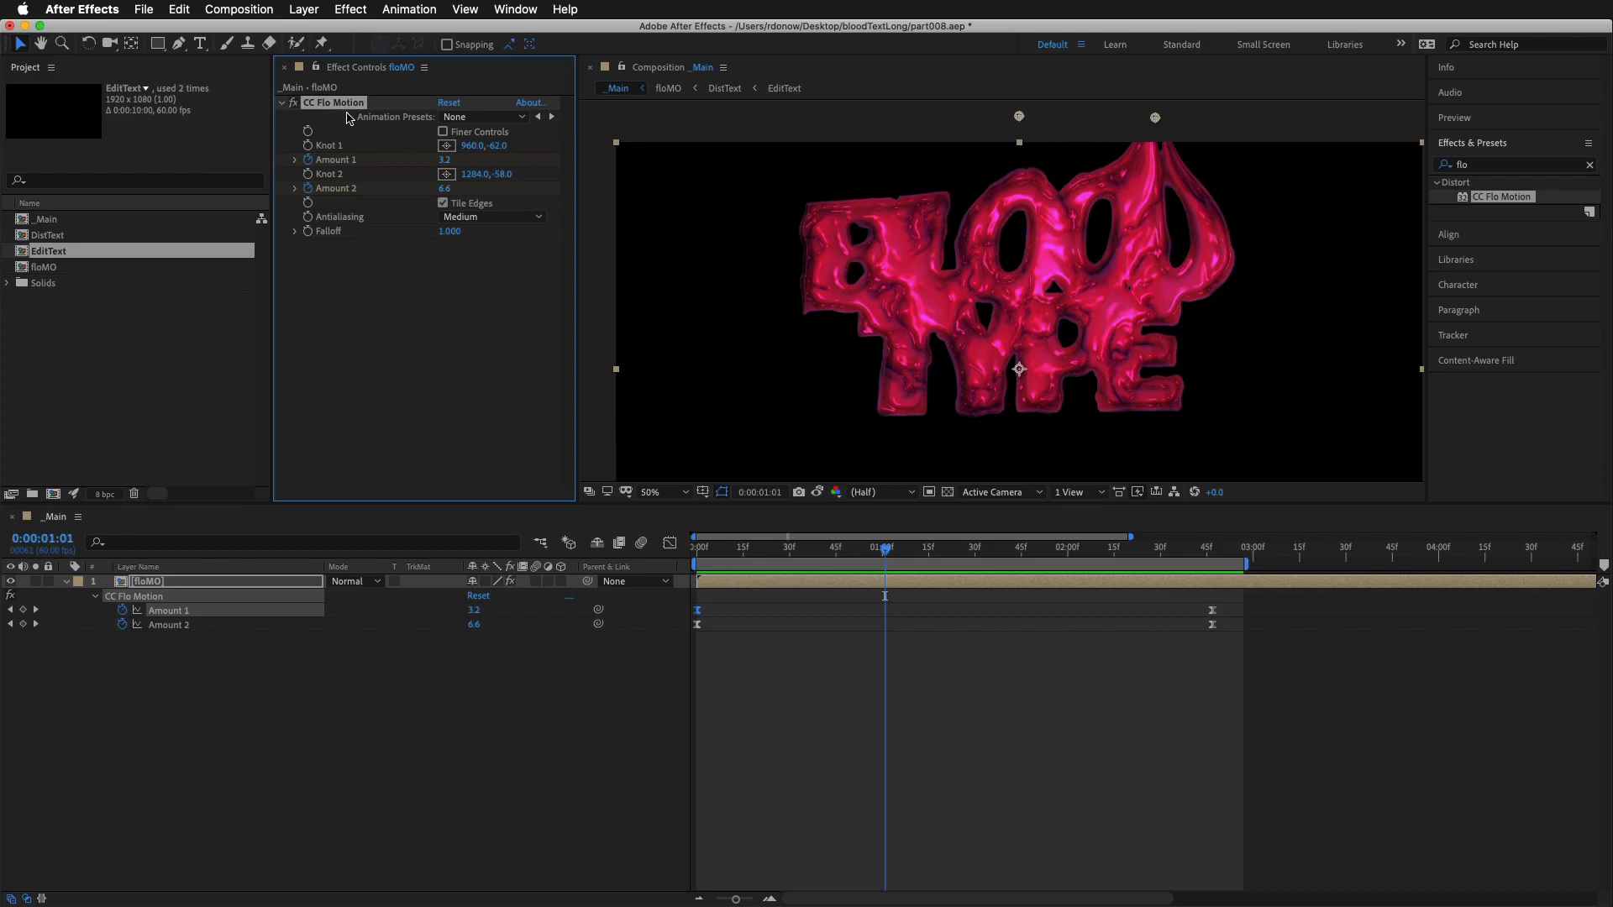
{"action": "key", "text": "super+d"}
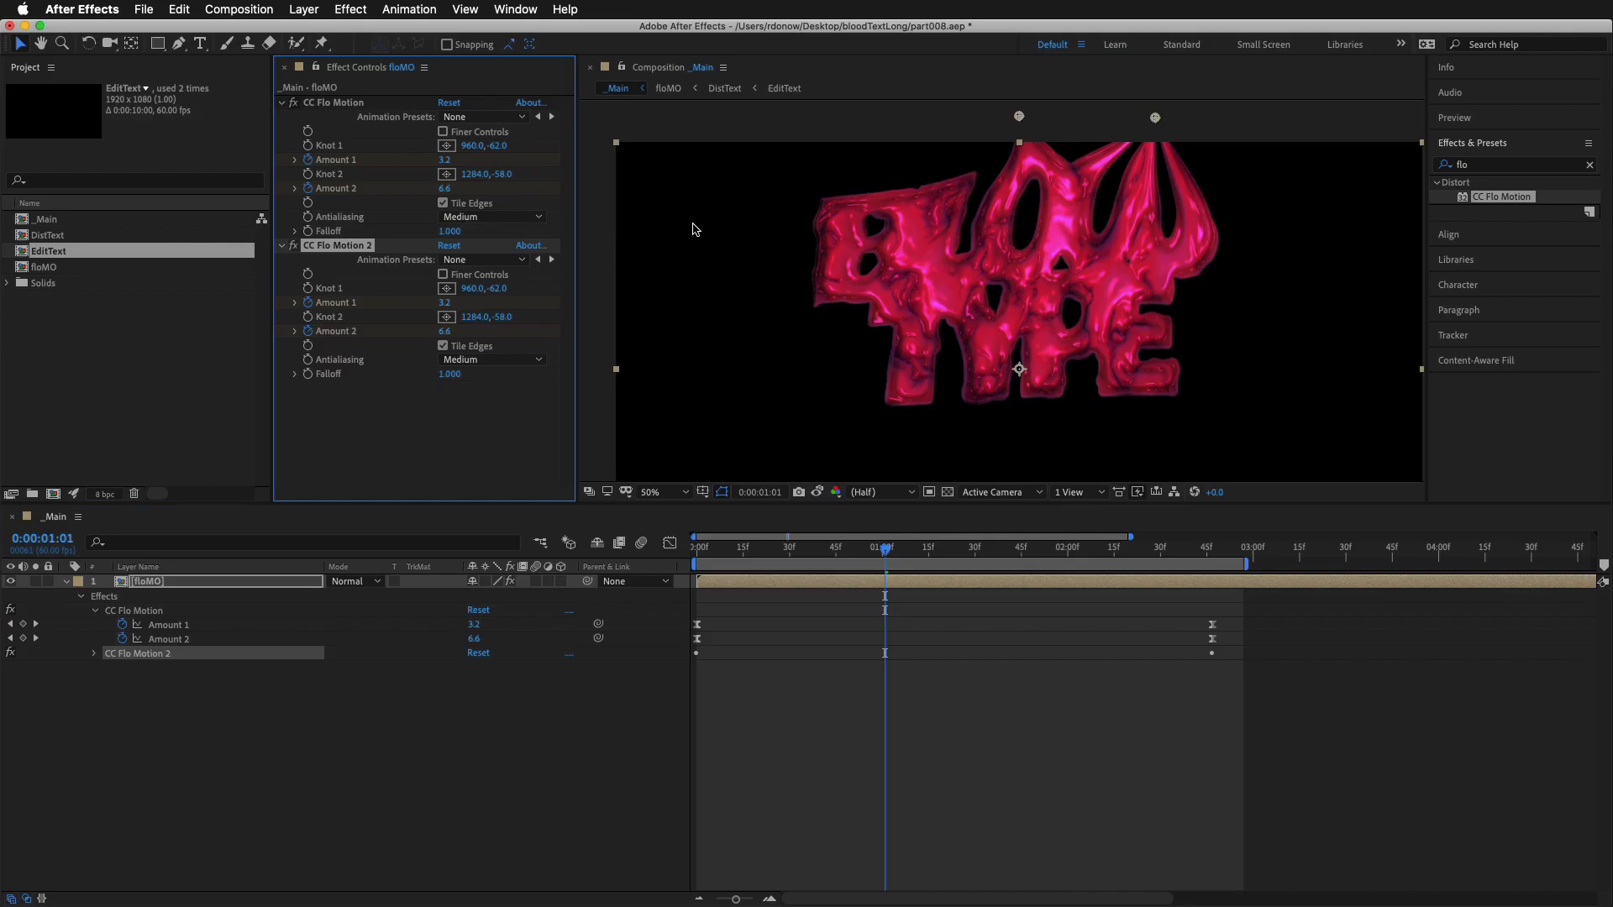
Place CC Flo Motion 2's Knot 1 at 480, -40 and Knot 2 at 744, -38 above the first letters, and preview
{"action": "left_click", "coordinate": [448, 288]}
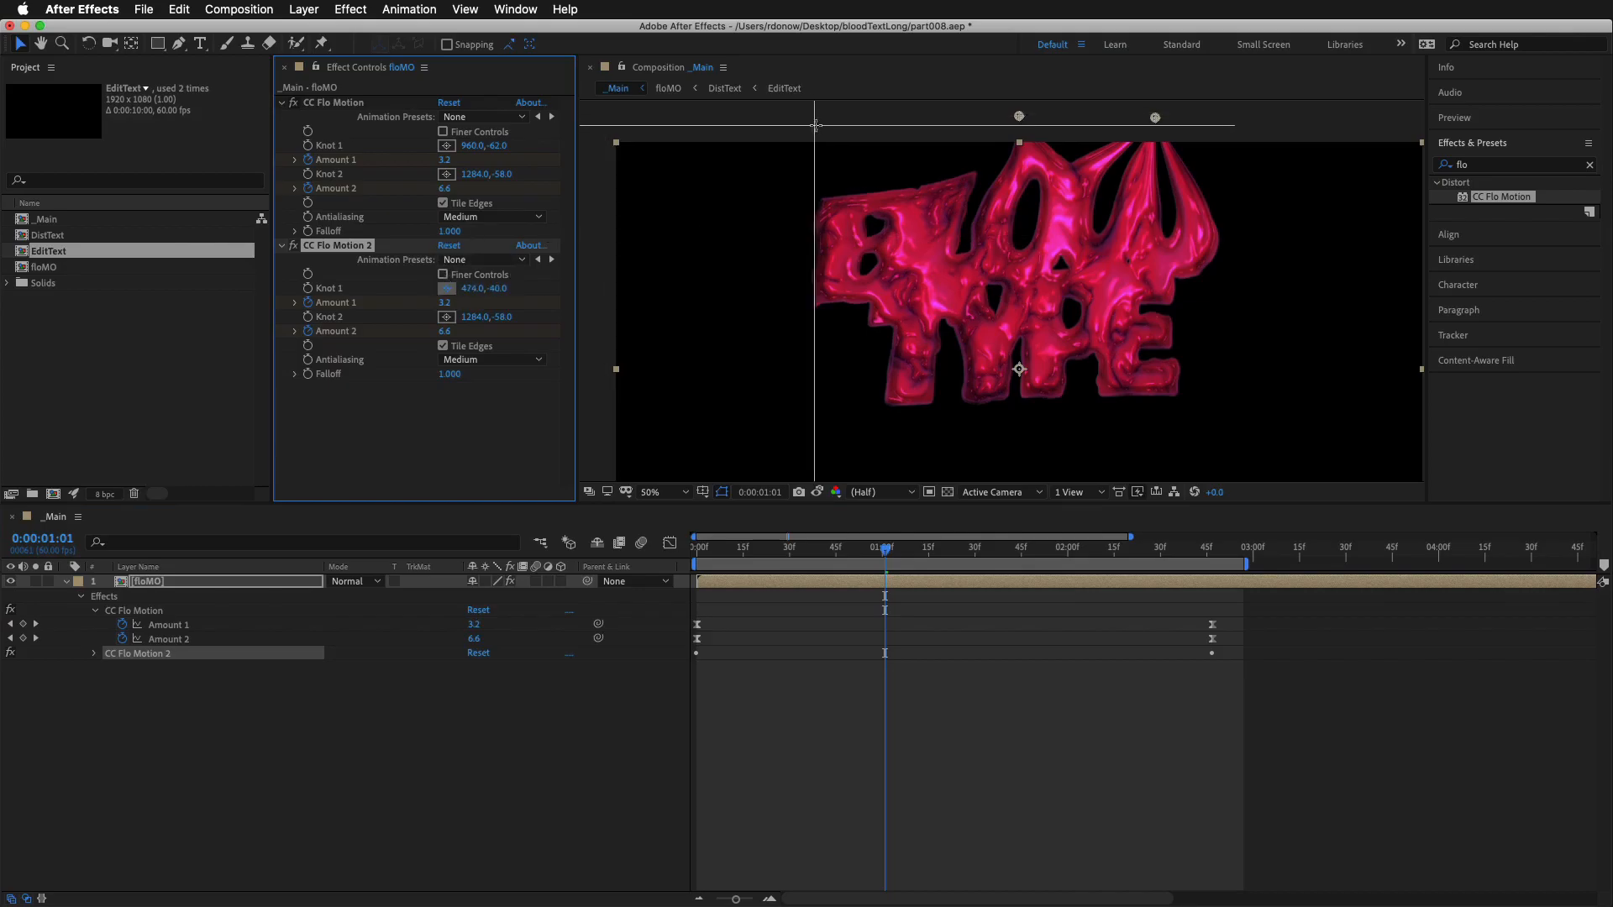
{"action": "left_click", "coordinate": [818, 126]}
{"action": "left_click", "coordinate": [447, 317]}
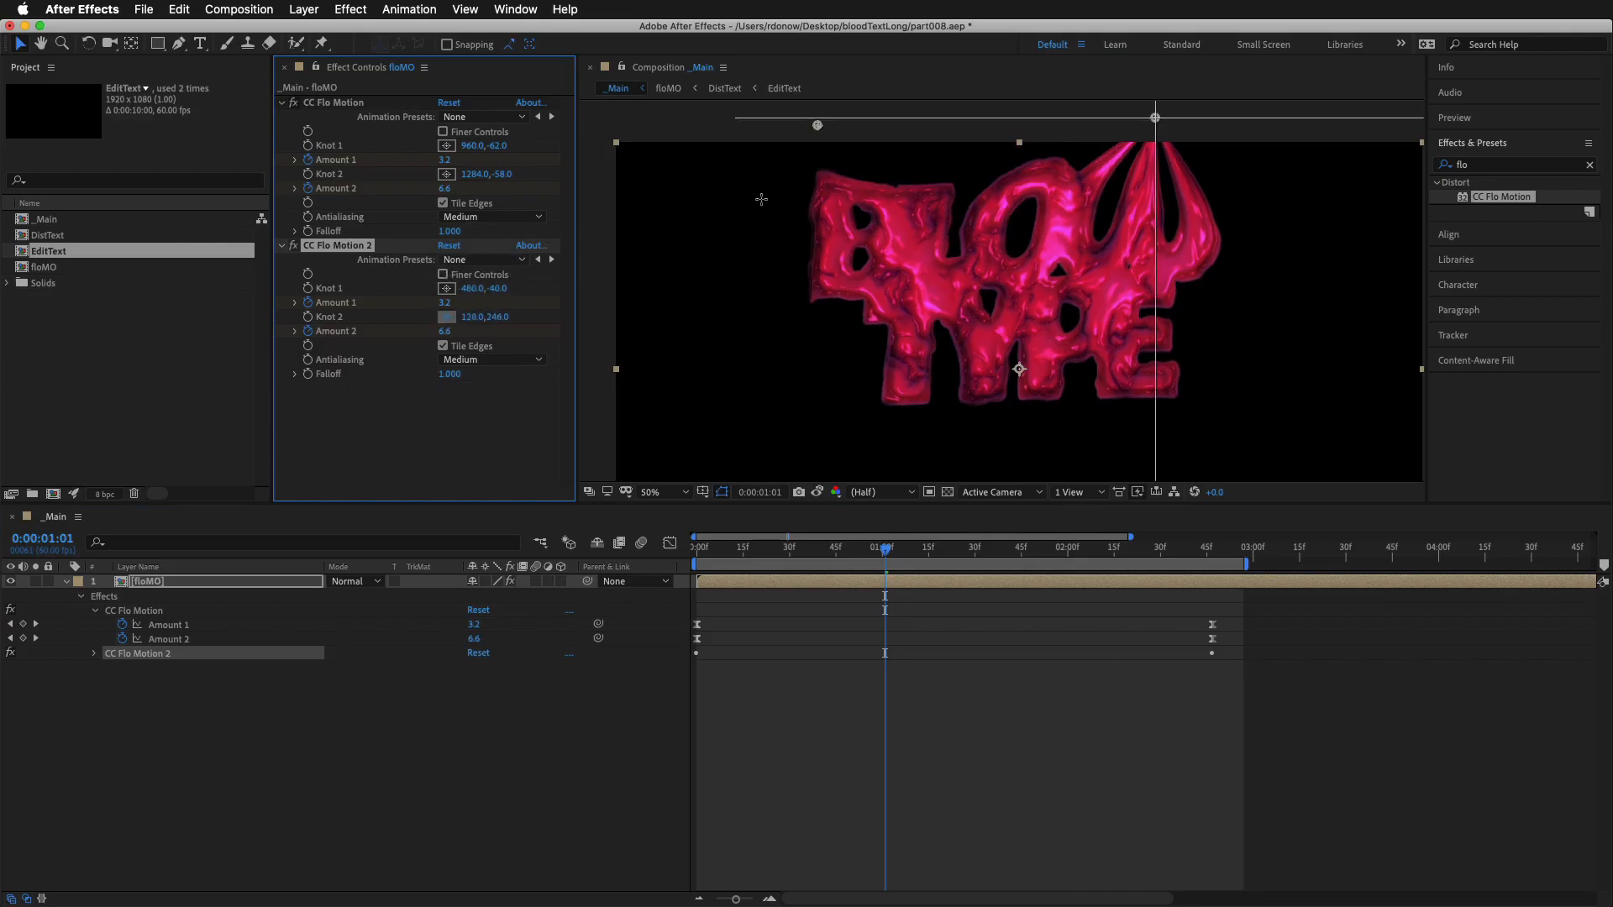
{"action": "left_click", "coordinate": [929, 126]}
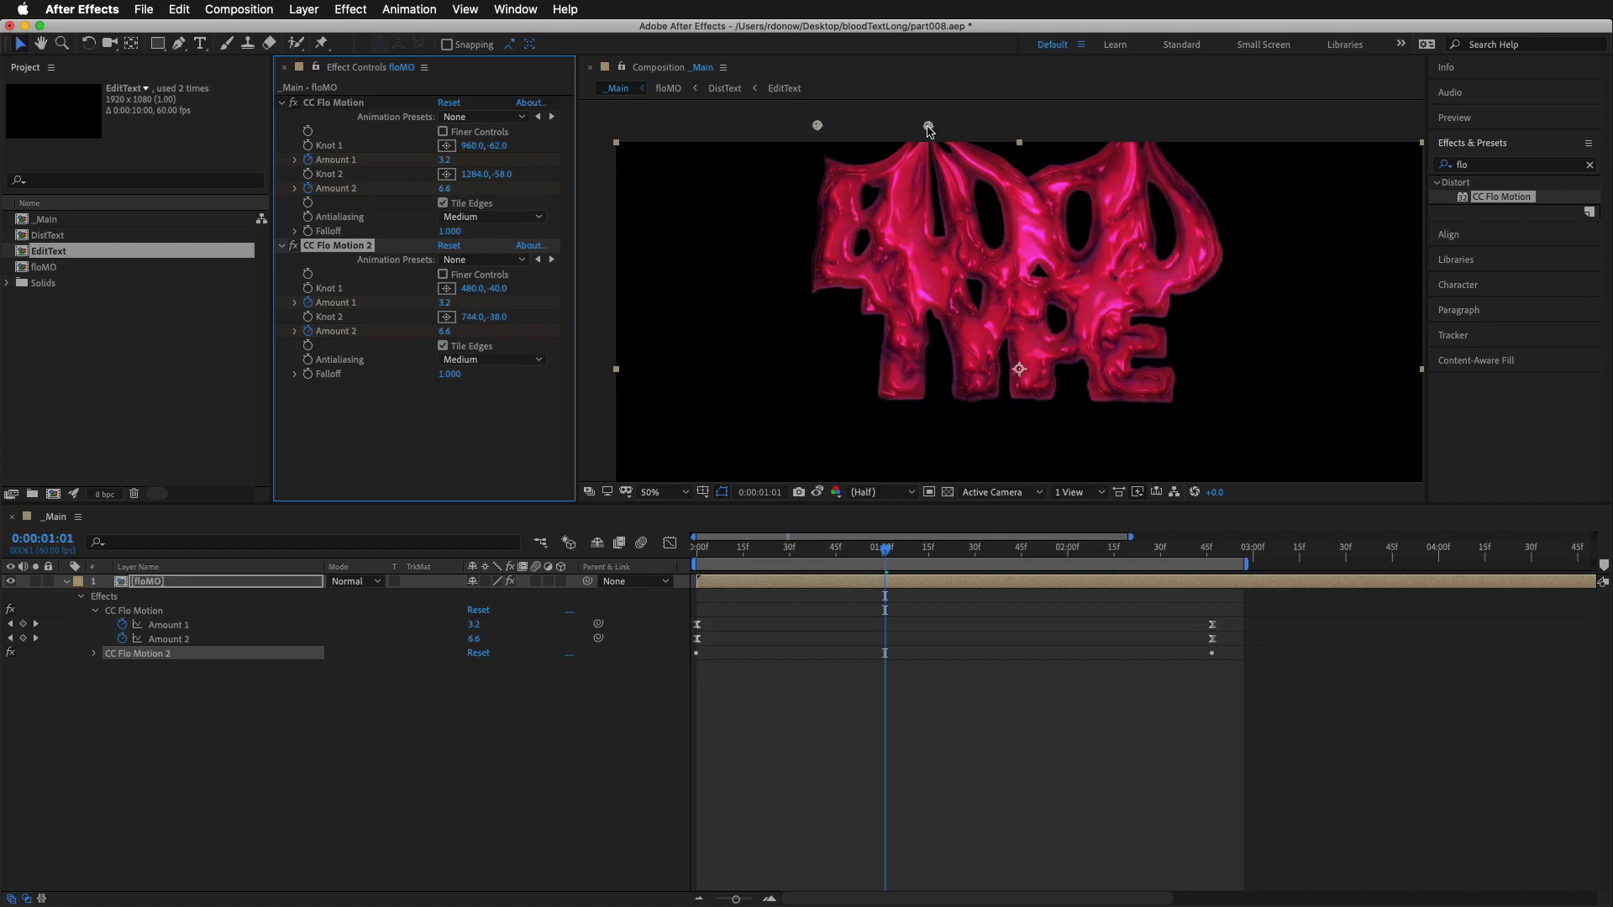
{"action": "key", "text": "space"}
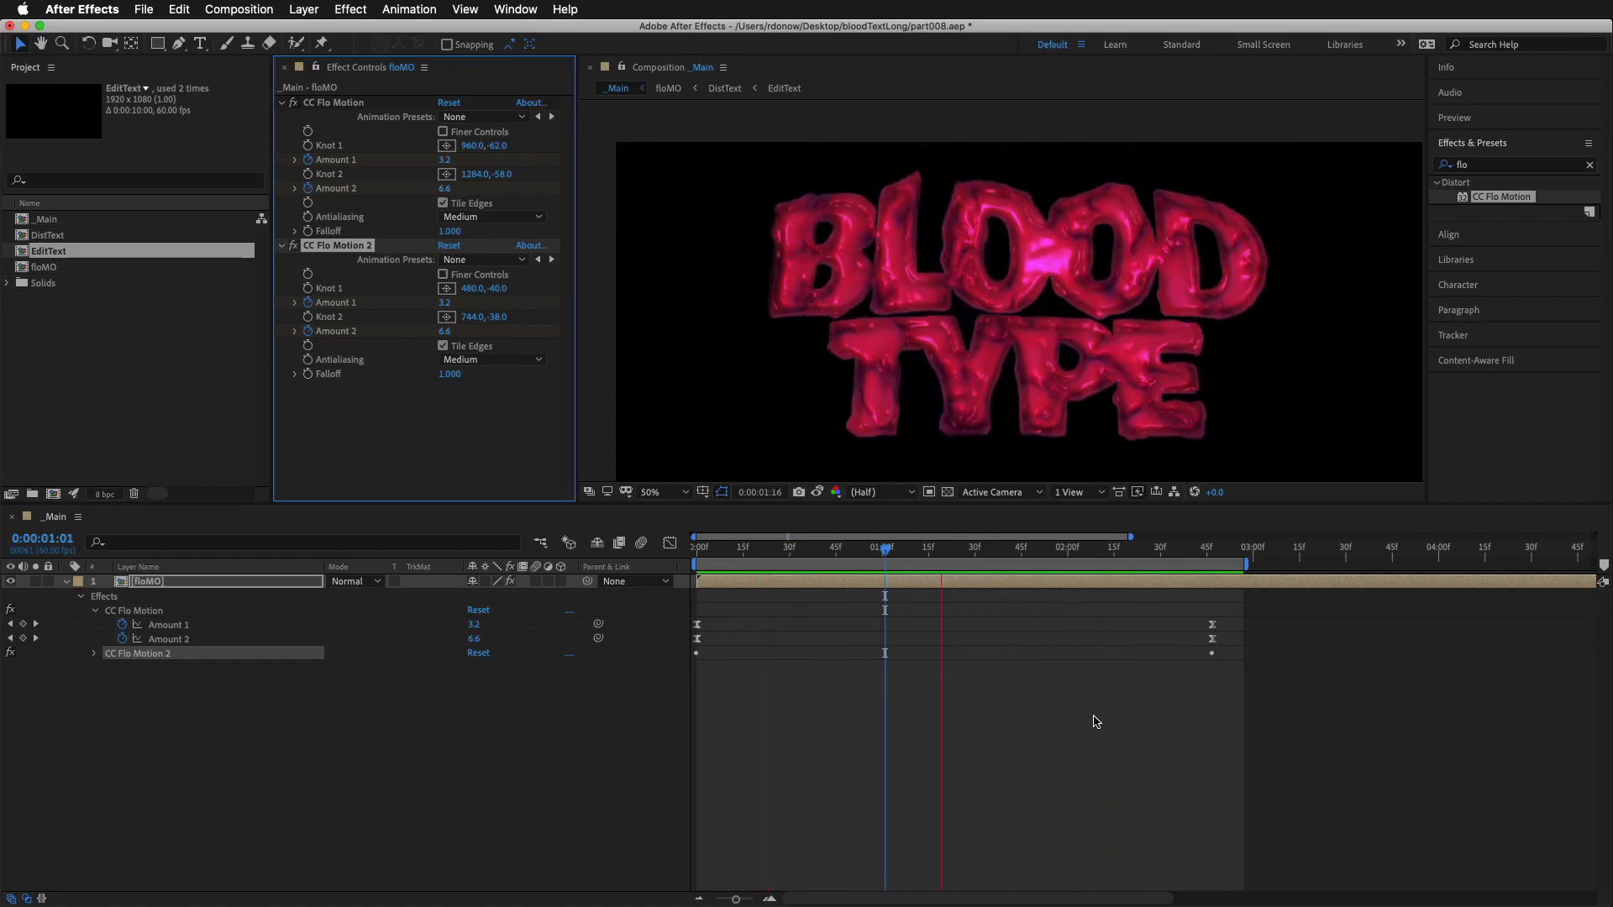
{"action": "key", "text": "space"}
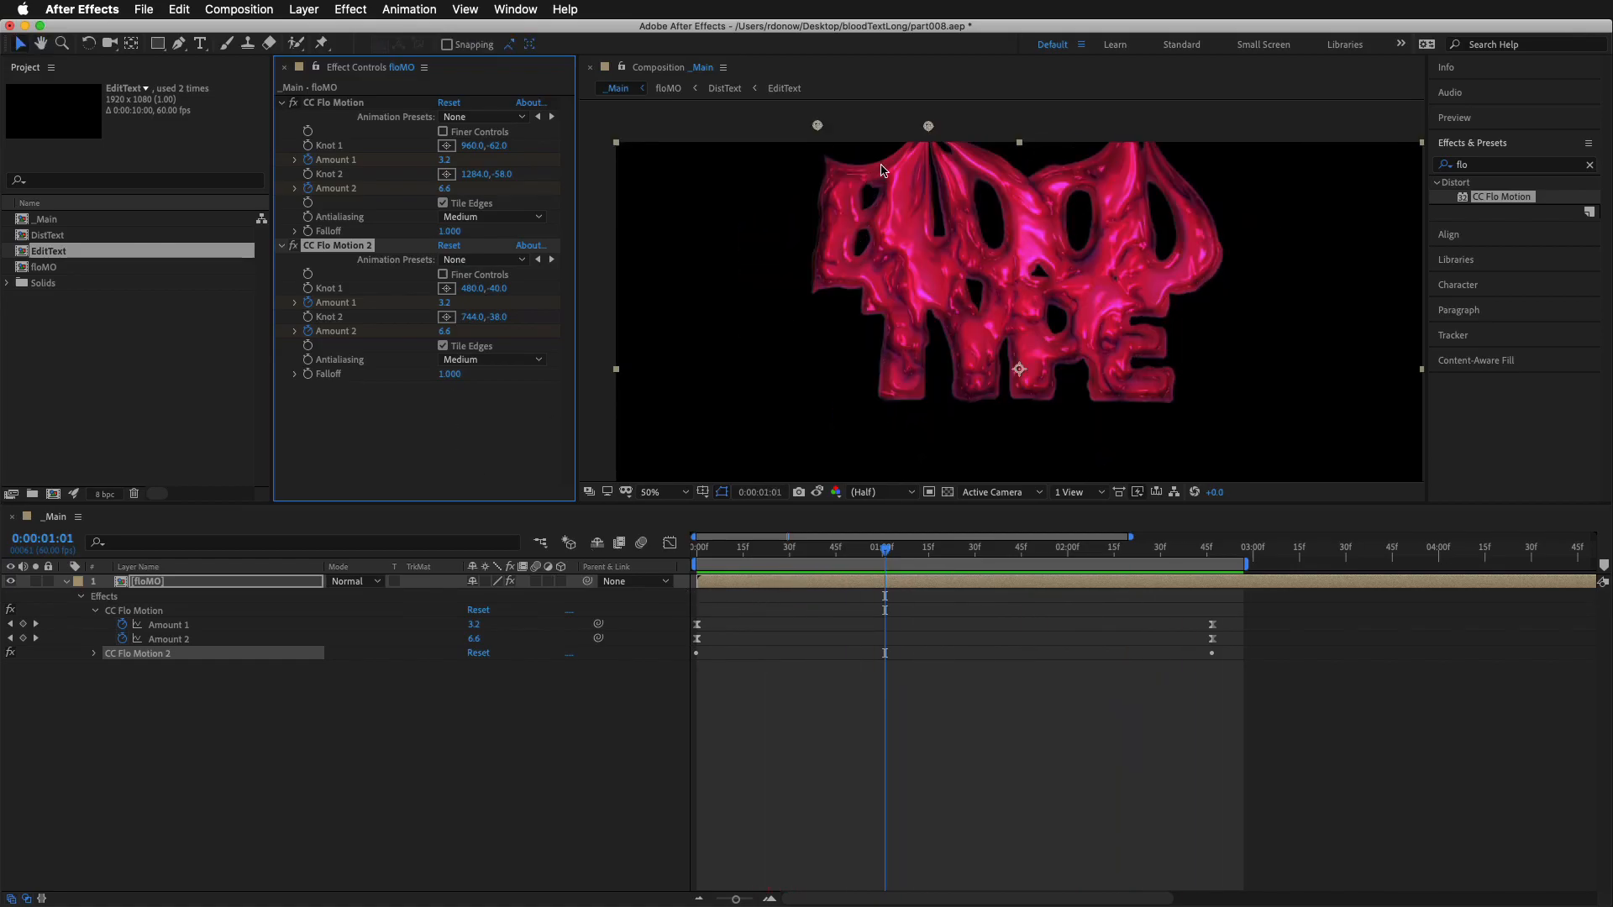
Move CC Flo Motion 2's Knot 2 higher above the frame to 728, -160 and preview the animation
{"action": "left_click_drag", "start_coordinate": [939, 212], "coordinate": [919, 284]}
{"action": "left_click_drag", "start_coordinate": [907, 198], "coordinate": [906, 148]}
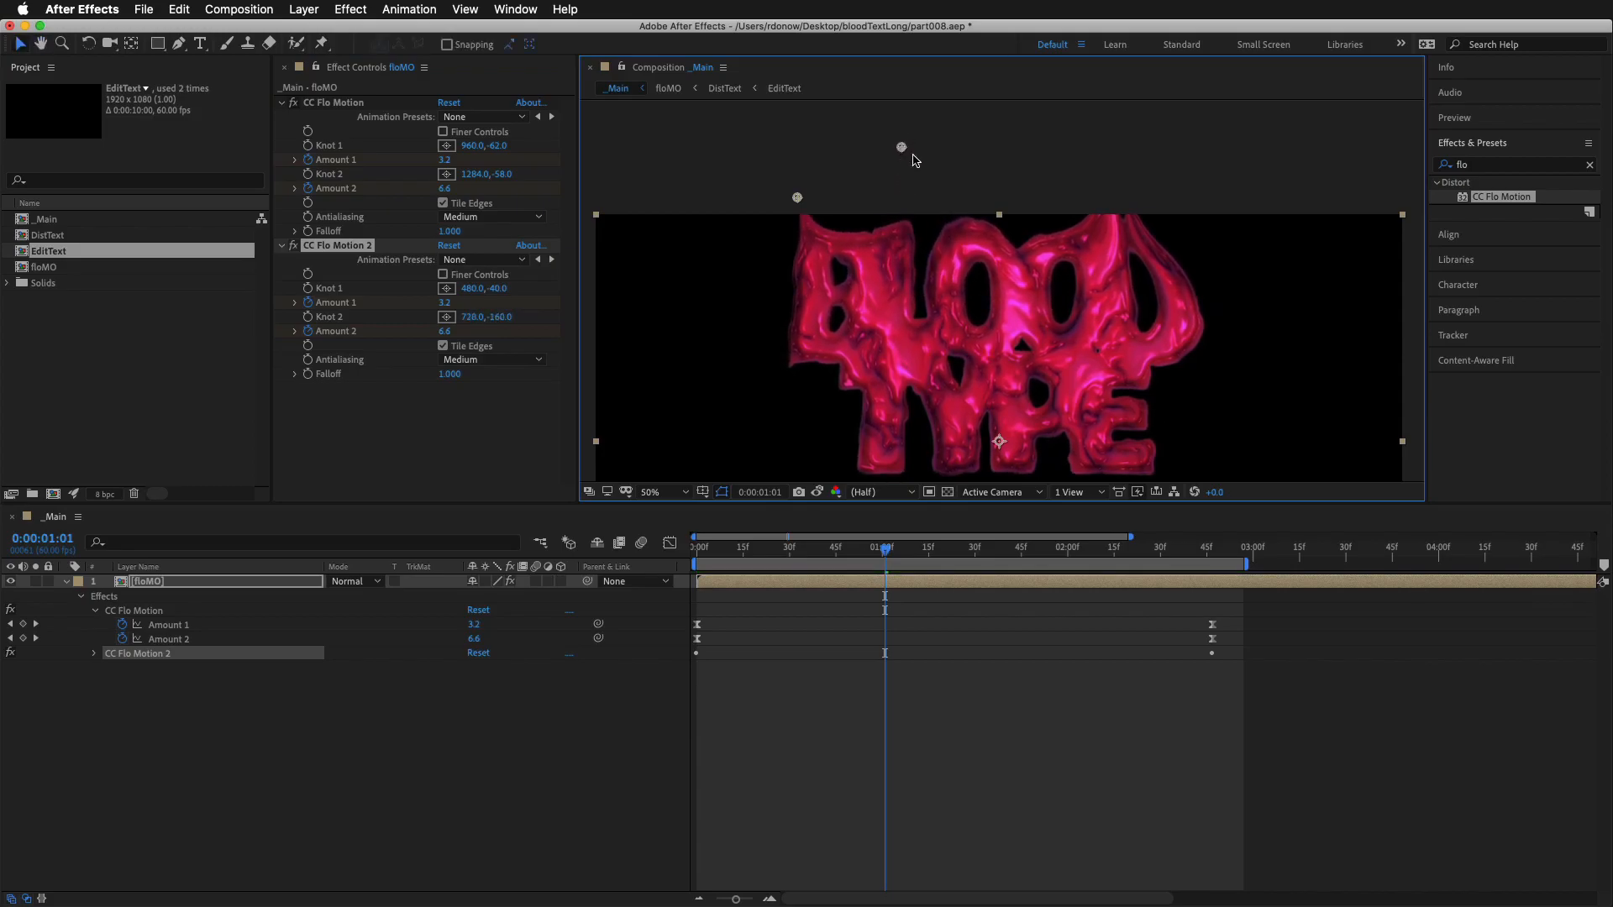
{"action": "key", "text": "space"}
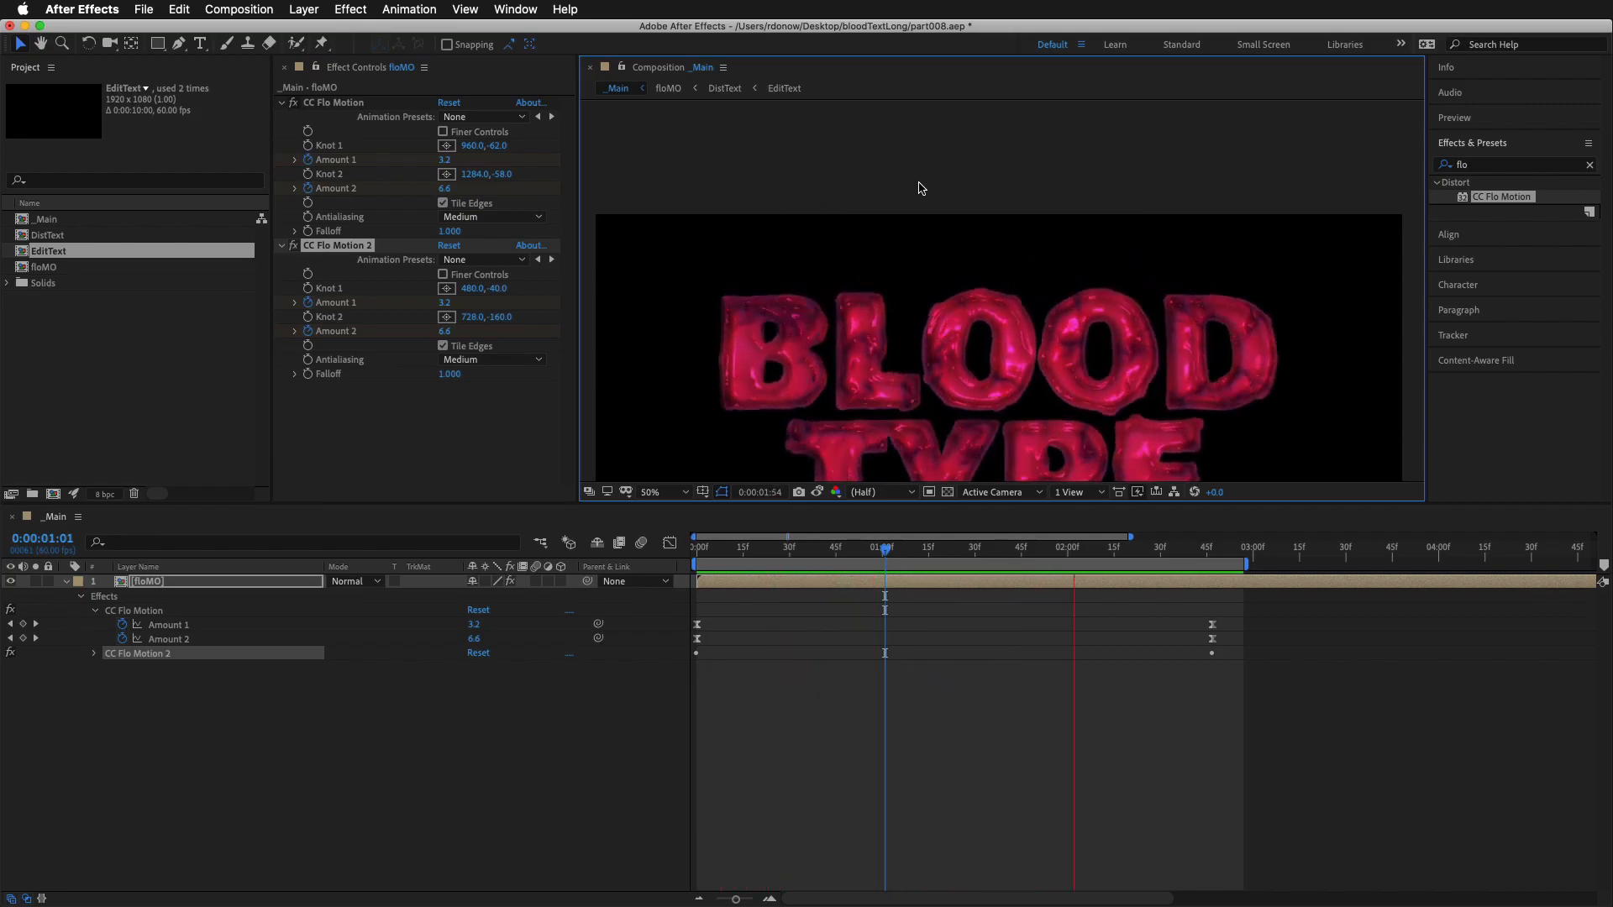
{"action": "key", "text": "space"}
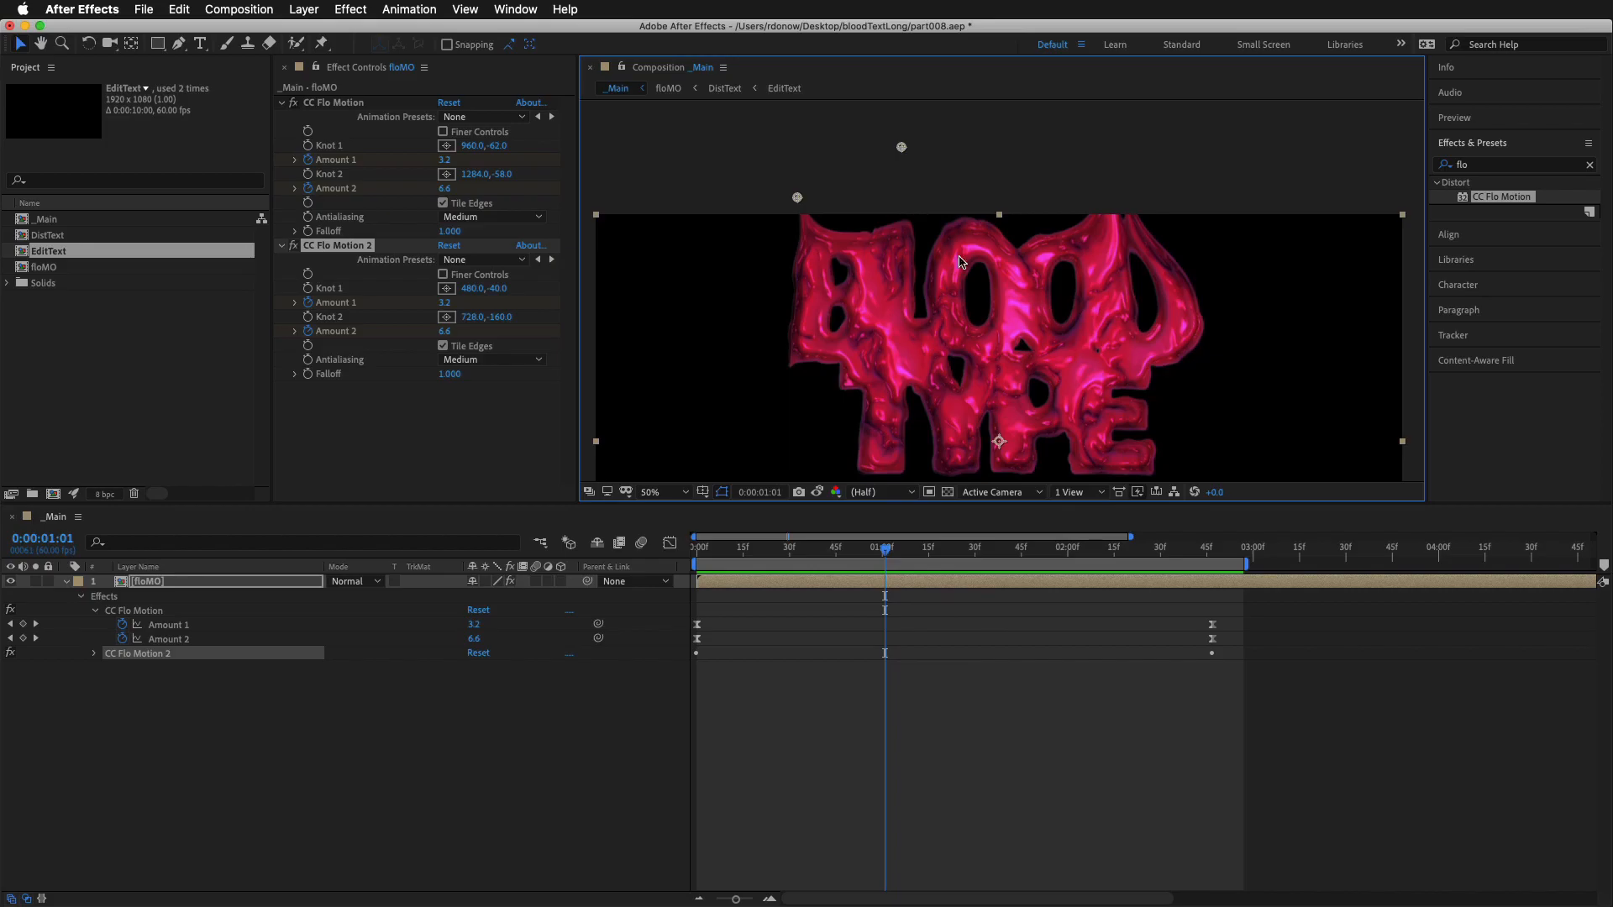
Examine the animation in a maximized composition view at 100% without layer controls, then restore the workspace at 50%
{"action": "key", "text": "grave"}
{"action": "key", "text": "period"}
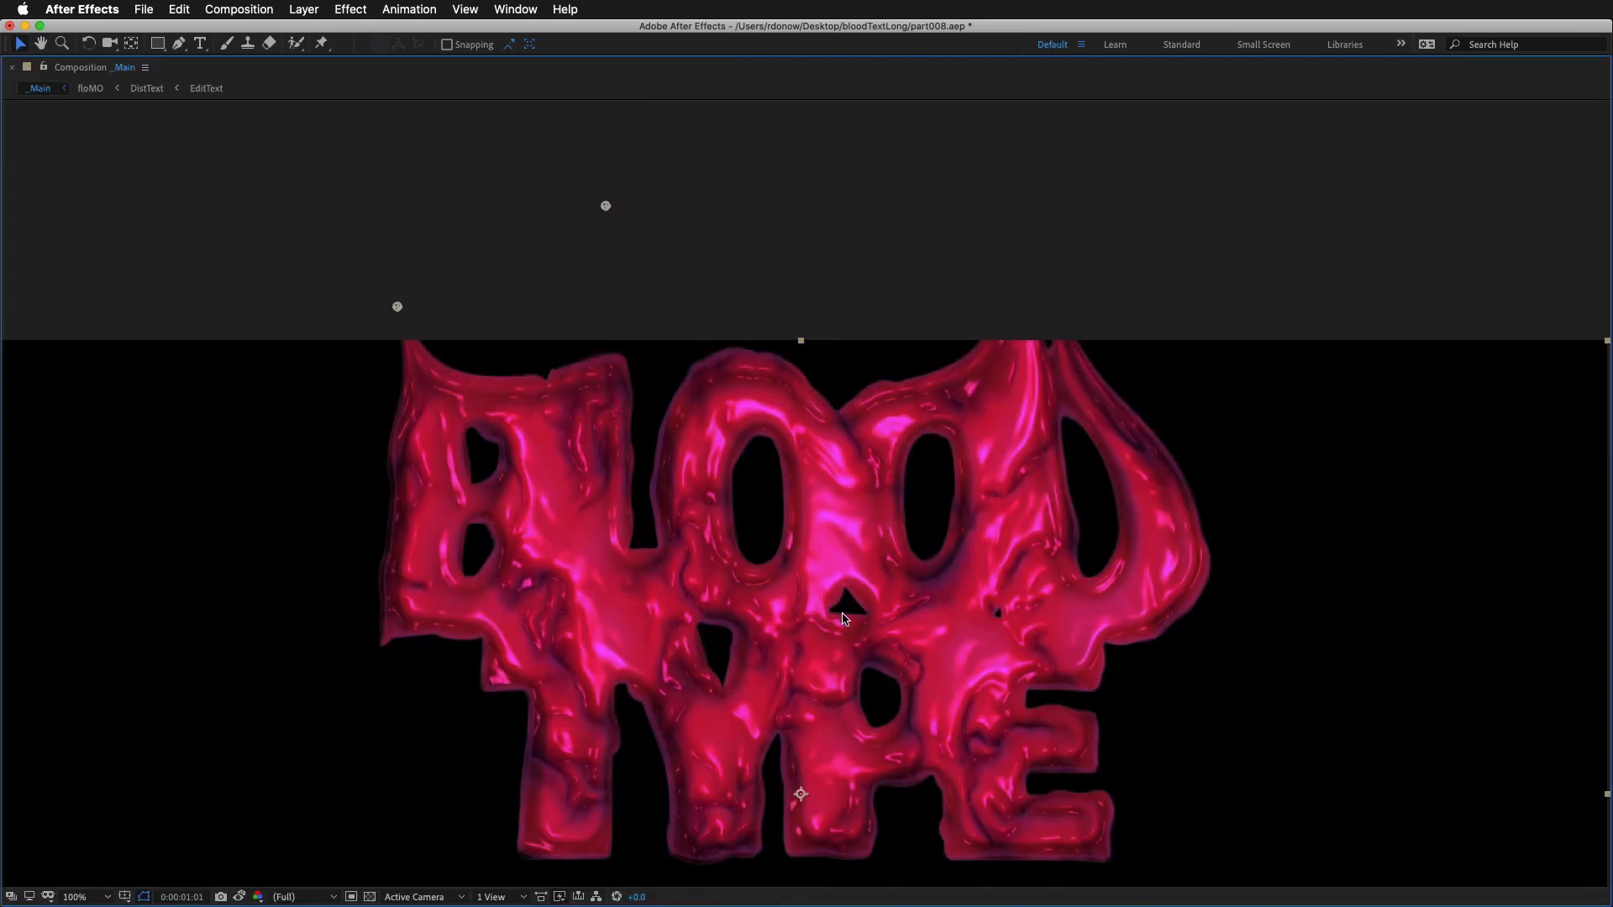
{"action": "key", "text": "h"}
{"action": "left_click_drag", "start_coordinate": [835, 625], "coordinate": [831, 355]}
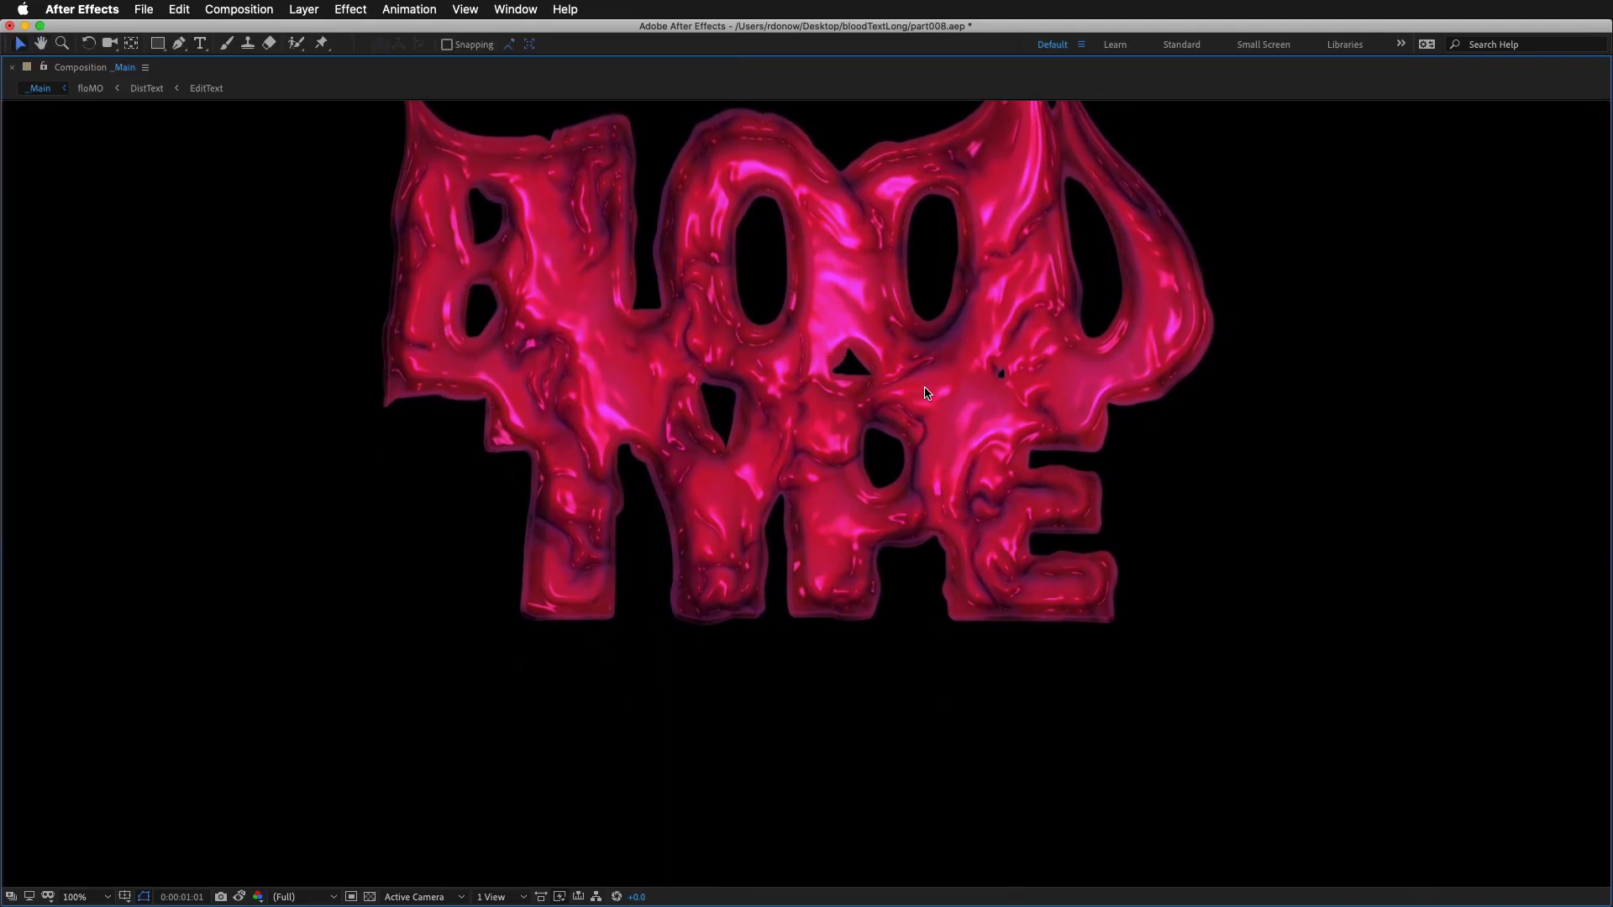
{"action": "key", "text": "Home"}
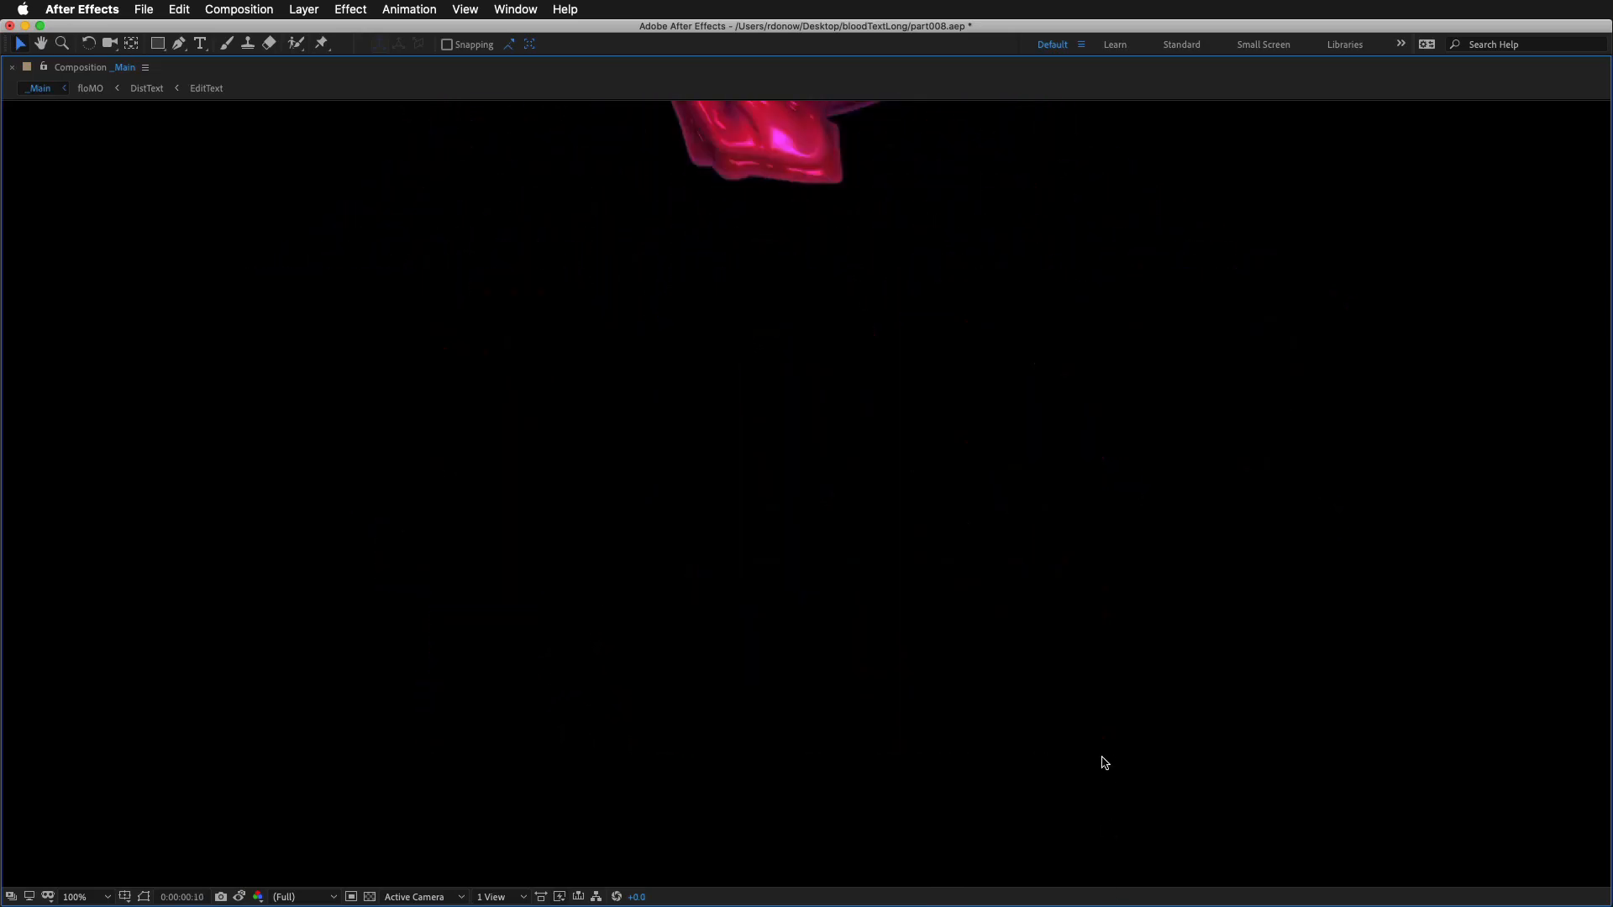
{"action": "key", "text": "grave"}
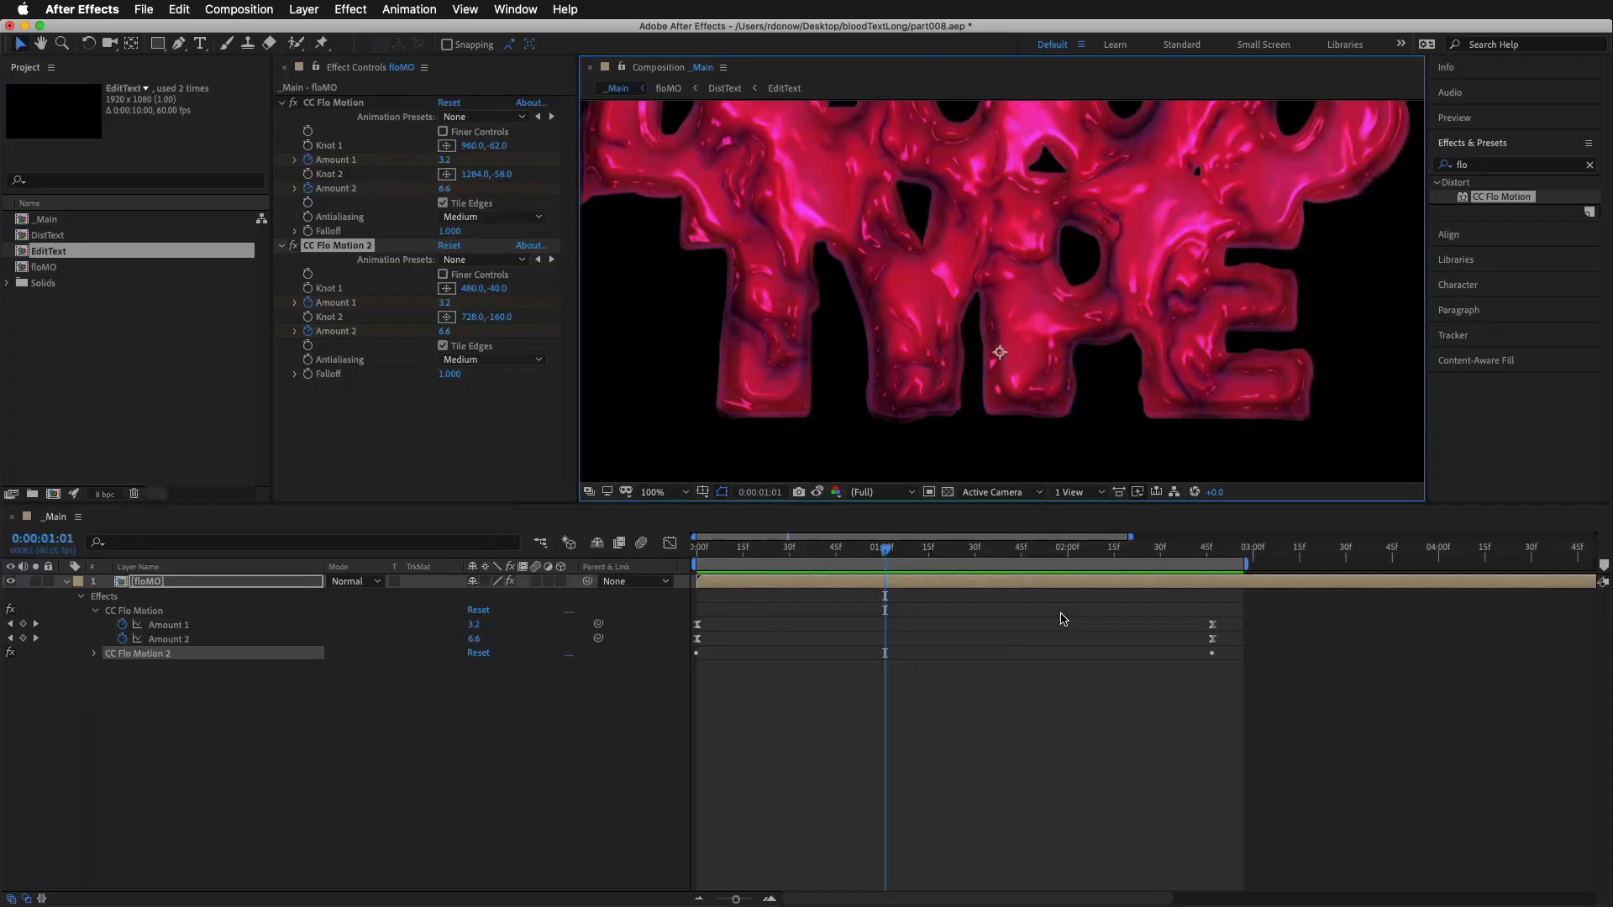
{"action": "key", "text": "comma"}
{"action": "left_click_drag", "start_coordinate": [1003, 281], "coordinate": [996, 345]}
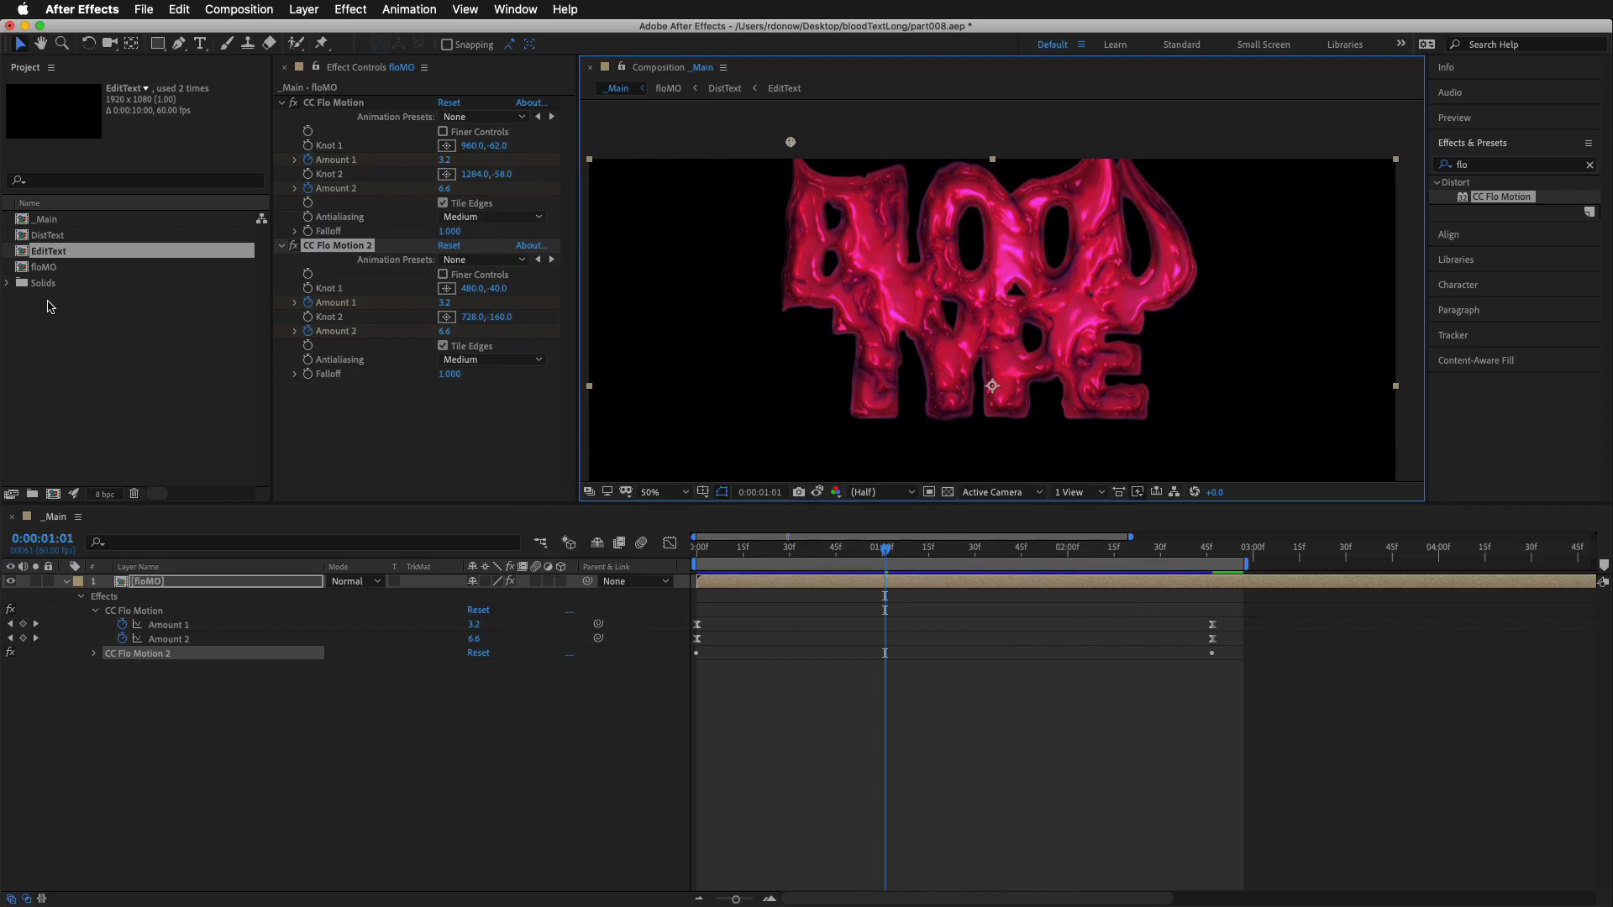
Replace the word TYPE with "Ties" in the EditText composition and check the result in _Main at 0:00:02:31
{"action": "left_click", "coordinate": [50, 287]}
{"action": "double_click", "coordinate": [46, 252]}
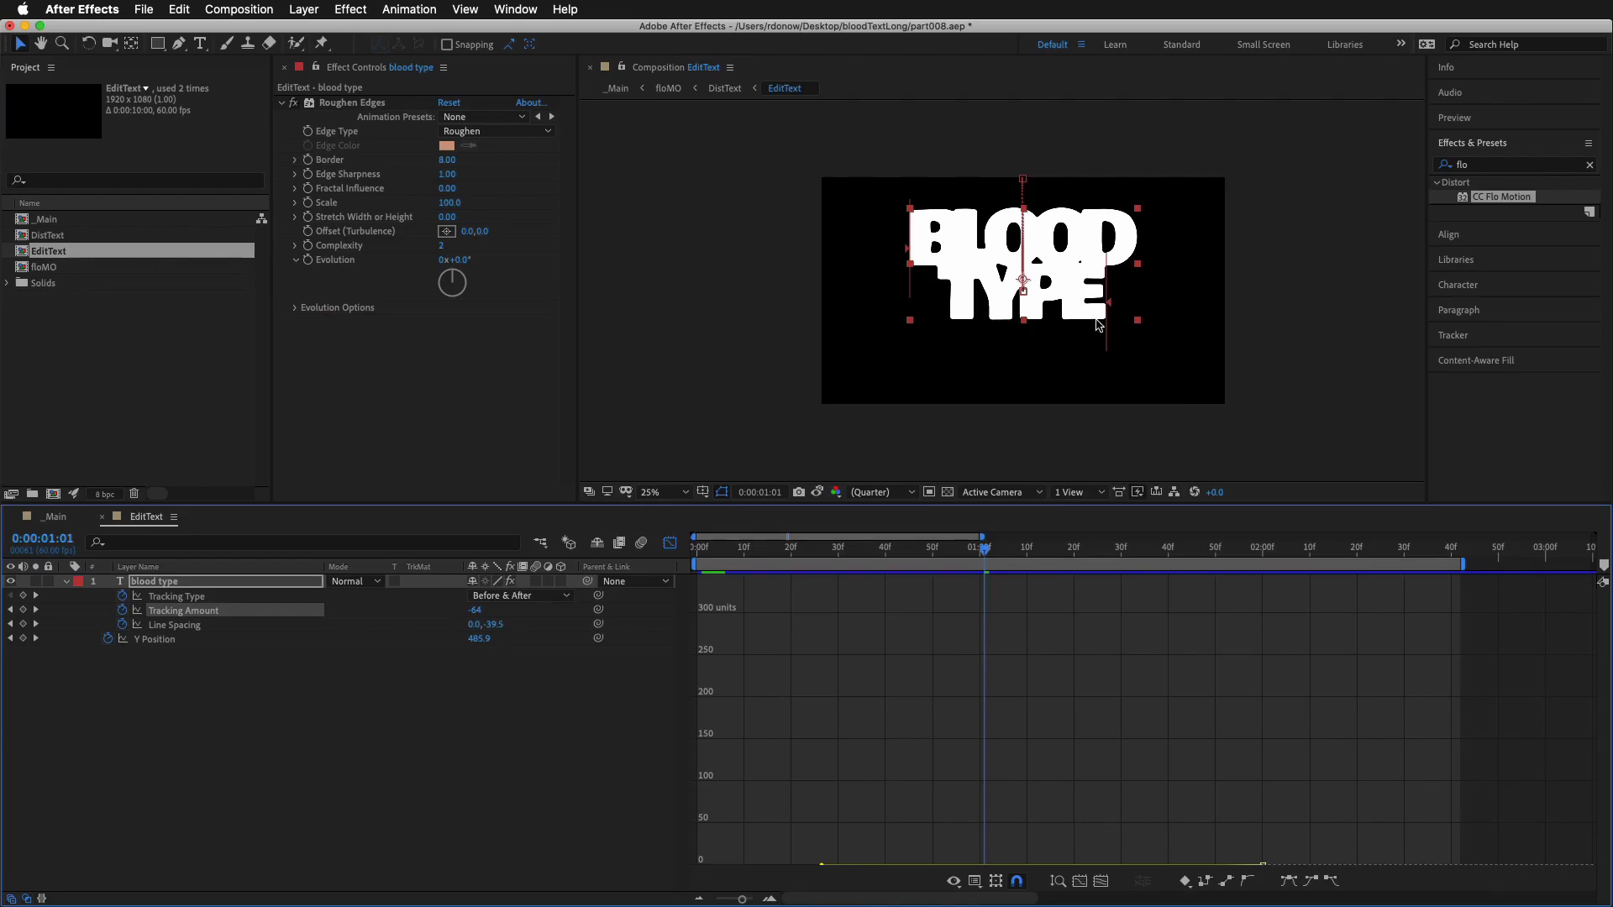
{"action": "double_click", "coordinate": [1045, 303]}
{"action": "double_click", "coordinate": [1043, 296]}
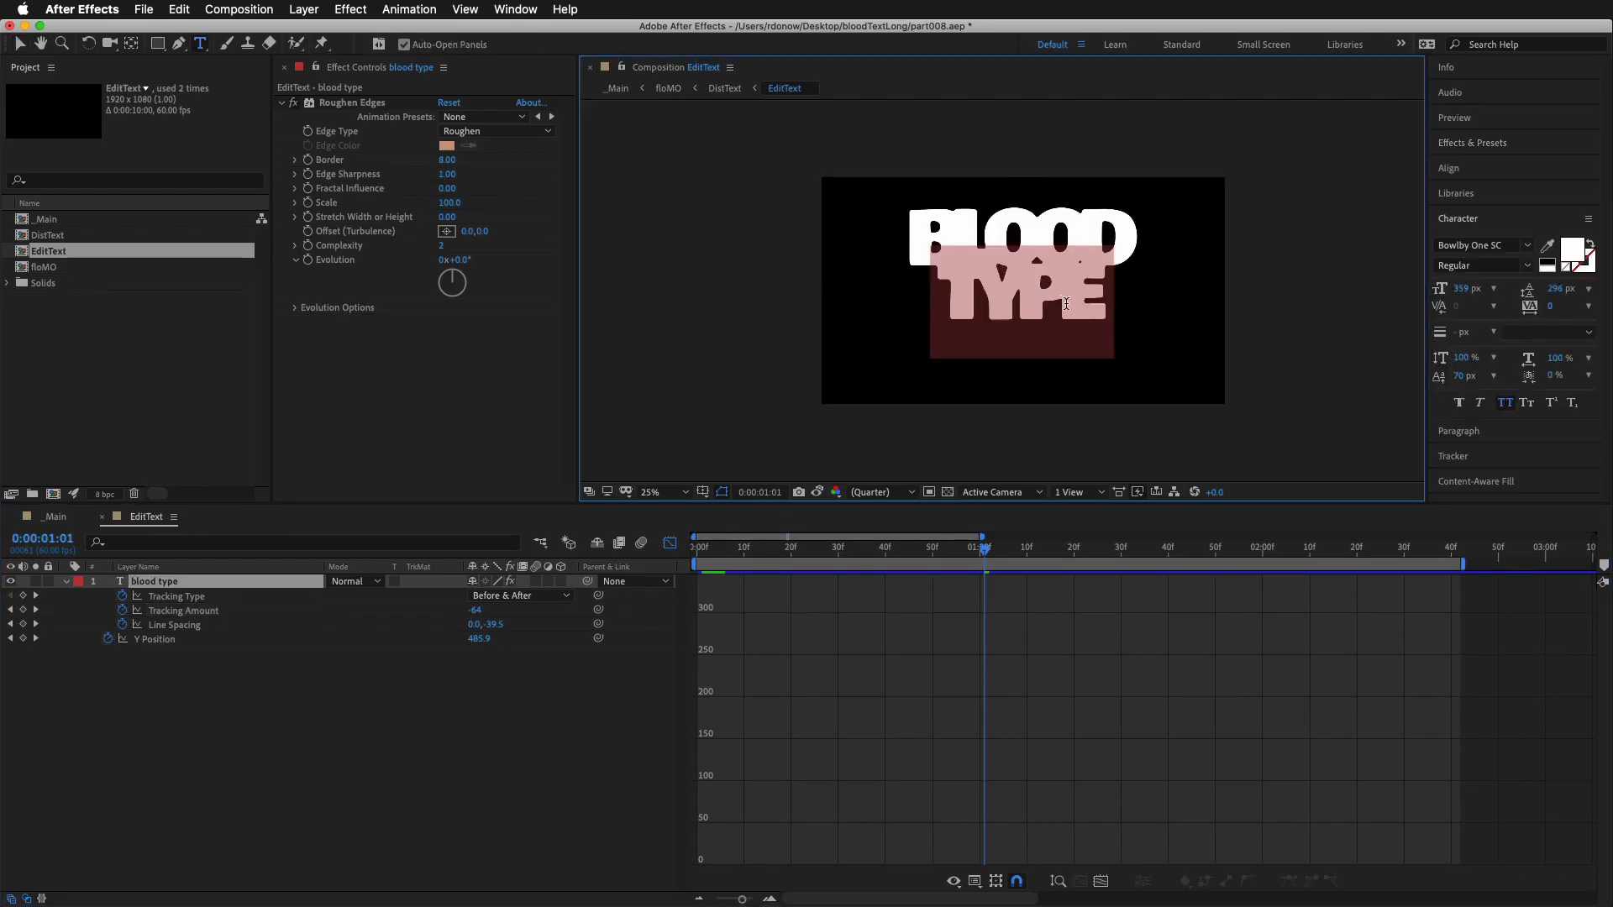
{"action": "type", "text": "Ties"}
{"action": "left_click_drag", "start_coordinate": [990, 560], "coordinate": [1160, 561]}
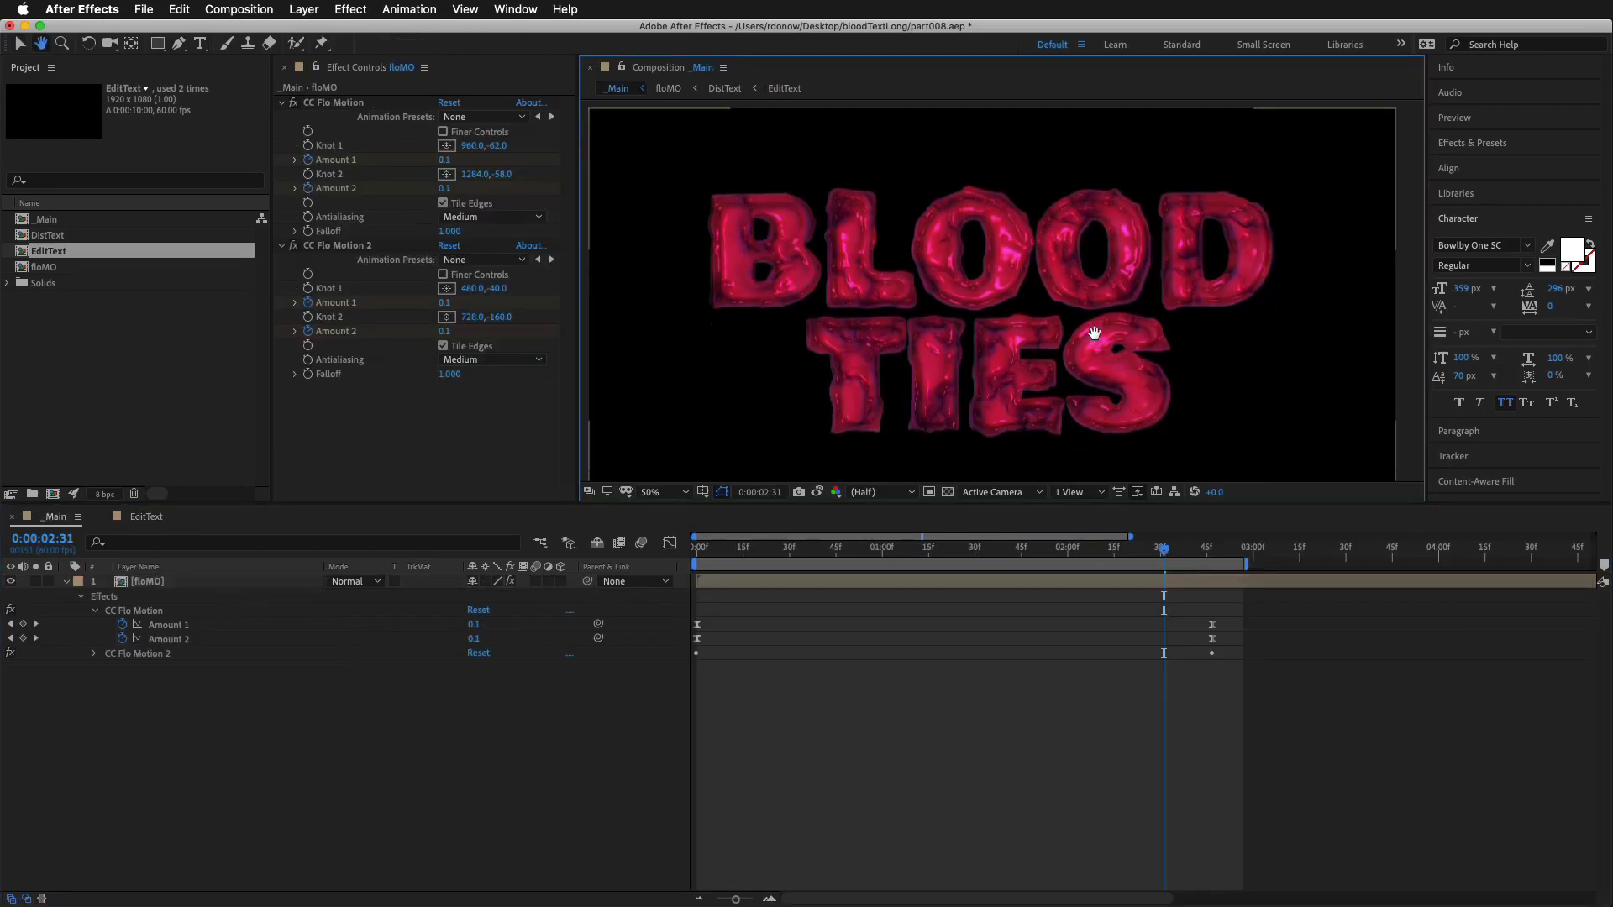
{"action": "left_click_drag", "start_coordinate": [1094, 341], "coordinate": [1094, 333]}
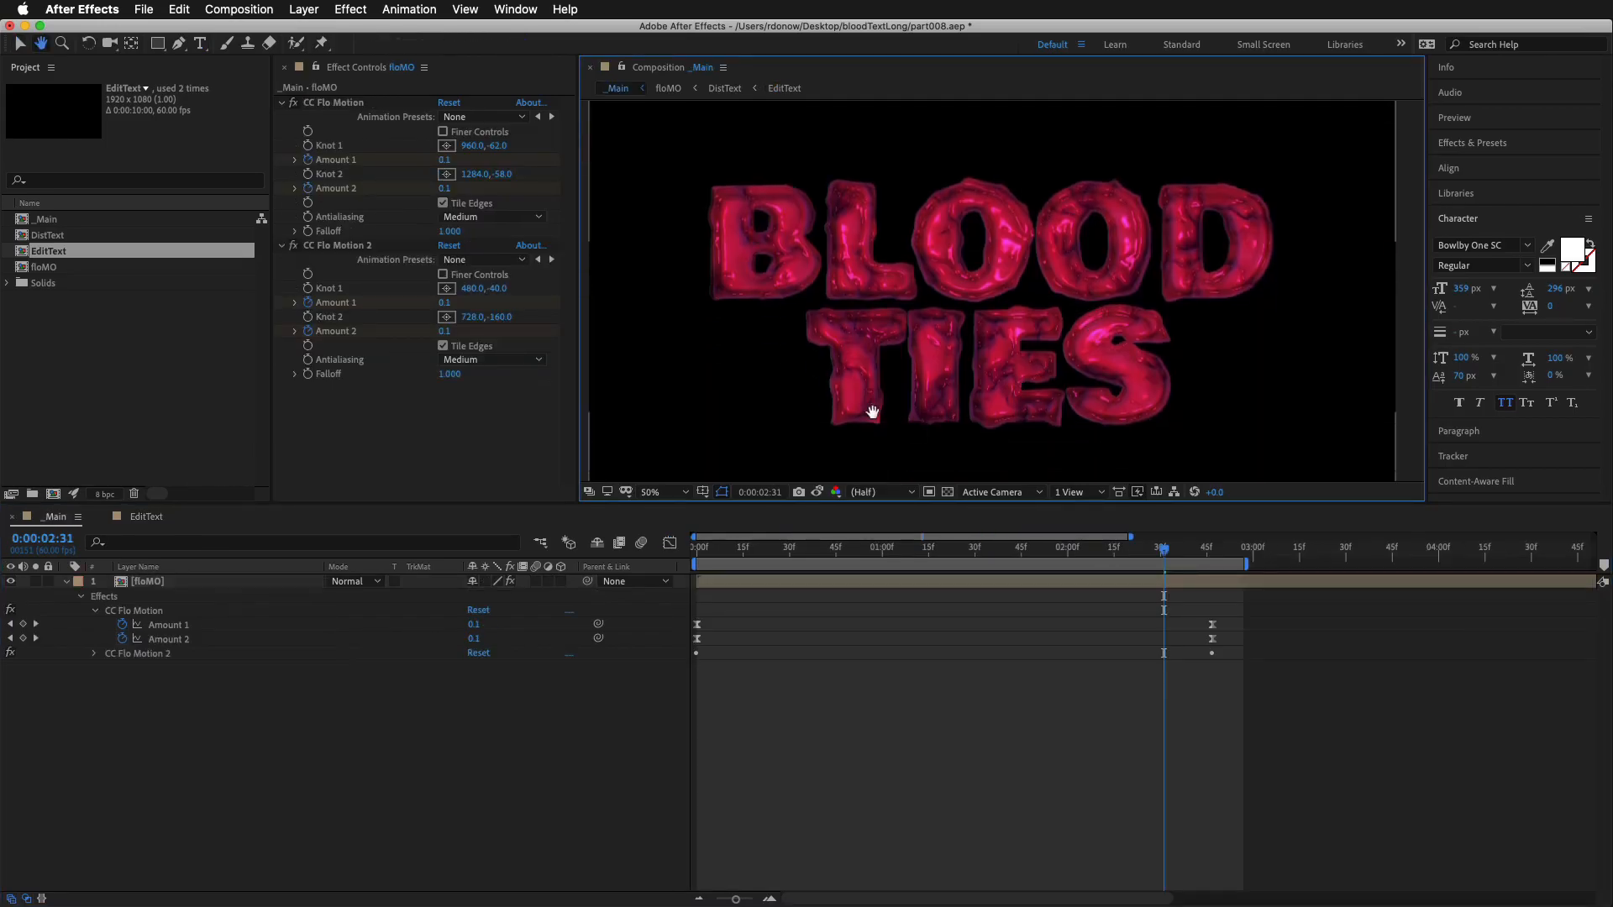